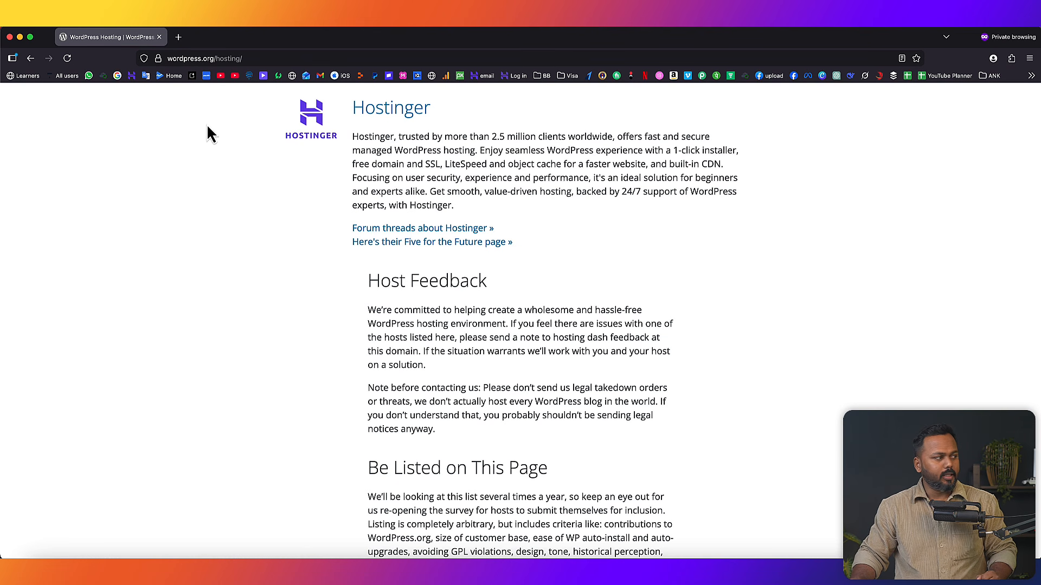
{"action": "left_click", "coordinate": [179, 37]}
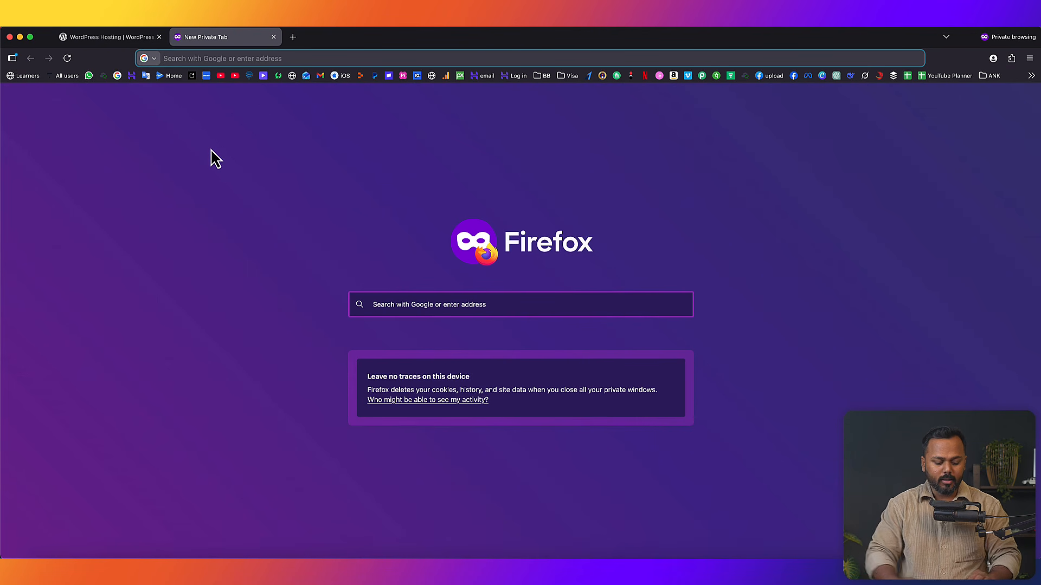
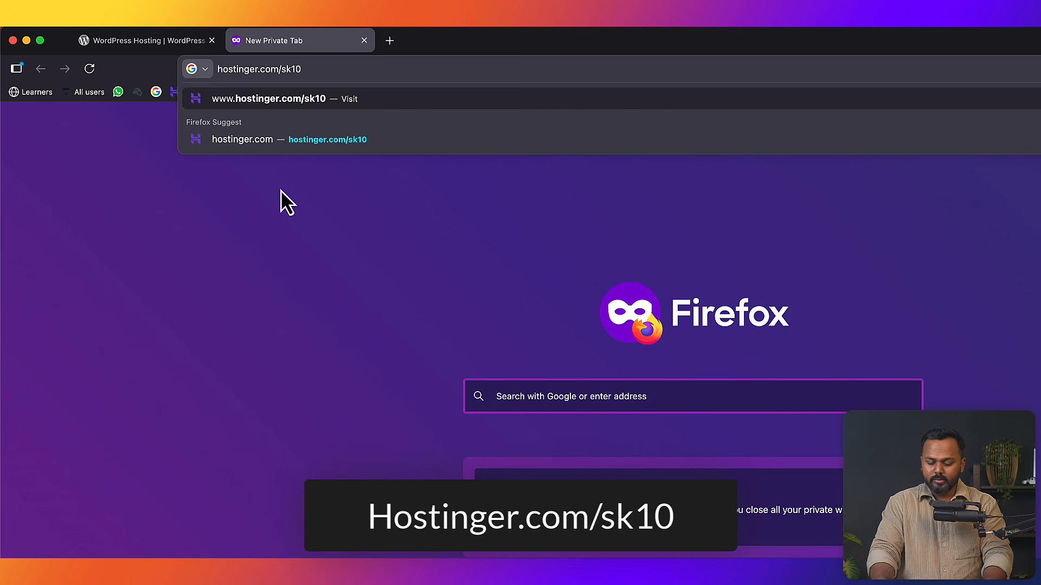
{"action": "key", "text": "Return"}
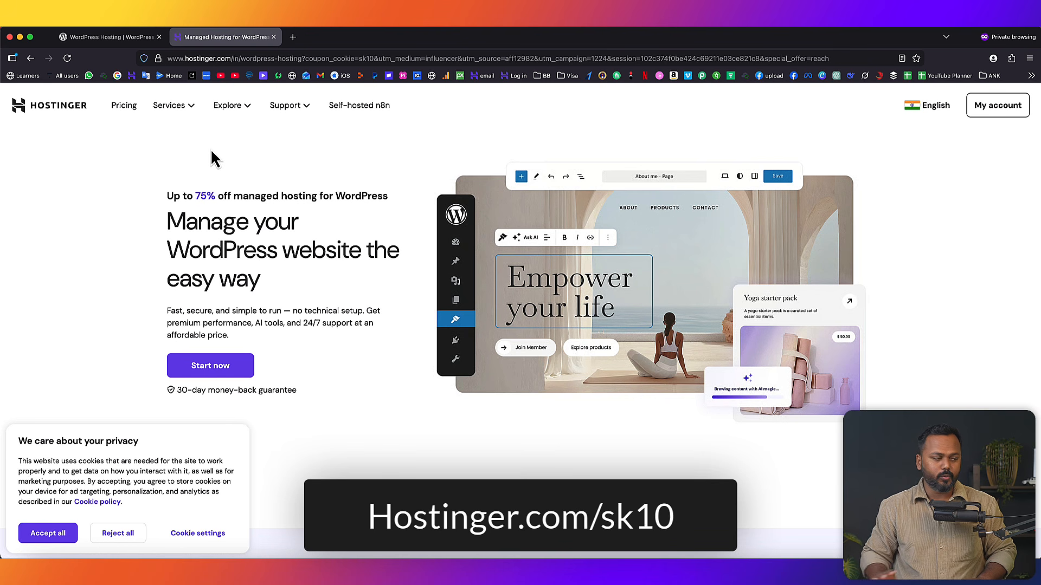
- Accept cookies and bring up the Managed hosting for WordPress plans and prices via Services
{"action": "left_click", "coordinate": [49, 534]}
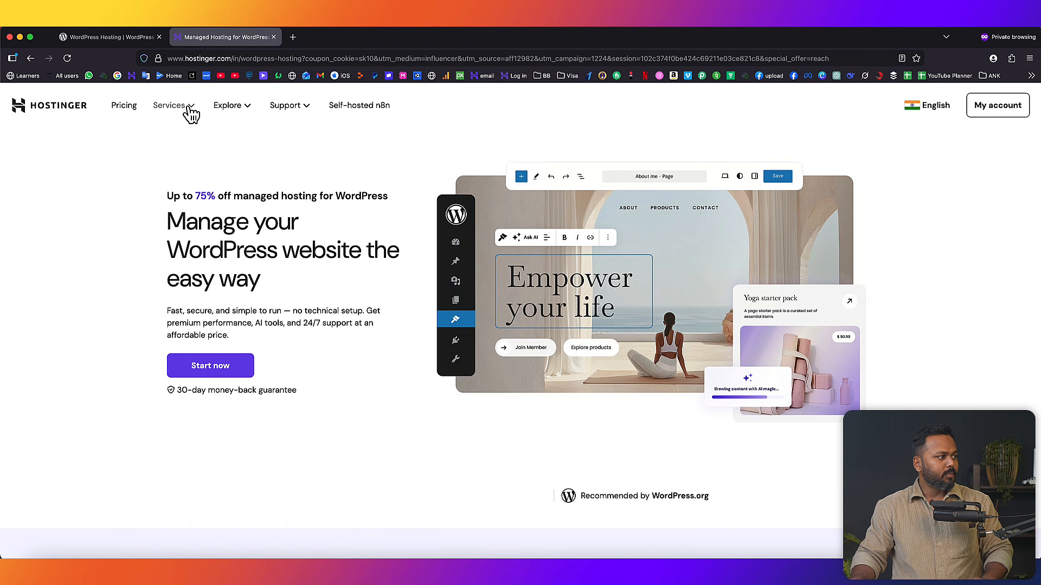
{"action": "left_click", "coordinate": [190, 108]}
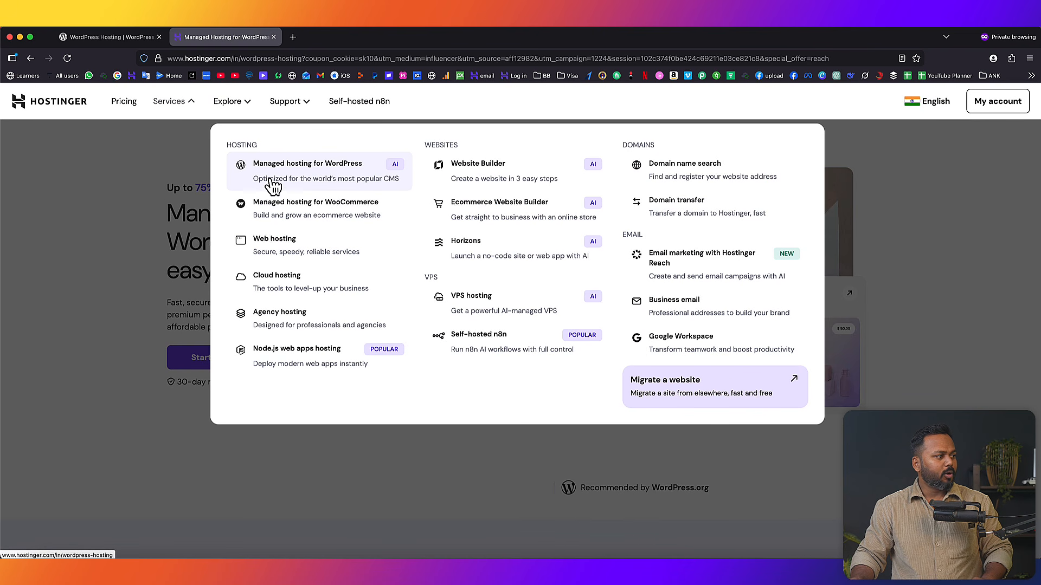
{"action": "left_click", "coordinate": [315, 173]}
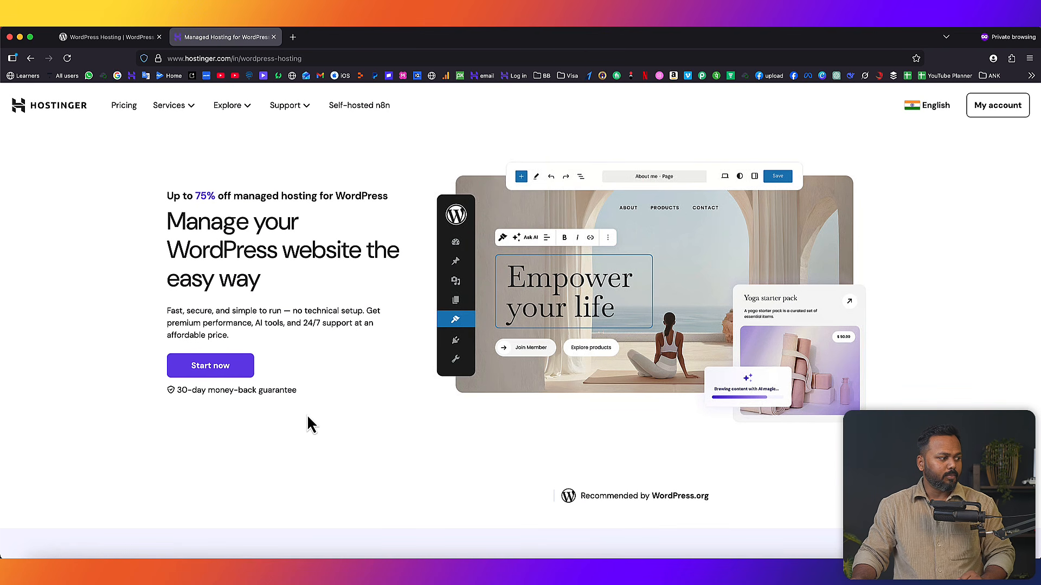
{"action": "left_click", "coordinate": [238, 371]}
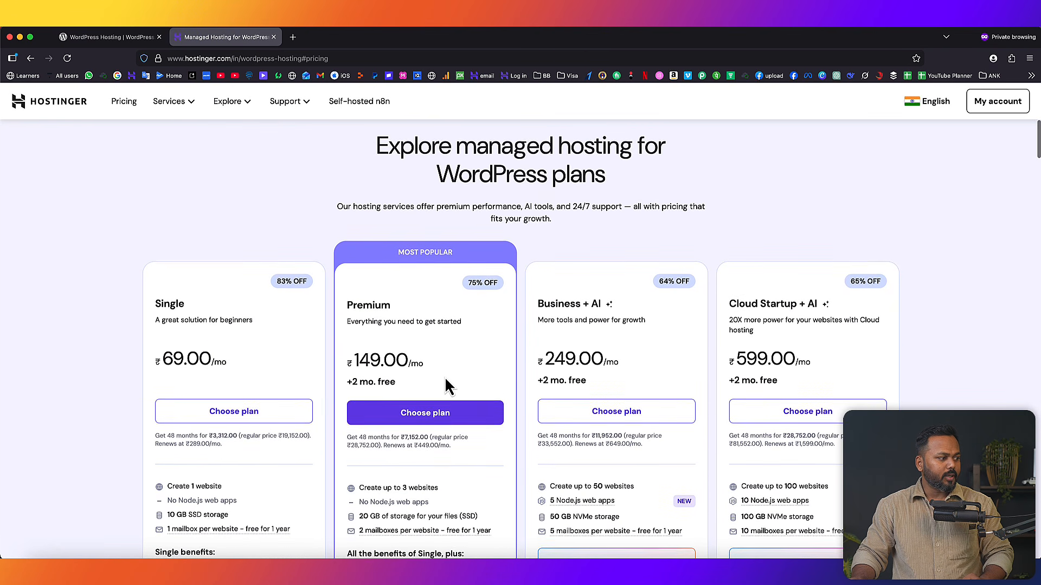
{"action": "scroll", "coordinate": [444, 376], "scroll_direction": "down", "scroll_amount": 3}
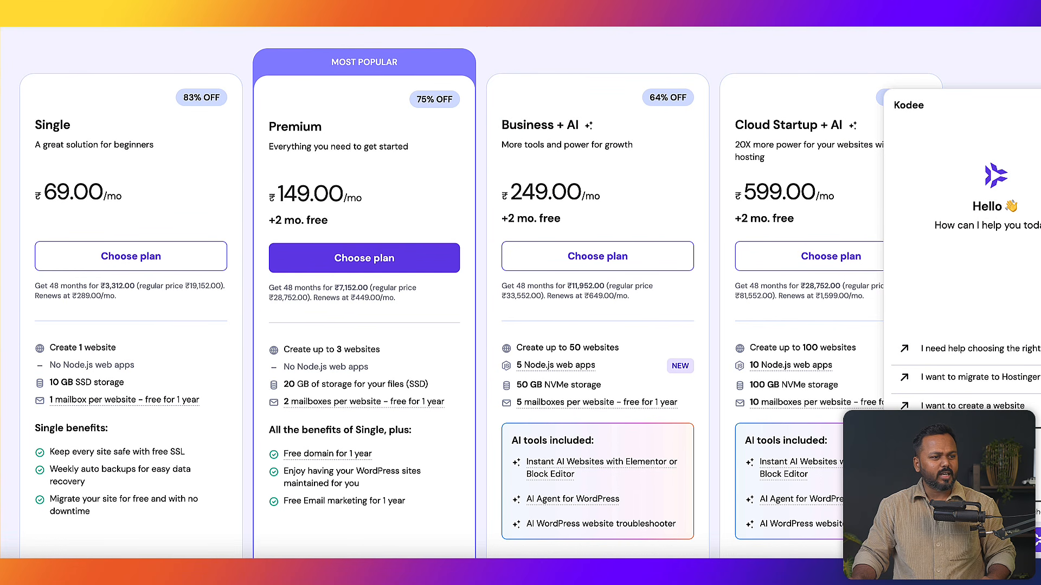
{"action": "left_click_drag", "start_coordinate": [500, 125], "coordinate": [578, 123]}
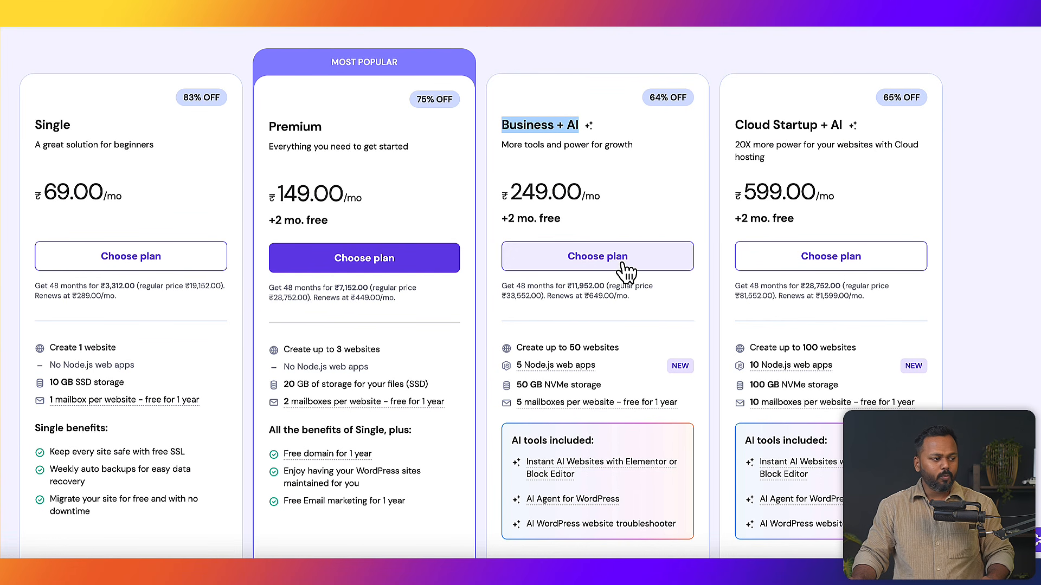
{"action": "left_click_drag", "start_coordinate": [582, 347], "coordinate": [625, 352]}
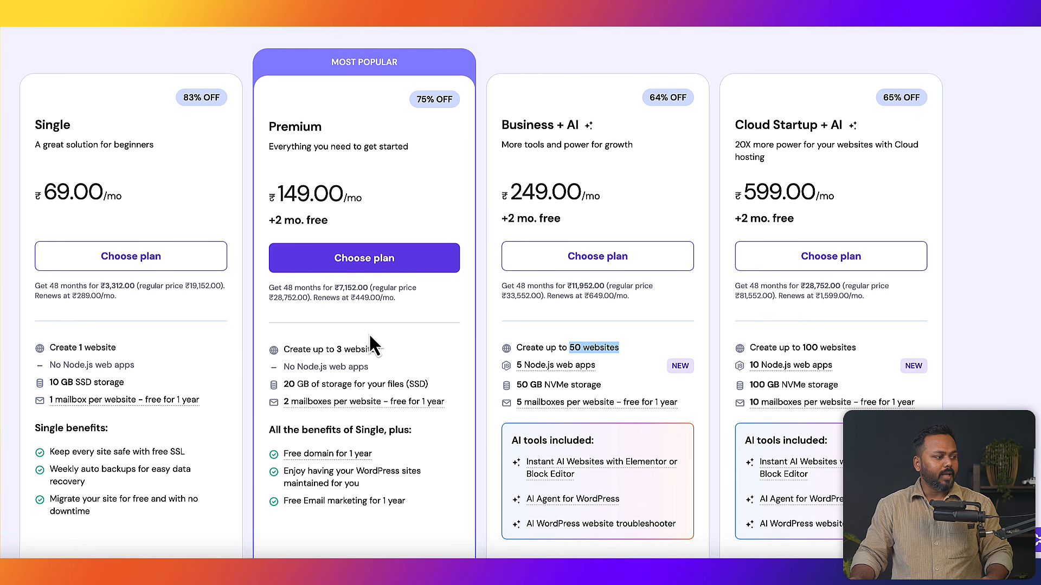
{"action": "left_click_drag", "start_coordinate": [336, 349], "coordinate": [377, 349]}
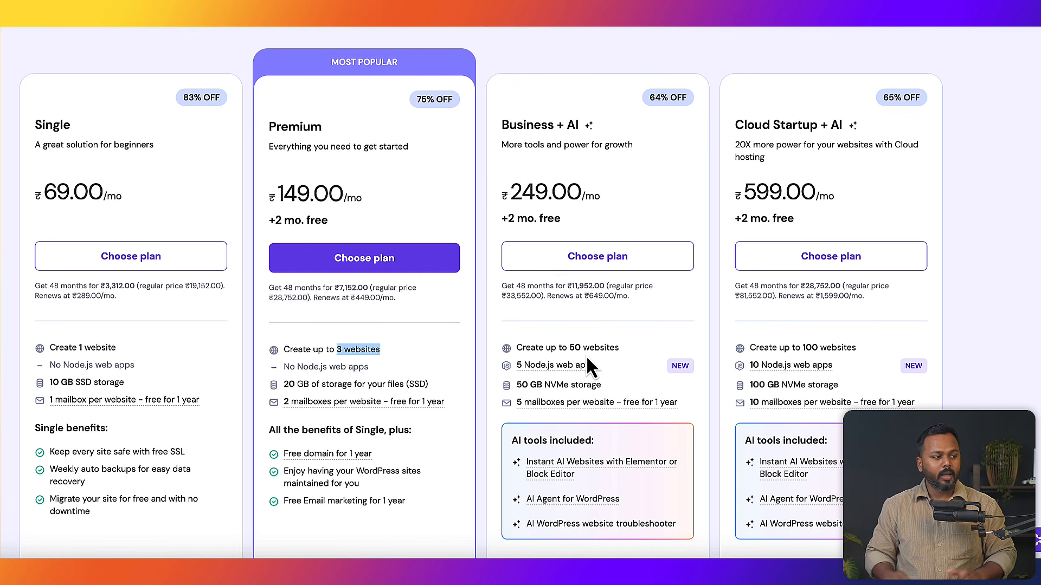
{"action": "scroll", "coordinate": [573, 353], "scroll_direction": "down", "scroll_amount": 1}
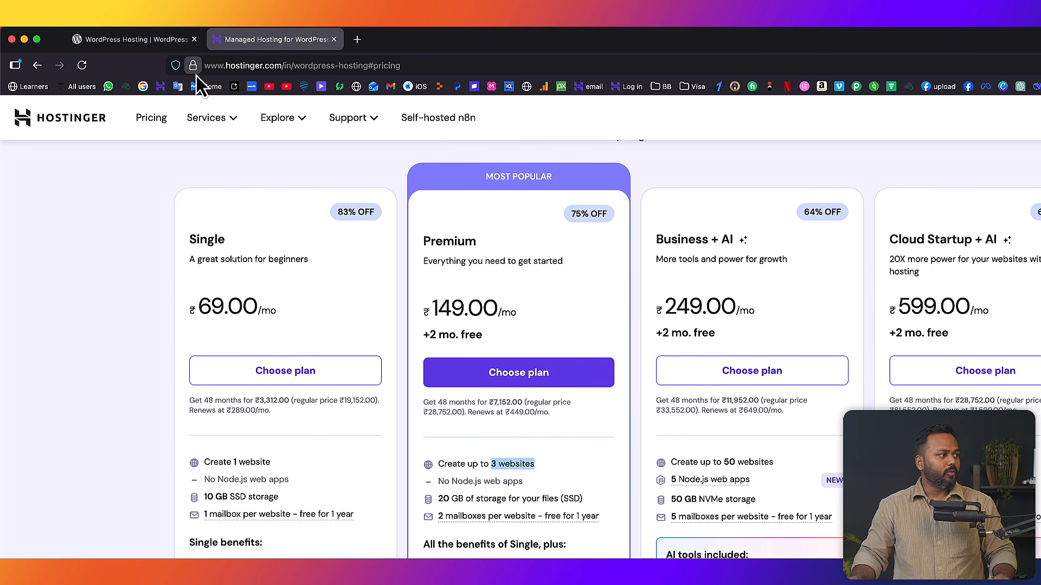
- Dismiss the plan-help popup and choose the Business + AI plan
{"action": "left_click", "coordinate": [195, 69]}
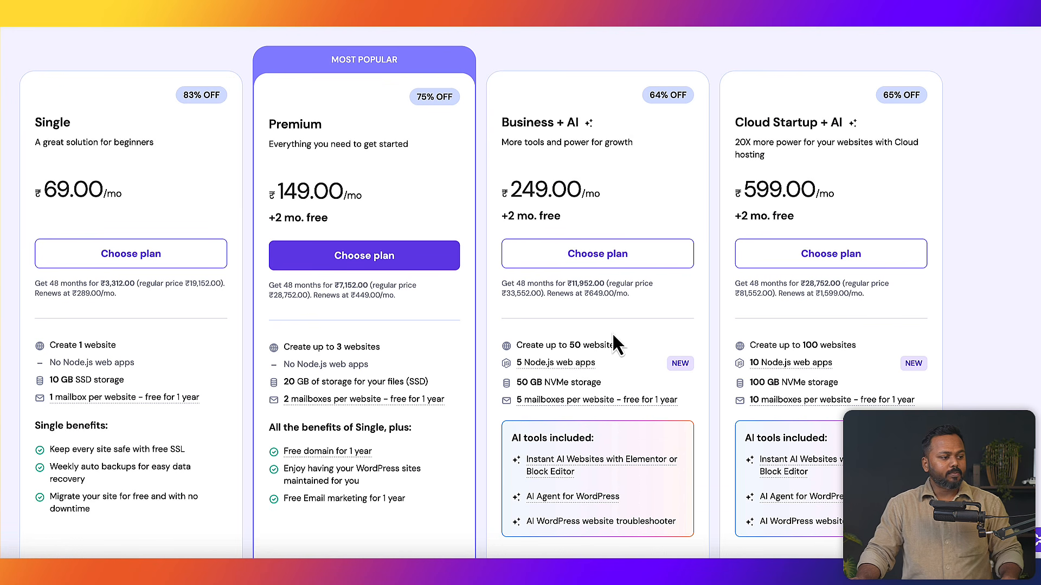
{"action": "left_click_drag", "start_coordinate": [565, 124], "coordinate": [580, 124]}
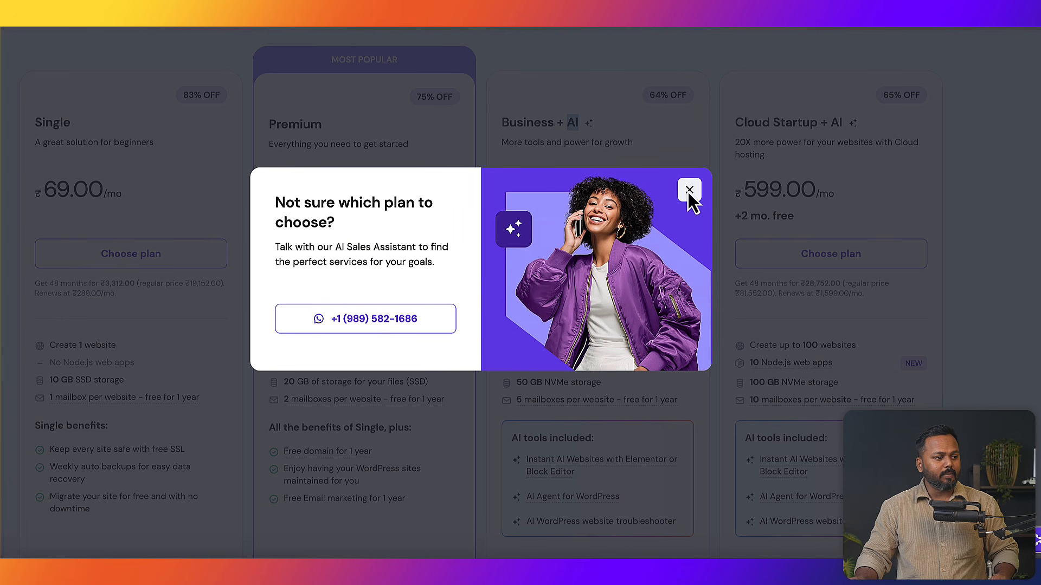
{"action": "left_click", "coordinate": [688, 191]}
{"action": "left_click", "coordinate": [610, 173]}
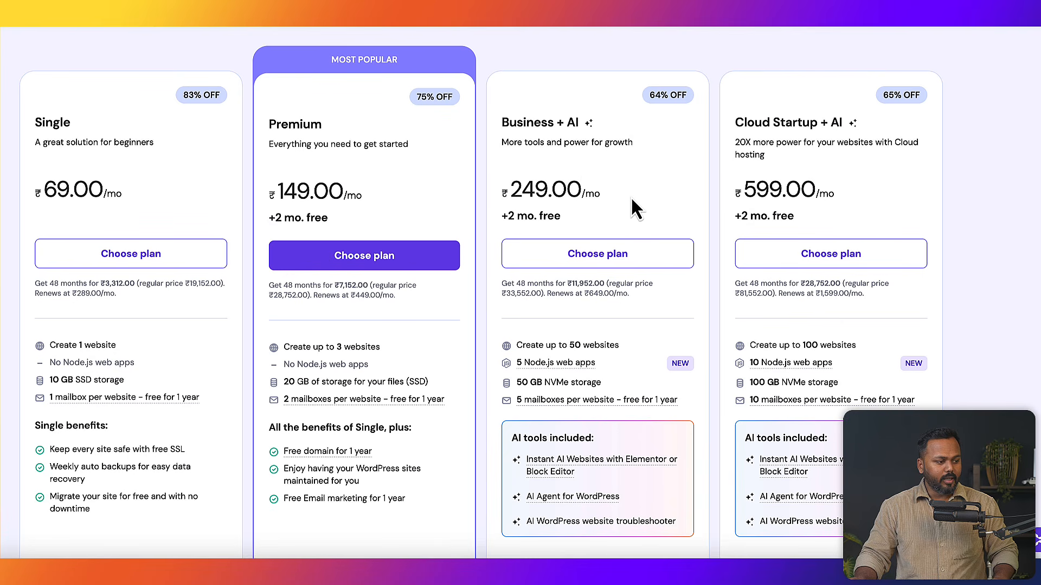
{"action": "scroll", "coordinate": [633, 207], "scroll_direction": "down", "scroll_amount": 4}
{"action": "scroll", "coordinate": [619, 200], "scroll_direction": "up", "scroll_amount": 3}
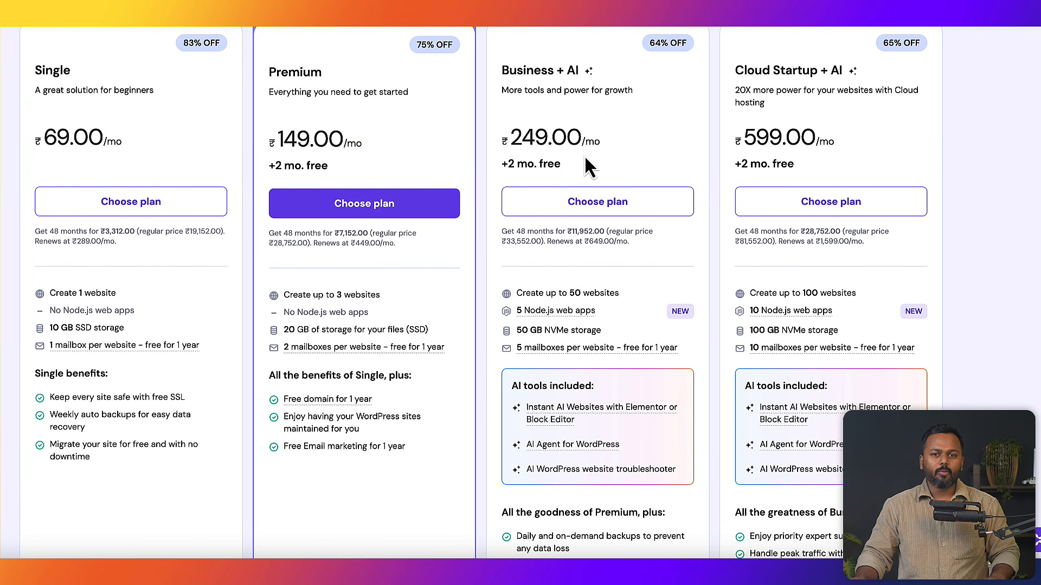
{"action": "left_click", "coordinate": [595, 204]}
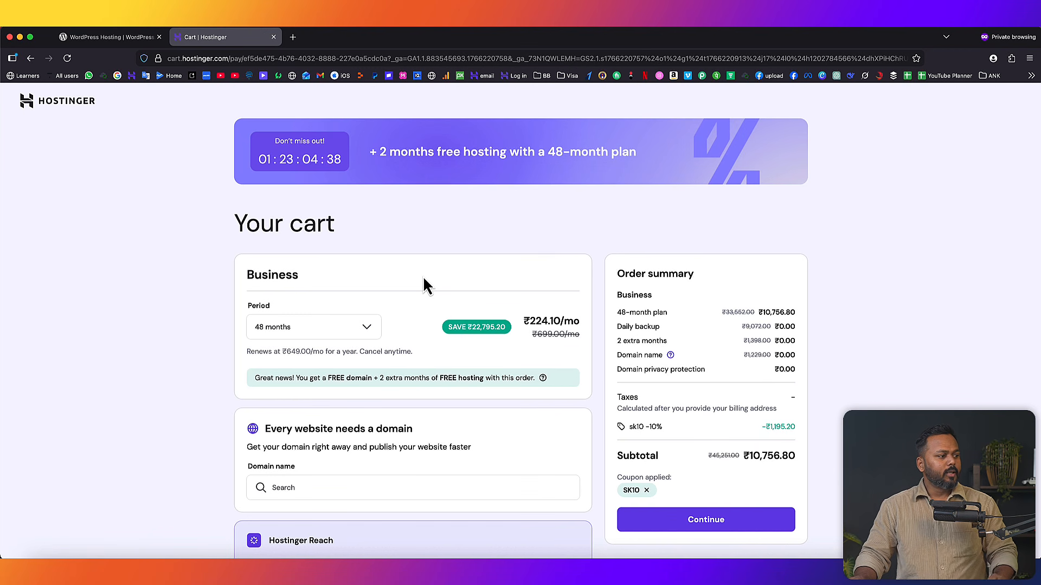
{"action": "scroll", "coordinate": [422, 338], "scroll_direction": "down", "scroll_amount": 2}
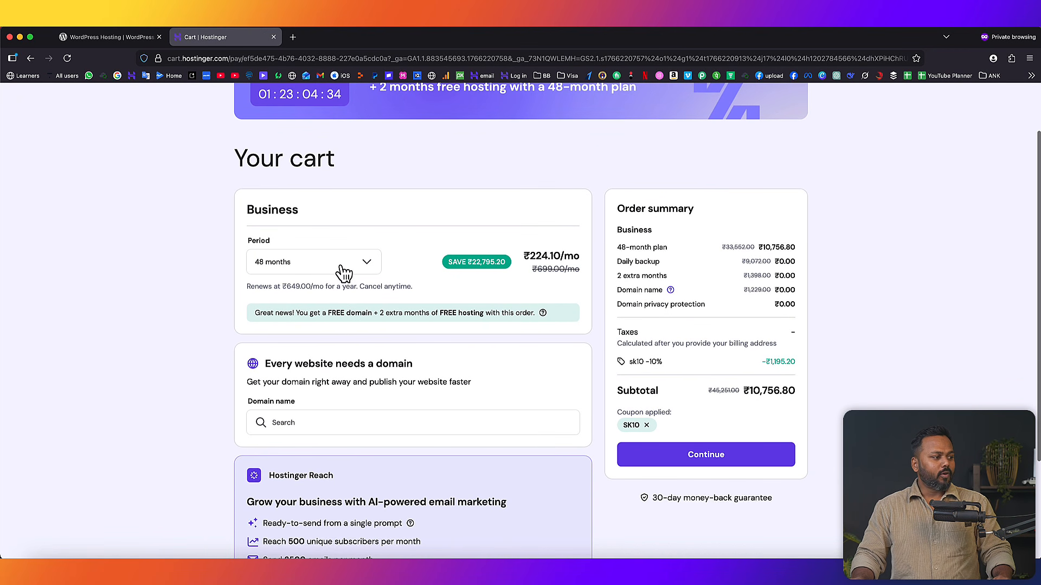
{"action": "left_click", "coordinate": [343, 271]}
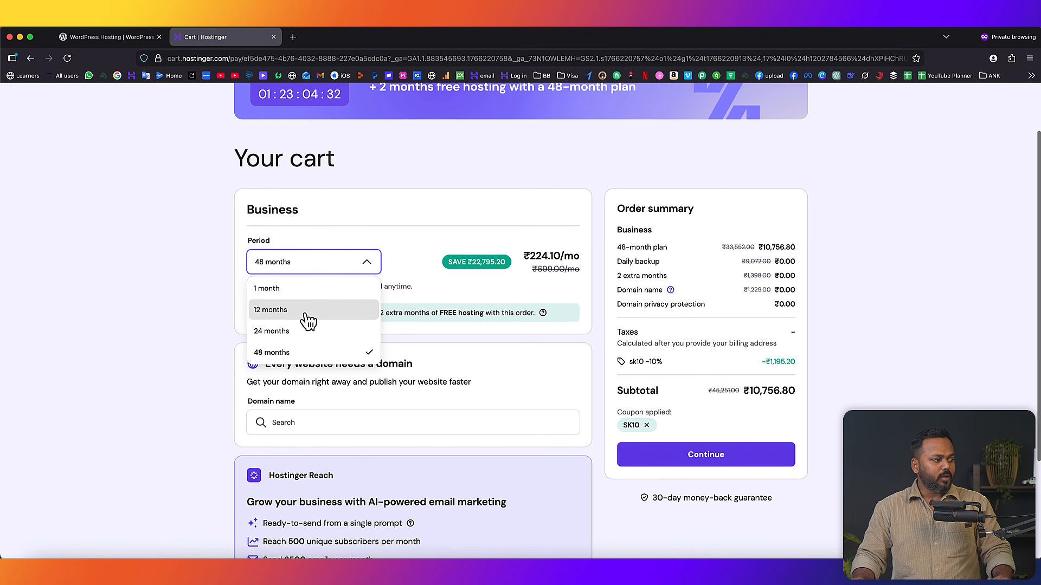
{"action": "left_click", "coordinate": [453, 275]}
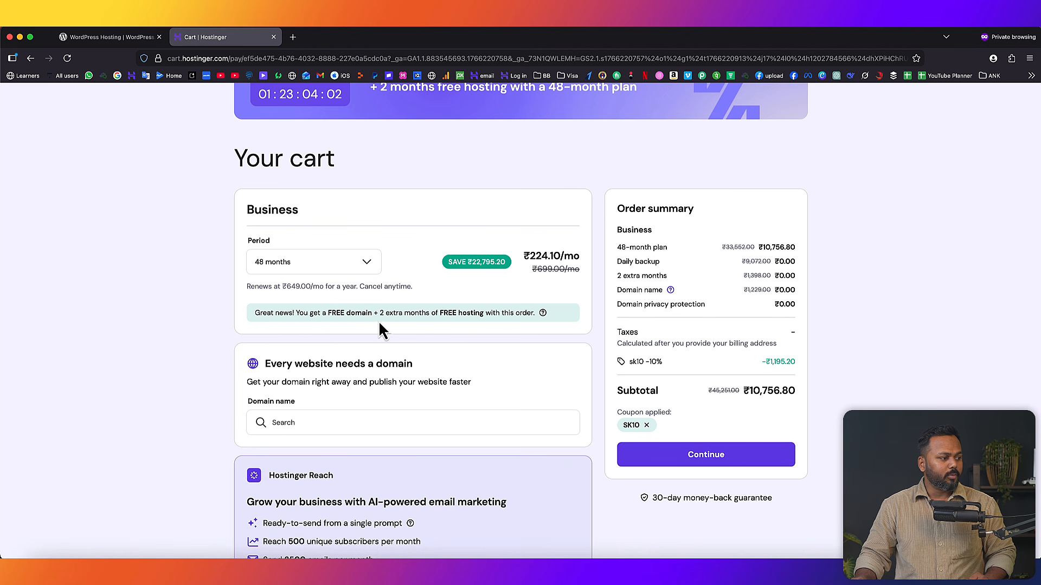
- Highlight the 2 extra months of free hosting and the ₹10,756.80 cart subtotal
{"action": "left_click_drag", "start_coordinate": [379, 313], "coordinate": [484, 313]}
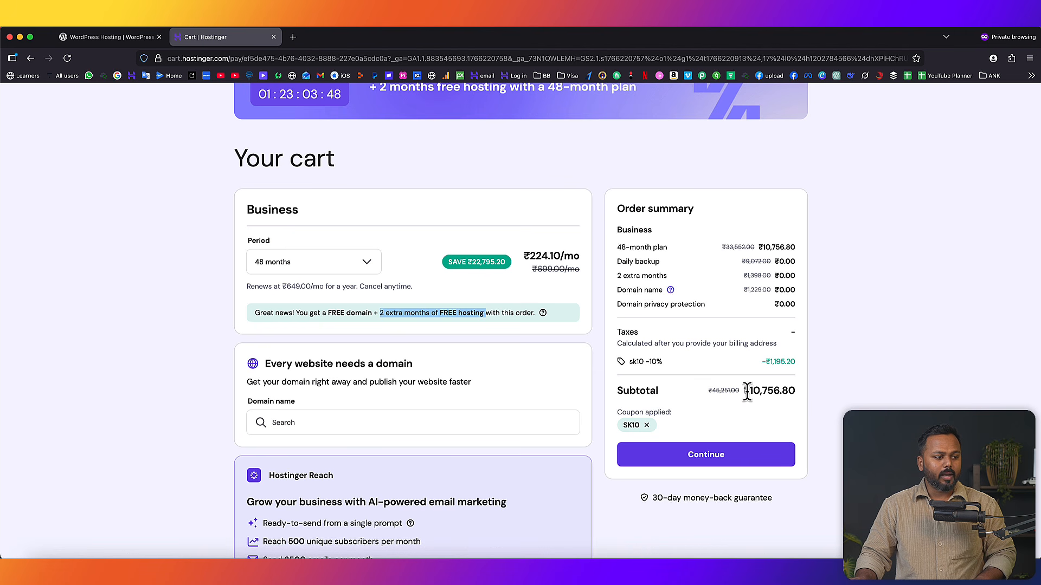
{"action": "left_click_drag", "start_coordinate": [749, 391], "coordinate": [796, 391]}
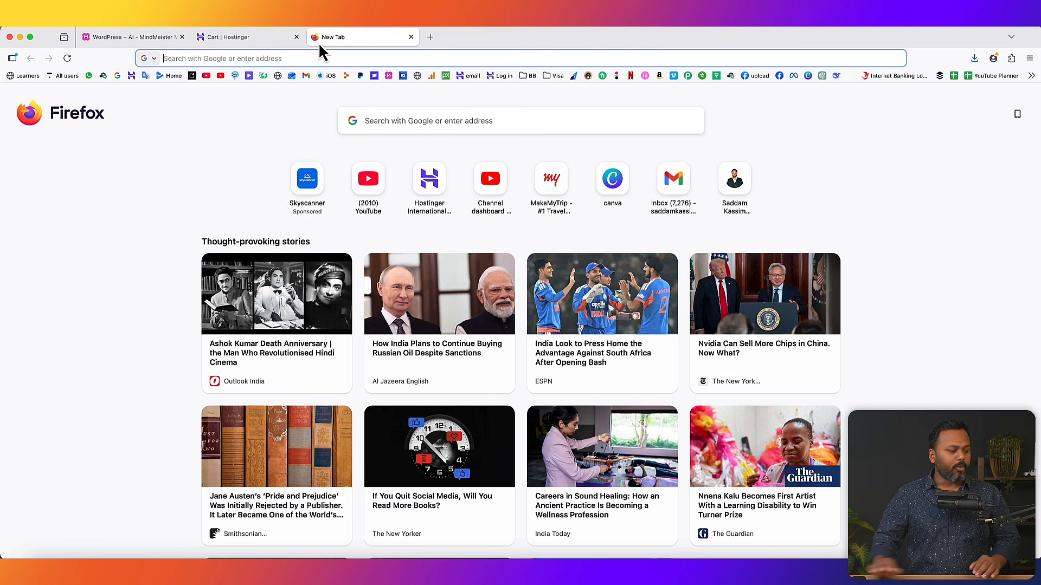
- Load hostinger.in and go to the My account dashboard
{"action": "type", "text": "hostinger.in/"}
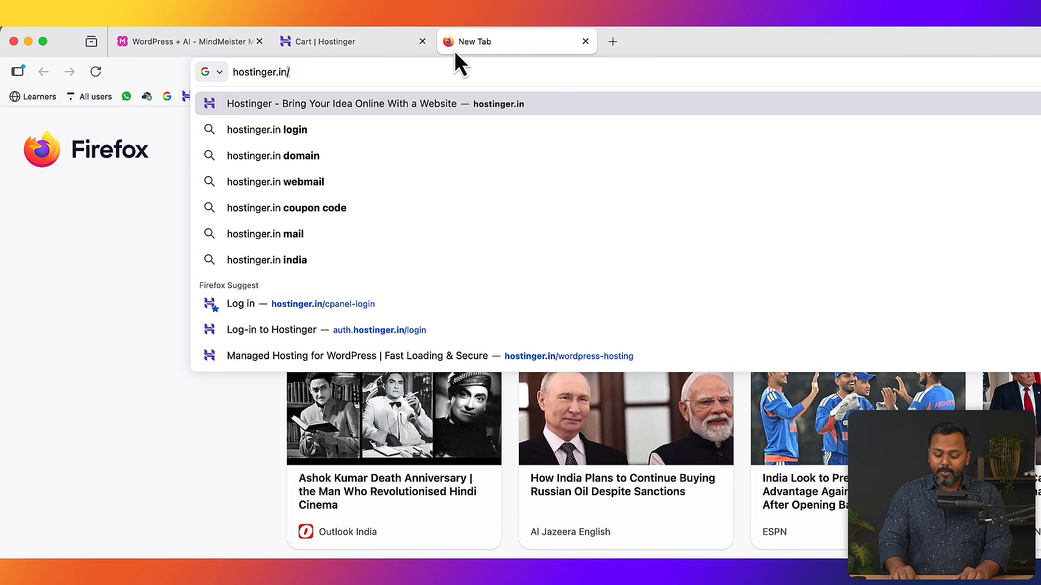
{"action": "key", "text": "BackSpace"}
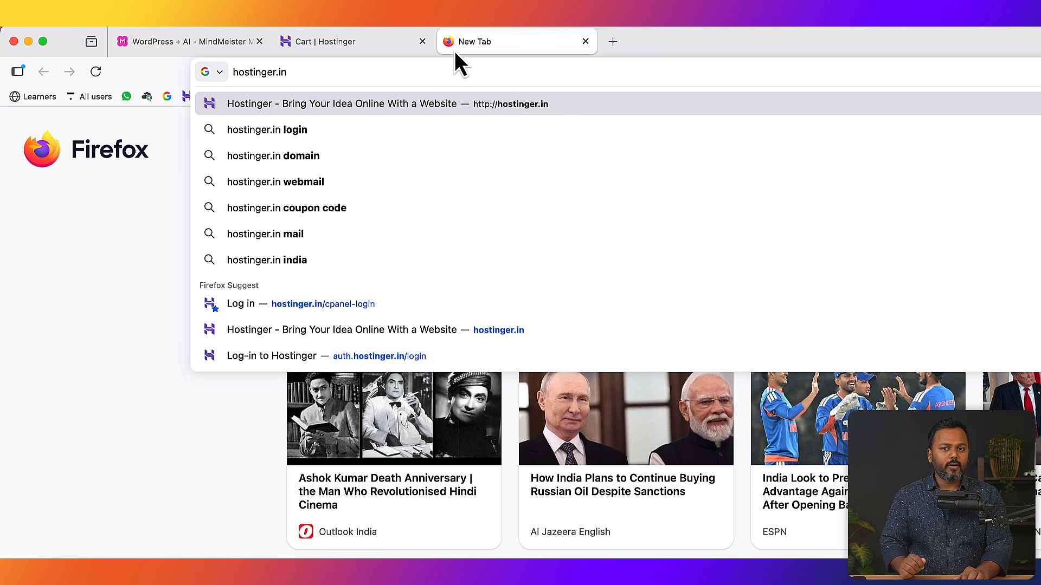
{"action": "key", "text": "Return"}
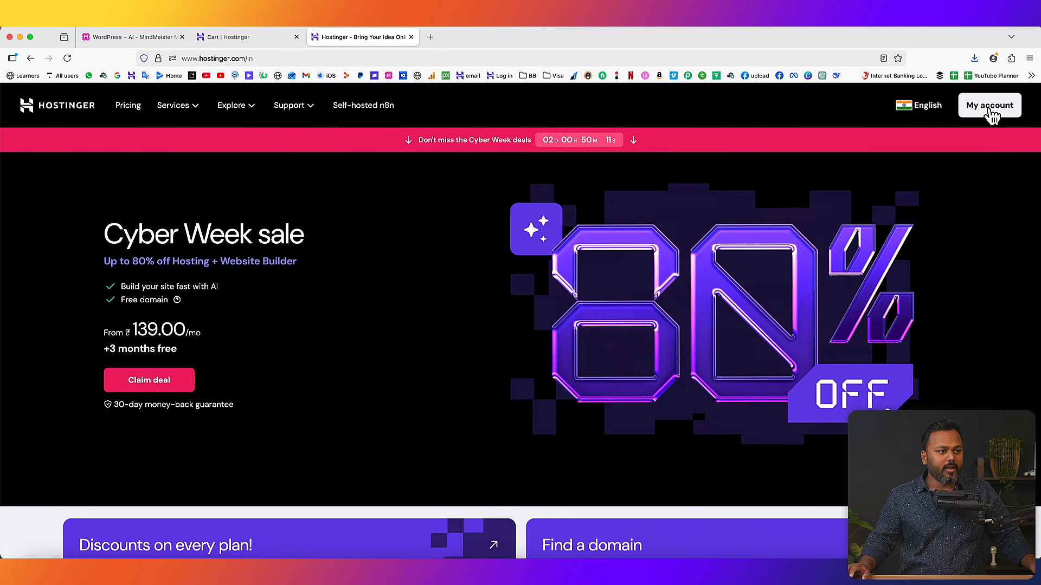
{"action": "left_click", "coordinate": [990, 108]}
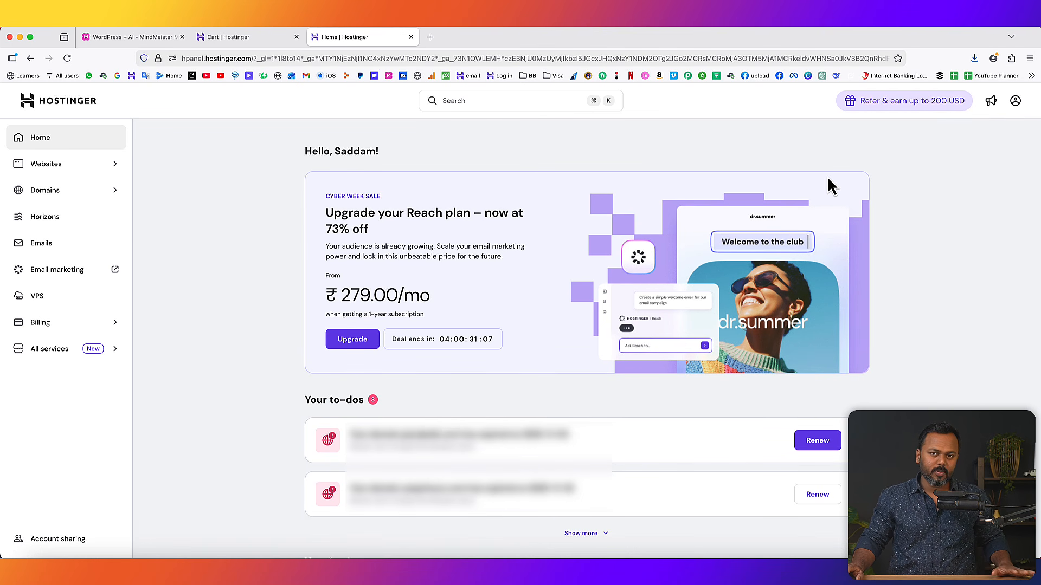
- Check webrocketagency.com availability under Get a New Domain, then close the Hostinger cart tab
{"action": "left_click", "coordinate": [111, 192]}
{"action": "left_click", "coordinate": [48, 241]}
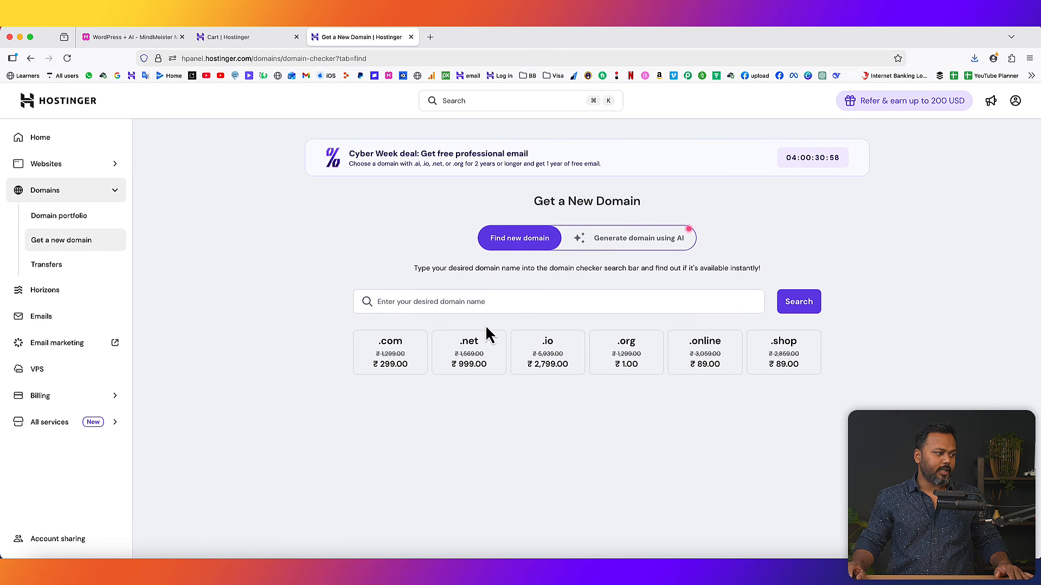
{"action": "left_click", "coordinate": [482, 303]}
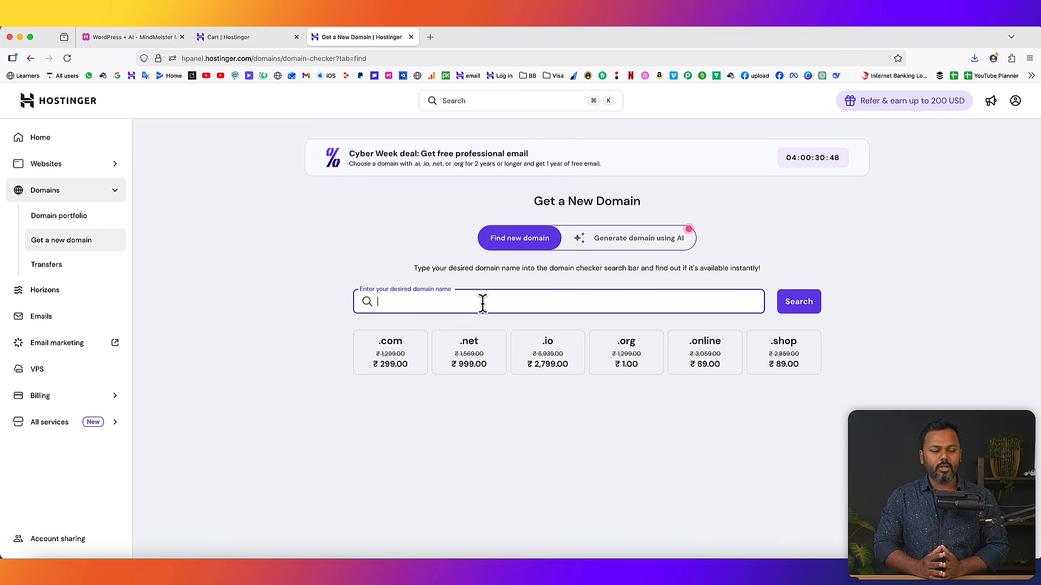
{"action": "type", "text": "webrocketagency.com"}
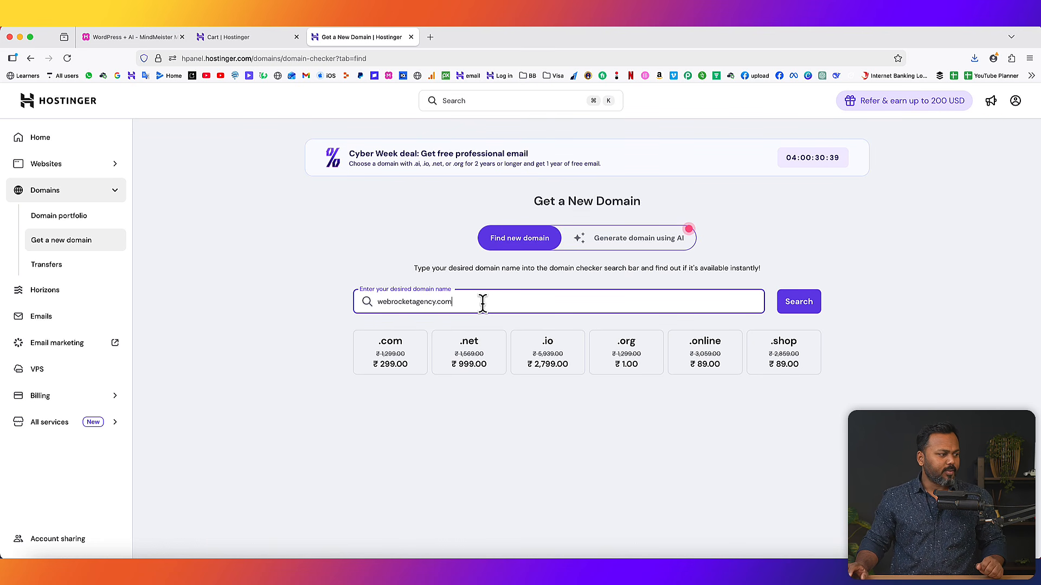
{"action": "left_click", "coordinate": [799, 306]}
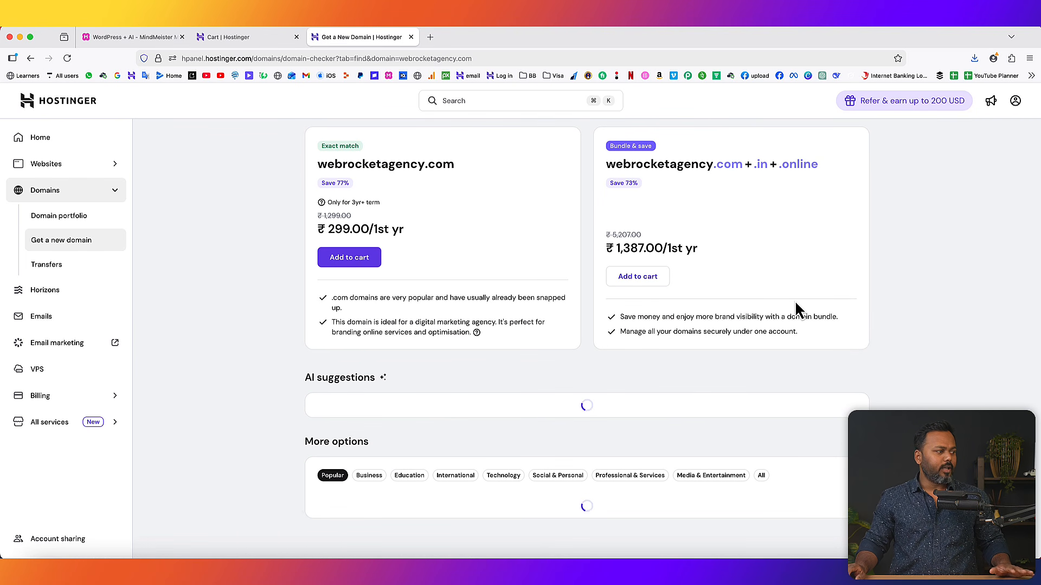
{"action": "left_click_drag", "start_coordinate": [319, 163], "coordinate": [453, 165]}
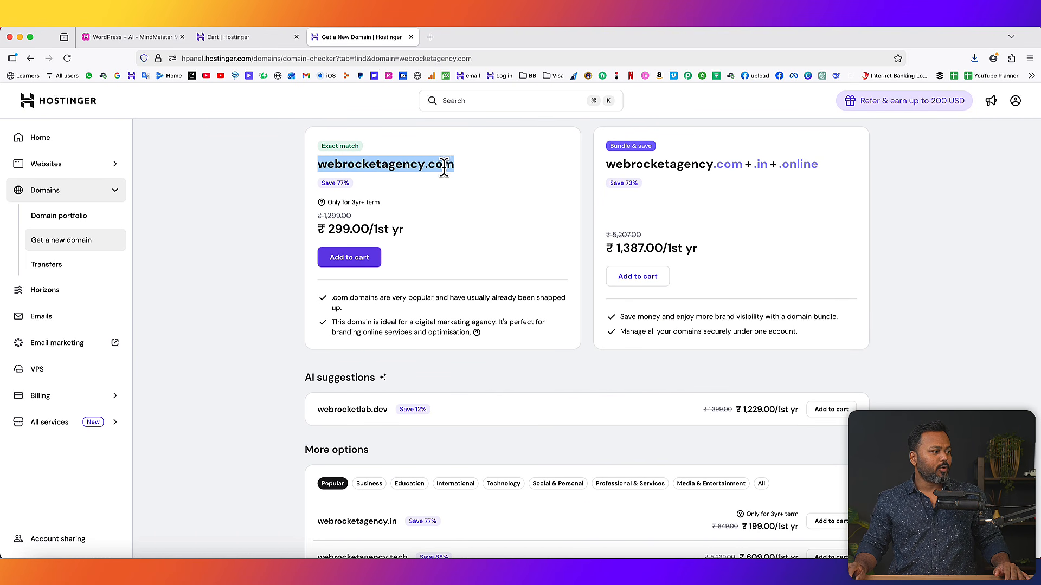
{"action": "left_click_drag", "start_coordinate": [322, 146], "coordinate": [359, 145]}
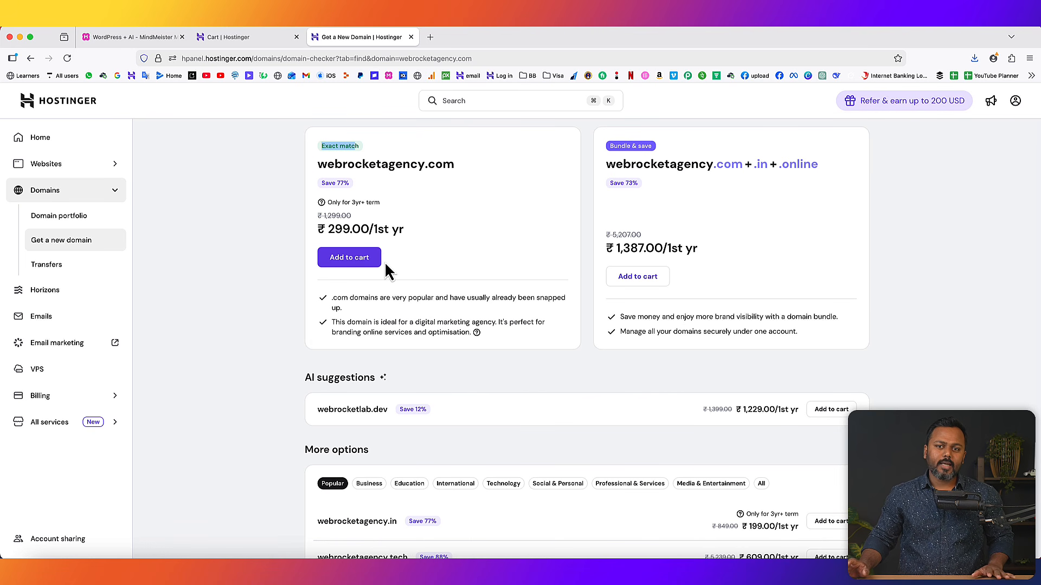
{"action": "left_click", "coordinate": [130, 36]}
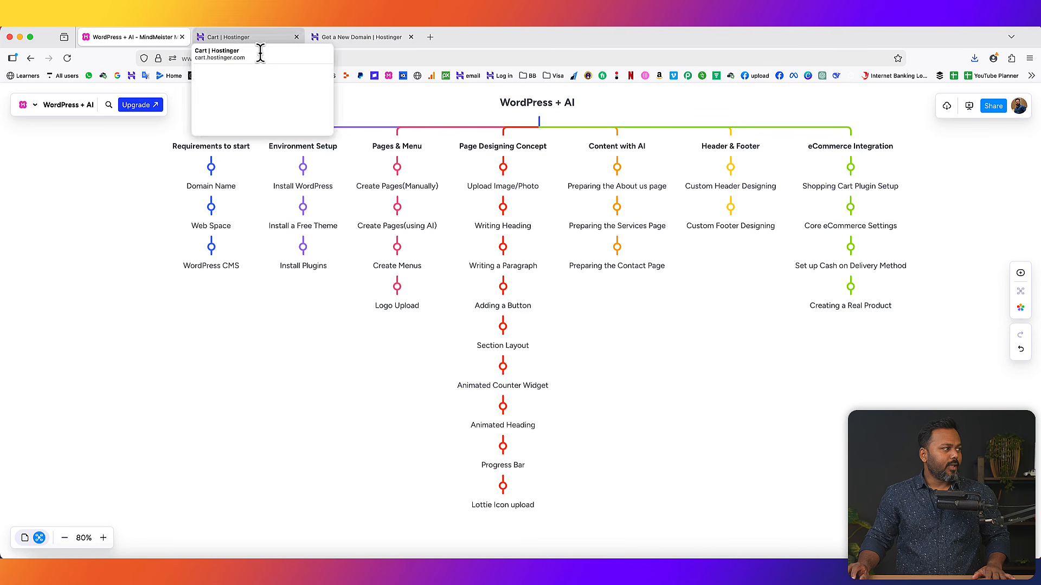
{"action": "left_click", "coordinate": [296, 37]}
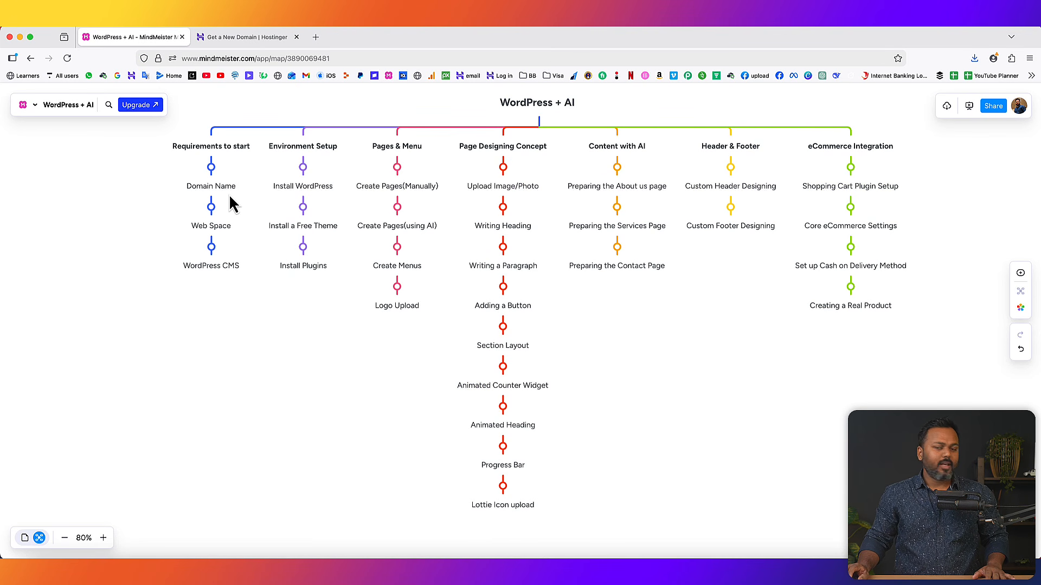
- Load ttsl.store in a new tab, then return to the WordPress + AI mind map
{"action": "left_click", "coordinate": [316, 37]}
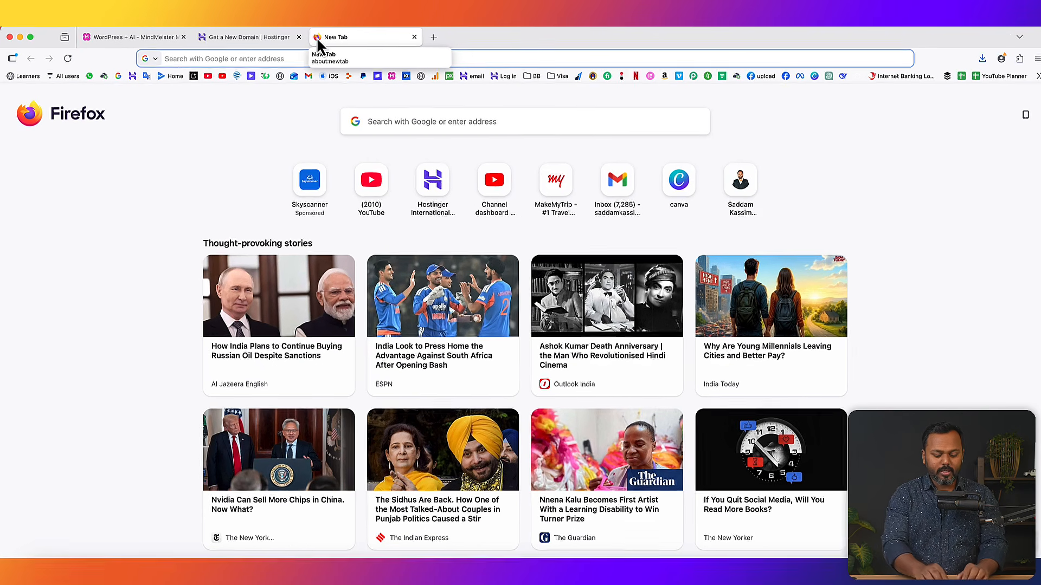
{"action": "type", "text": "tts"}
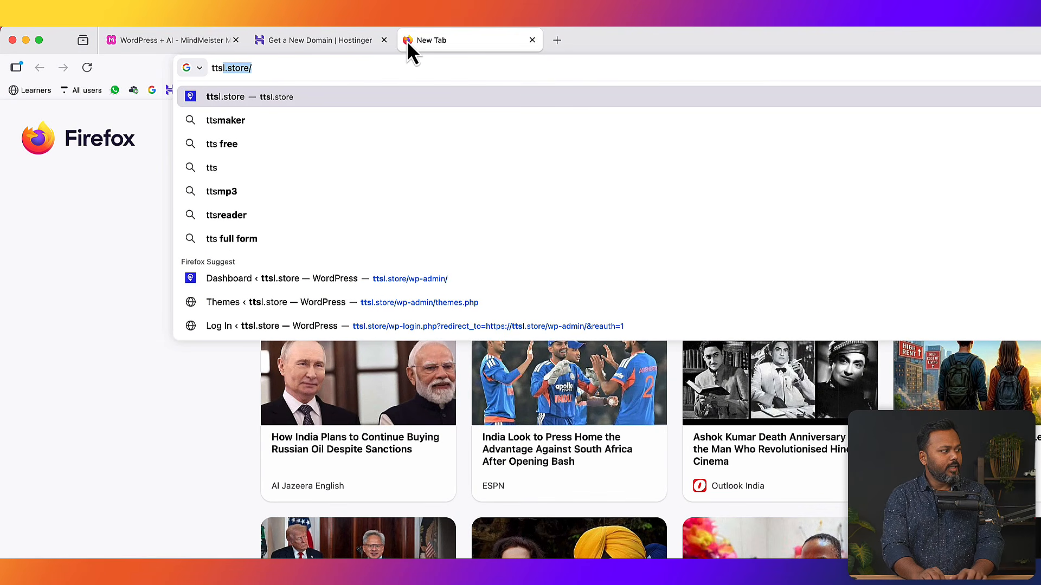
{"action": "key", "text": "Return"}
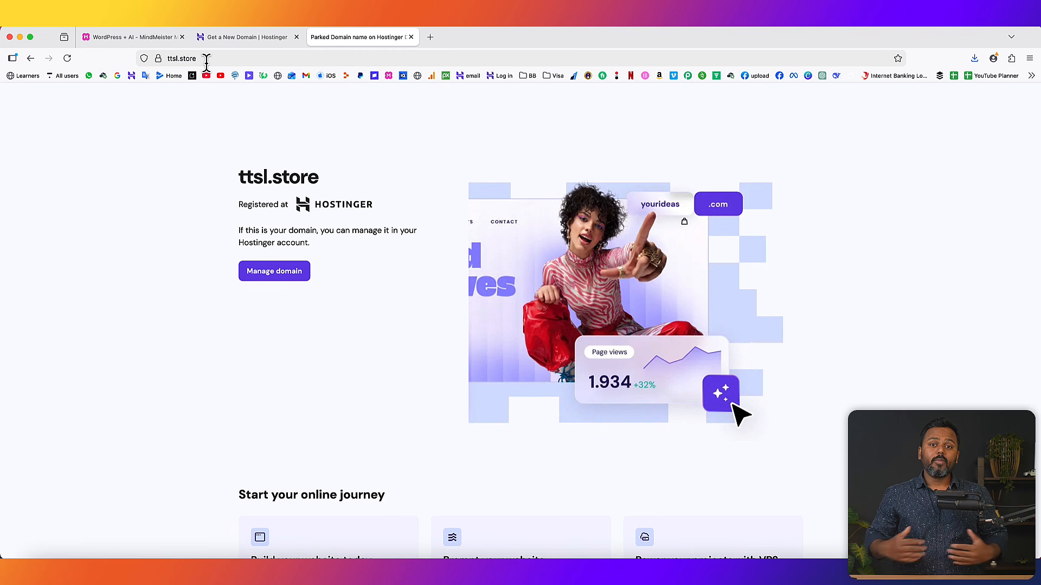
{"action": "left_click", "coordinate": [156, 36]}
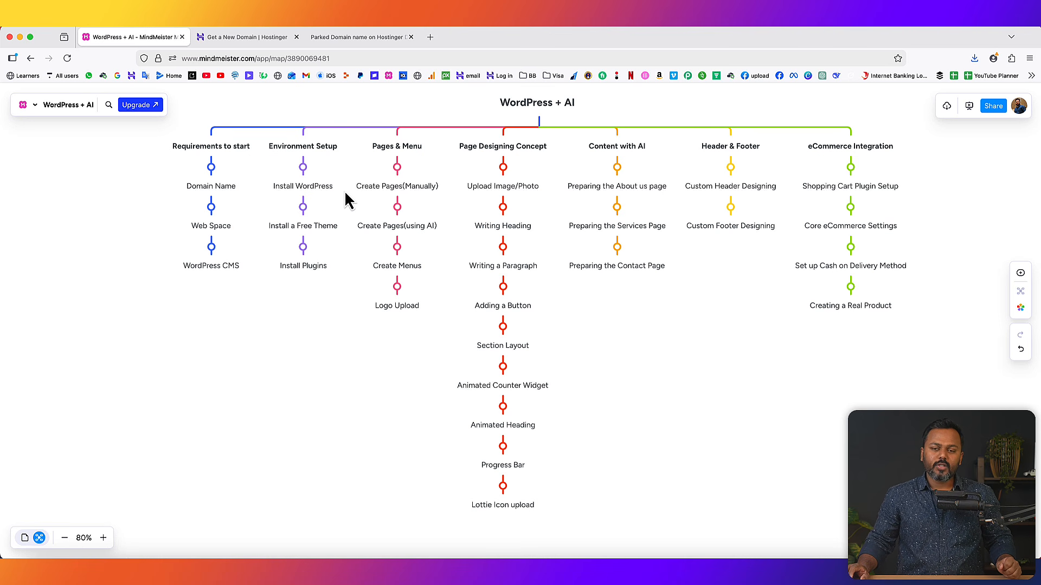
{"action": "left_click", "coordinate": [349, 38]}
- In hPanel, open the Websites list and bring up the Add website type choices
{"action": "left_click", "coordinate": [240, 39]}
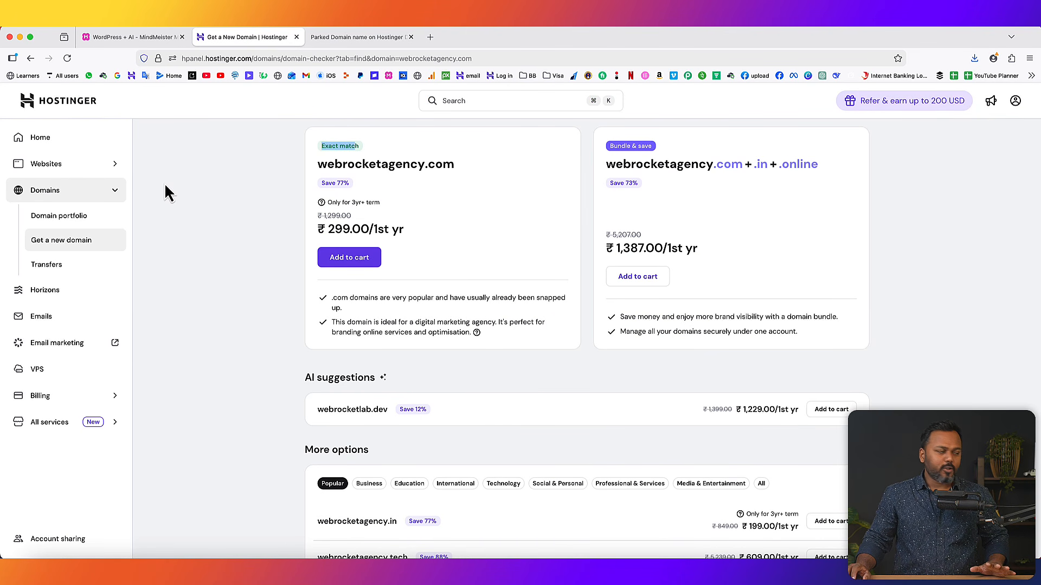
{"action": "left_click", "coordinate": [92, 170]}
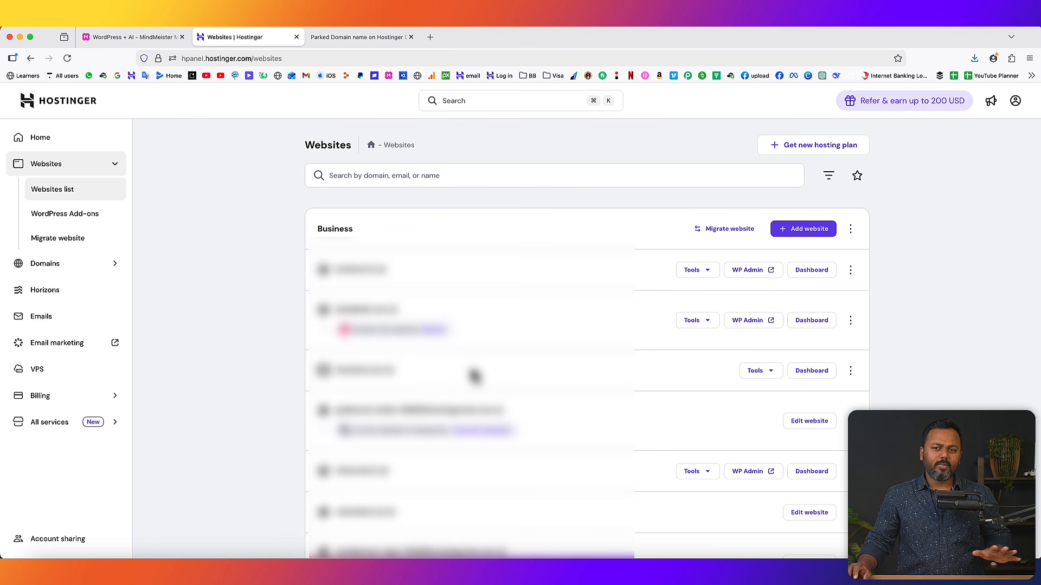
{"action": "left_click", "coordinate": [811, 234]}
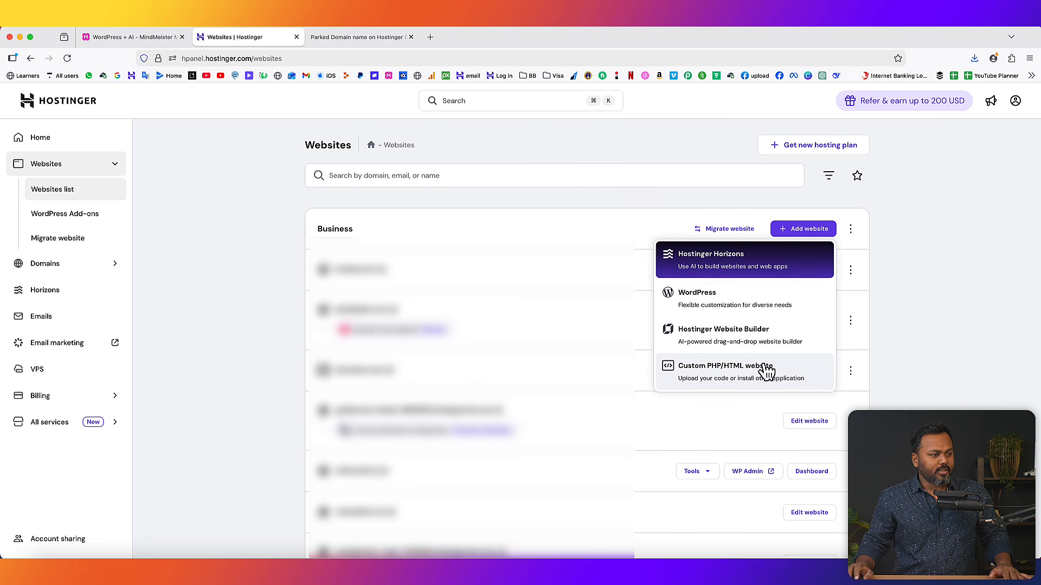
- Start a WordPress site, replace the administrator password with a new one, and continue
{"action": "left_click", "coordinate": [740, 298]}
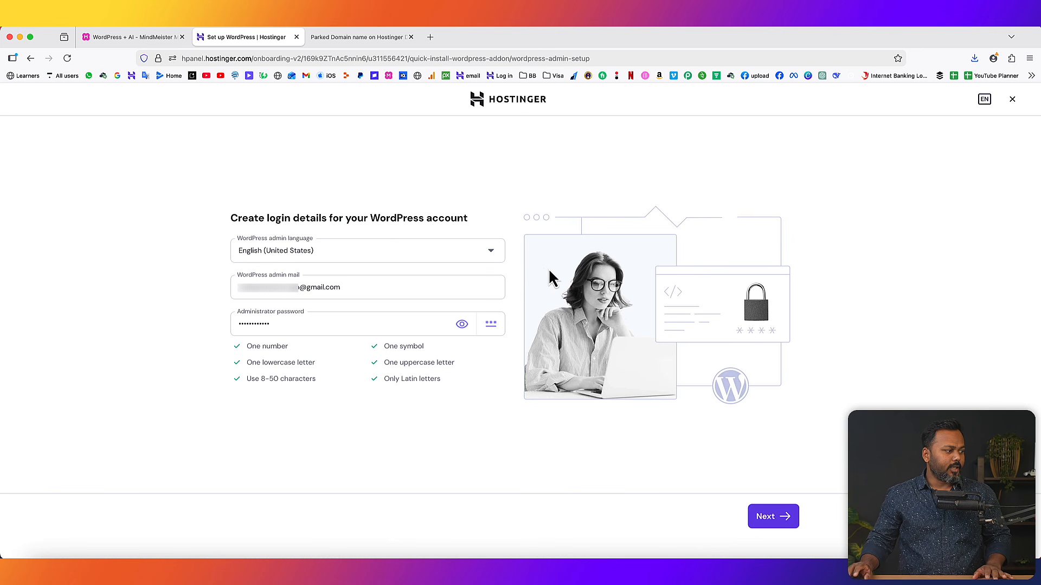
{"action": "left_click_drag", "start_coordinate": [285, 323], "coordinate": [218, 318]}
{"action": "key", "text": "BackSpace"}
{"action": "type", "text": "••••••••••"}
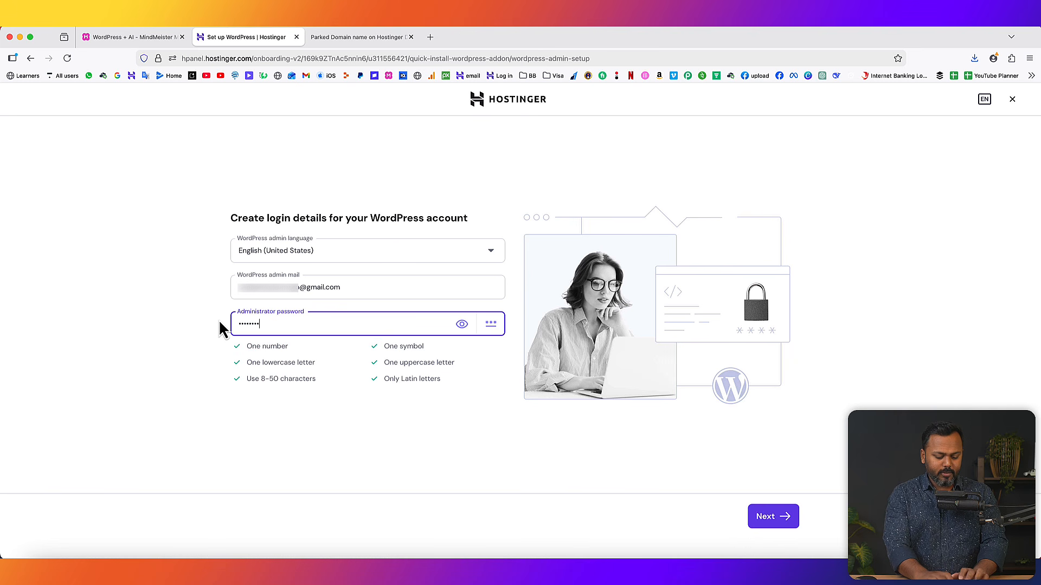
{"action": "left_click", "coordinate": [455, 345]}
{"action": "left_click", "coordinate": [777, 525]}
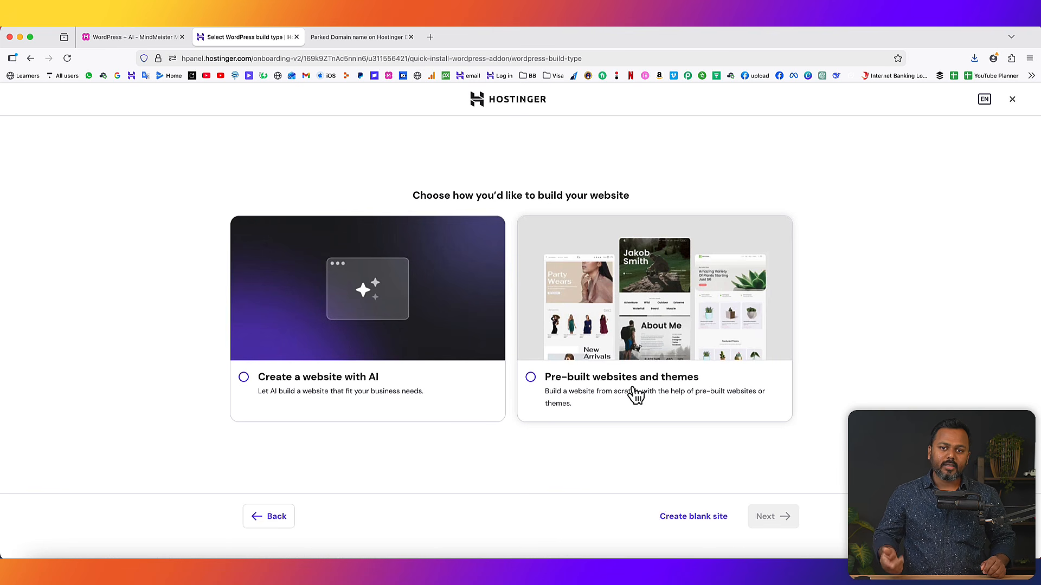
- Choose a blank site on the ttsl.store domain and start installing WordPress
{"action": "left_click", "coordinate": [695, 519]}
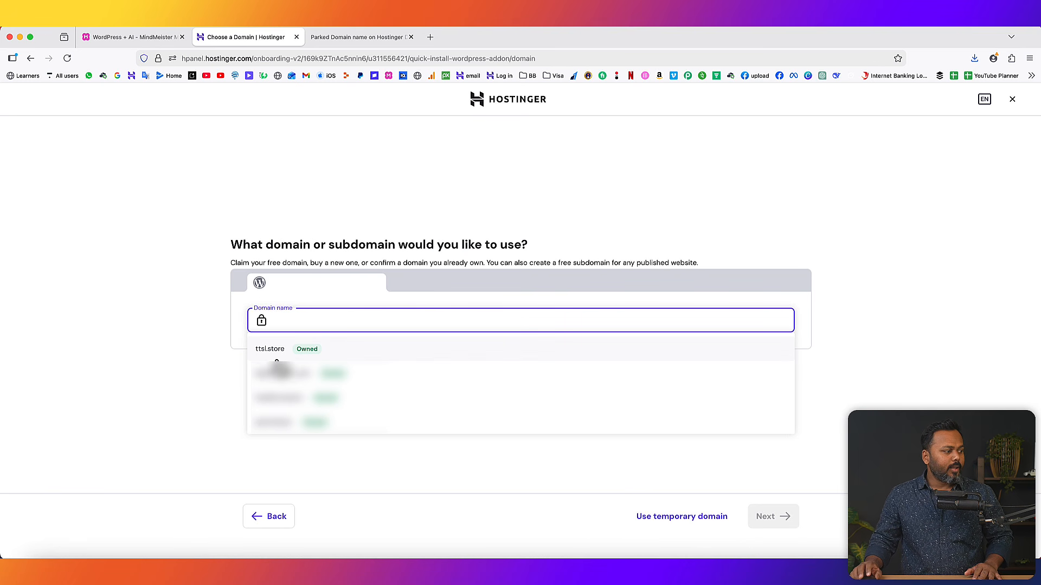
{"action": "left_click", "coordinate": [282, 351]}
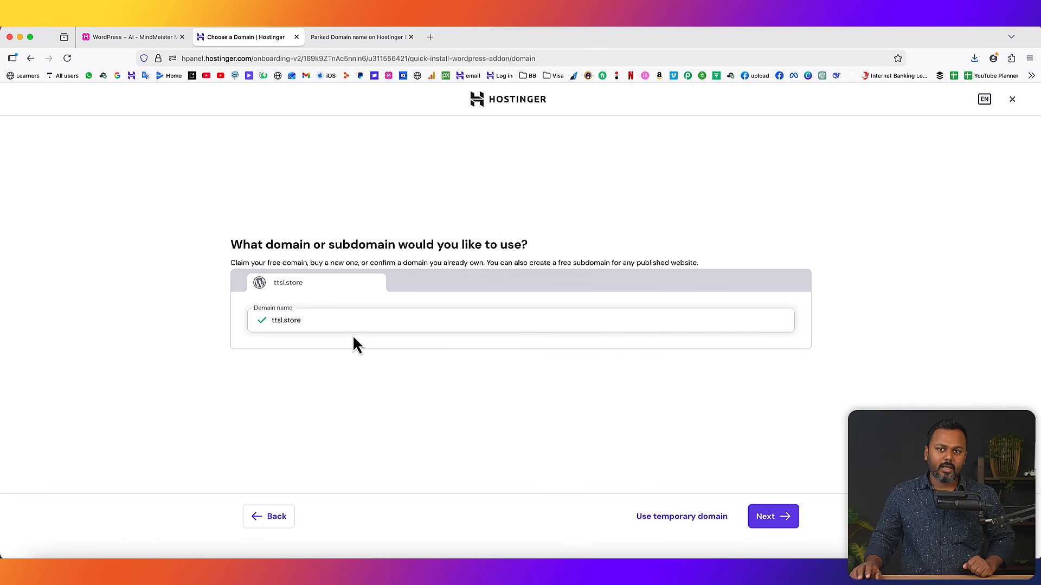
{"action": "left_click", "coordinate": [772, 519]}
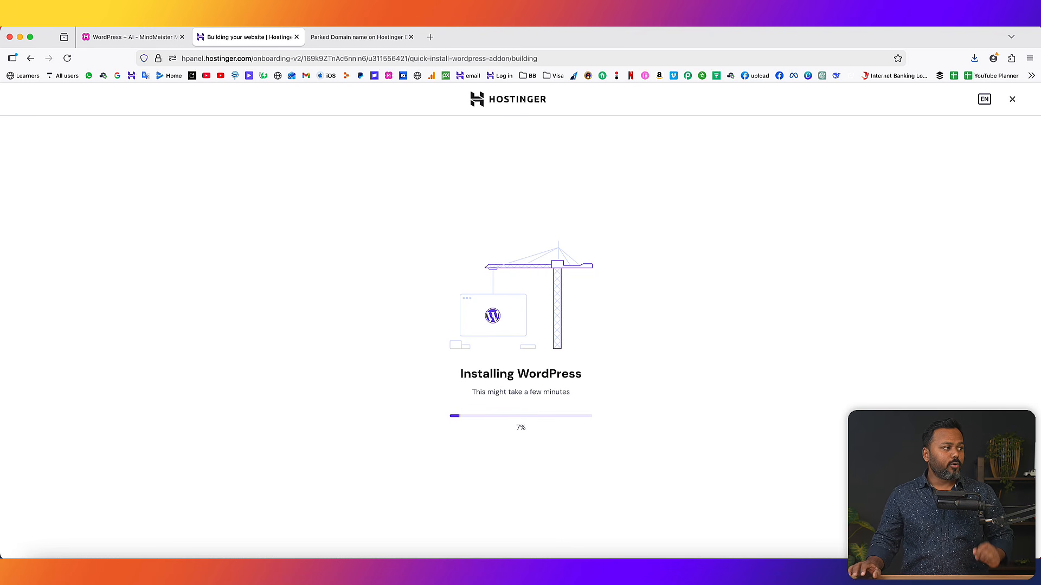
- Check the parked ttsl.store page, then wait for the WordPress install to reach the admin onboarding page
{"action": "left_click", "coordinate": [360, 37]}
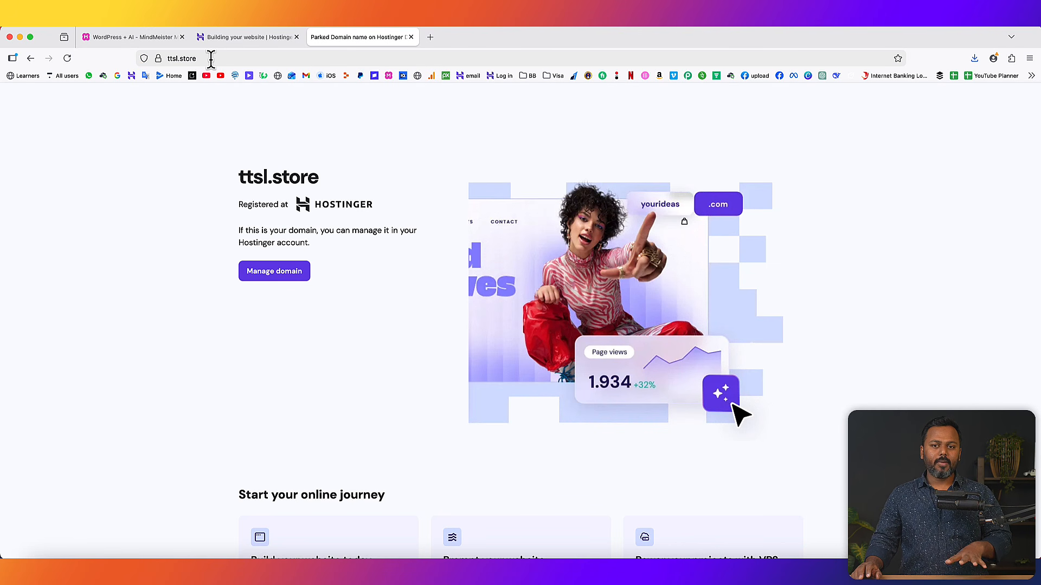
{"action": "left_click", "coordinate": [236, 37]}
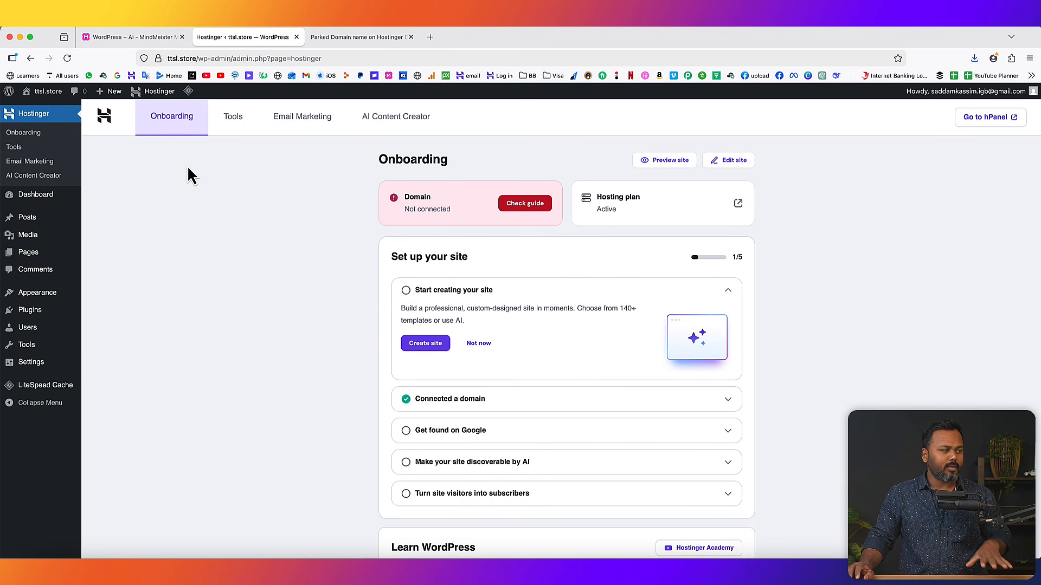
- Reload the admin and ttsl.store tabs to confirm the new WordPress Blog page replaced the parked page
{"action": "left_click", "coordinate": [67, 58]}
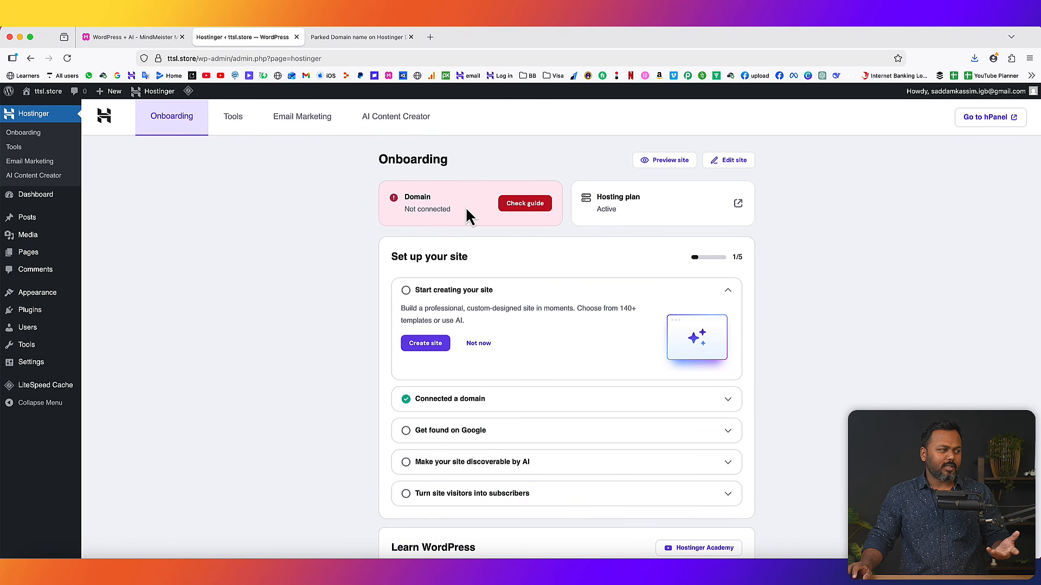
{"action": "left_click", "coordinate": [359, 38]}
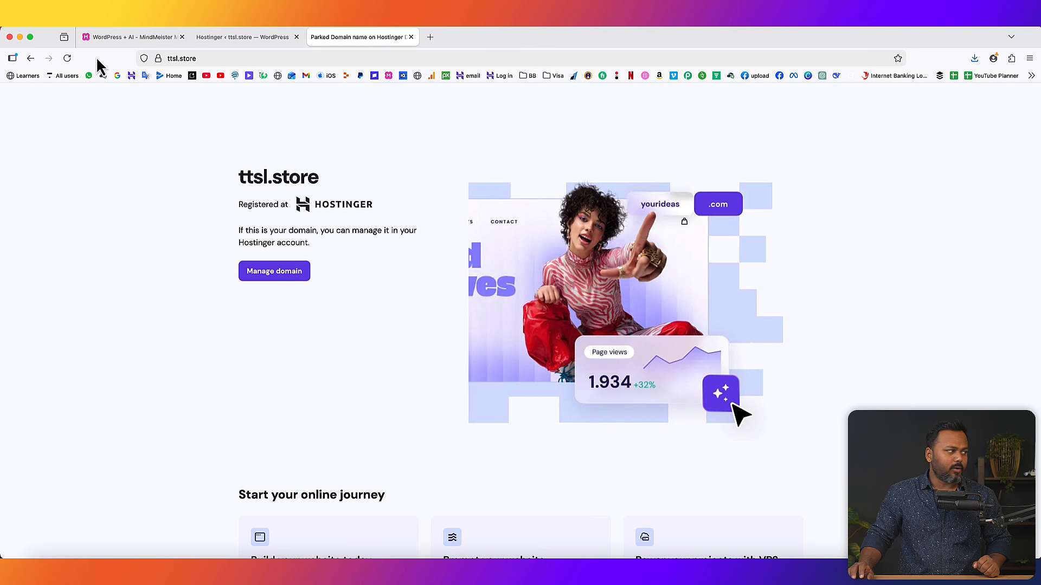
{"action": "left_click", "coordinate": [67, 58]}
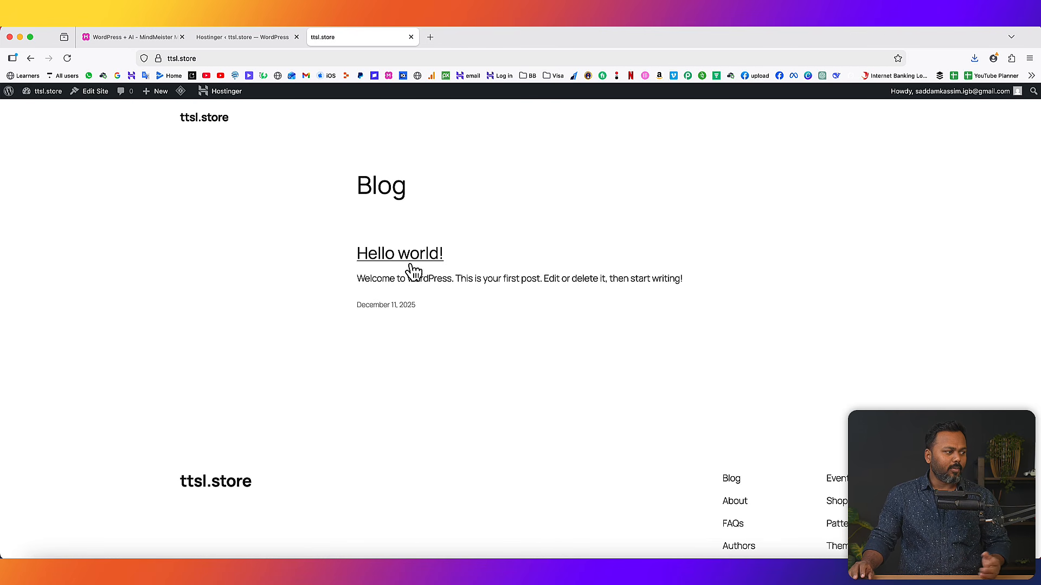
{"action": "scroll", "coordinate": [638, 379], "scroll_direction": "down", "scroll_amount": 3}
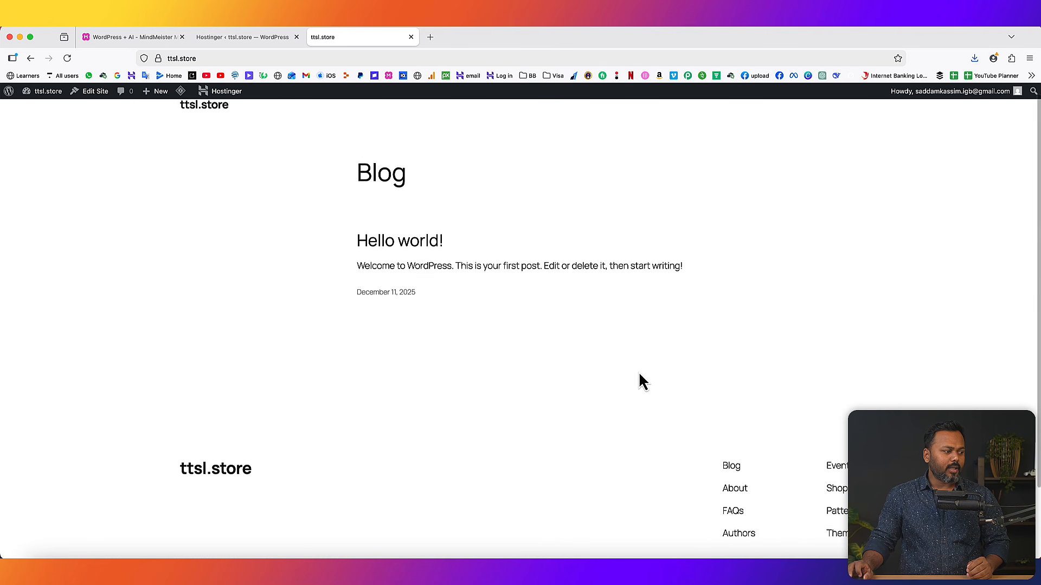
{"action": "scroll", "coordinate": [778, 407], "scroll_direction": "up", "scroll_amount": 3}
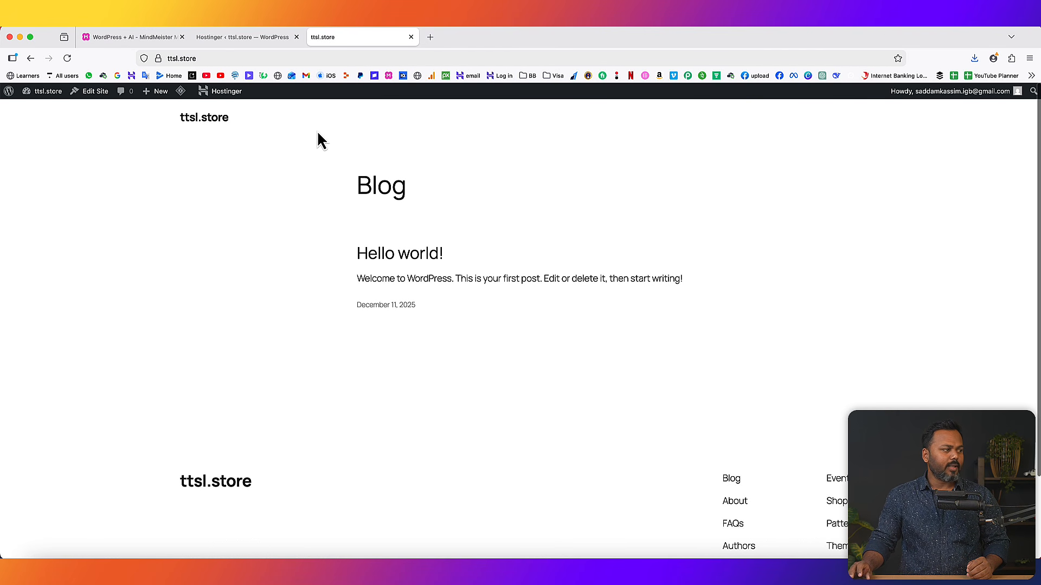
{"action": "left_click", "coordinate": [221, 36]}
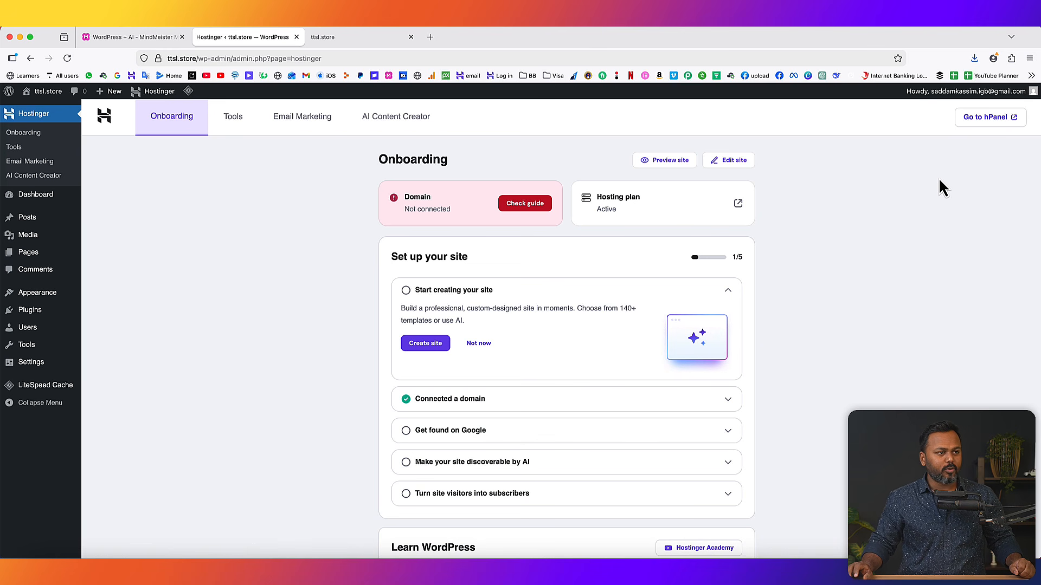
- Log out of the WordPress admin and close the login page and ttsl.store tabs
{"action": "mouse_move", "coordinate": [953, 103]}
{"action": "left_click", "coordinate": [957, 144]}
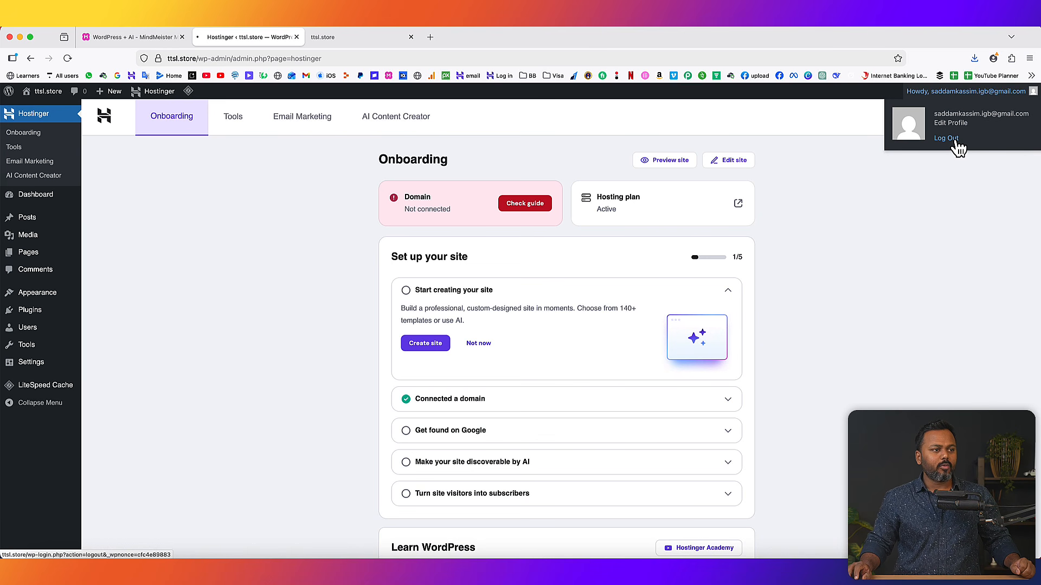
{"action": "left_click", "coordinate": [297, 36]}
{"action": "left_click", "coordinate": [296, 37]}
- Go to ttsl.store/wp-admin in a new tab to reach the login page
{"action": "left_click", "coordinate": [199, 38]}
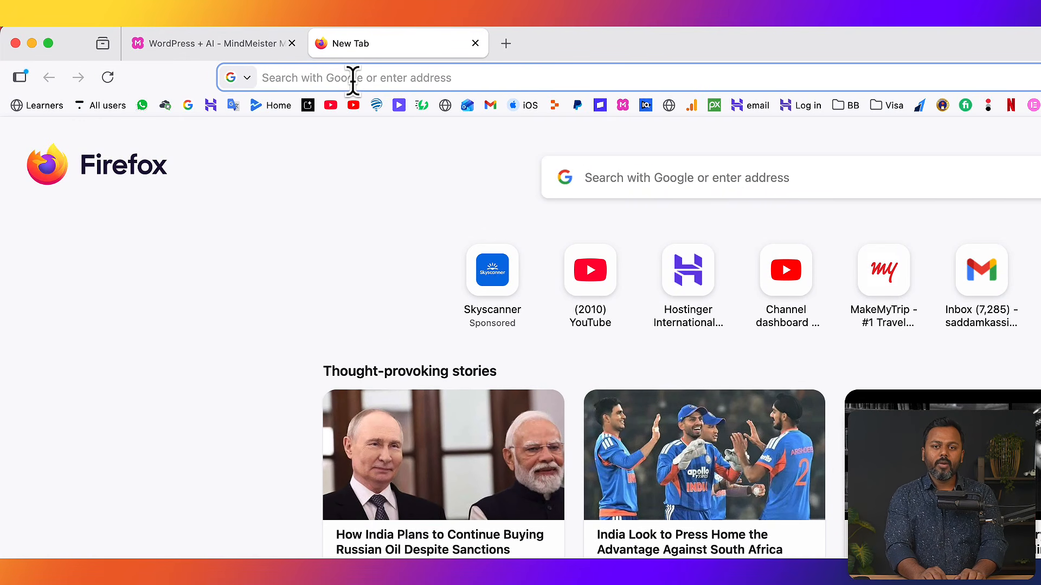
{"action": "type", "text": "ttsl.so"}
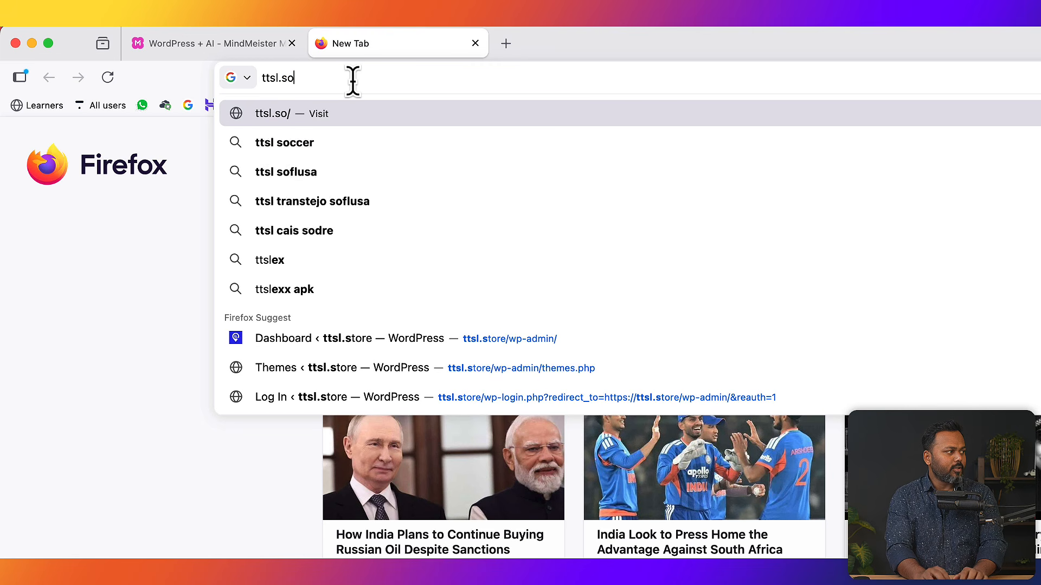
{"action": "key", "text": "BackSpace"}
{"action": "type", "text": "to"}
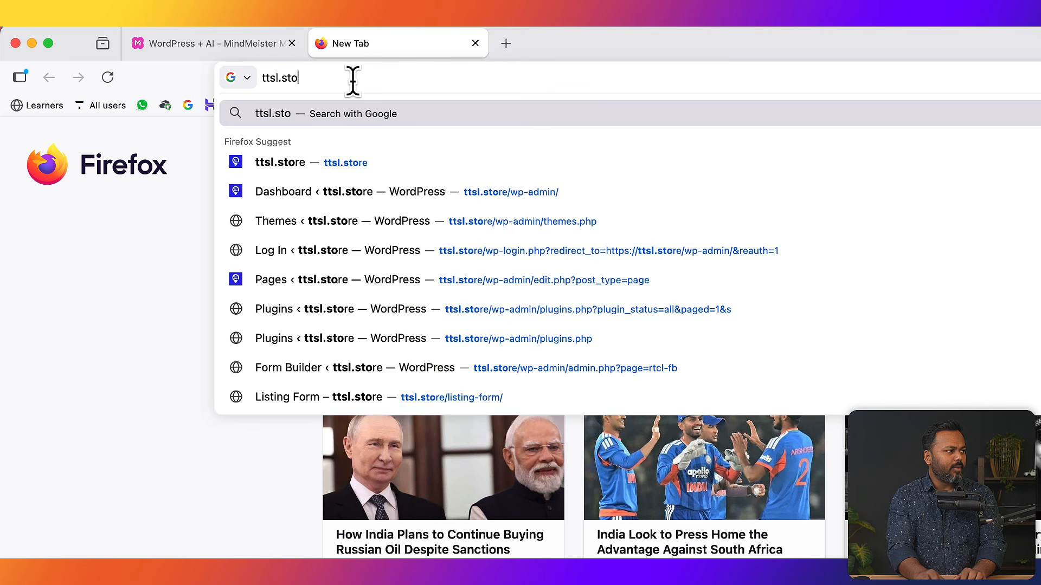
{"action": "type", "text": "re/"}
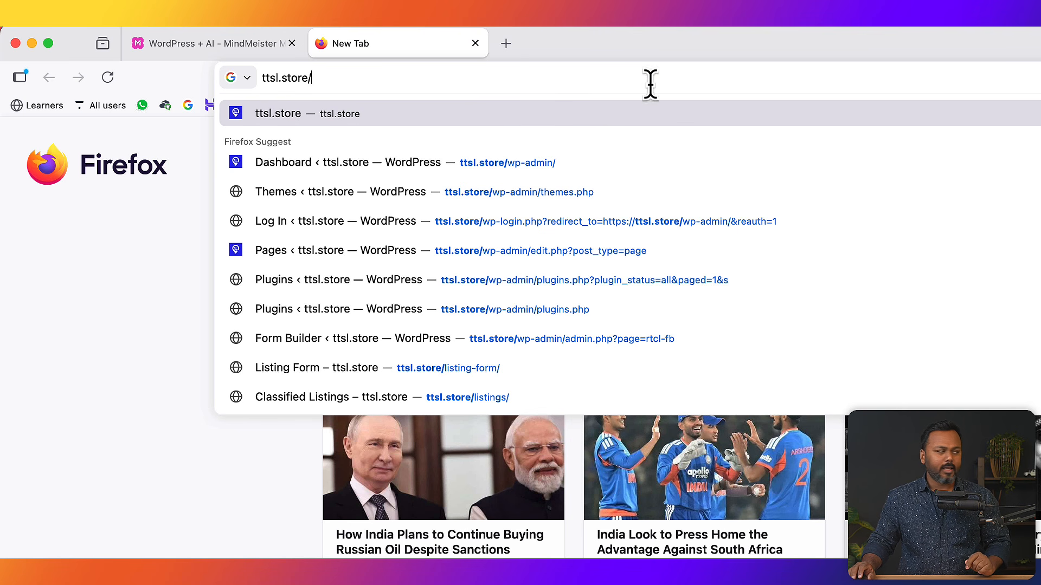
{"action": "type", "text": "wp-"}
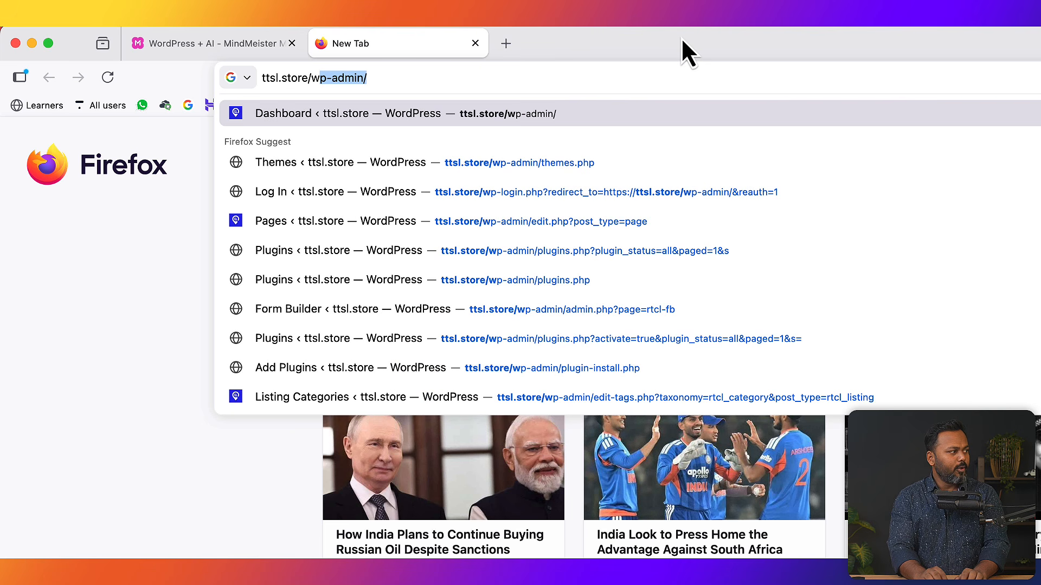
{"action": "type", "text": "admin"}
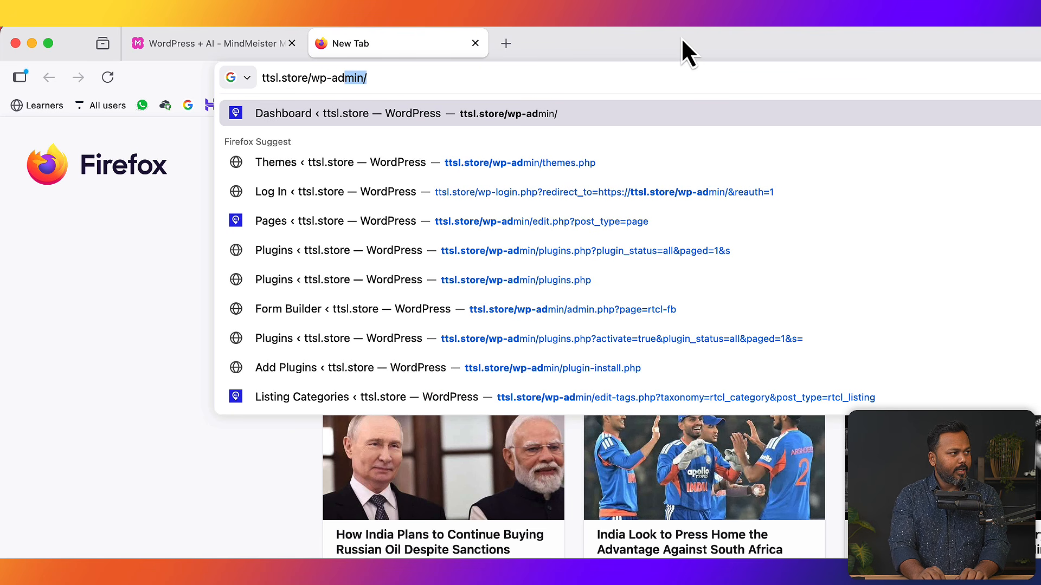
{"action": "key", "text": "BackSpace"}
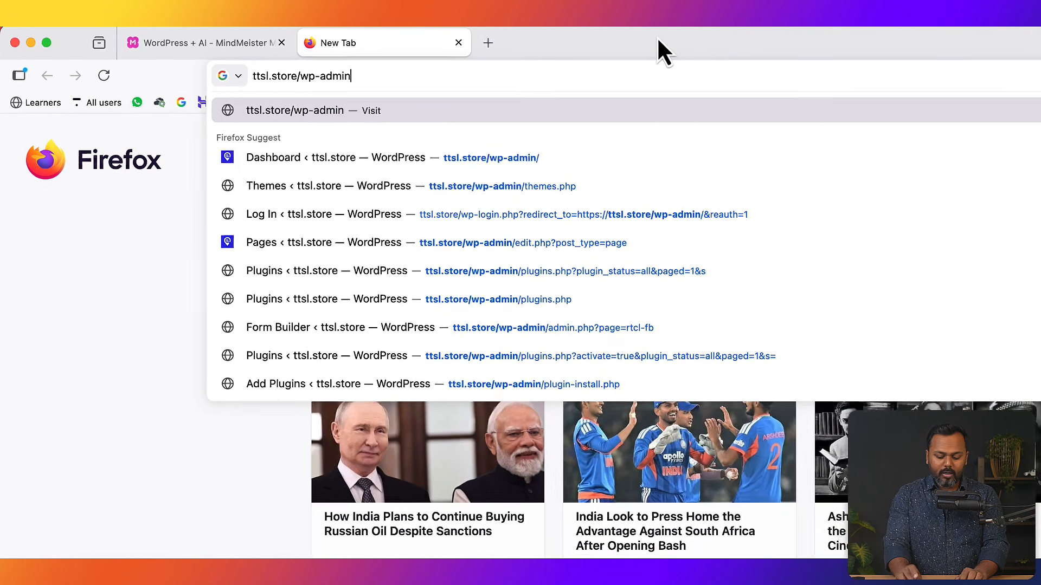
{"action": "key", "text": "Return"}
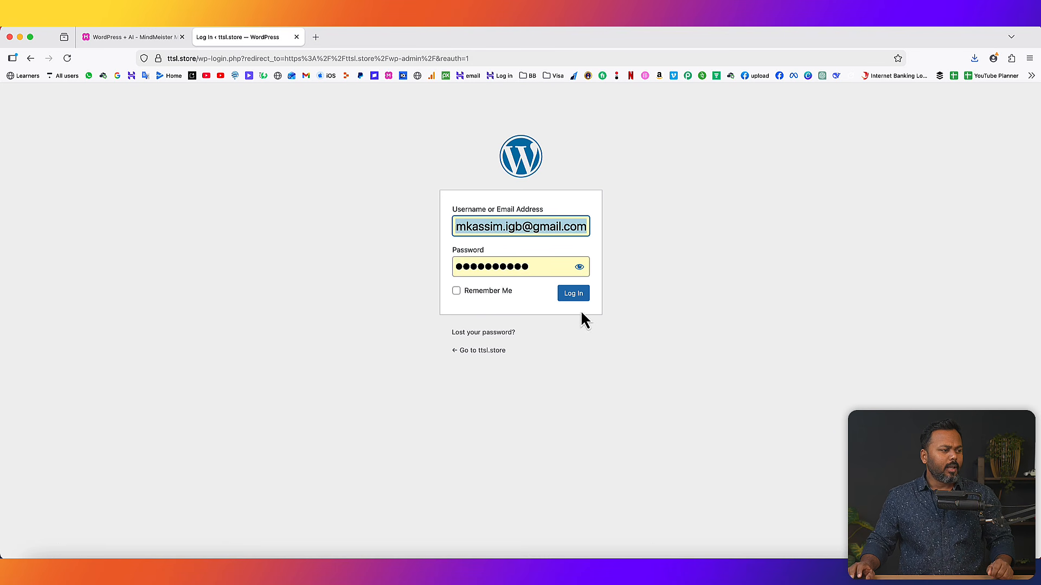
- Log in with the saved credentials and dismiss the Connect Hostinger Reach notice on the Dashboard
{"action": "left_click", "coordinate": [578, 295]}
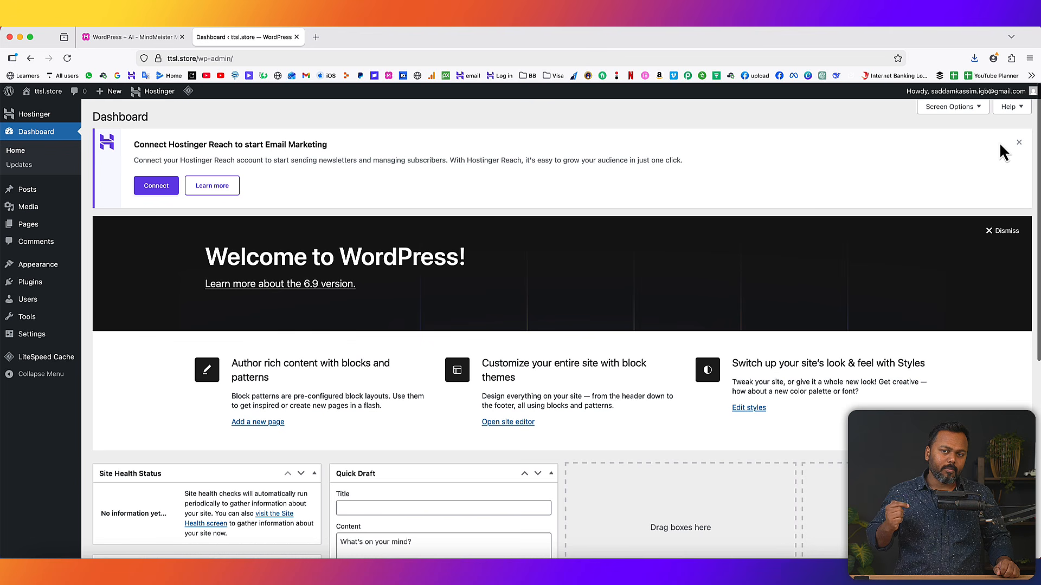
{"action": "left_click", "coordinate": [1019, 142]}
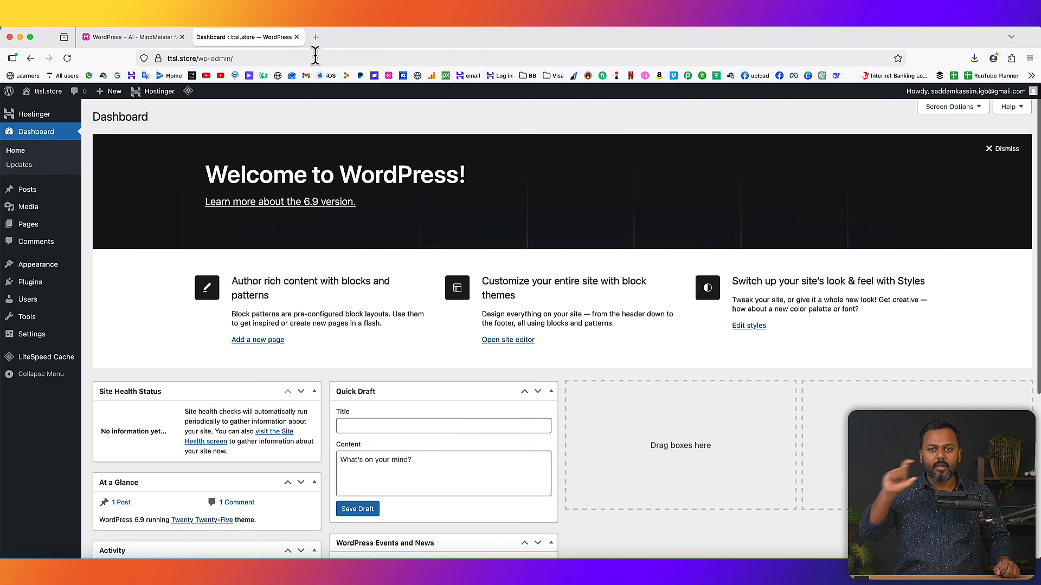
- Load ttsl.store in a new tab to view its Blog front page with the 'Hello world!' post
{"action": "left_click", "coordinate": [315, 37]}
{"action": "type", "text": "ttsl.store/"}
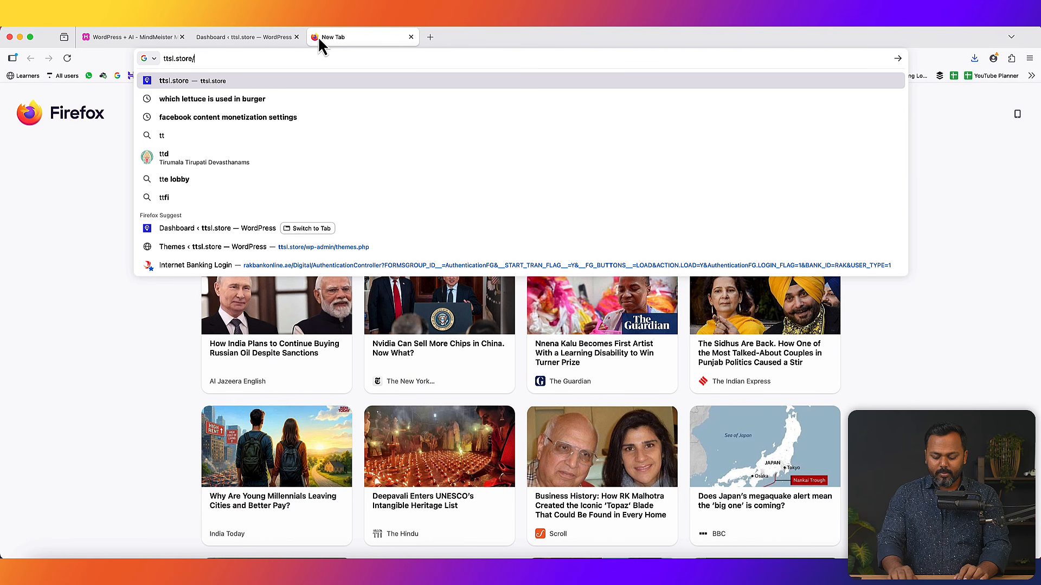
{"action": "key", "text": "Return"}
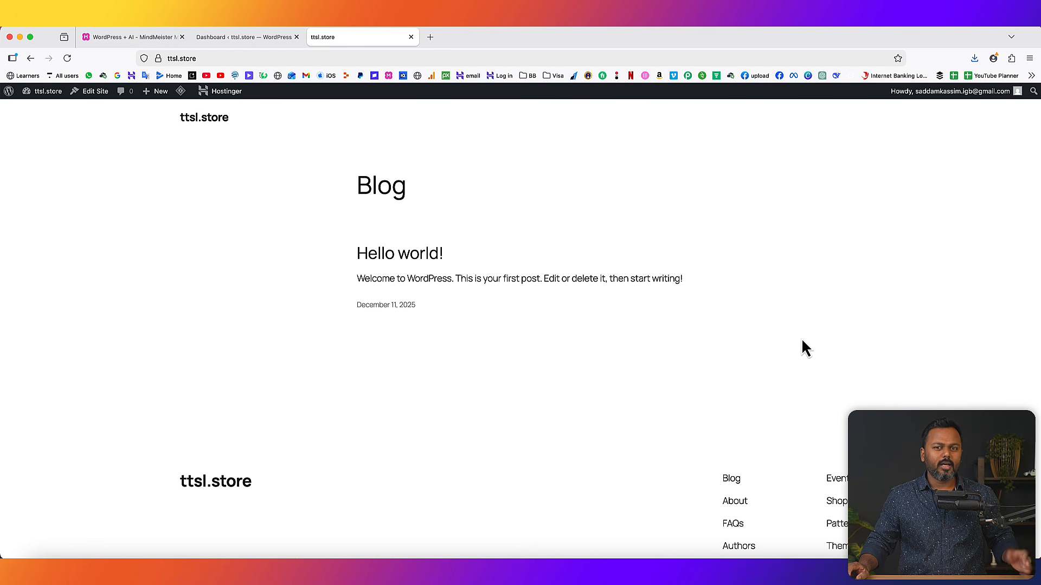
{"action": "left_click", "coordinate": [244, 37]}
{"action": "left_click", "coordinate": [163, 37]}
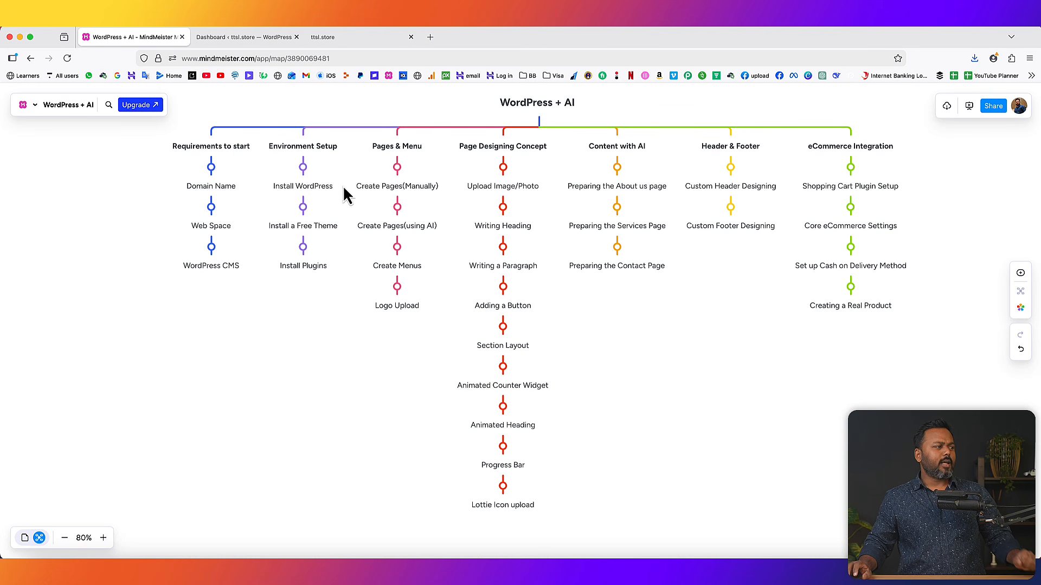
{"action": "left_click", "coordinate": [349, 37]}
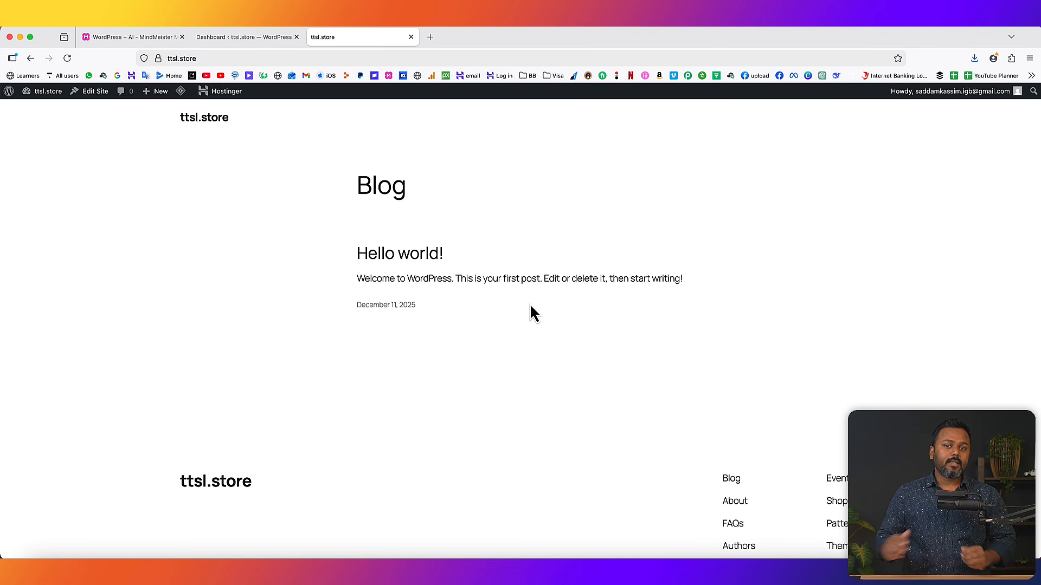
- Search 'astra' under Appearance > Themes > Add Theme, then install and activate Astra
{"action": "left_click", "coordinate": [242, 37]}
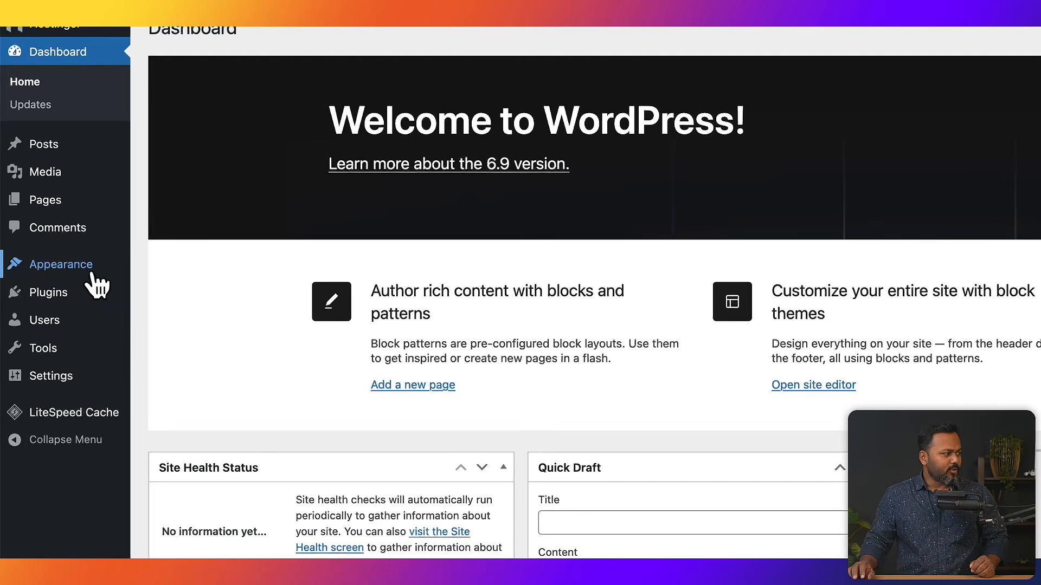
{"action": "mouse_move", "coordinate": [74, 271]}
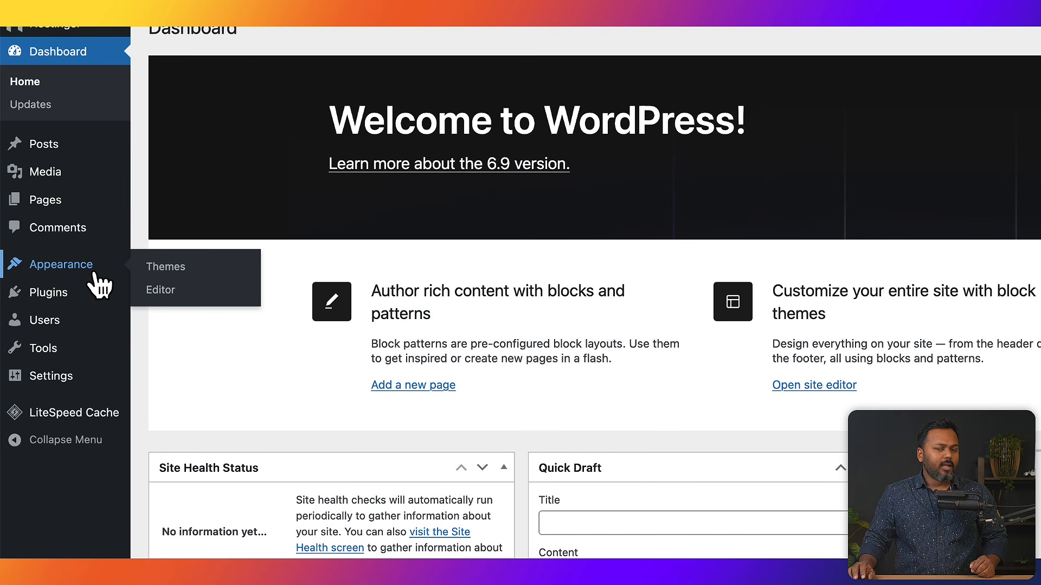
{"action": "left_click", "coordinate": [165, 265]}
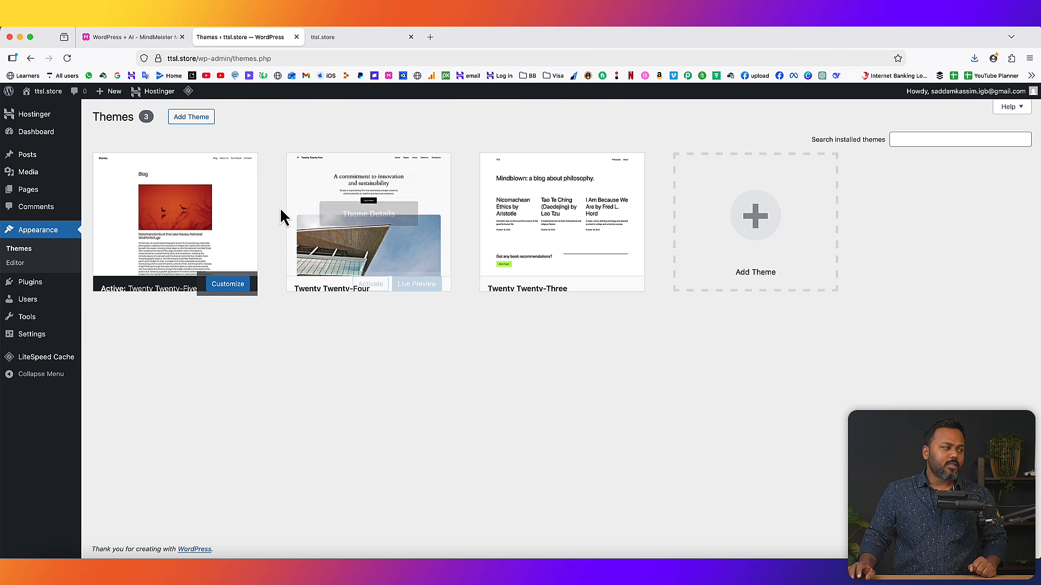
{"action": "left_click", "coordinate": [198, 124]}
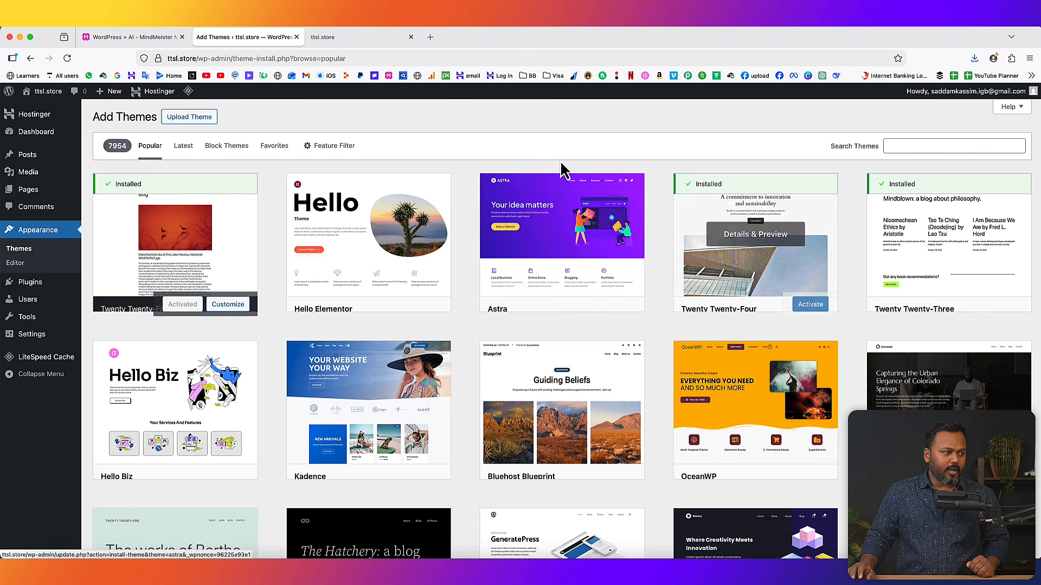
{"action": "left_click", "coordinate": [944, 144]}
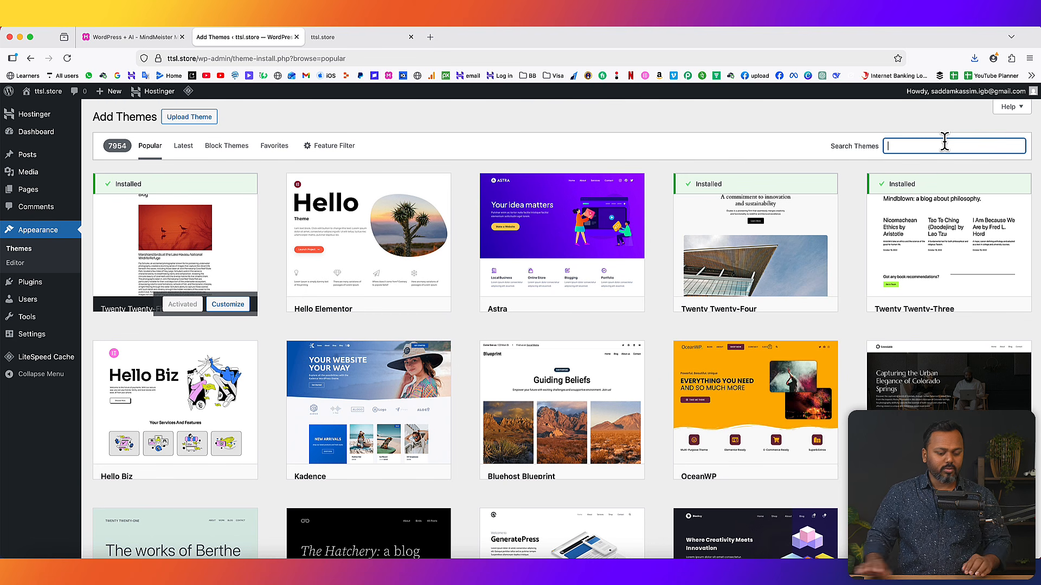
{"action": "type", "text": "astra"}
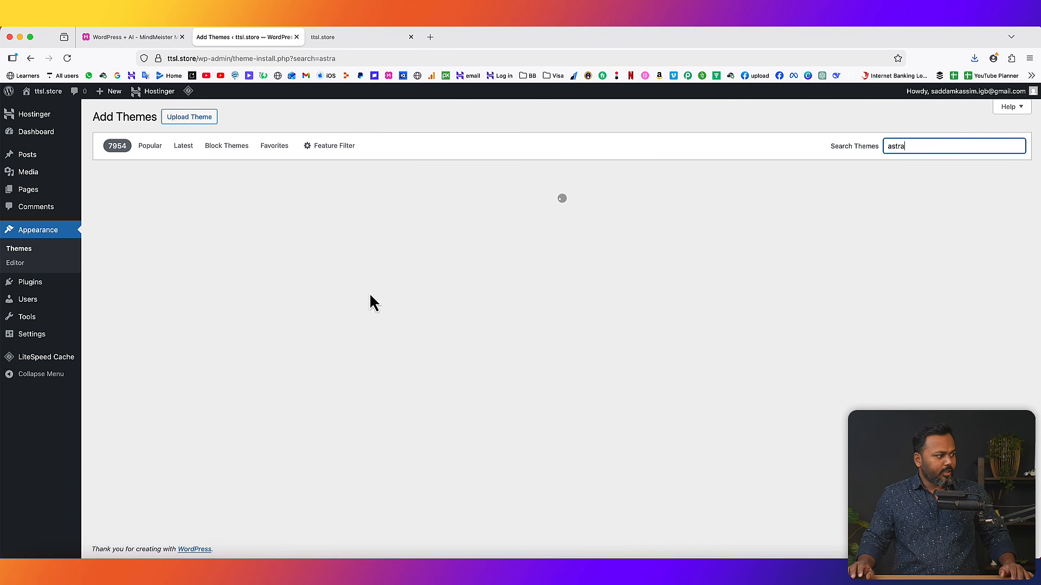
{"action": "left_click", "coordinate": [194, 305]}
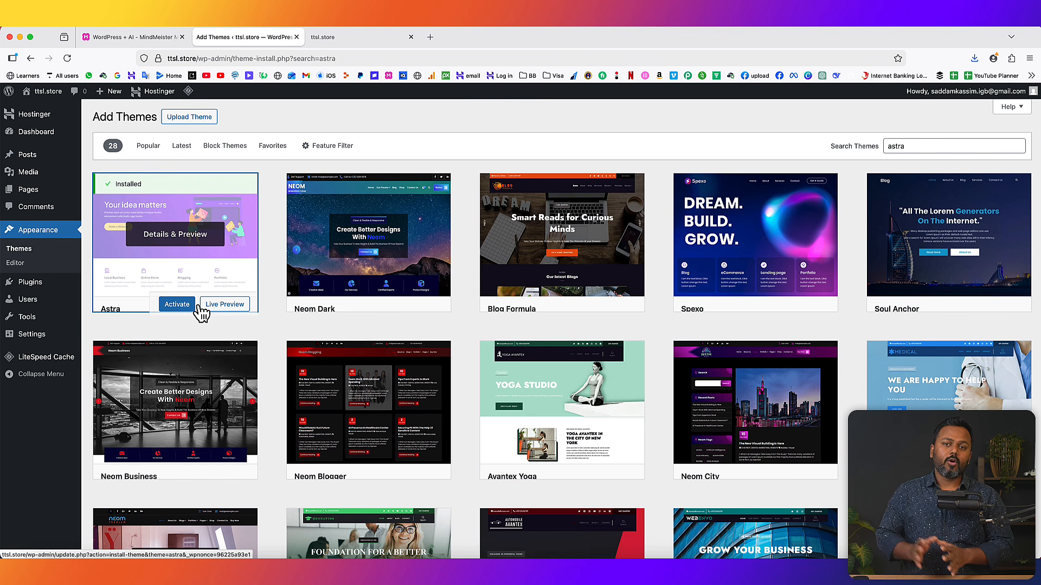
{"action": "left_click", "coordinate": [178, 305]}
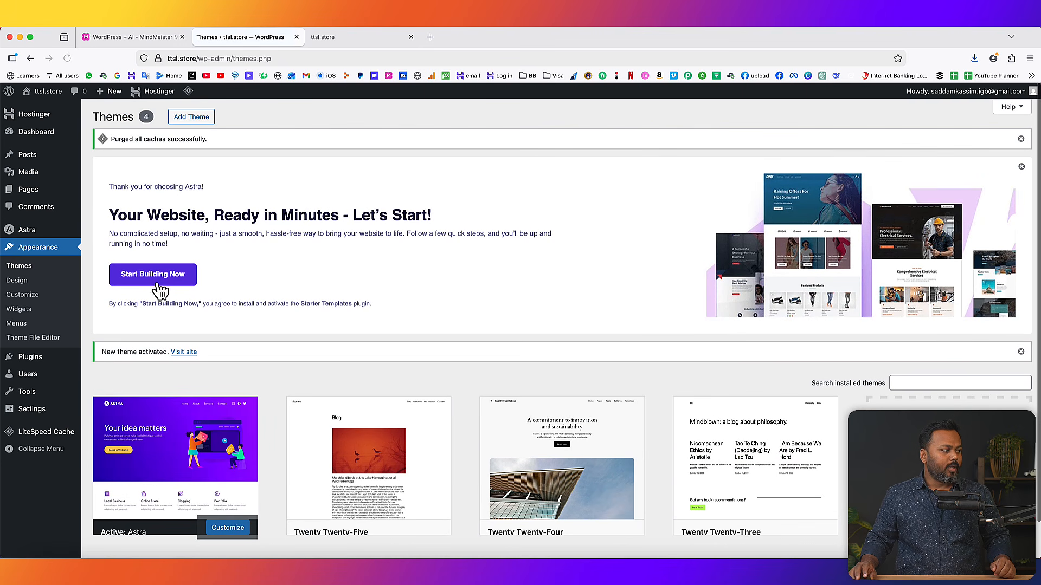
- Reload the live ttsl.store tab to see the 'Hello world!' post in Astra's layout
{"action": "scroll", "coordinate": [212, 422], "scroll_direction": "down", "scroll_amount": 1}
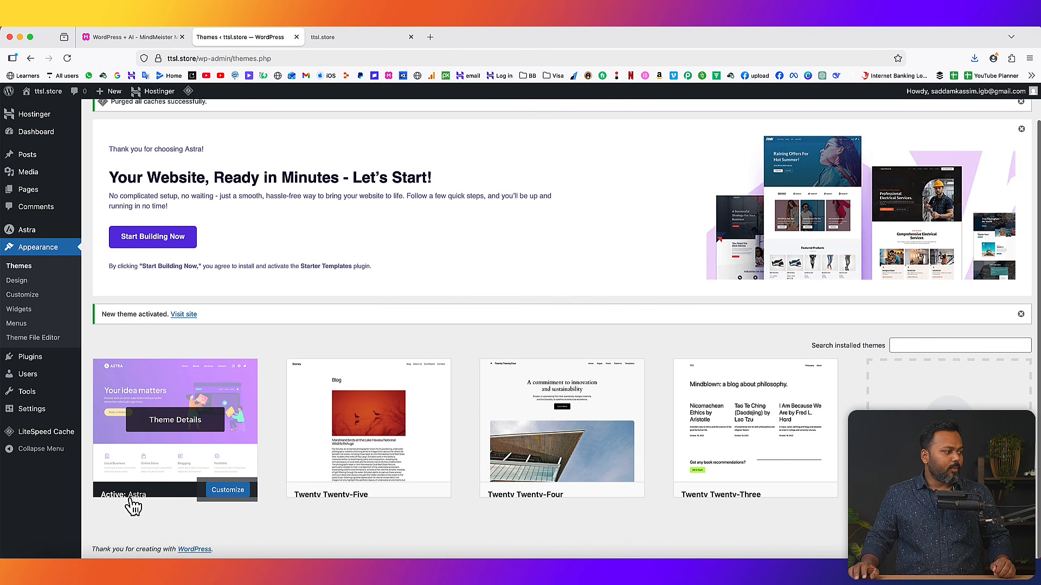
{"action": "left_click", "coordinate": [347, 37]}
{"action": "left_click", "coordinate": [67, 58]}
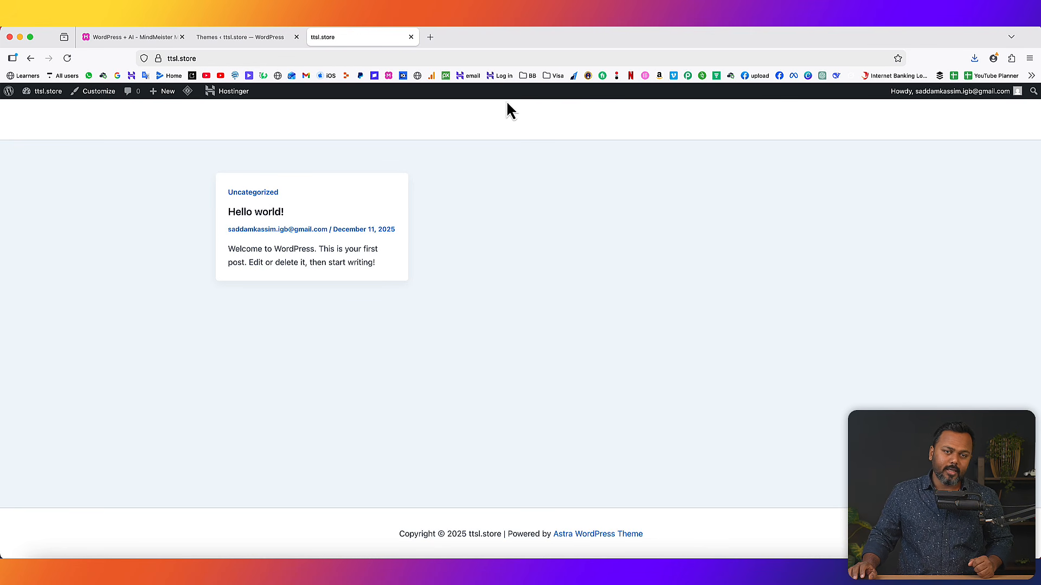
{"action": "left_click", "coordinate": [251, 37]}
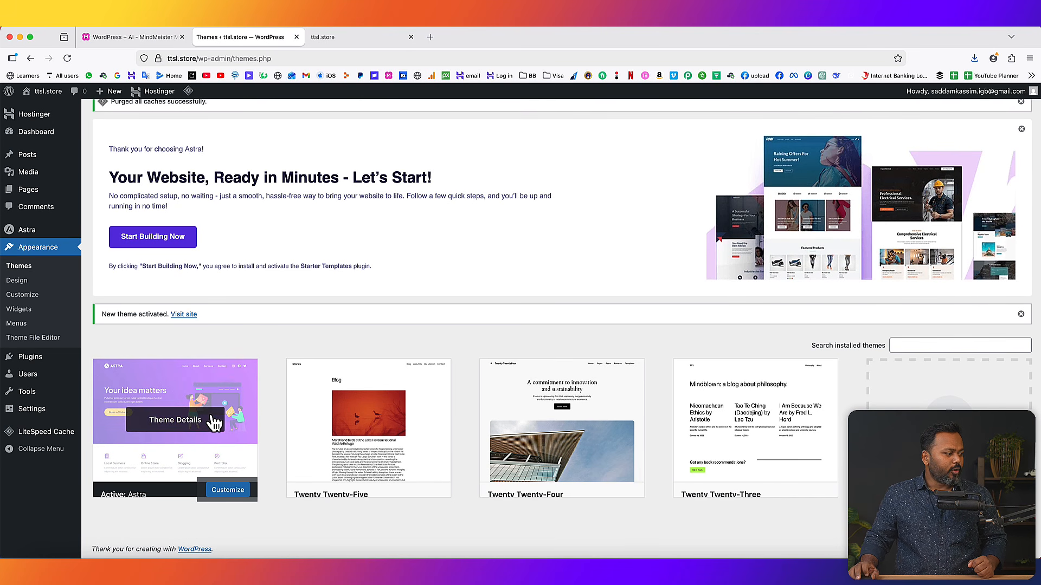
{"action": "scroll", "coordinate": [271, 395], "scroll_direction": "down", "scroll_amount": 1}
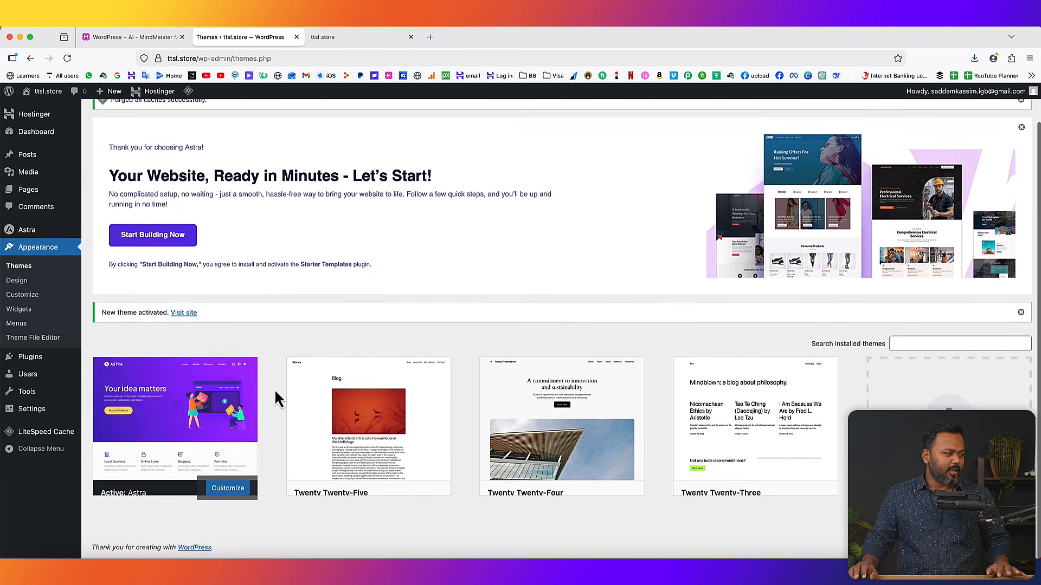
{"action": "left_click", "coordinate": [335, 39]}
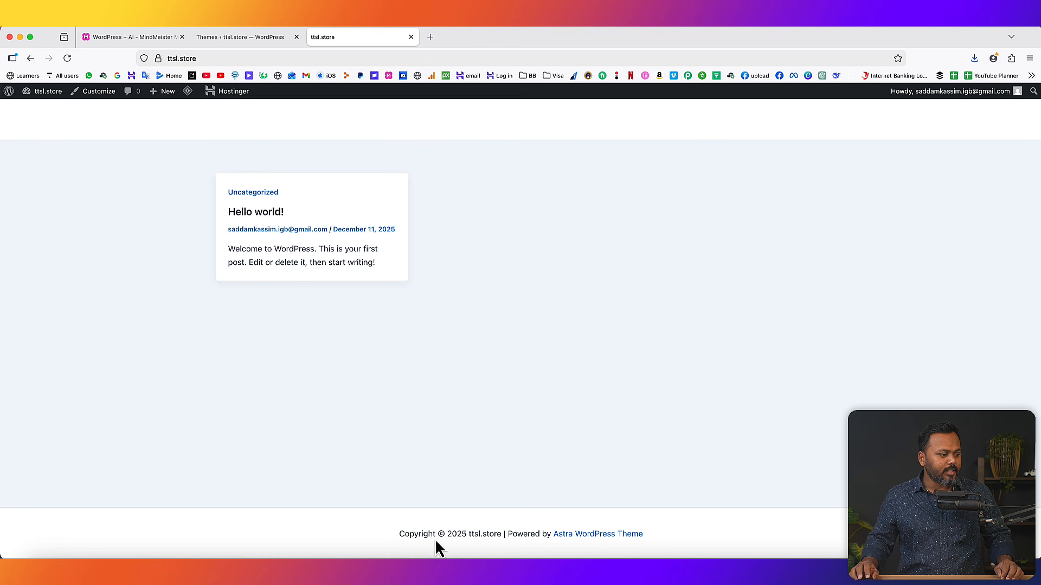
- Look over the site's footer copyright text, then go to the WordPress + AI mind map
{"action": "left_click_drag", "start_coordinate": [398, 538], "coordinate": [458, 534]}
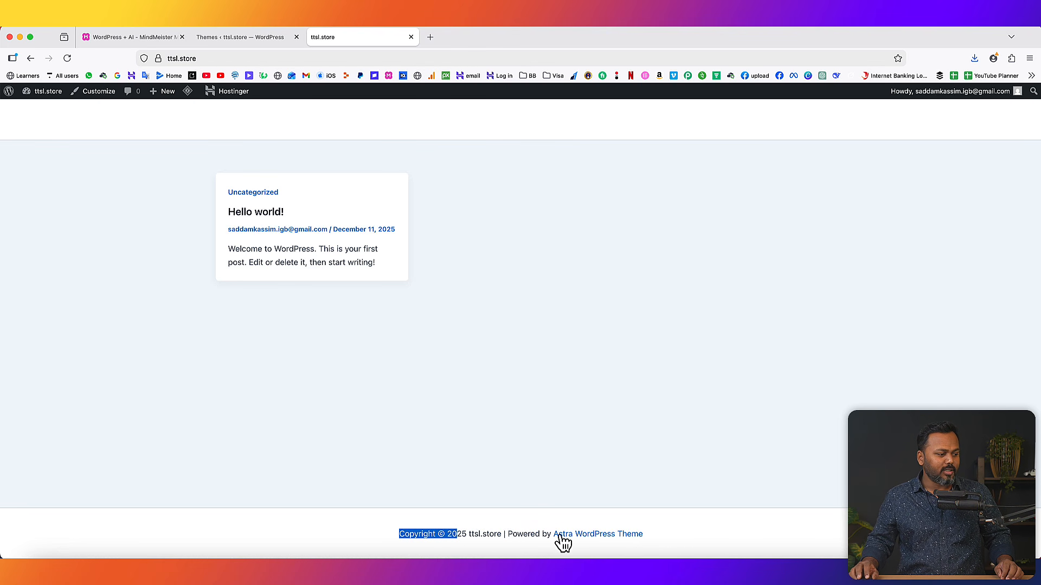
{"action": "left_click", "coordinate": [674, 534]}
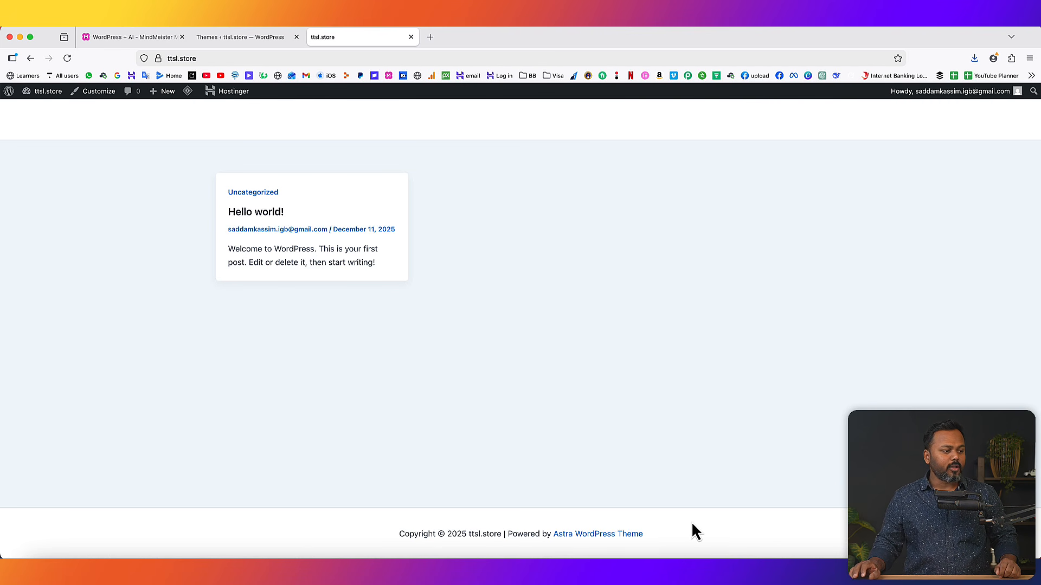
{"action": "left_click", "coordinate": [163, 38]}
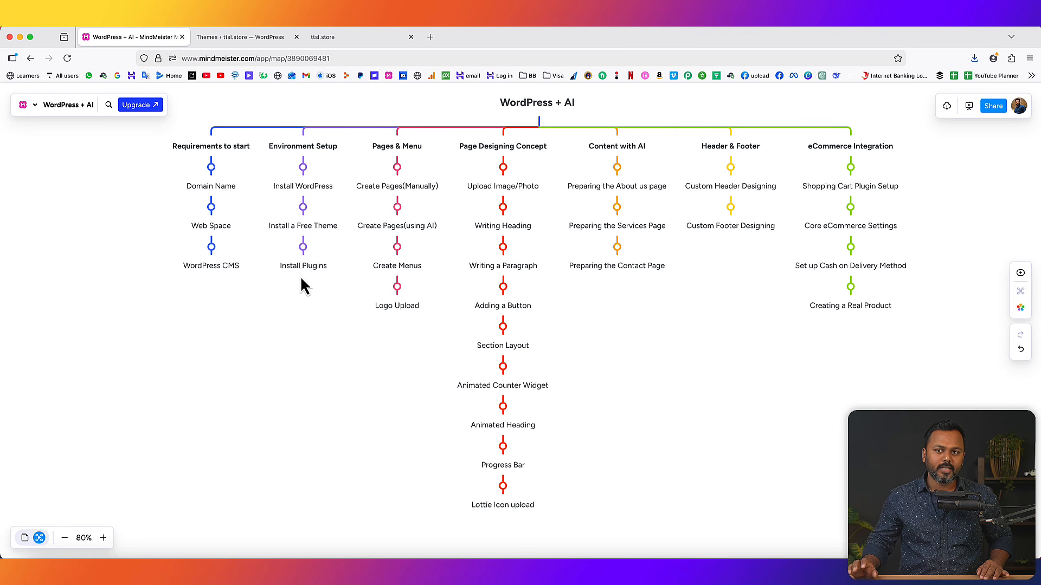
- Return to the ttsl.store Themes page, where Astra is listed as the active theme
{"action": "left_click", "coordinate": [249, 38]}
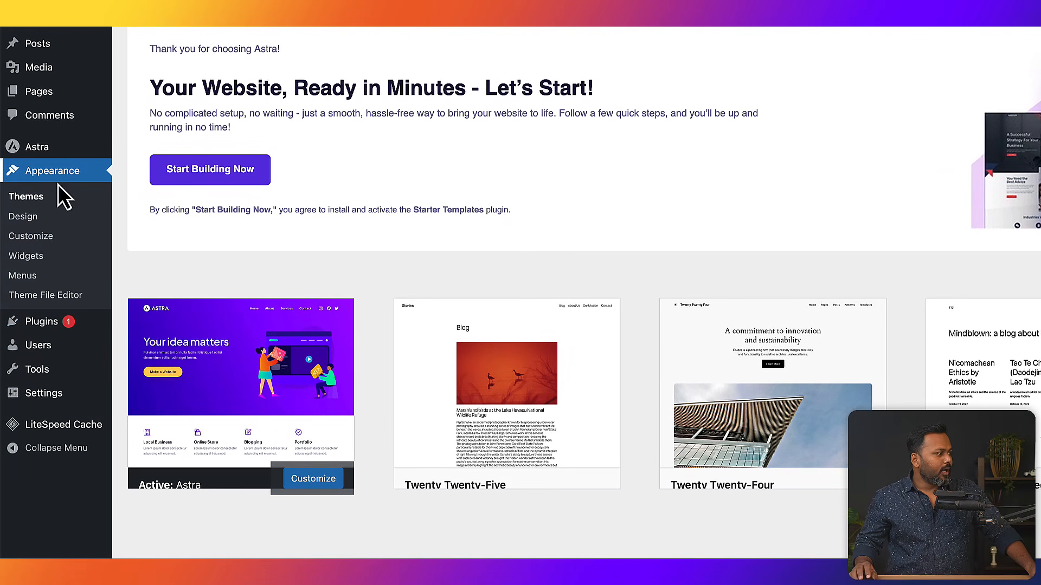
{"action": "mouse_move", "coordinate": [36, 335]}
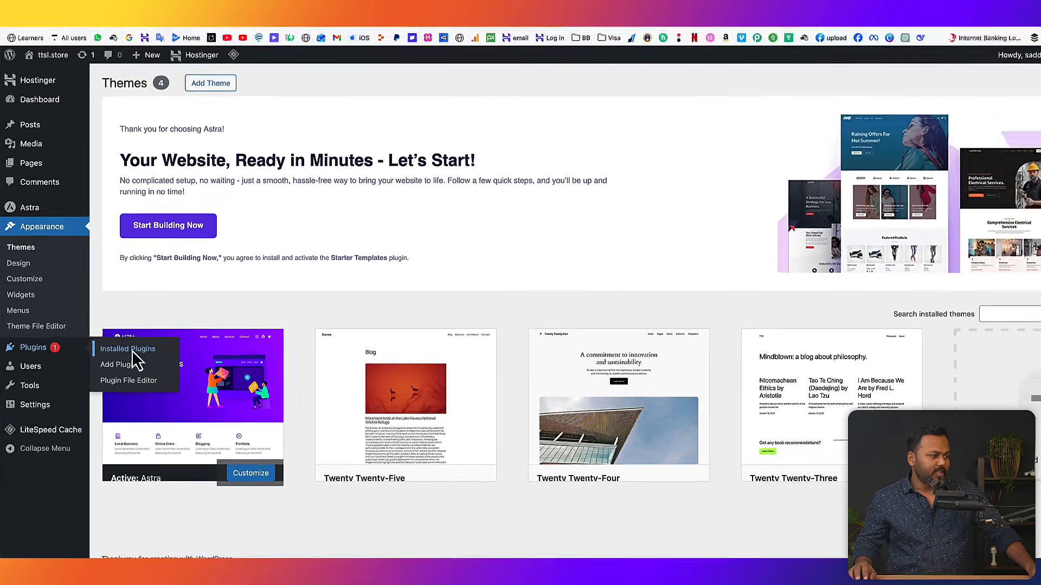
- Review the five active plugins and close Astra's 'Your Website, Ready in Minutes' banner
{"action": "left_click", "coordinate": [163, 325]}
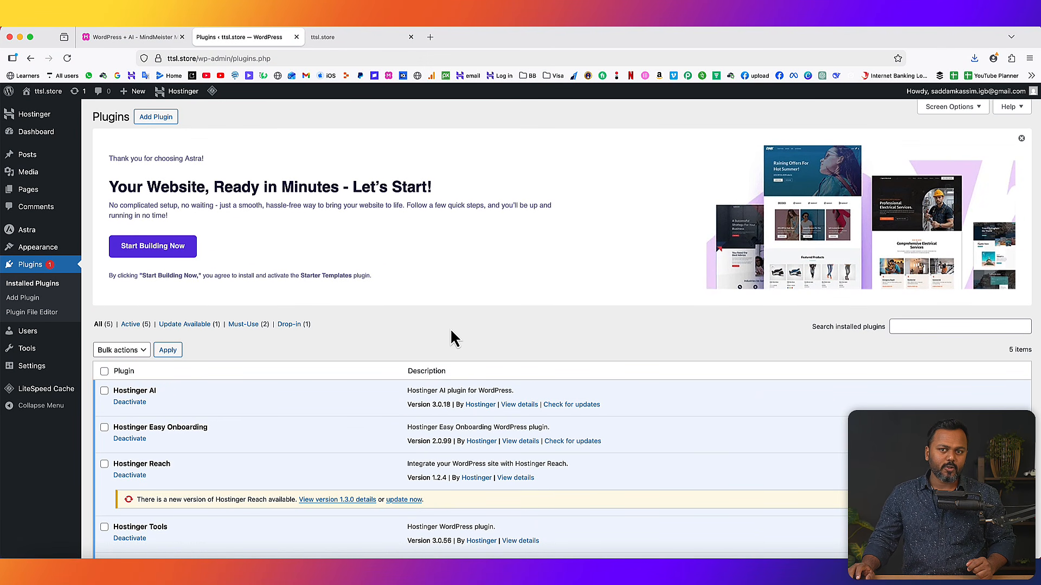
{"action": "scroll", "coordinate": [379, 363], "scroll_direction": "down", "scroll_amount": 5}
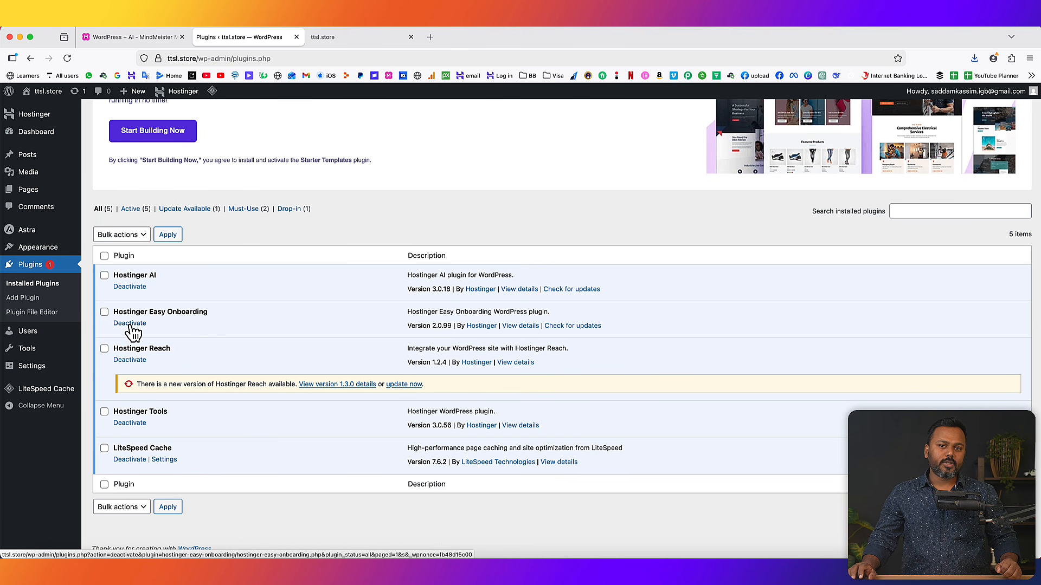
{"action": "scroll", "coordinate": [340, 307], "scroll_direction": "up", "scroll_amount": 4}
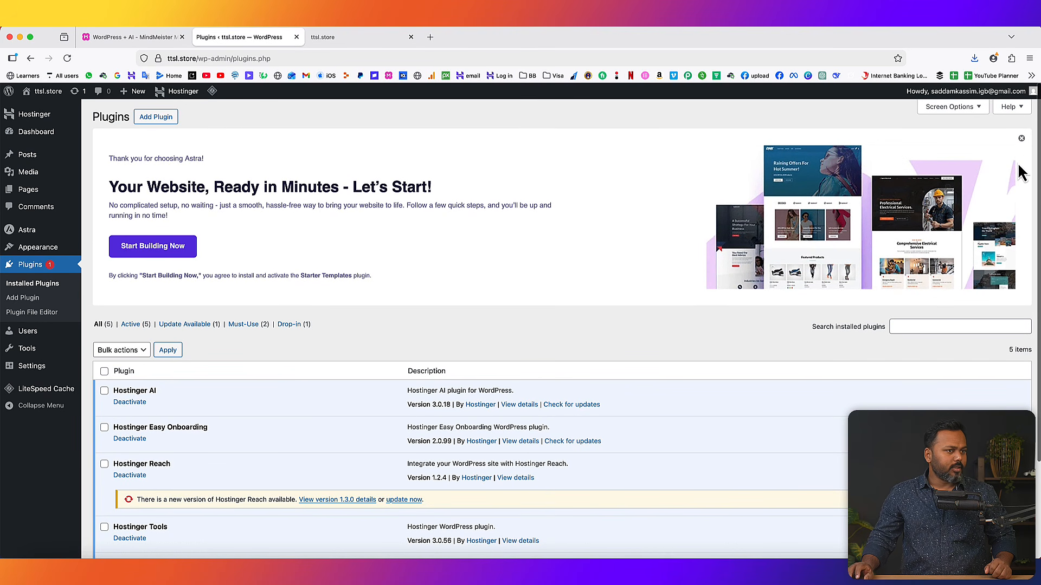
{"action": "left_click", "coordinate": [1021, 138]}
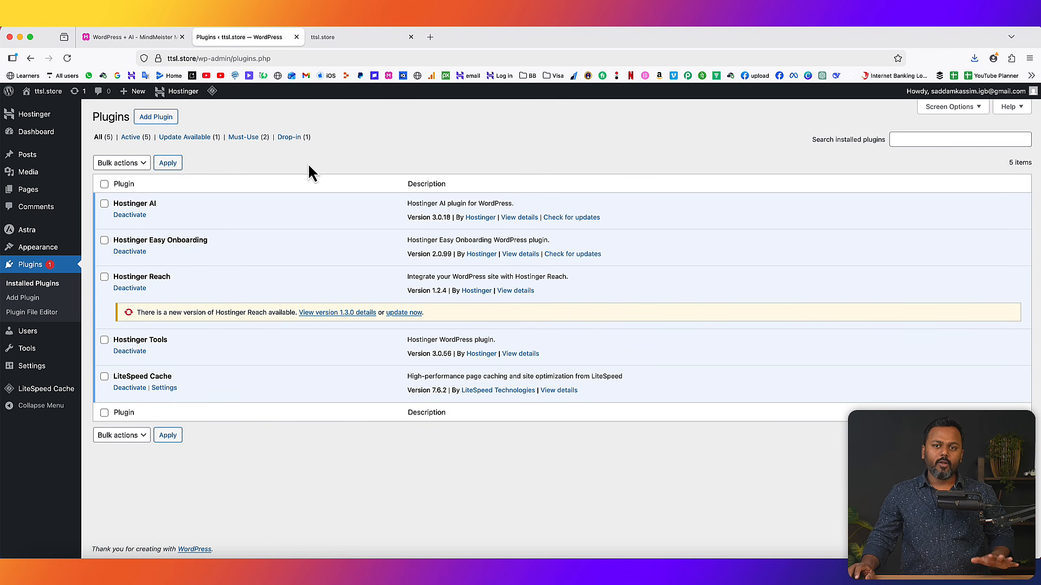
- Search 'elementor' in Add Plugins, then install and activate Elementor Website Builder 3.33.4
{"action": "left_click", "coordinate": [154, 118]}
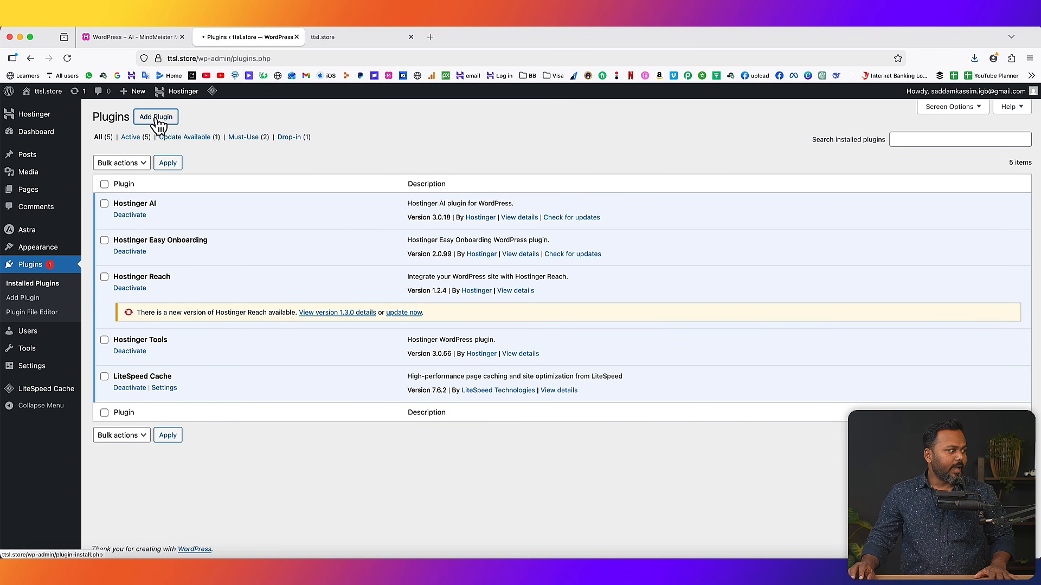
{"action": "left_click", "coordinate": [852, 164]}
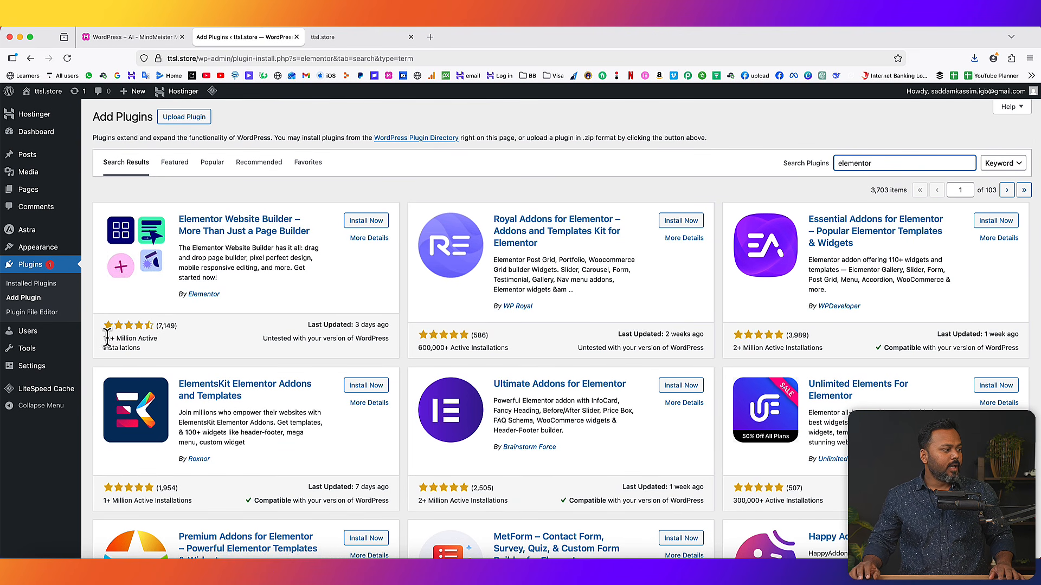
{"action": "left_click_drag", "start_coordinate": [104, 338], "coordinate": [153, 359]}
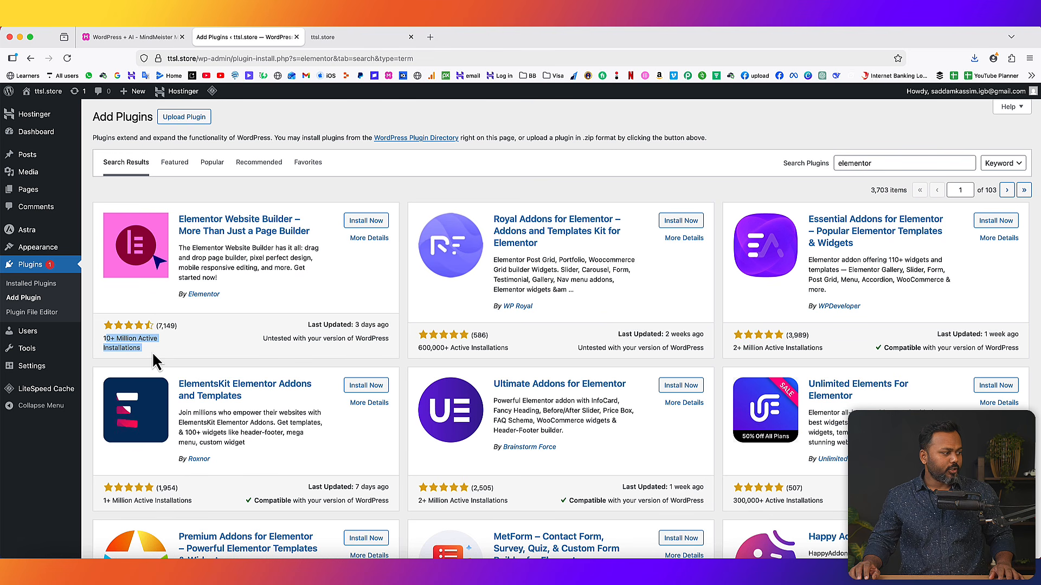
{"action": "left_click", "coordinate": [153, 355]}
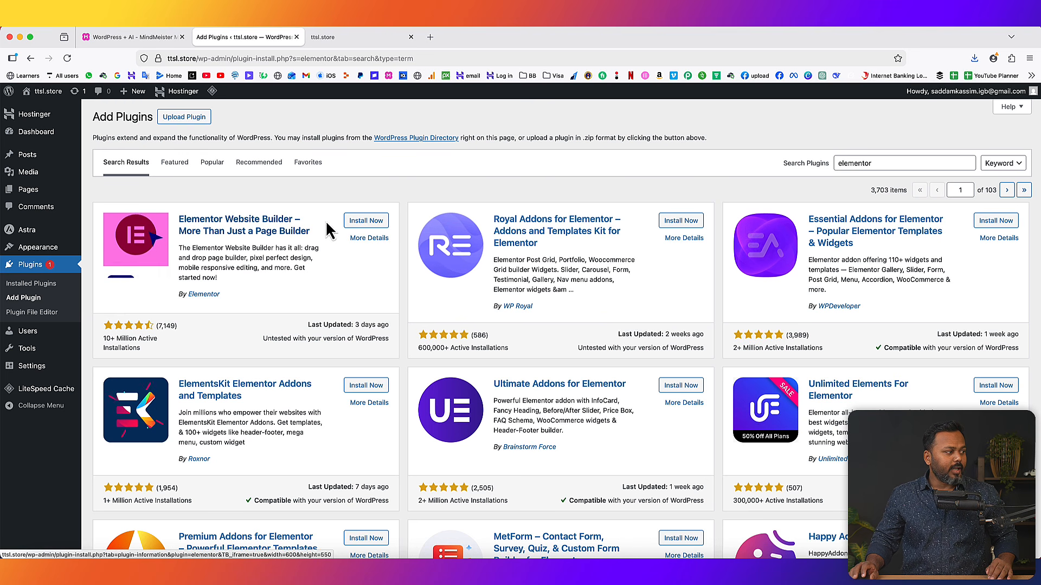
{"action": "left_click", "coordinate": [370, 222]}
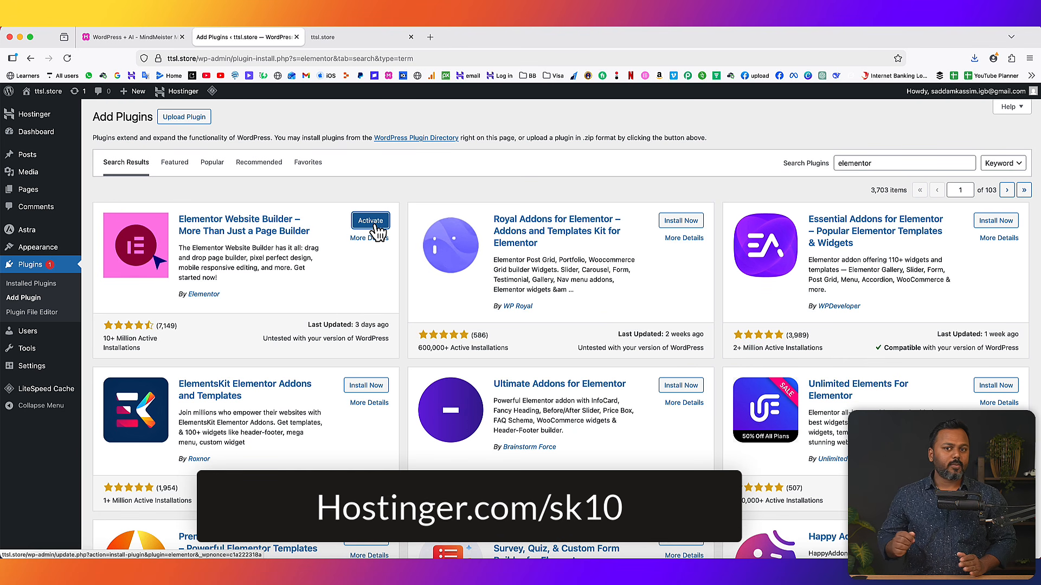
{"action": "left_click", "coordinate": [375, 226]}
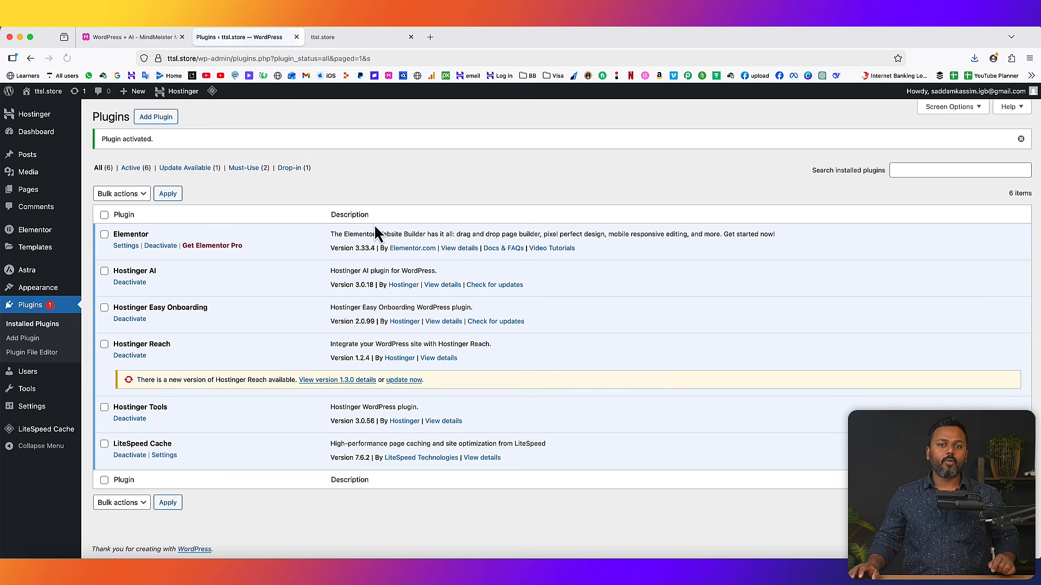
- Confirm Elementor and Elementor Pro both show as active in the Installed Plugins list
{"action": "left_click_drag", "start_coordinate": [116, 237], "coordinate": [147, 234]}
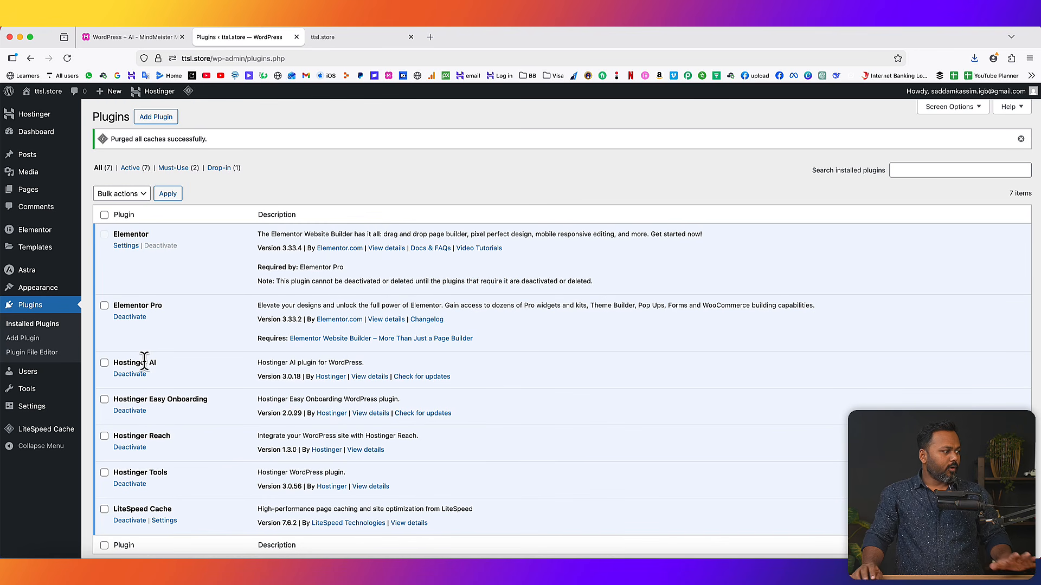
{"action": "left_click_drag", "start_coordinate": [114, 305], "coordinate": [160, 305]}
{"action": "left_click", "coordinate": [136, 38]}
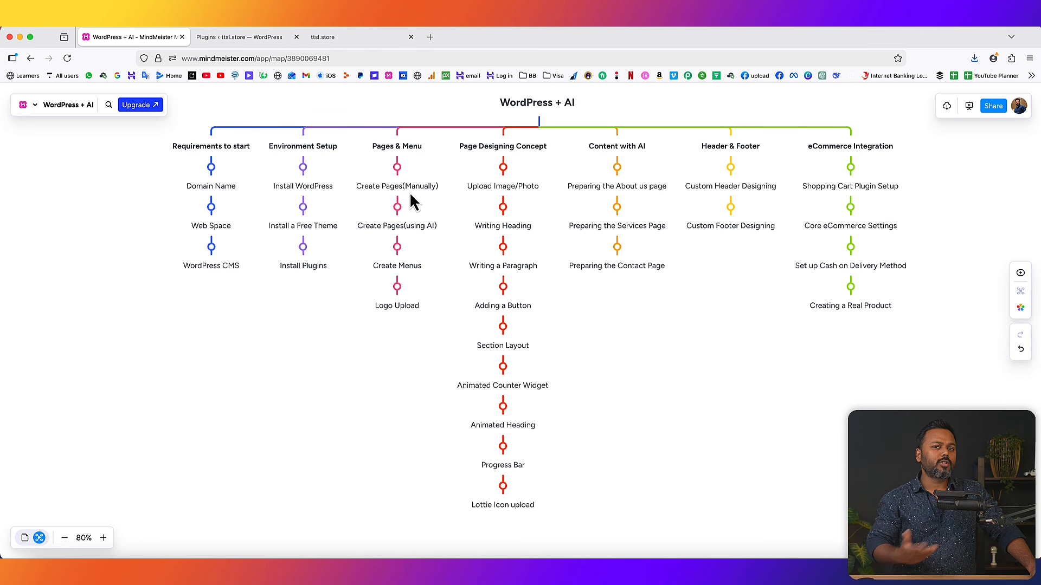
{"action": "left_click", "coordinate": [239, 37]}
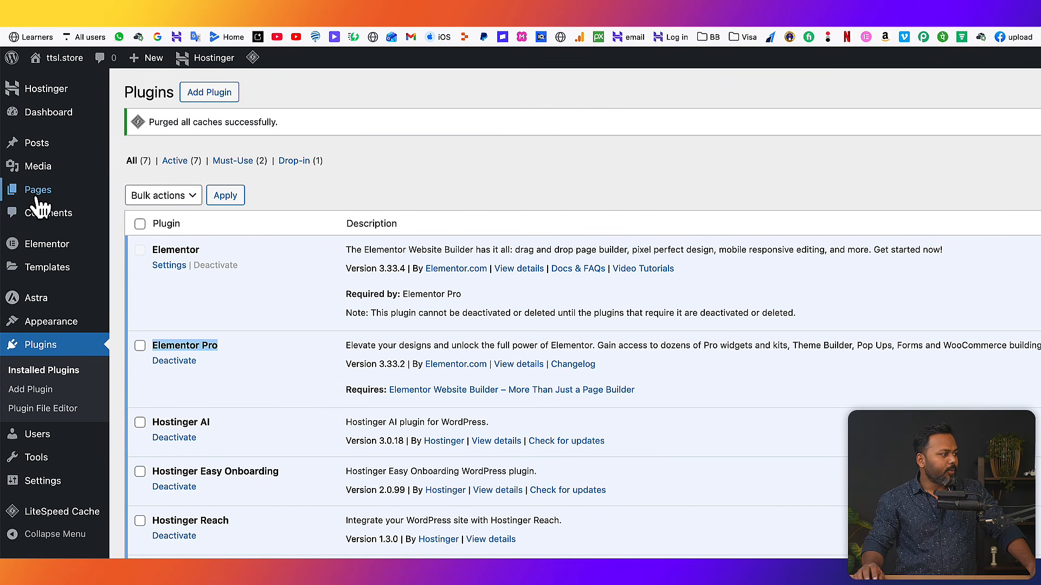
{"action": "mouse_move", "coordinate": [39, 201]}
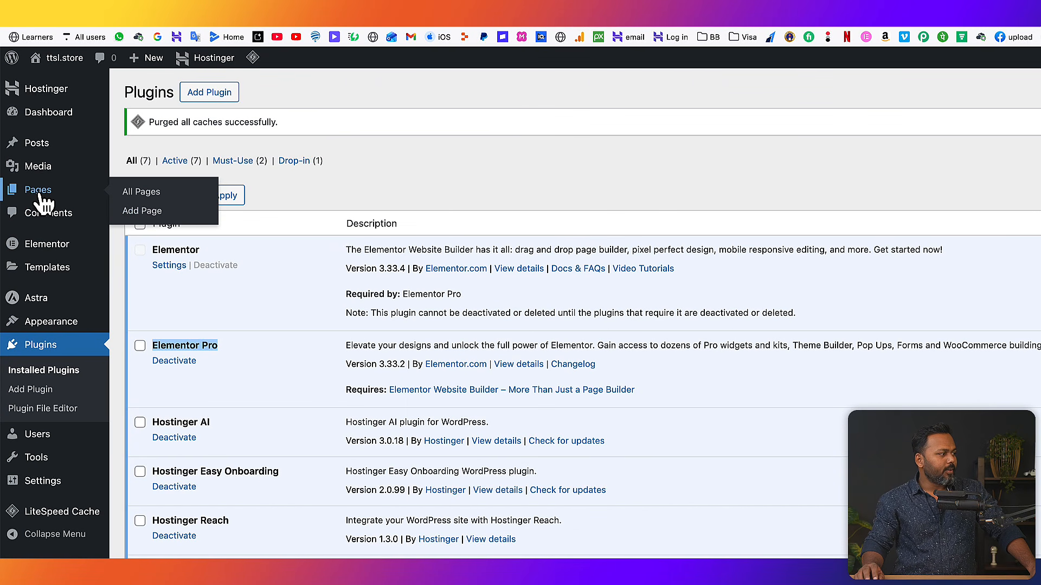
- Go to All Pages and dismiss the accessibility statement notice
{"action": "left_click", "coordinate": [141, 192]}
{"action": "mouse_move", "coordinate": [274, 330]}
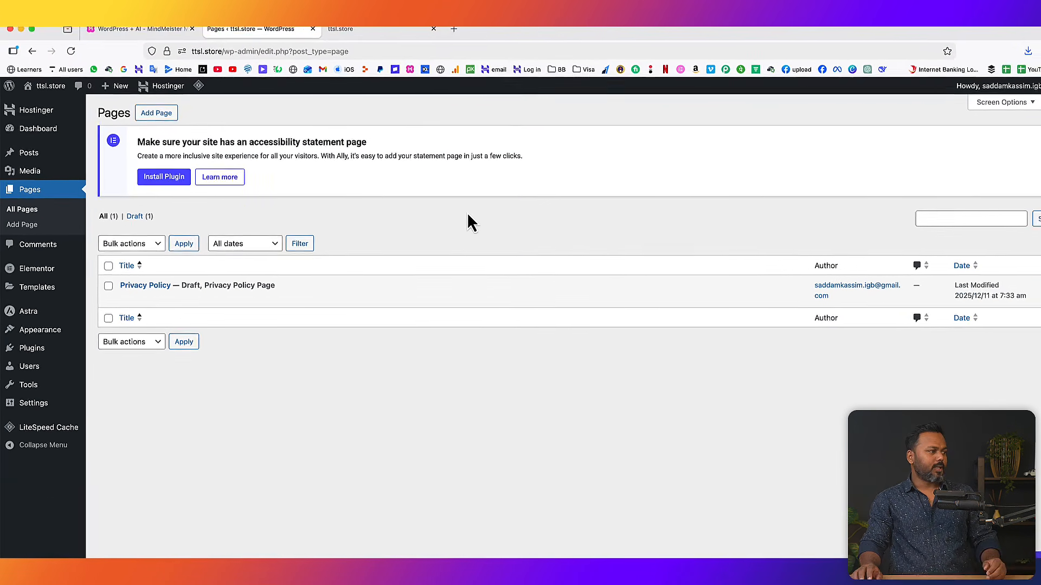
{"action": "left_click", "coordinate": [1029, 139]}
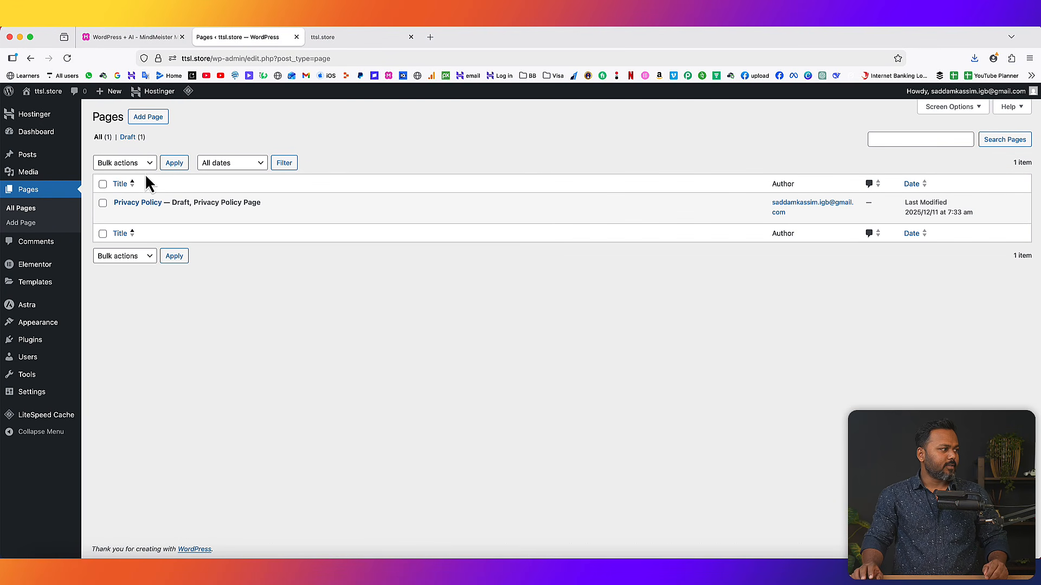
- Add a page titled 'Home', publish it, and open the live page in a new tab
{"action": "left_click", "coordinate": [147, 120]}
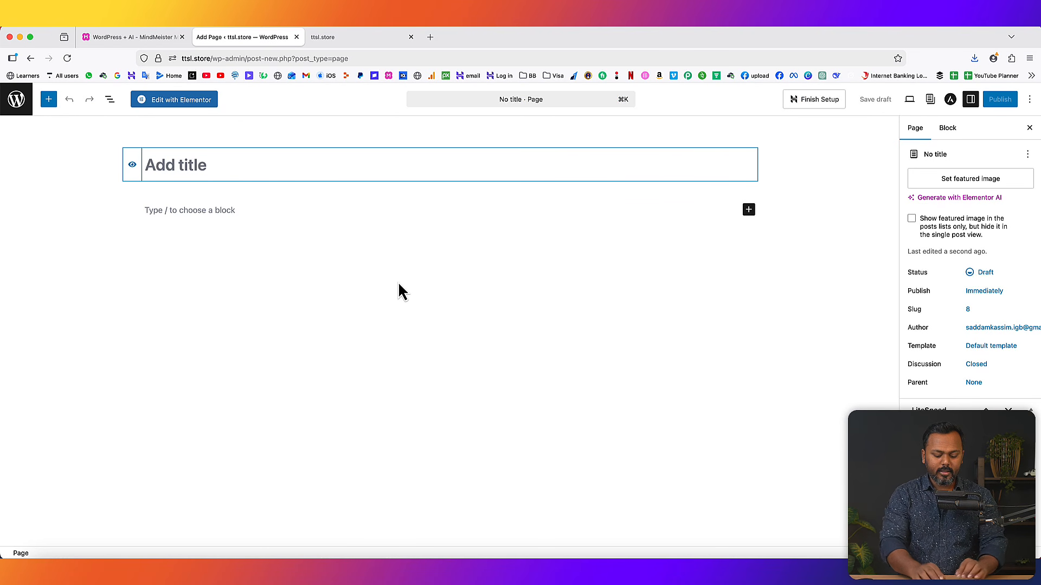
{"action": "type", "text": "Hom"}
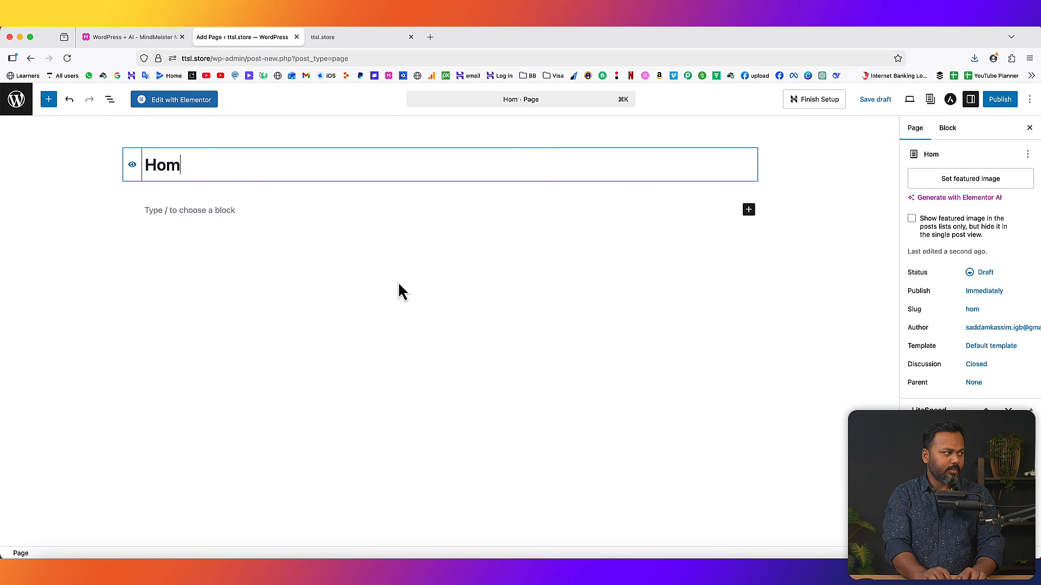
{"action": "type", "text": "e"}
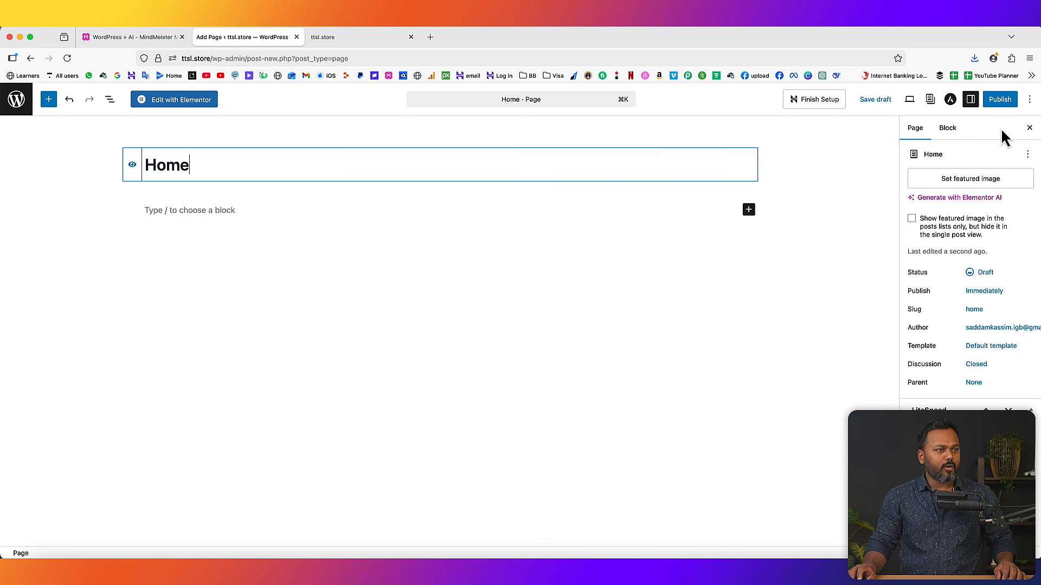
{"action": "left_click", "coordinate": [1000, 103]}
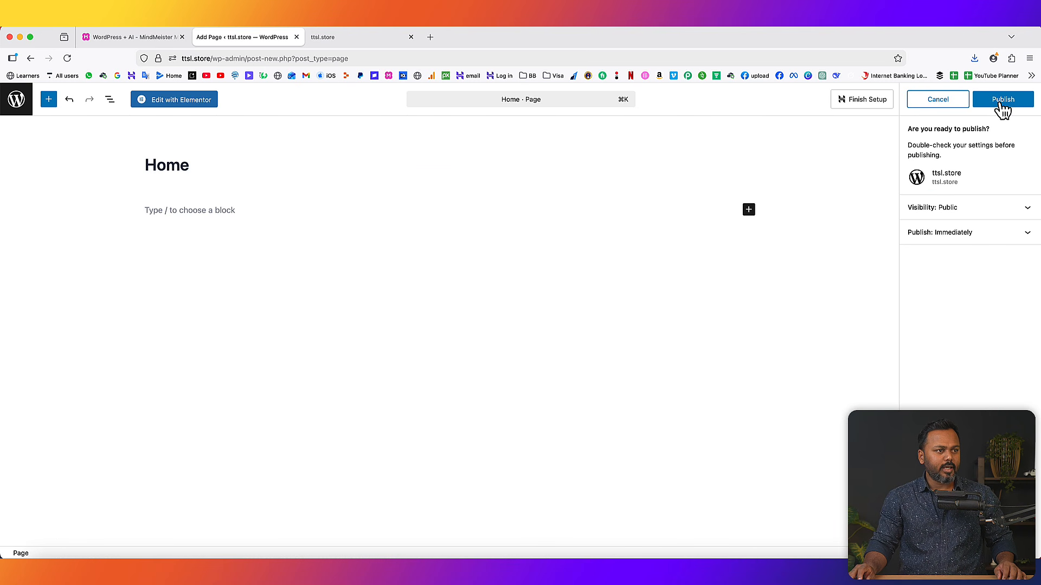
{"action": "left_click", "coordinate": [1003, 105]}
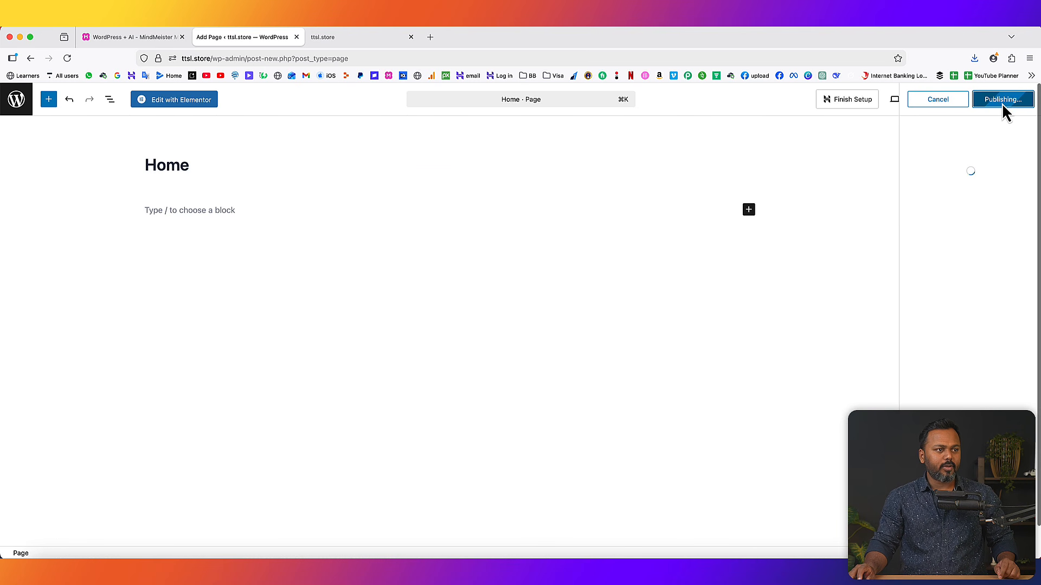
{"action": "right_click", "coordinate": [104, 542]}
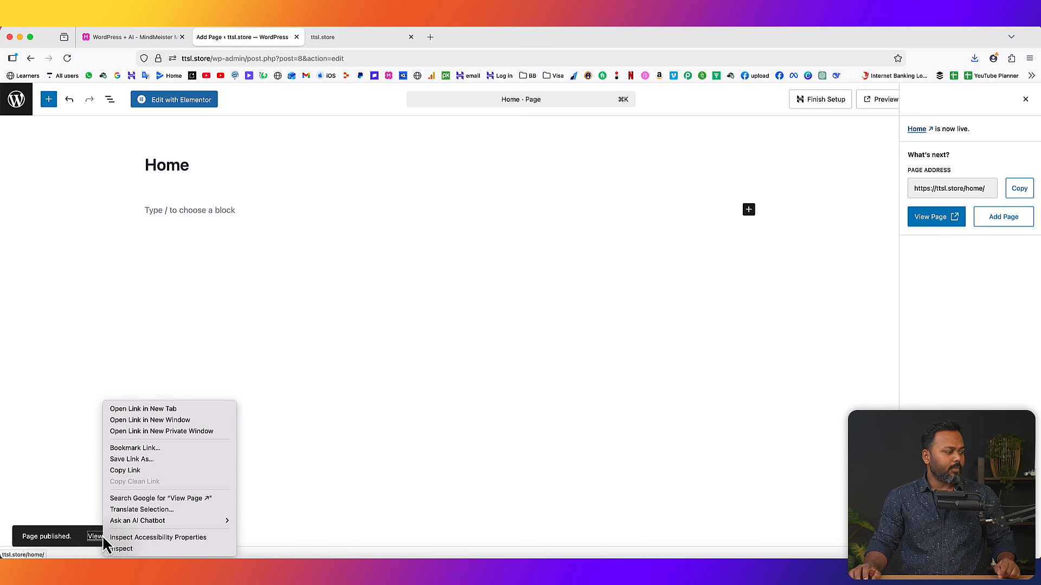
{"action": "left_click", "coordinate": [147, 409]}
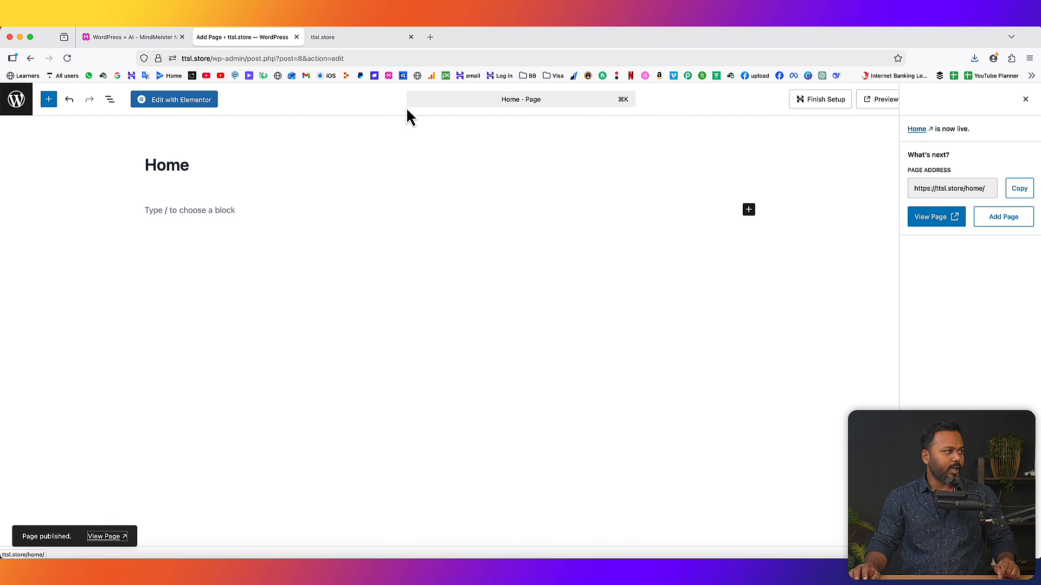
{"action": "left_click", "coordinate": [351, 42]}
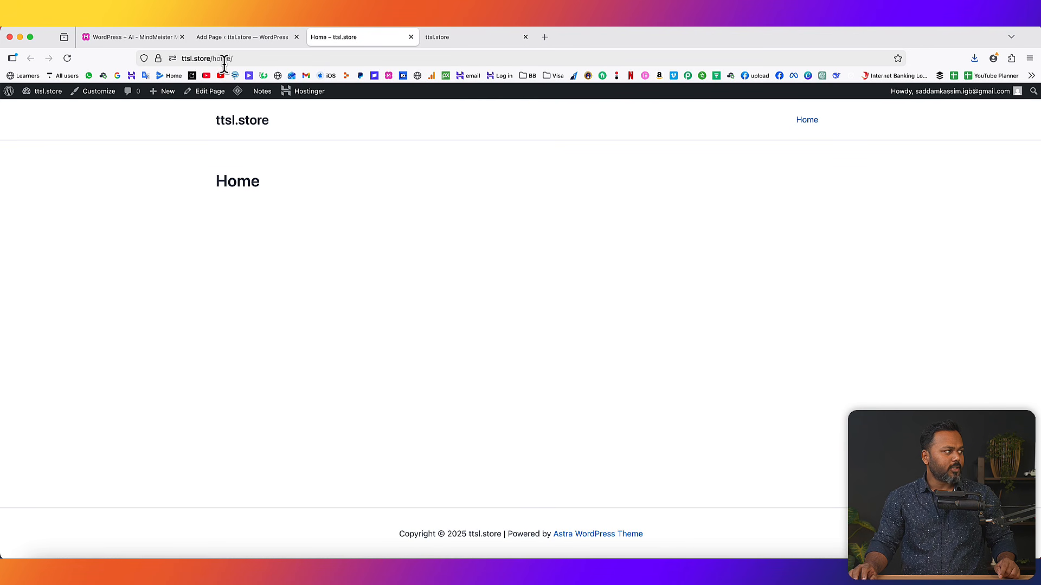
{"action": "left_click_drag", "start_coordinate": [222, 182], "coordinate": [260, 192]}
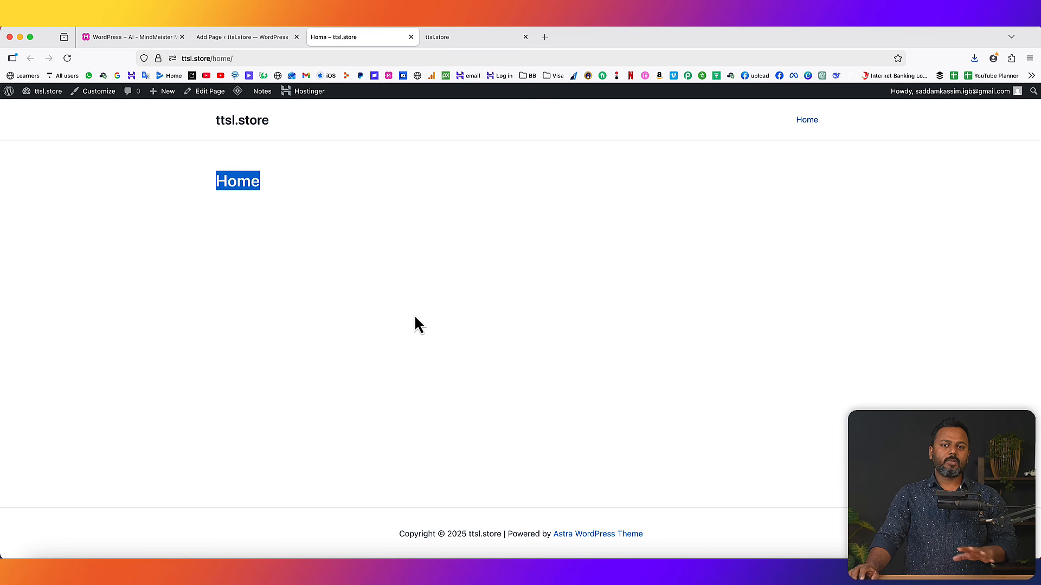
{"action": "left_click", "coordinate": [286, 197]}
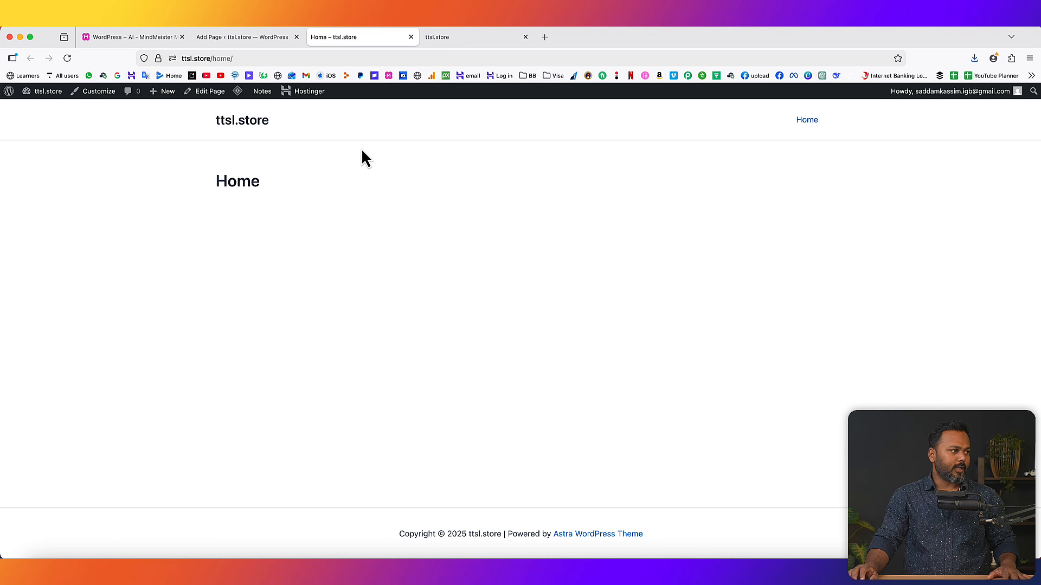
{"action": "left_click", "coordinate": [236, 37]}
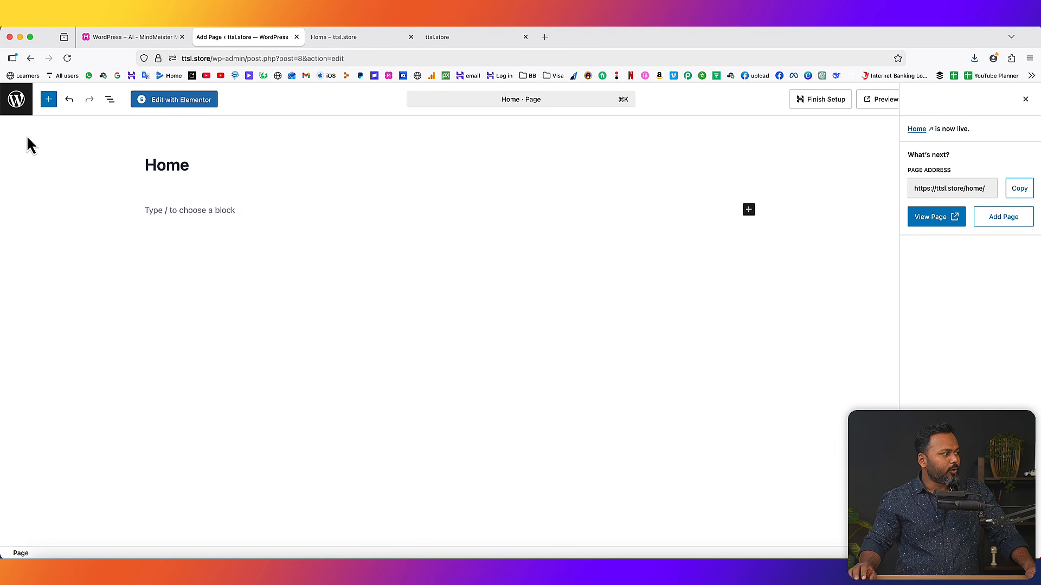
- Add a new page titled 'About us' and publish it
{"action": "left_click", "coordinate": [20, 106]}
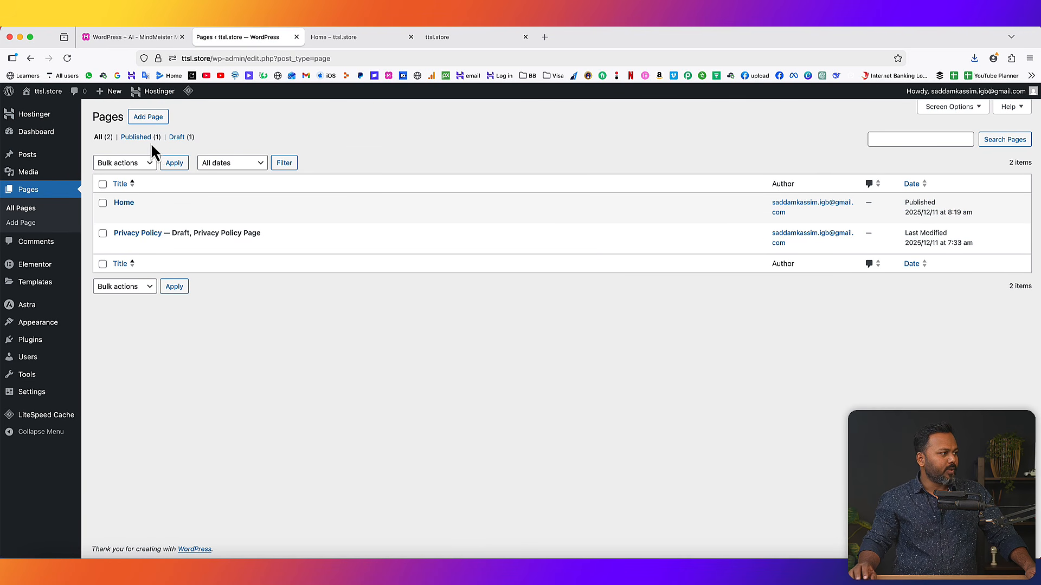
{"action": "left_click", "coordinate": [148, 117]}
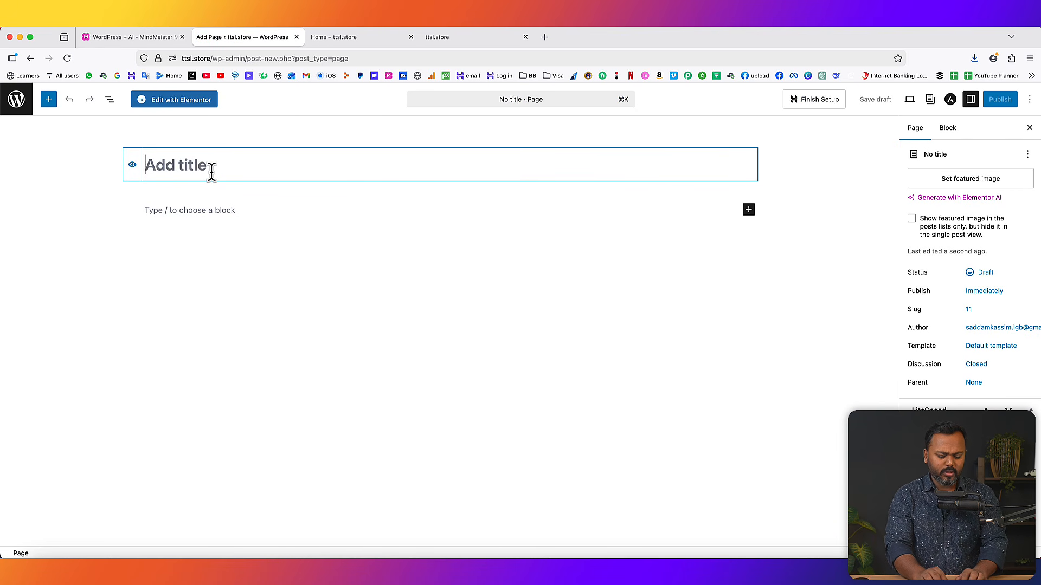
{"action": "type", "text": "About us"}
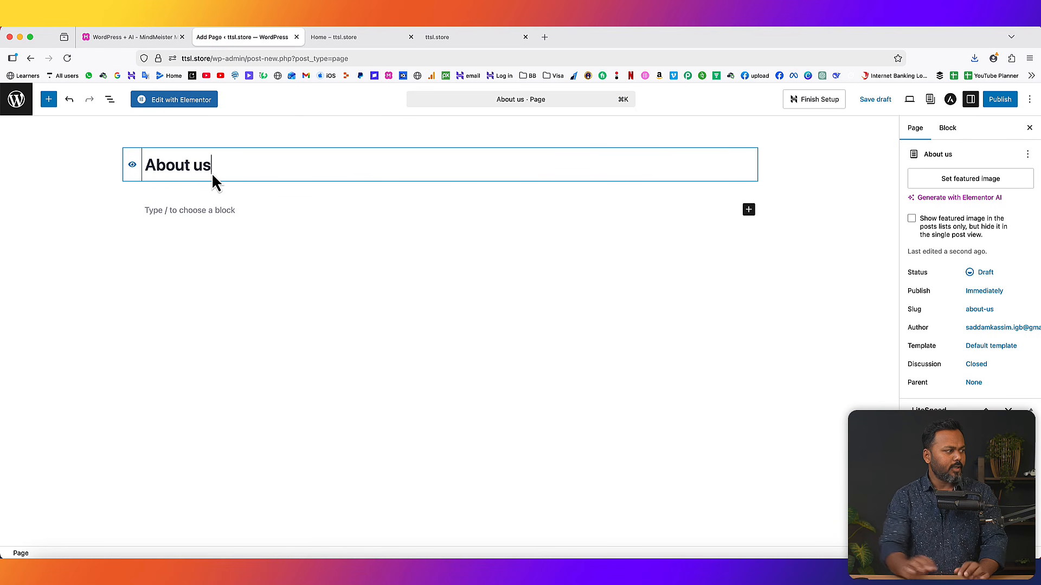
{"action": "left_click", "coordinate": [1005, 104]}
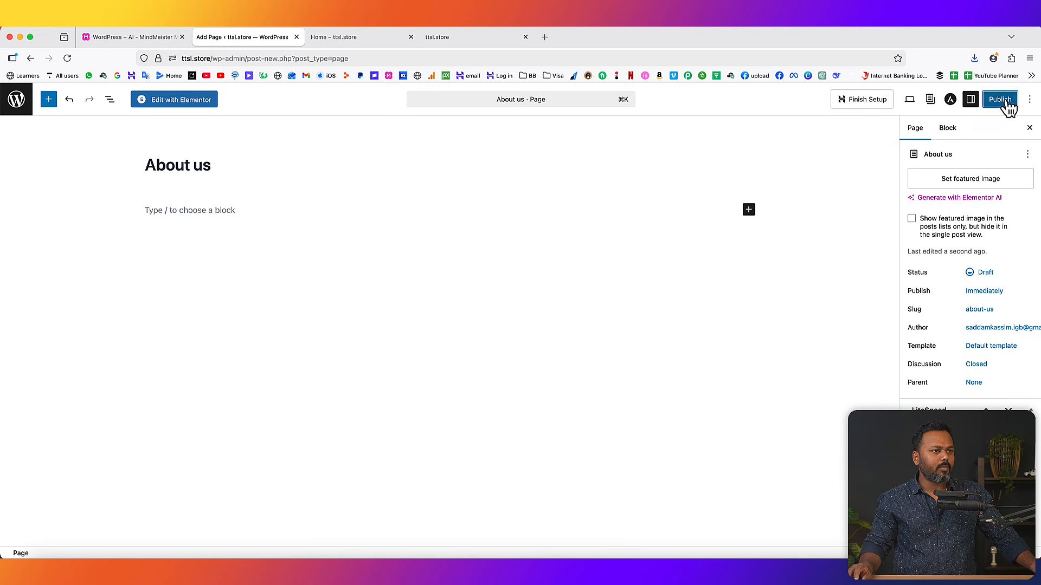
{"action": "left_click", "coordinate": [1007, 106]}
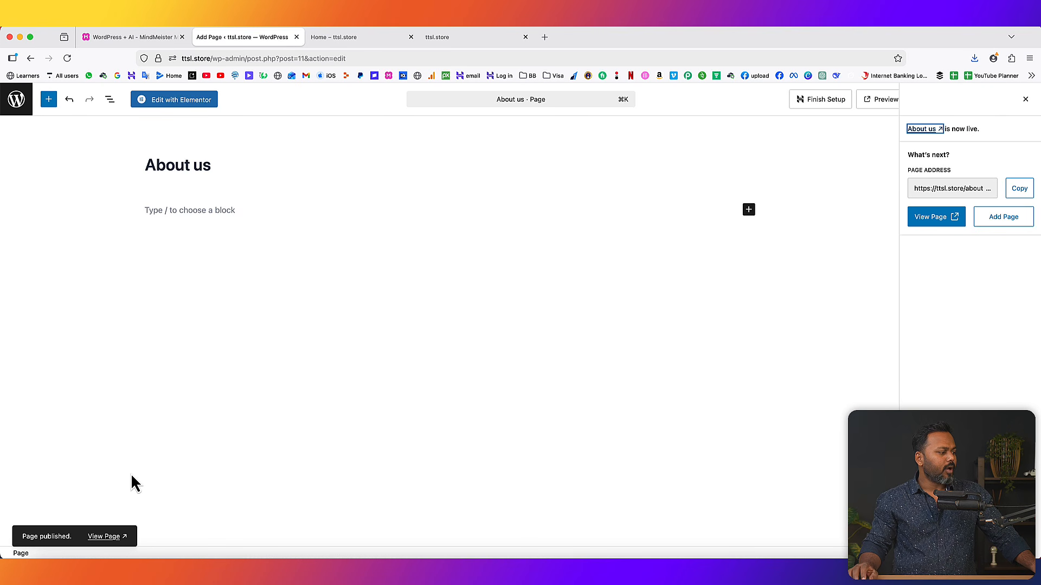
- Open the live About us page in a new tab, then return to the pages list
{"action": "right_click", "coordinate": [104, 537]}
{"action": "left_click", "coordinate": [142, 410]}
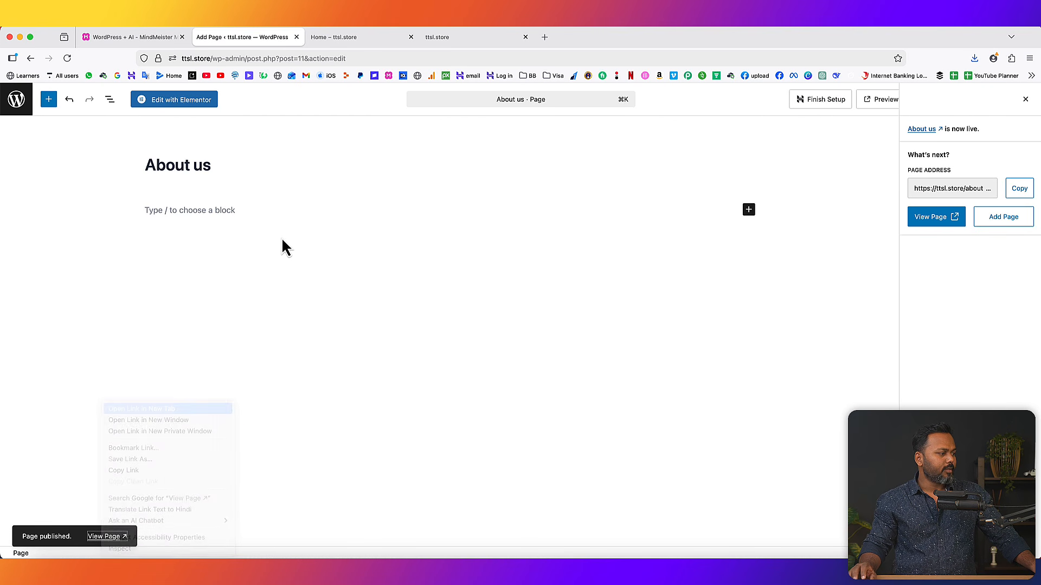
{"action": "left_click", "coordinate": [350, 38]}
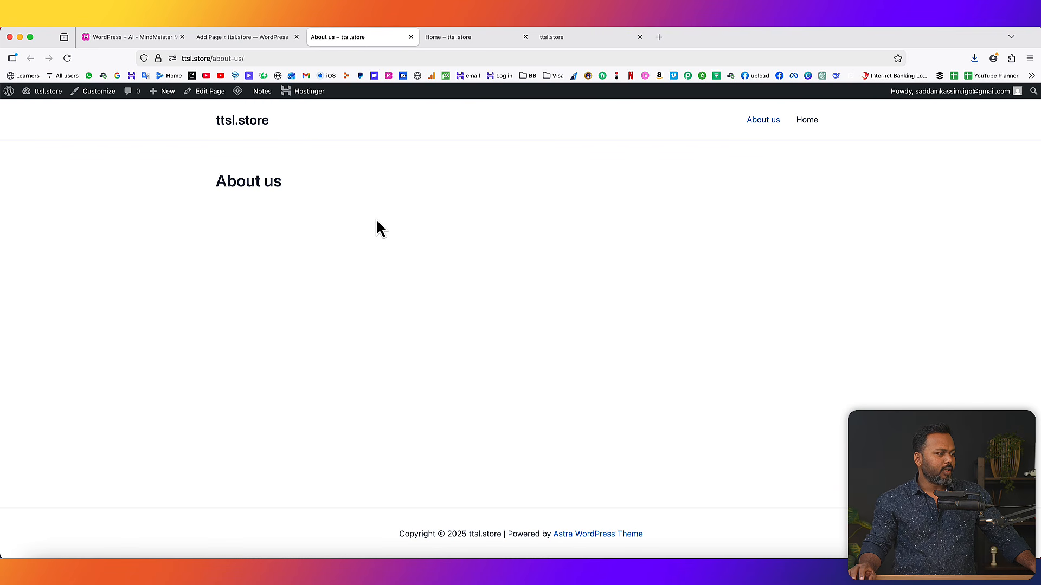
{"action": "left_click", "coordinate": [245, 37]}
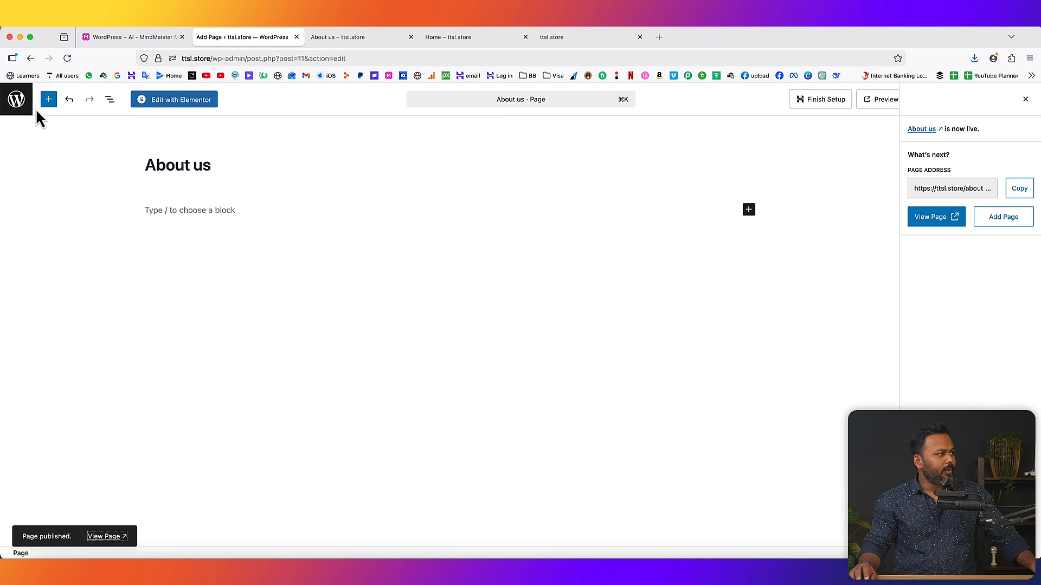
{"action": "left_click", "coordinate": [16, 99]}
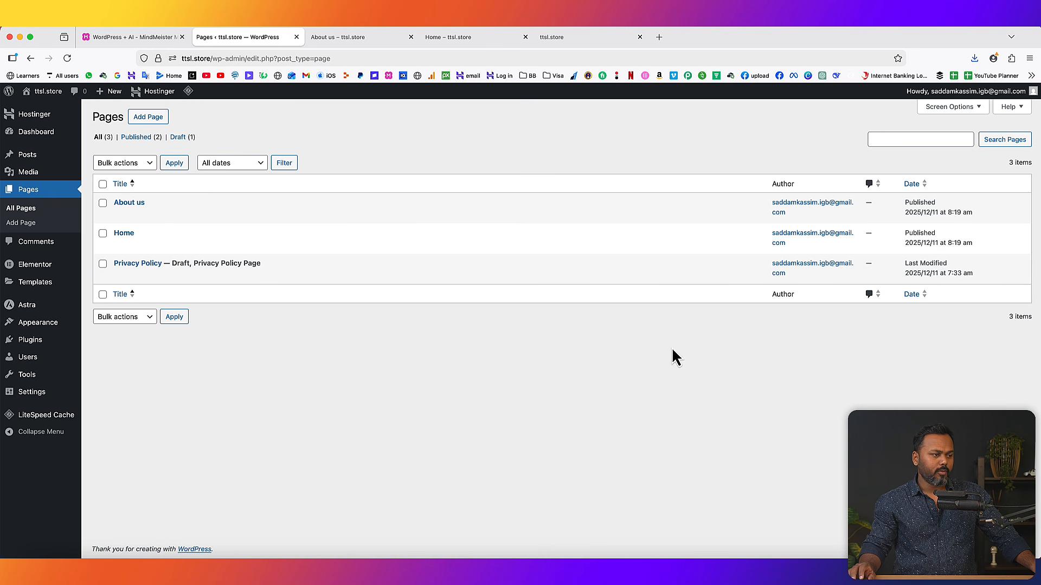
- Show the Installed Plugins list and look over the Hostinger AI plugin entry
{"action": "left_click", "coordinate": [139, 38]}
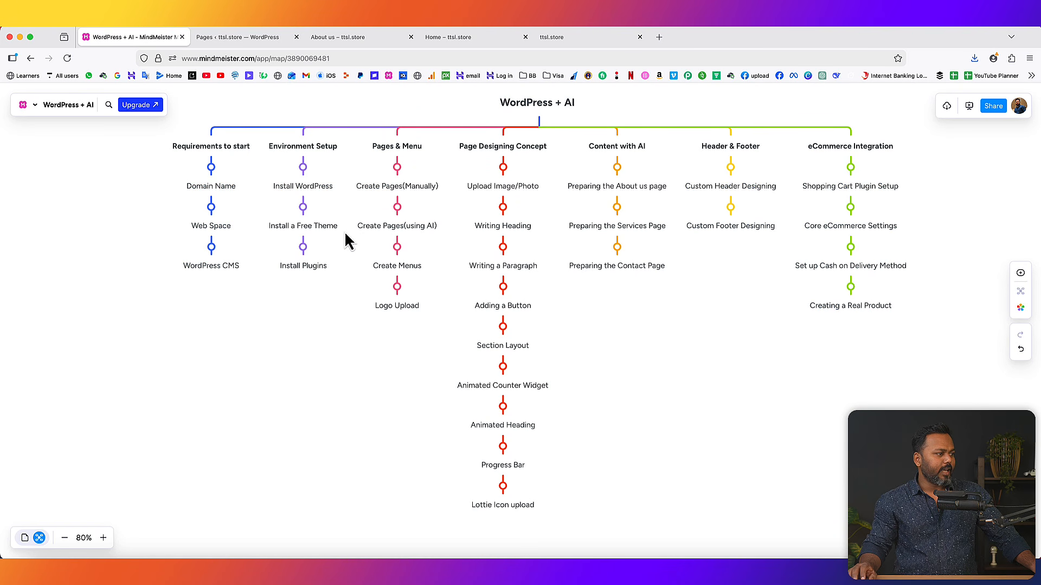
{"action": "left_click", "coordinate": [240, 38]}
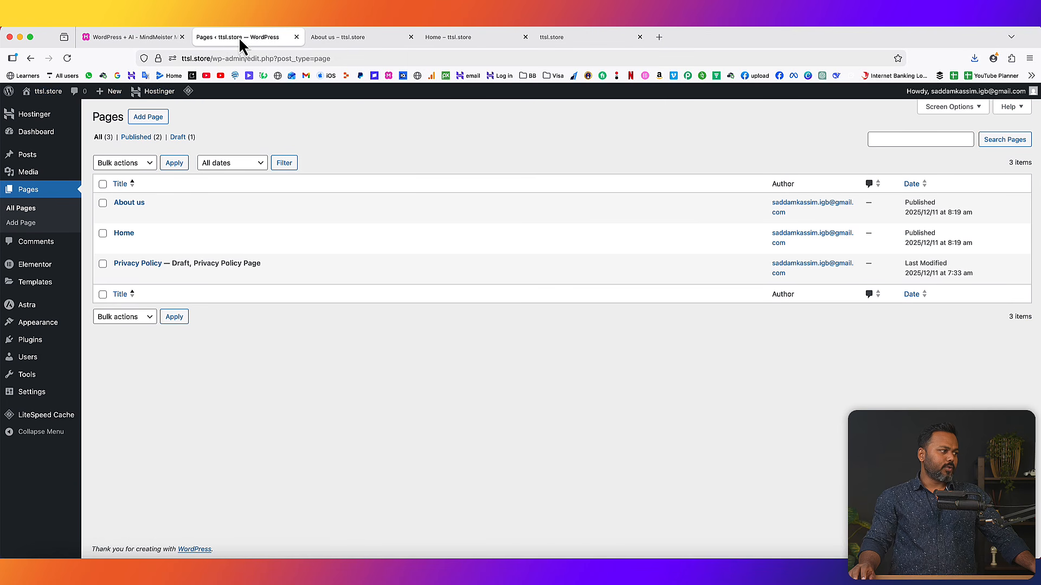
{"action": "left_click", "coordinate": [43, 346]}
{"action": "left_click_drag", "start_coordinate": [137, 333], "coordinate": [156, 332]}
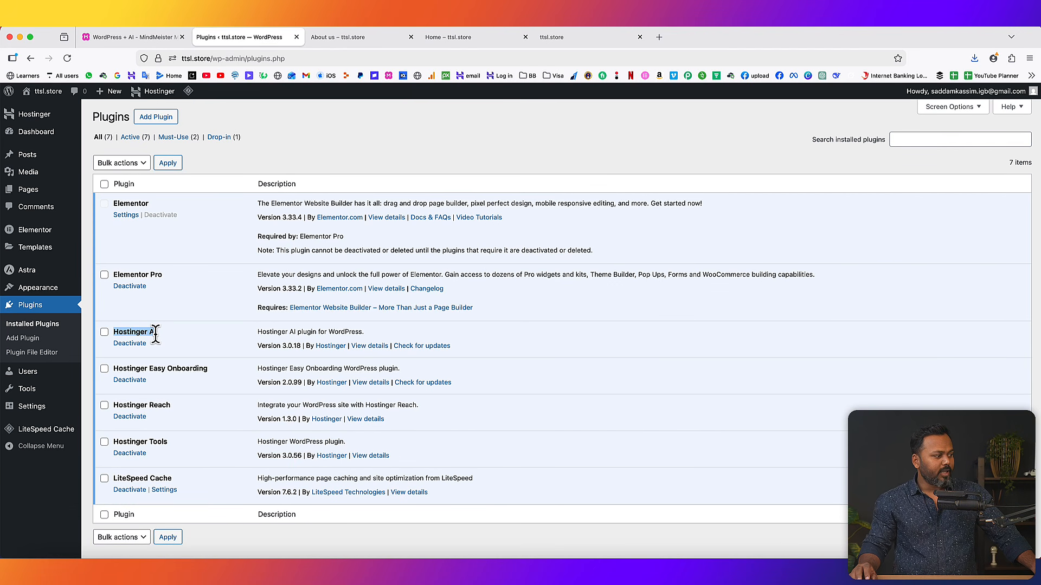
- Switch on LLM Optimization and 'Allow Kodee to manage your site' in Hostinger's Tools settings
{"action": "left_click", "coordinate": [37, 115]}
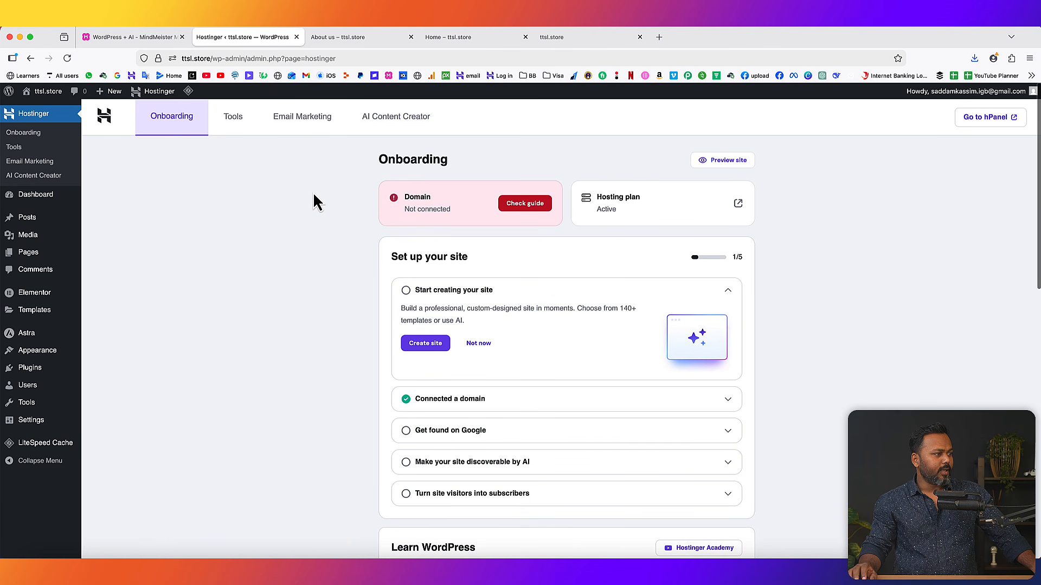
{"action": "left_click", "coordinate": [233, 118]}
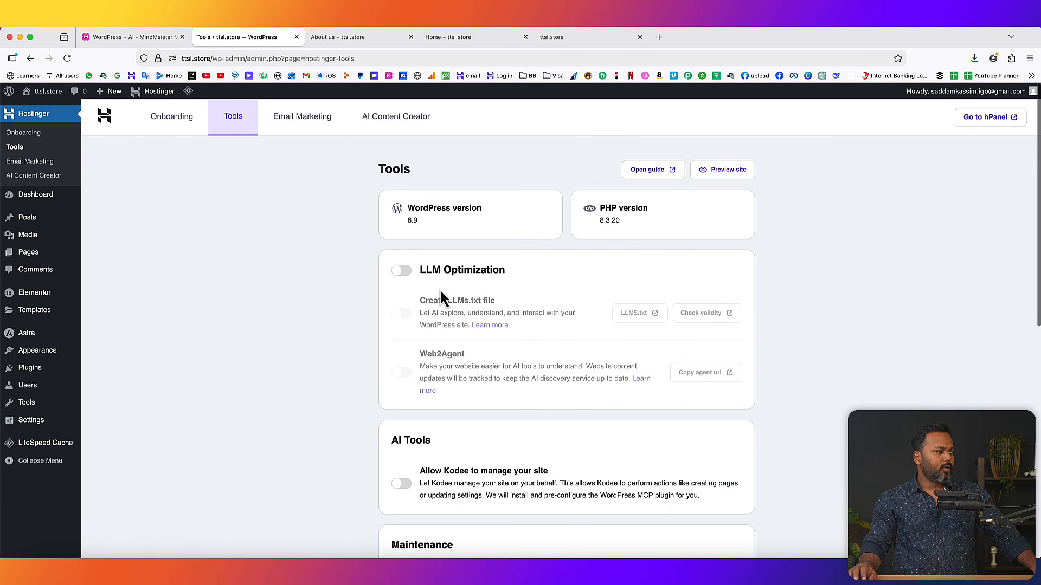
{"action": "left_click", "coordinate": [404, 271]}
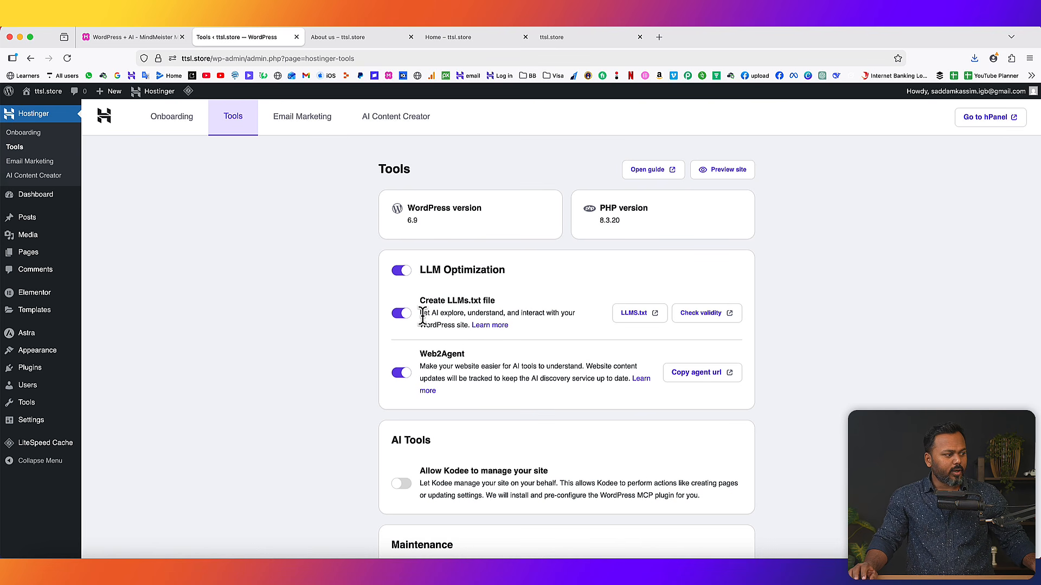
{"action": "left_click_drag", "start_coordinate": [419, 315], "coordinate": [469, 325]}
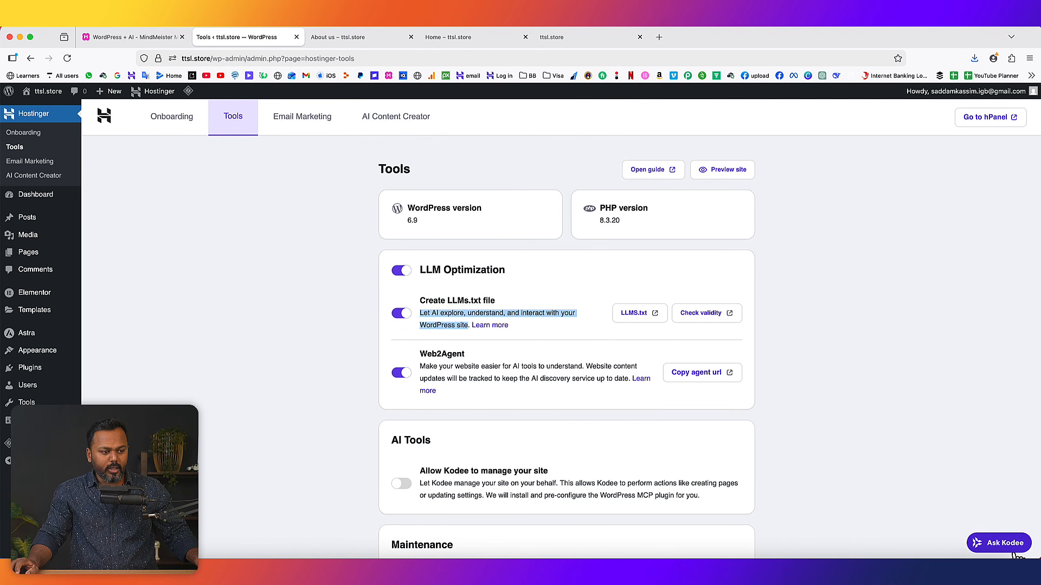
{"action": "left_click", "coordinate": [906, 431]}
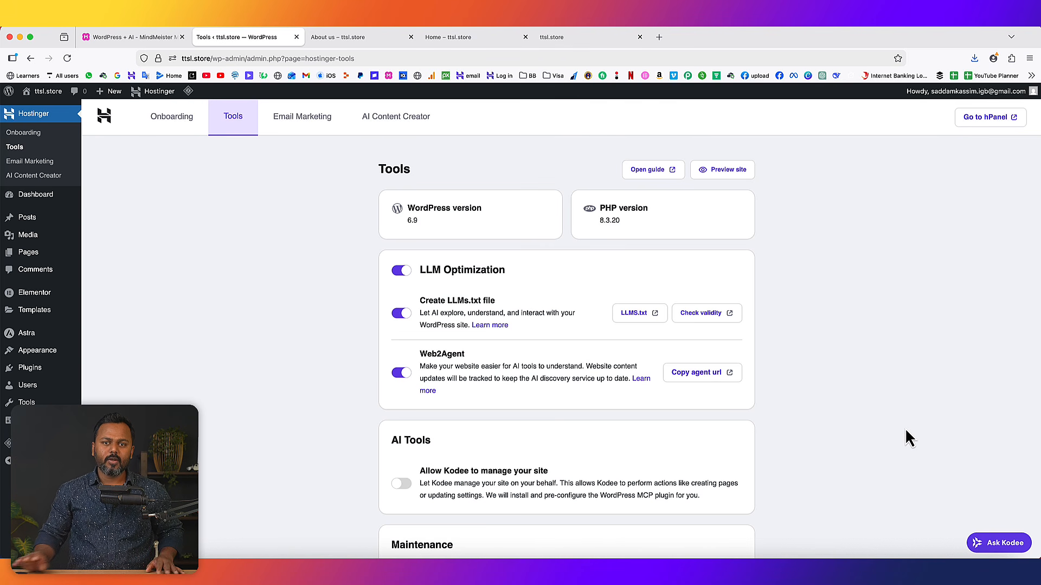
{"action": "scroll", "coordinate": [678, 424], "scroll_direction": "down", "scroll_amount": 5}
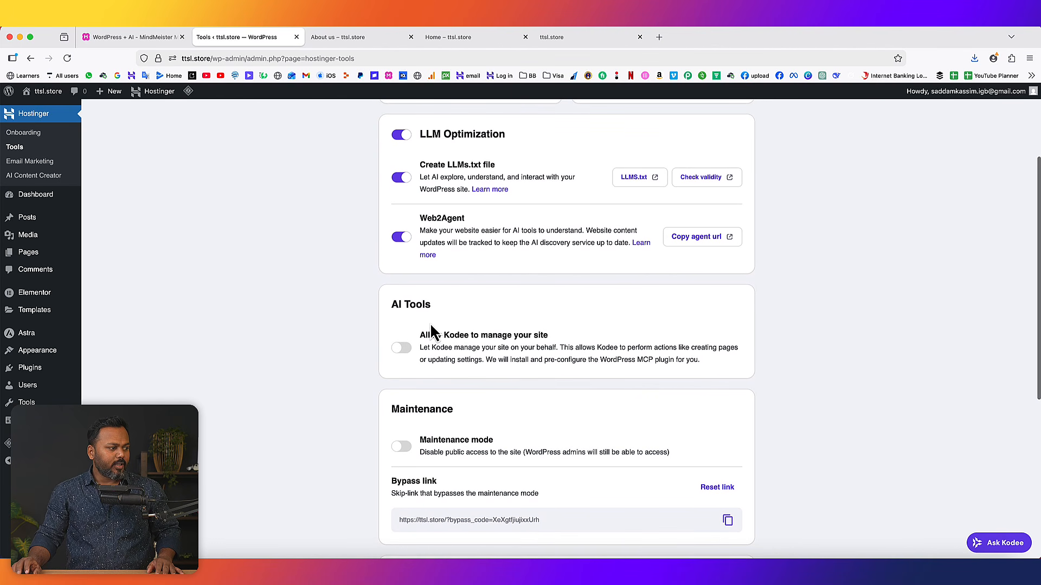
{"action": "left_click", "coordinate": [407, 350]}
{"action": "left_click_drag", "start_coordinate": [443, 335], "coordinate": [548, 335]}
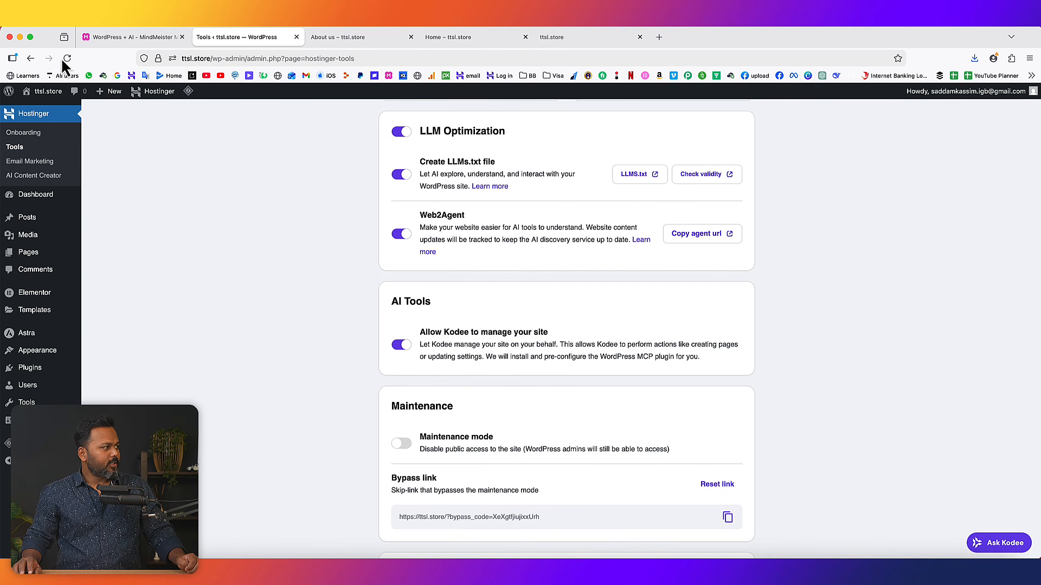
- Reload the Tools page and ask Kodee to add a new WordPress page
{"action": "left_click", "coordinate": [63, 58]}
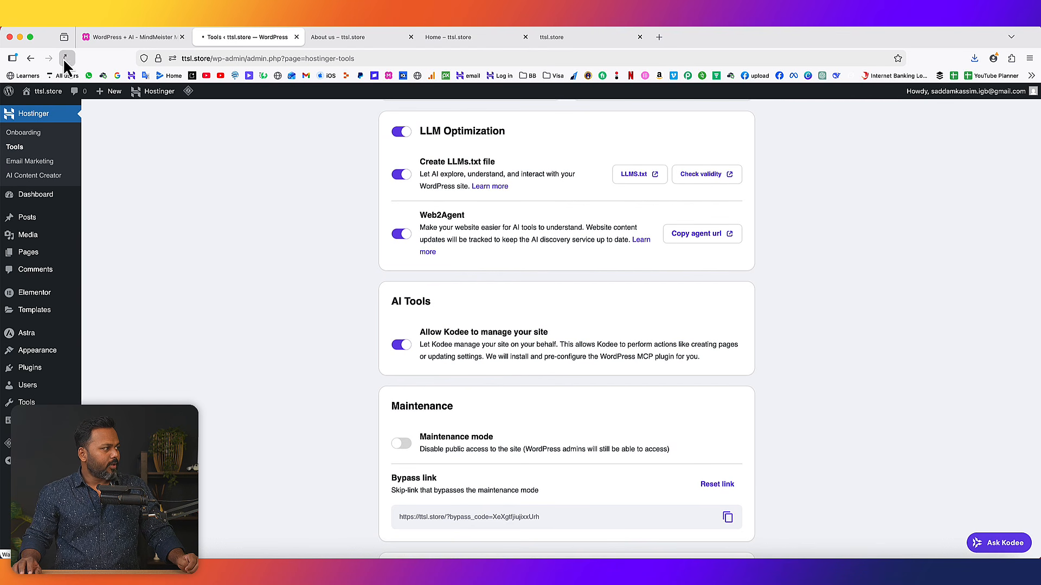
{"action": "left_click", "coordinate": [999, 543]}
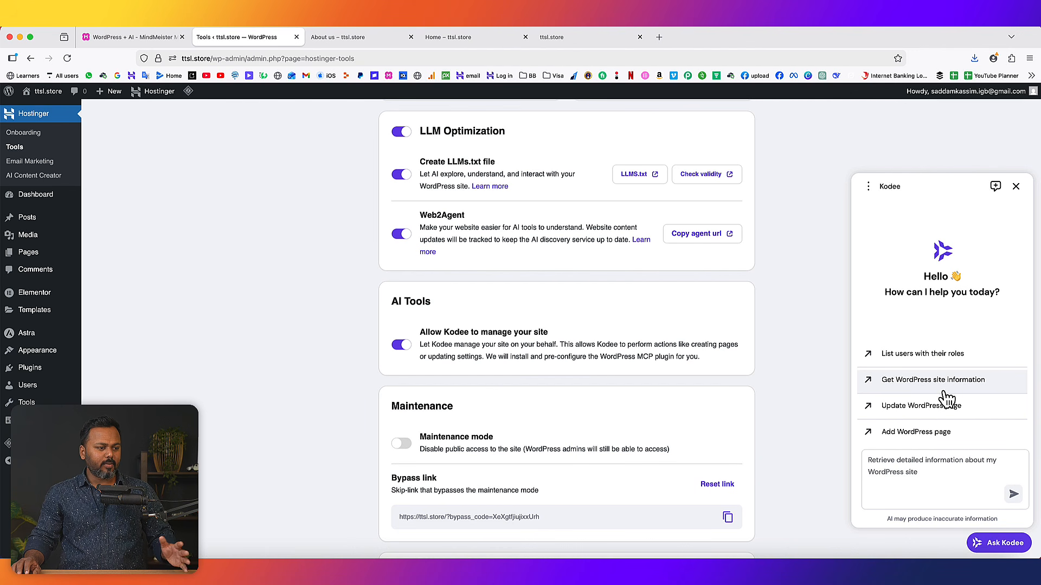
{"action": "left_click", "coordinate": [904, 437]}
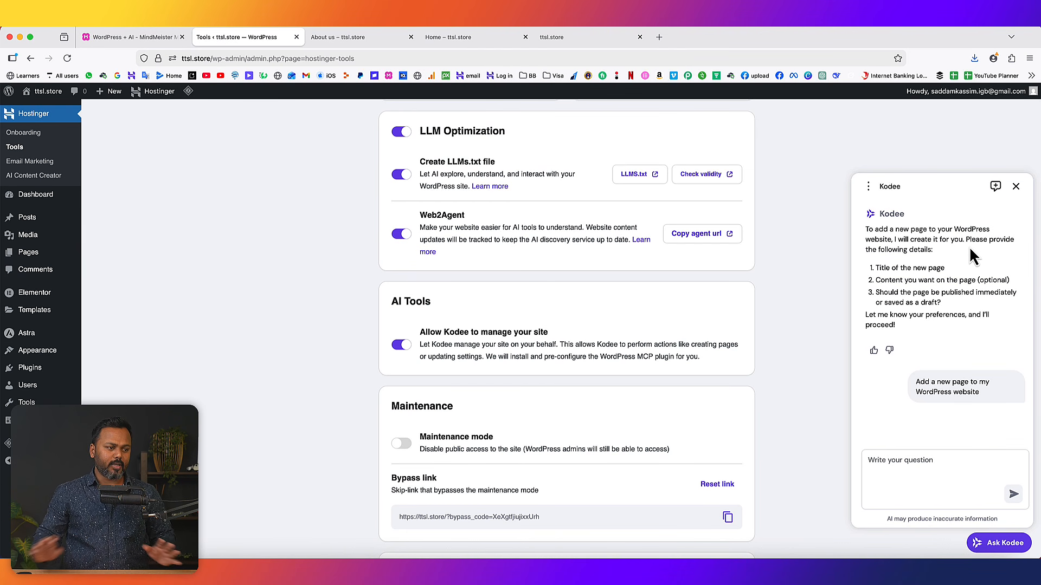
{"action": "left_click_drag", "start_coordinate": [864, 229], "coordinate": [951, 251]}
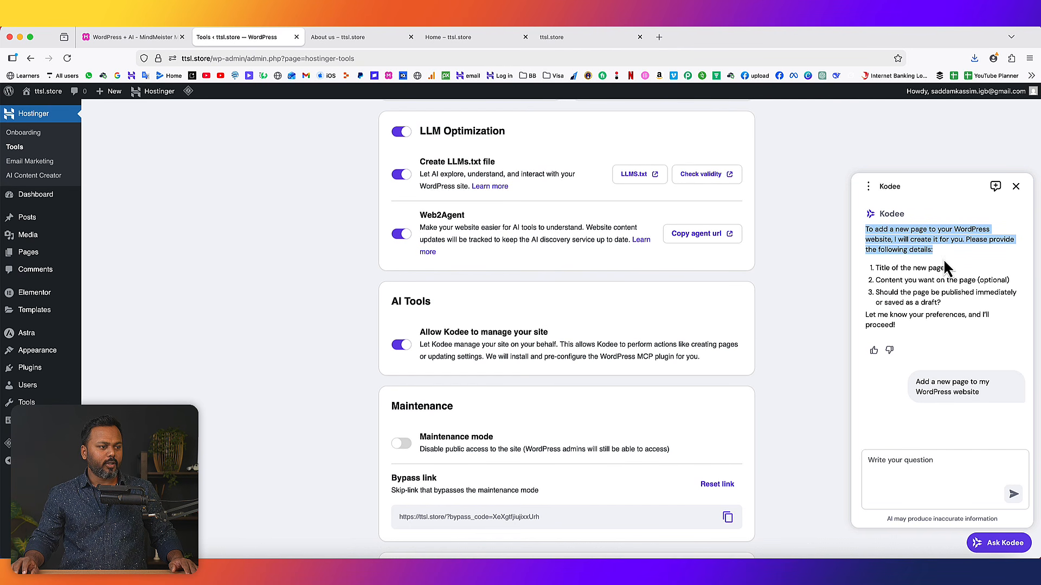
- Ask Kodee for a page titled 'Services', published without any content, and review its confirmation
{"action": "left_click", "coordinate": [895, 460]}
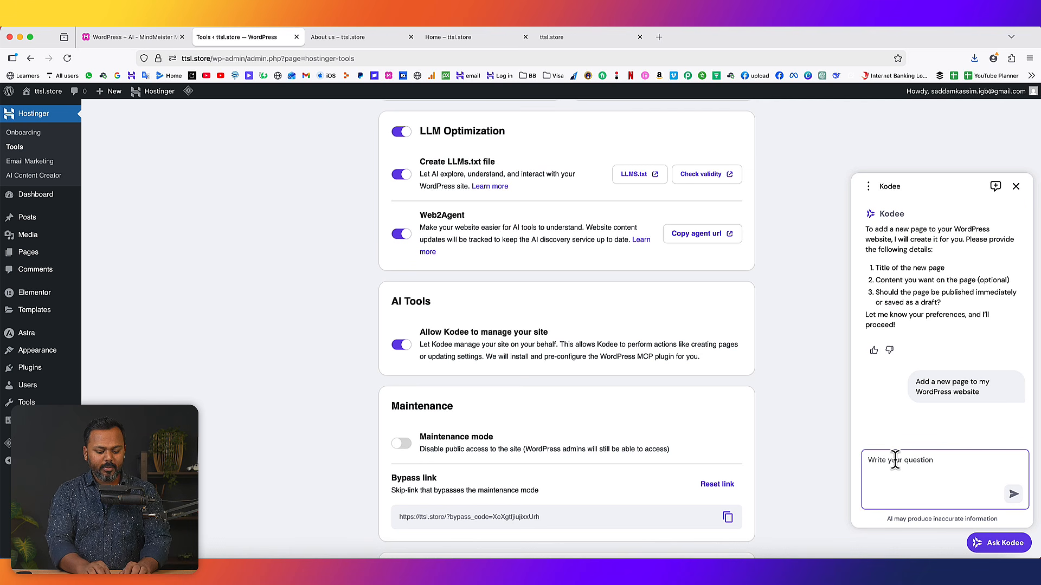
{"action": "type", "text": "T"}
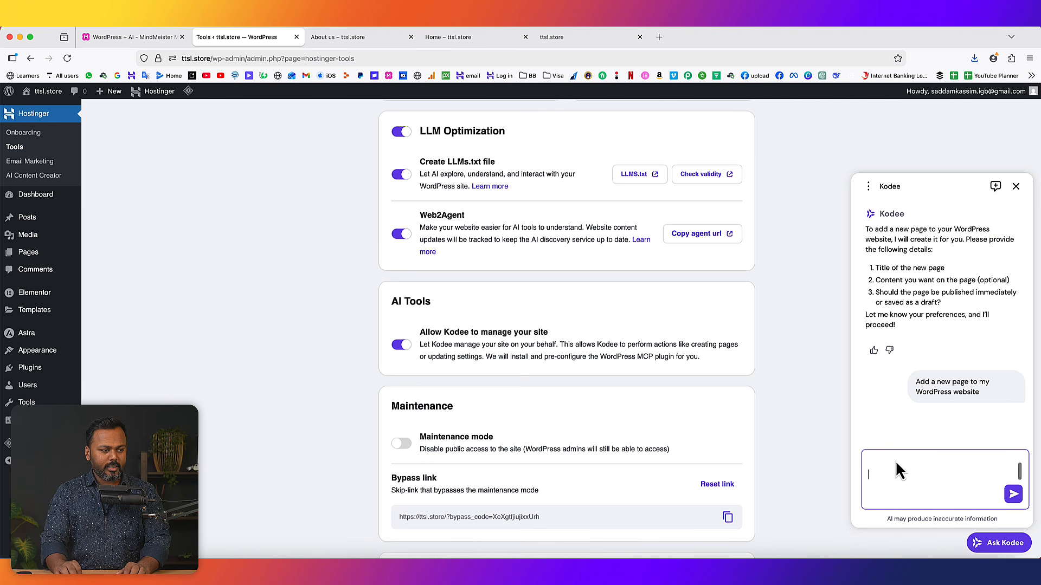
{"action": "key", "text": "shift+Return"}
{"action": "type", "text": "Please publish the page without any content for now."}
{"action": "key", "text": "Return"}
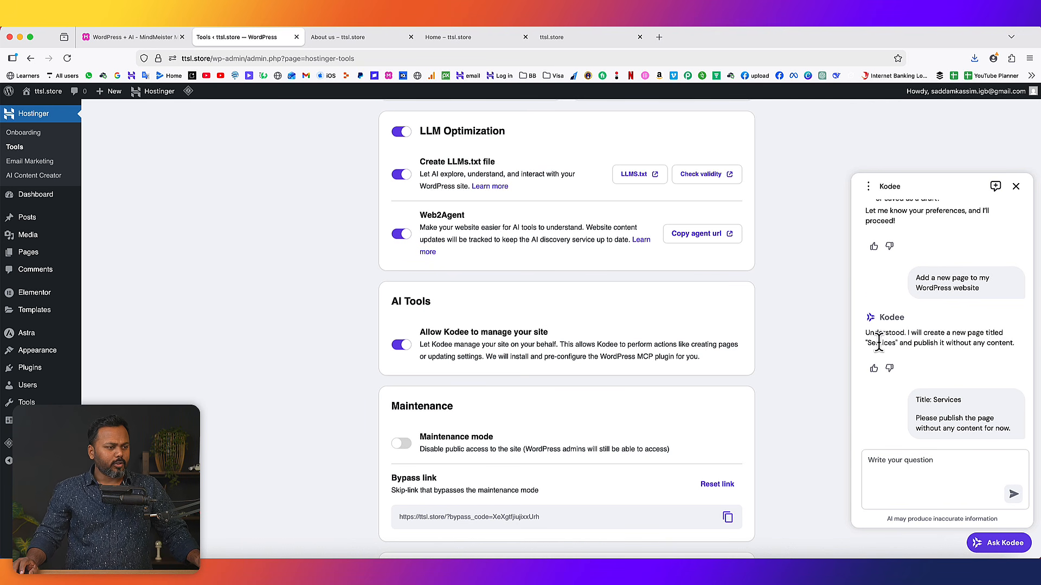
{"action": "left_click_drag", "start_coordinate": [865, 332], "coordinate": [998, 333]}
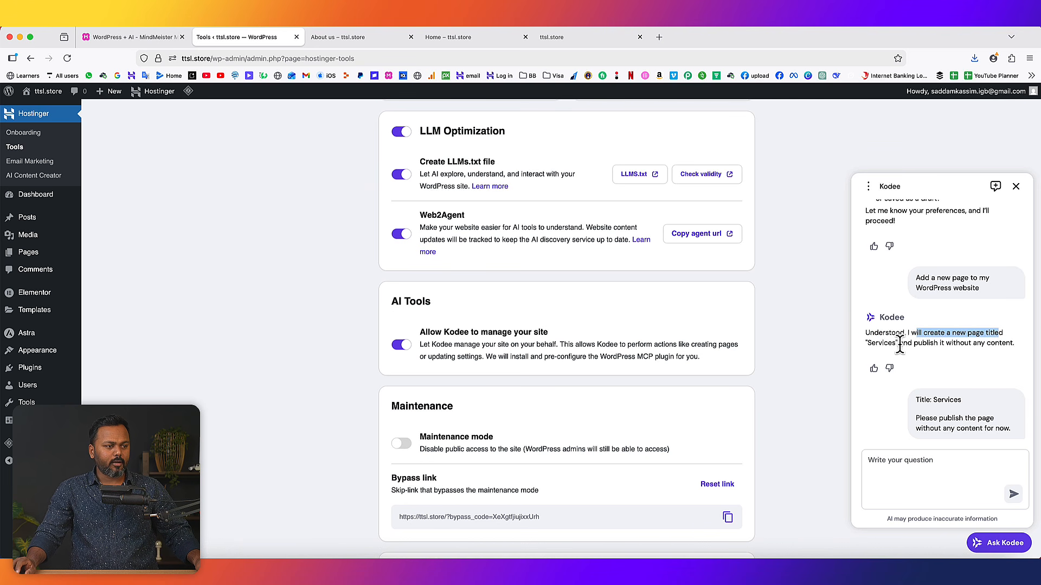
{"action": "left_click_drag", "start_coordinate": [907, 343], "coordinate": [1002, 344]}
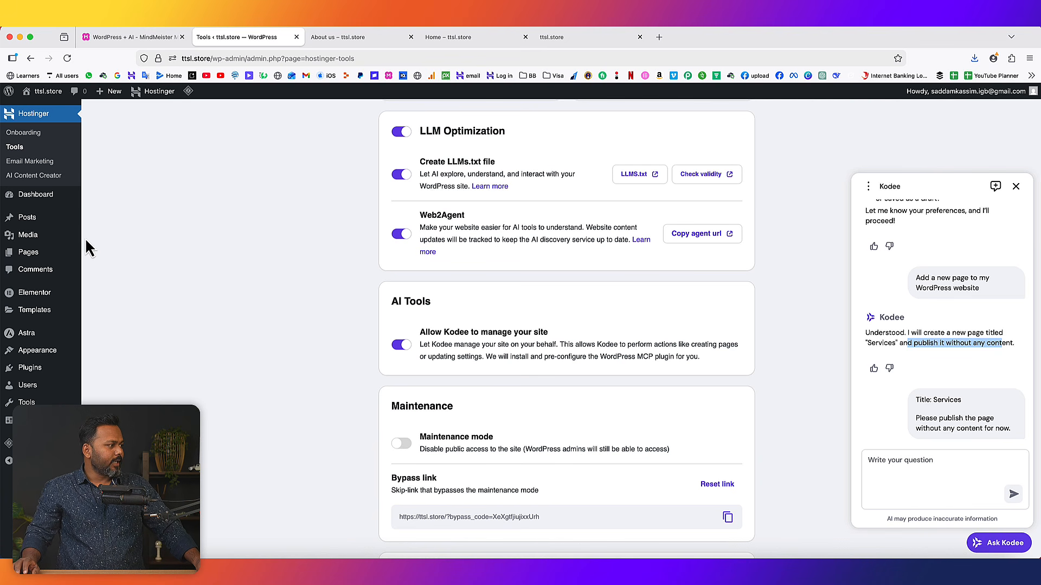
{"action": "mouse_move", "coordinate": [34, 254]}
{"action": "right_click", "coordinate": [101, 253]}
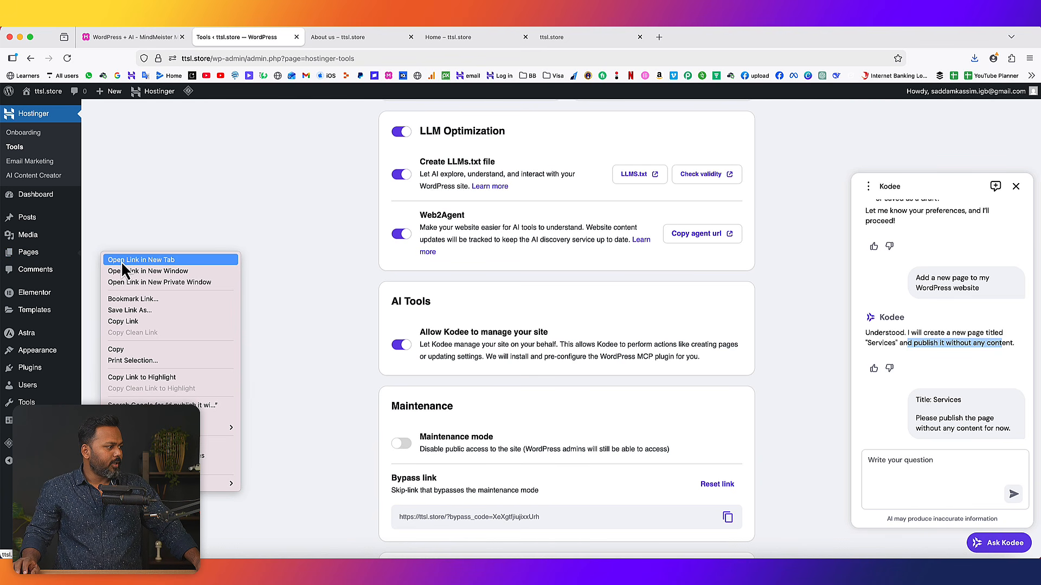
- Open All Pages in a new tab, view the live Services page, then close that tab
{"action": "left_click", "coordinate": [122, 260]}
{"action": "left_click", "coordinate": [364, 39]}
{"action": "mouse_move", "coordinate": [130, 307]}
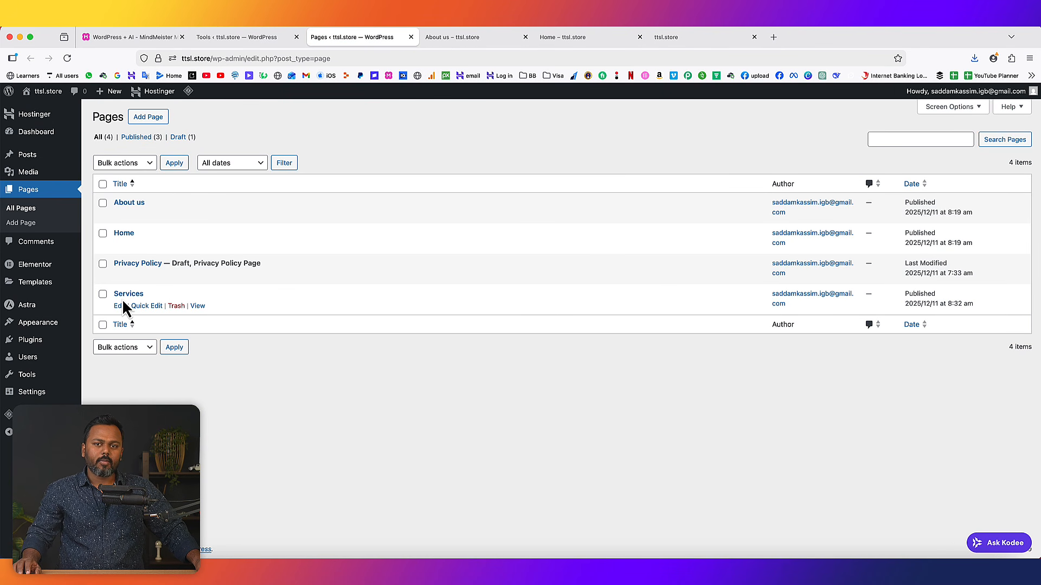
{"action": "left_click", "coordinate": [198, 306]}
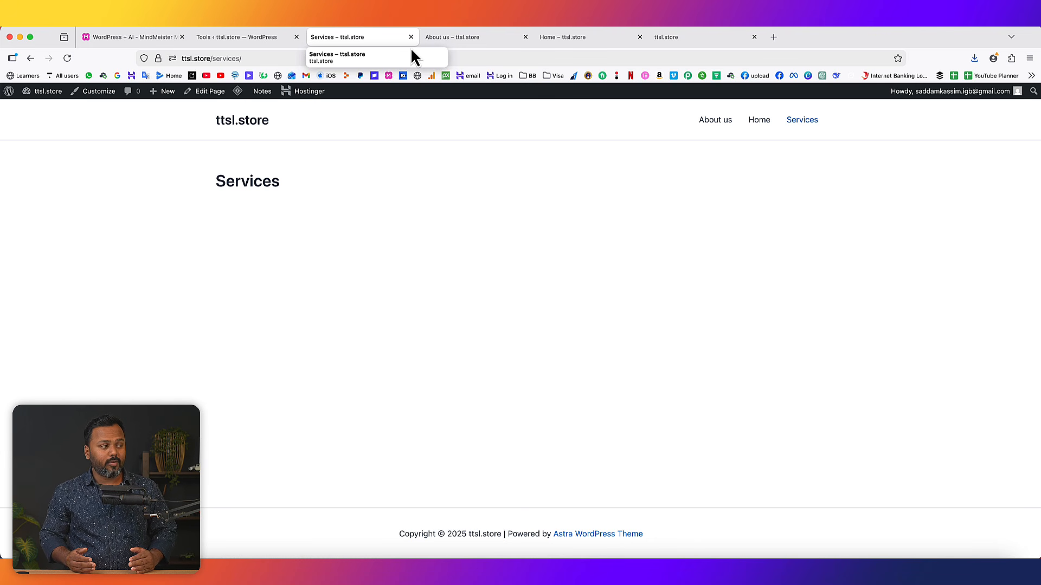
{"action": "left_click", "coordinate": [411, 38]}
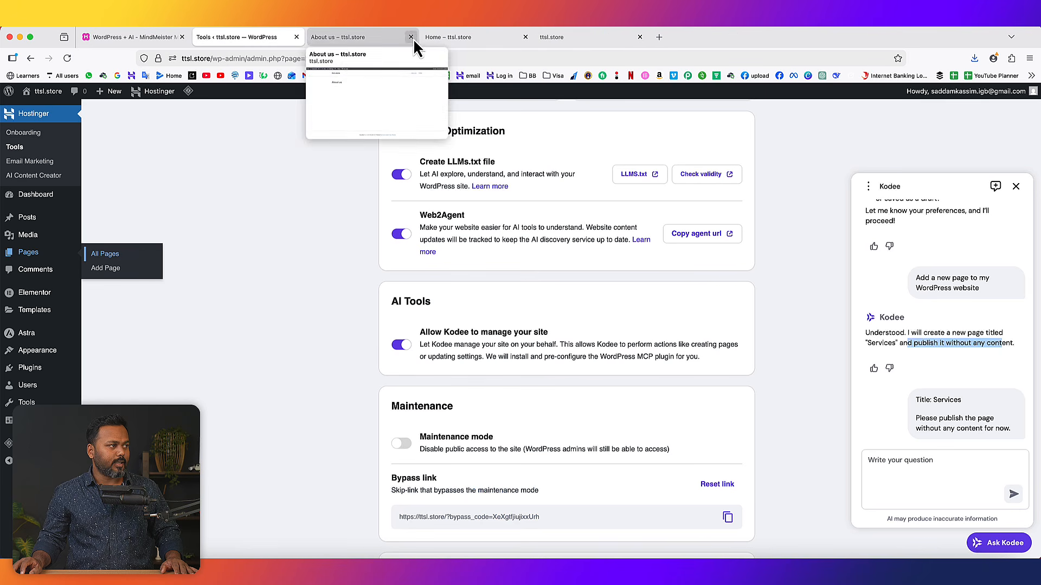
{"action": "left_click", "coordinate": [144, 42]}
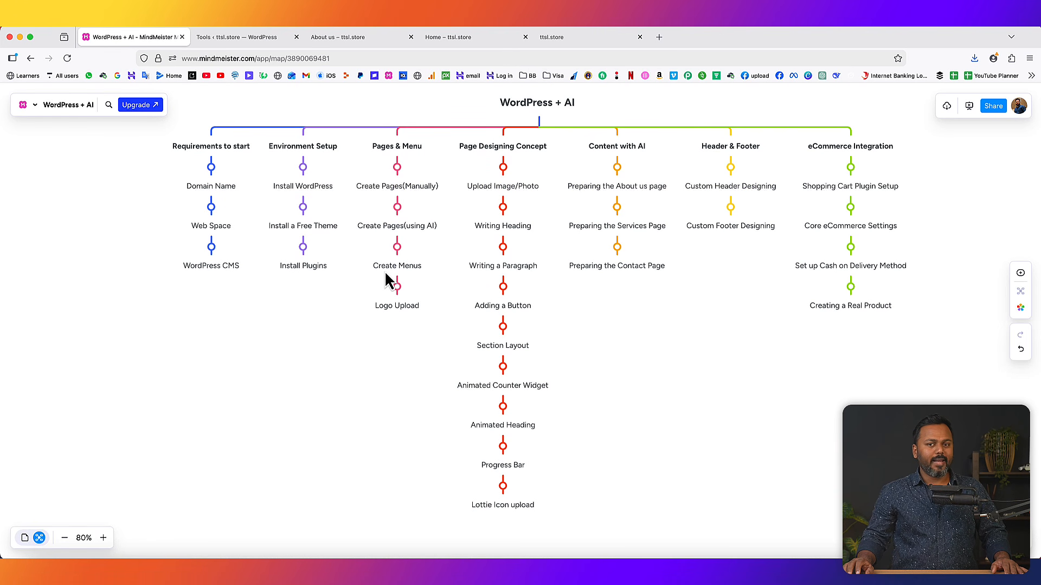
- Reload the live About us page and try the header's Services and About us links
{"action": "left_click", "coordinate": [352, 38]}
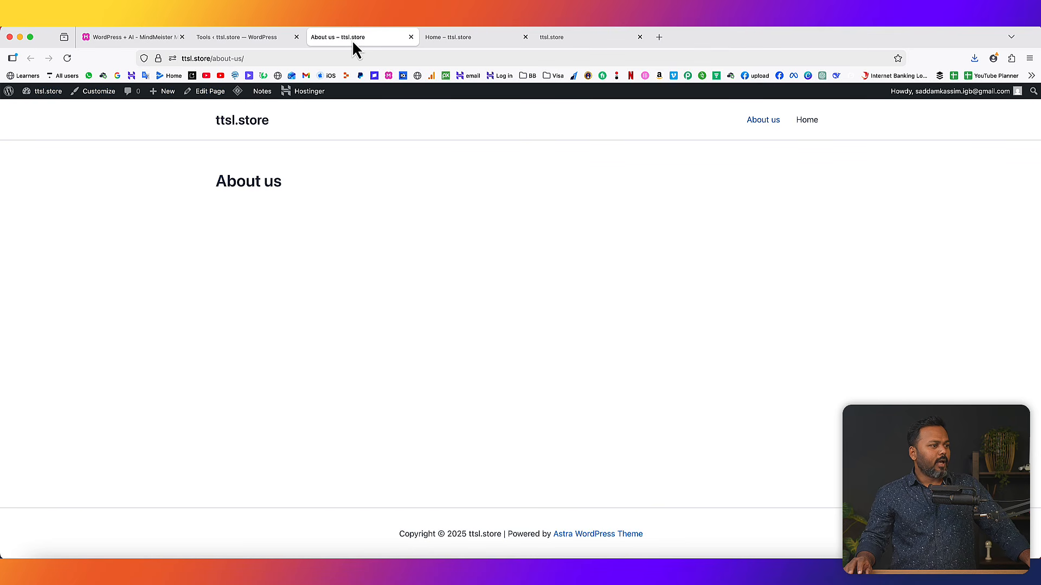
{"action": "left_click", "coordinate": [67, 58]}
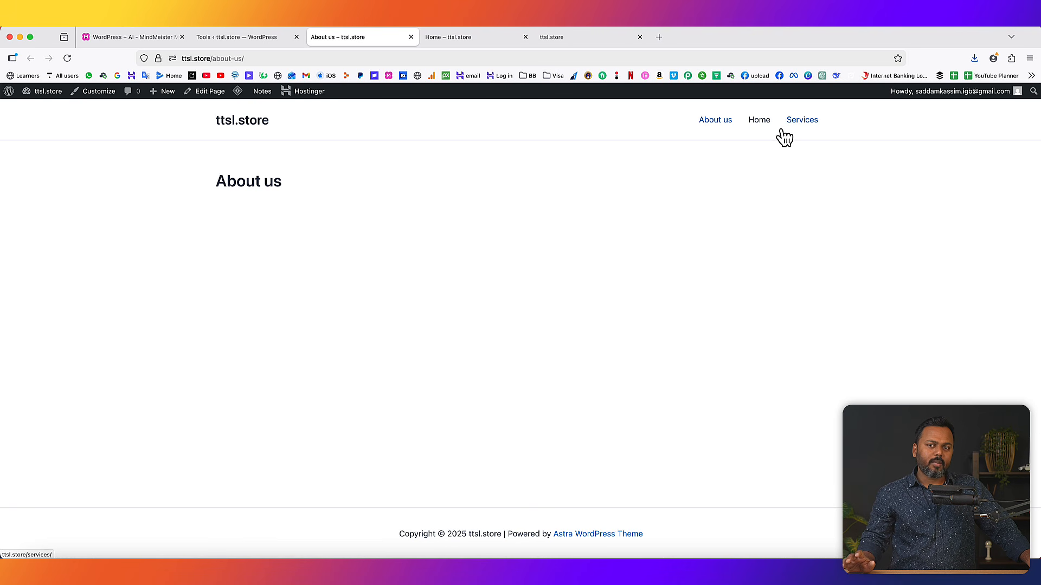
{"action": "left_click", "coordinate": [804, 121]}
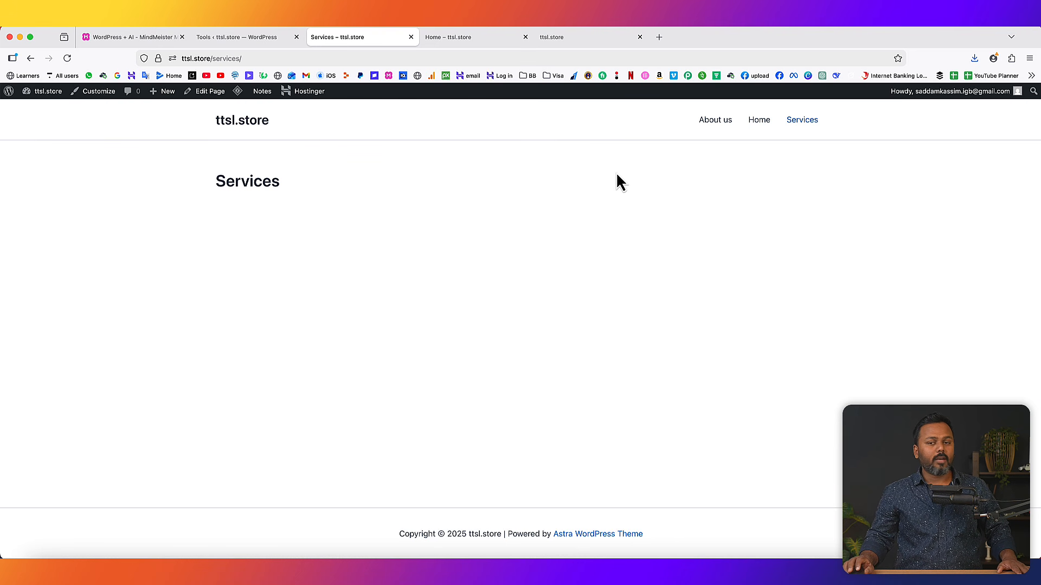
{"action": "left_click", "coordinate": [713, 127]}
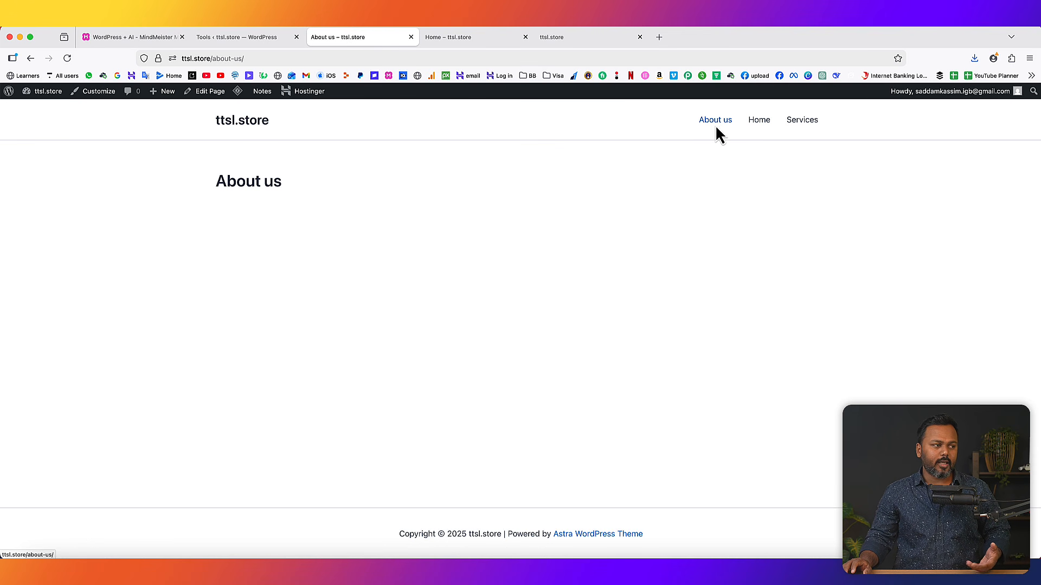
{"action": "left_click", "coordinate": [224, 38]}
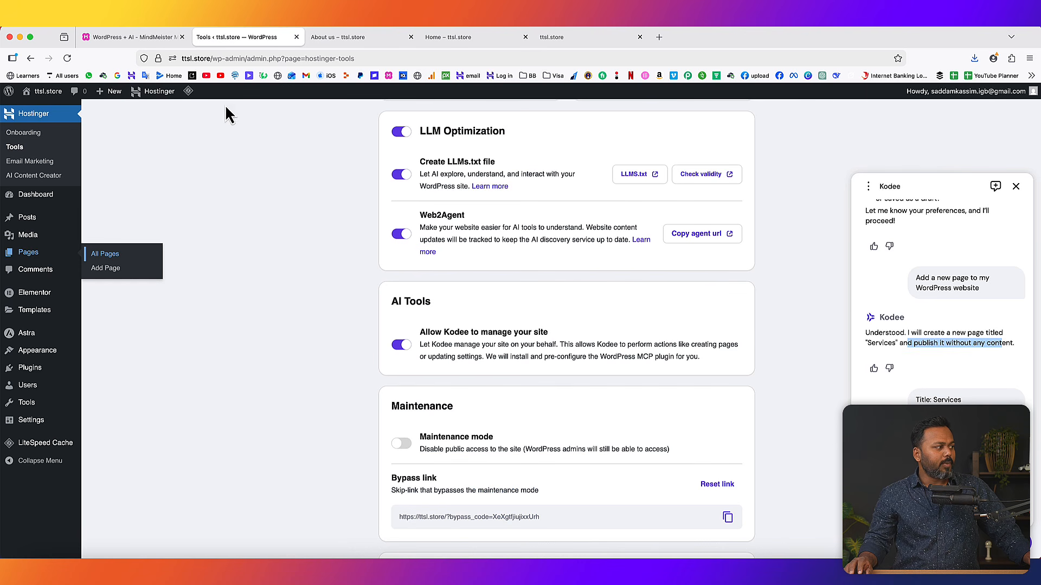
{"action": "left_click", "coordinate": [96, 256]}
{"action": "left_click", "coordinate": [366, 37]}
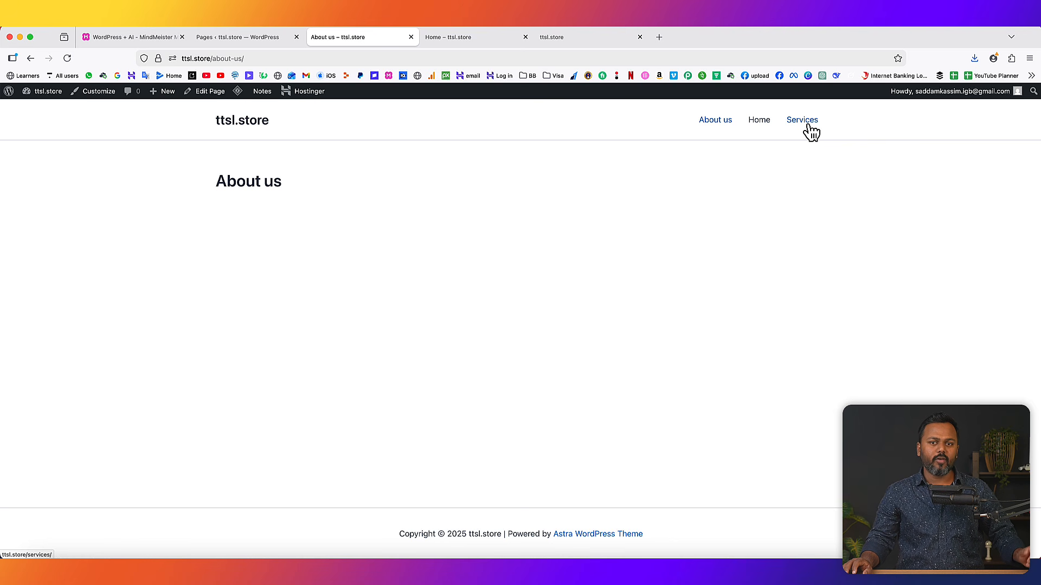
{"action": "left_click", "coordinate": [230, 36]}
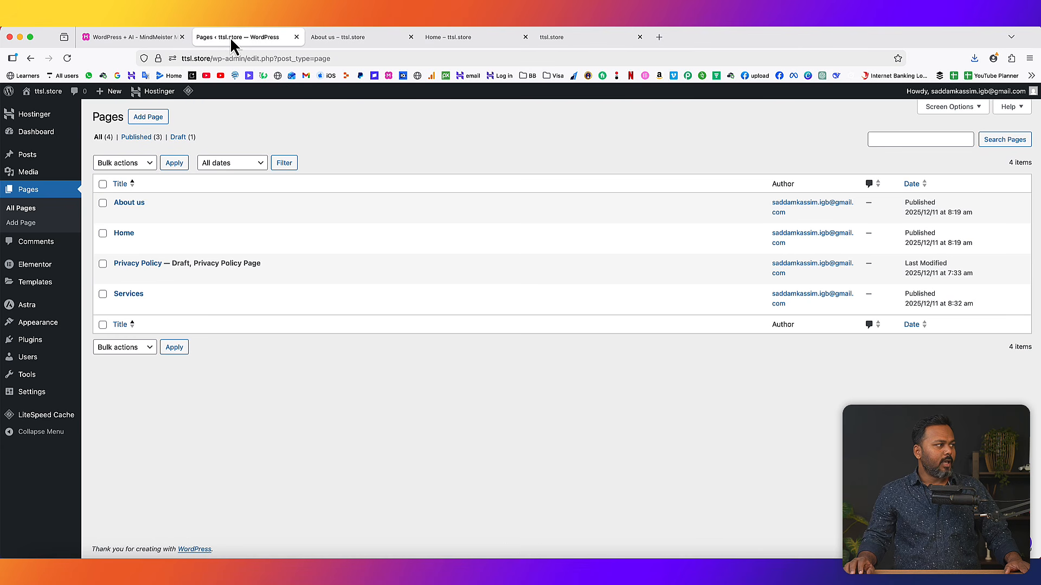
{"action": "left_click", "coordinate": [145, 117]}
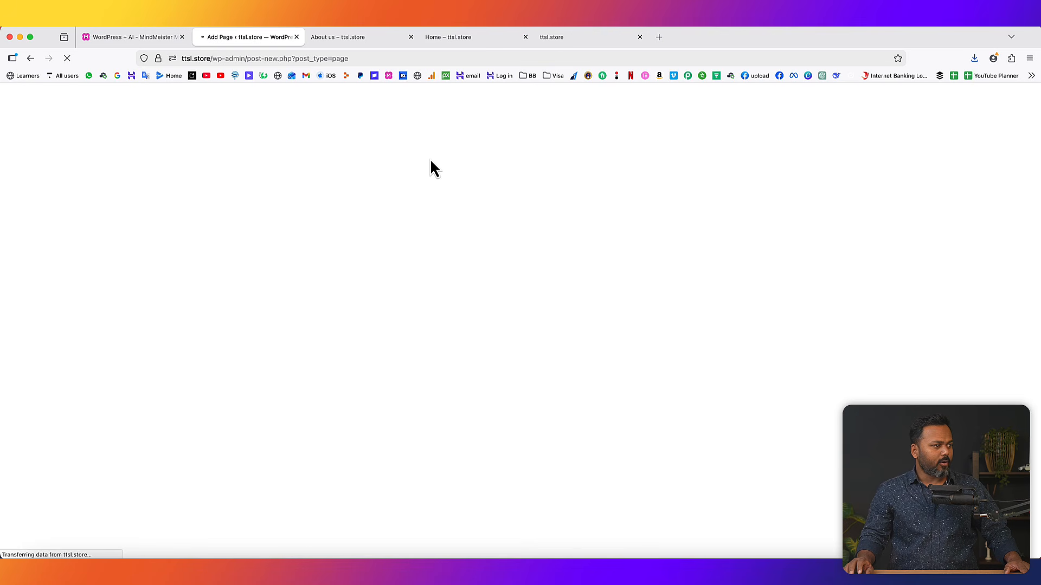
{"action": "type", "text": "Contact us"}
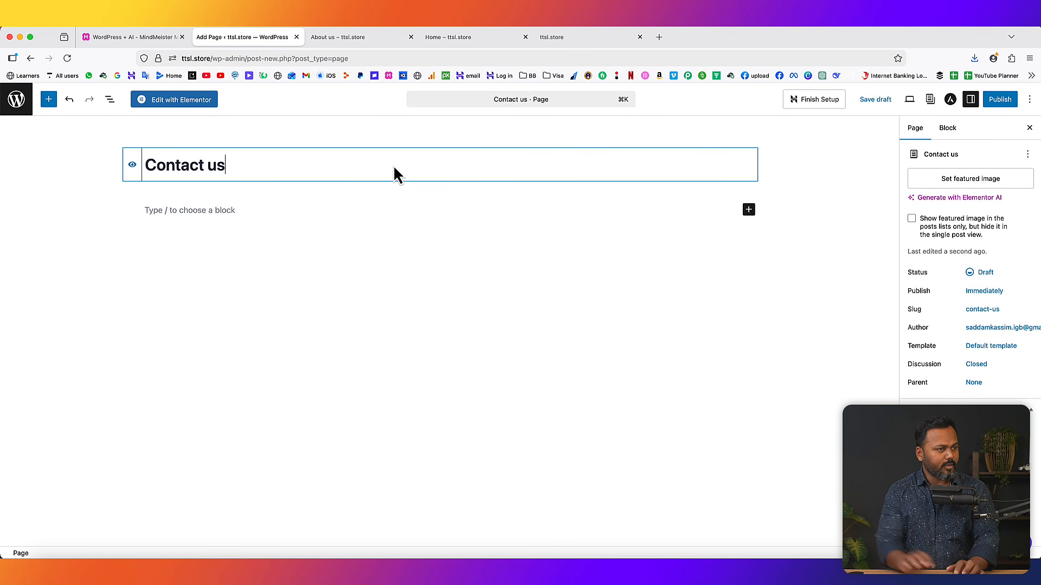
{"action": "left_click", "coordinate": [1000, 100]}
{"action": "left_click", "coordinate": [1002, 101]}
{"action": "left_click", "coordinate": [17, 100]}
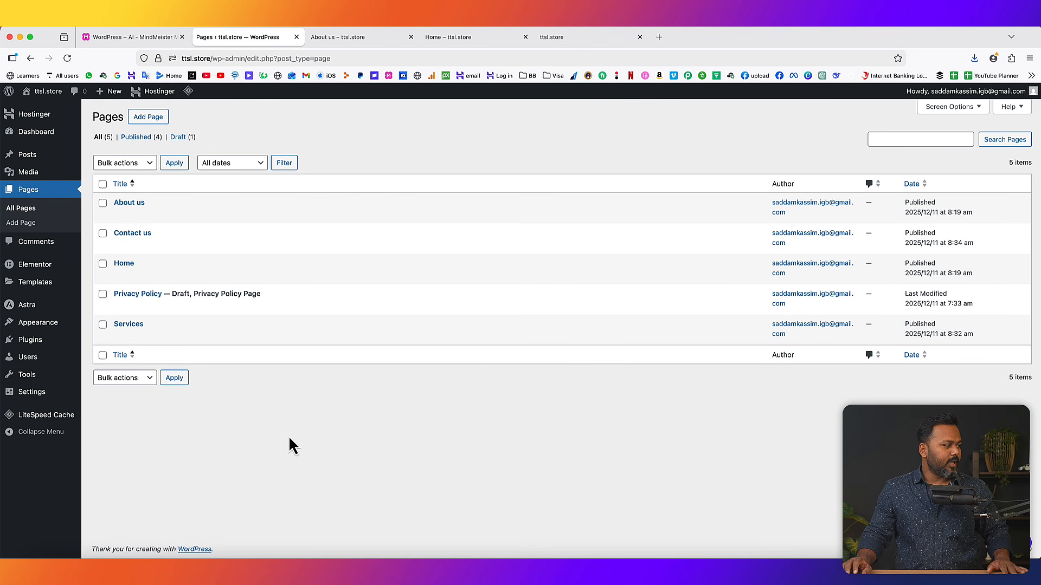
{"action": "mouse_move", "coordinate": [51, 329]}
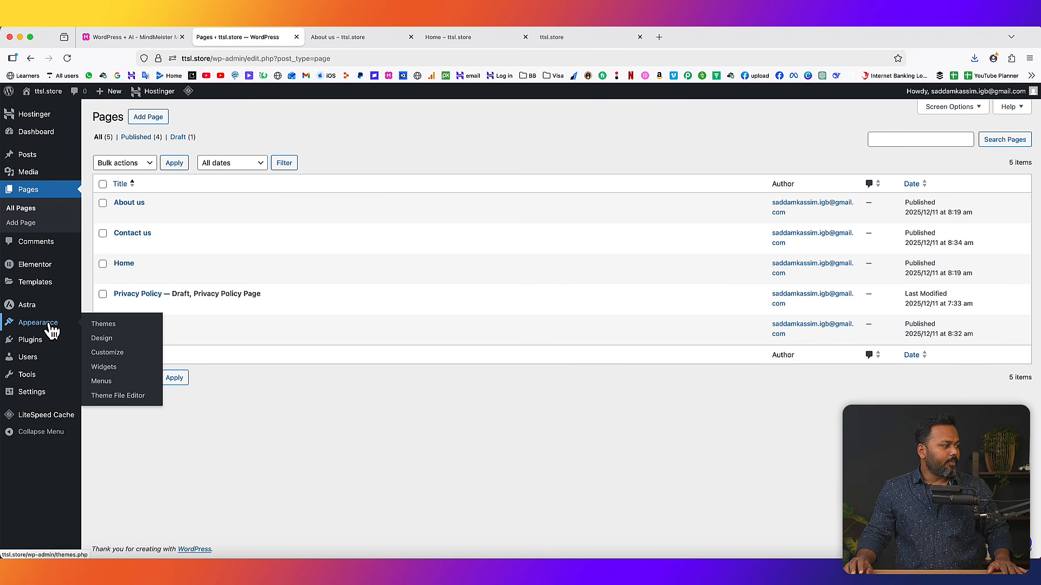
- Create a menu named 'Main menu' assigned to the Primary Menu location
{"action": "left_click", "coordinate": [113, 386]}
{"action": "left_click", "coordinate": [326, 232]}
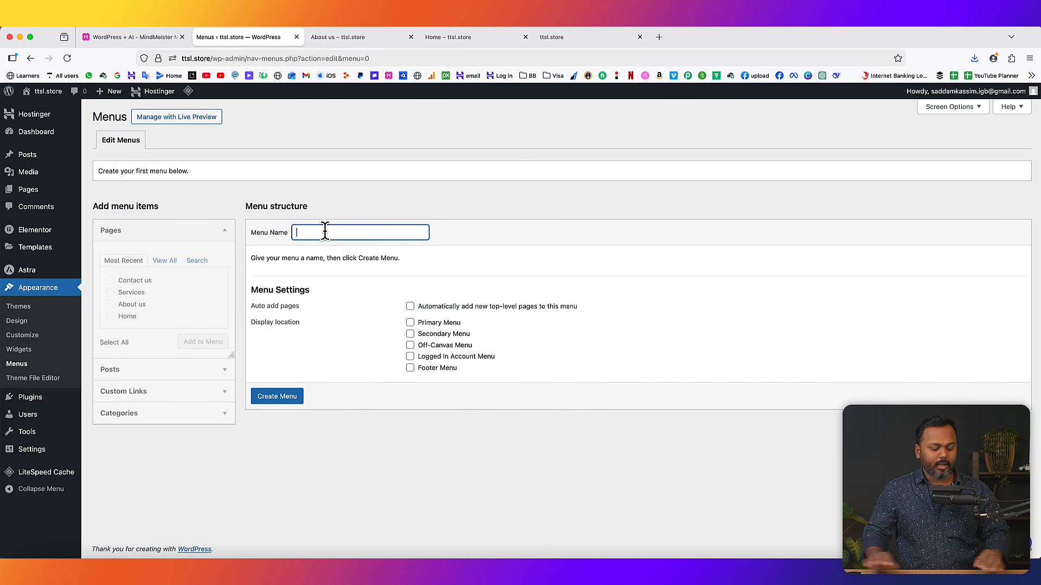
{"action": "type", "text": "Ma"}
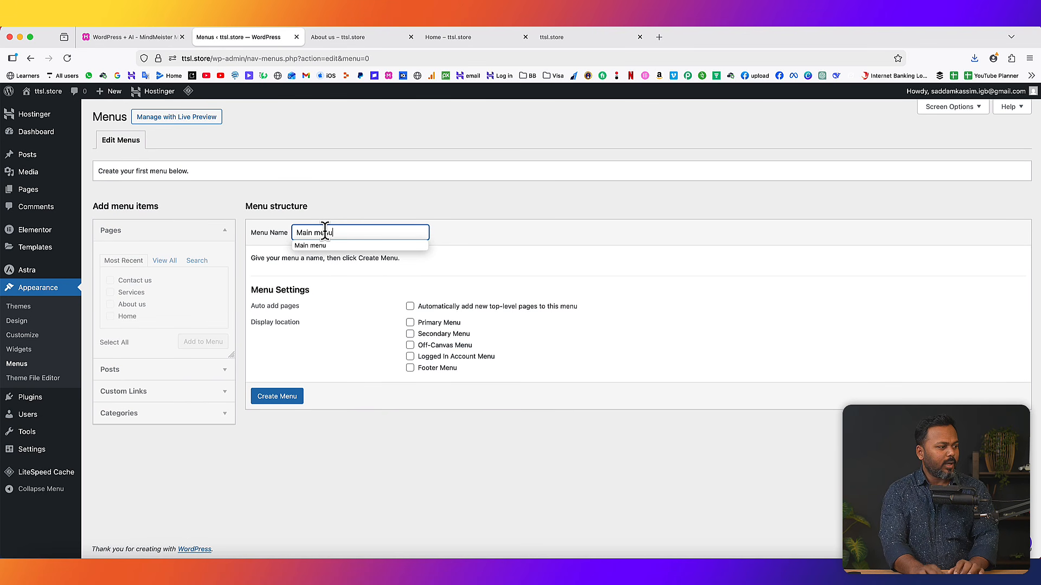
{"action": "type", "text": "in menu"}
{"action": "left_click", "coordinate": [458, 440]}
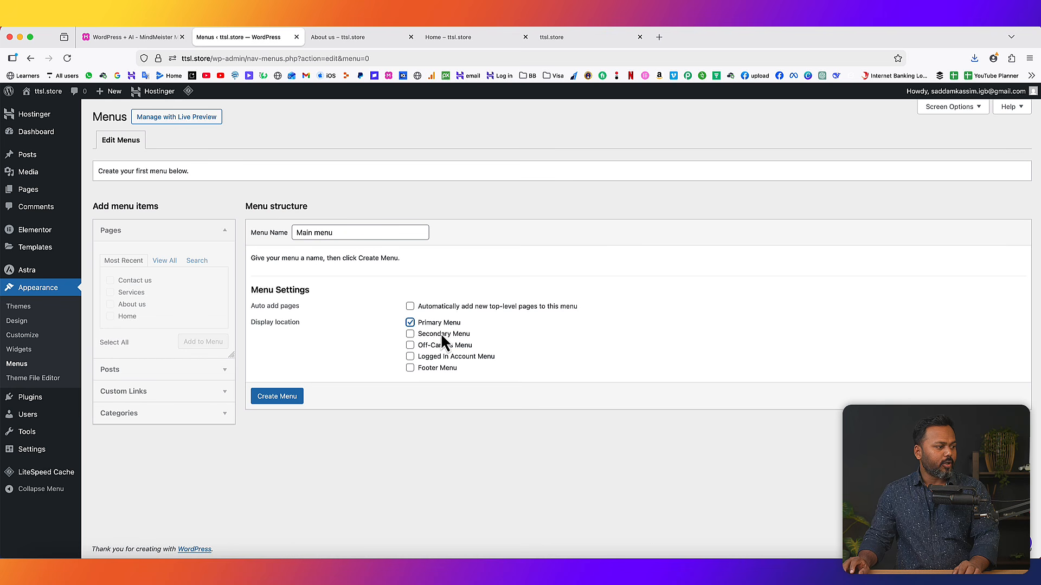
{"action": "left_click", "coordinate": [400, 421]}
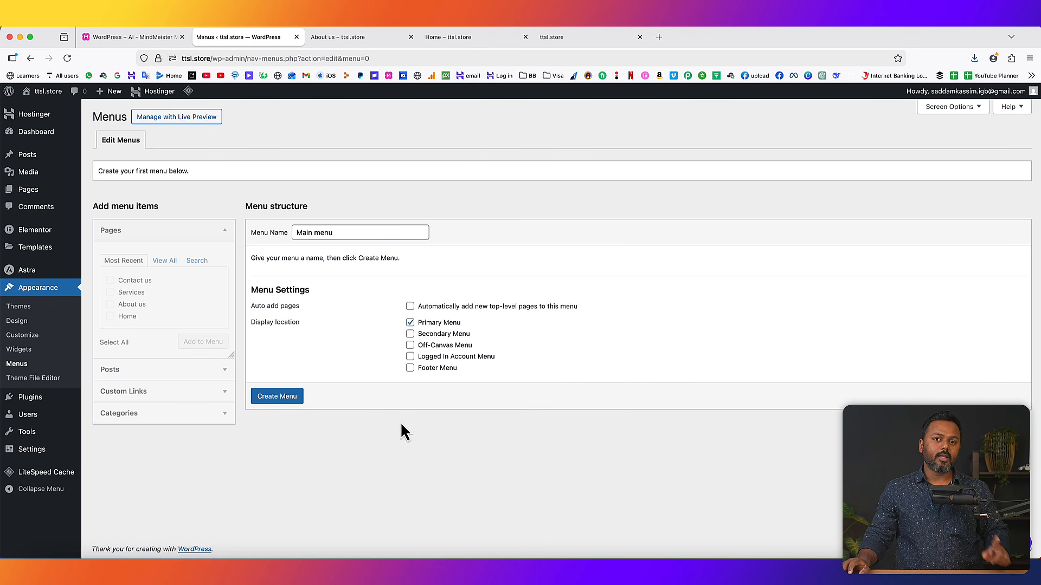
{"action": "left_click", "coordinate": [390, 45]}
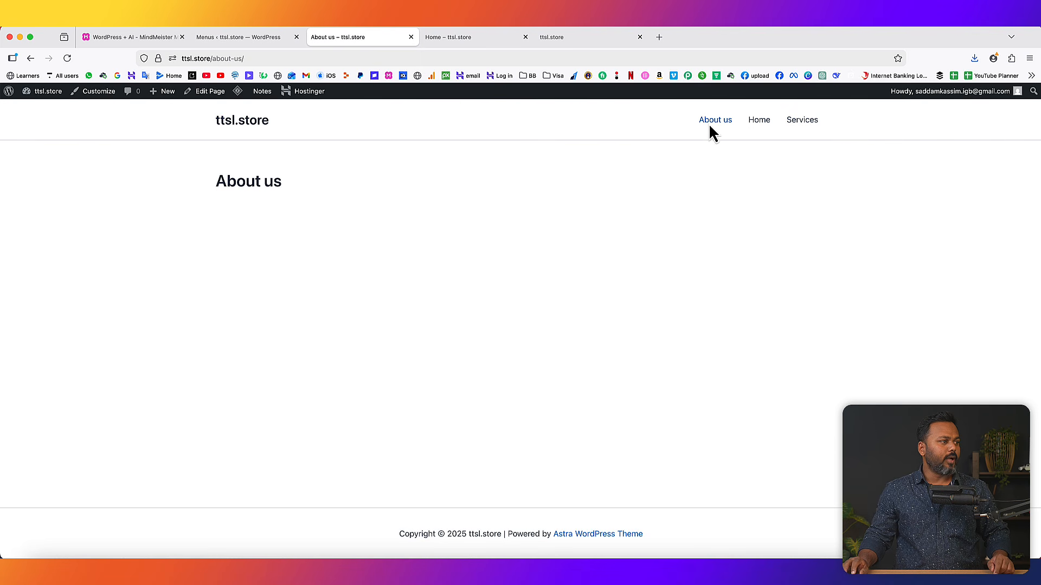
{"action": "left_click", "coordinate": [265, 35]}
{"action": "left_click", "coordinate": [280, 396]}
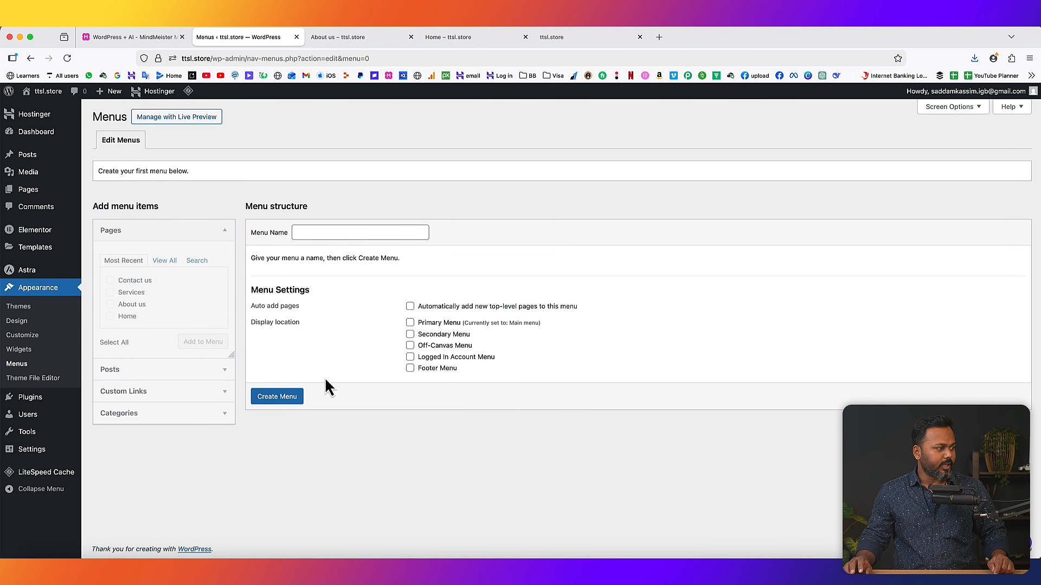
{"action": "left_click", "coordinate": [68, 58]}
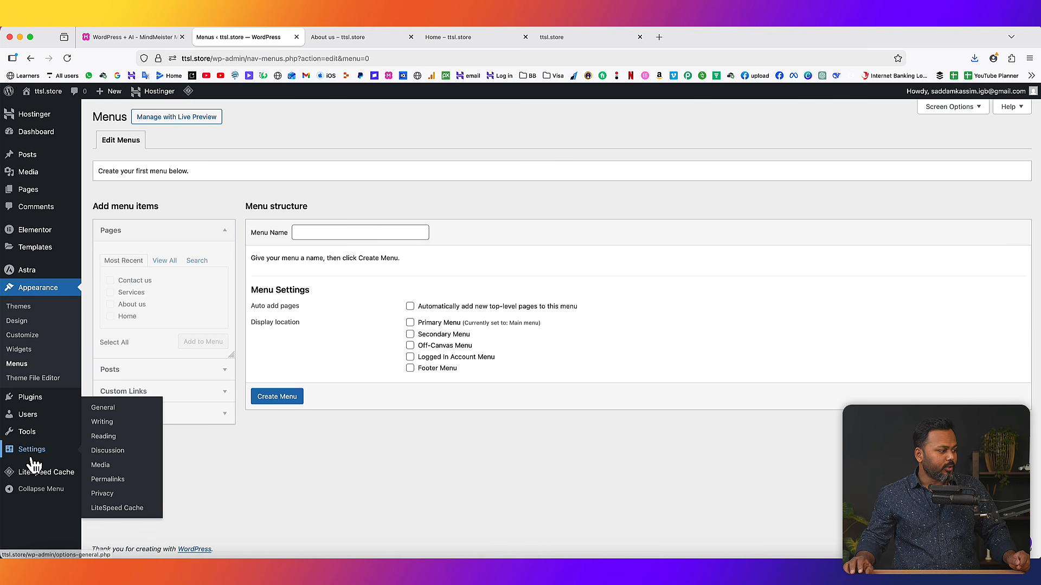
- Deactivate and delete LiteSpeed Cache, then go back to Main menu under Appearance > Menus
{"action": "mouse_move", "coordinate": [72, 404]}
{"action": "left_click", "coordinate": [116, 399]}
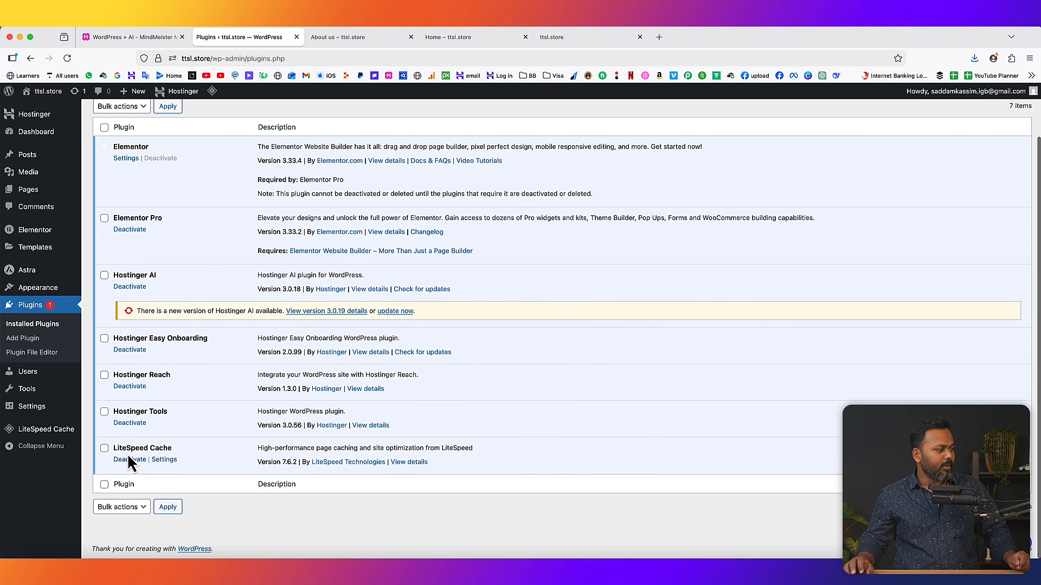
{"action": "left_click", "coordinate": [130, 460]}
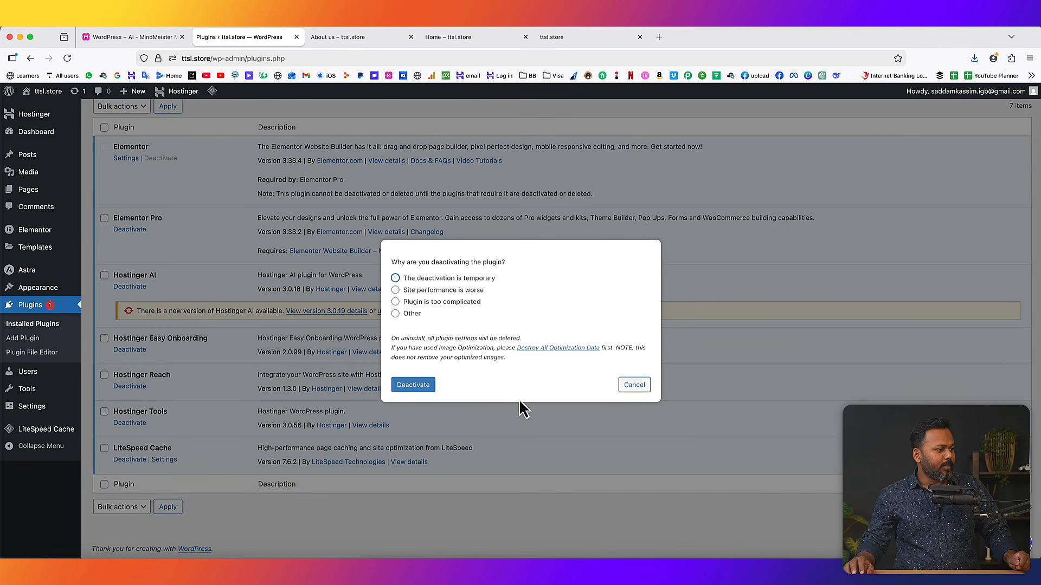
{"action": "left_click", "coordinate": [398, 386]}
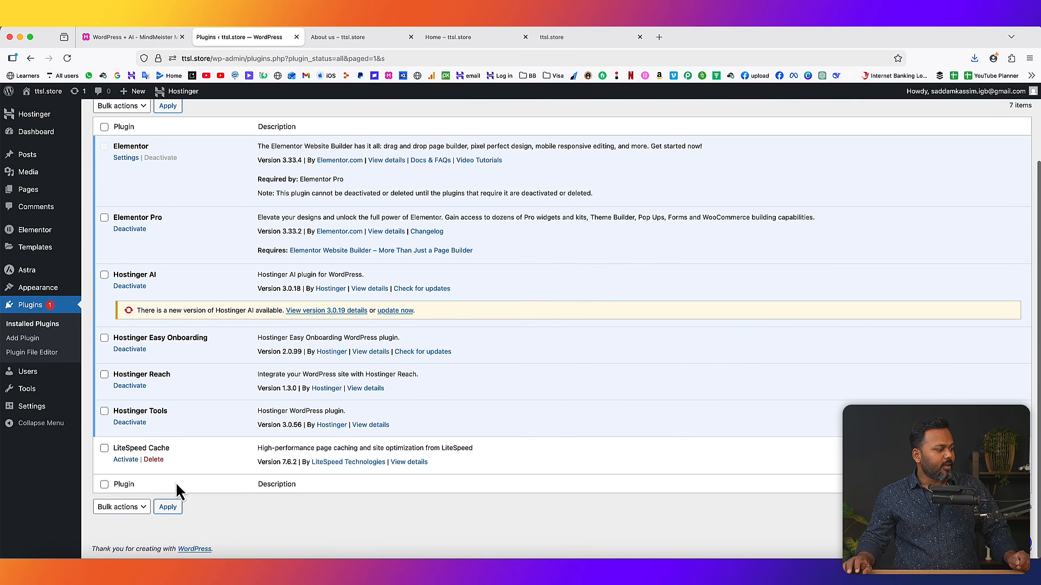
{"action": "left_click", "coordinate": [153, 460]}
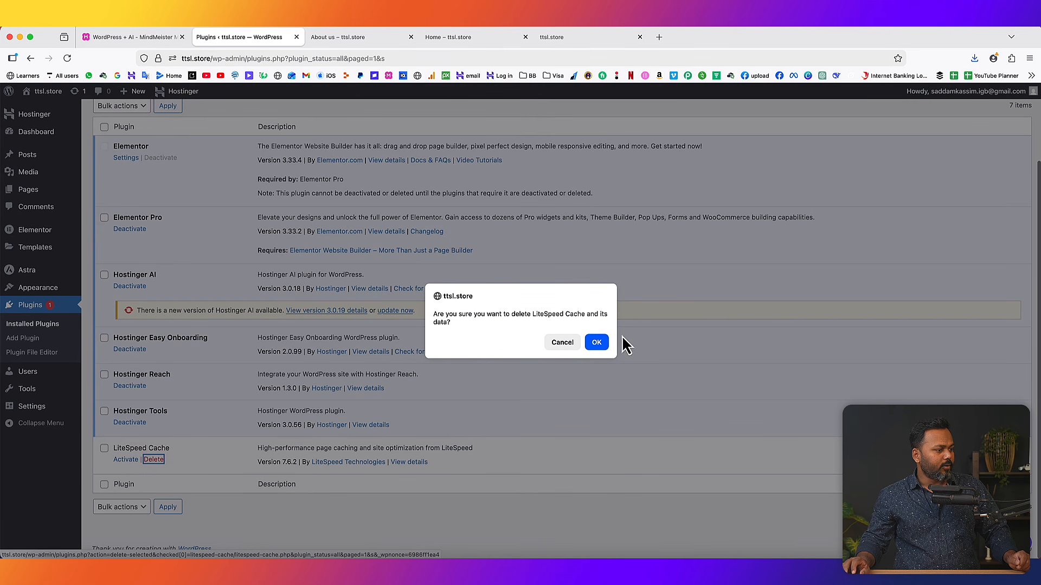
{"action": "left_click", "coordinate": [598, 341]}
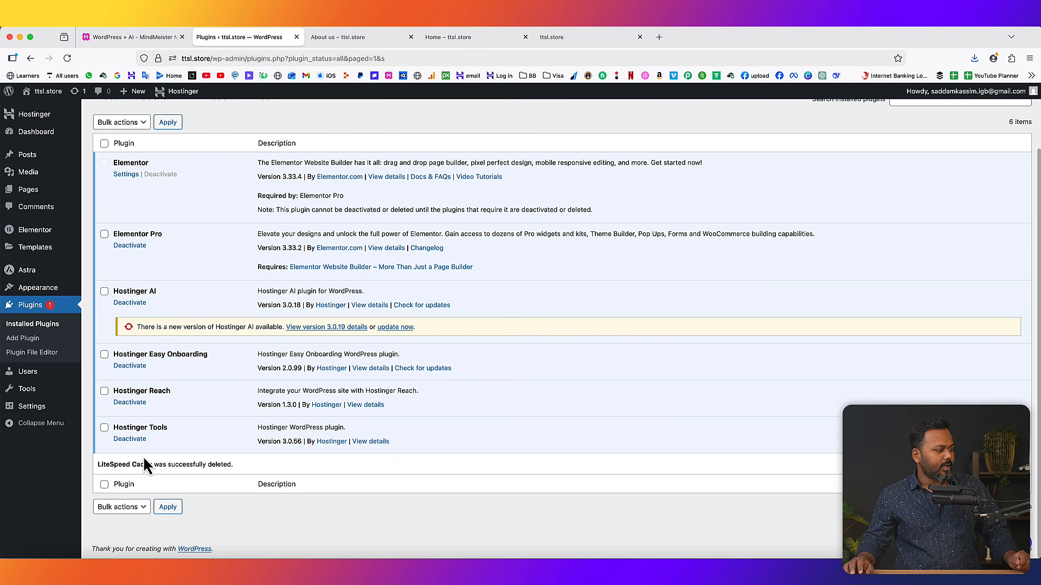
{"action": "mouse_move", "coordinate": [54, 288]}
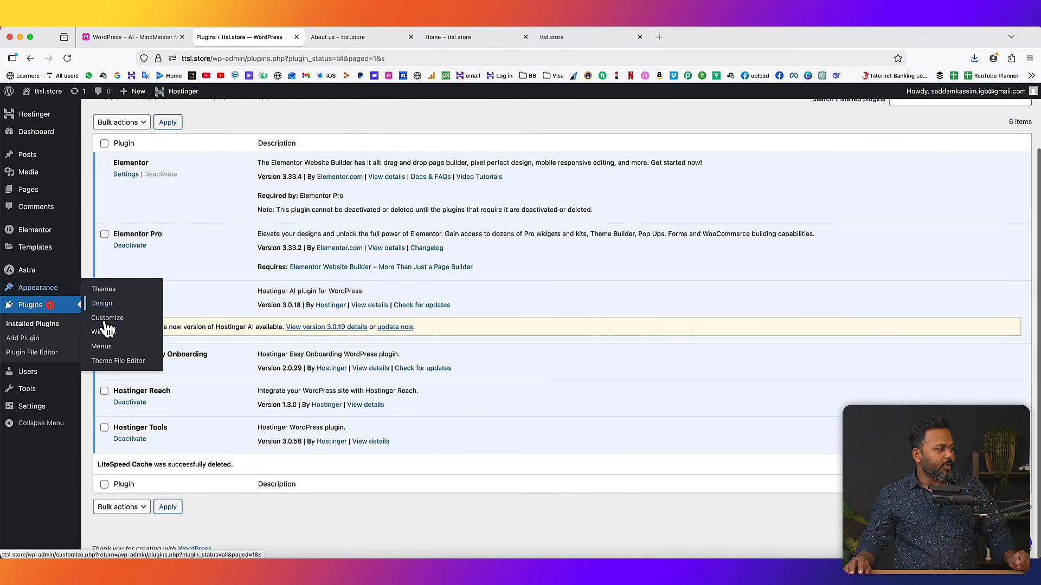
{"action": "left_click", "coordinate": [108, 350]}
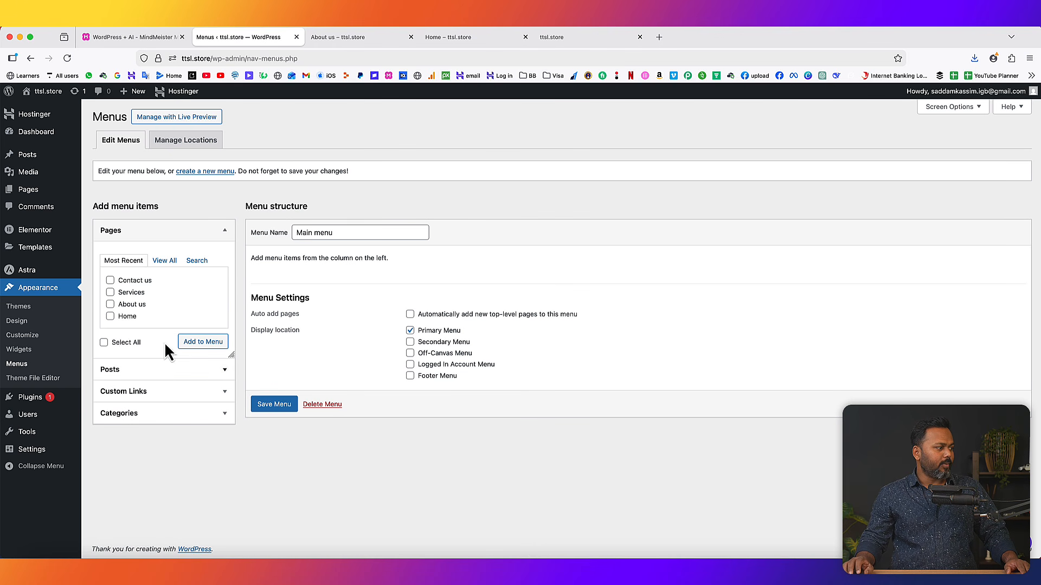
- Add the Home, Contact us, second Home and Services pages to the Main menu
{"action": "left_click", "coordinate": [166, 261]}
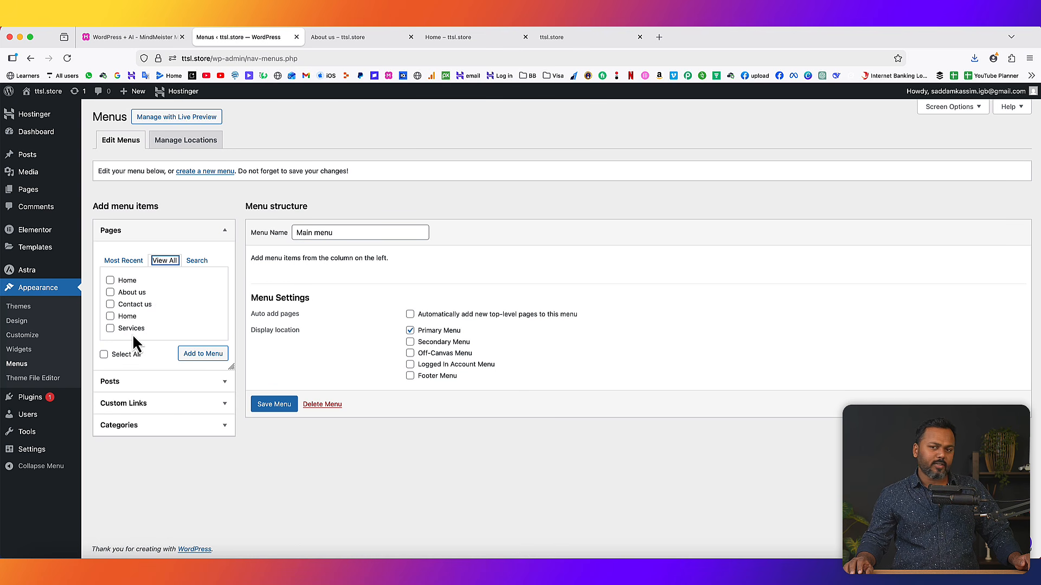
{"action": "left_click", "coordinate": [110, 280]}
{"action": "left_click", "coordinate": [110, 304]}
{"action": "left_click", "coordinate": [110, 316]}
{"action": "left_click", "coordinate": [110, 328]}
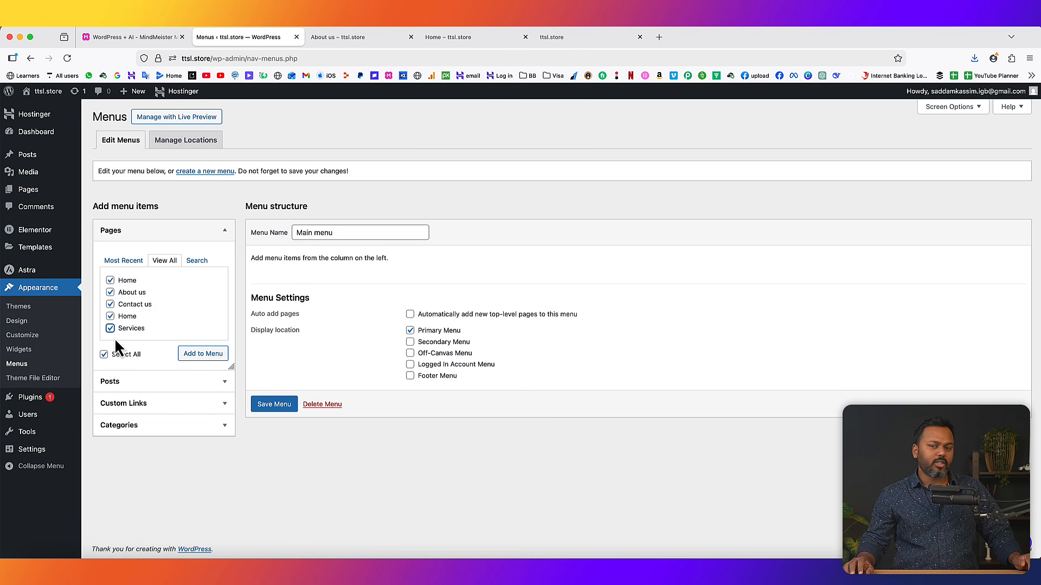
{"action": "left_click", "coordinate": [208, 356]}
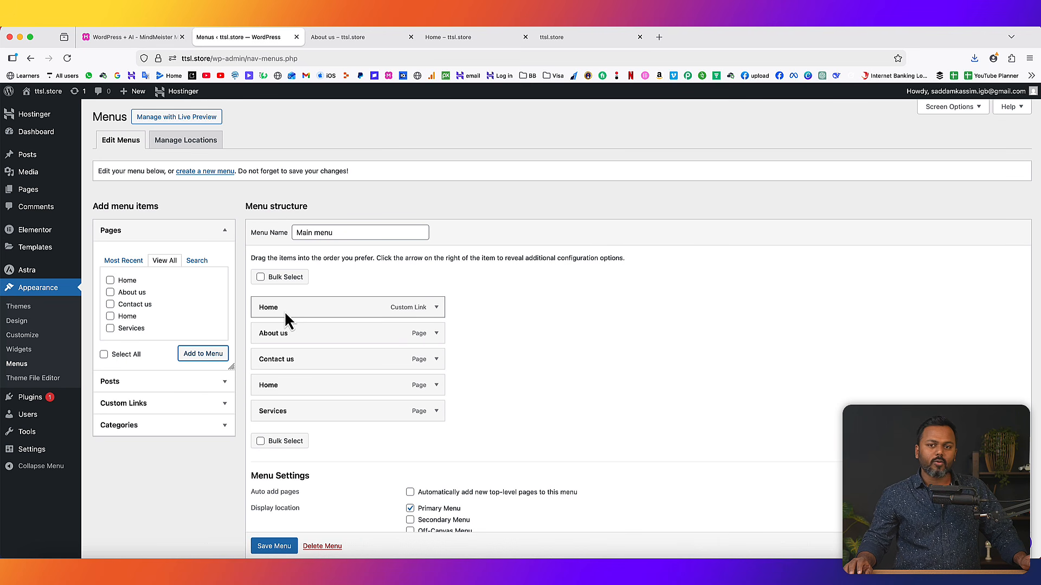
- Remove the Home custom link from the Main menu and save it
{"action": "left_click", "coordinate": [436, 307]}
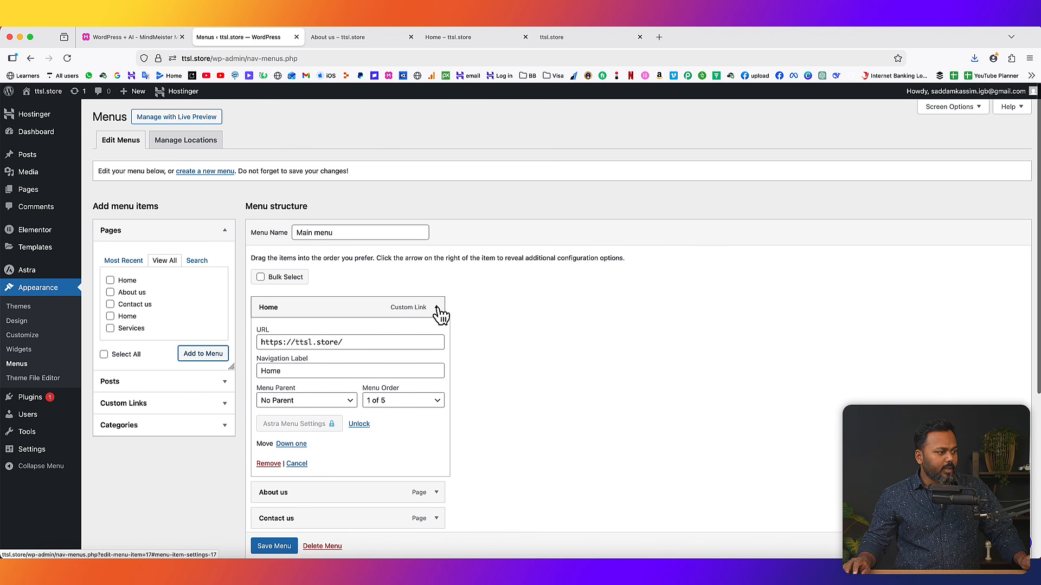
{"action": "left_click", "coordinate": [267, 465]}
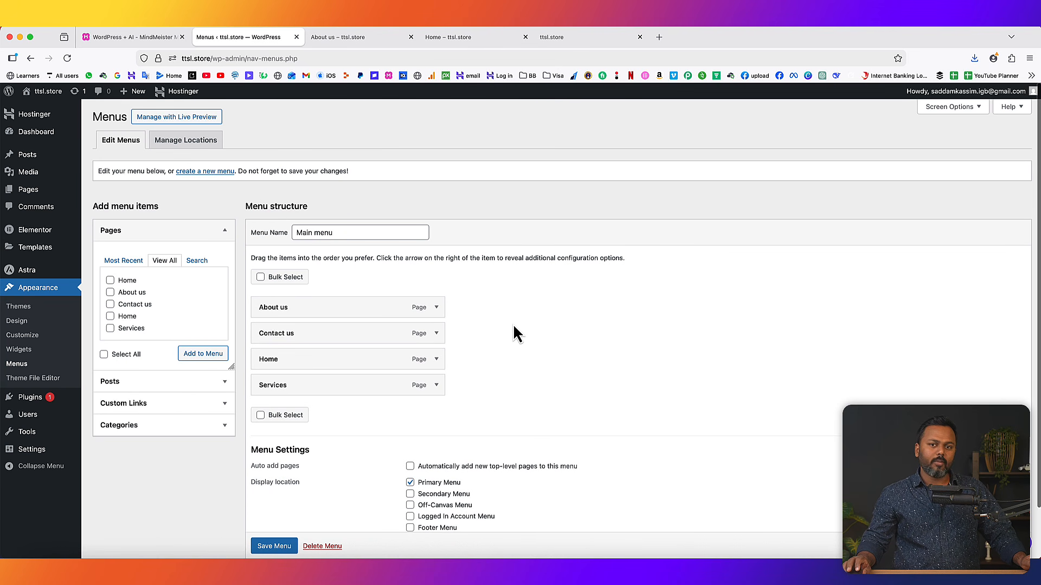
{"action": "left_click", "coordinate": [274, 547]}
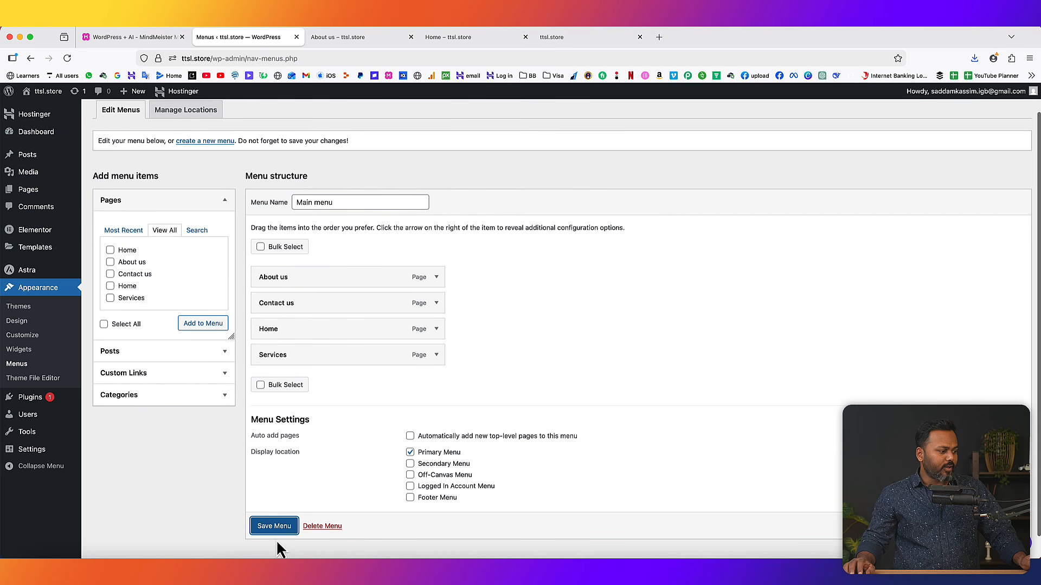
{"action": "left_click_drag", "start_coordinate": [114, 139], "coordinate": [174, 140]}
- Reload the live About us page to check the current header menu
{"action": "left_click", "coordinate": [351, 38]}
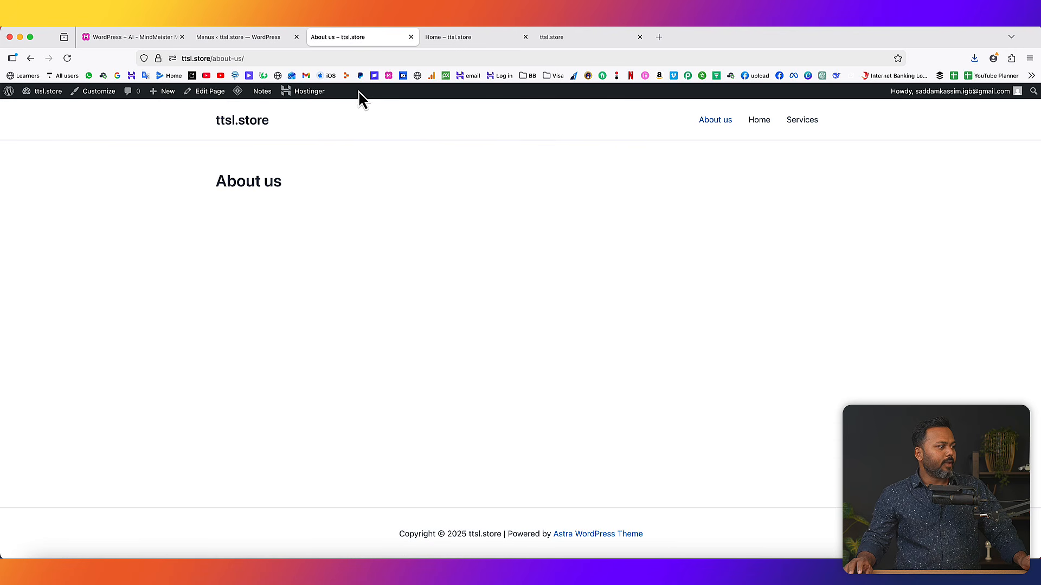
{"action": "left_click", "coordinate": [67, 58]}
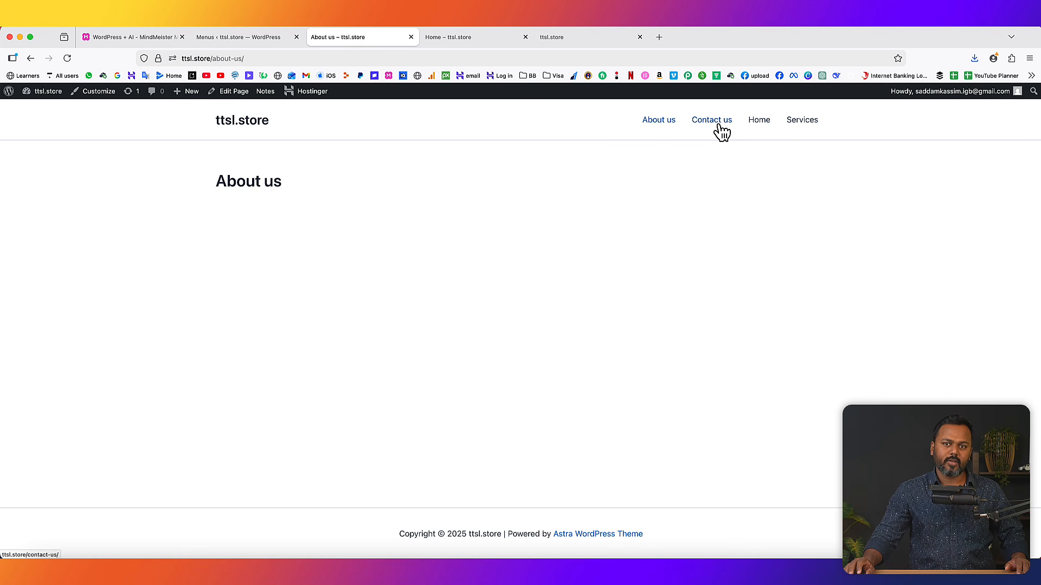
{"action": "left_click", "coordinate": [250, 37]}
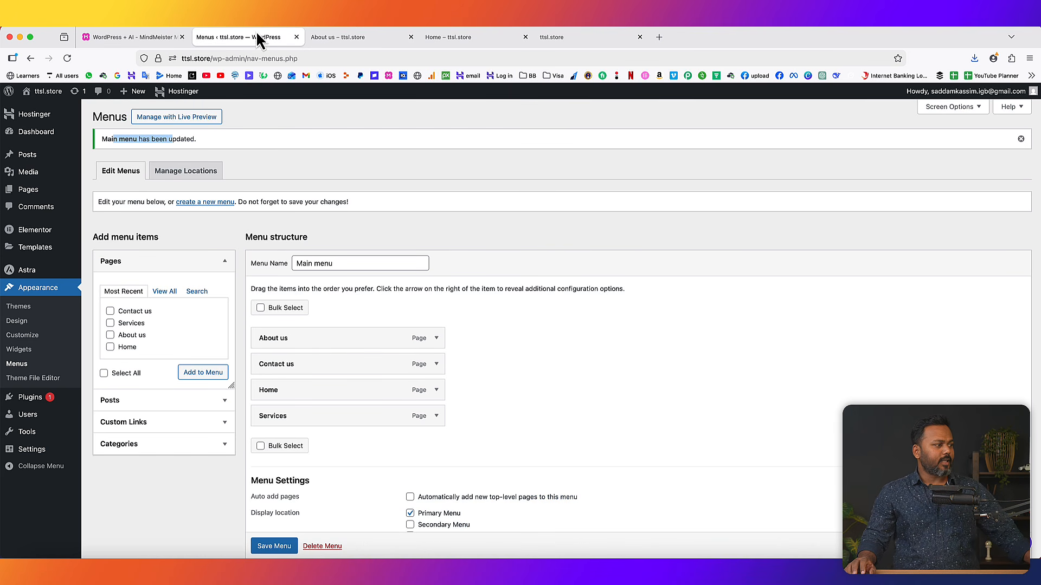
- Move Home to the top and Services above Contact us, then save the menu
{"action": "left_click_drag", "start_coordinate": [293, 395], "coordinate": [297, 335]}
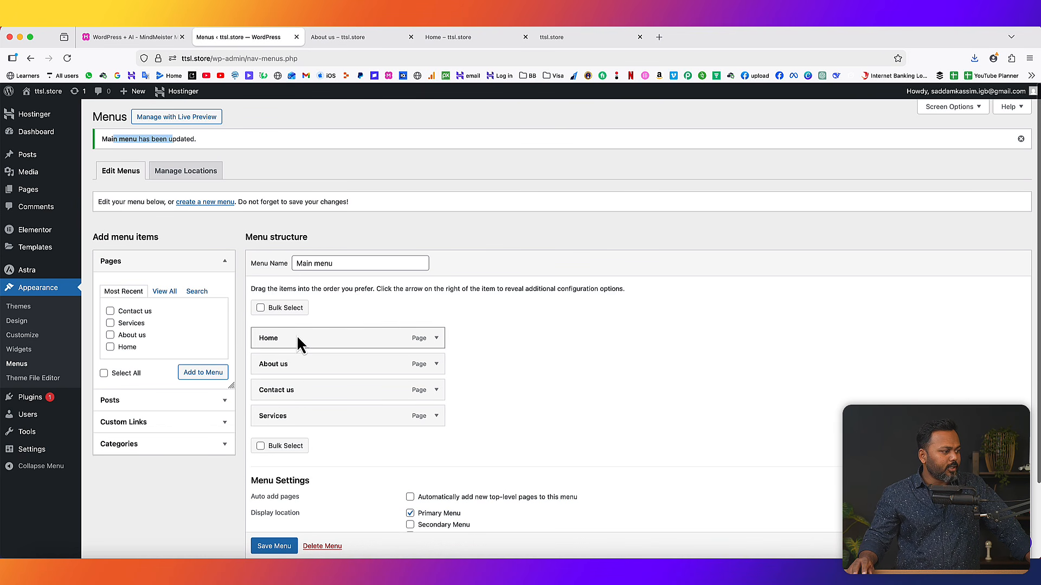
{"action": "scroll", "coordinate": [285, 367], "scroll_direction": "down", "scroll_amount": 1}
{"action": "left_click_drag", "start_coordinate": [279, 419], "coordinate": [278, 389]}
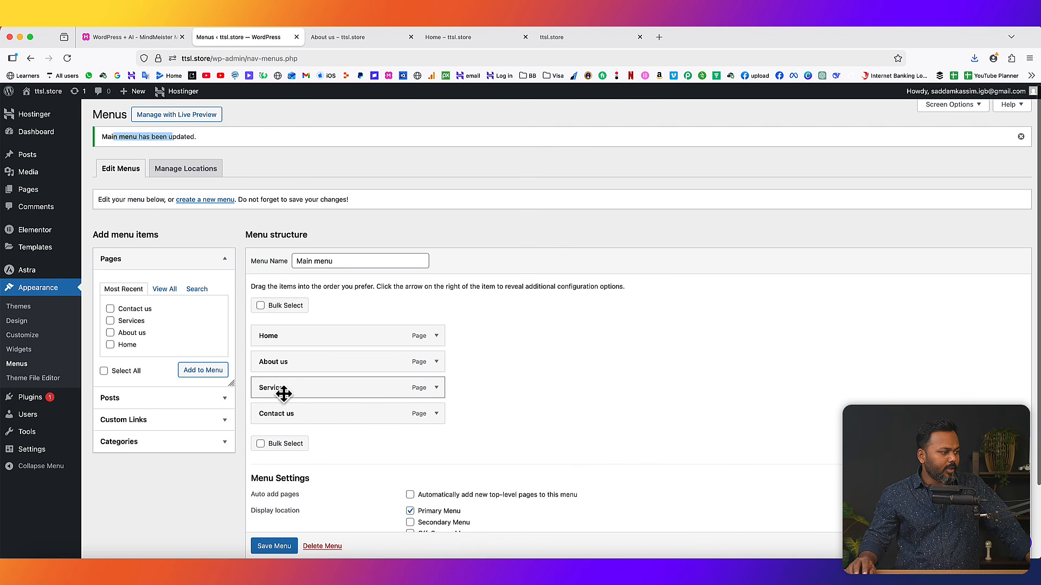
{"action": "left_click", "coordinate": [274, 544]}
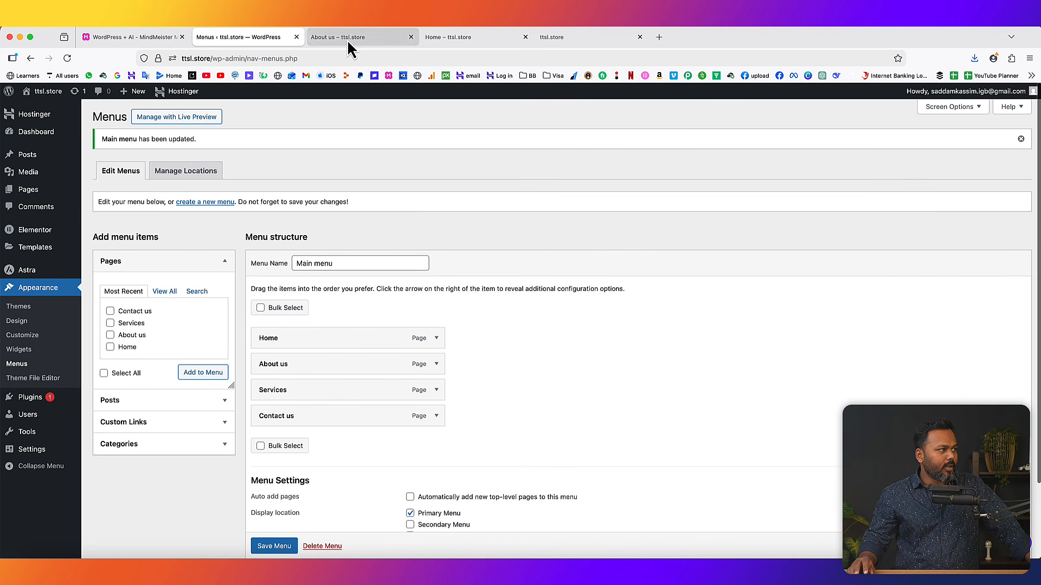
- Reload the live About us page to confirm the header reads Home, About us, Services, Contact us
{"action": "left_click", "coordinate": [347, 40]}
{"action": "left_click", "coordinate": [68, 58]}
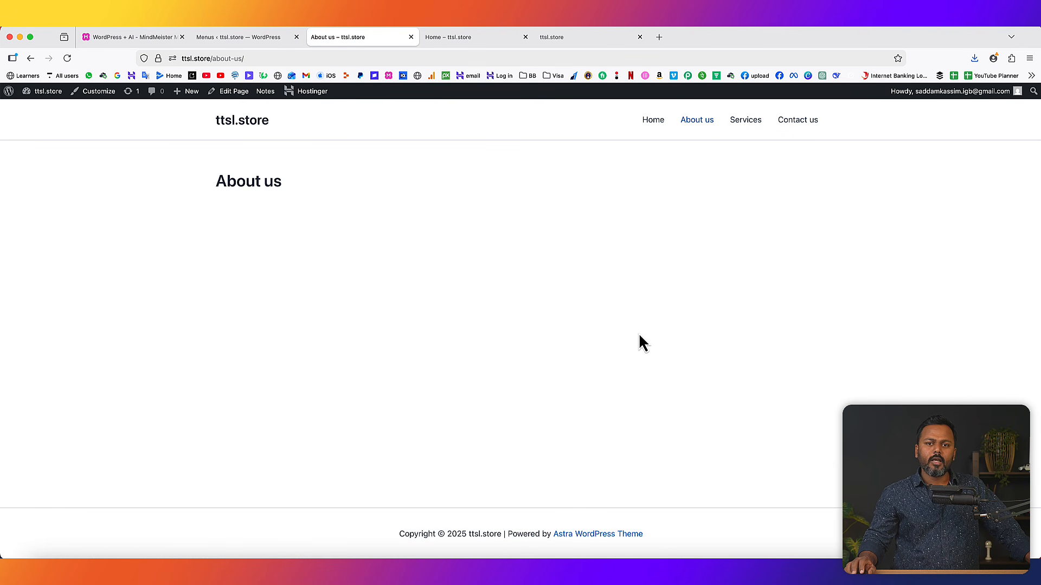
{"action": "left_click", "coordinate": [132, 37]}
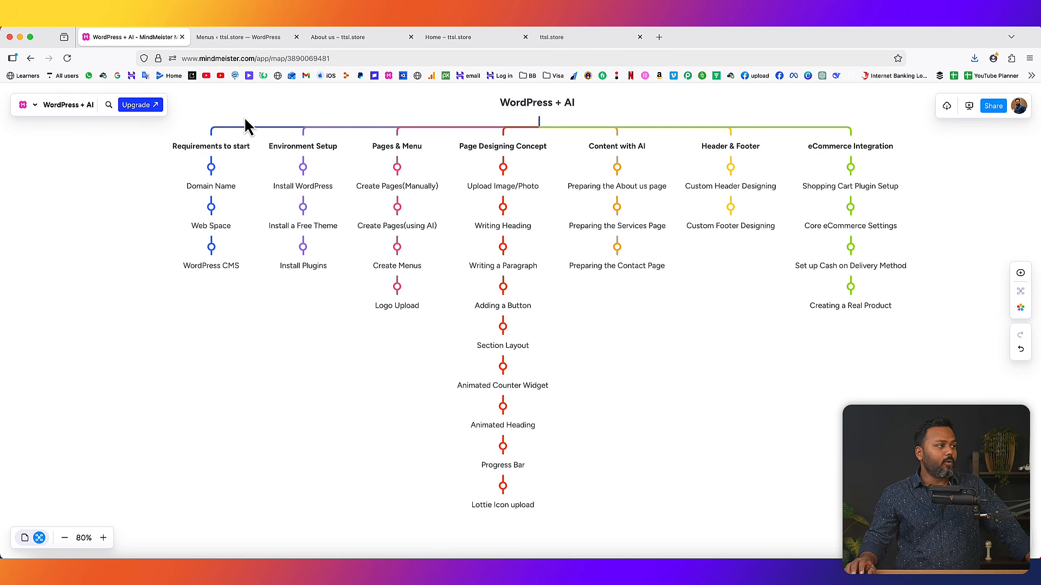
{"action": "left_click", "coordinate": [327, 38]}
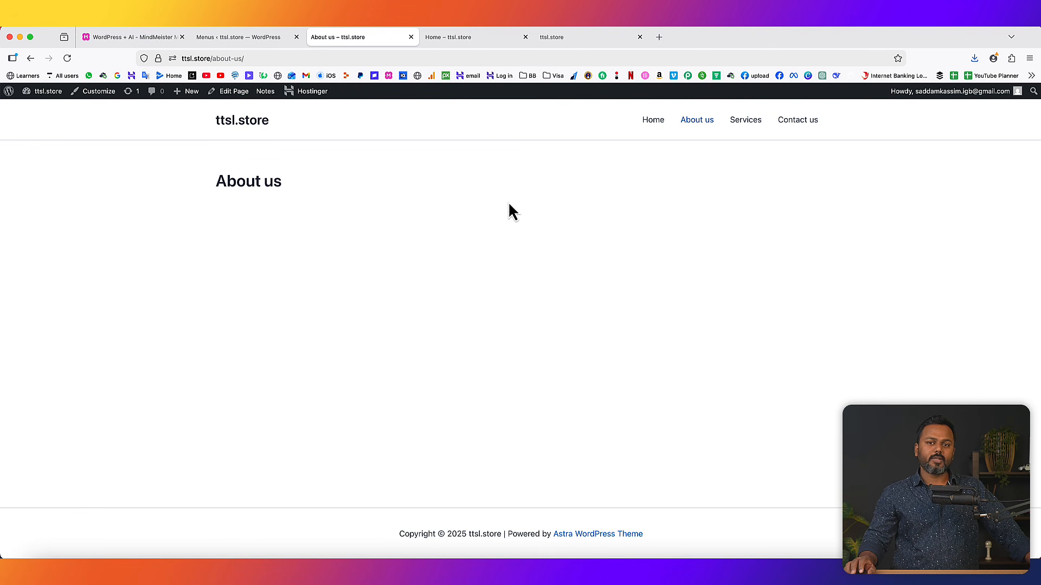
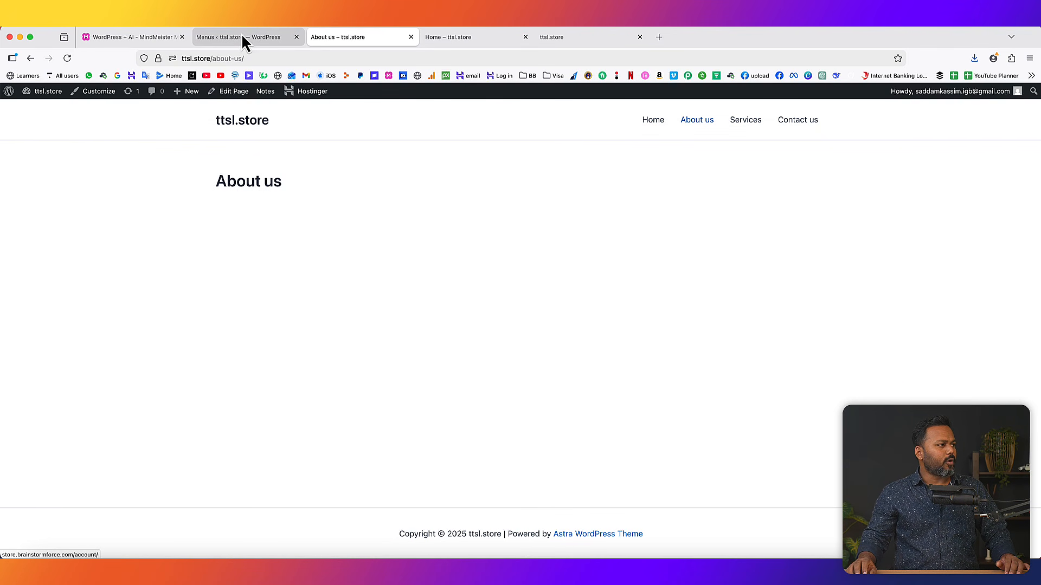
- Go from the Menus admin page to Appearance > Customize for the ttsl.store Astra theme
{"action": "left_click", "coordinate": [242, 37]}
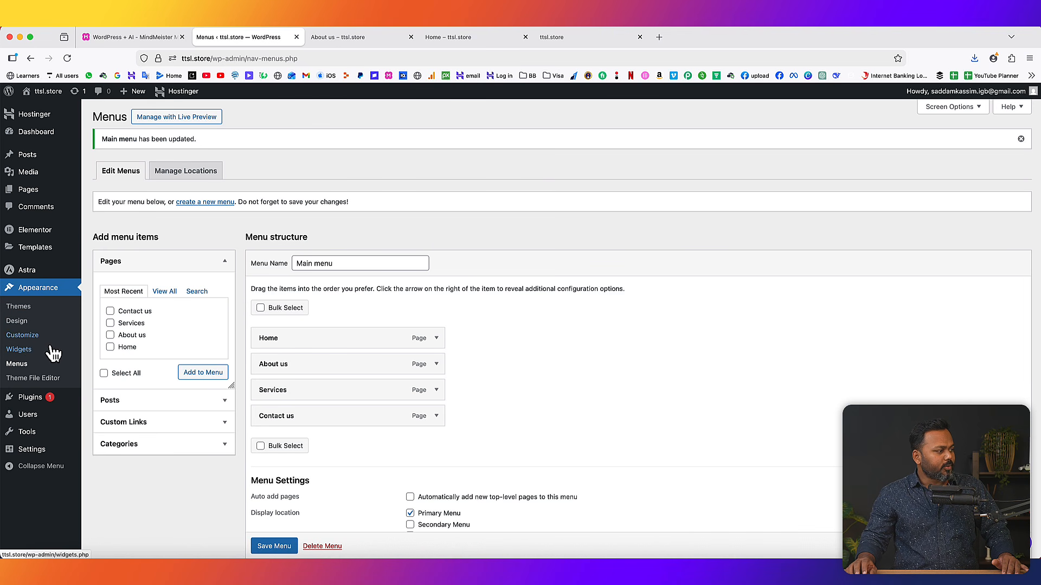
{"action": "left_click", "coordinate": [31, 341]}
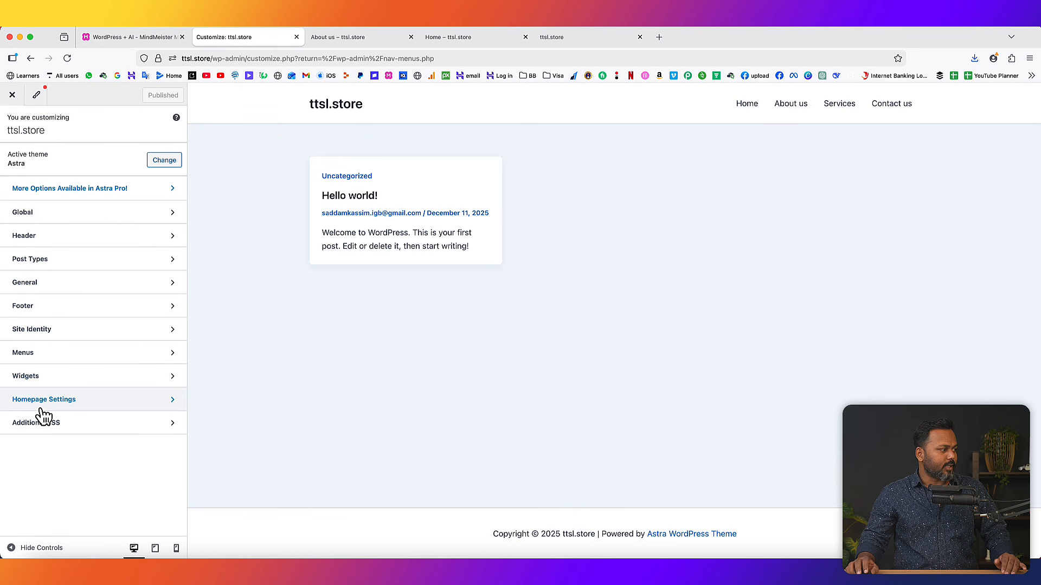
- Start choosing a logo under Header > Site Title & Logo, noting the suggested 180 px width
{"action": "left_click", "coordinate": [66, 243]}
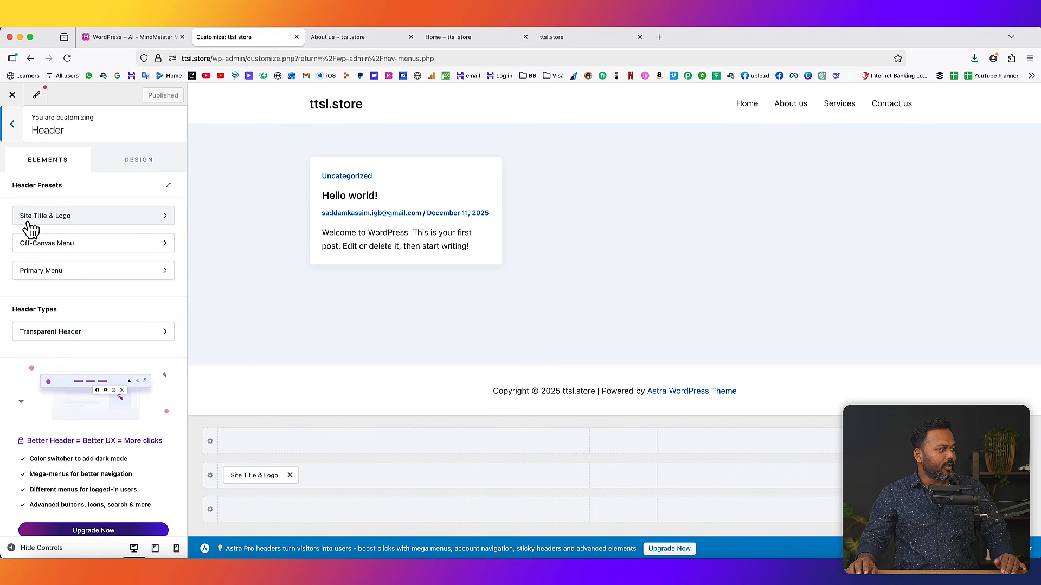
{"action": "left_click", "coordinate": [94, 219]}
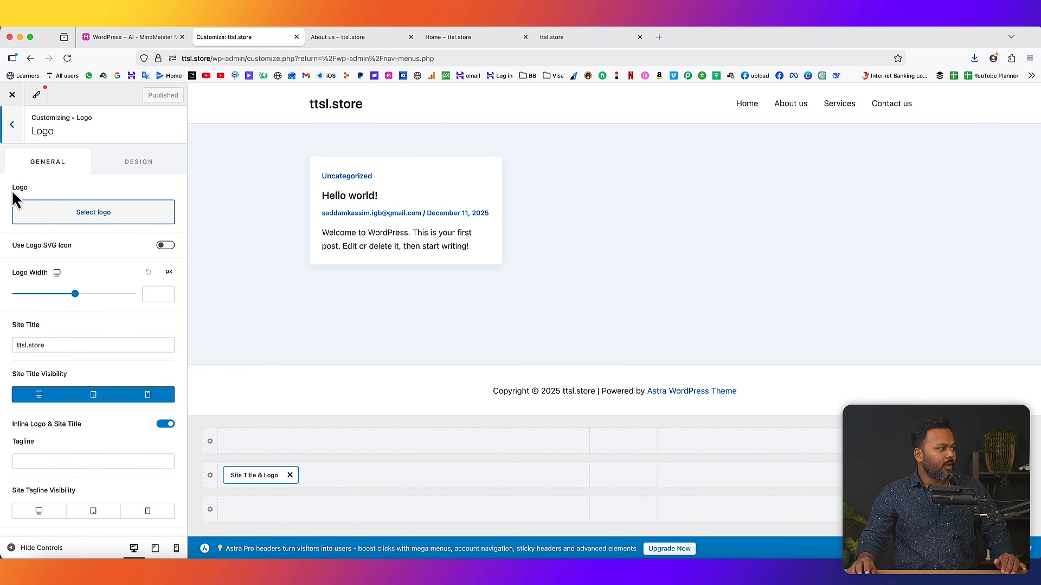
{"action": "left_click", "coordinate": [96, 216]}
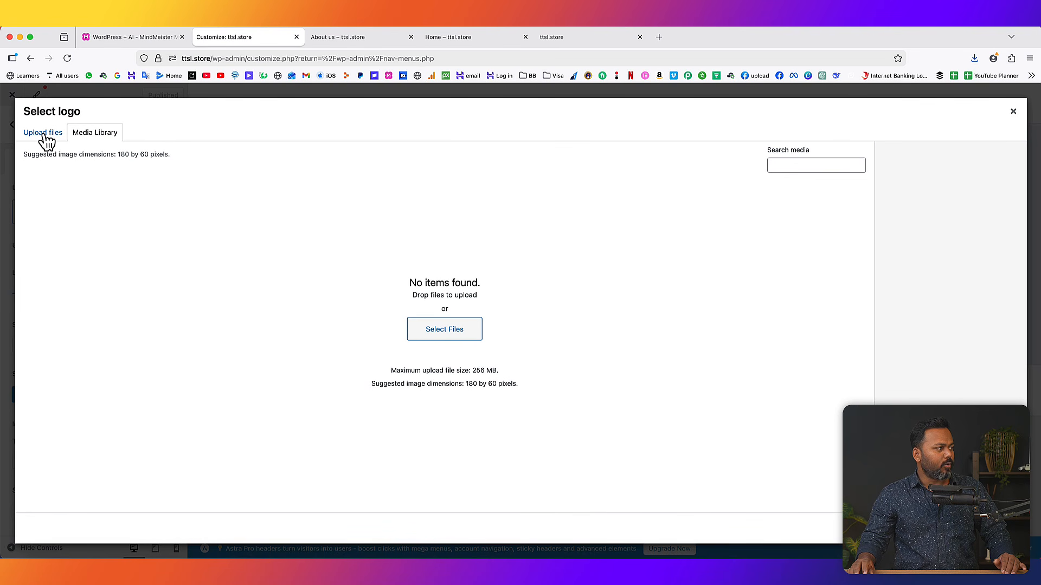
{"action": "left_click", "coordinate": [44, 134]}
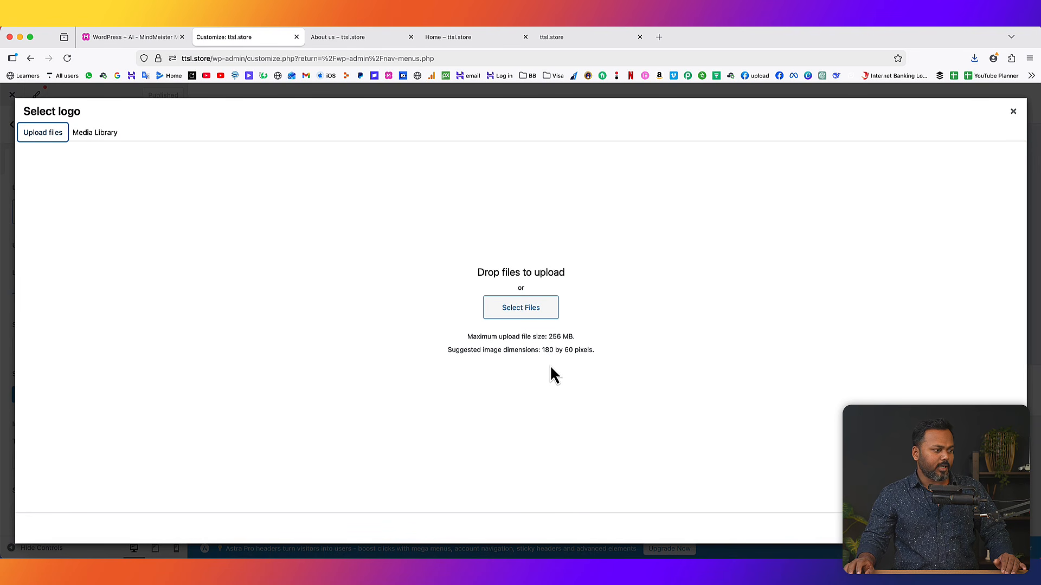
{"action": "left_click", "coordinate": [542, 351]}
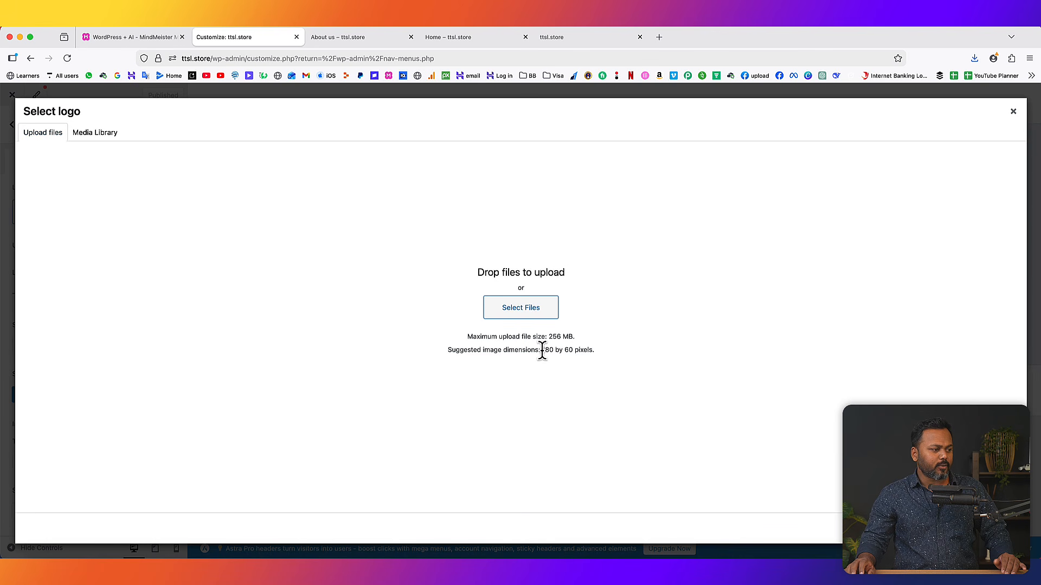
{"action": "left_click_drag", "start_coordinate": [552, 350], "coordinate": [554, 350]}
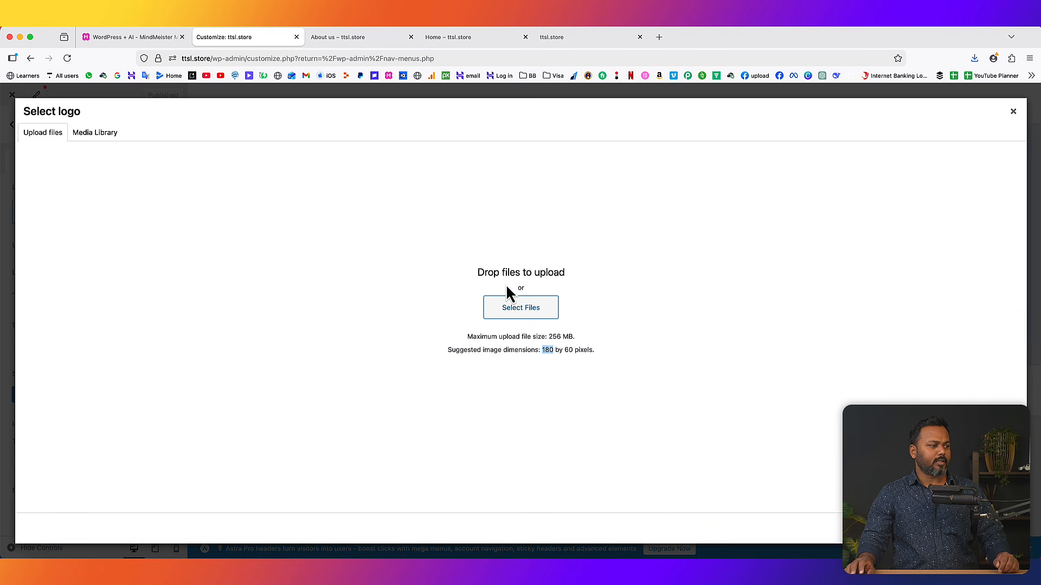
- Upload the WEB ROCKET image from the Desktop and set it as the logo without cropping
{"action": "left_click", "coordinate": [533, 308]}
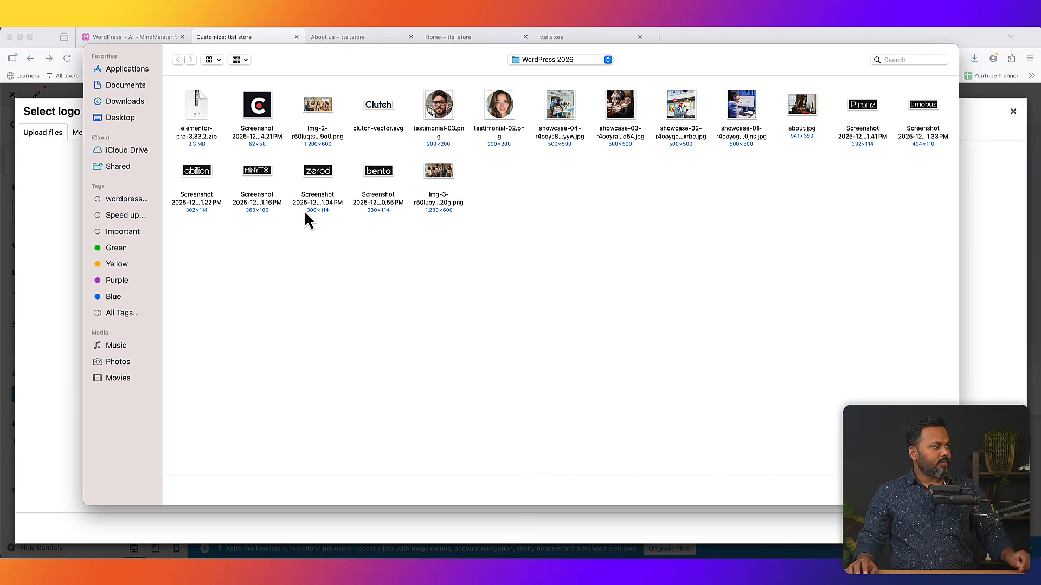
{"action": "left_click", "coordinate": [121, 126]}
{"action": "double_click", "coordinate": [192, 108]}
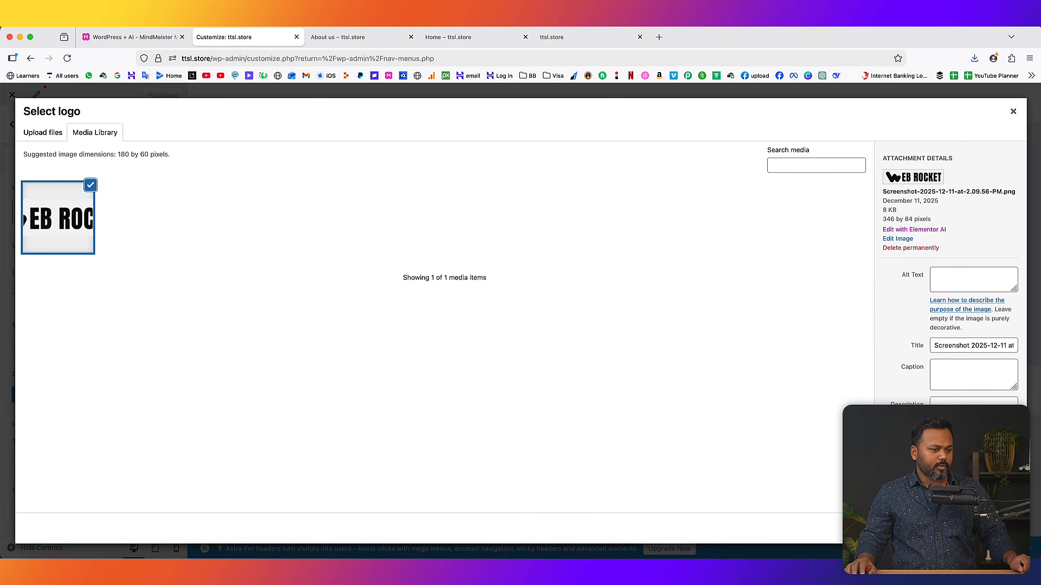
{"action": "left_click", "coordinate": [997, 529]}
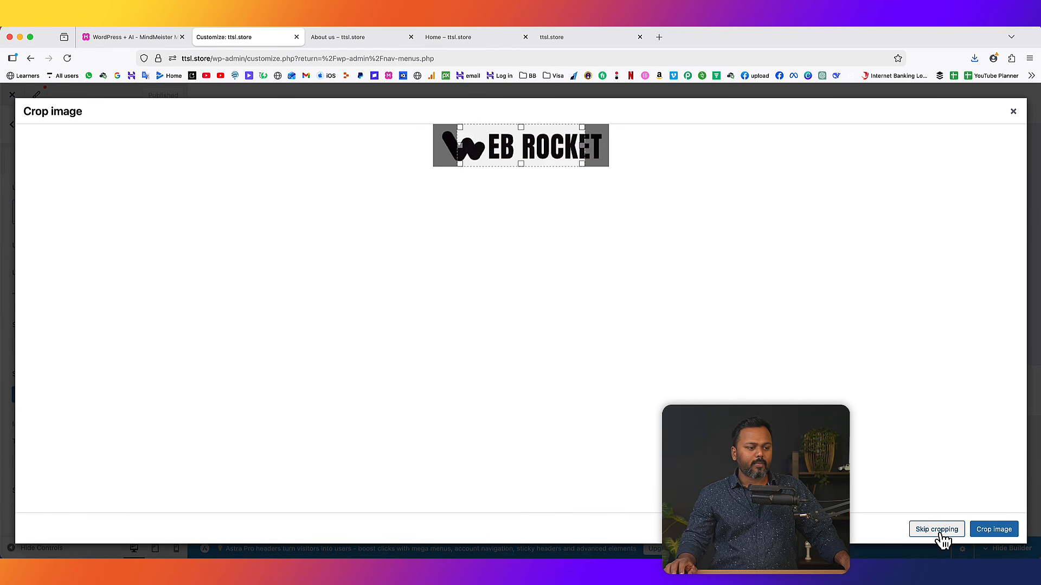
{"action": "left_click", "coordinate": [941, 535]}
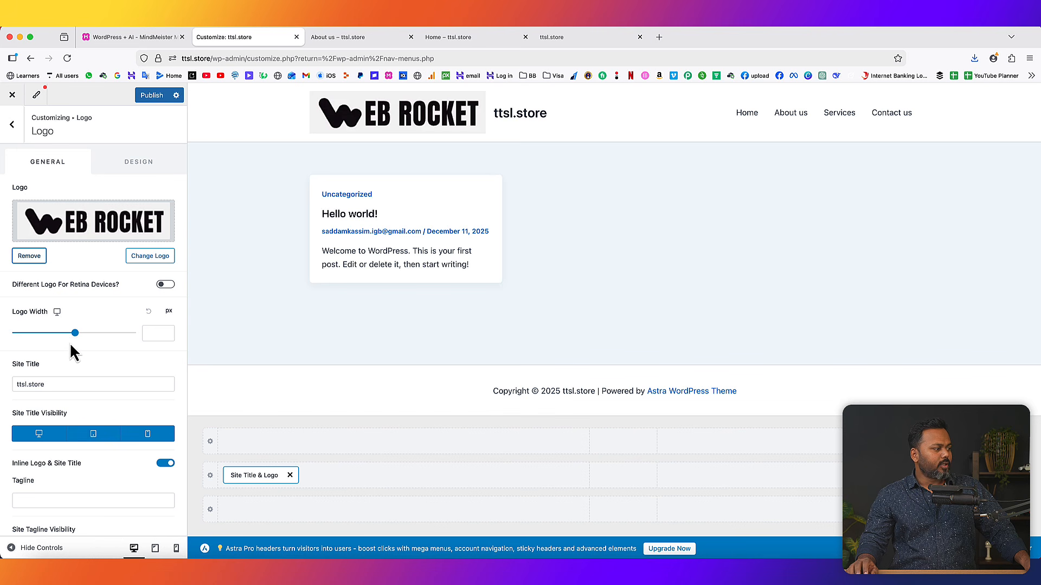
- Set the header logo width to 143 px
{"action": "left_click_drag", "start_coordinate": [75, 333], "coordinate": [43, 334]}
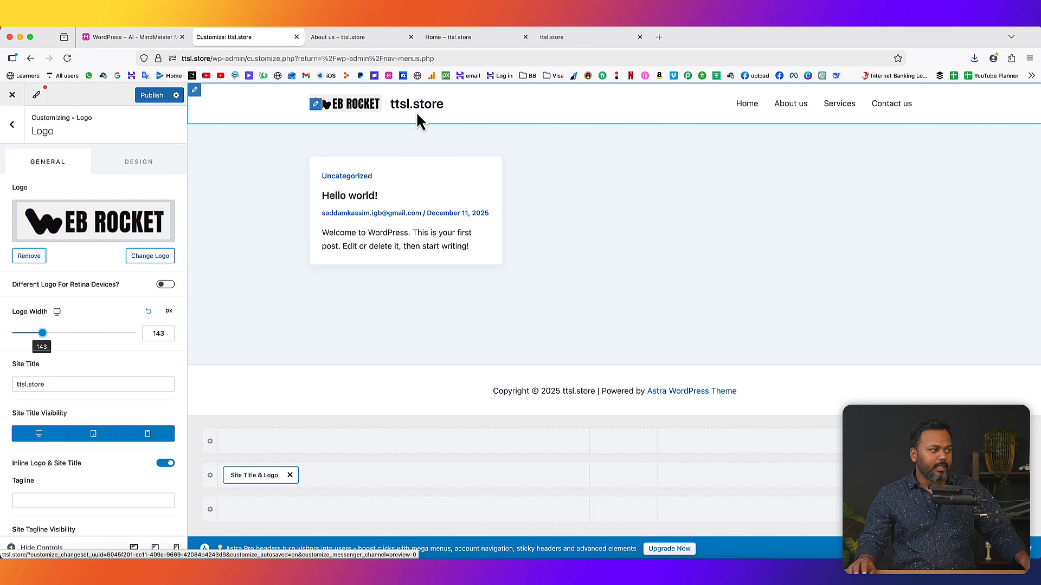
{"action": "scroll", "coordinate": [113, 371], "scroll_direction": "down", "scroll_amount": 3}
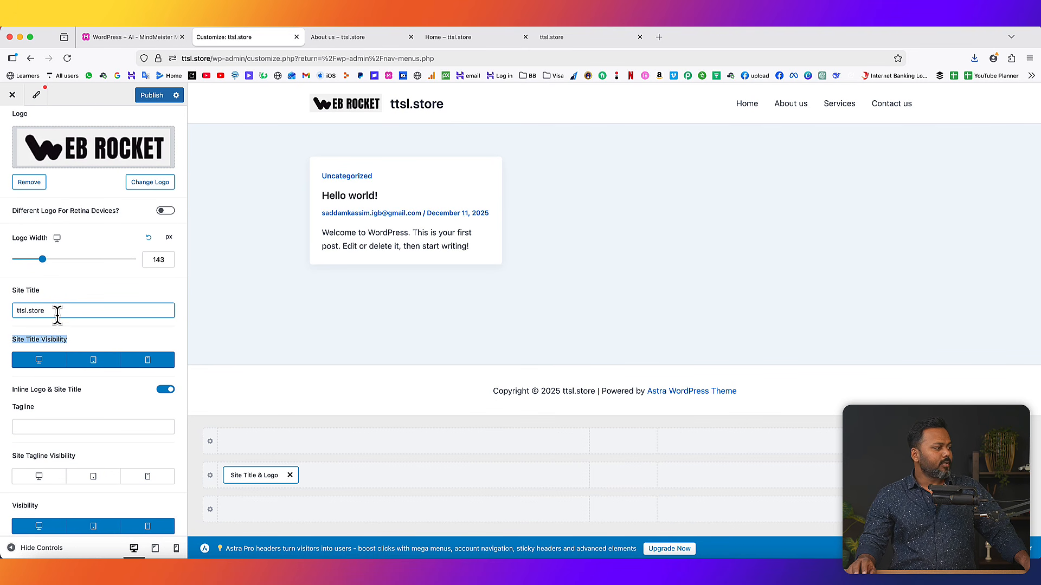
{"action": "left_click_drag", "start_coordinate": [56, 312], "coordinate": [23, 313]}
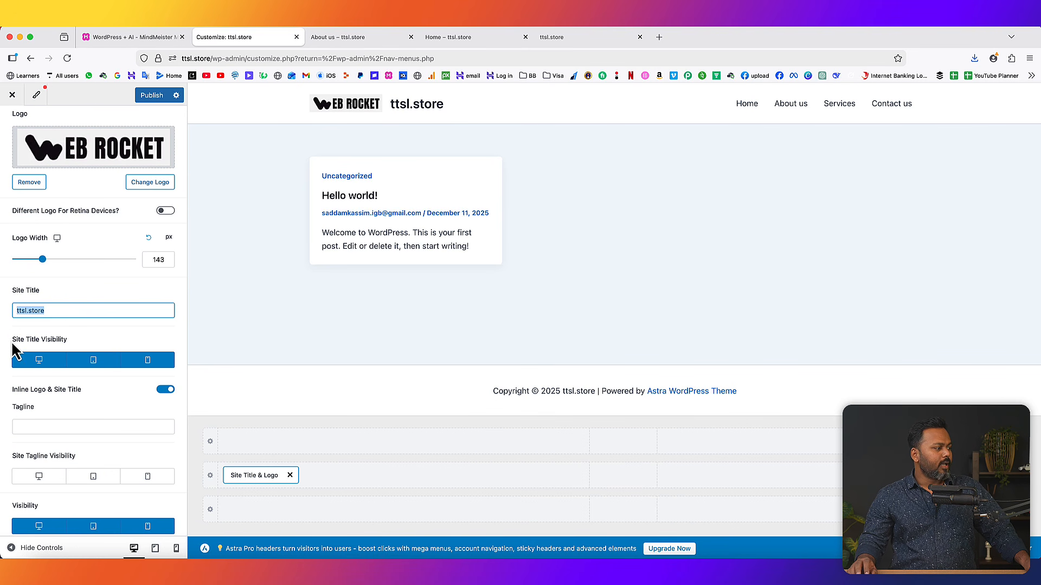
{"action": "left_click_drag", "start_coordinate": [15, 351], "coordinate": [61, 339]}
{"action": "left_click", "coordinate": [91, 346]}
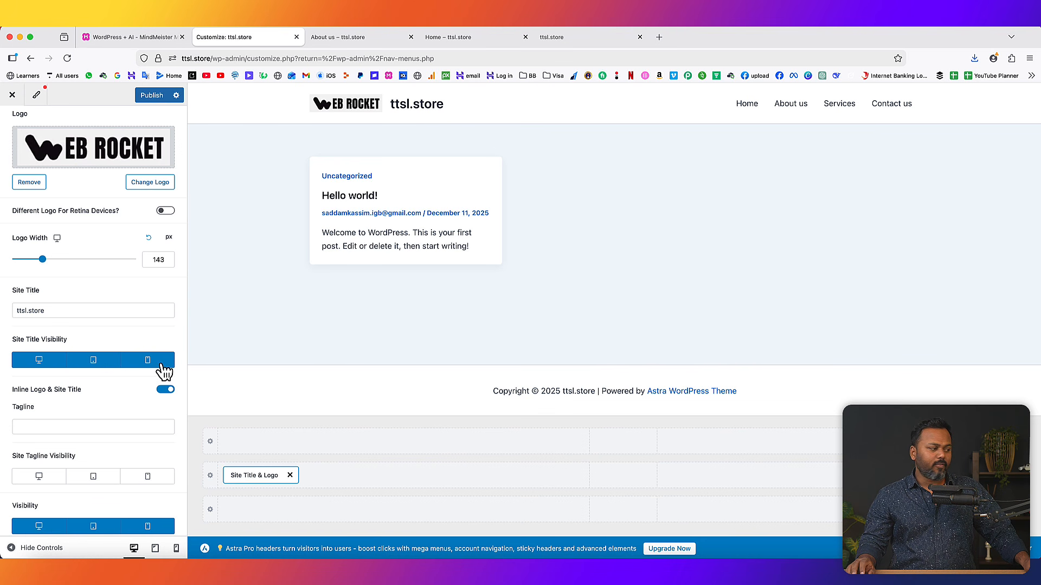
- Hide the site title on desktop, tablet and mobile, then reload the About us page to check
{"action": "left_click", "coordinate": [58, 362]}
{"action": "left_click", "coordinate": [93, 362]}
{"action": "left_click", "coordinate": [142, 362]}
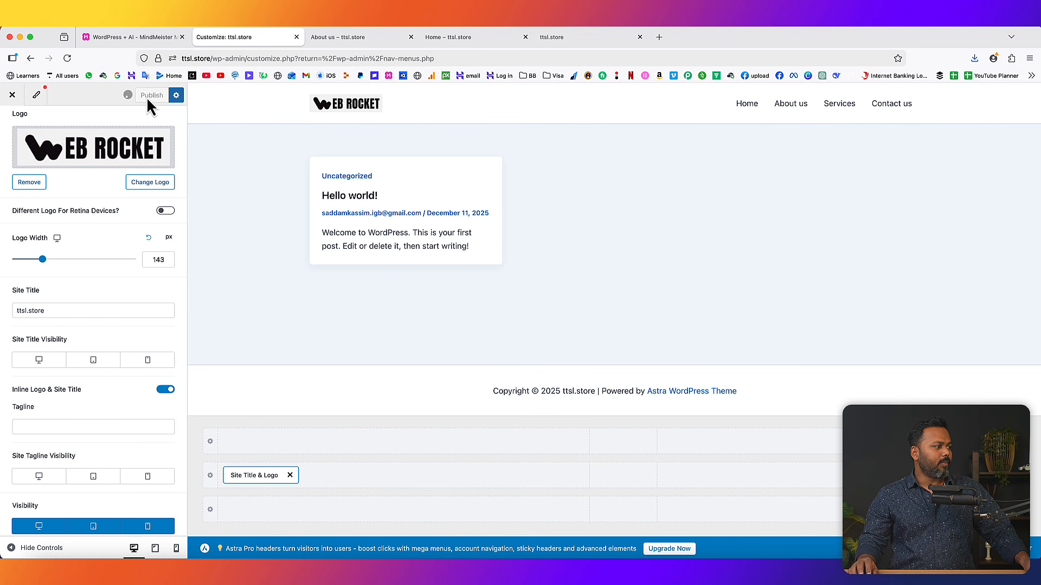
{"action": "left_click", "coordinate": [333, 38]}
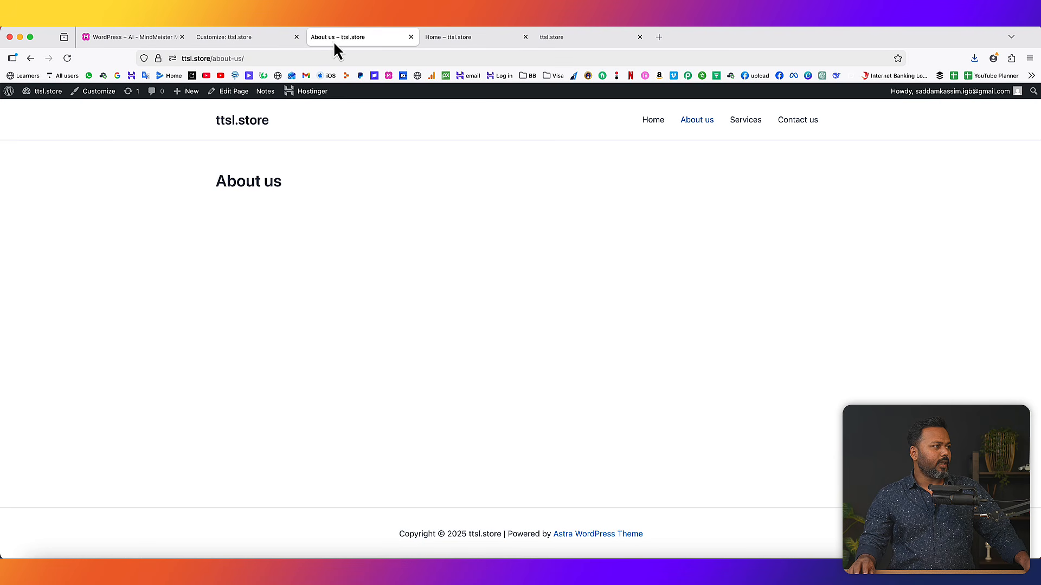
{"action": "left_click", "coordinate": [67, 58]}
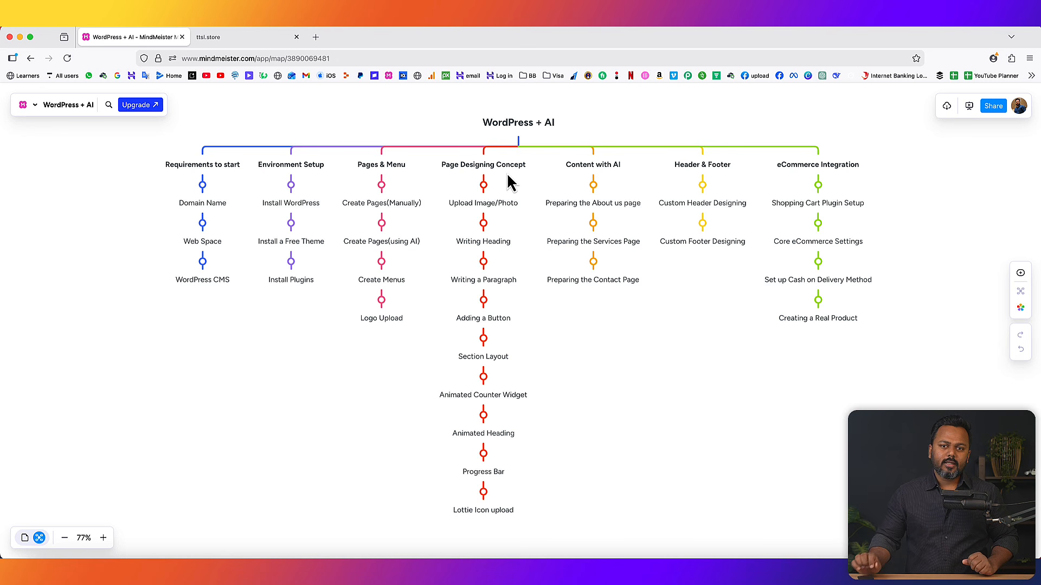
- Switch from the MindMeister map to the ttsl.store blog page showing the WEB ROCKET logo
{"action": "left_click", "coordinate": [239, 40]}
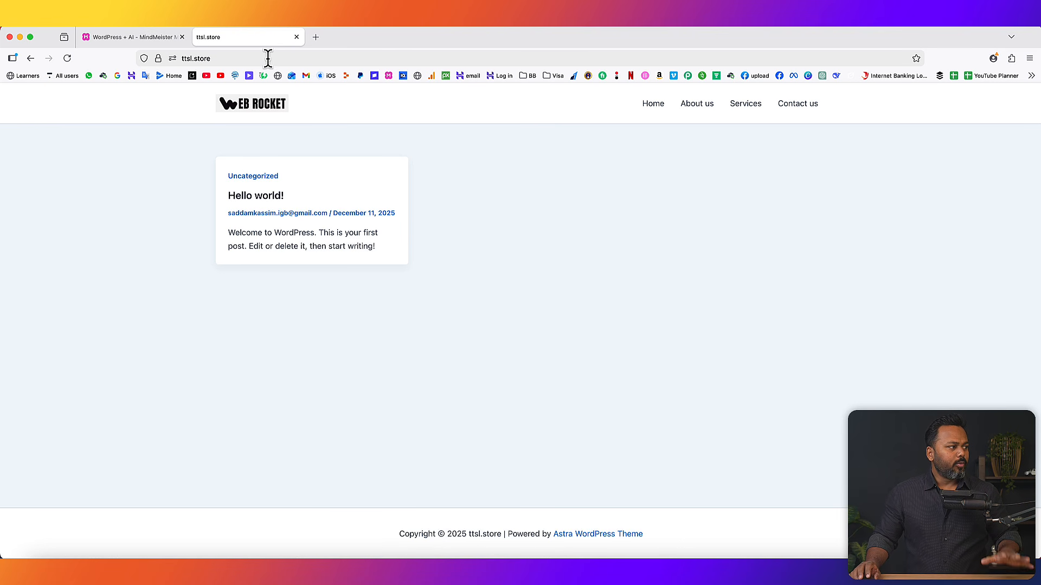
- Go to ttsl.store/wp-admin and log into the WordPress Dashboard
{"action": "left_click", "coordinate": [237, 58]}
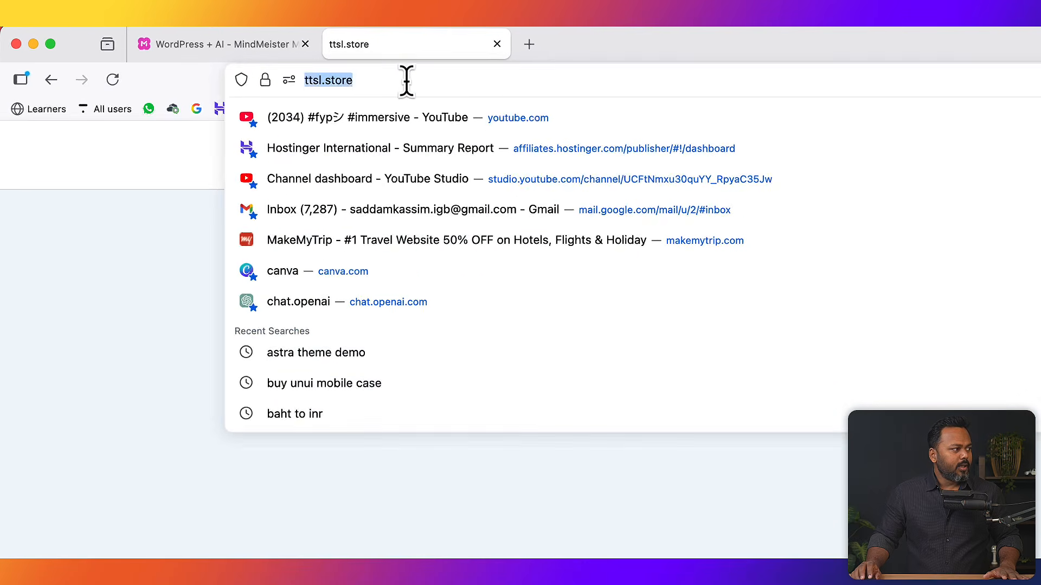
{"action": "left_click", "coordinate": [238, 58]}
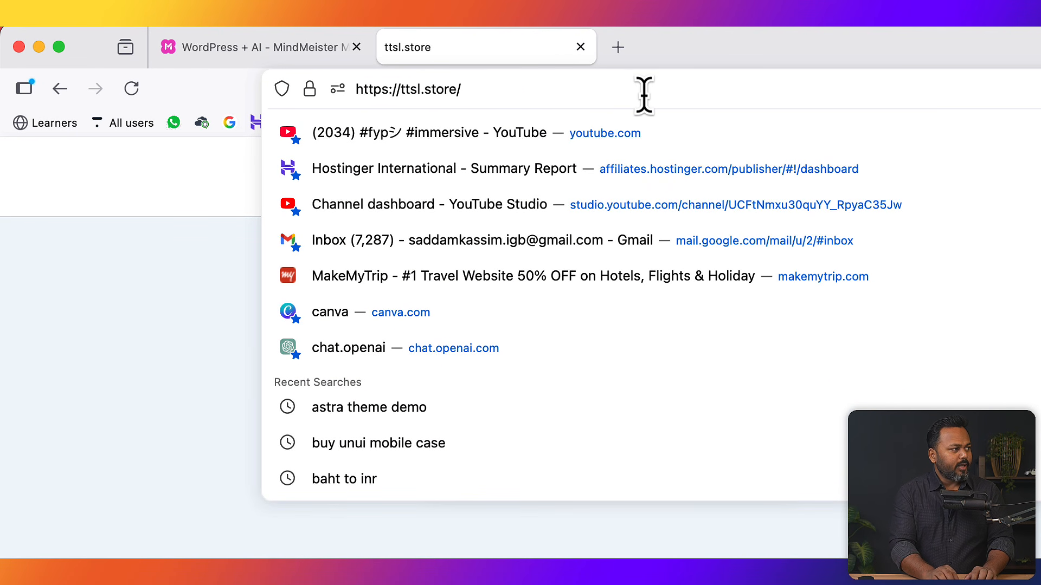
{"action": "type", "text": "wp-a"}
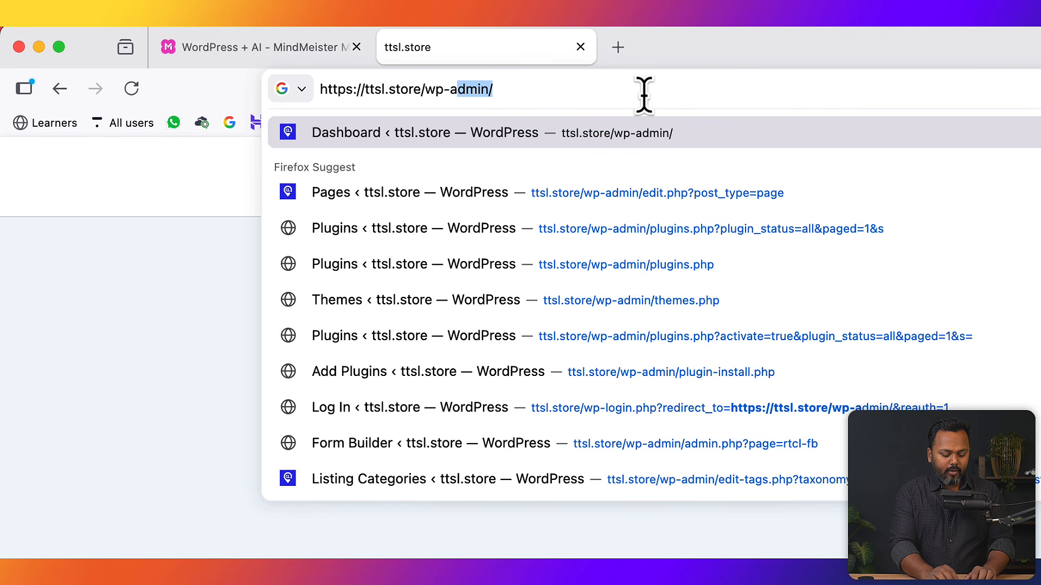
{"action": "type", "text": "dmin"}
{"action": "key", "text": "BackSpace"}
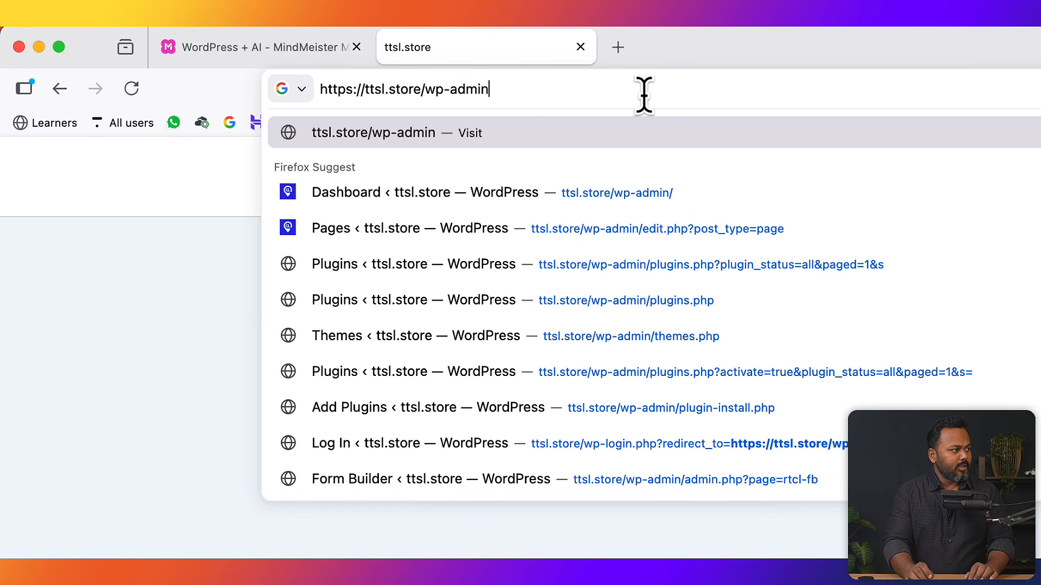
{"action": "key", "text": "Return"}
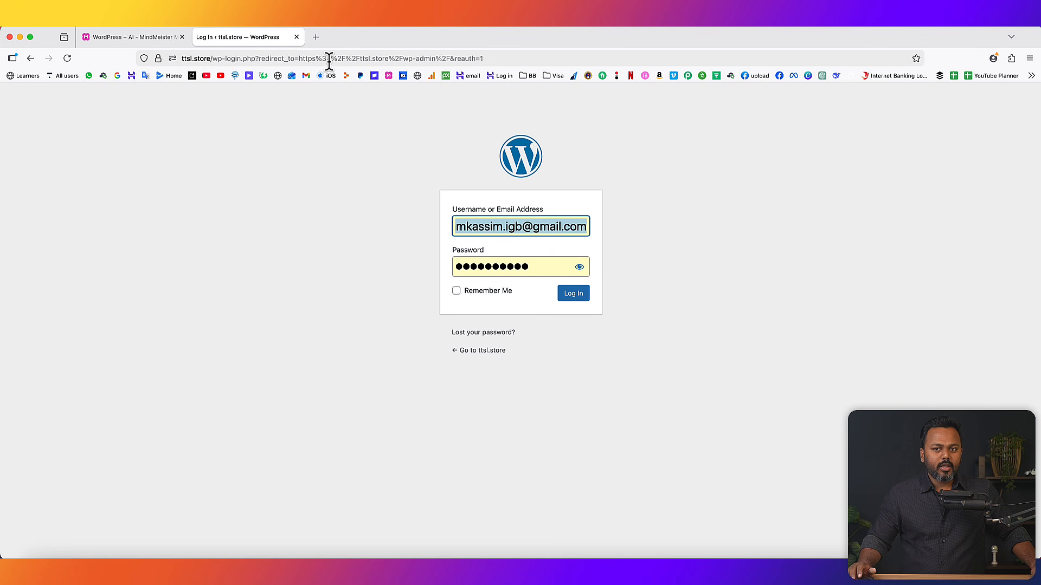
{"action": "left_click", "coordinate": [561, 296]}
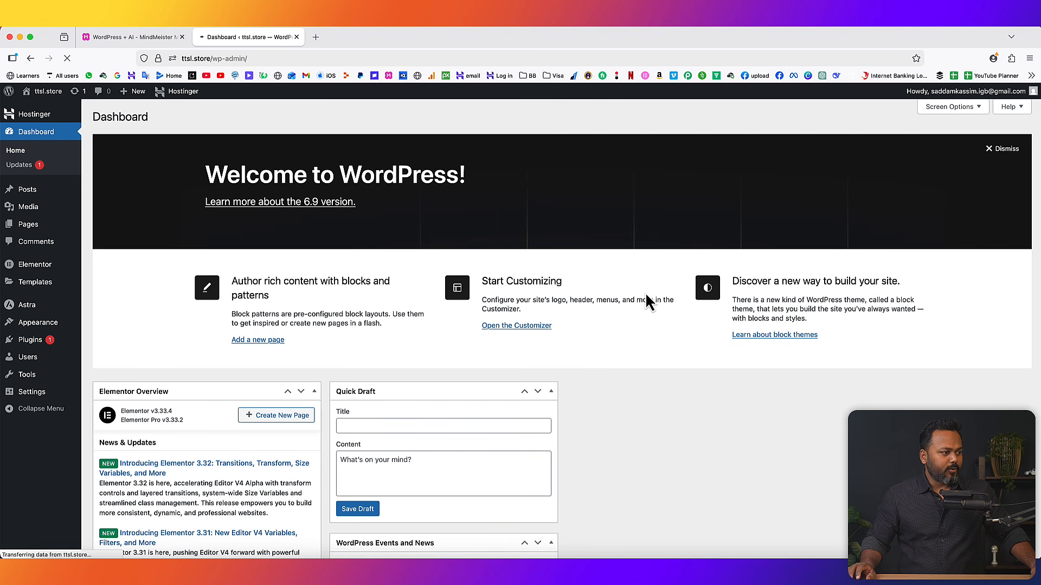
- Open the live site from Visit Site in a new tab, view it, then return to the Dashboard
{"action": "mouse_move", "coordinate": [49, 103]}
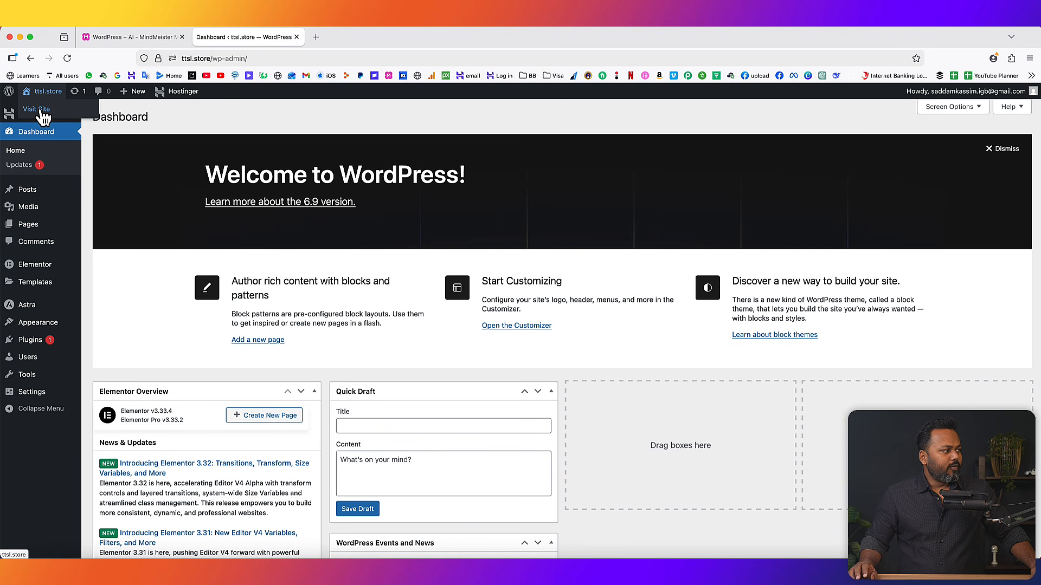
{"action": "right_click", "coordinate": [39, 108]}
{"action": "left_click", "coordinate": [71, 112]}
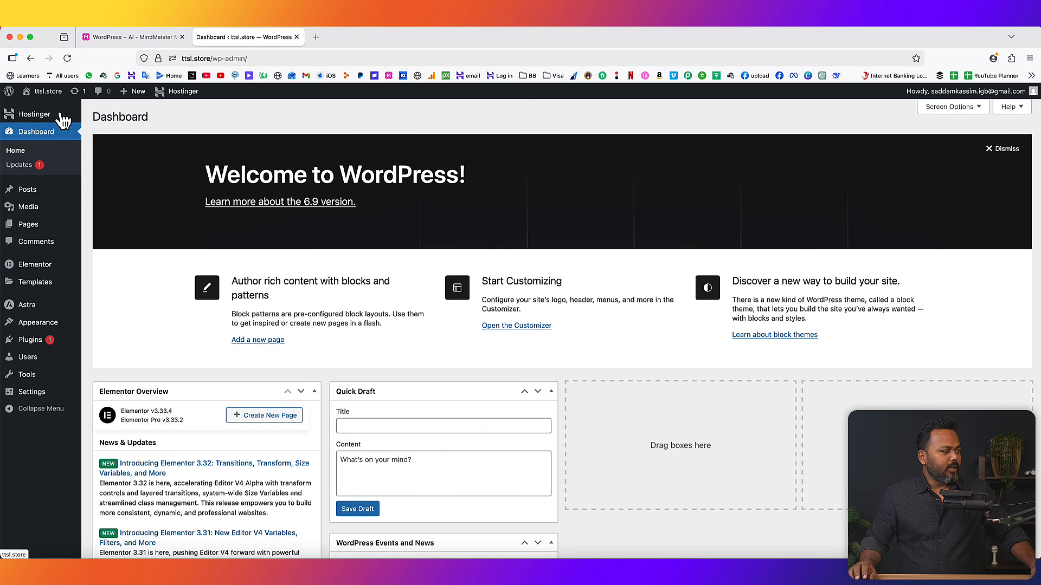
{"action": "left_click", "coordinate": [349, 36]}
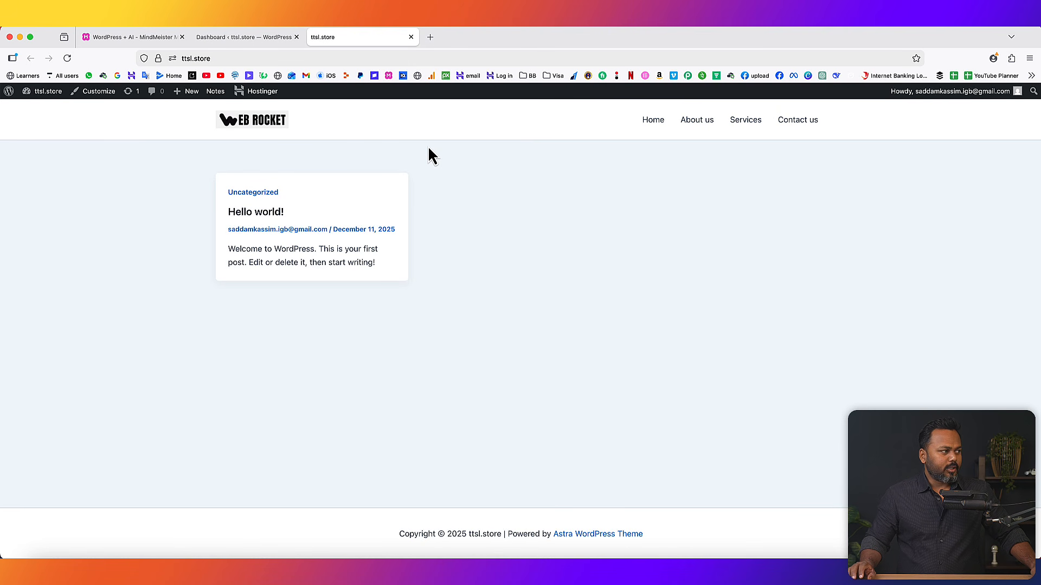
{"action": "left_click", "coordinate": [249, 38]}
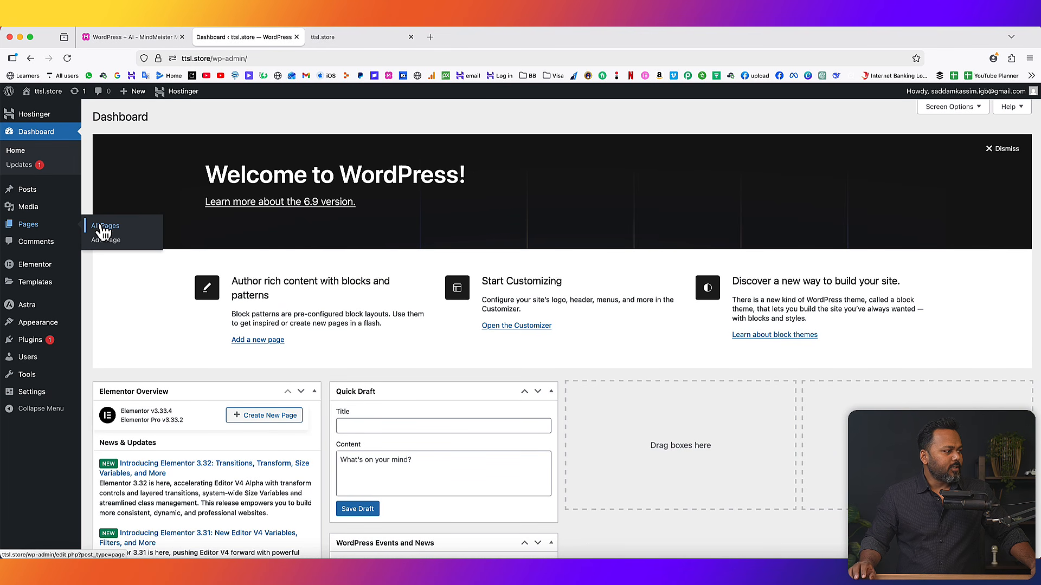
- Open the Home page for editing from All Pages and compare it with the live Home page
{"action": "left_click", "coordinate": [100, 224]}
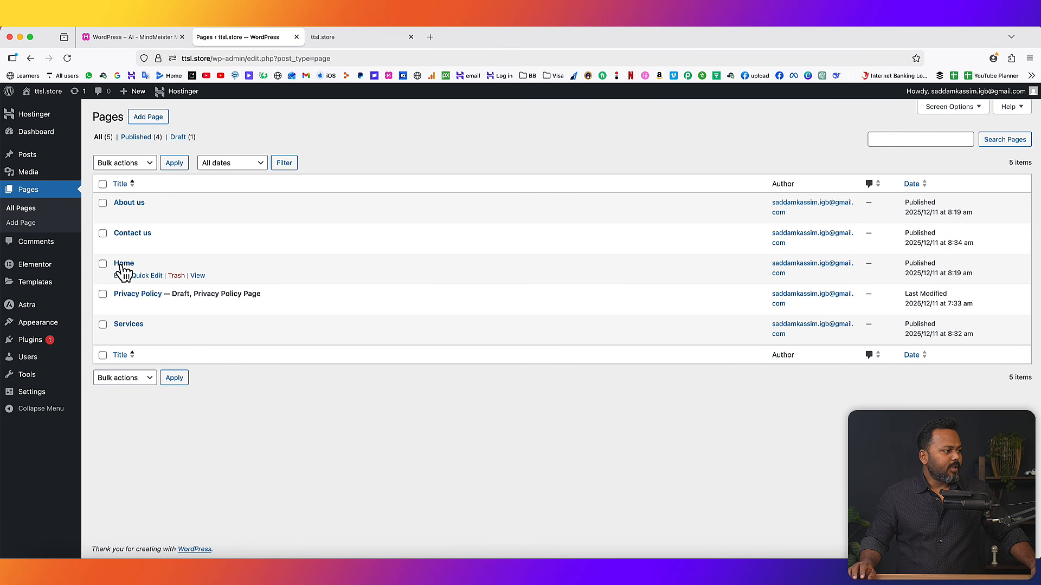
{"action": "left_click", "coordinate": [118, 276]}
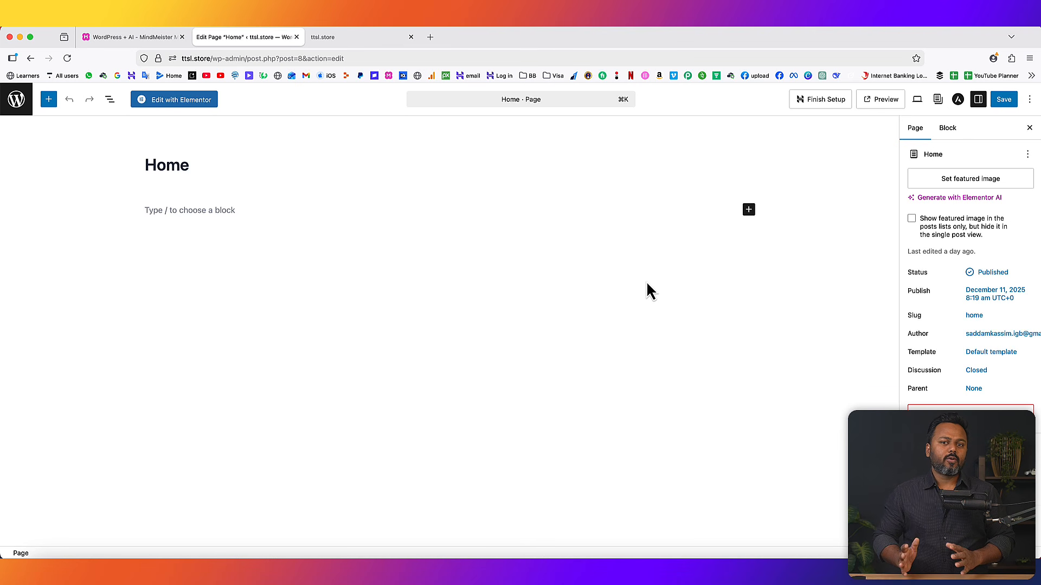
{"action": "left_click", "coordinate": [338, 40]}
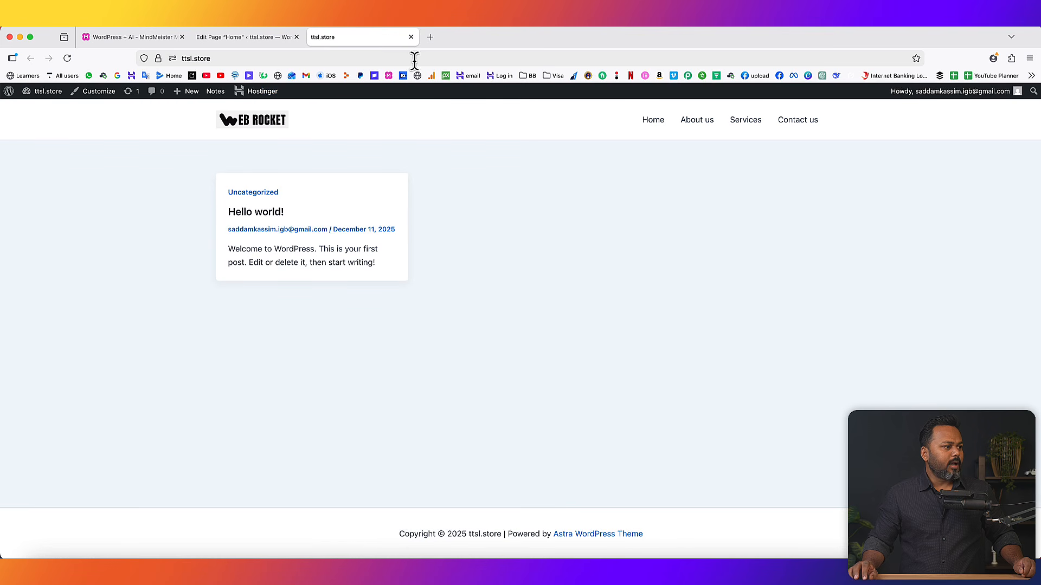
{"action": "left_click", "coordinate": [654, 121]}
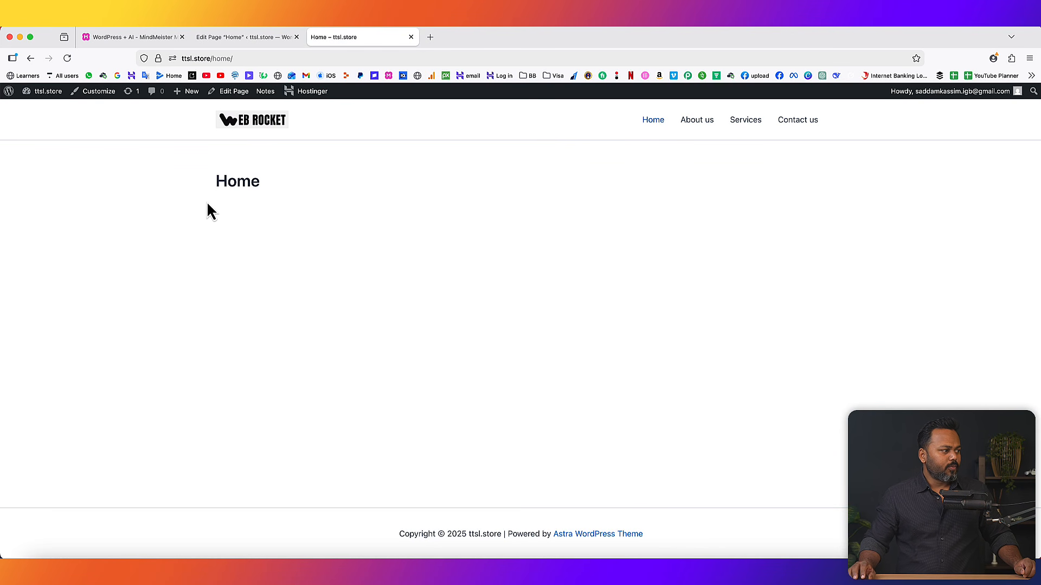
{"action": "left_click_drag", "start_coordinate": [216, 182], "coordinate": [244, 182]}
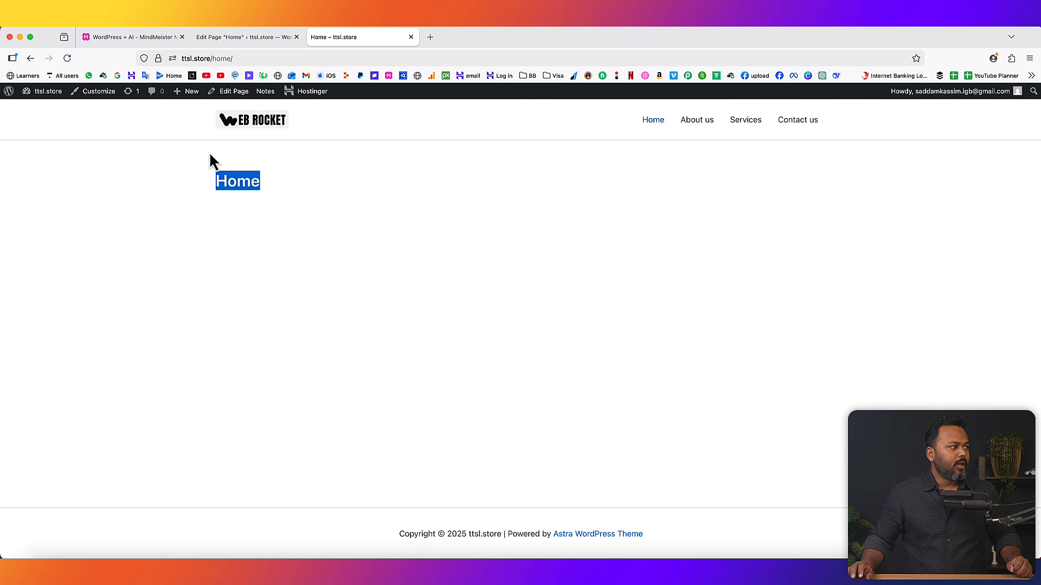
{"action": "left_click", "coordinate": [245, 39]}
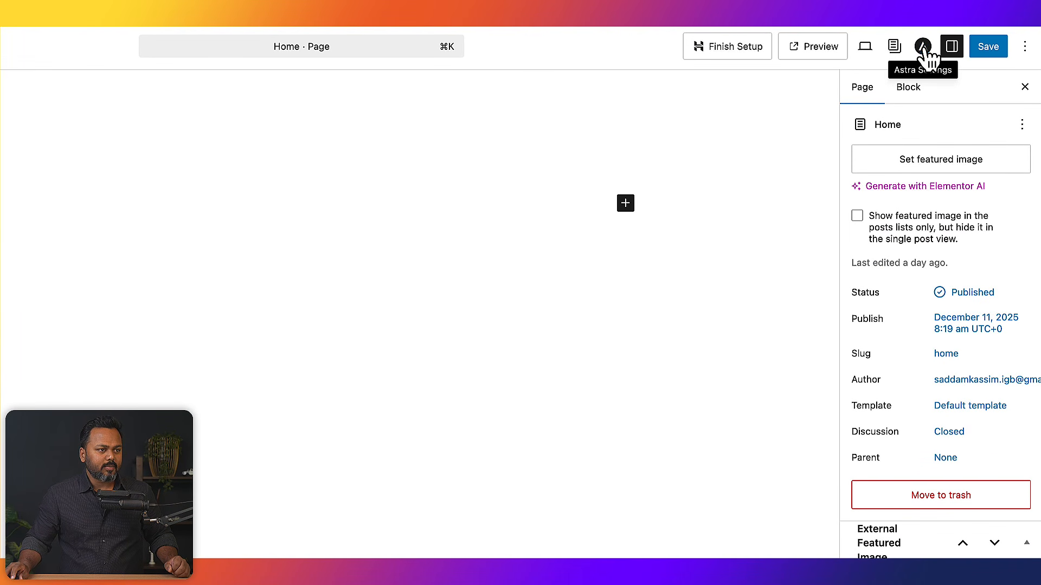
- In Astra Settings, set the container to Full Width and the sidebar to No Sidebar
{"action": "left_click", "coordinate": [924, 48]}
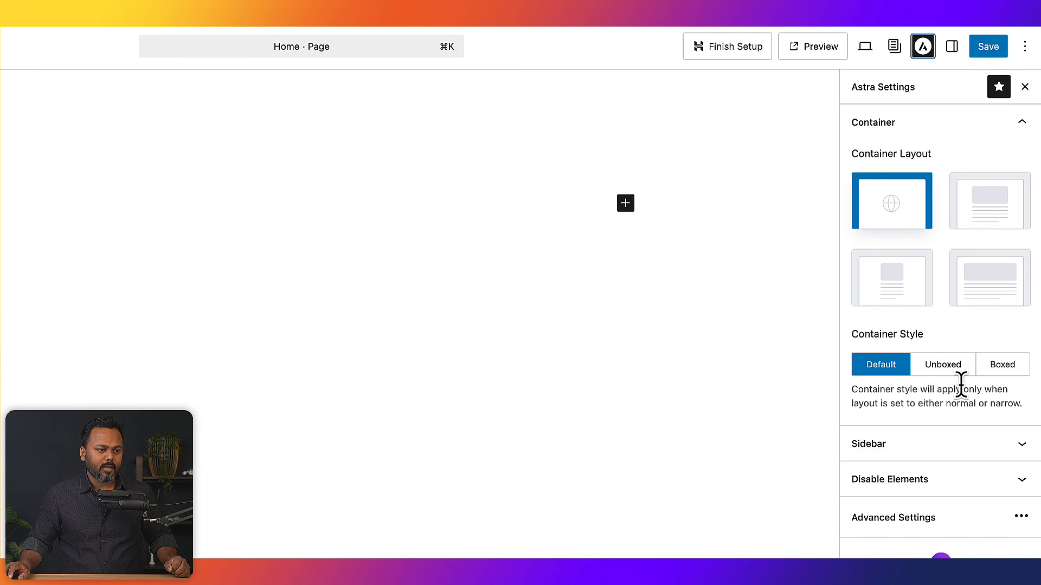
{"action": "left_click", "coordinate": [870, 133]}
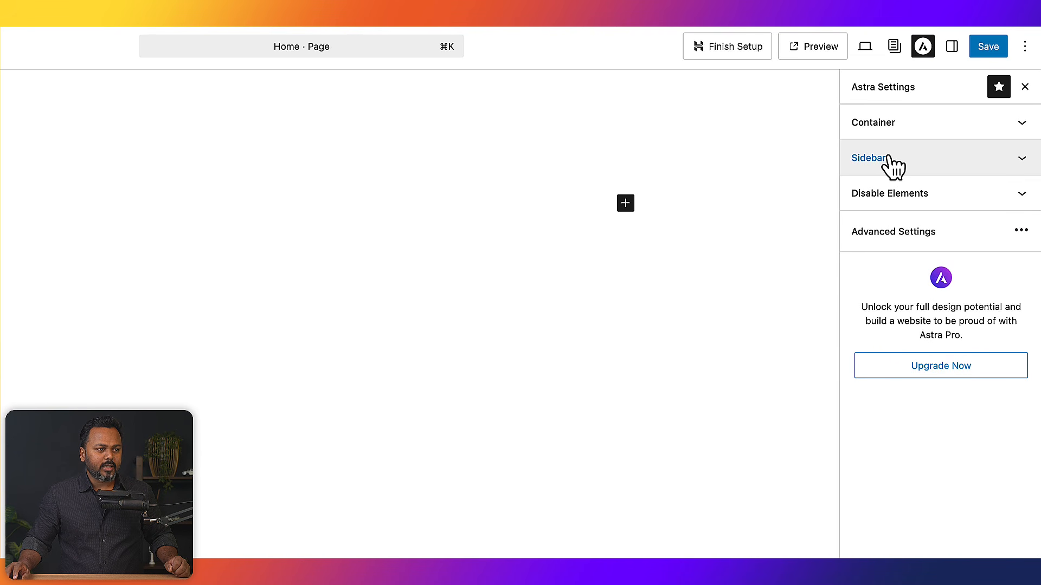
{"action": "left_click", "coordinate": [920, 122]}
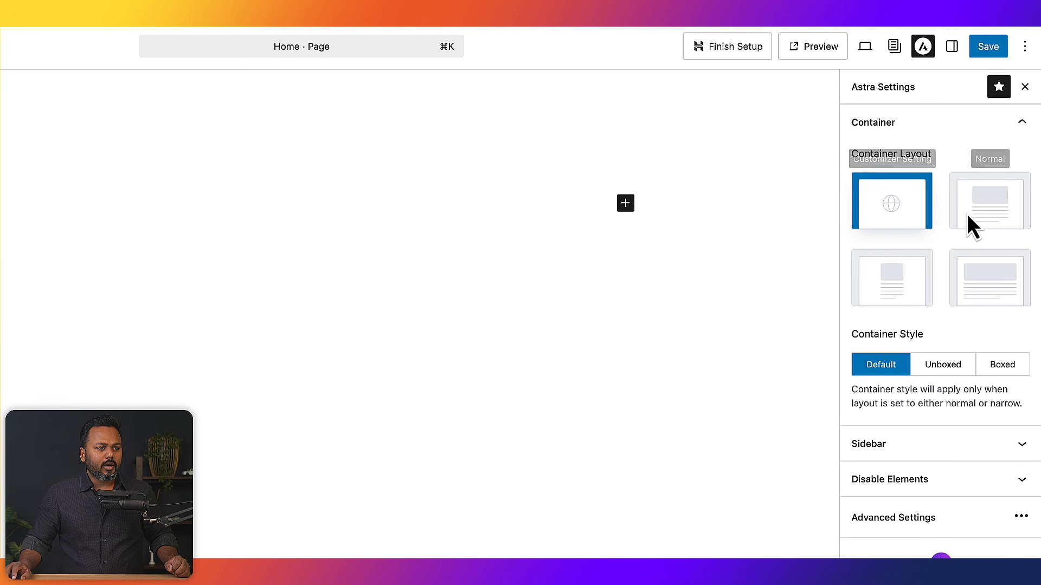
{"action": "left_click", "coordinate": [992, 286]}
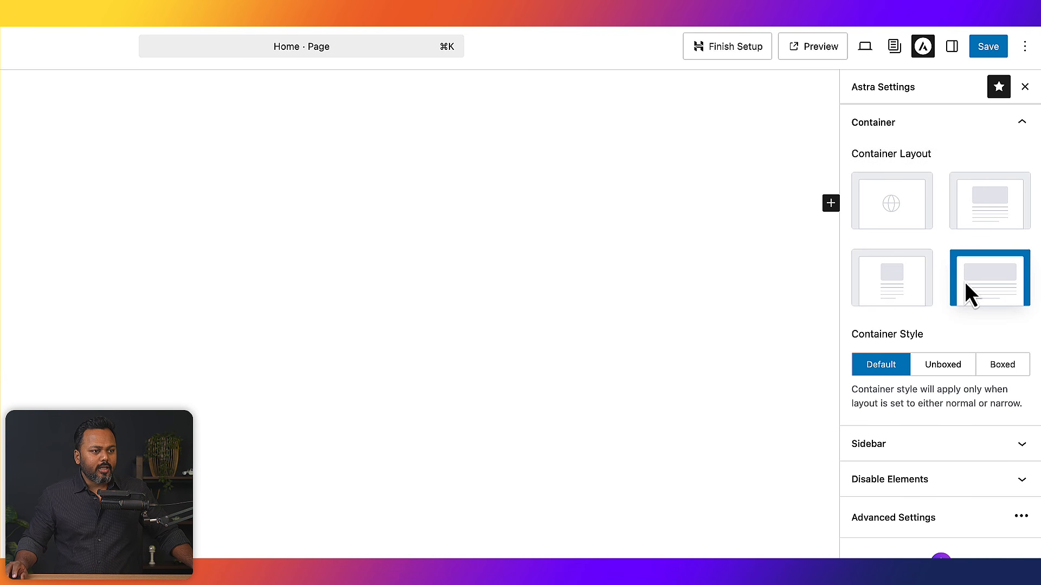
{"action": "left_click", "coordinate": [987, 122]}
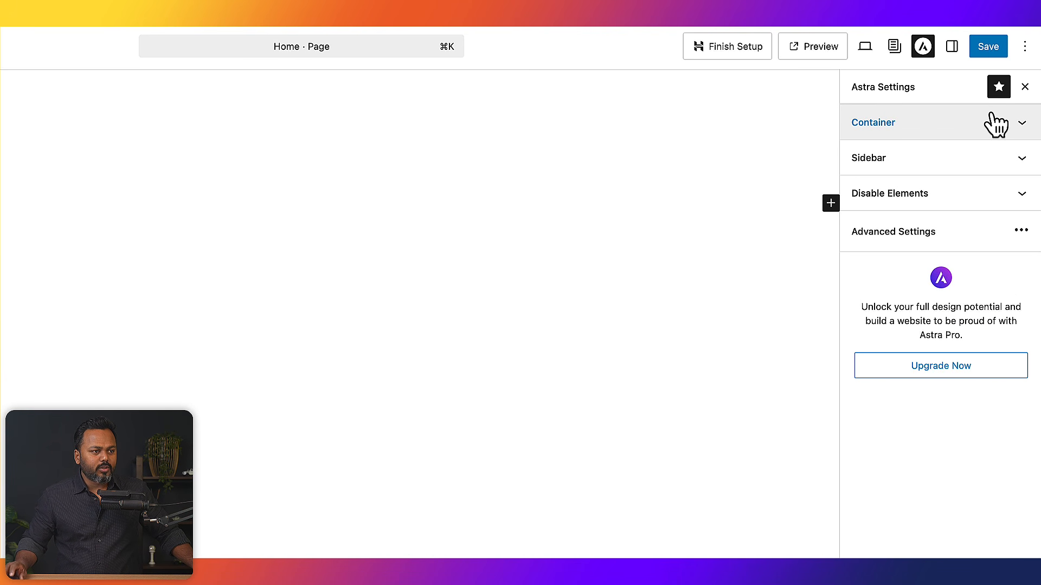
{"action": "left_click", "coordinate": [948, 169]}
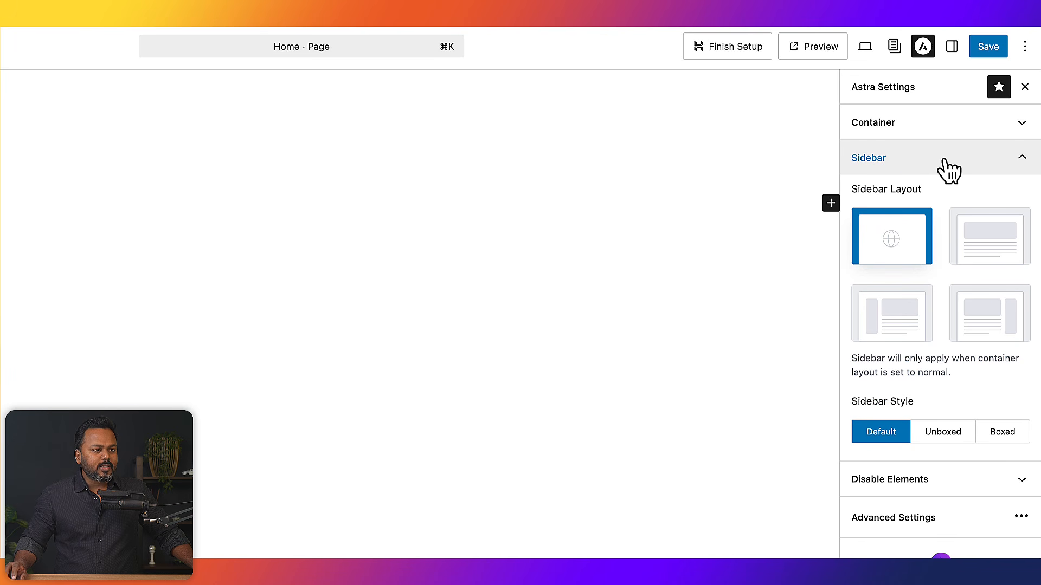
{"action": "left_click", "coordinate": [996, 238]}
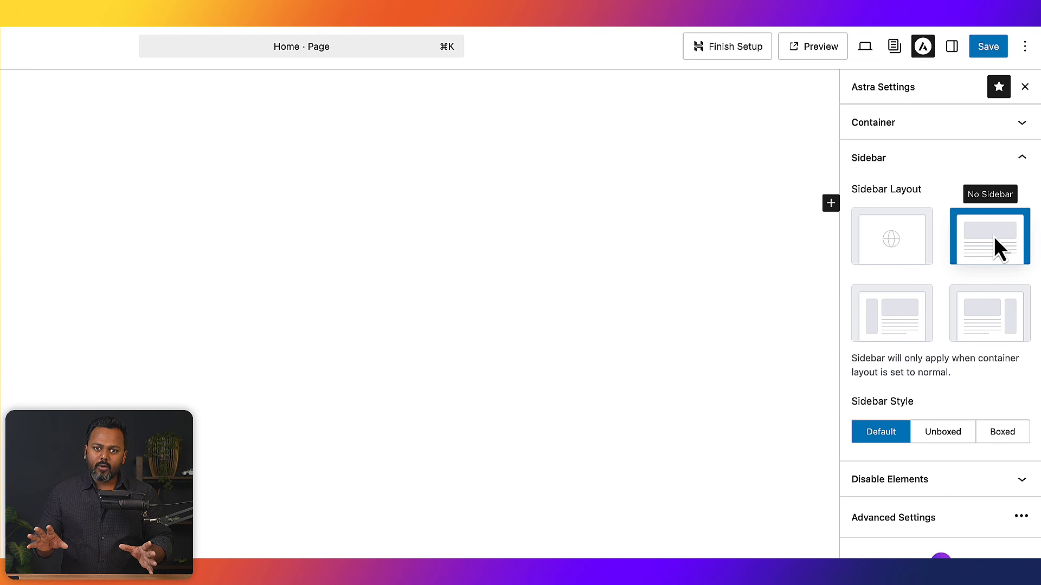
{"action": "left_click", "coordinate": [953, 163]}
- Disable the banner area, recheck the layout choices, and save the Home page
{"action": "left_click", "coordinate": [952, 199]}
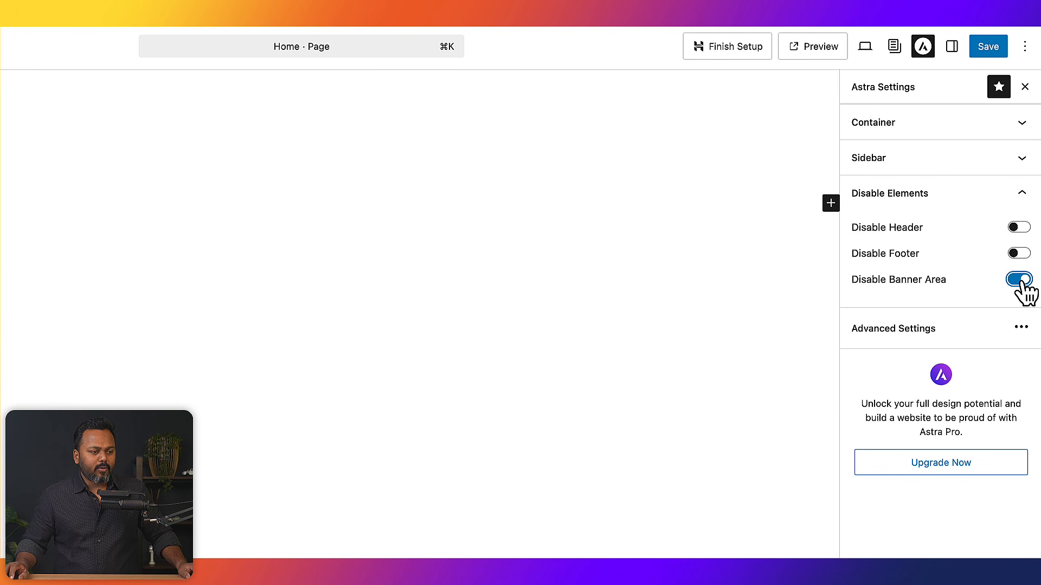
{"action": "left_click", "coordinate": [936, 203]}
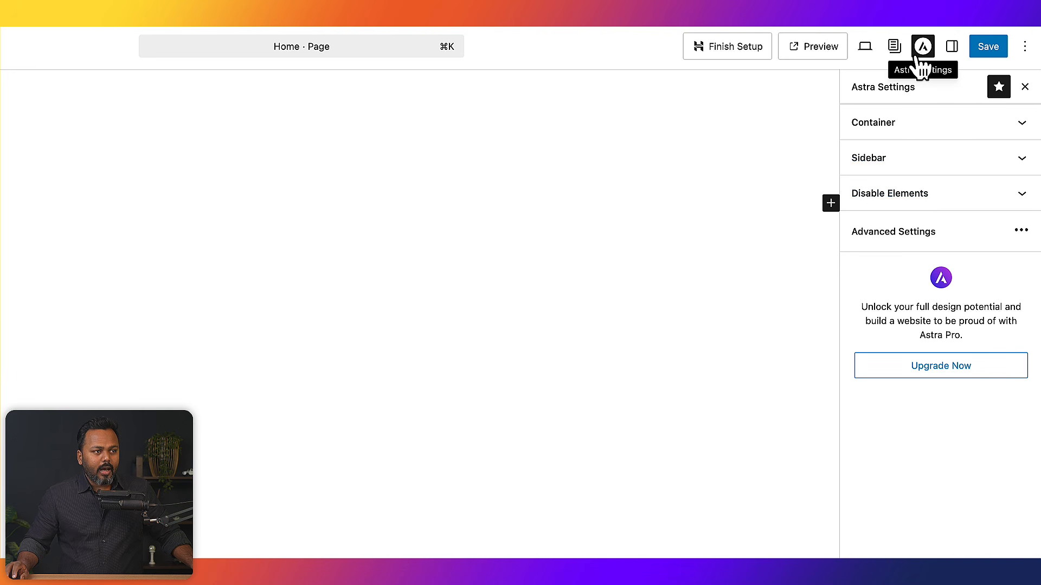
{"action": "left_click", "coordinate": [922, 126]}
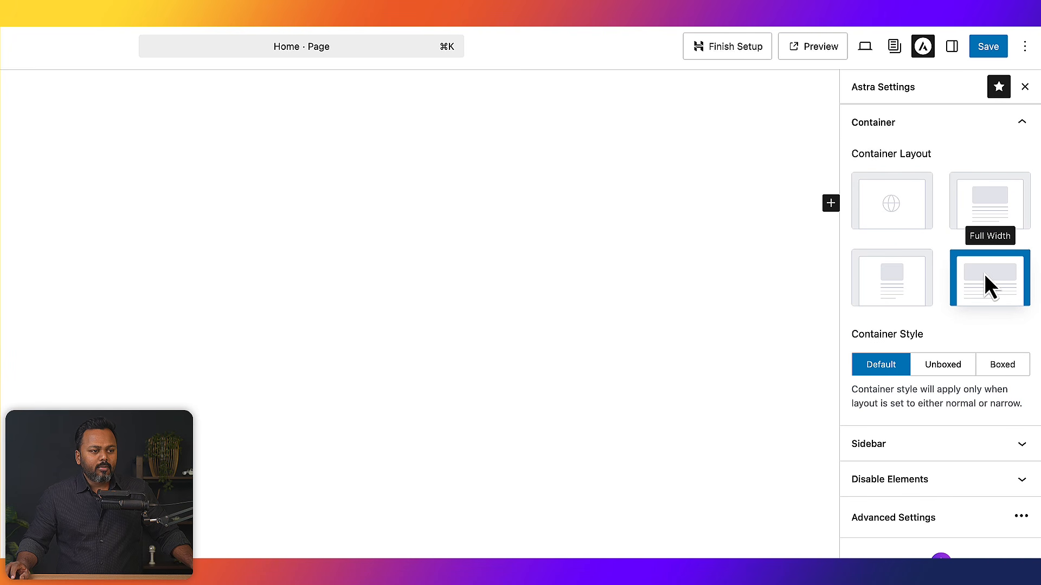
{"action": "left_click", "coordinate": [961, 133]}
{"action": "left_click", "coordinate": [919, 161]}
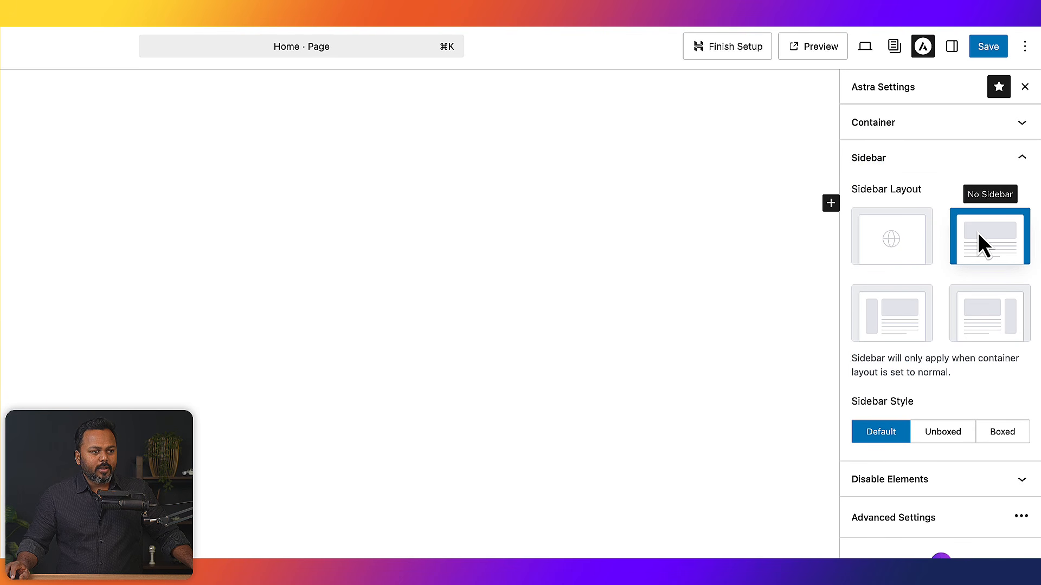
{"action": "left_click", "coordinate": [954, 164]}
{"action": "left_click", "coordinate": [939, 203]}
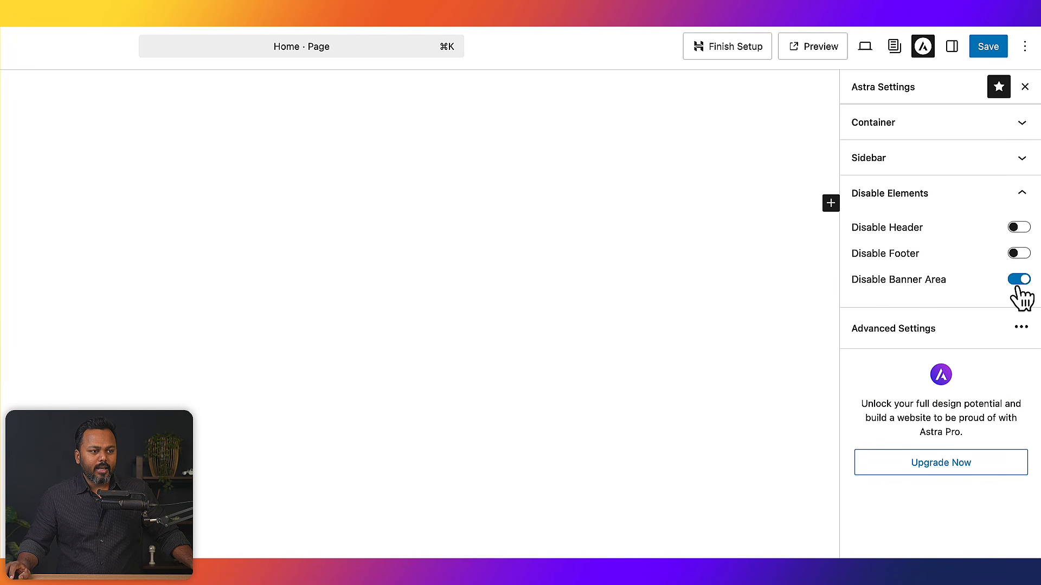
{"action": "left_click", "coordinate": [987, 47]}
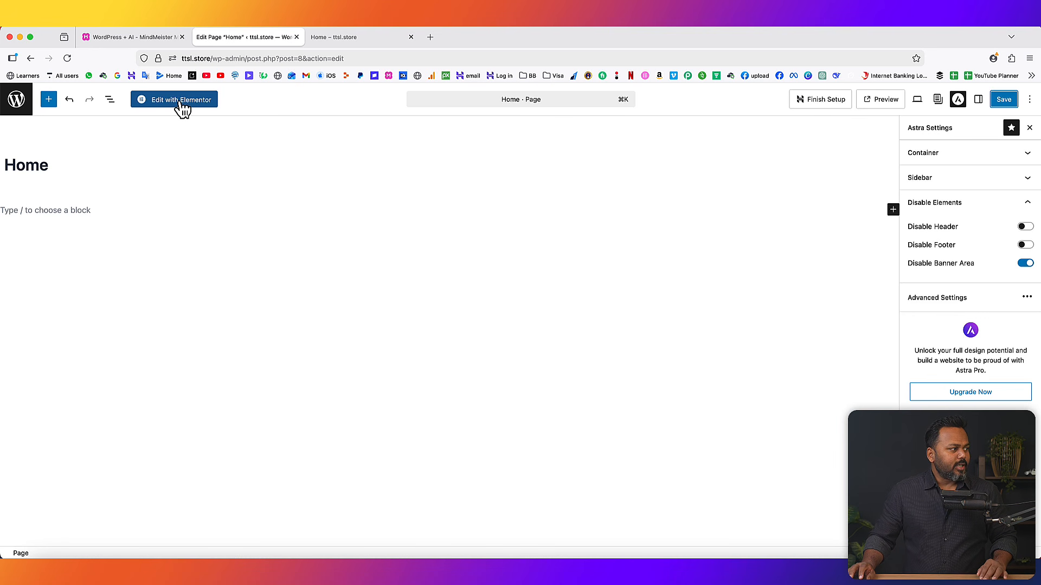
- Open the Home page in Elementor, dismiss the notification and browse the widget panel
{"action": "left_click", "coordinate": [182, 101]}
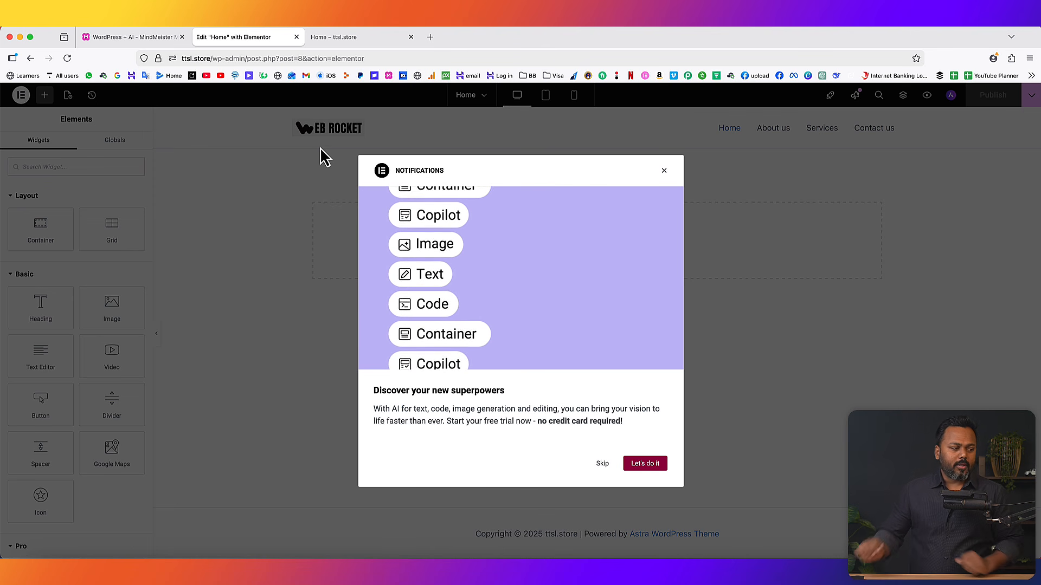
{"action": "left_click", "coordinate": [665, 171]}
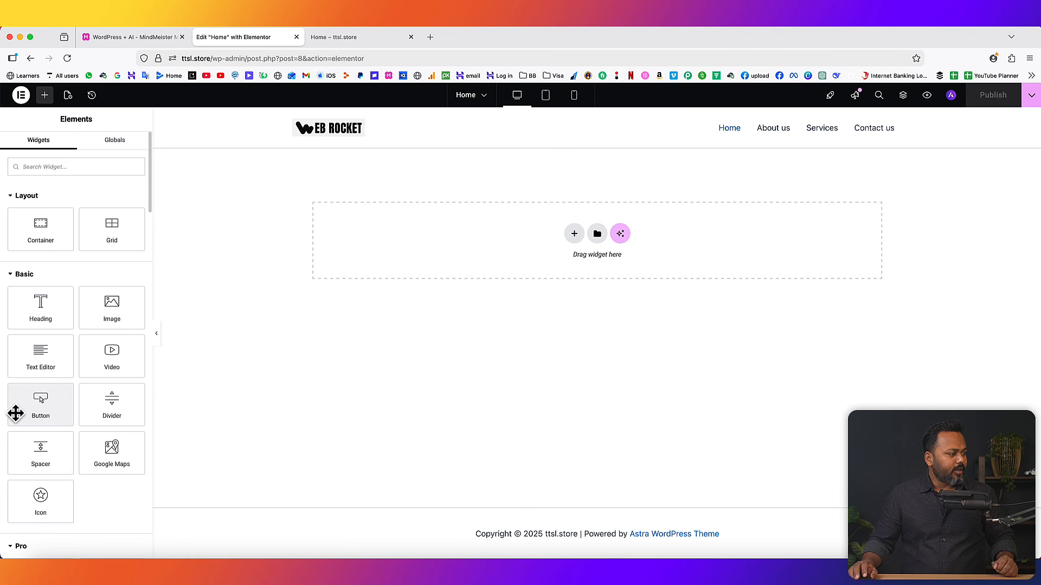
{"action": "scroll", "coordinate": [79, 407], "scroll_direction": "down", "scroll_amount": 5}
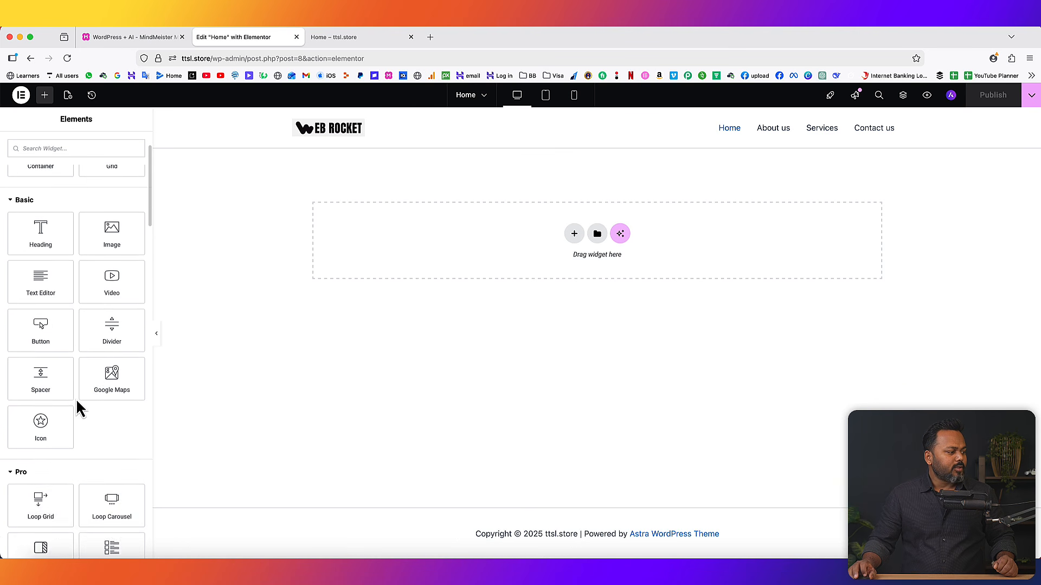
{"action": "scroll", "coordinate": [79, 408], "scroll_direction": "down", "scroll_amount": 10}
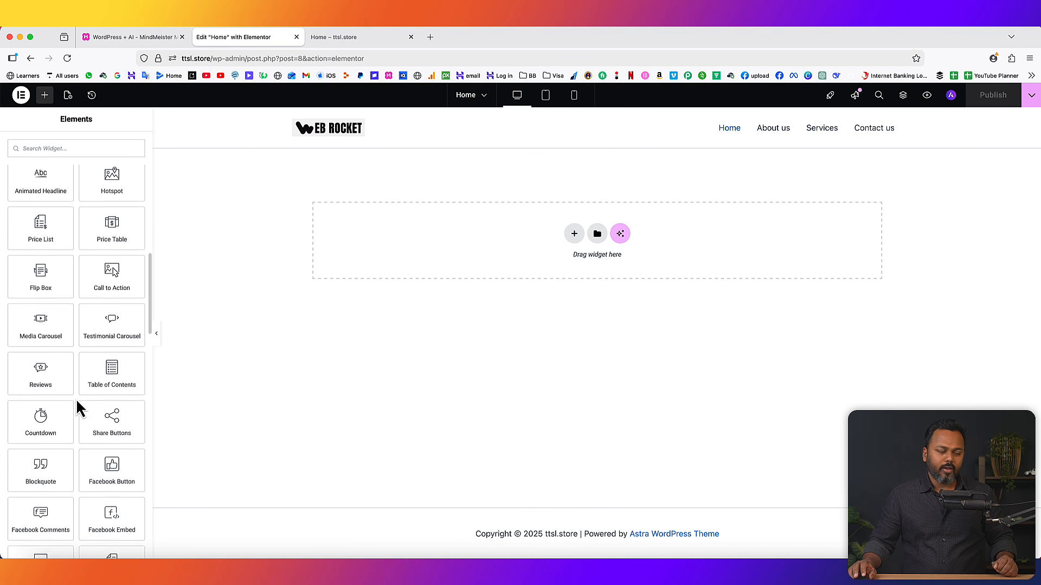
{"action": "scroll", "coordinate": [79, 407], "scroll_direction": "up", "scroll_amount": 15}
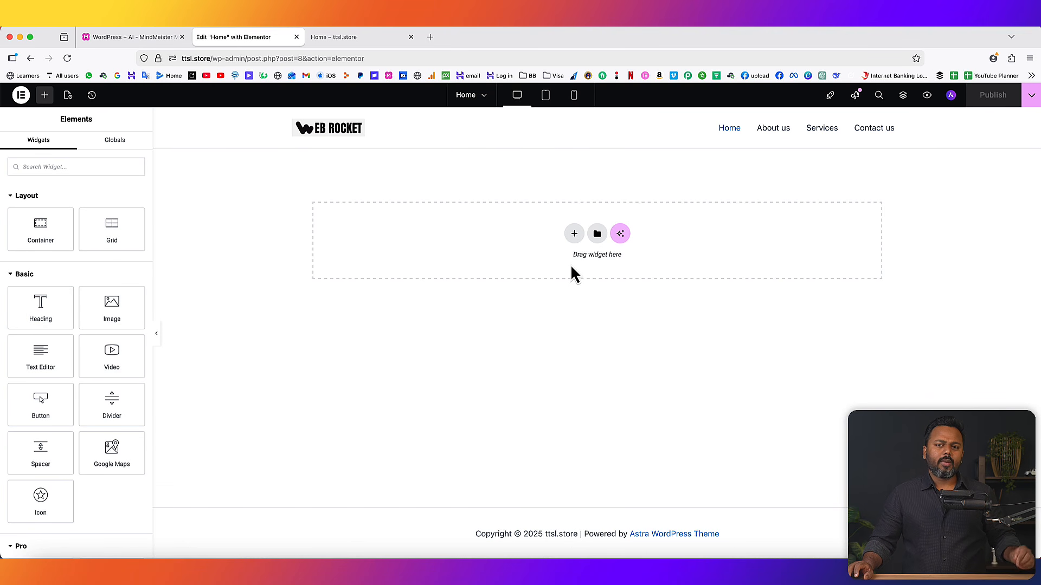
- Compare the Elementor editor with the course mind map and the live Home page
{"action": "left_click", "coordinate": [119, 37]}
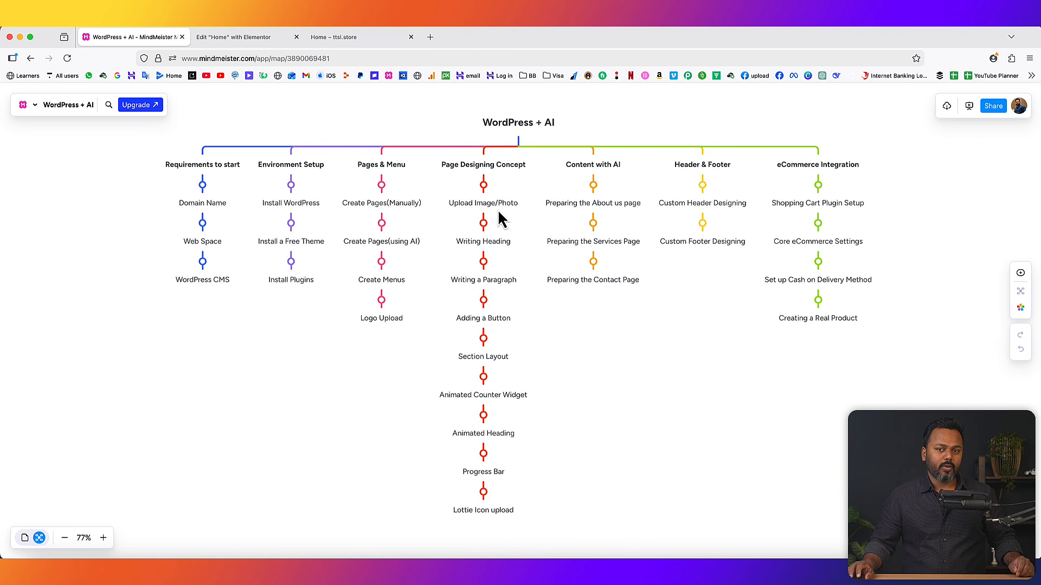
{"action": "left_click", "coordinate": [238, 36]}
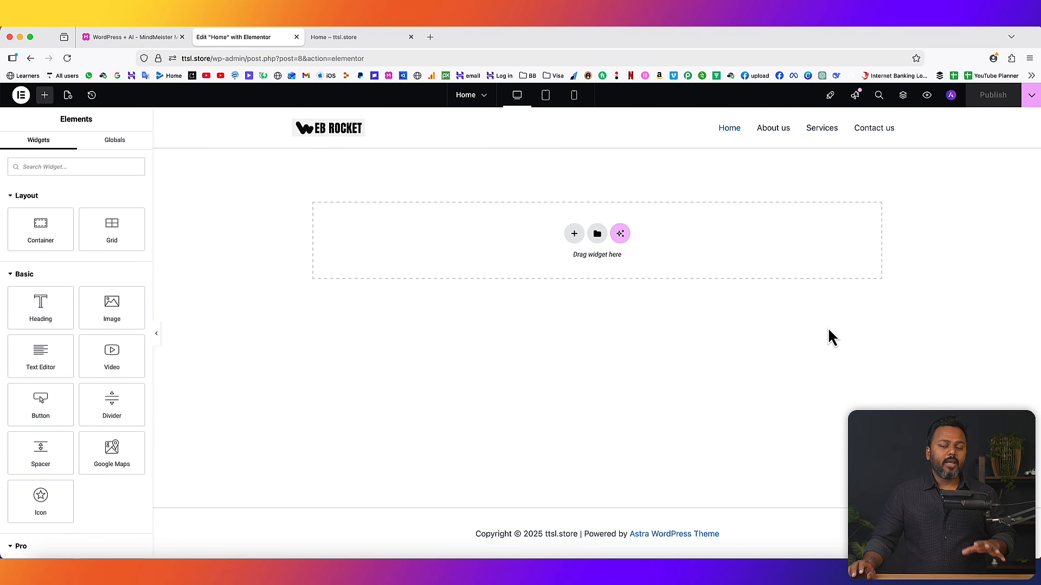
{"action": "left_click", "coordinate": [349, 37]}
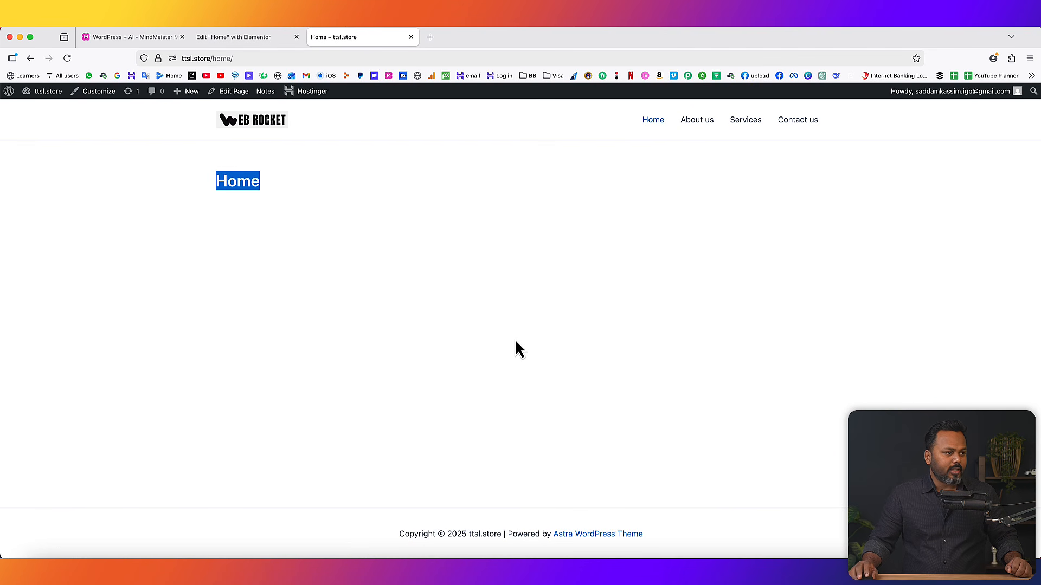
{"action": "left_click", "coordinate": [233, 37]}
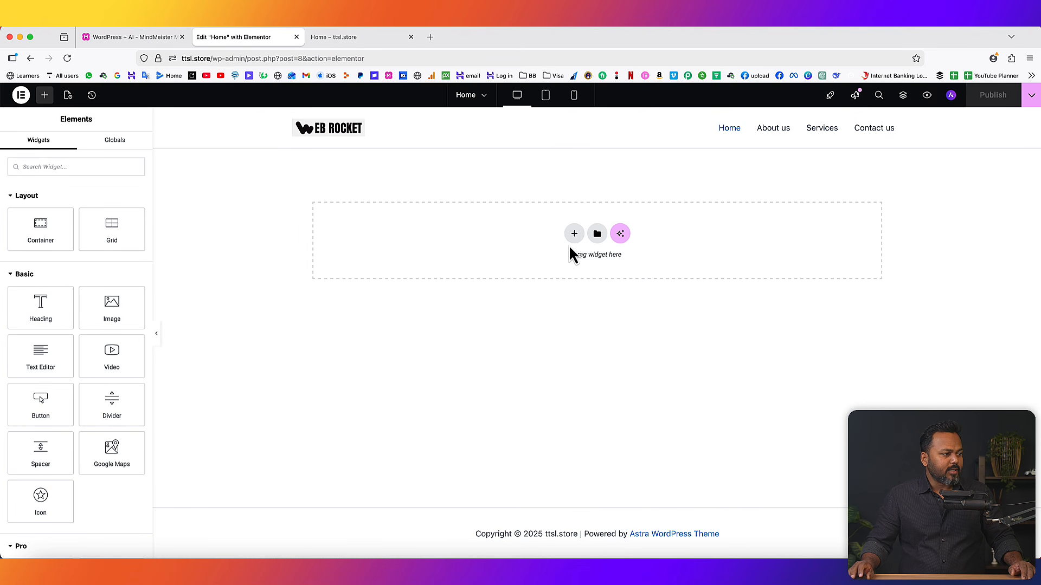
{"action": "left_click", "coordinate": [340, 41]}
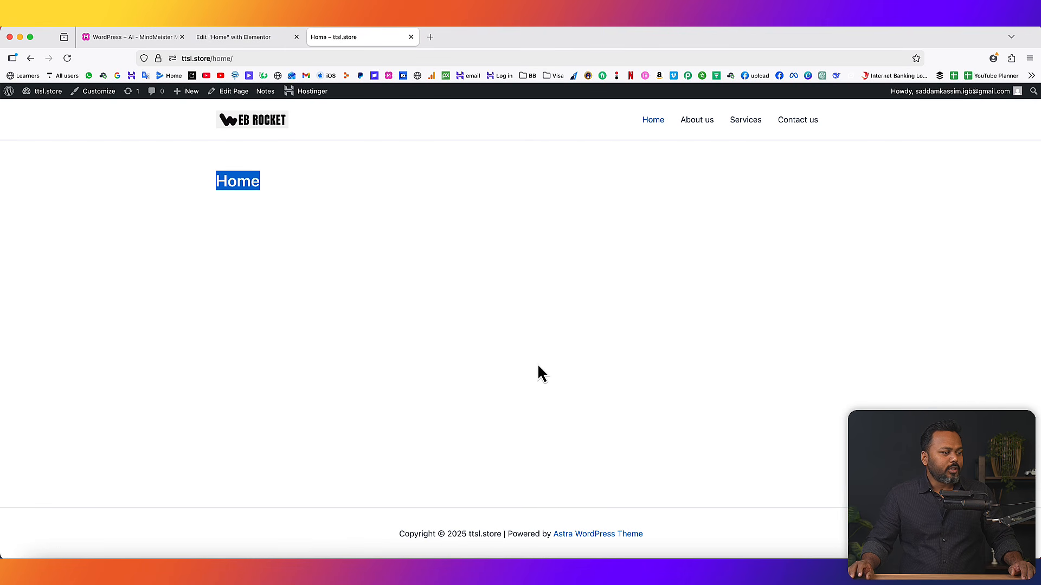
{"action": "left_click", "coordinate": [257, 45]}
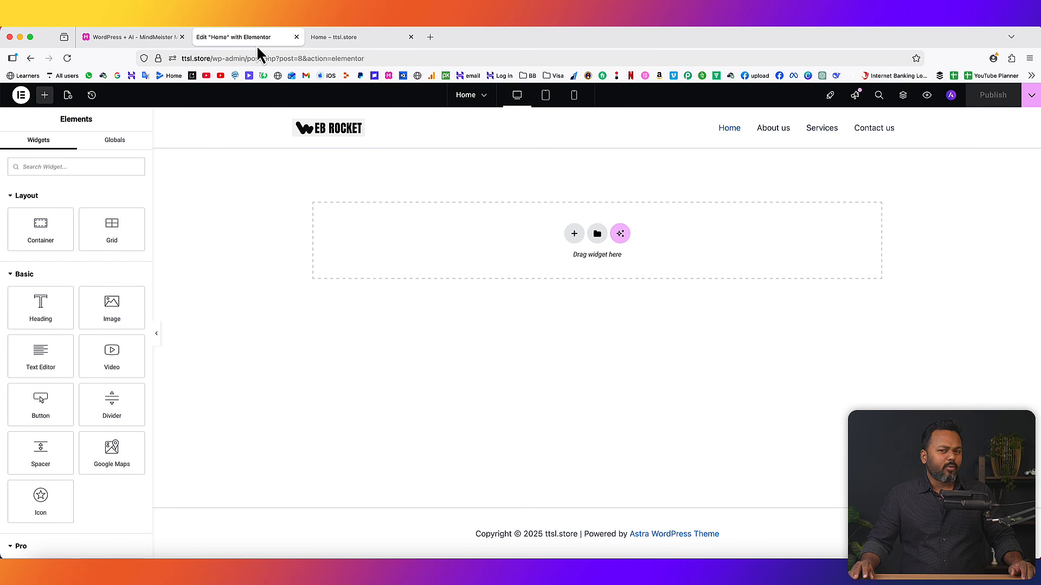
- Add a Flexbox container with the two-column structure to the empty Home canvas
{"action": "left_click", "coordinate": [574, 233]}
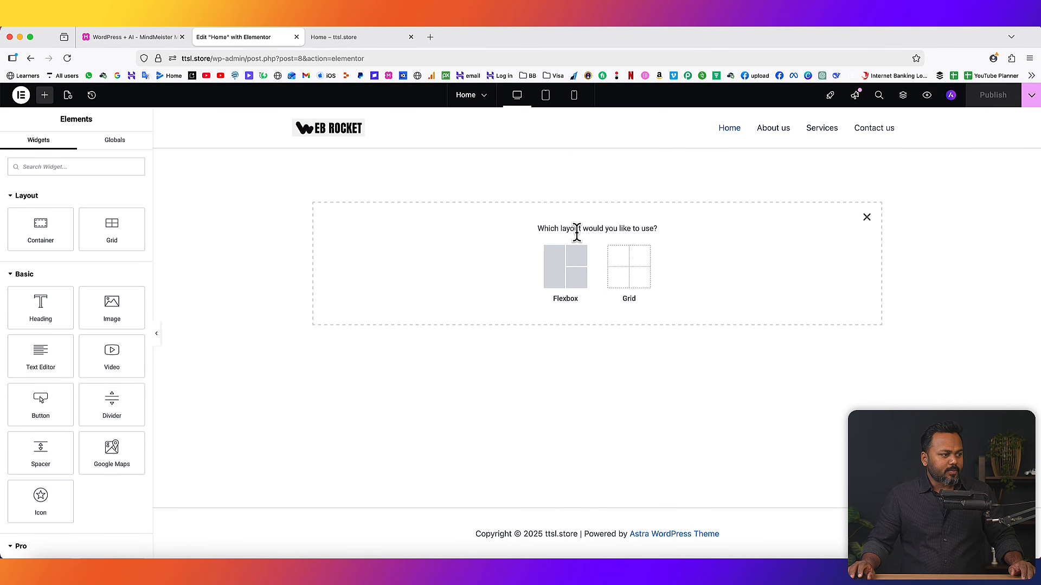
{"action": "left_click", "coordinate": [558, 271]}
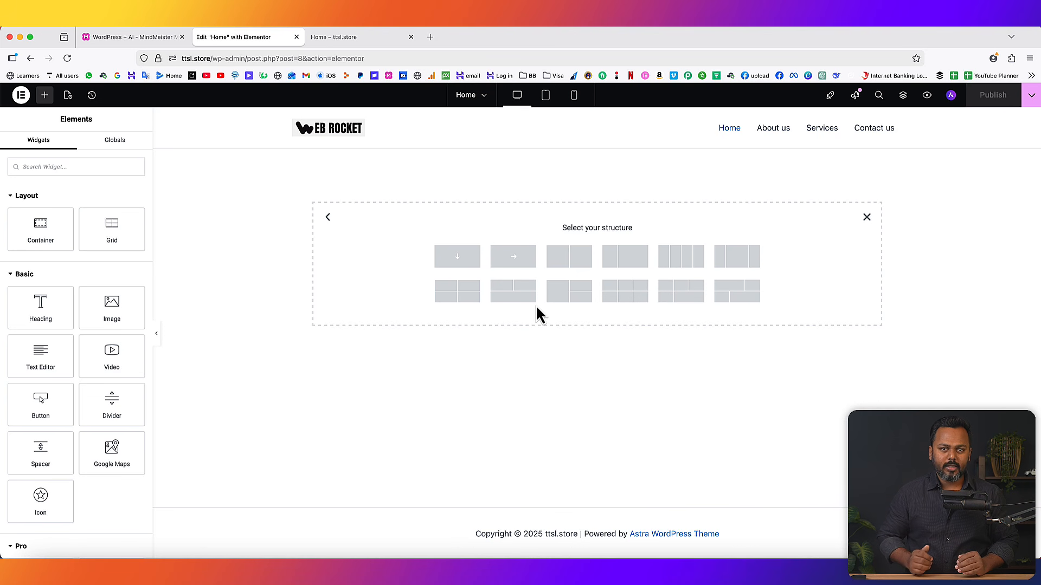
{"action": "left_click", "coordinate": [573, 261]}
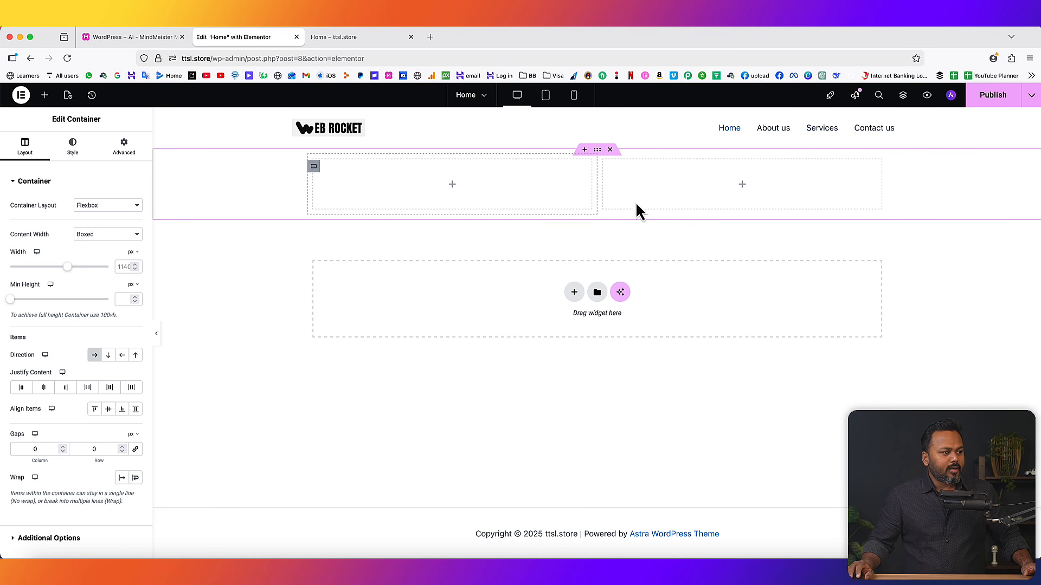
{"action": "left_click", "coordinate": [744, 186]}
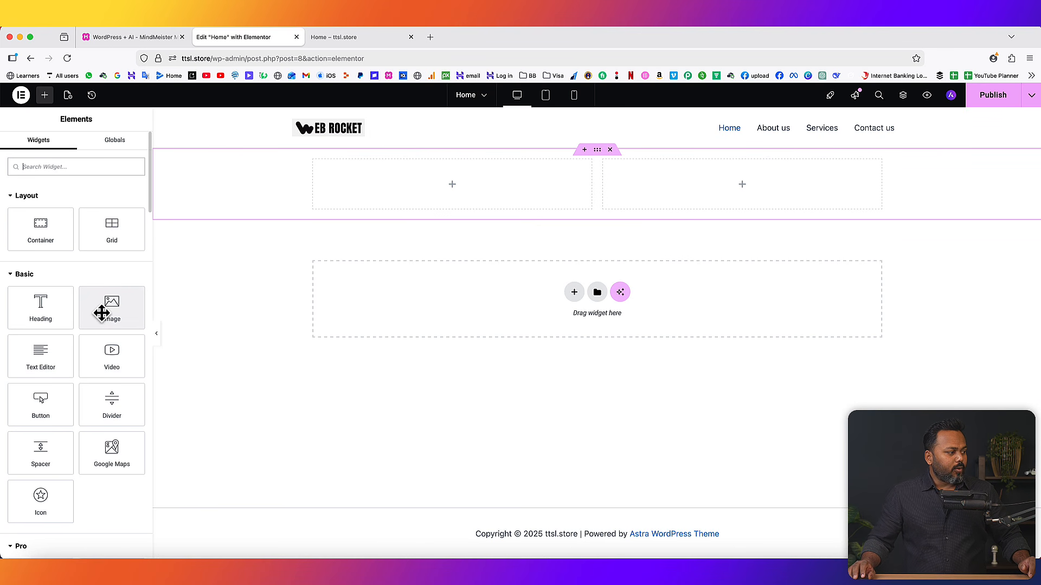
- Drop an Image widget into the right column and upload Img-2 from the WordPress 2026 folder into it
{"action": "left_click_drag", "start_coordinate": [102, 311], "coordinate": [656, 199]}
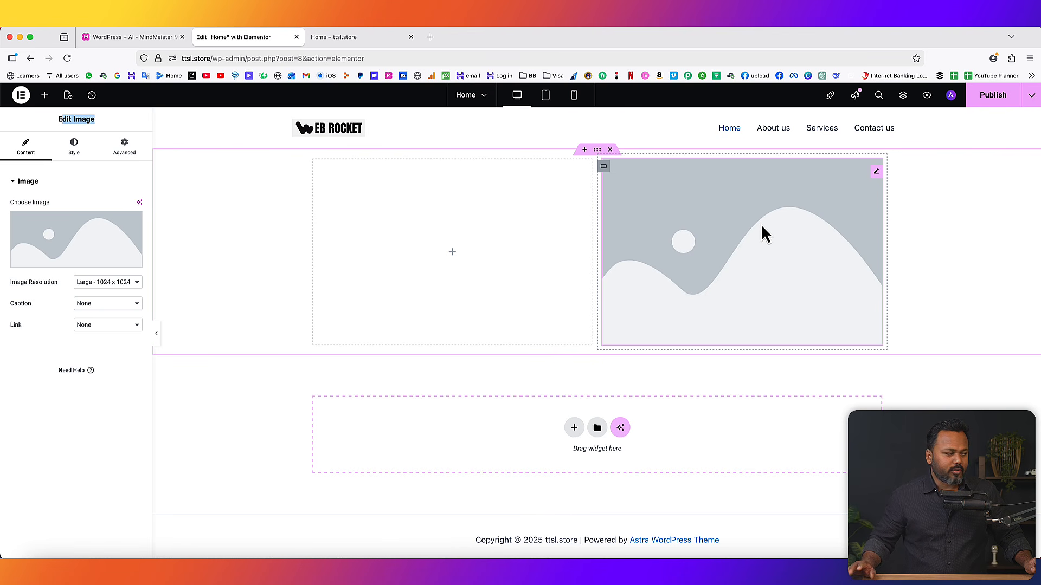
{"action": "mouse_move", "coordinate": [67, 264]}
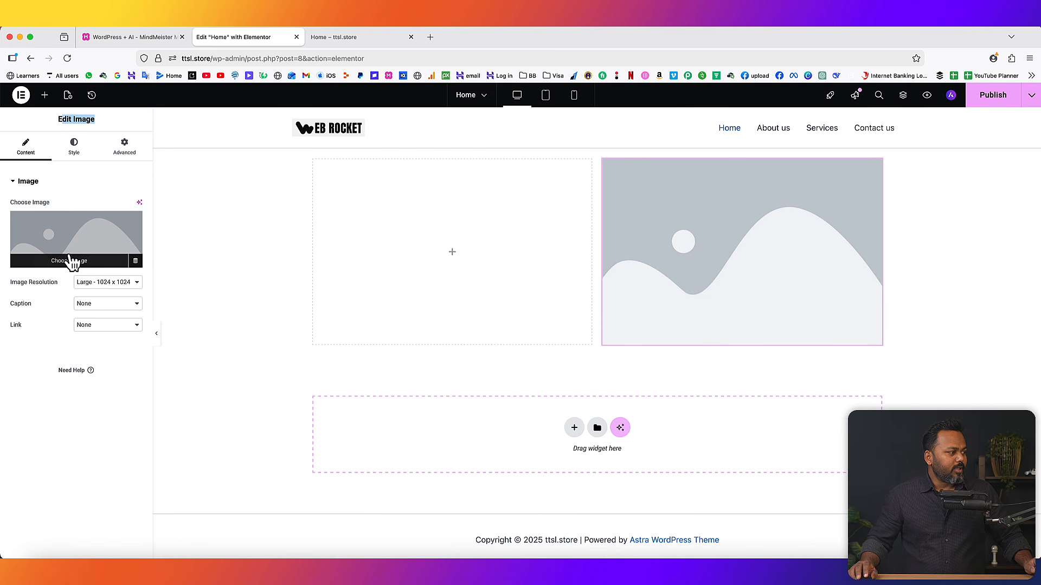
{"action": "left_click", "coordinate": [101, 265]}
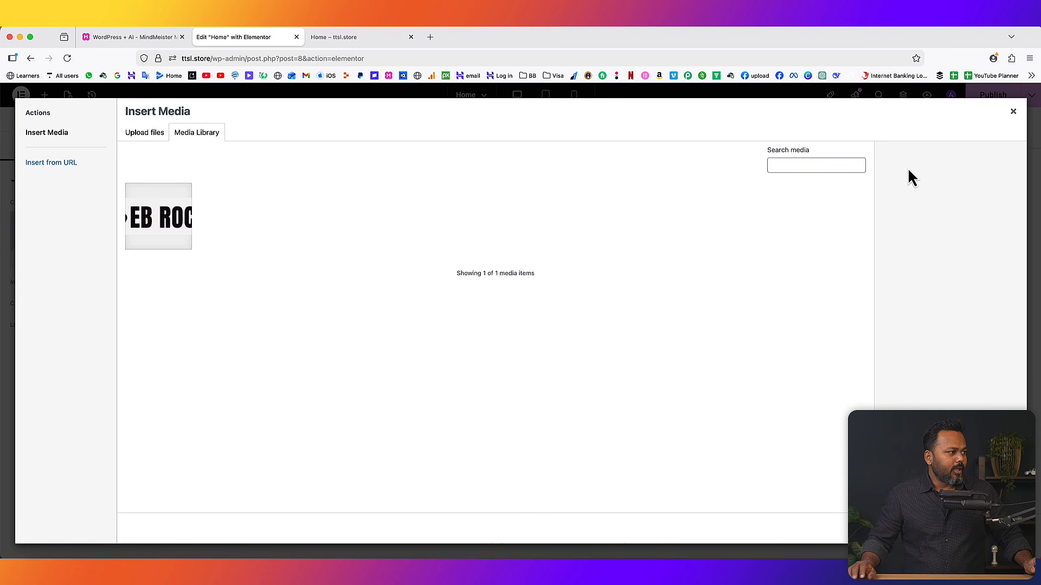
{"action": "left_click", "coordinate": [144, 134]}
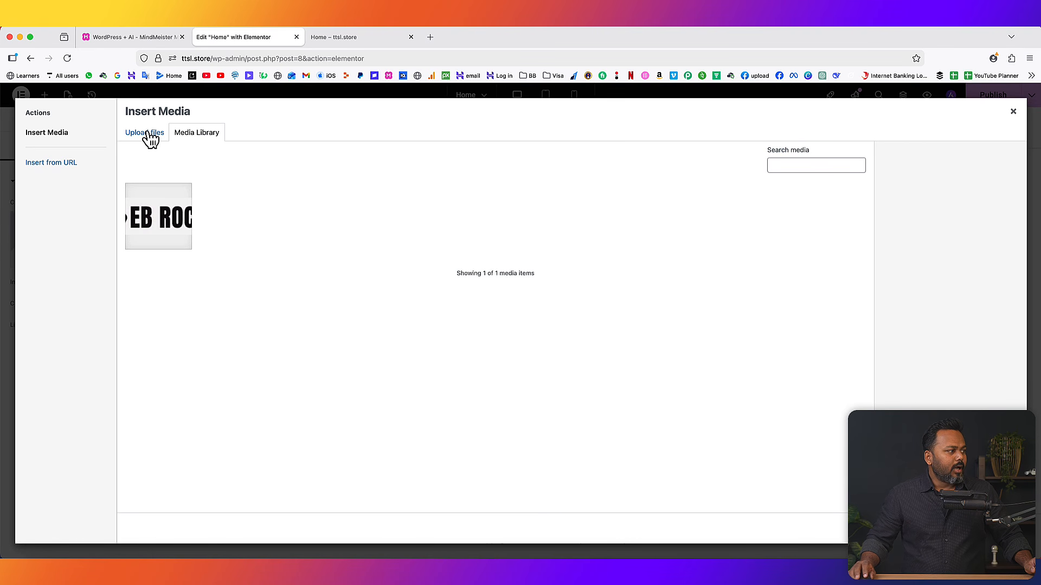
{"action": "left_click", "coordinate": [573, 308]}
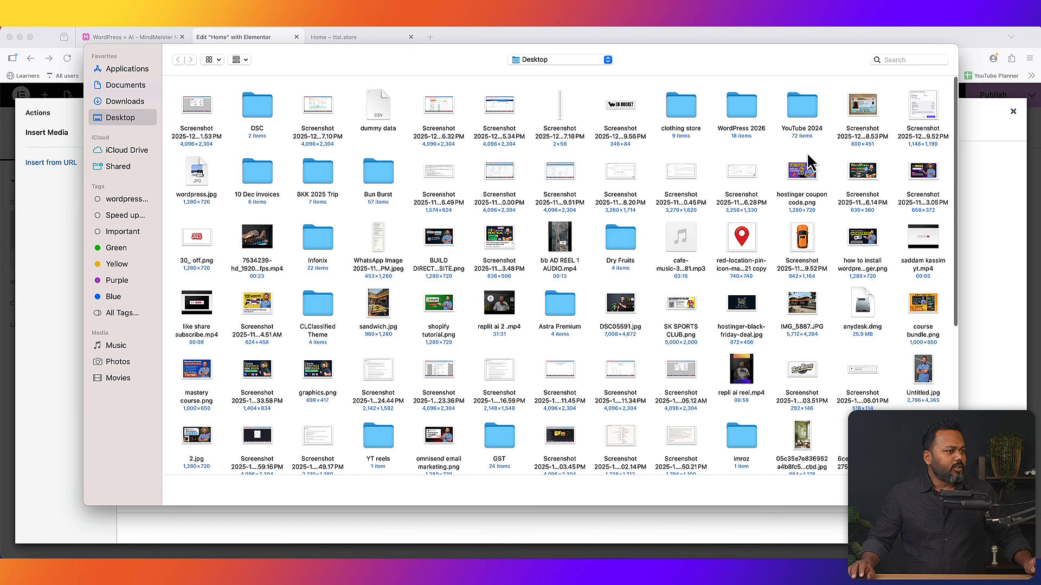
{"action": "double_click", "coordinate": [742, 108]}
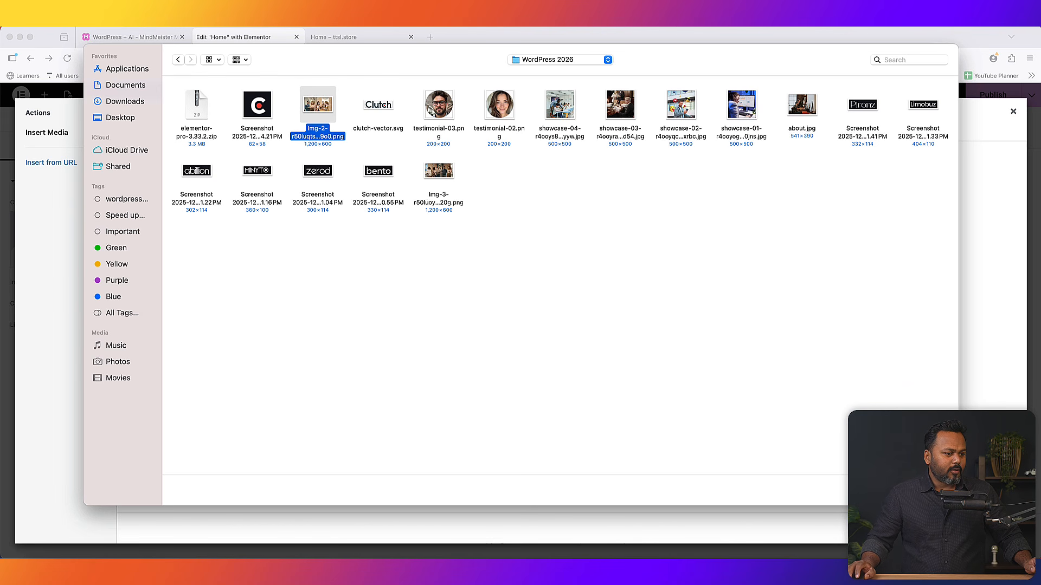
{"action": "key", "text": "Return"}
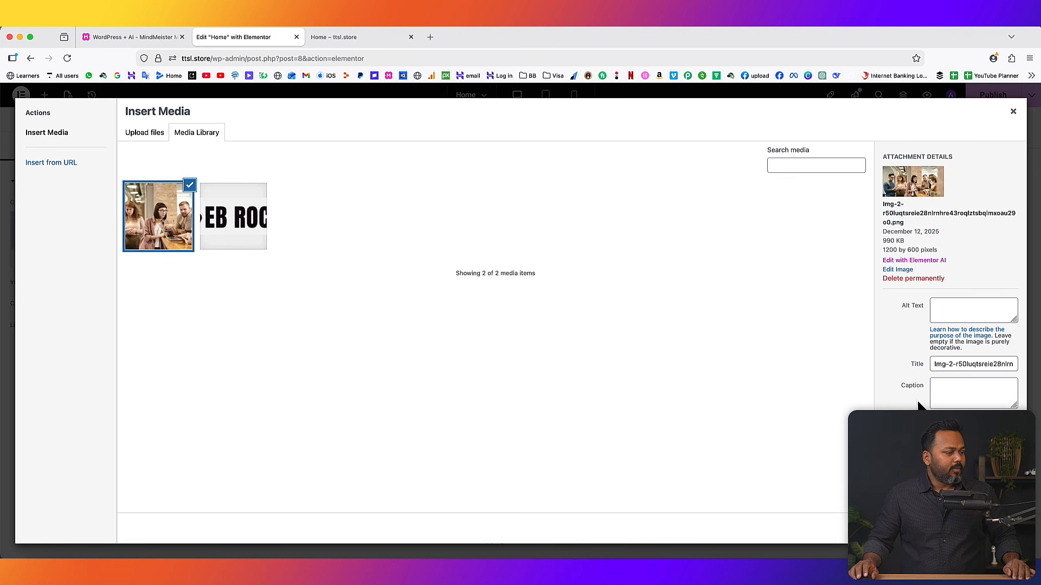
{"action": "left_click", "coordinate": [1003, 529]}
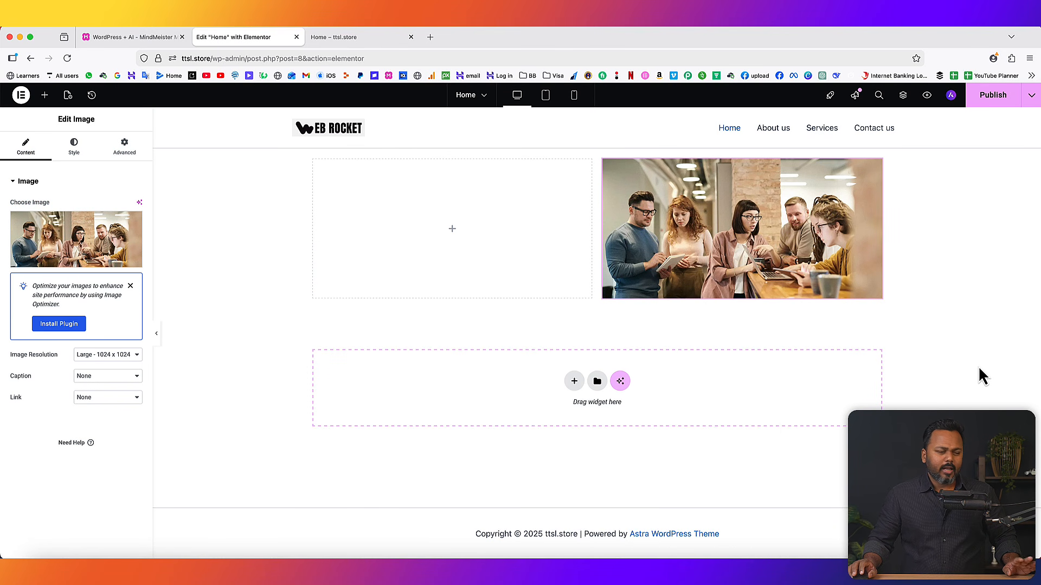
- Set the photo's image resolution to Full and reload the live Home page to check
{"action": "left_click", "coordinate": [113, 356]}
{"action": "left_click", "coordinate": [106, 386]}
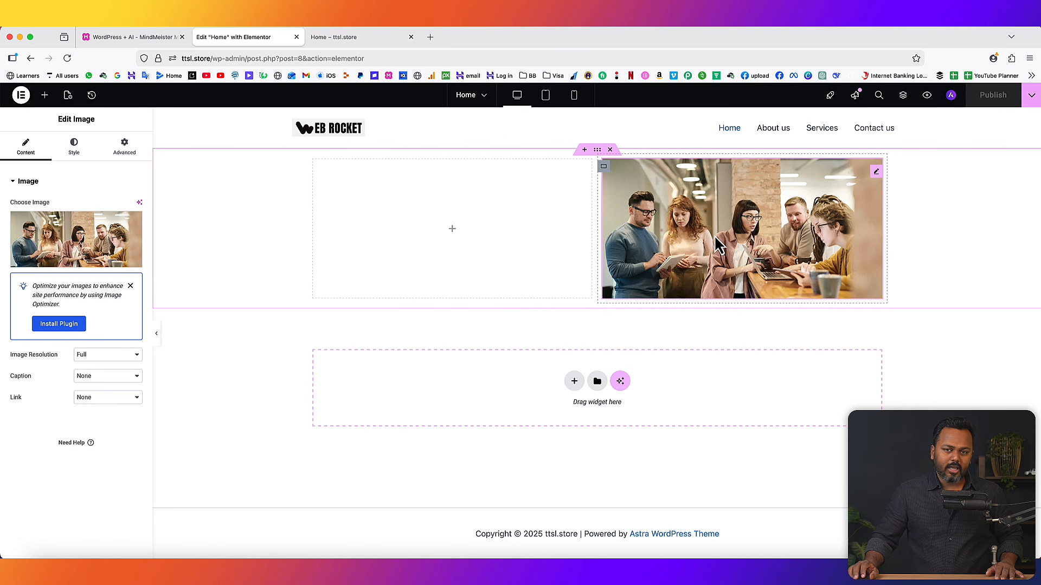
{"action": "left_click", "coordinate": [356, 38]}
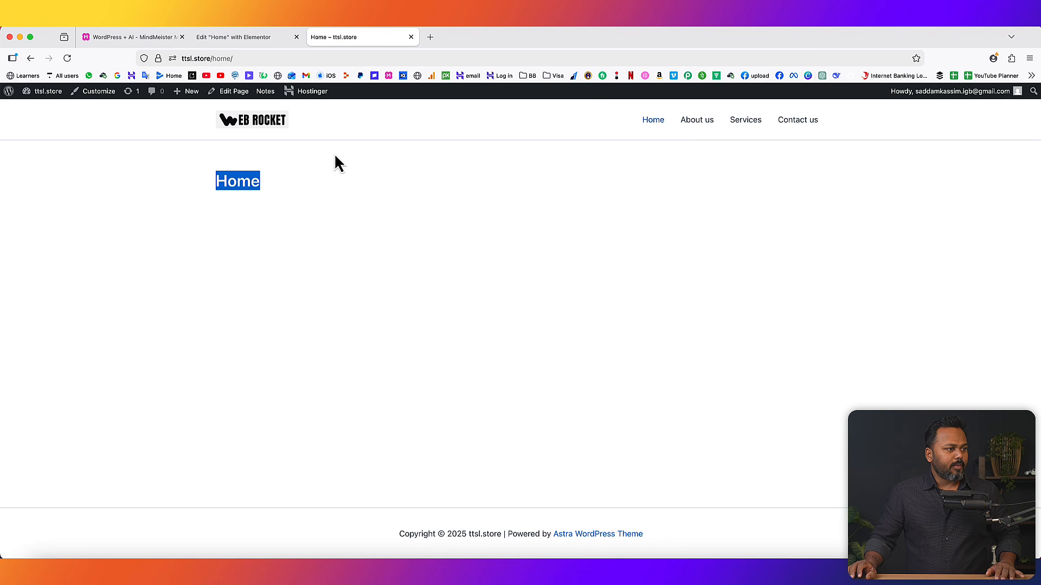
{"action": "left_click", "coordinate": [68, 58]}
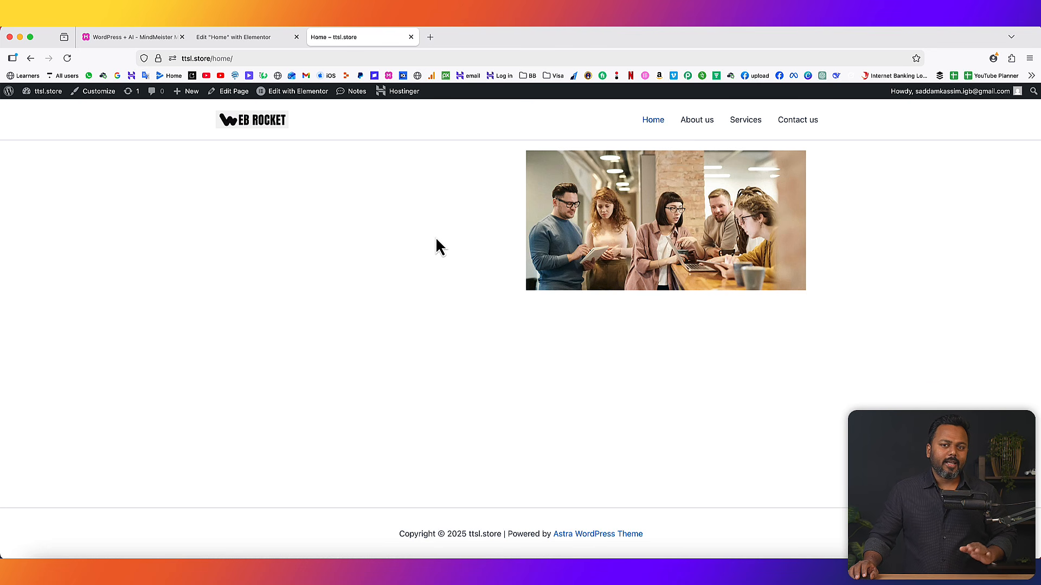
{"action": "left_click", "coordinate": [245, 42]}
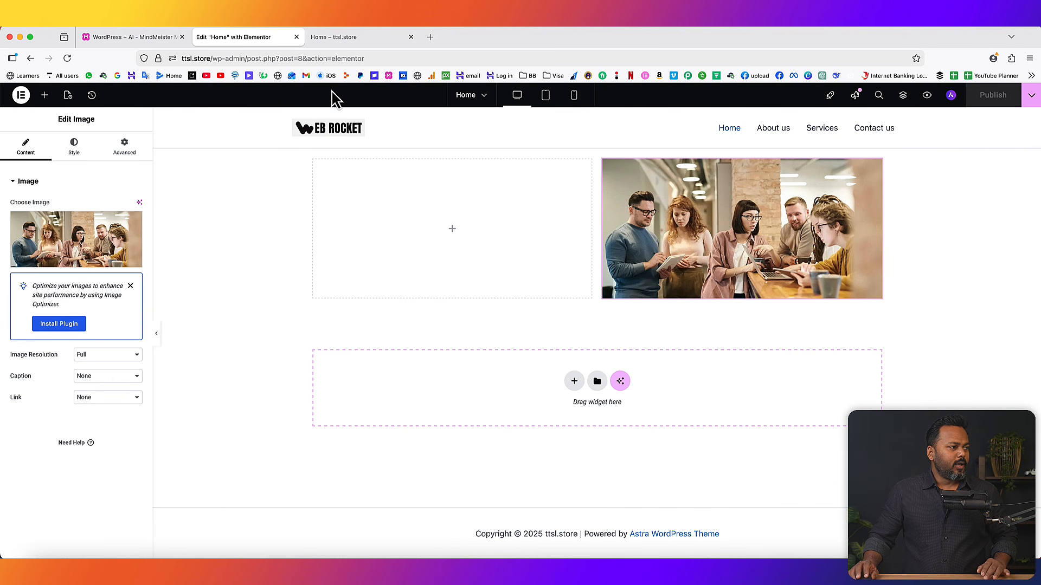
- Add a Heading widget to the left column with the owner's name as its title, and publish
{"action": "left_click", "coordinate": [455, 239]}
{"action": "left_click_drag", "start_coordinate": [38, 309], "coordinate": [392, 245]}
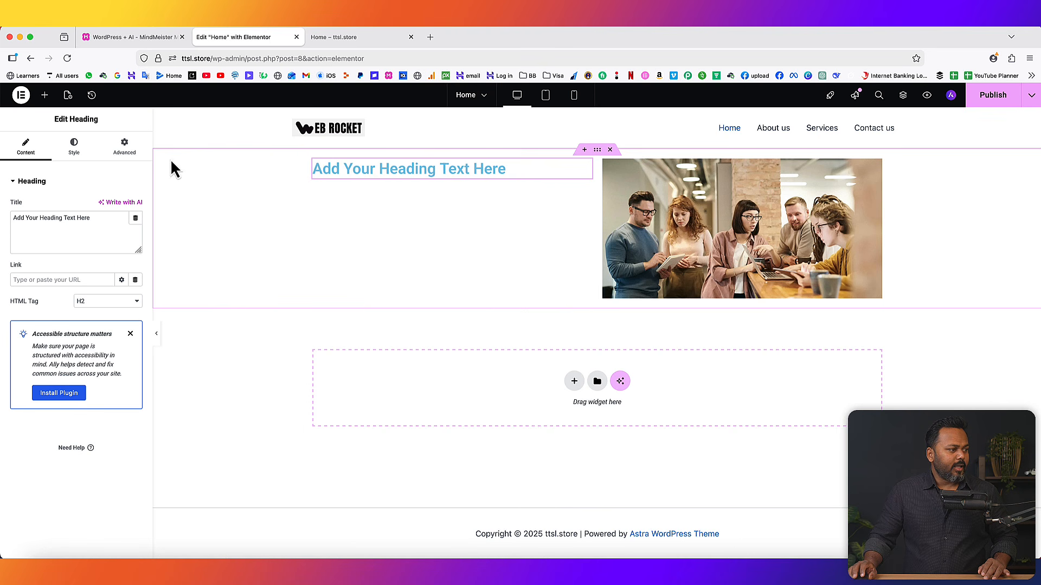
{"action": "left_click_drag", "start_coordinate": [53, 119], "coordinate": [99, 120]}
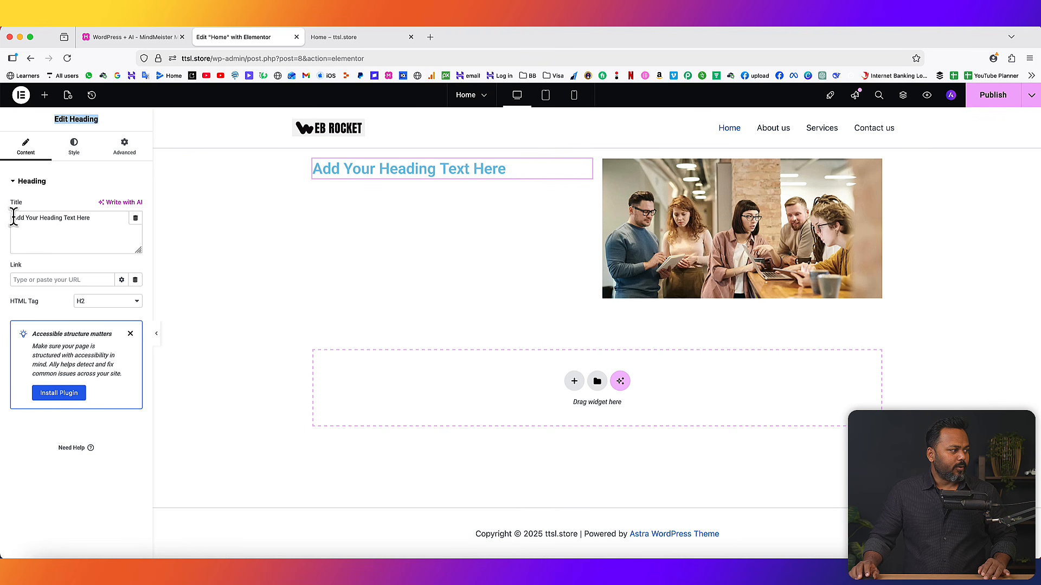
{"action": "left_click_drag", "start_coordinate": [98, 220], "coordinate": [6, 217]}
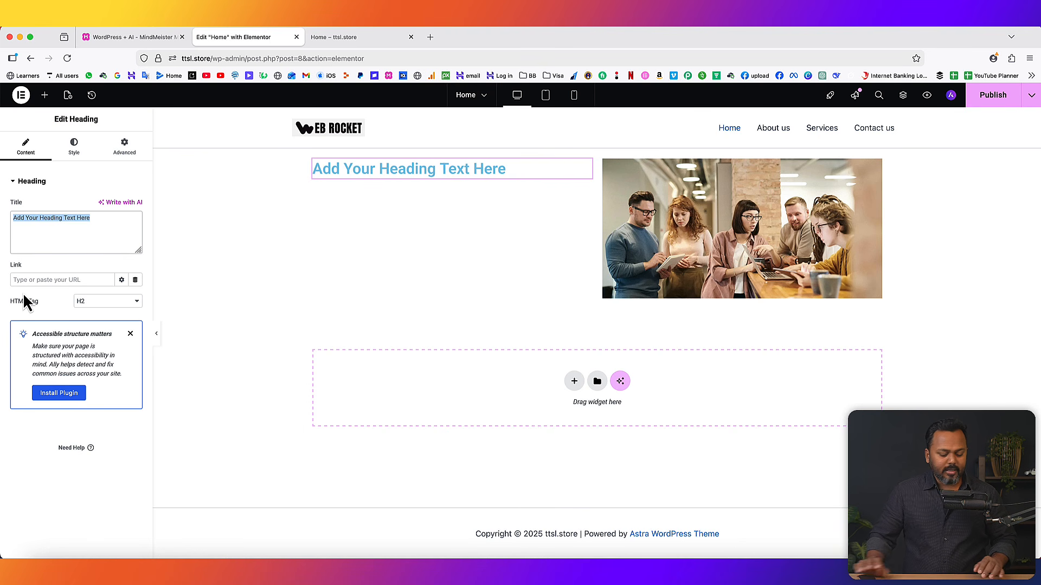
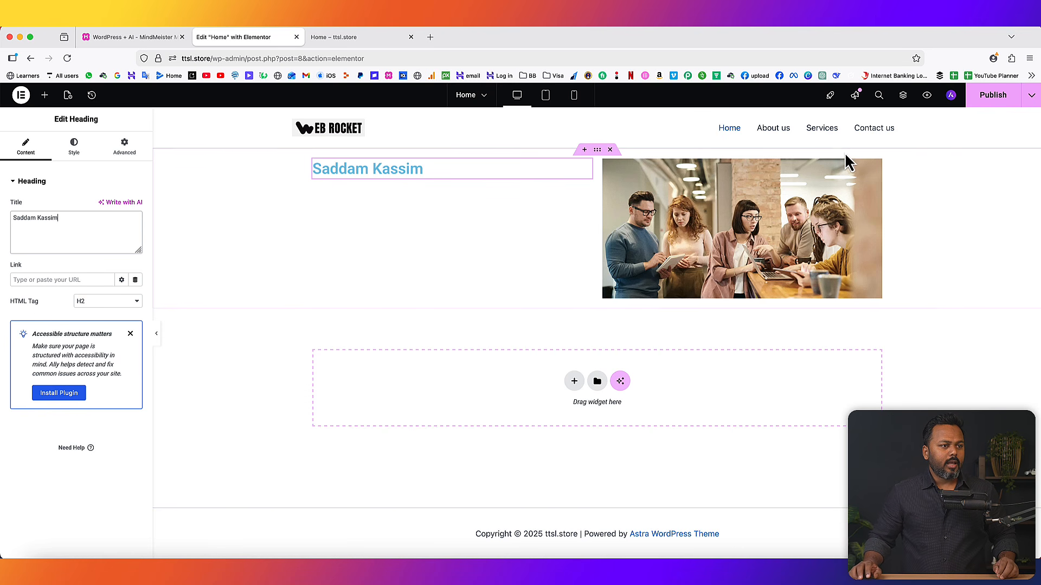
{"action": "left_click", "coordinate": [989, 97]}
- Check that the published Home page shows the name heading beside the team photo, then return to Elementor
{"action": "left_click", "coordinate": [332, 38]}
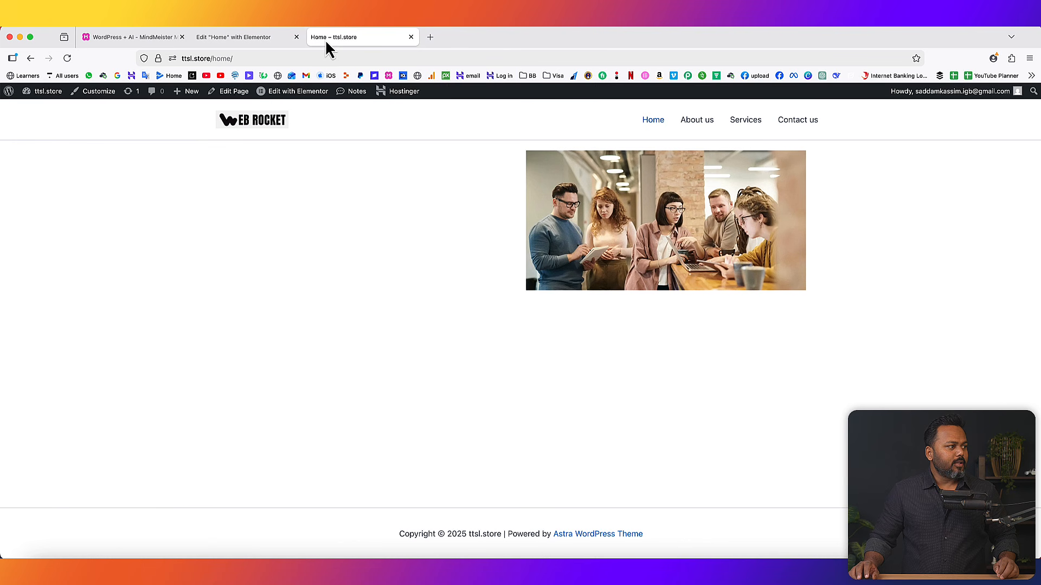
{"action": "left_click", "coordinate": [67, 58]}
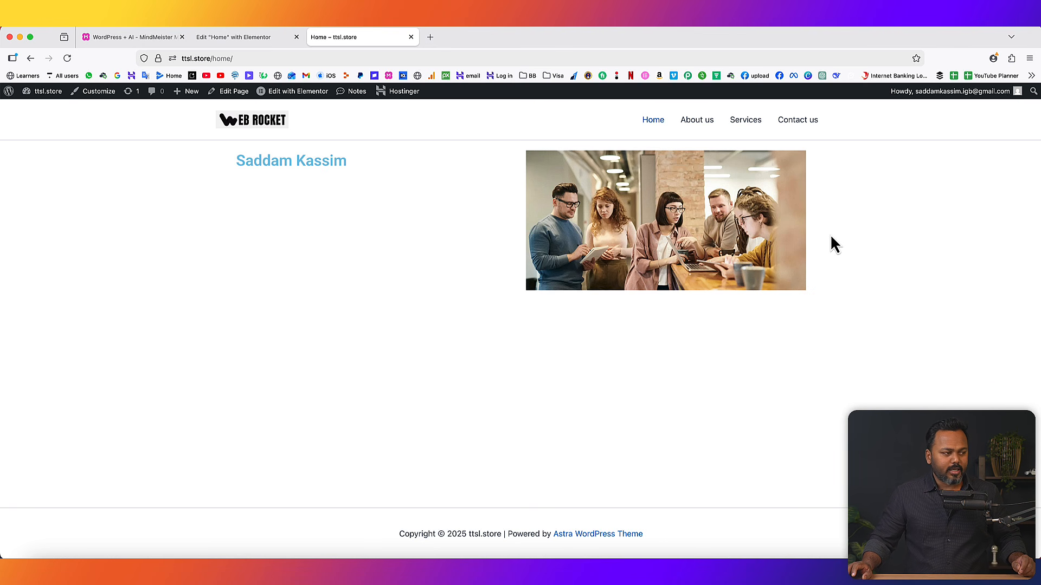
{"action": "left_click", "coordinate": [244, 38]}
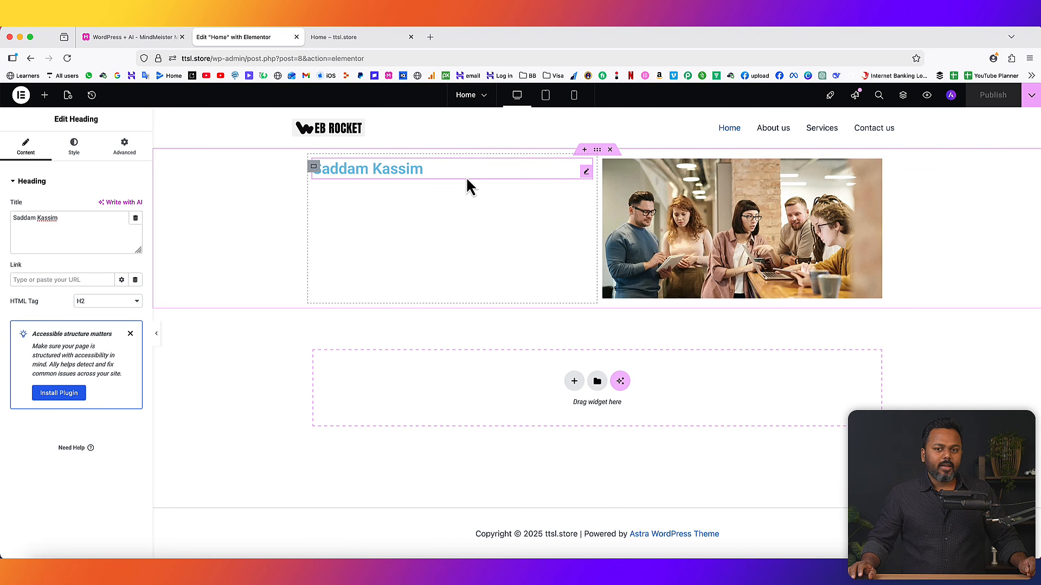
- Add a Flexbox container with the single-column vertical structure below the heading-and-photo row
{"action": "left_click", "coordinate": [574, 382]}
{"action": "left_click", "coordinate": [561, 418]}
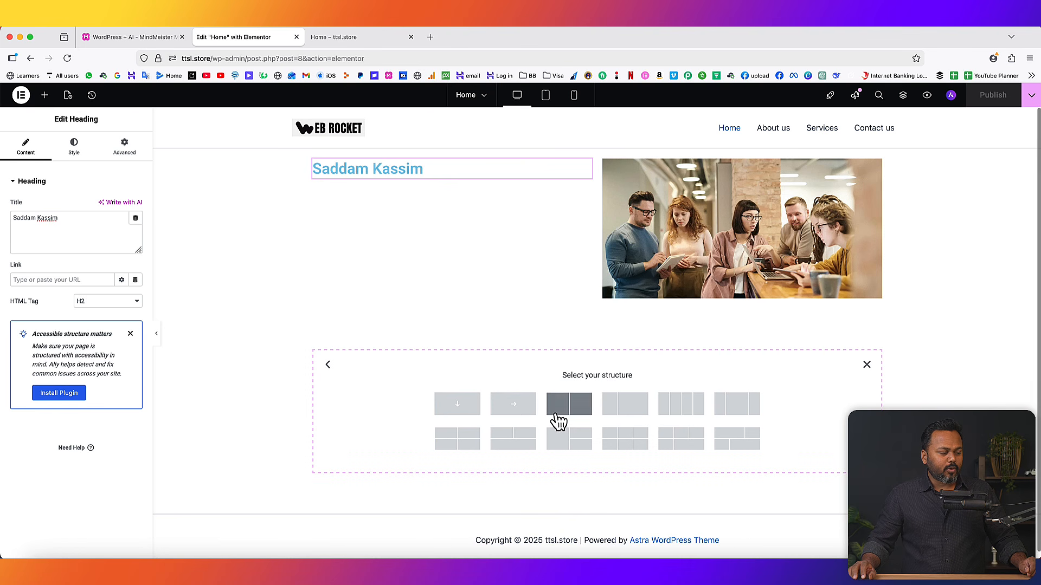
{"action": "scroll", "coordinate": [775, 379], "scroll_direction": "down", "scroll_amount": 1}
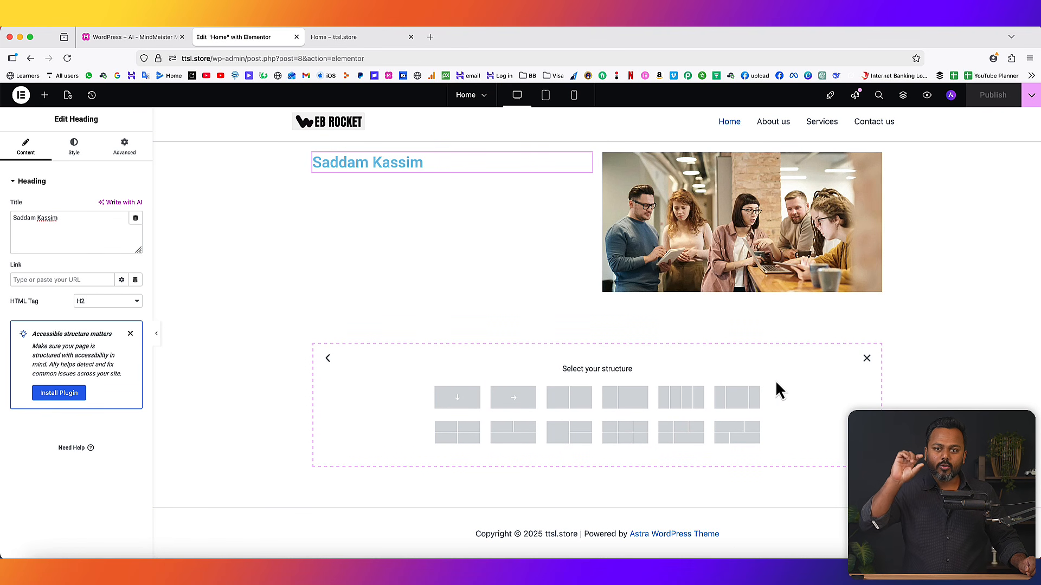
{"action": "left_click", "coordinate": [462, 400]}
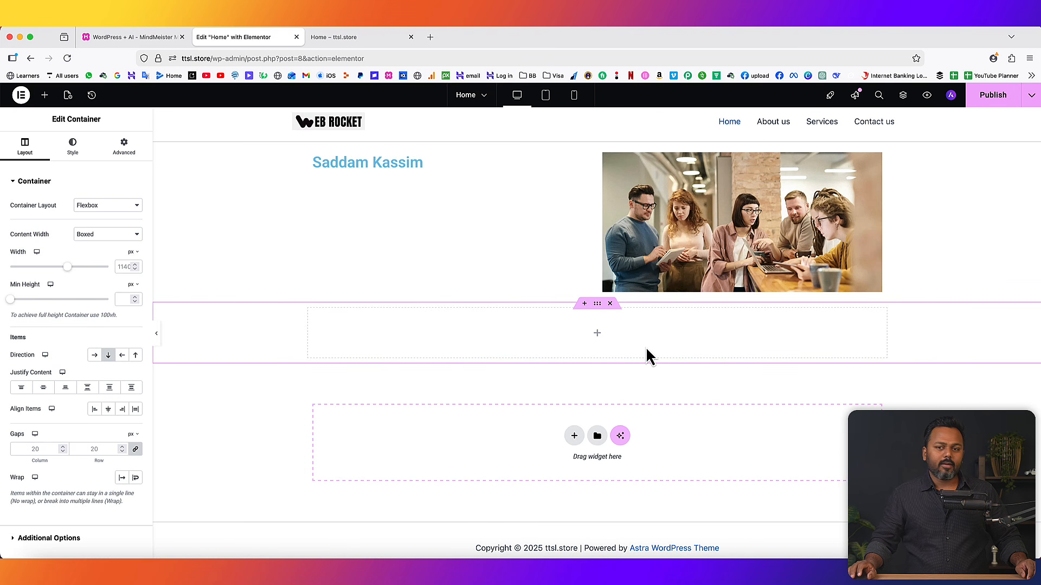
- Drop an Image widget into the new container and insert the same group photo from the Media Library
{"action": "left_click", "coordinate": [596, 334]}
{"action": "left_click_drag", "start_coordinate": [111, 305], "coordinate": [427, 339]}
{"action": "left_click", "coordinate": [55, 247]}
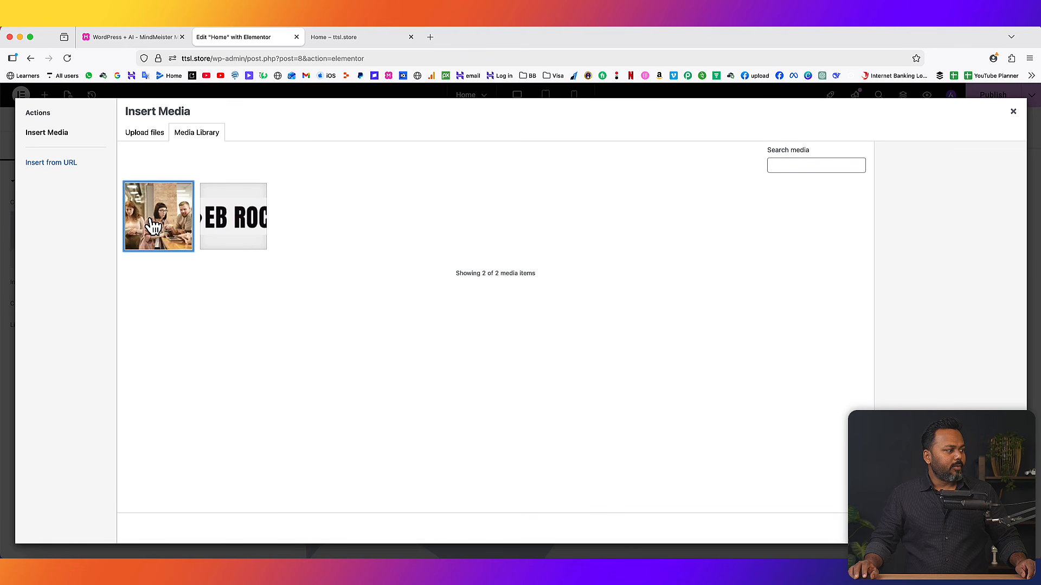
{"action": "left_click", "coordinate": [154, 225]}
{"action": "left_click", "coordinate": [1001, 529]}
{"action": "scroll", "coordinate": [639, 399], "scroll_direction": "down", "scroll_amount": 3}
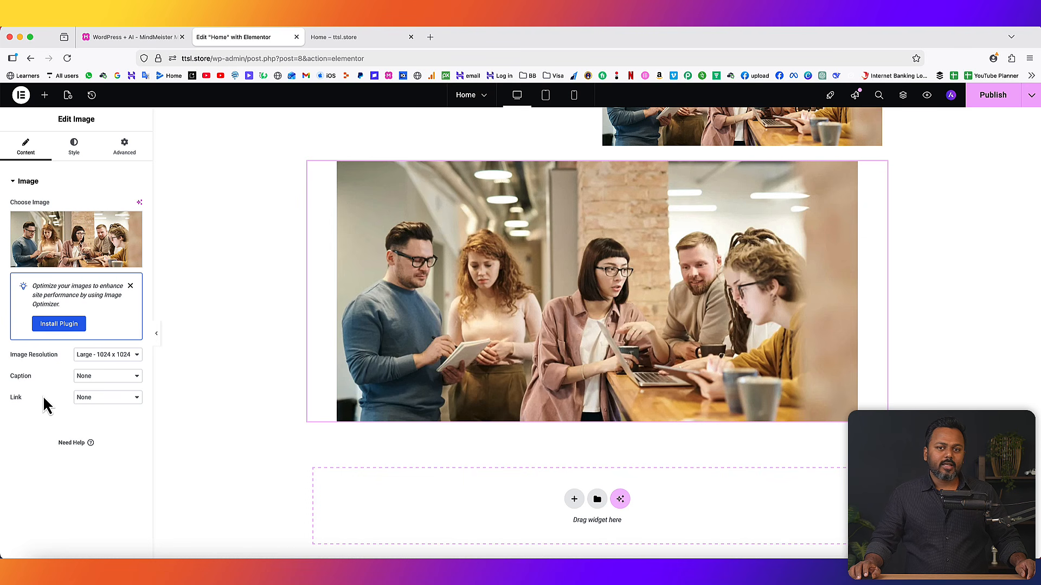
- Add a Heading widget under the second photo reading the person's name followed by ' - Web Developer'
{"action": "left_click", "coordinate": [45, 96]}
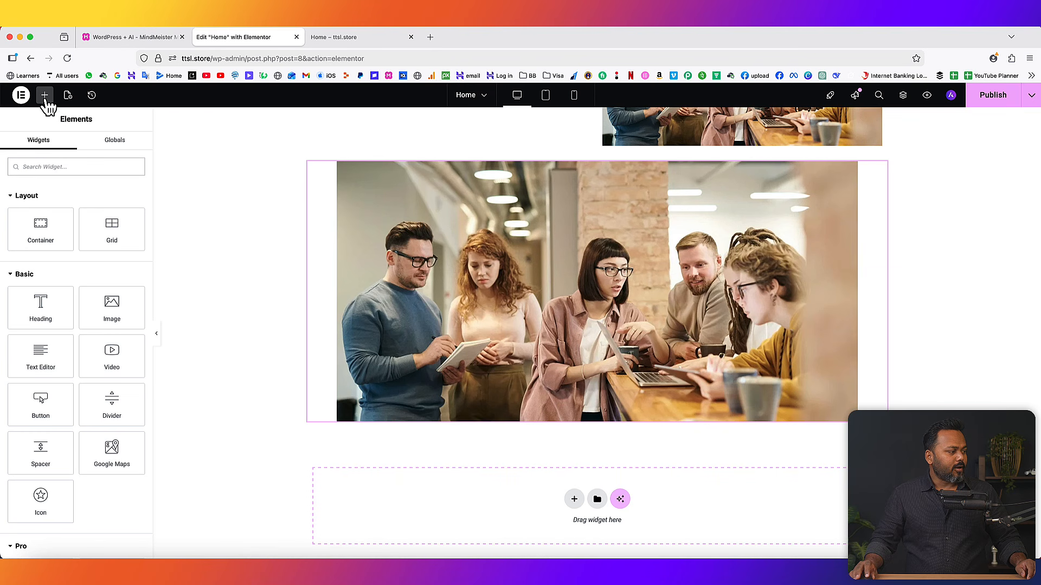
{"action": "left_click_drag", "start_coordinate": [40, 301], "coordinate": [616, 418]}
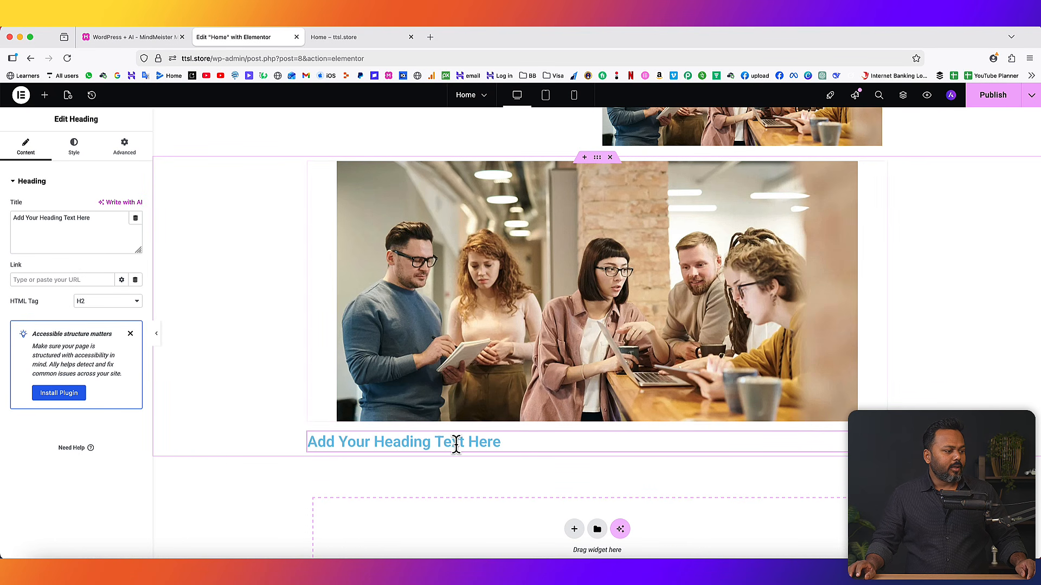
{"action": "left_click_drag", "start_coordinate": [92, 215], "coordinate": [1, 214]}
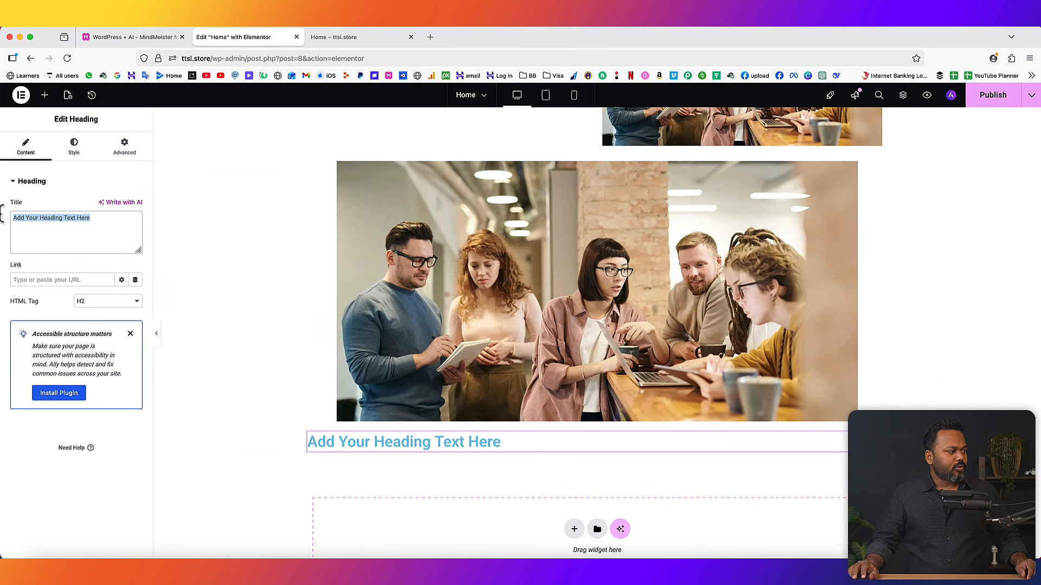
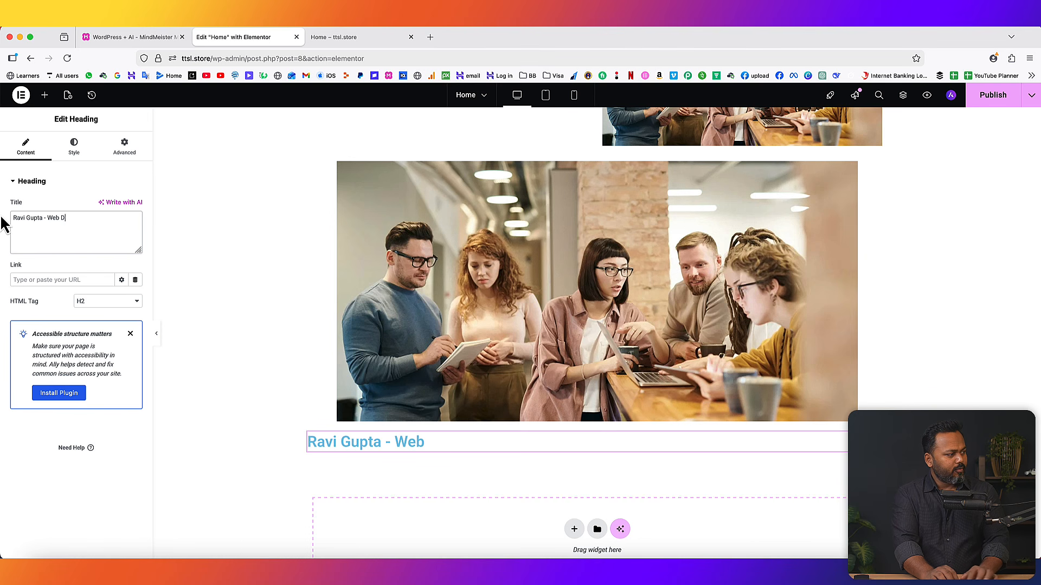
{"action": "type", "text": "eveloper"}
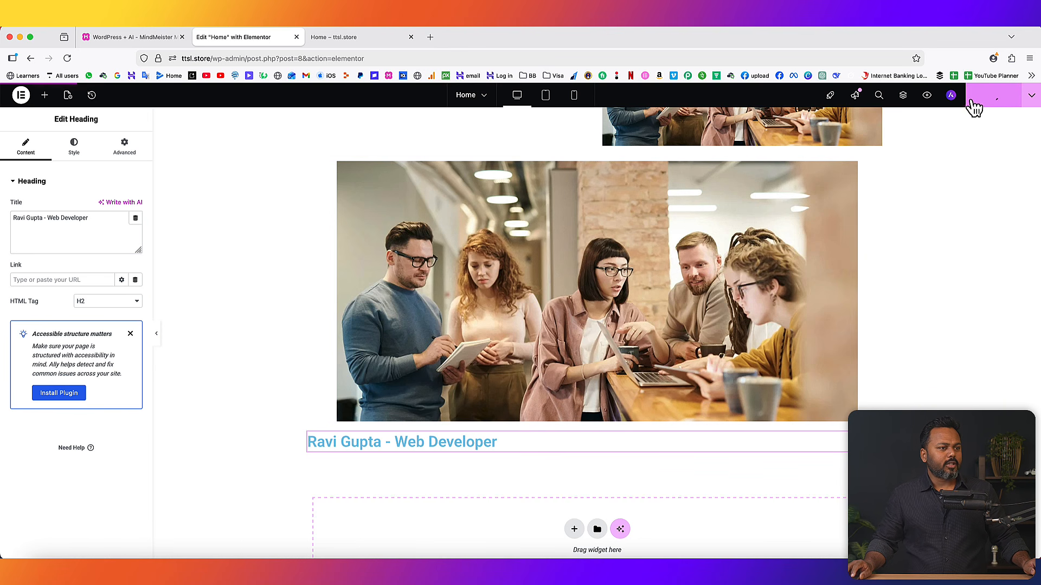
{"action": "left_click", "coordinate": [352, 37]}
- Reload the live Home page to verify the new name-and-'Web Developer' heading appears
{"action": "left_click", "coordinate": [67, 58]}
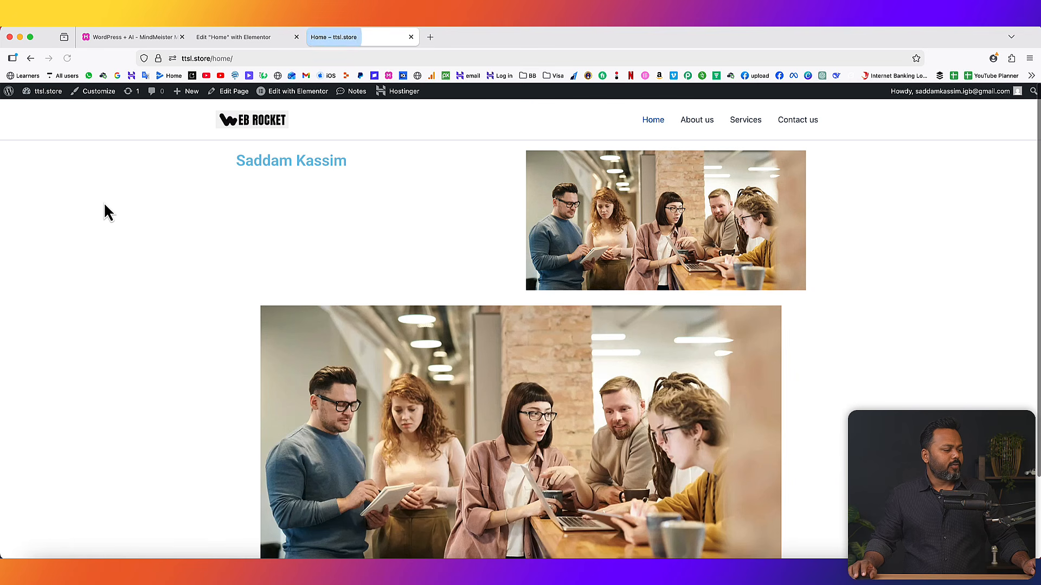
{"action": "scroll", "coordinate": [682, 371], "scroll_direction": "down", "scroll_amount": 3}
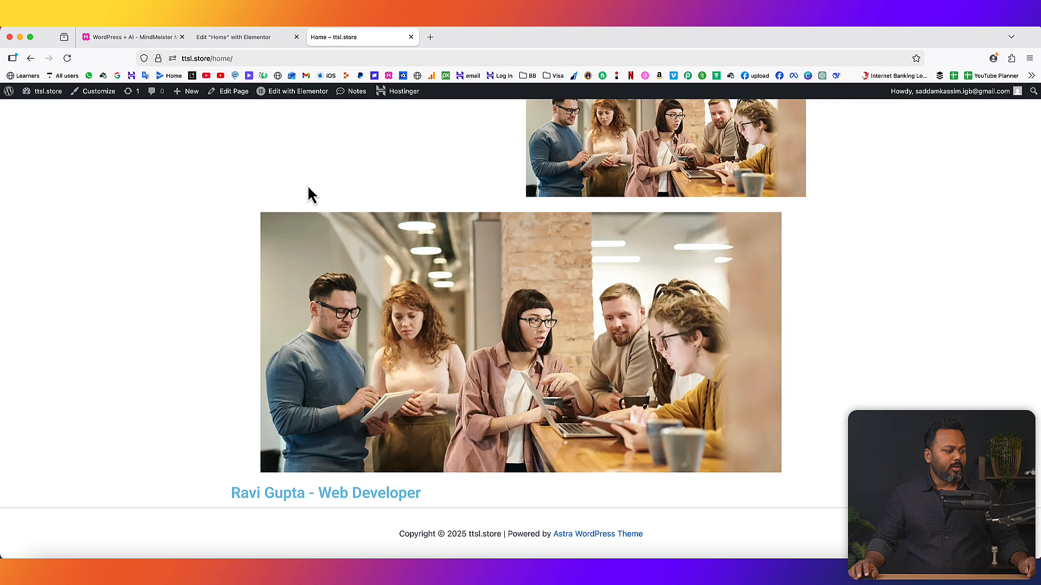
{"action": "left_click", "coordinate": [247, 38]}
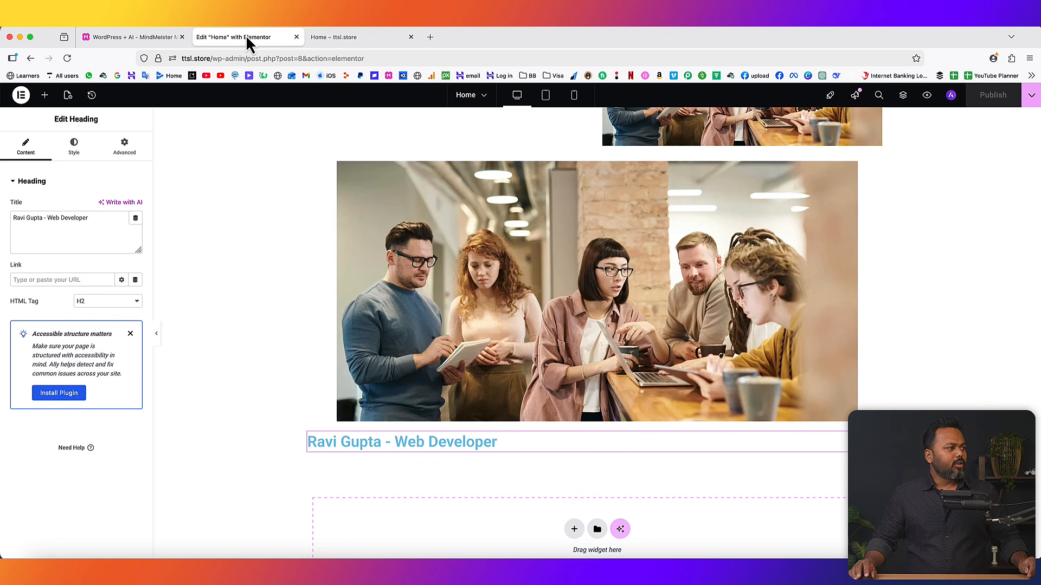
- Add a Button widget below the heading and confirm the 'Click here' button shows on the live page
{"action": "left_click", "coordinate": [45, 96]}
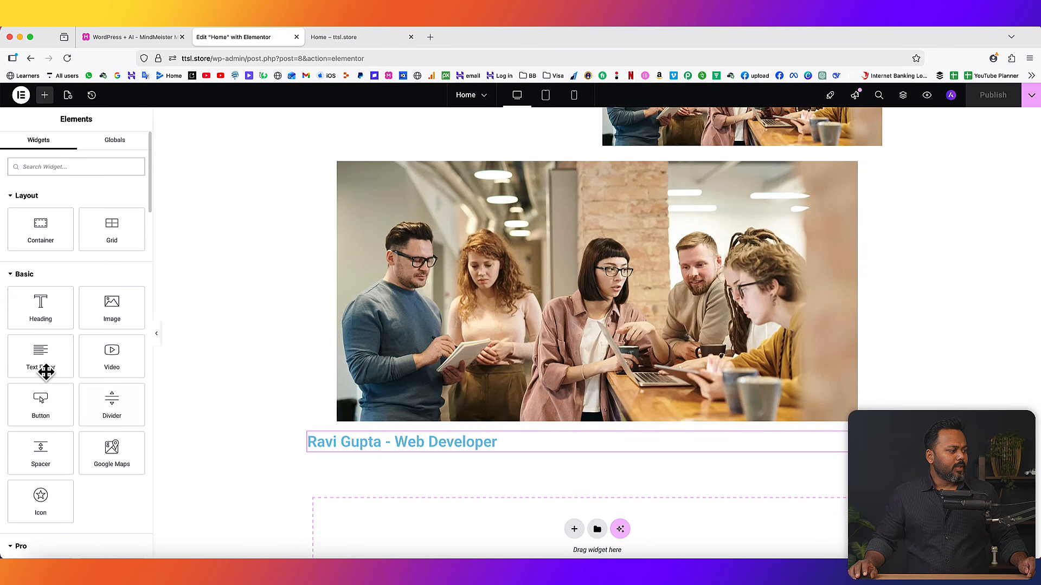
{"action": "left_click_drag", "start_coordinate": [40, 399], "coordinate": [512, 460]}
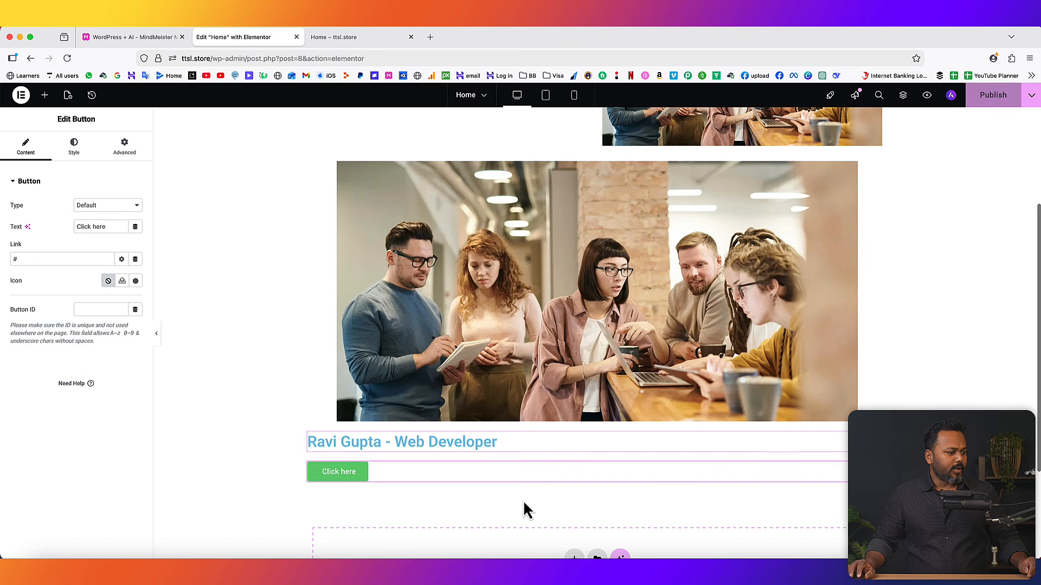
{"action": "left_click", "coordinate": [993, 95]}
{"action": "left_click", "coordinate": [363, 38]}
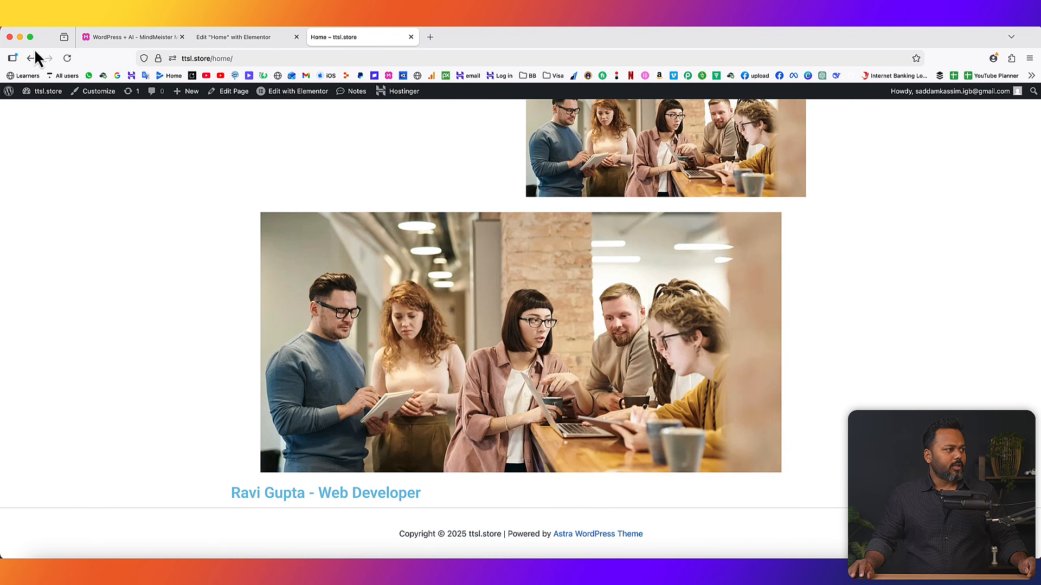
{"action": "left_click", "coordinate": [68, 58]}
{"action": "scroll", "coordinate": [316, 507], "scroll_direction": "down", "scroll_amount": 2}
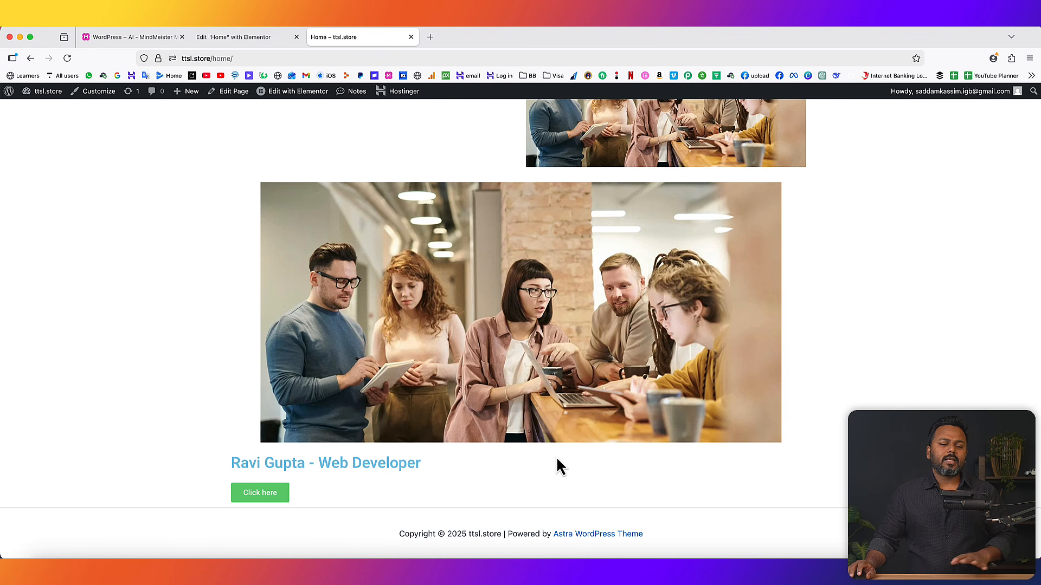
{"action": "left_click", "coordinate": [245, 38]}
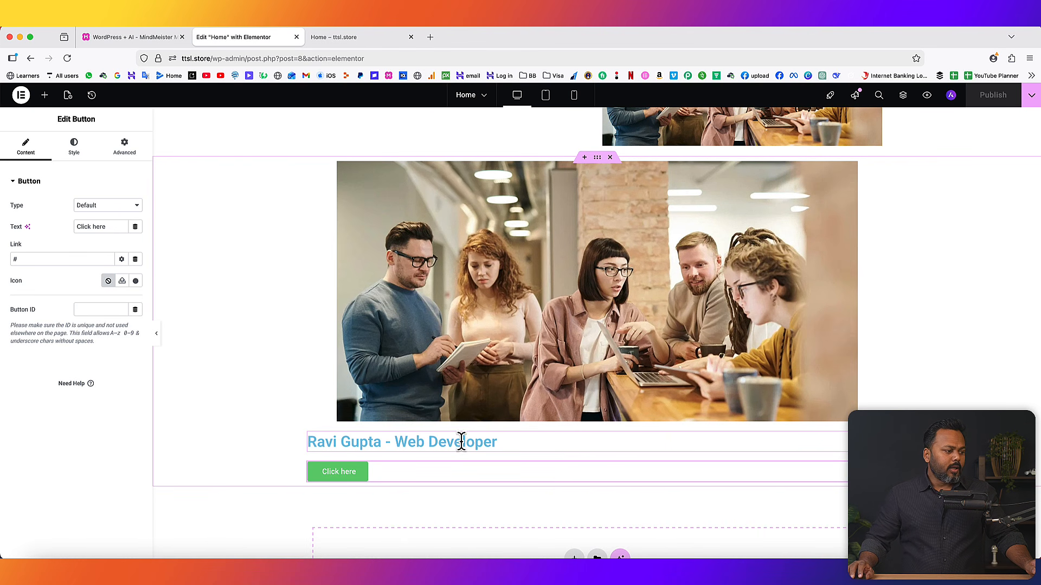
- Set the name-and-'Web Developer' heading's alignment to center in its Style settings
{"action": "left_click", "coordinate": [460, 442]}
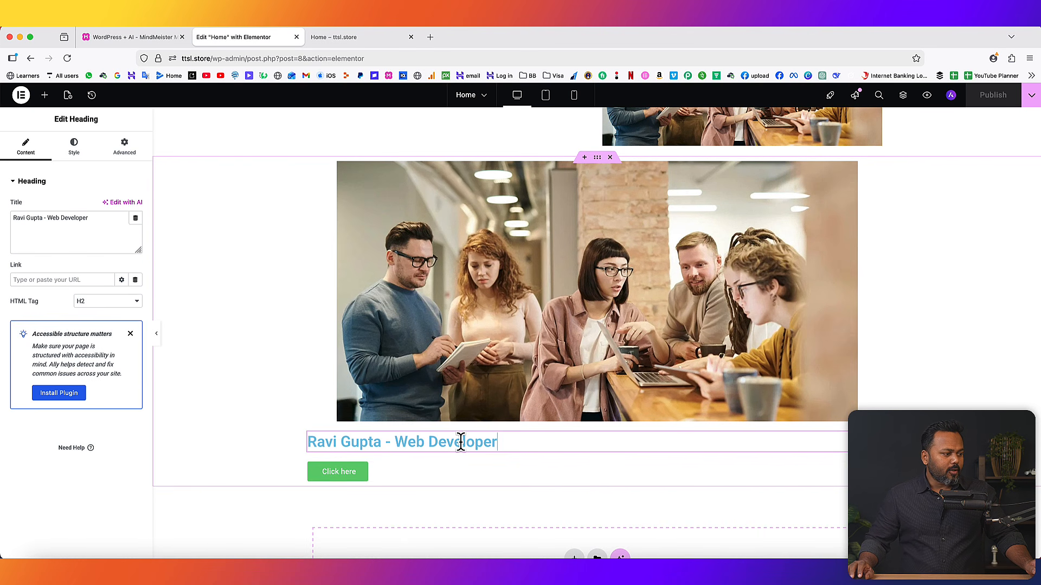
{"action": "left_click_drag", "start_coordinate": [59, 120], "coordinate": [88, 120]}
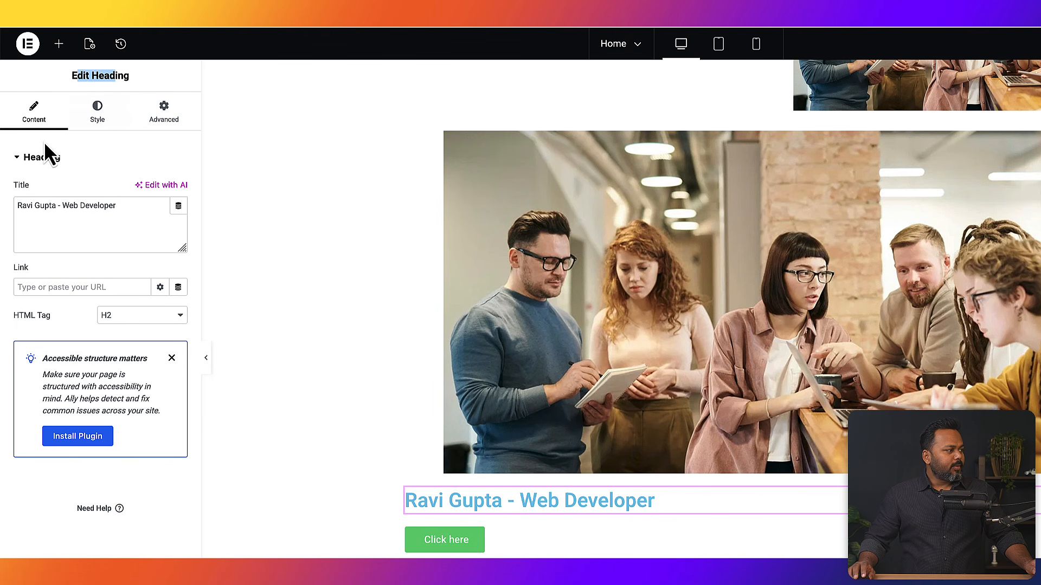
{"action": "left_click", "coordinate": [44, 190]}
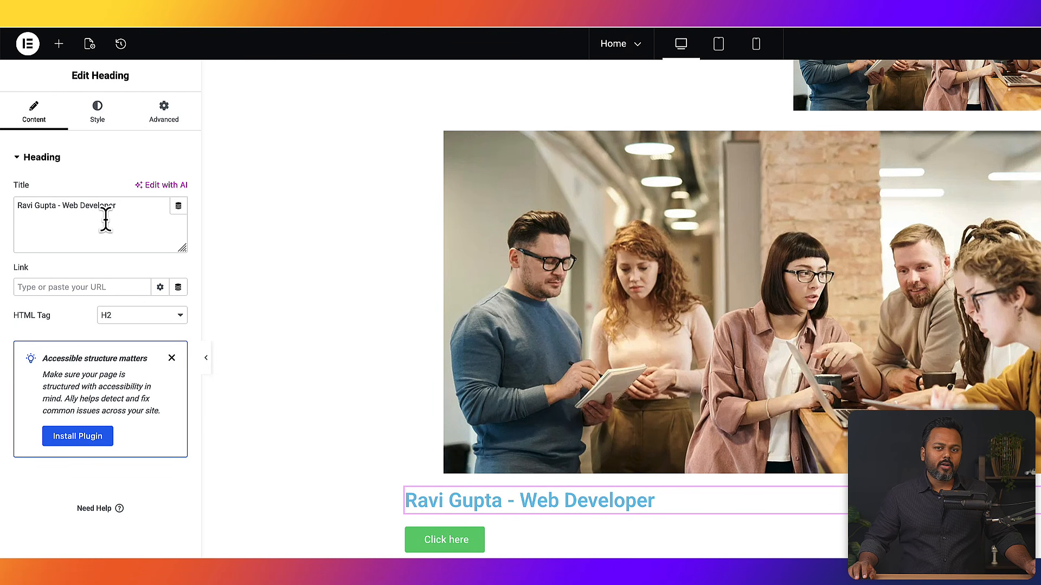
{"action": "left_click", "coordinate": [114, 109]}
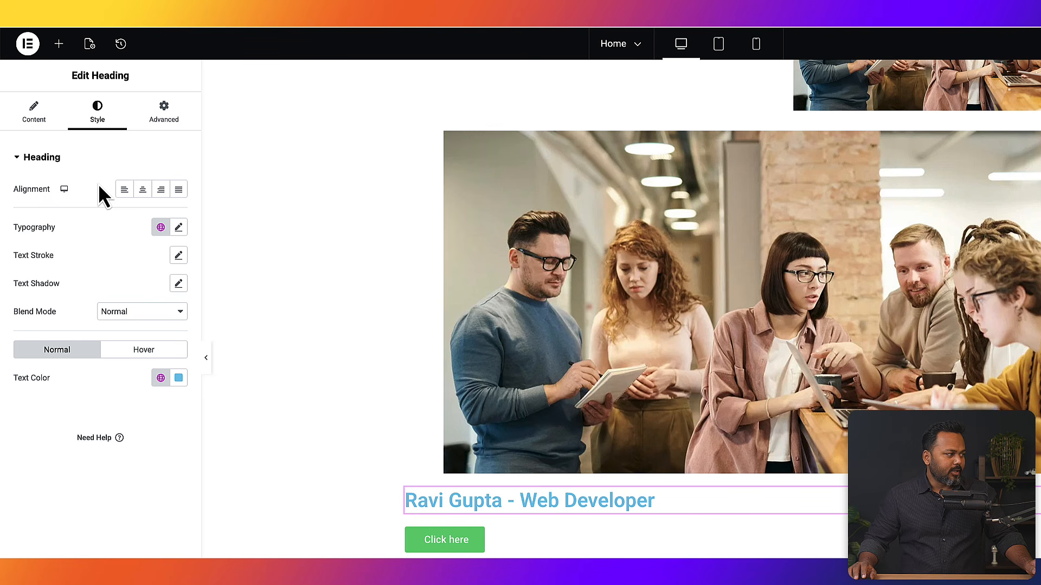
{"action": "left_click", "coordinate": [143, 191]}
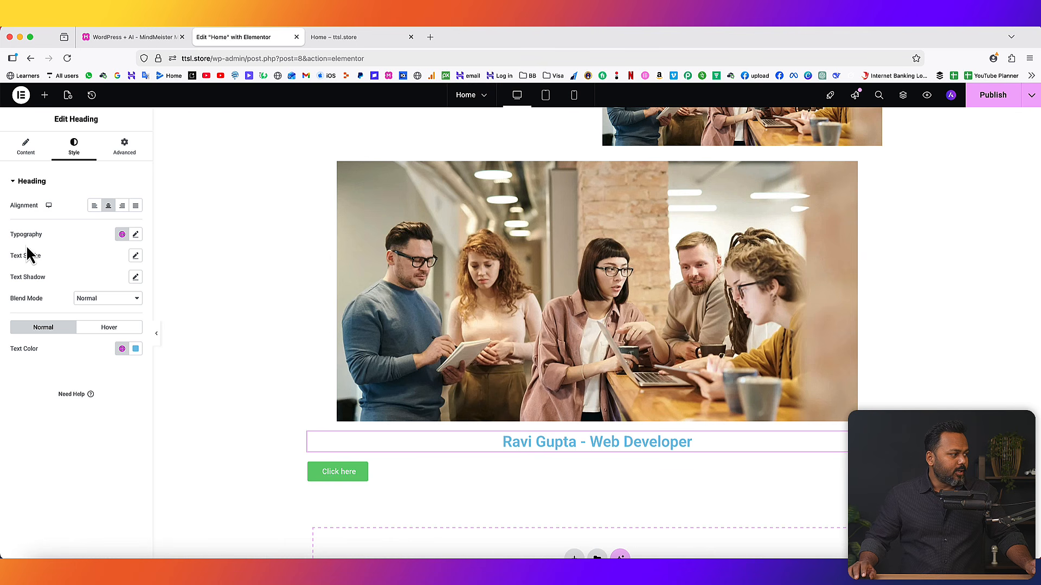
- Set the heading's typography to the Playfair Display font at 43 px
{"action": "left_click", "coordinate": [135, 235]}
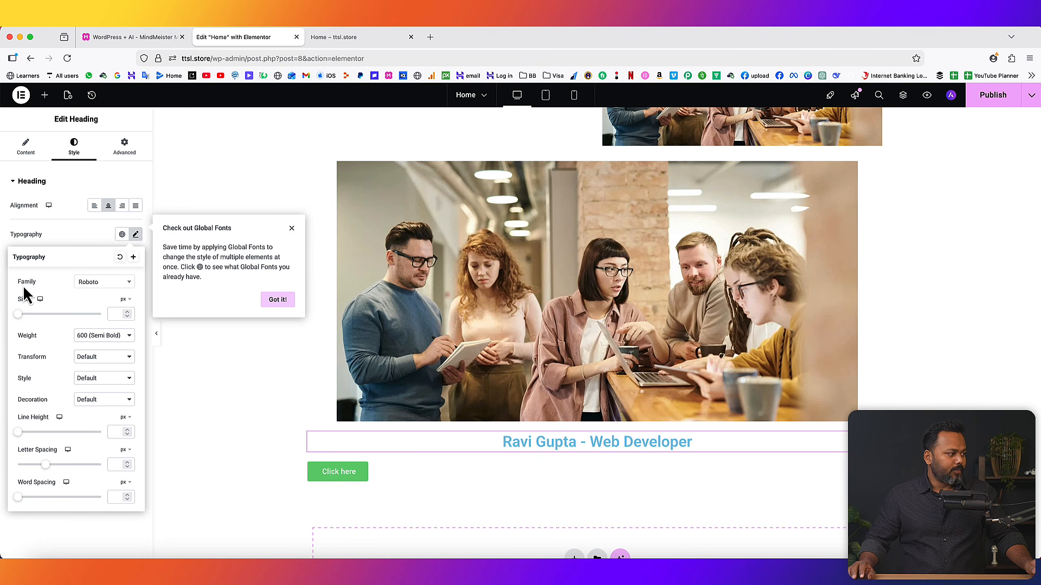
{"action": "left_click", "coordinate": [102, 283]}
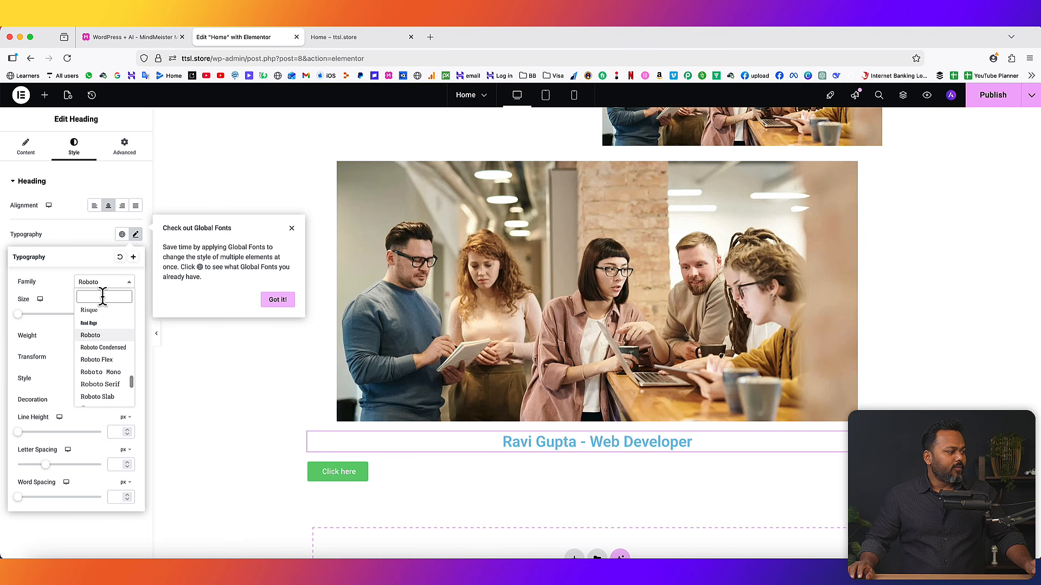
{"action": "type", "text": "k"}
{"action": "key", "text": "BackSpace"}
{"action": "type", "text": "play"}
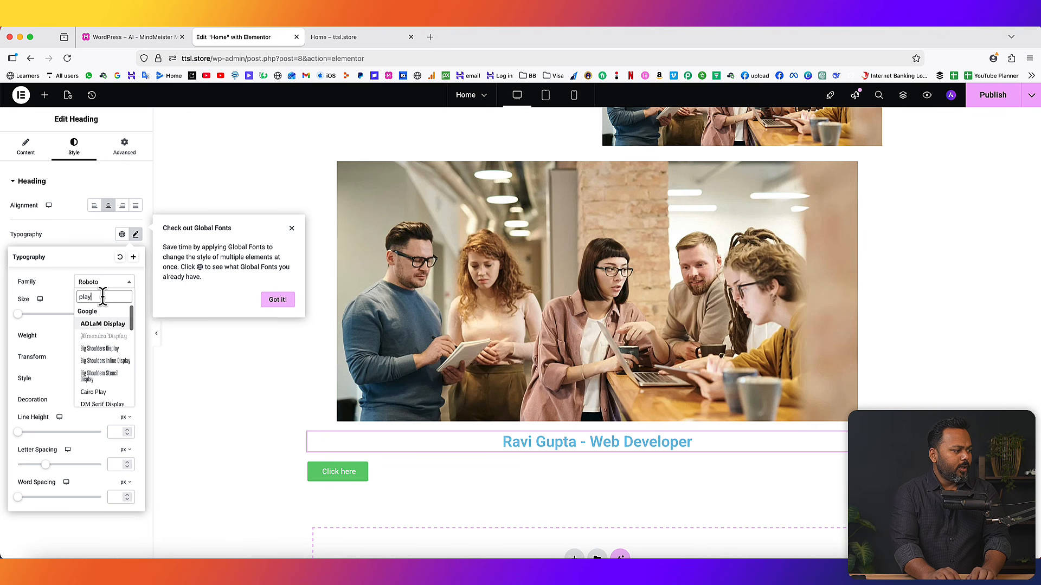
{"action": "type", "text": "fair"}
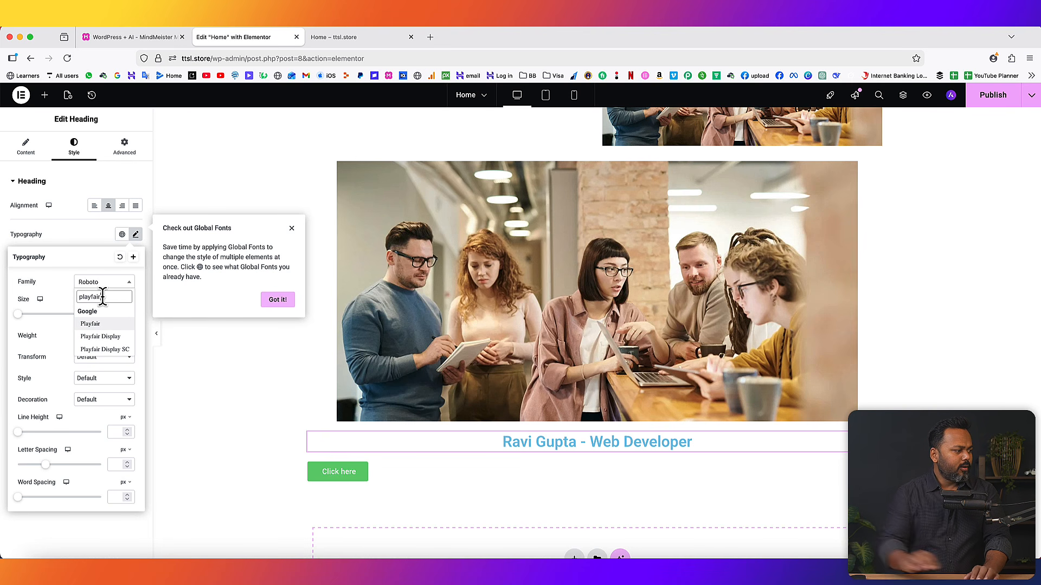
{"action": "left_click", "coordinate": [101, 337]}
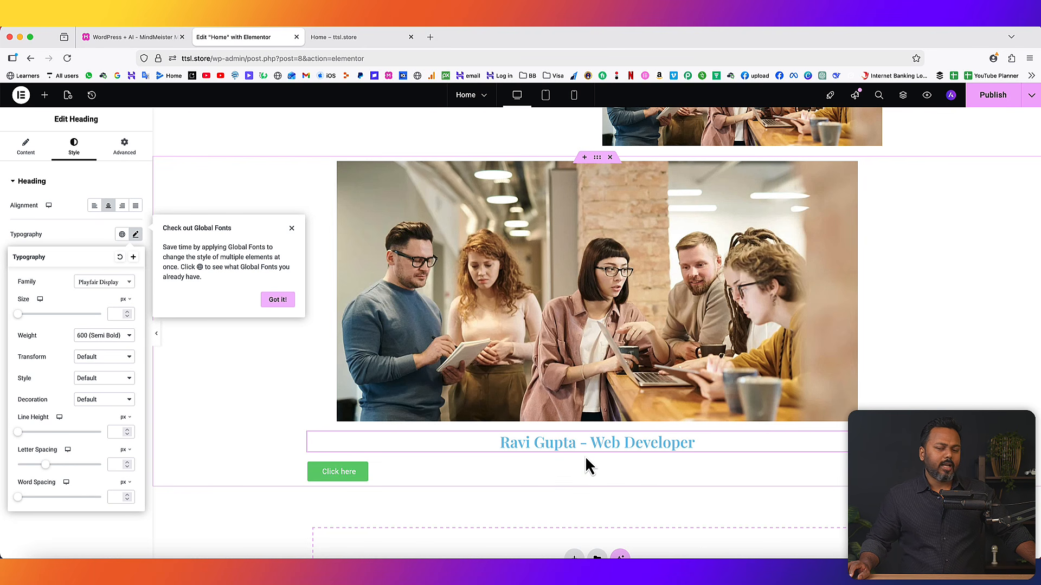
{"action": "left_click", "coordinate": [277, 300]}
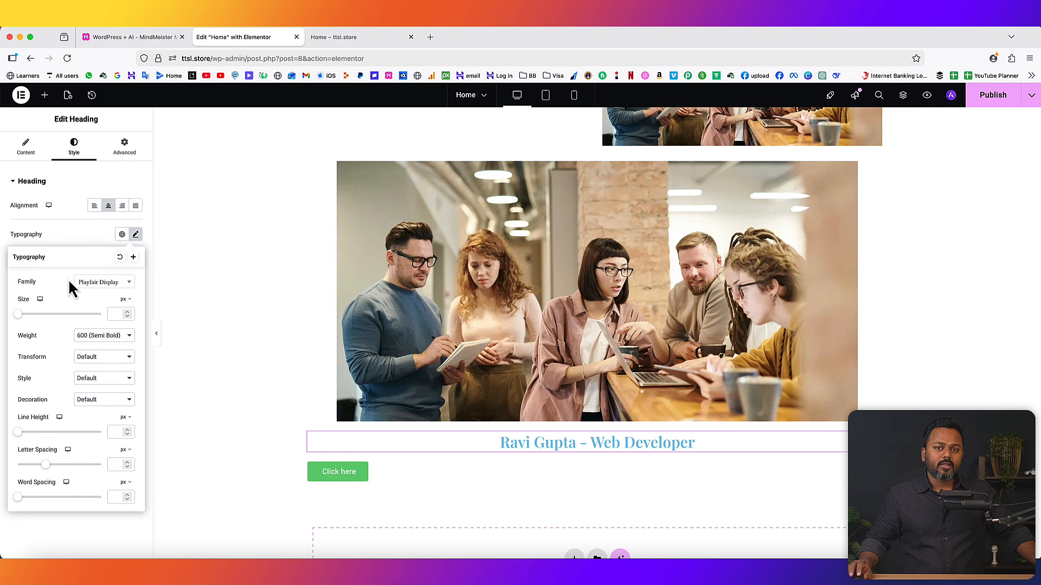
{"action": "mouse_move", "coordinate": [19, 316]}
{"action": "left_mouse_down"}
{"action": "mouse_move", "coordinate": [54, 315]}
{"action": "mouse_move", "coordinate": [35, 316]}
{"action": "left_mouse_up"}
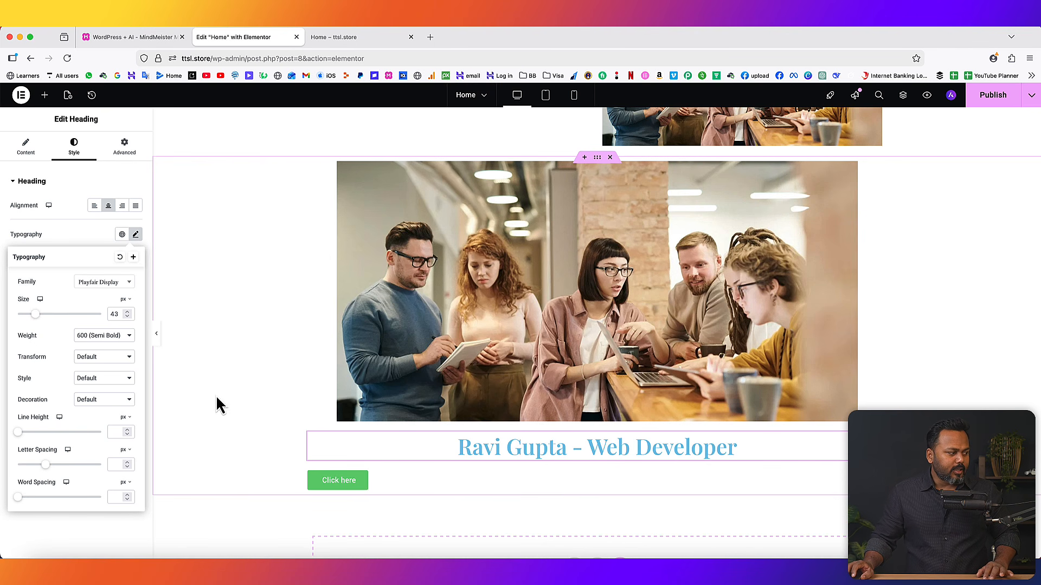
- Try heading weights 700, 900 and 200, settling on 600 (Semi Bold)
{"action": "left_click", "coordinate": [86, 339]}
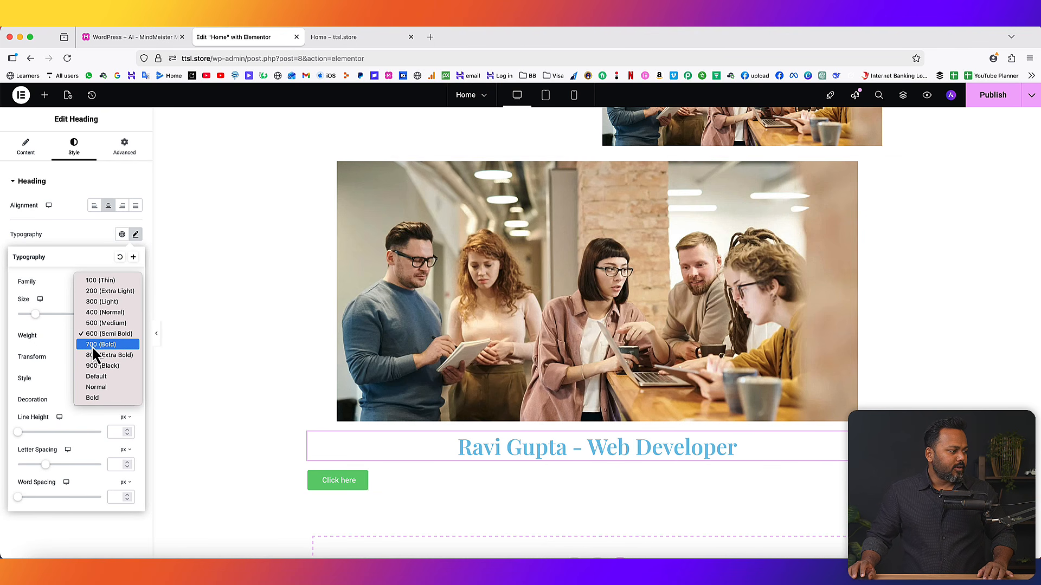
{"action": "left_click", "coordinate": [93, 345]}
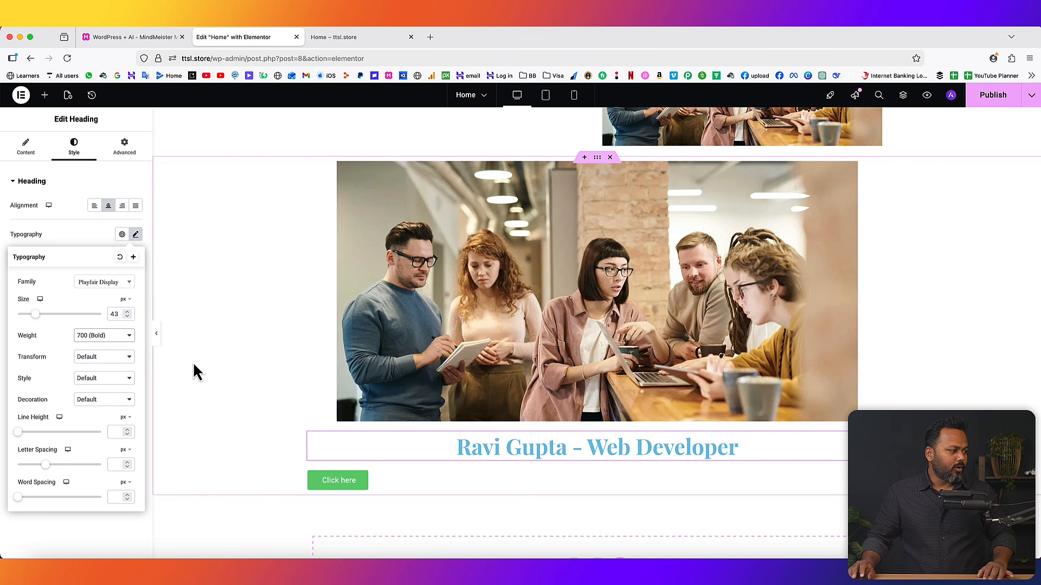
{"action": "left_click", "coordinate": [124, 337]}
{"action": "left_click", "coordinate": [105, 358]}
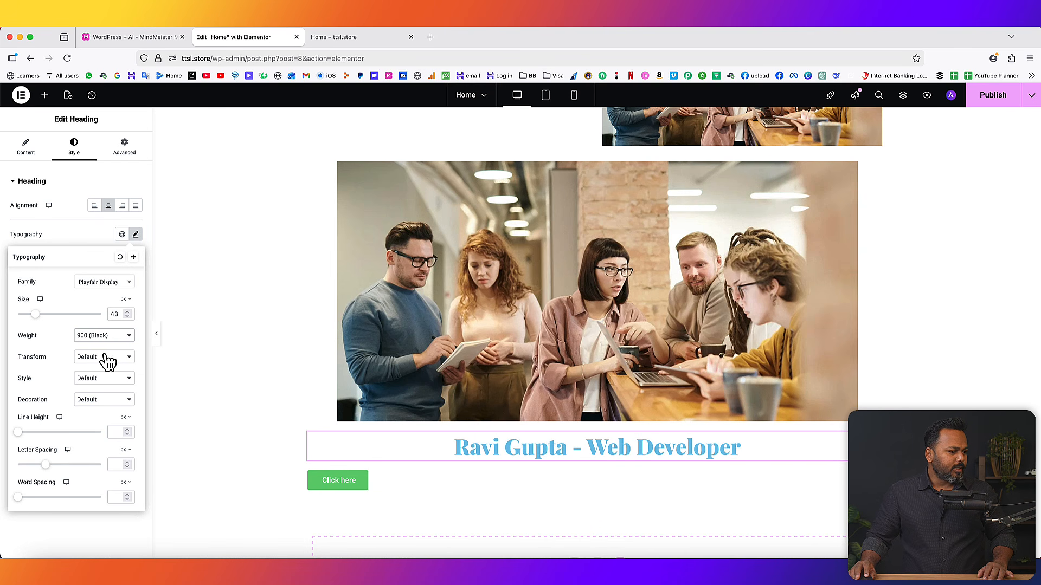
{"action": "left_click", "coordinate": [119, 341]}
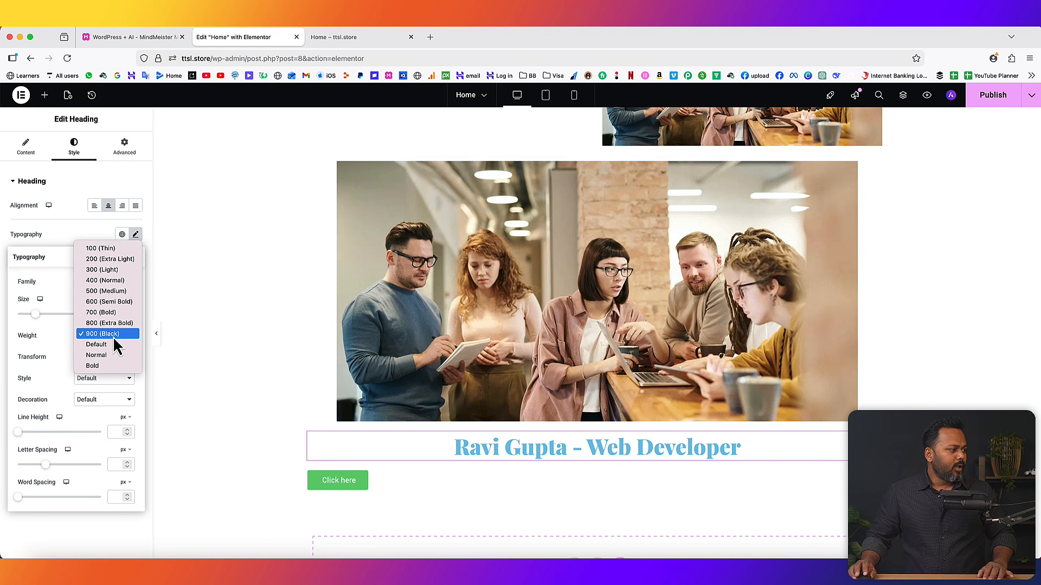
{"action": "left_click", "coordinate": [98, 262]}
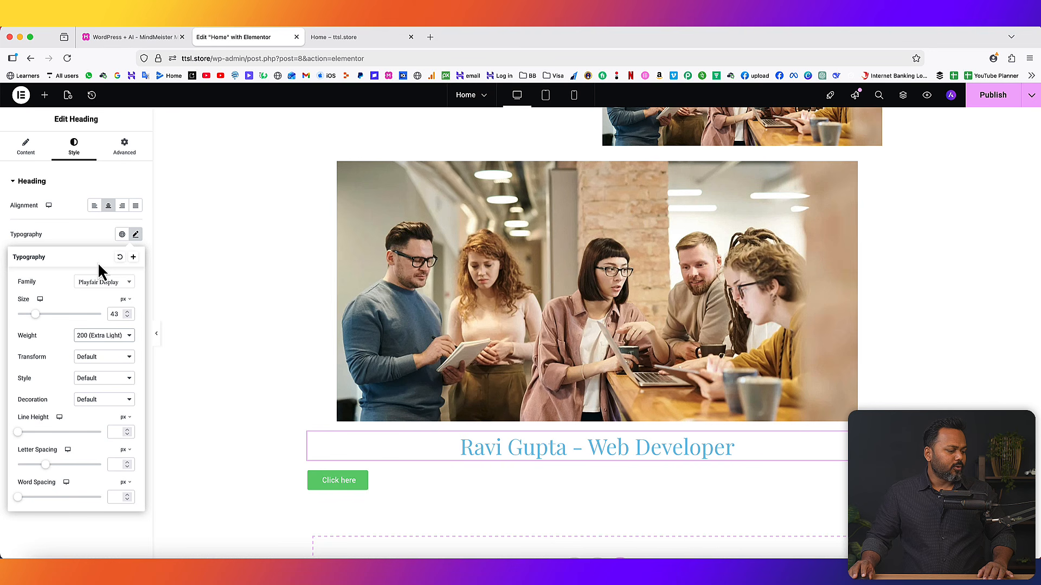
{"action": "left_click", "coordinate": [112, 338]}
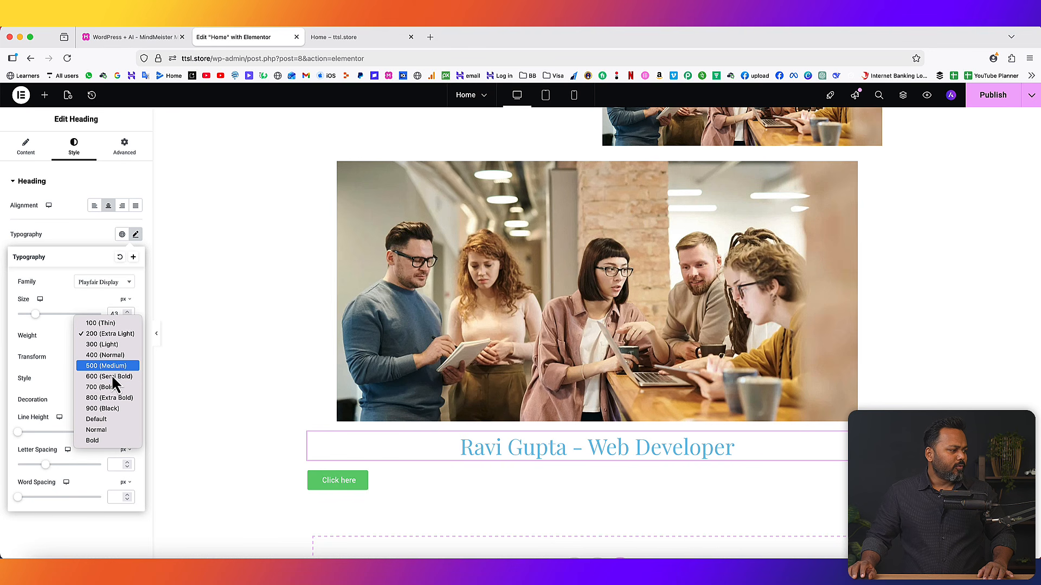
{"action": "left_click", "coordinate": [112, 377]}
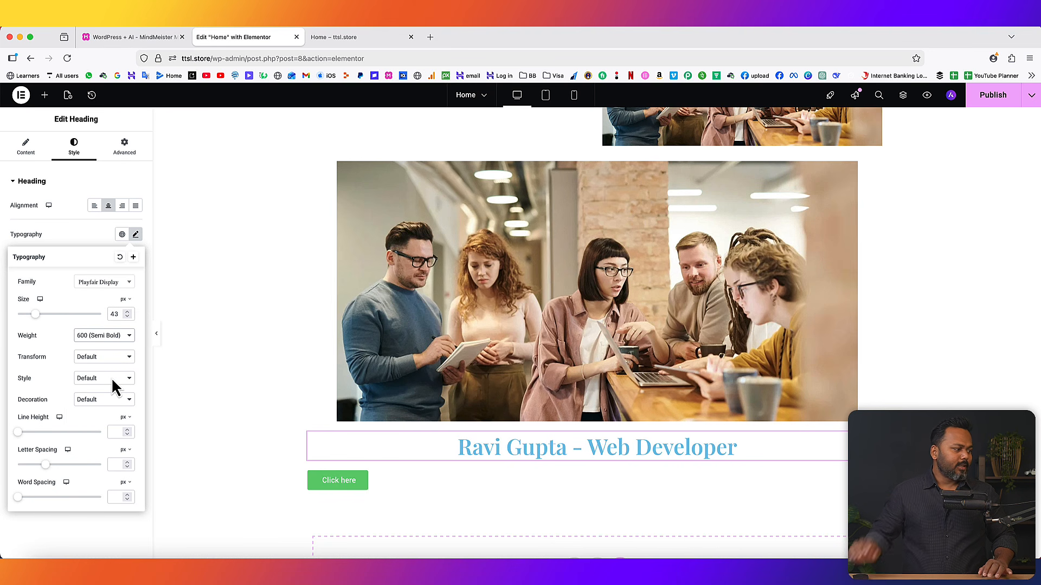
{"action": "left_click", "coordinate": [99, 358]}
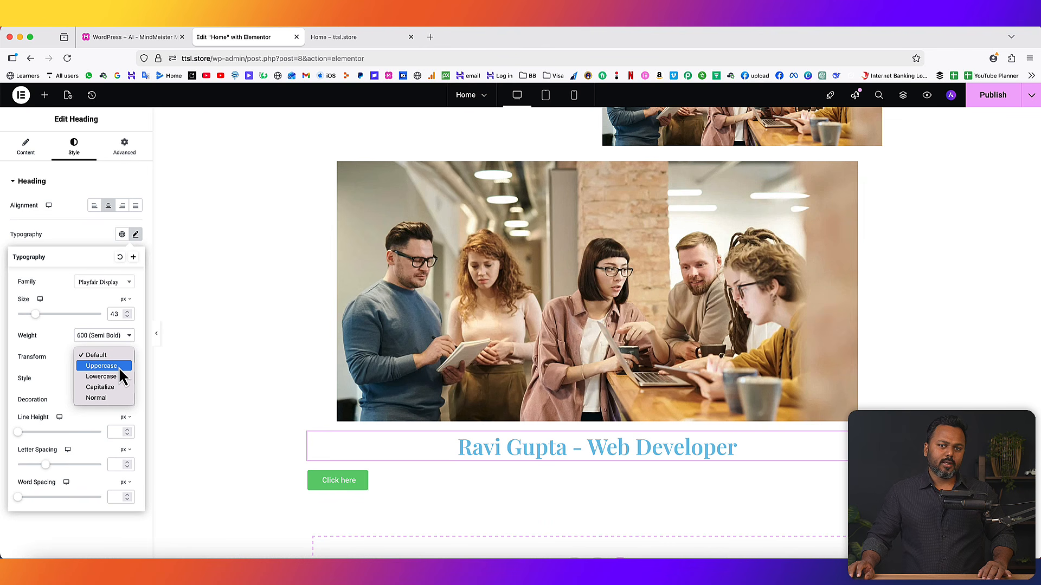
{"action": "left_click", "coordinate": [119, 366]}
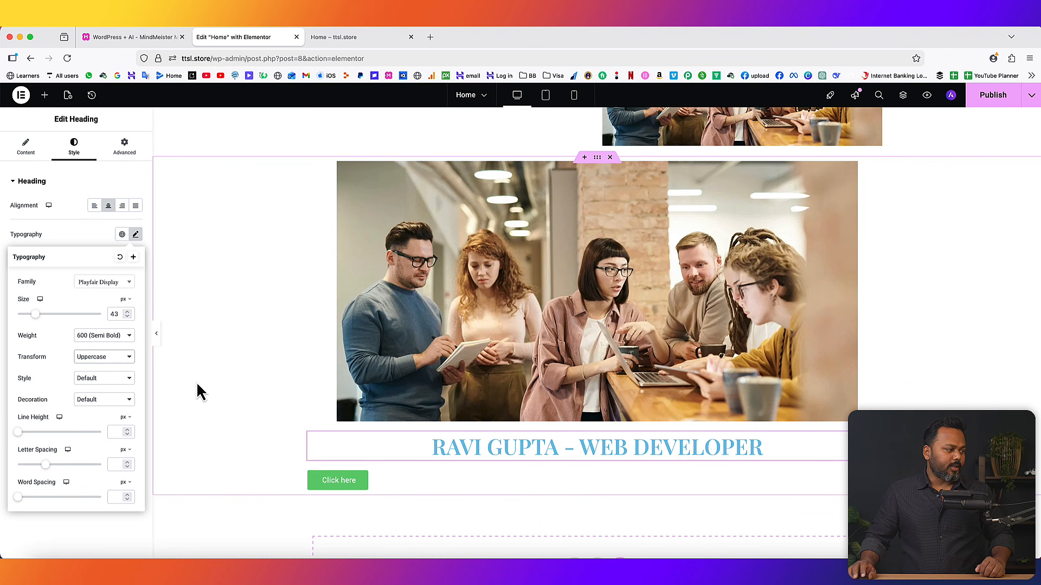
{"action": "left_click", "coordinate": [126, 360]}
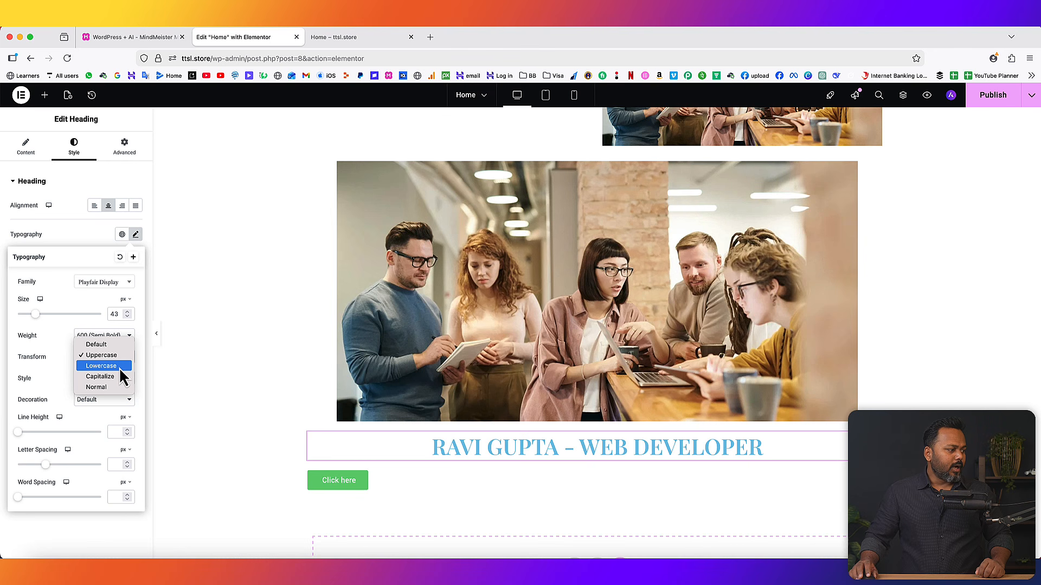
{"action": "left_click", "coordinate": [120, 368]}
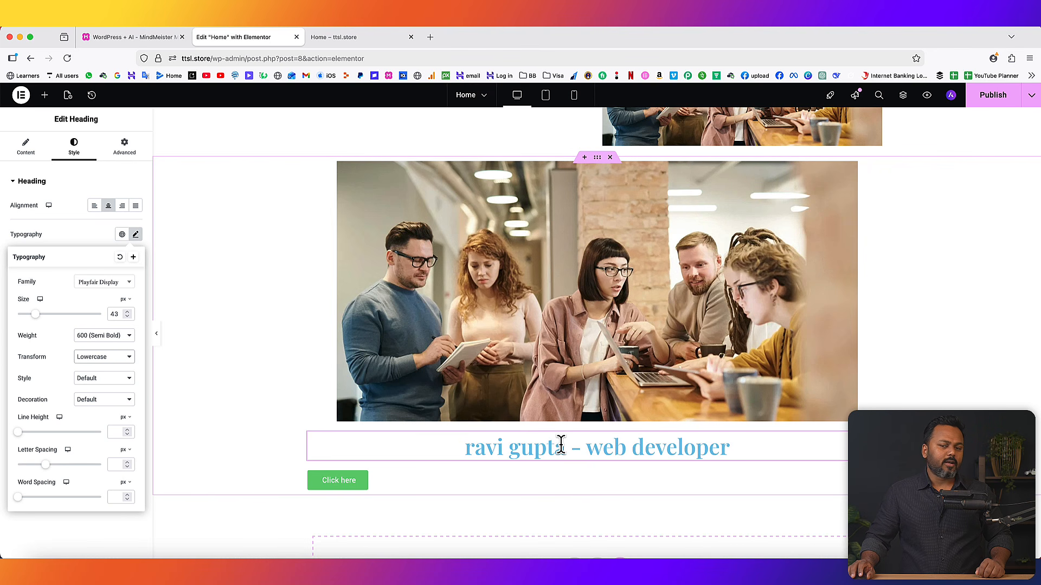
{"action": "left_click", "coordinate": [100, 358]}
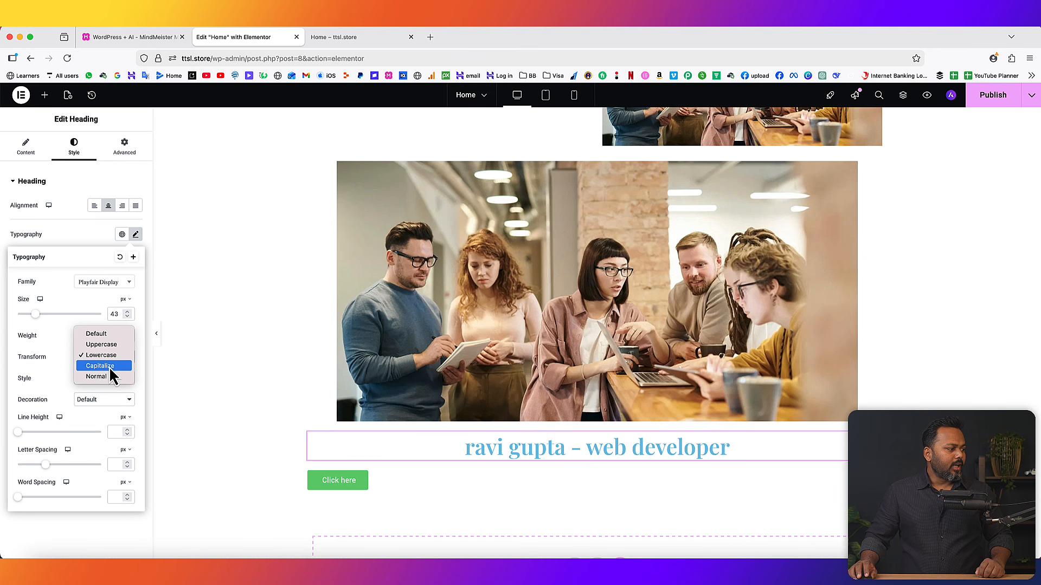
{"action": "left_click", "coordinate": [109, 366]}
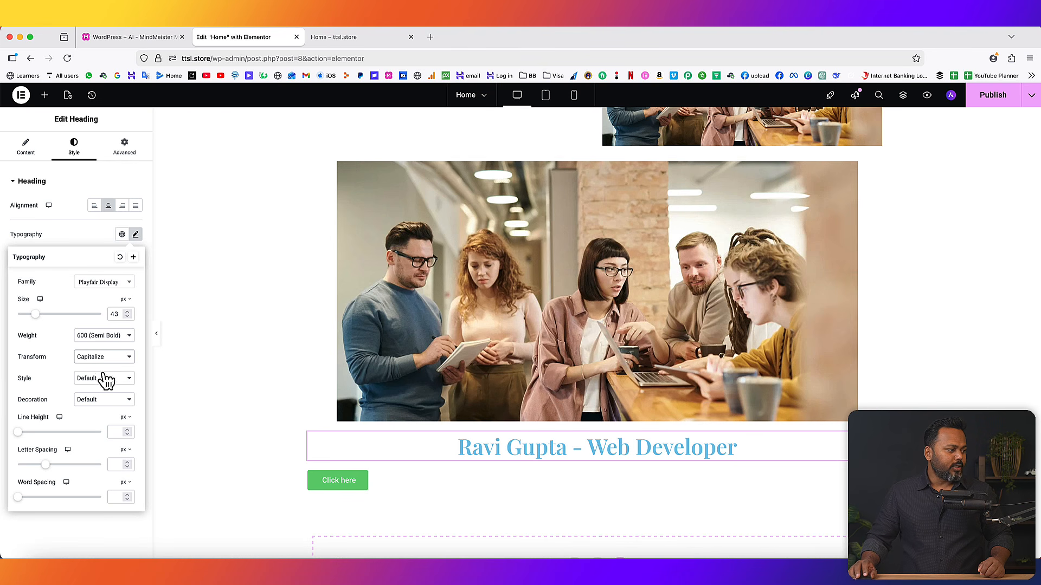
{"action": "left_click", "coordinate": [99, 362]}
{"action": "left_click", "coordinate": [99, 369]}
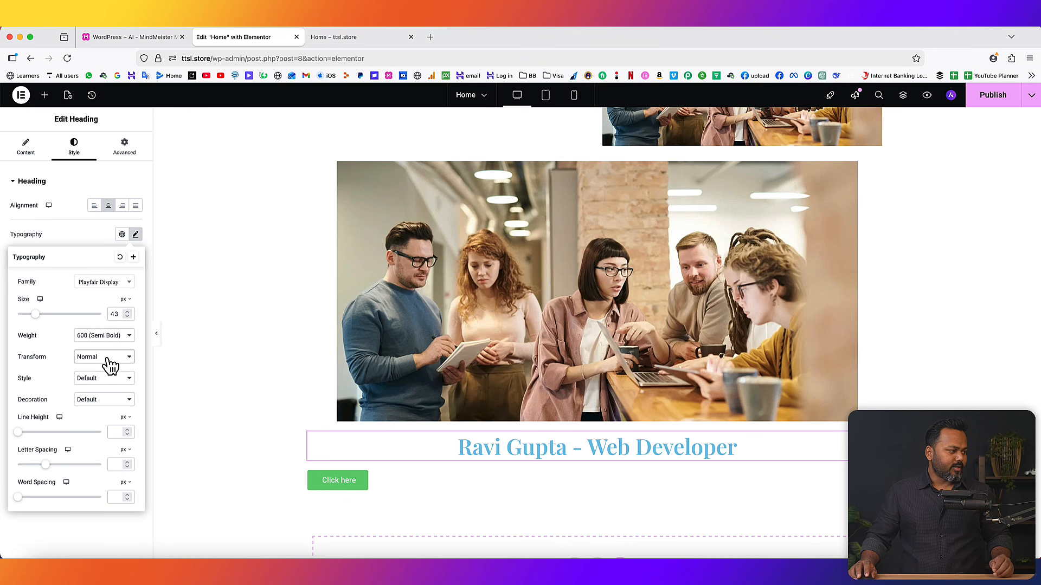
{"action": "left_click", "coordinate": [102, 359]}
{"action": "left_click", "coordinate": [102, 313]}
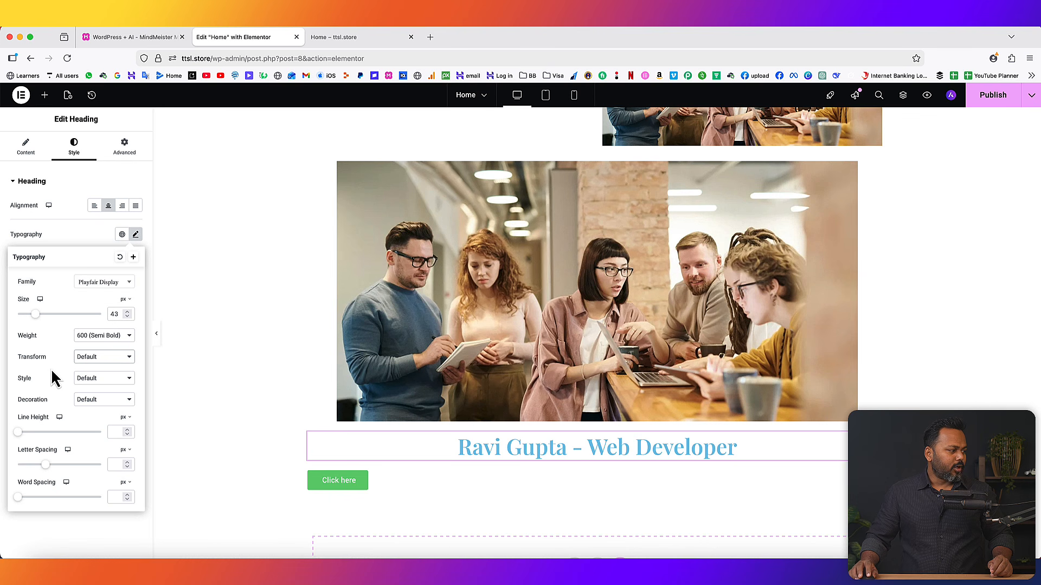
{"action": "left_click", "coordinate": [108, 382]}
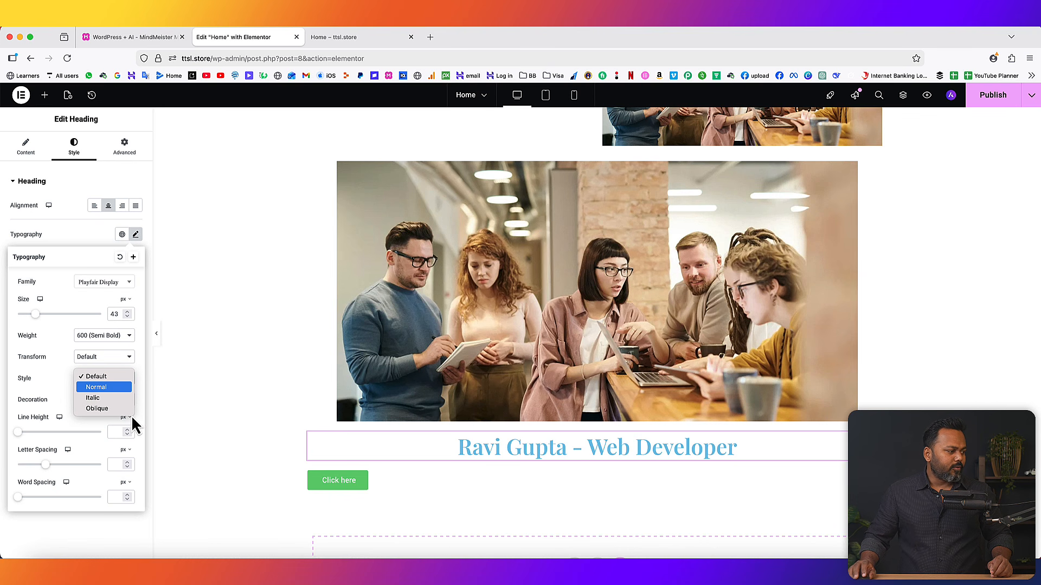
{"action": "left_click", "coordinate": [111, 398]}
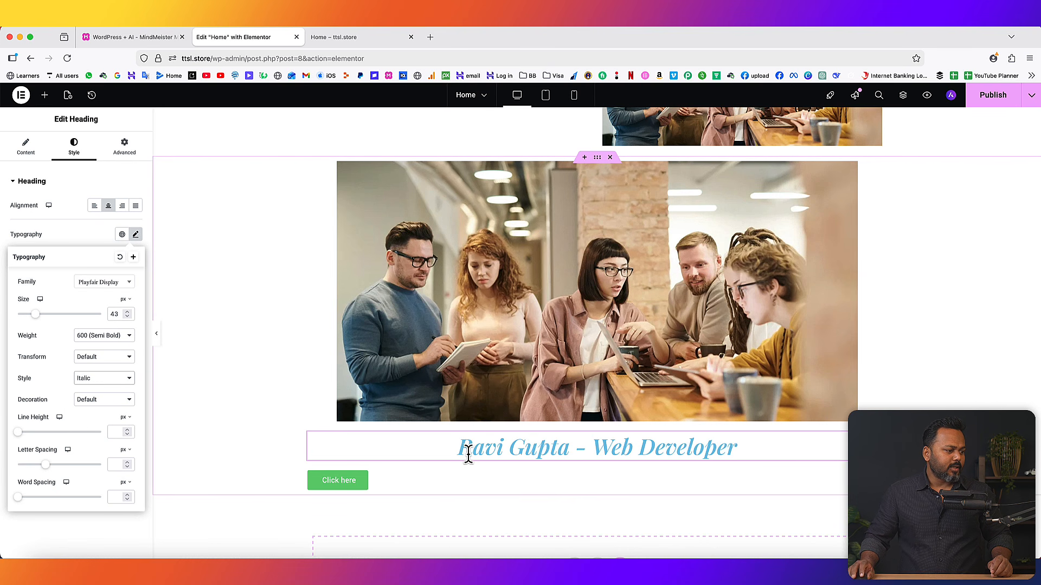
{"action": "left_click", "coordinate": [109, 378]}
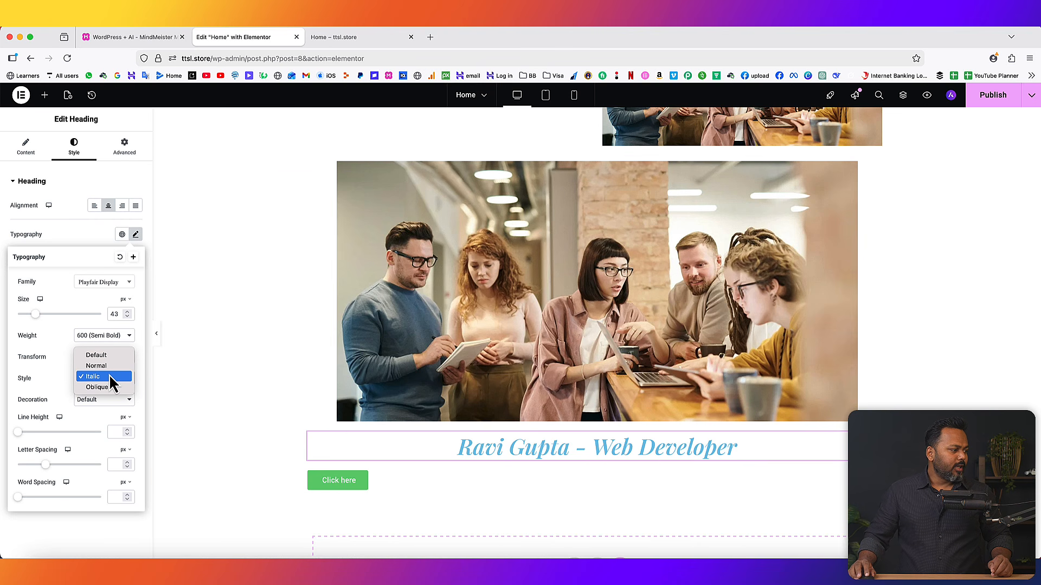
{"action": "left_click", "coordinate": [108, 387]}
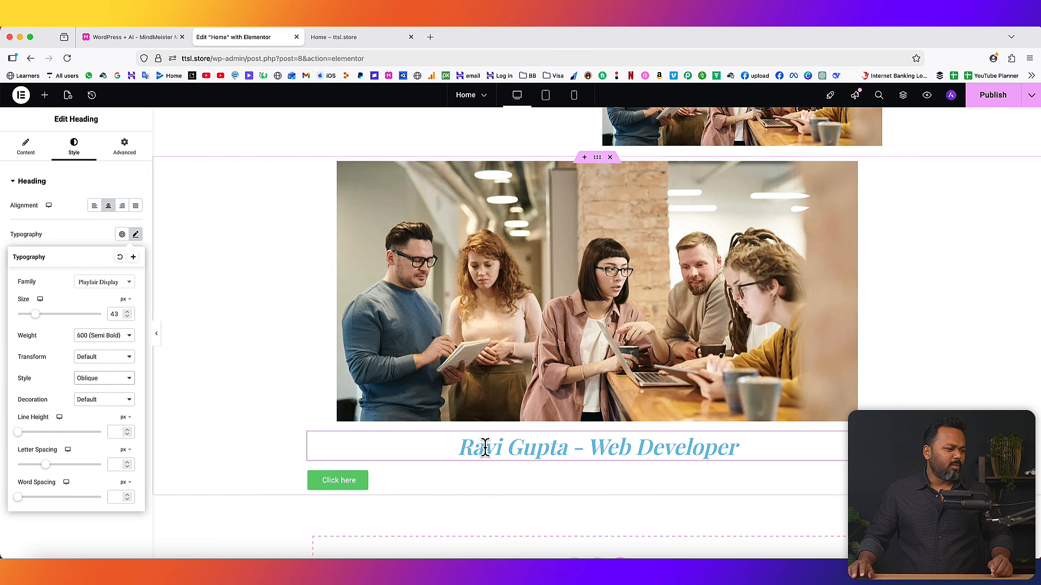
{"action": "left_click", "coordinate": [101, 379]}
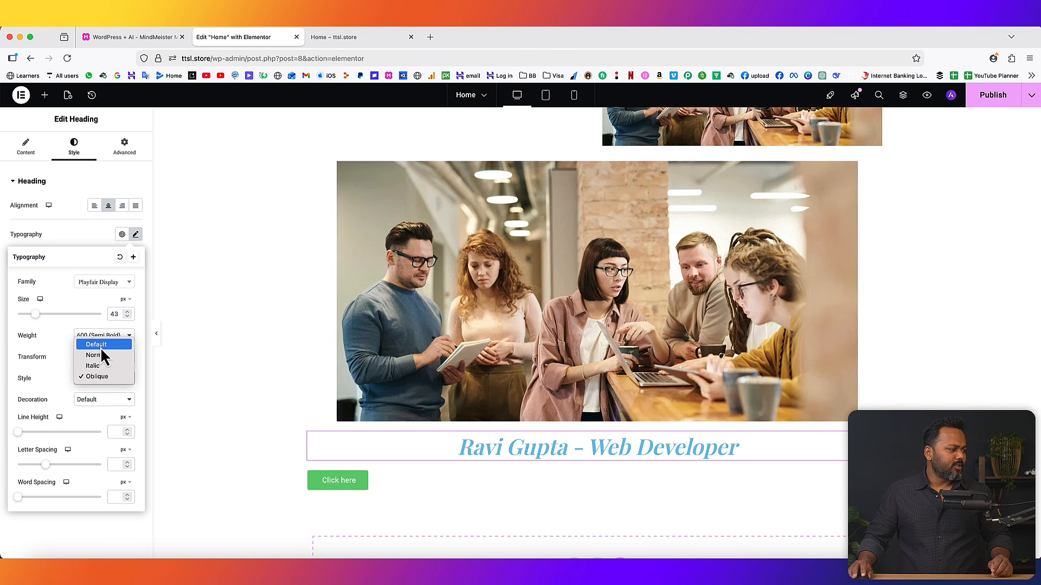
{"action": "left_click", "coordinate": [100, 349]}
{"action": "left_click", "coordinate": [107, 404]}
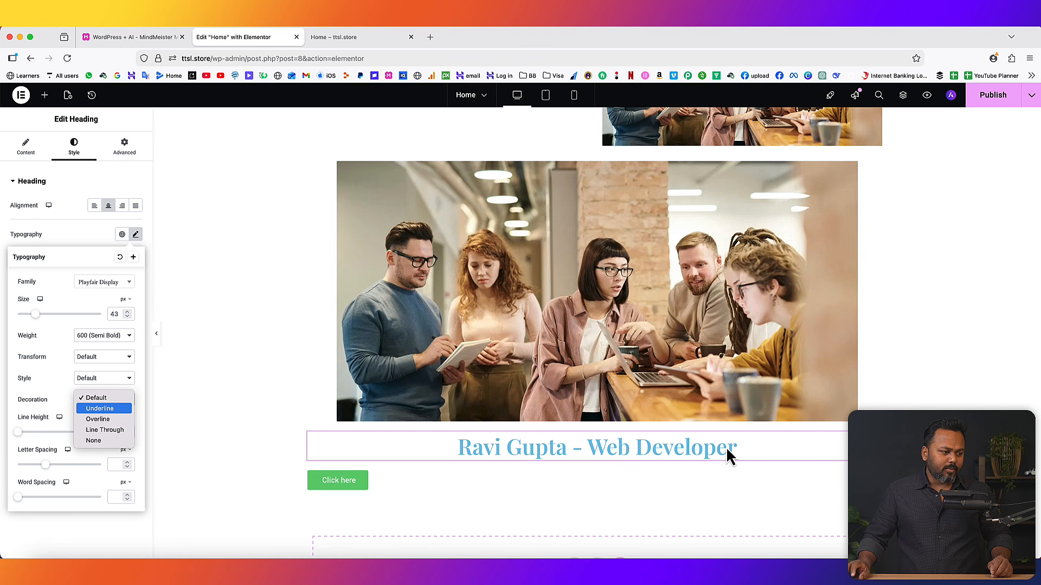
{"action": "left_click", "coordinate": [99, 409]}
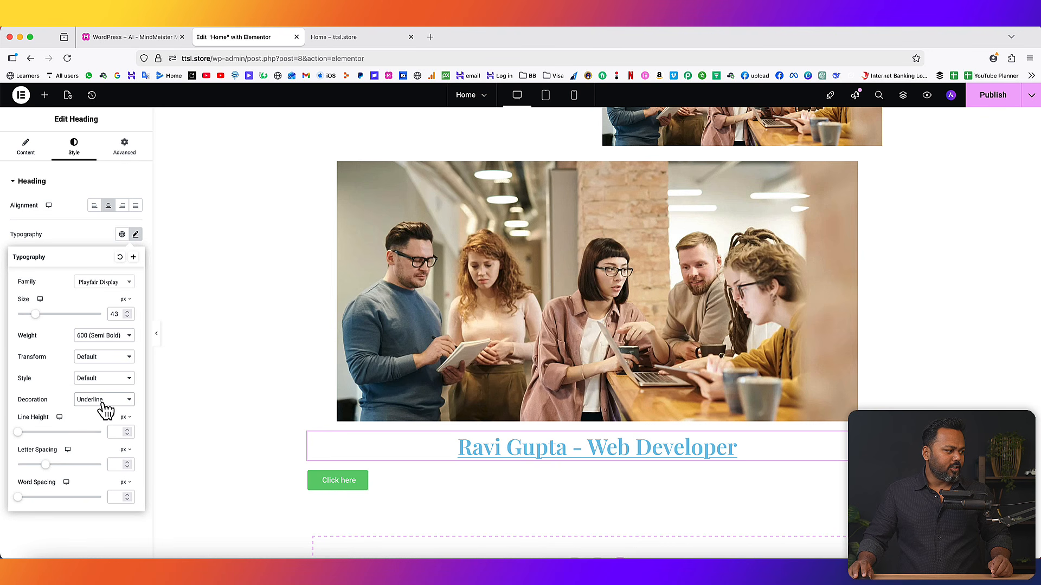
{"action": "left_click", "coordinate": [102, 402]}
{"action": "left_click", "coordinate": [103, 409]}
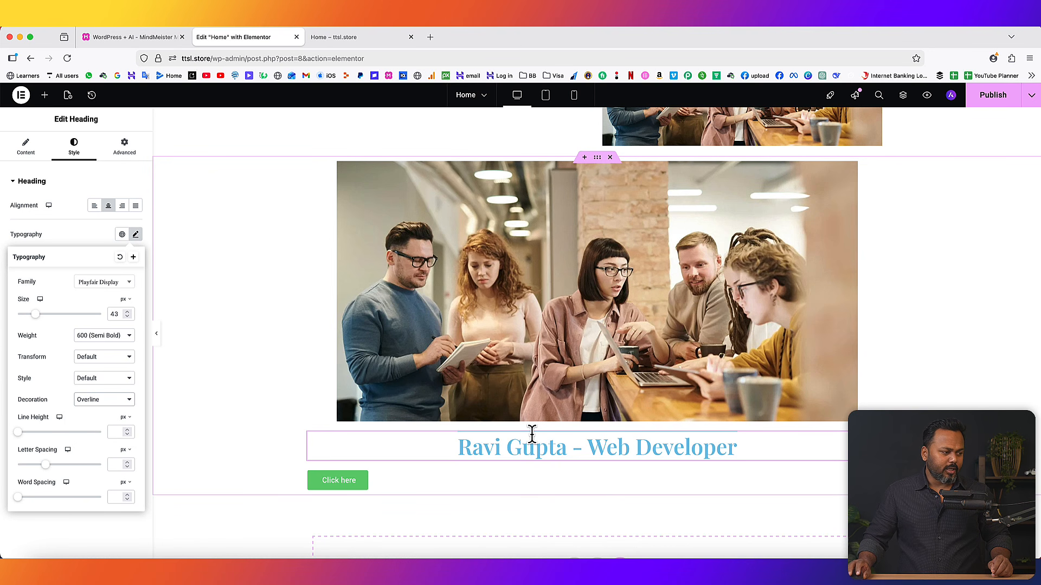
{"action": "left_click", "coordinate": [113, 402]}
{"action": "left_click", "coordinate": [107, 410]}
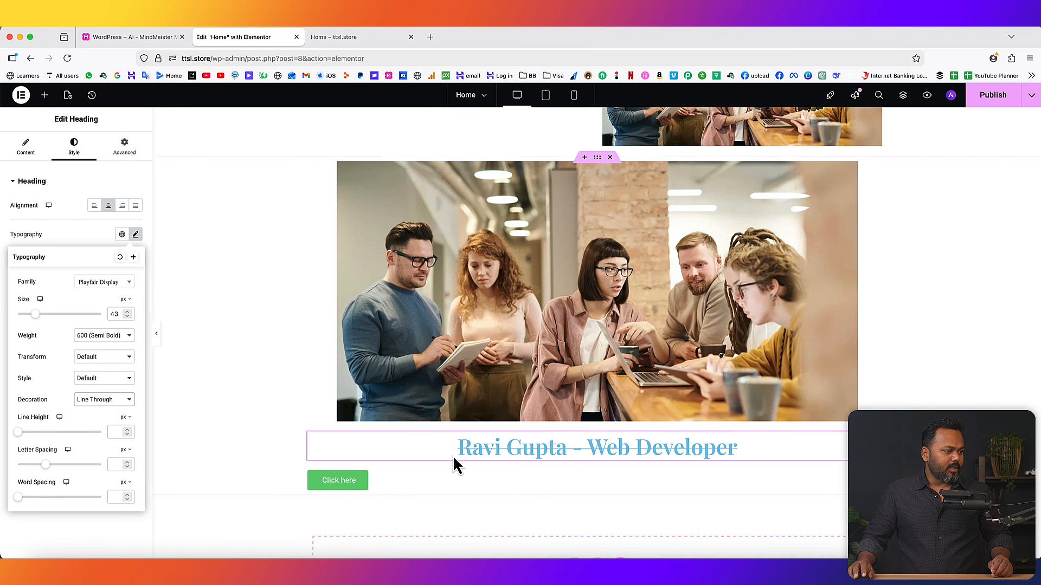
{"action": "left_click", "coordinate": [117, 400]}
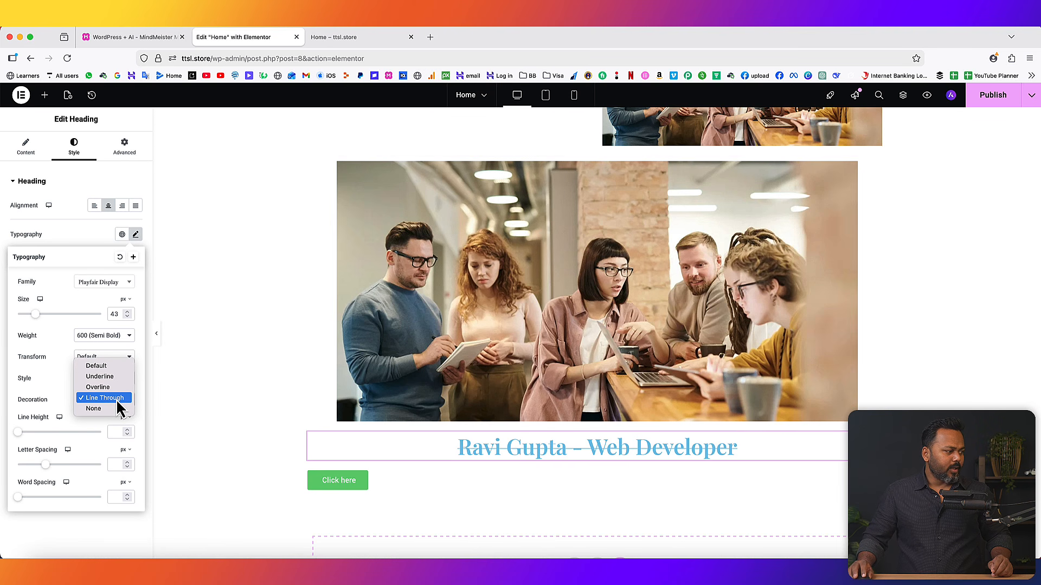
{"action": "left_click", "coordinate": [105, 368]}
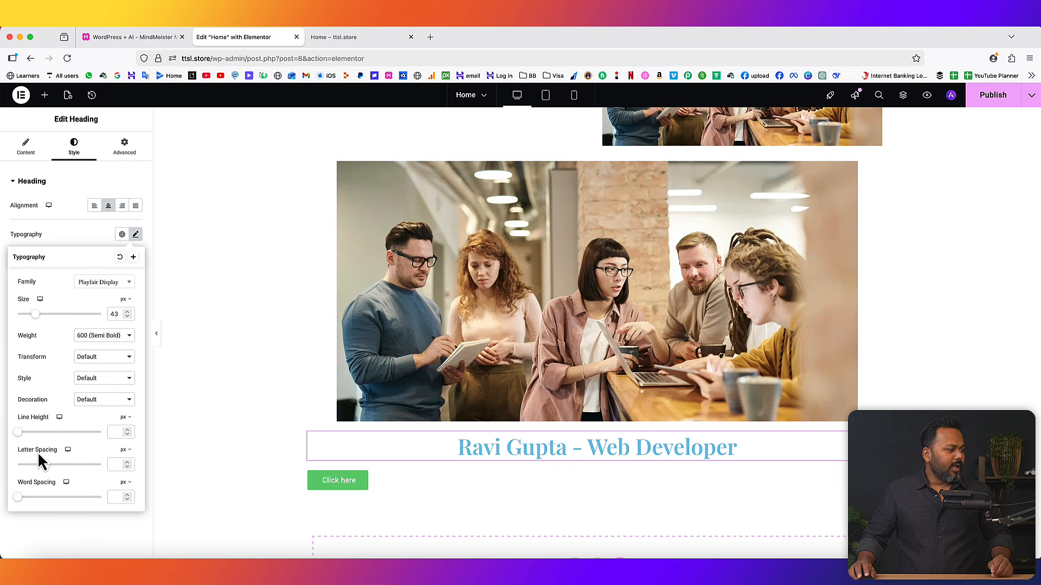
- Change the heading's text colour from light blue to red, #EB2713
{"action": "left_click", "coordinate": [85, 527]}
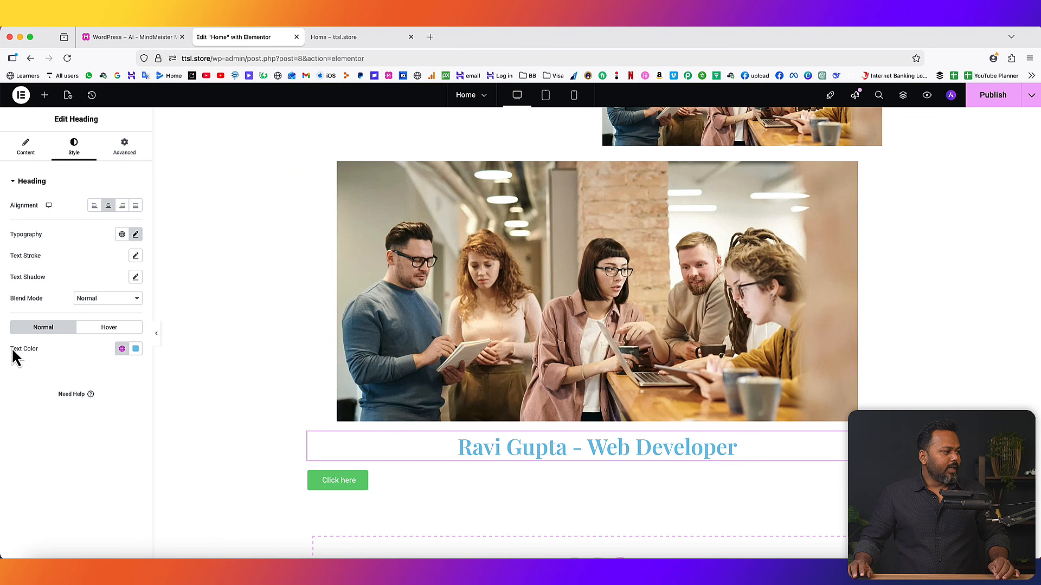
{"action": "left_click", "coordinate": [135, 349]}
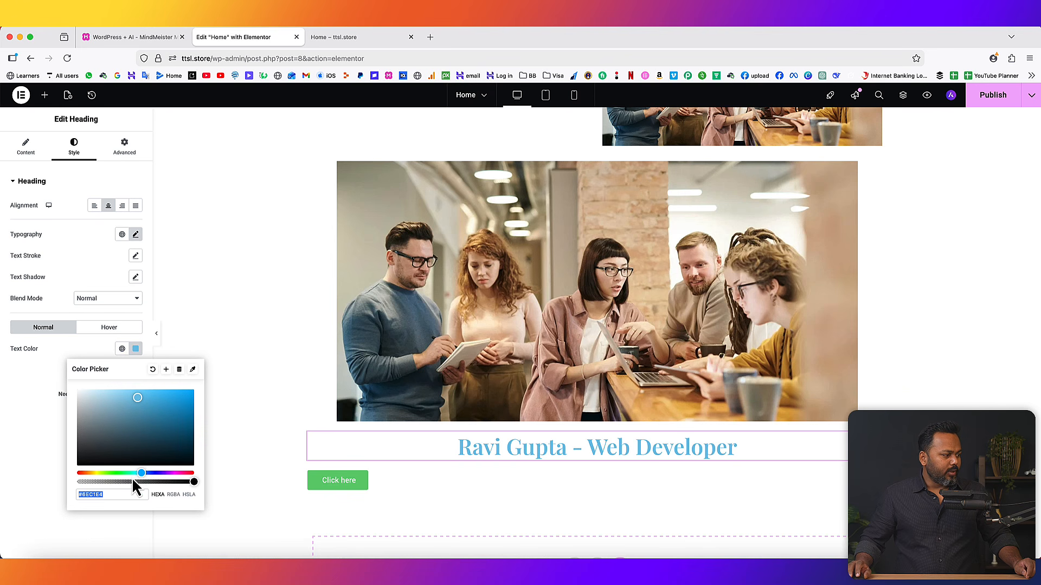
{"action": "left_click_drag", "start_coordinate": [99, 473], "coordinate": [79, 473]}
{"action": "left_click_drag", "start_coordinate": [166, 428], "coordinate": [185, 396]}
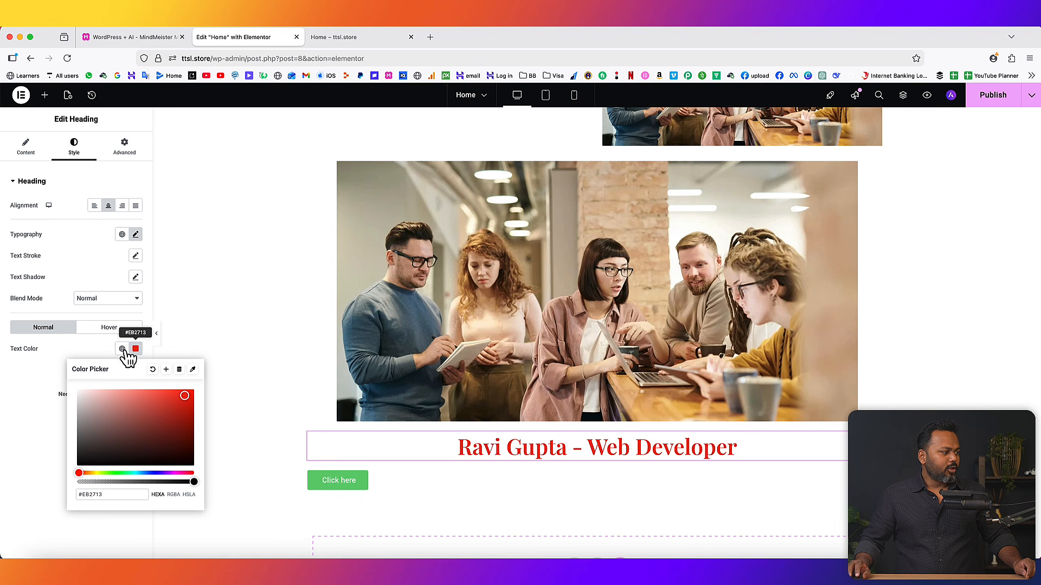
{"action": "left_click", "coordinate": [95, 347]}
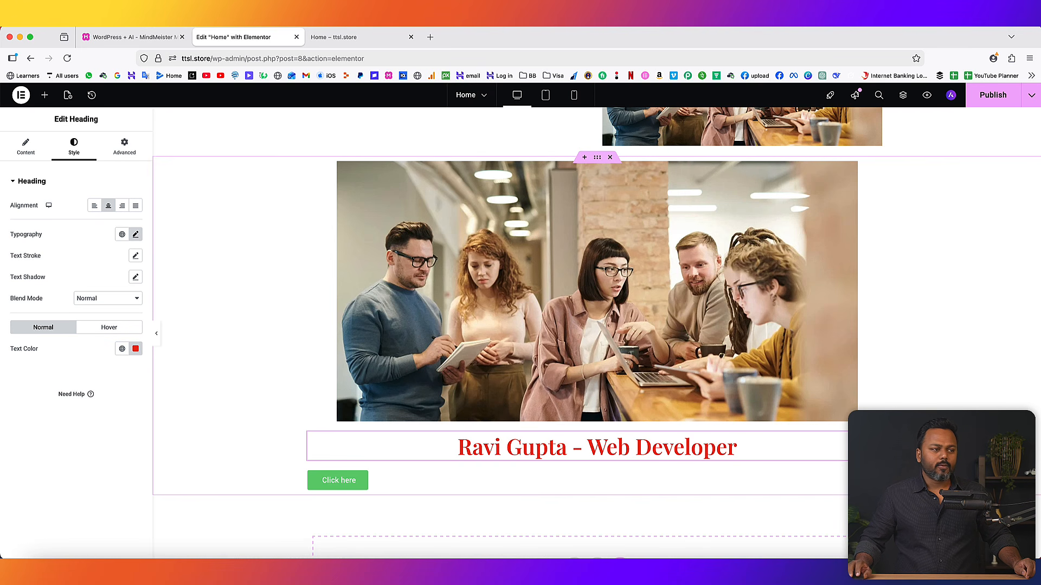
{"action": "left_click", "coordinate": [358, 37]}
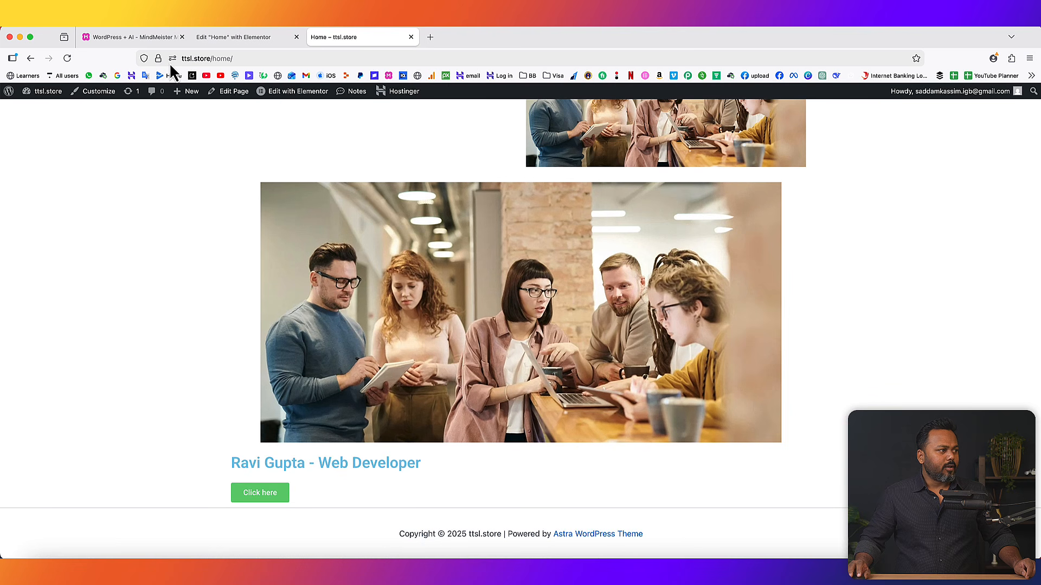
{"action": "left_click", "coordinate": [67, 58]}
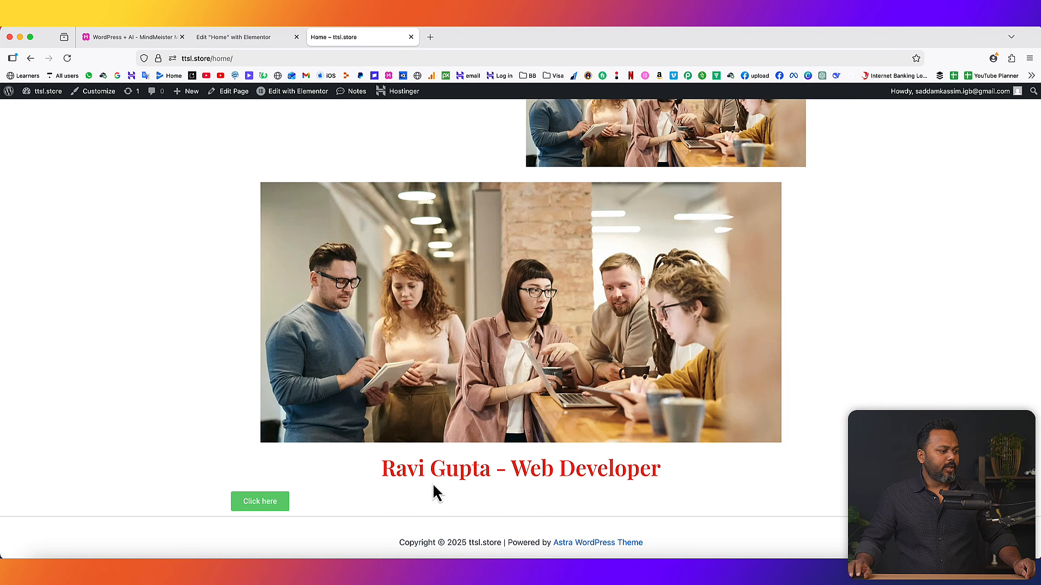
{"action": "left_click_drag", "start_coordinate": [386, 470], "coordinate": [662, 469]}
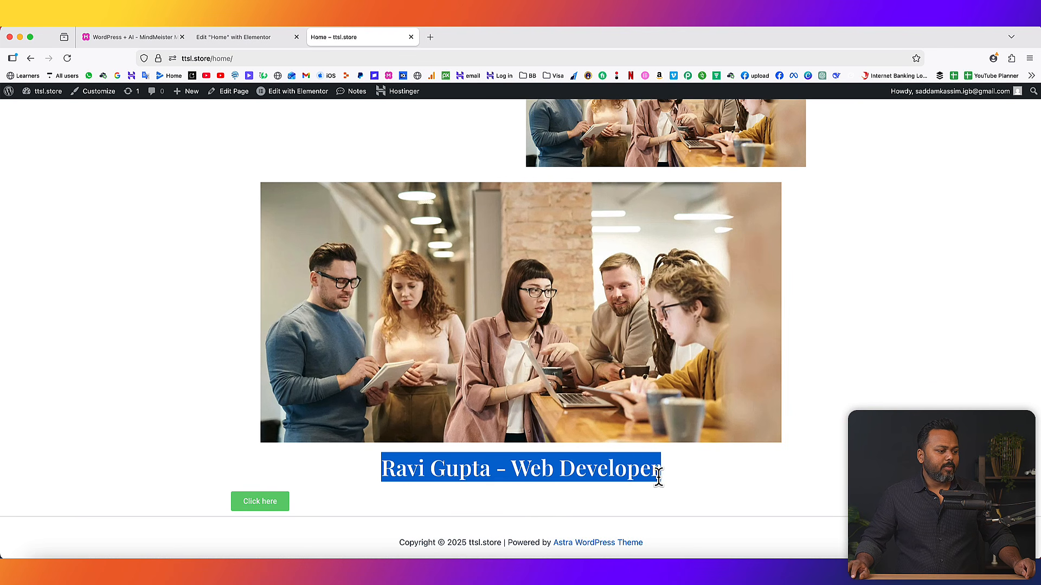
{"action": "left_click", "coordinate": [668, 476]}
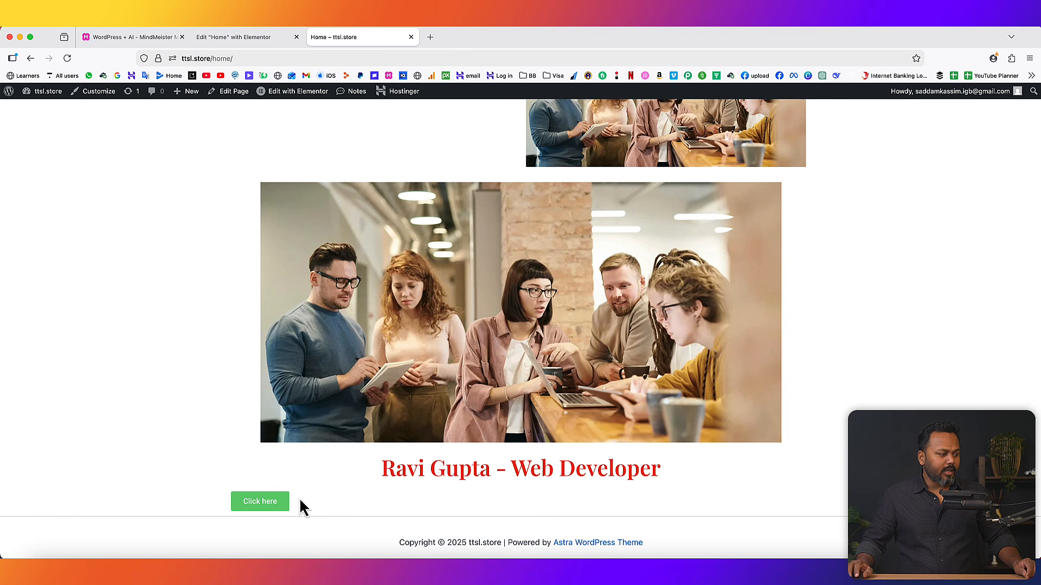
{"action": "left_click", "coordinate": [233, 37]}
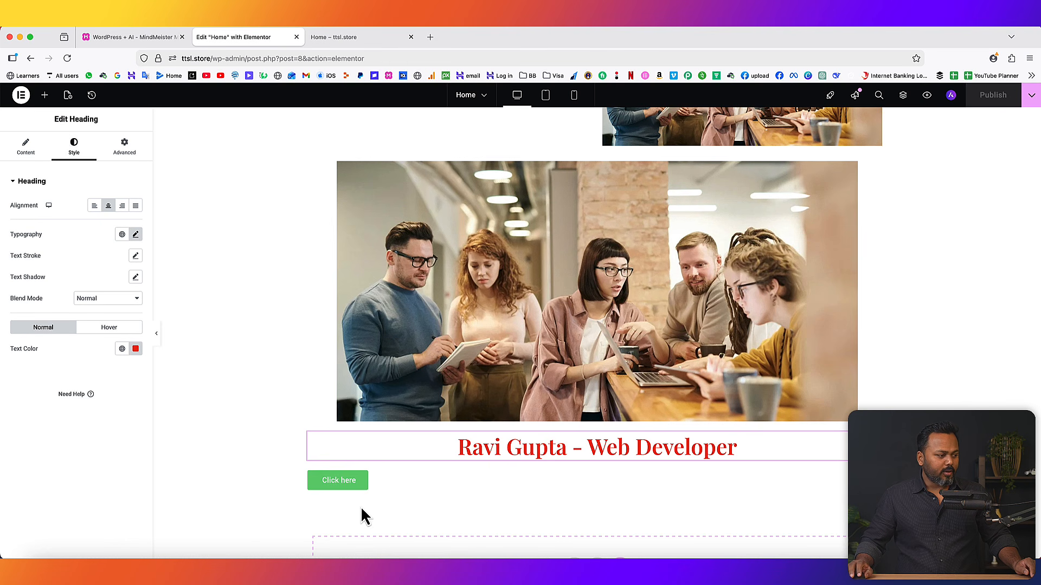
- Set the 'Click here' button's position to Center in its Style settings
{"action": "left_click", "coordinate": [366, 484]}
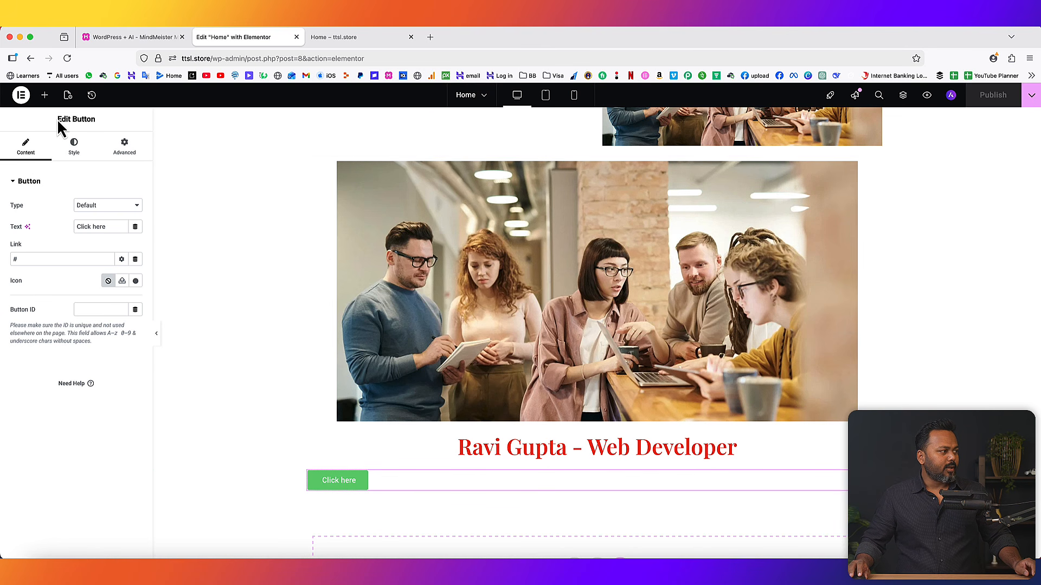
{"action": "left_click_drag", "start_coordinate": [57, 119], "coordinate": [93, 120]}
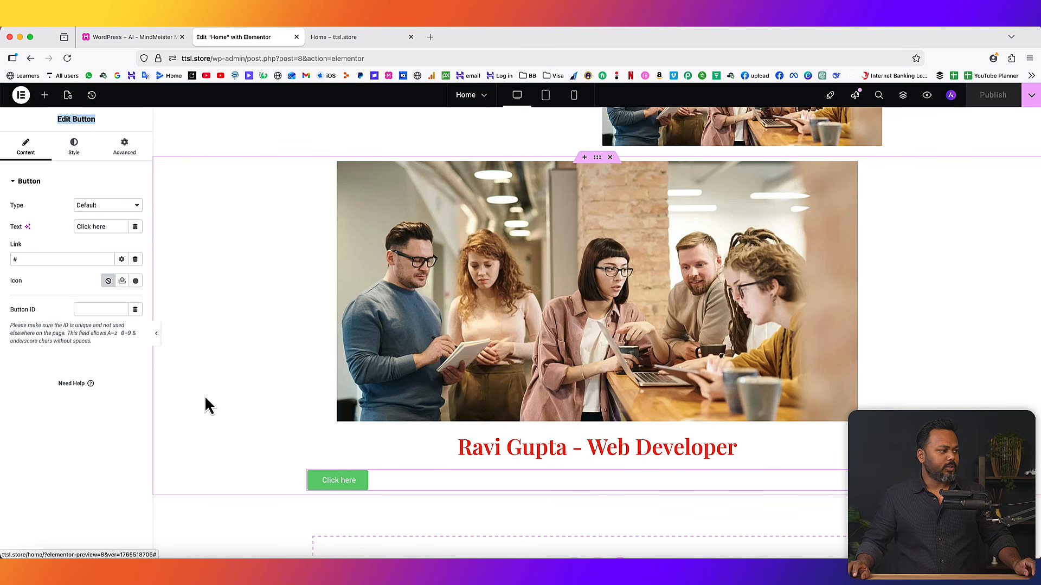
{"action": "left_click", "coordinate": [72, 147]}
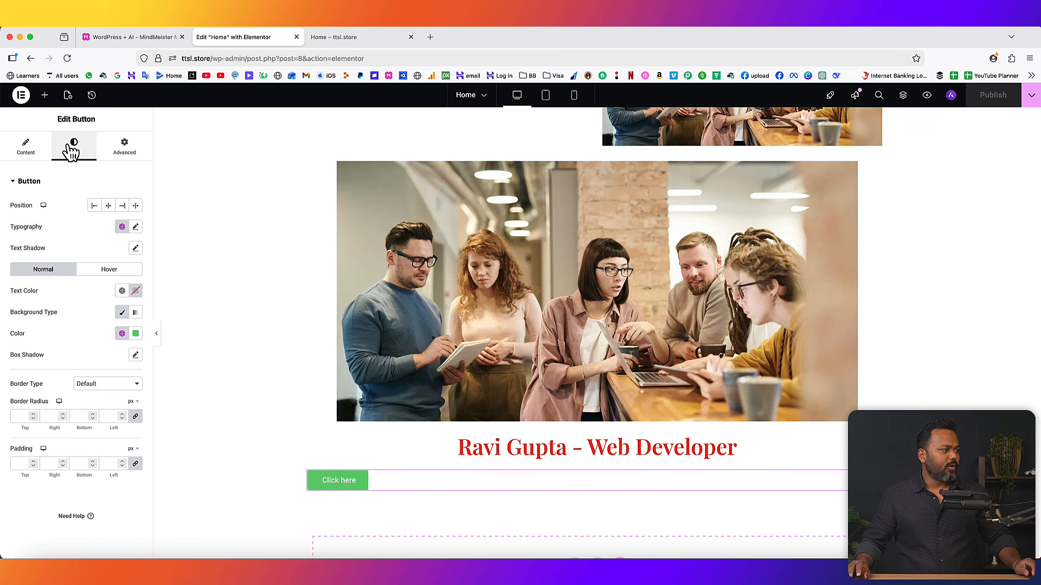
{"action": "left_click", "coordinate": [109, 206]}
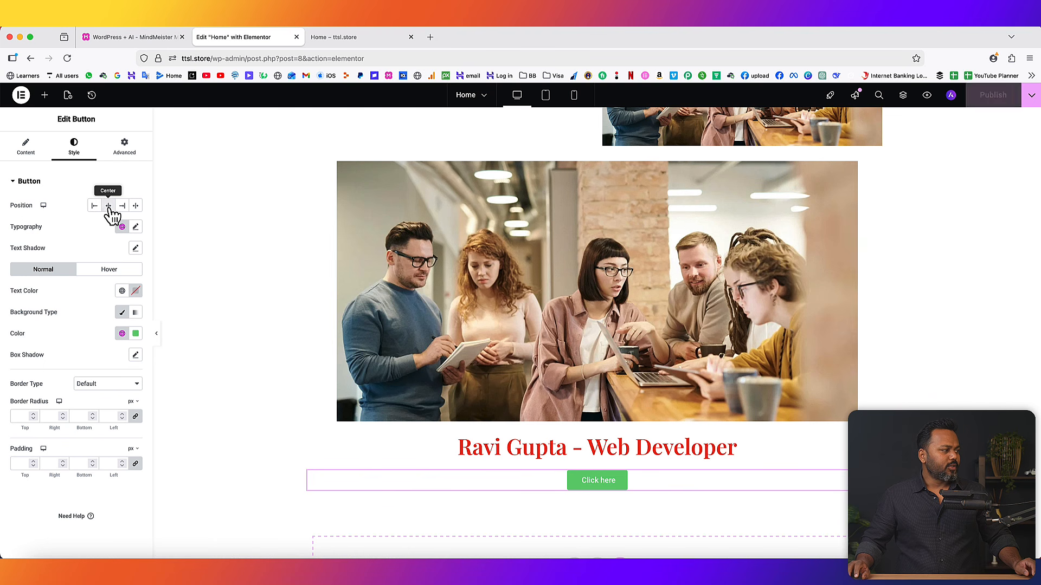
- Publish the page and reload the live Home page to check the centered button
{"action": "left_click", "coordinate": [992, 95]}
{"action": "left_click", "coordinate": [333, 37]}
{"action": "left_click", "coordinate": [68, 58]}
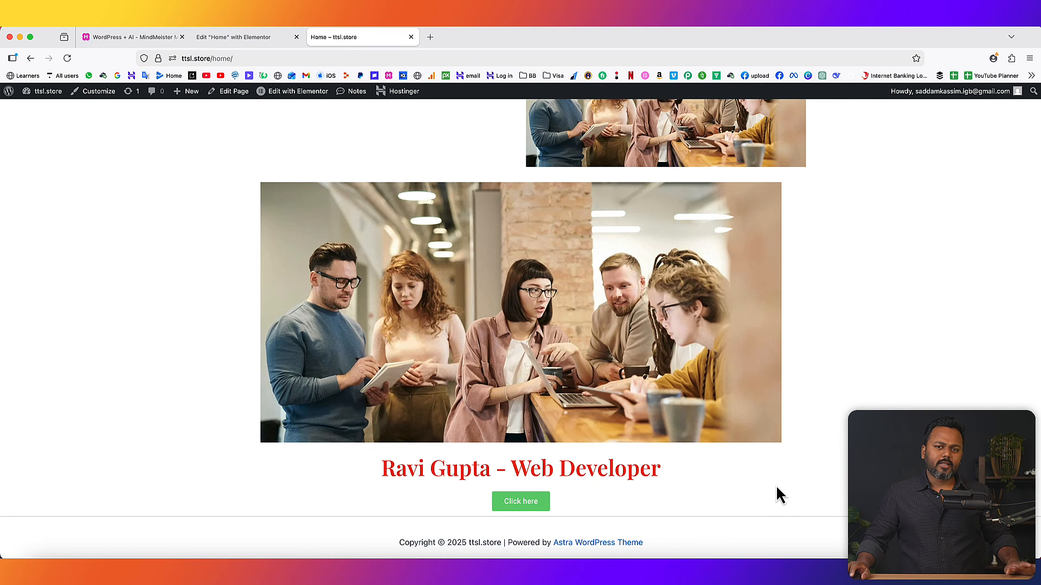
{"action": "scroll", "coordinate": [789, 453], "scroll_direction": "up", "scroll_amount": 3}
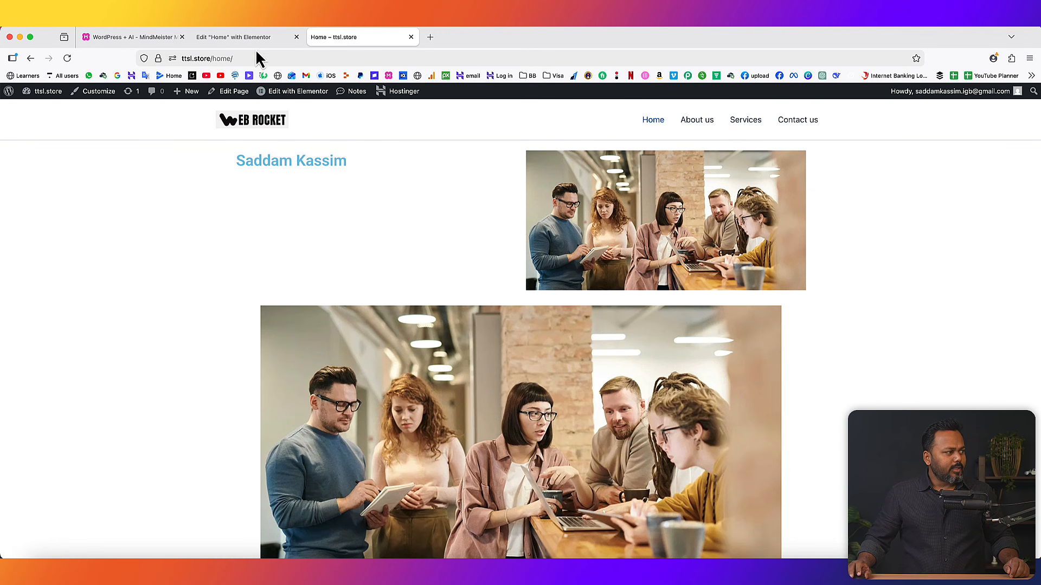
- Back in the Home page's Elementor editor, browse the widget library's available widgets
{"action": "left_click", "coordinate": [220, 38]}
{"action": "left_click", "coordinate": [45, 96]}
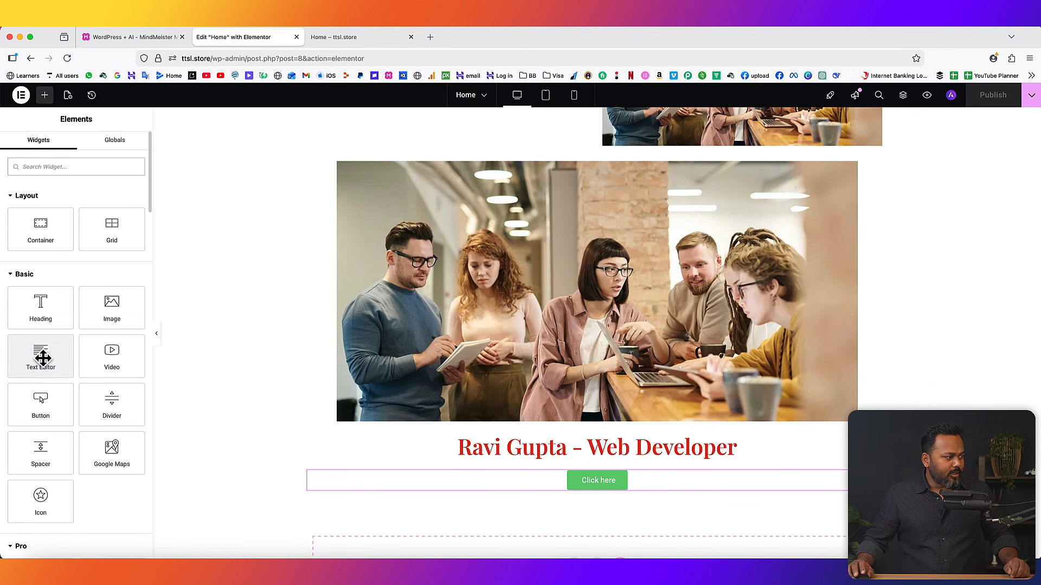
{"action": "scroll", "coordinate": [116, 413], "scroll_direction": "down", "scroll_amount": 1}
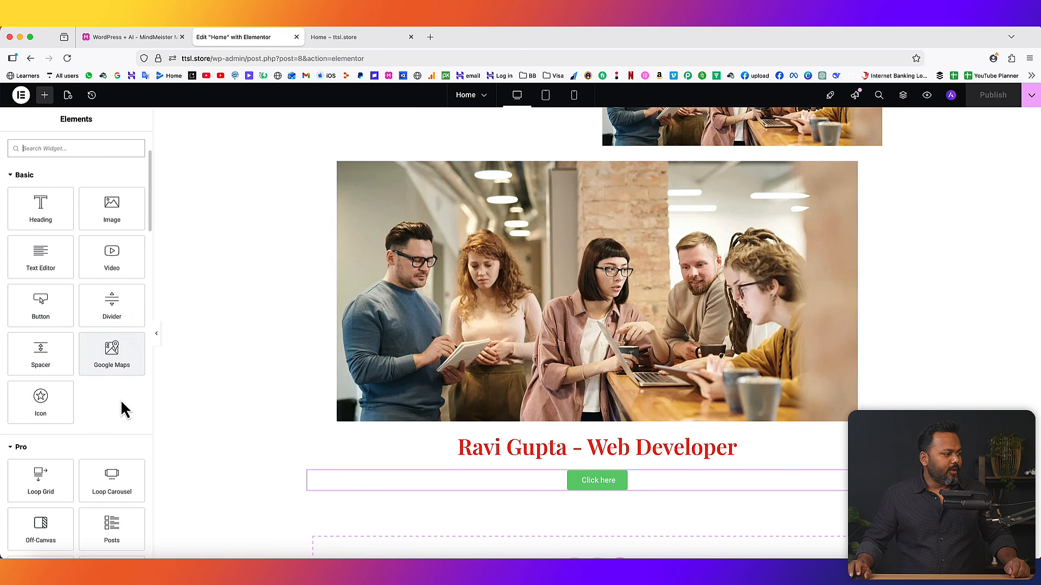
{"action": "scroll", "coordinate": [119, 404], "scroll_direction": "down", "scroll_amount": 5}
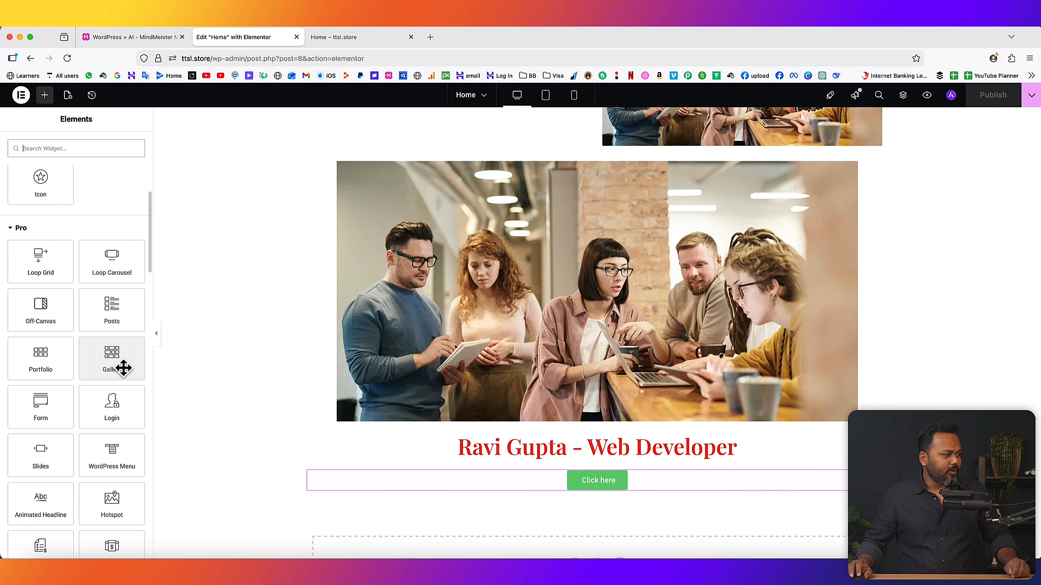
{"action": "scroll", "coordinate": [118, 362], "scroll_direction": "down", "scroll_amount": 6}
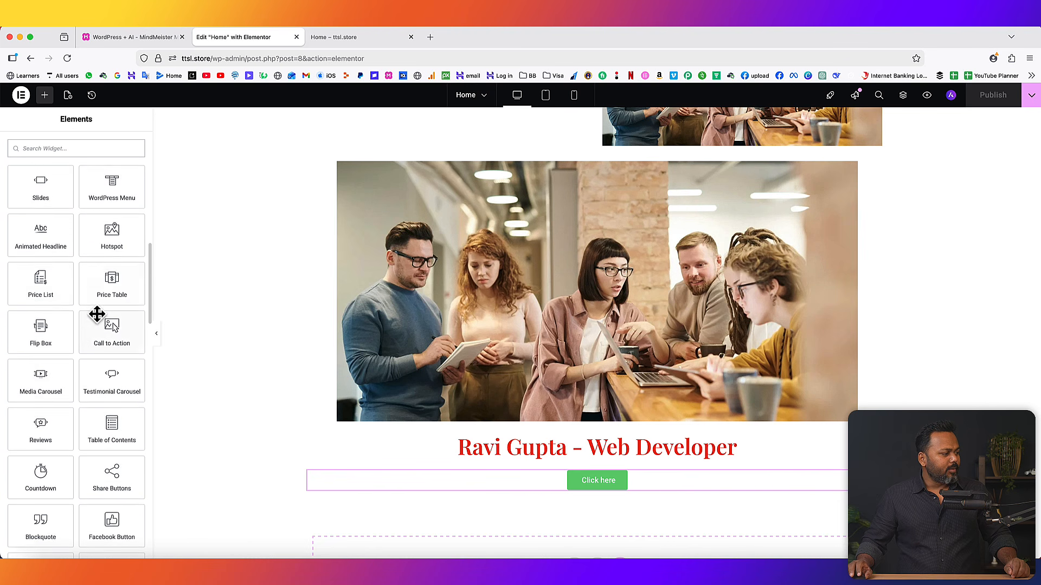
{"action": "scroll", "coordinate": [72, 333], "scroll_direction": "down", "scroll_amount": 1}
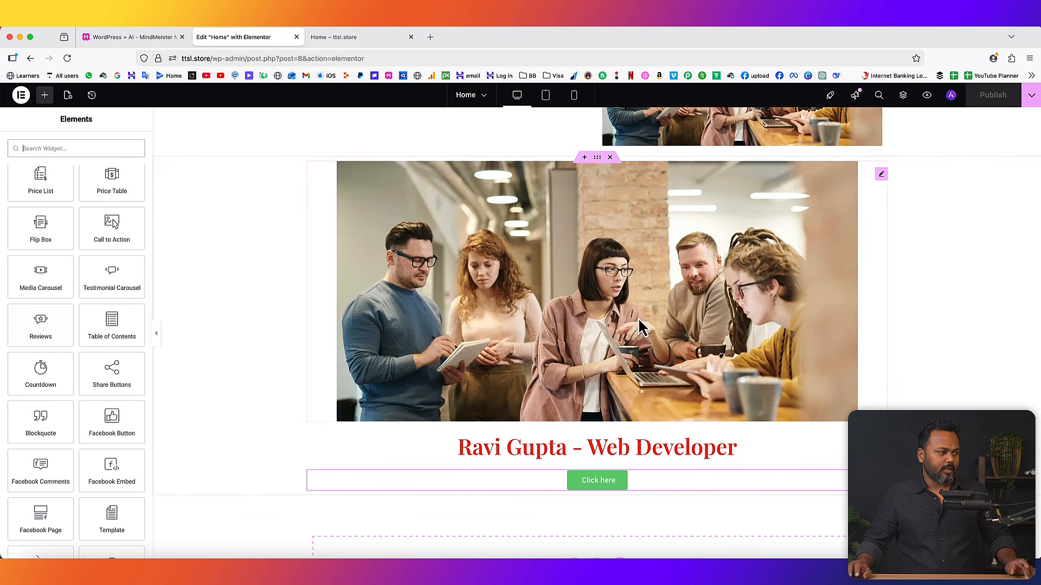
{"action": "scroll", "coordinate": [643, 325], "scroll_direction": "up", "scroll_amount": 3}
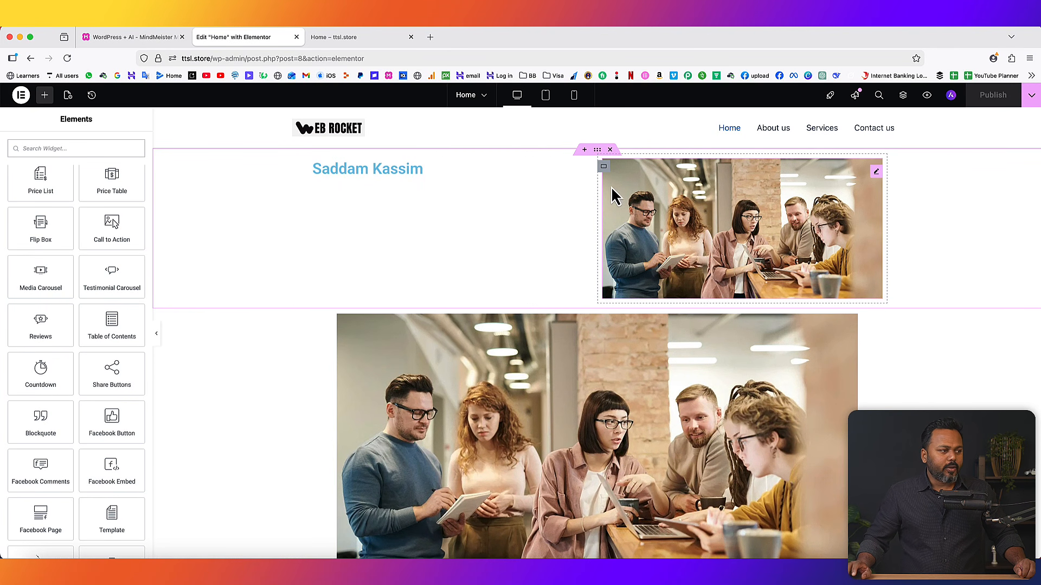
- Delete the two remaining Home page sections, then reload the live page to confirm it's blank
{"action": "left_click", "coordinate": [610, 150]}
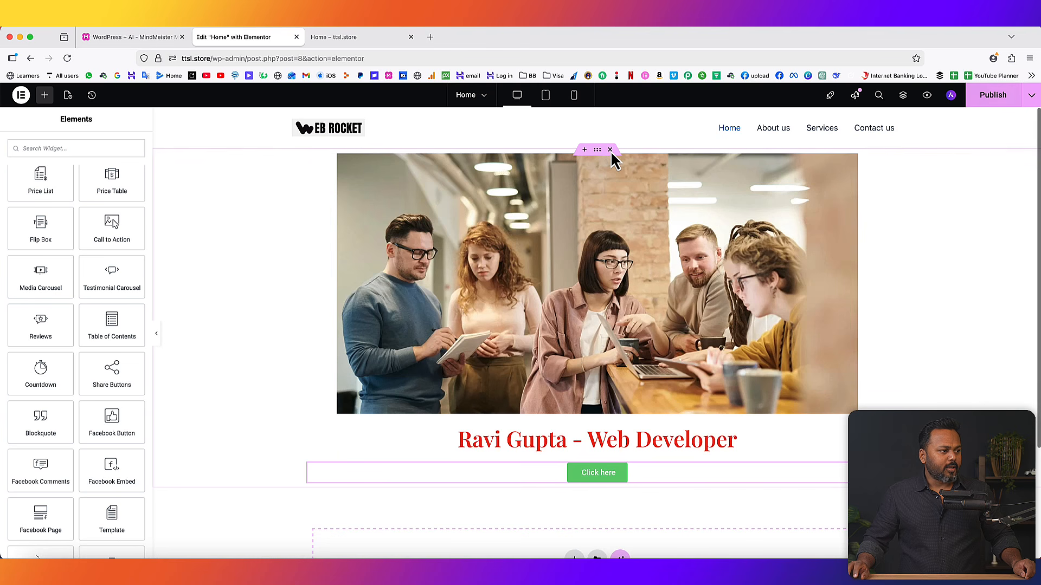
{"action": "left_click", "coordinate": [611, 150]}
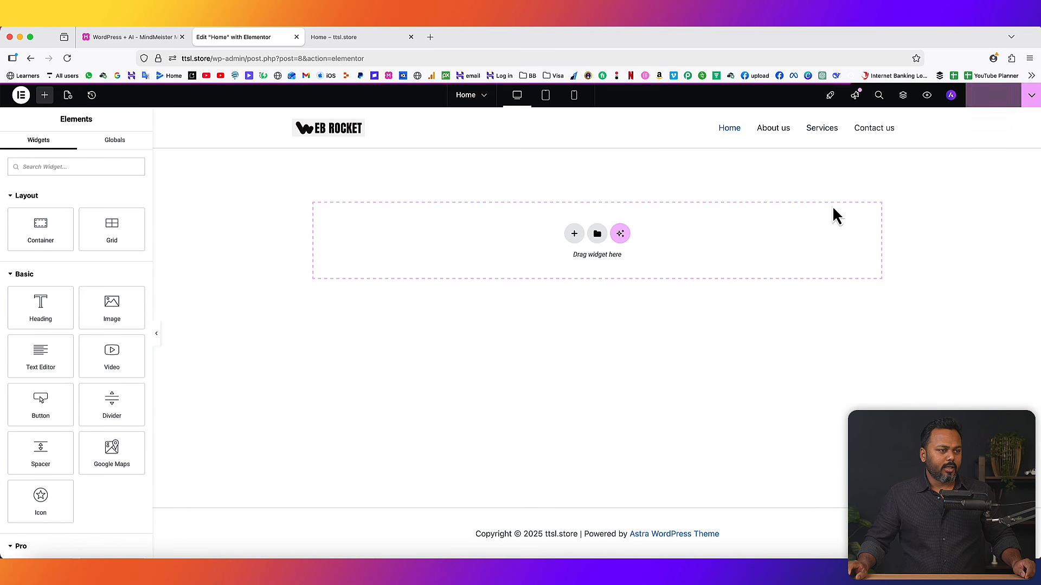
{"action": "left_click", "coordinate": [333, 37]}
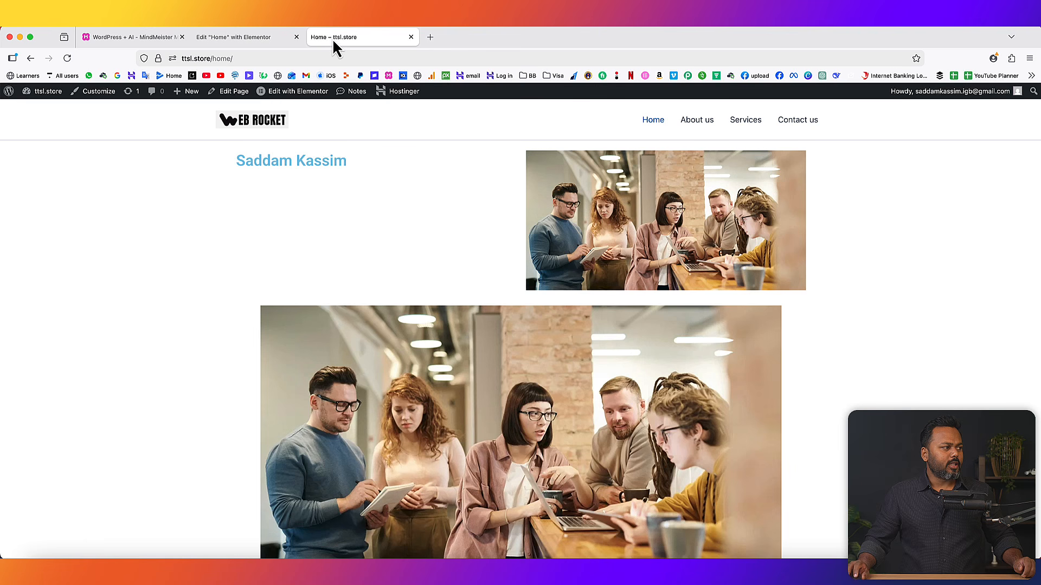
{"action": "left_click", "coordinate": [66, 58]}
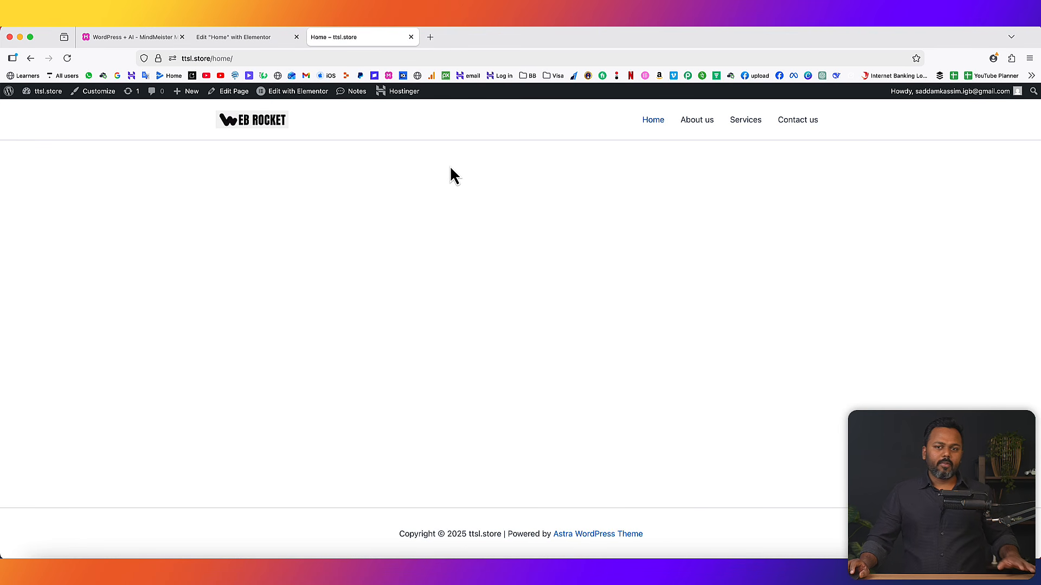
{"action": "left_click", "coordinate": [229, 36]}
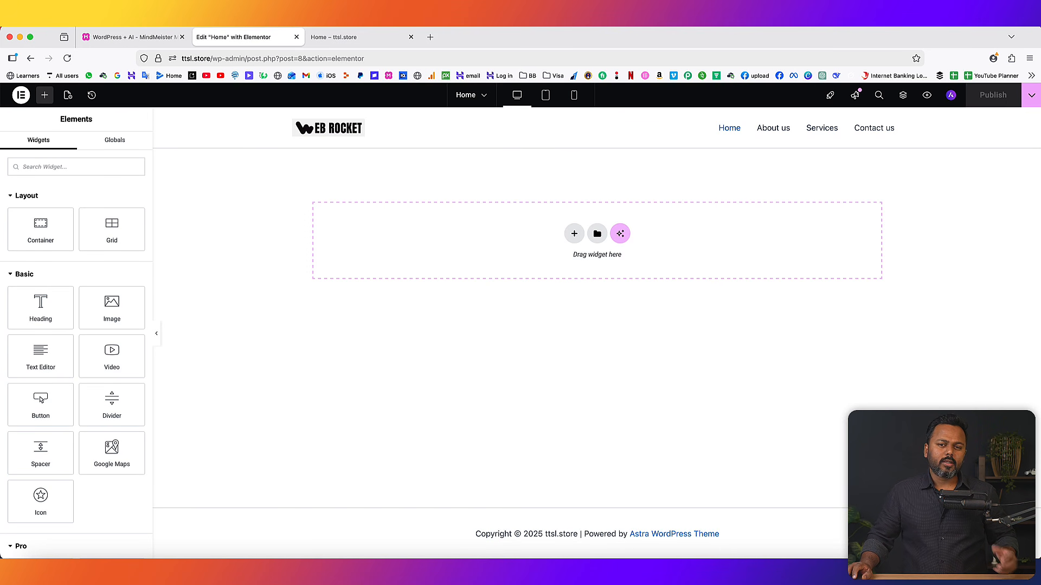
- Add a single-column flexbox container to the empty page and open its Edit Container settings
{"action": "left_click", "coordinate": [575, 237]}
{"action": "left_click", "coordinate": [564, 264]}
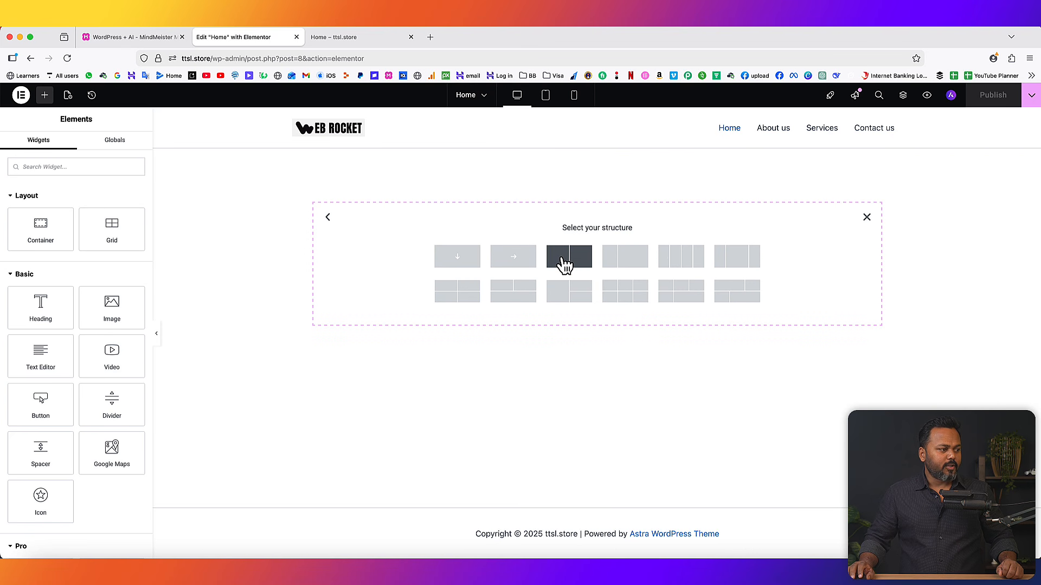
{"action": "left_click", "coordinate": [466, 258]}
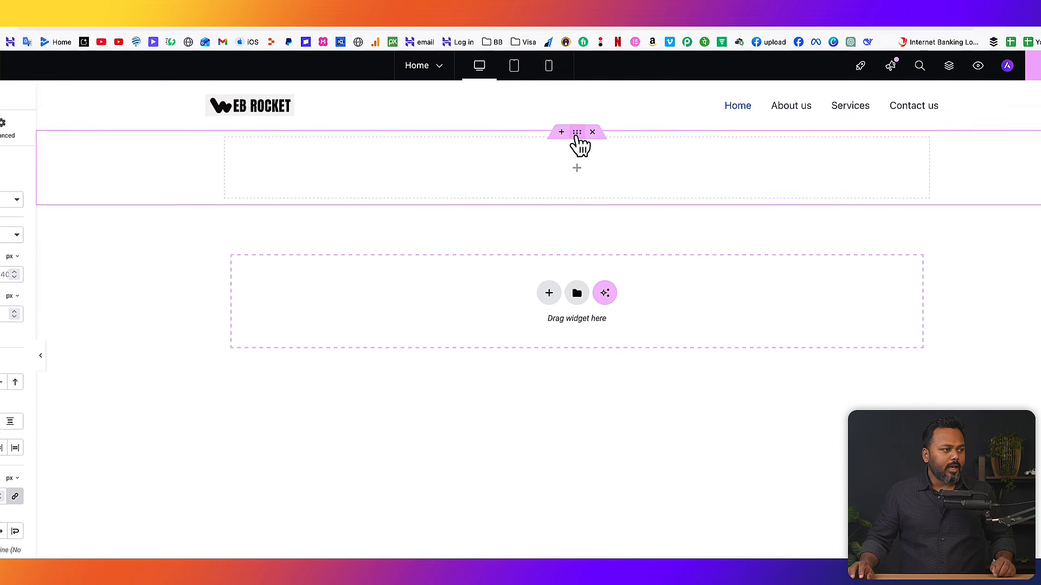
{"action": "right_click", "coordinate": [534, 95]}
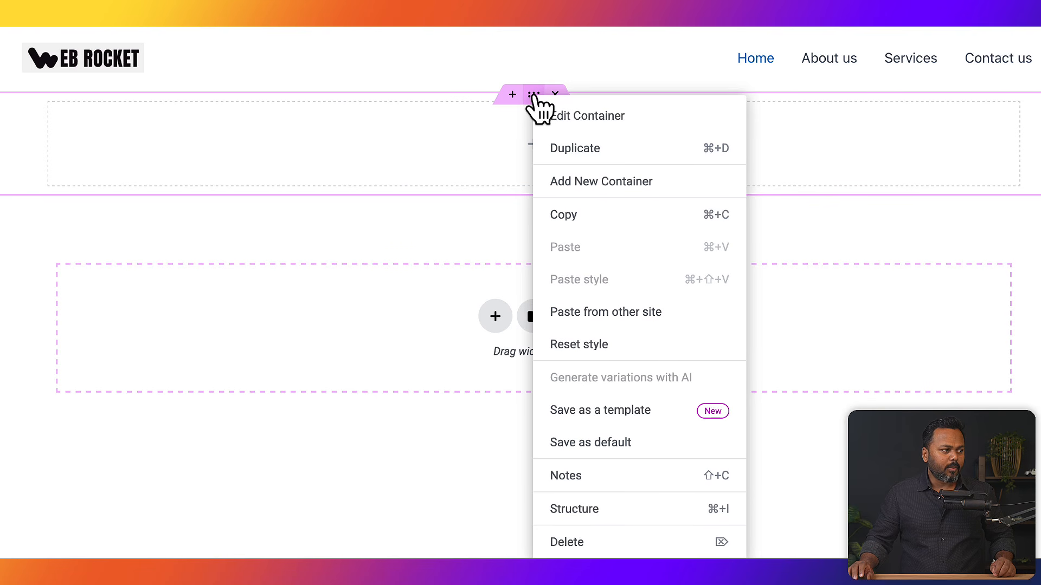
{"action": "left_click", "coordinate": [542, 115]}
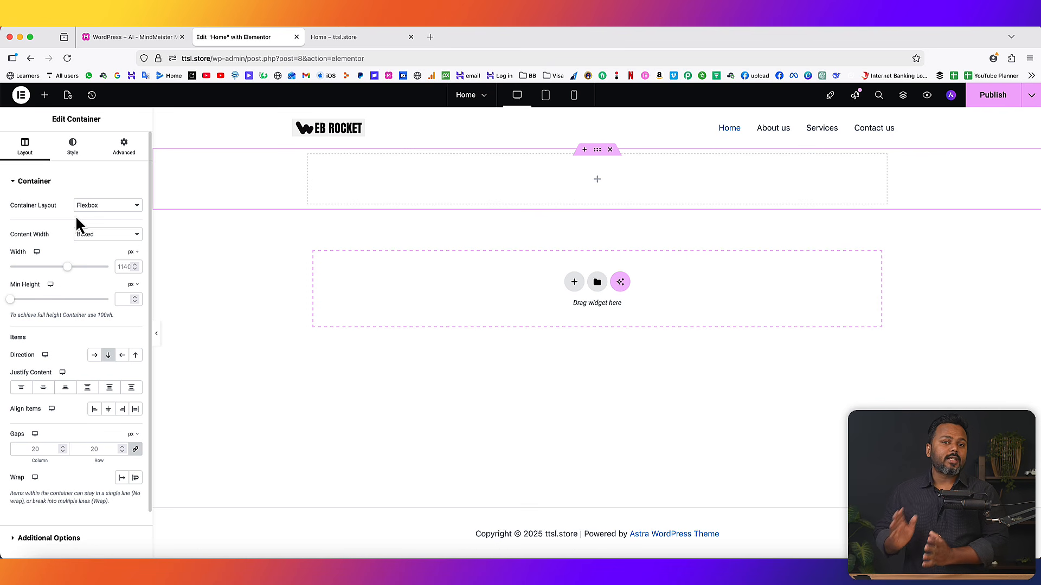
- Give the container a Classic background with colour #12141d
{"action": "left_click", "coordinate": [73, 145]}
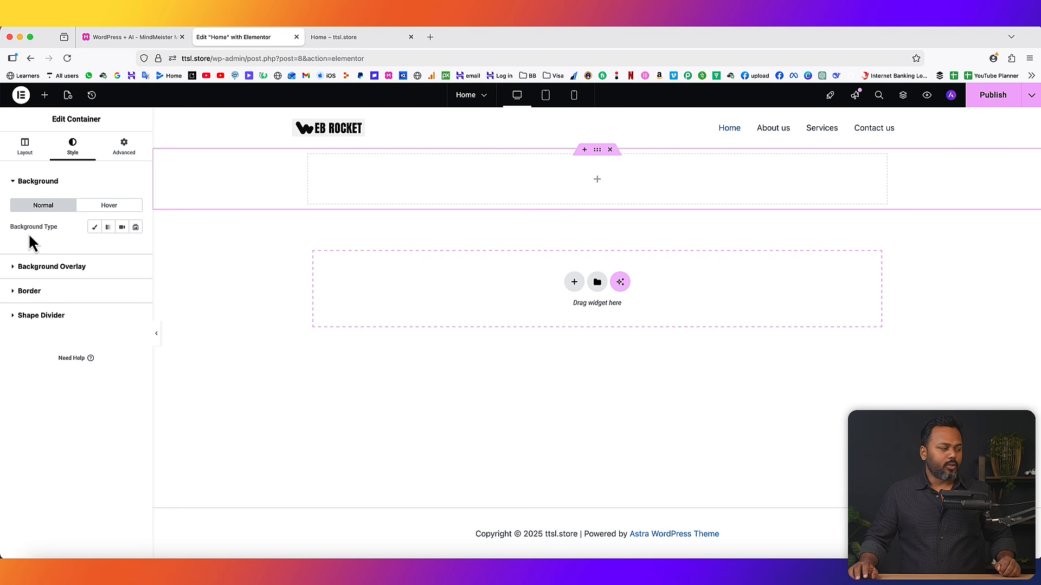
{"action": "left_click", "coordinate": [95, 229]}
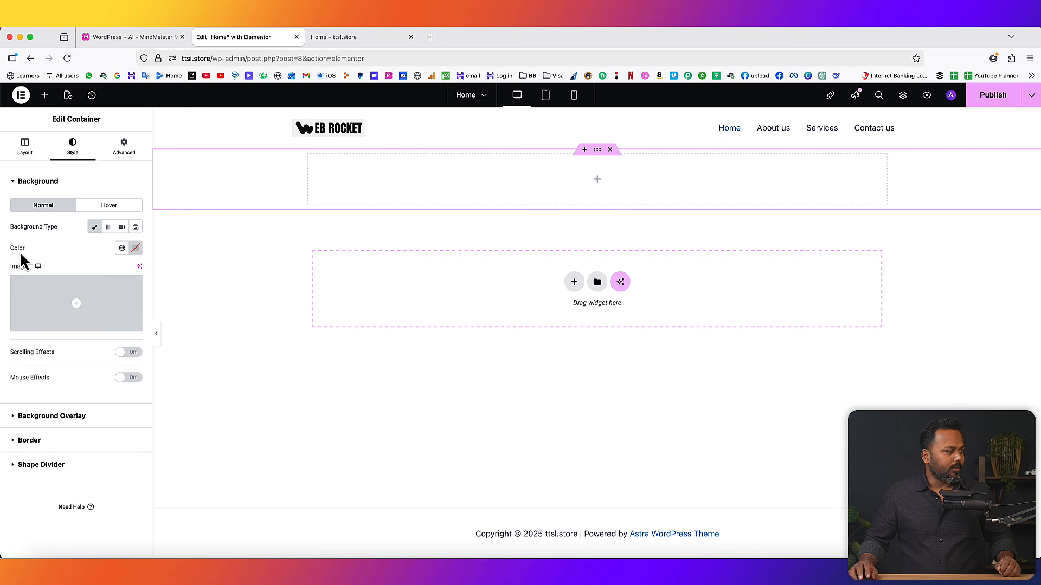
{"action": "mouse_move", "coordinate": [37, 287]}
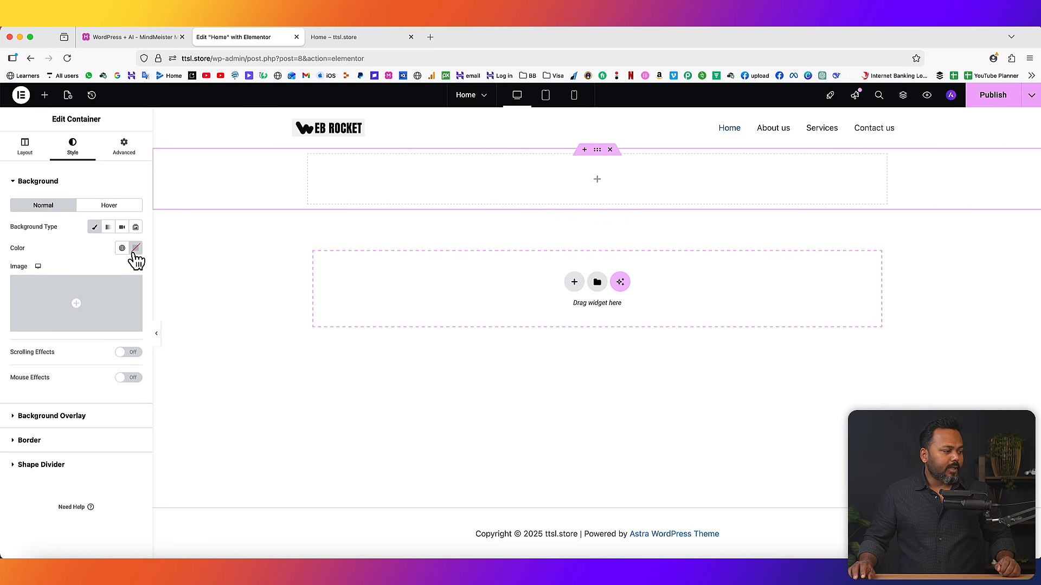
{"action": "mouse_move", "coordinate": [86, 305]}
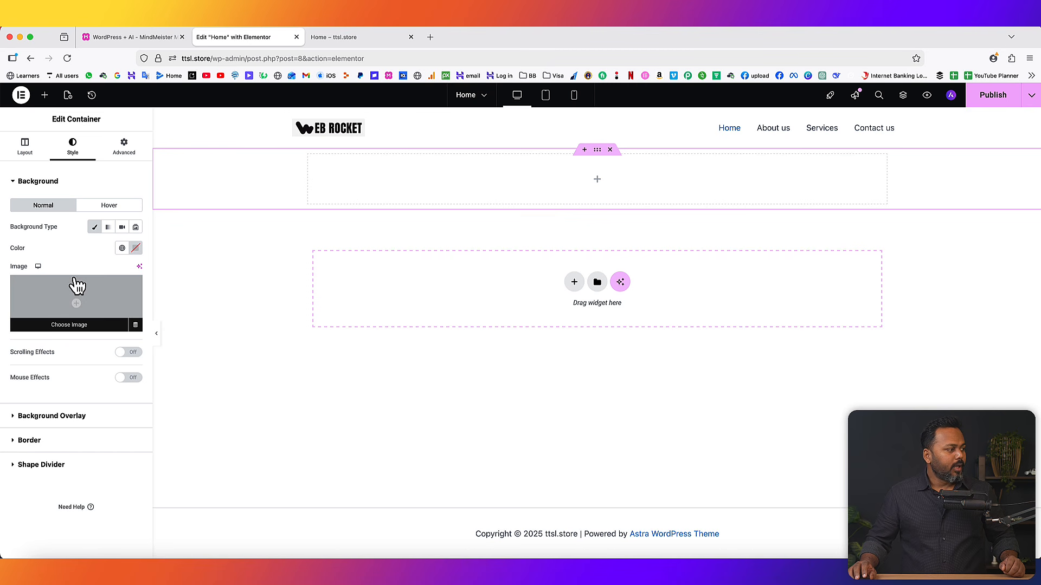
{"action": "left_click", "coordinate": [136, 249]}
{"action": "type", "text": "#12141d"}
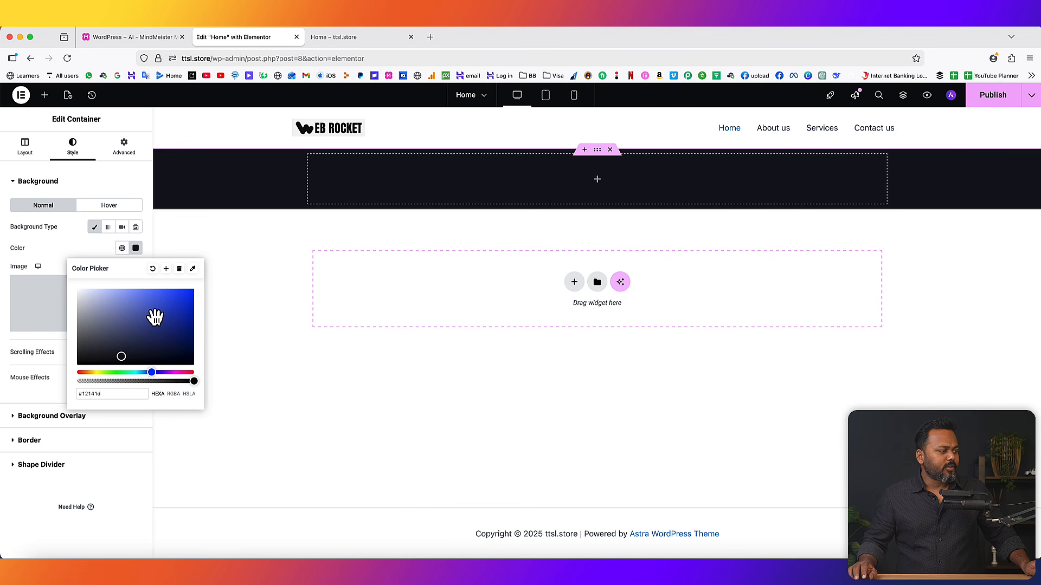
{"action": "left_click", "coordinate": [65, 241]}
{"action": "mouse_move", "coordinate": [81, 309]}
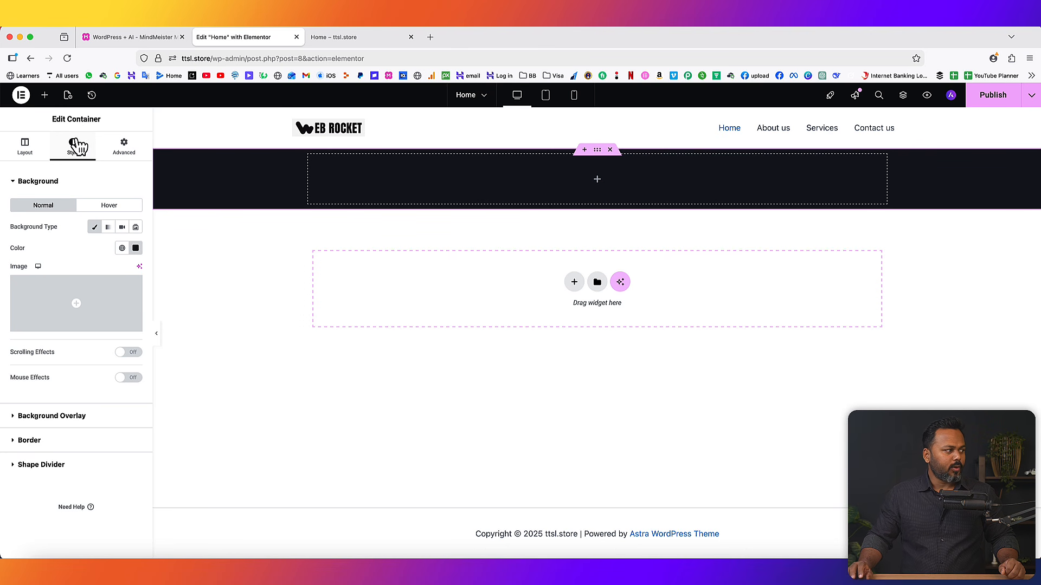
{"action": "left_click", "coordinate": [45, 96]}
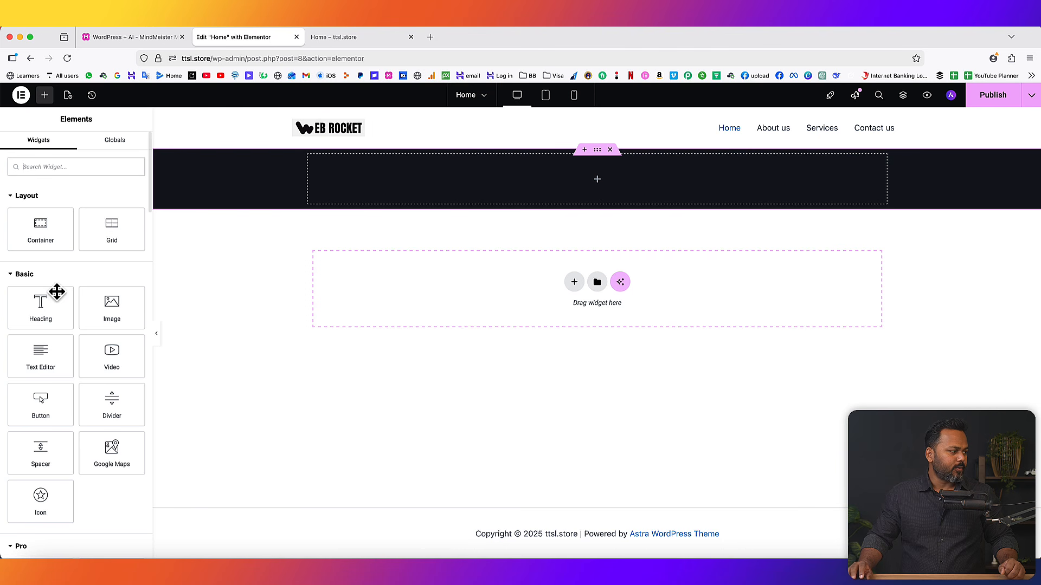
- Add a centered white Heading reading 'Where Stunning Design Meets Flawless Functionality'
{"action": "left_click_drag", "start_coordinate": [45, 307], "coordinate": [415, 181]}
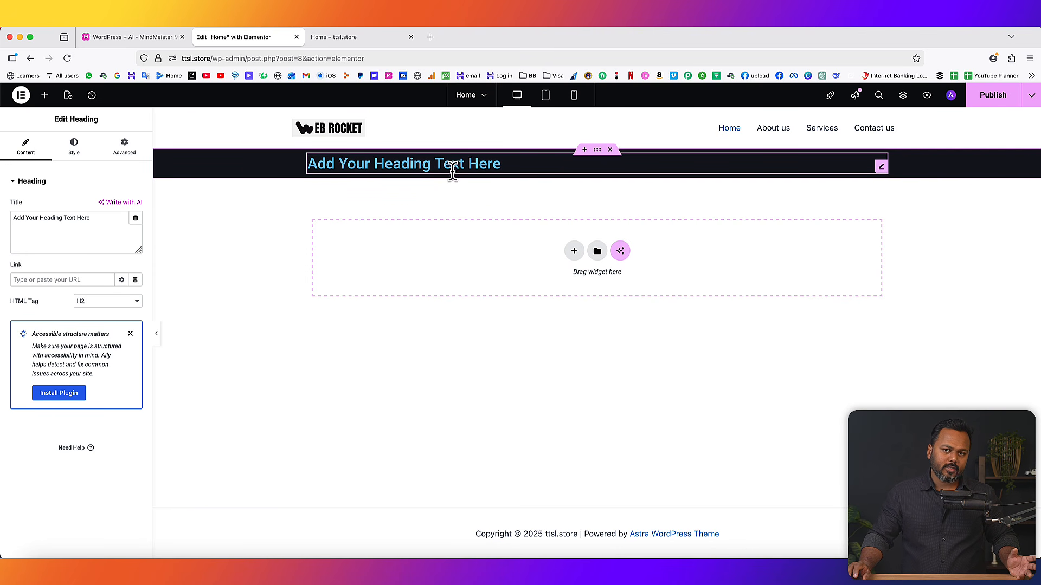
{"action": "left_click_drag", "start_coordinate": [99, 220], "coordinate": [5, 226]}
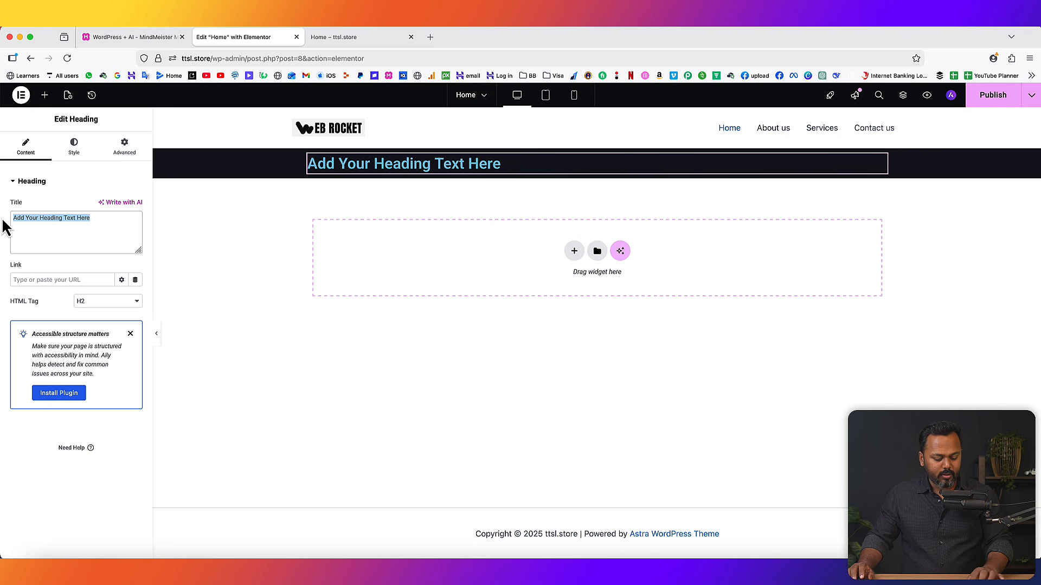
{"action": "type", "text": "Where Stunning Design Meets Flawless Functionality"}
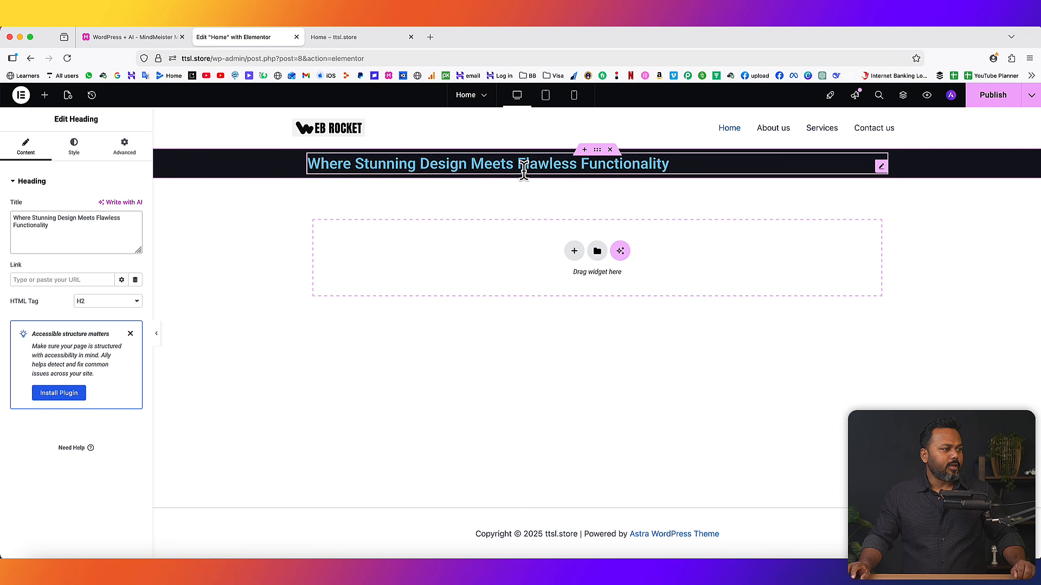
{"action": "left_click", "coordinate": [75, 148]}
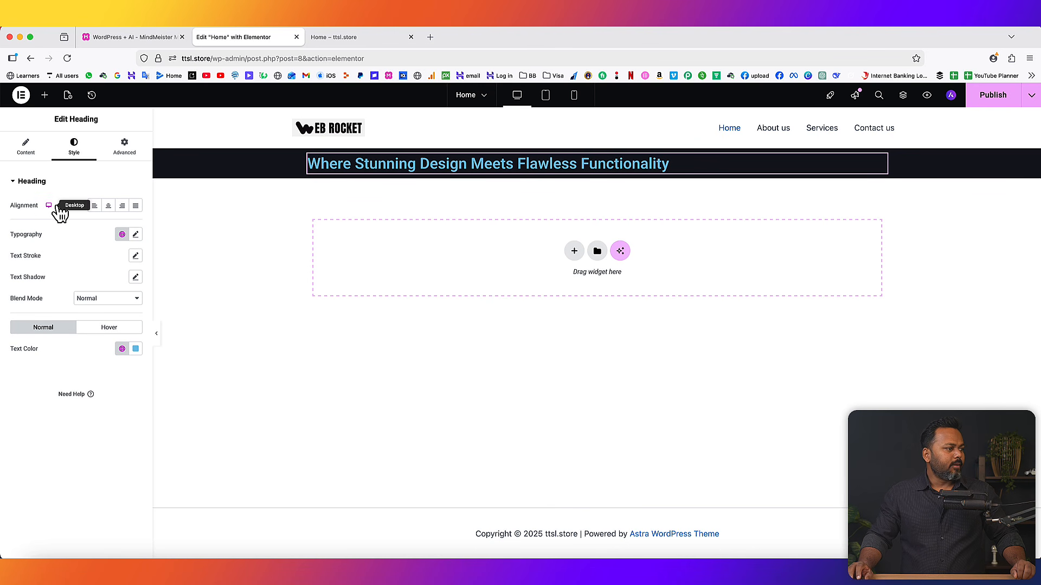
{"action": "left_click", "coordinate": [109, 206]}
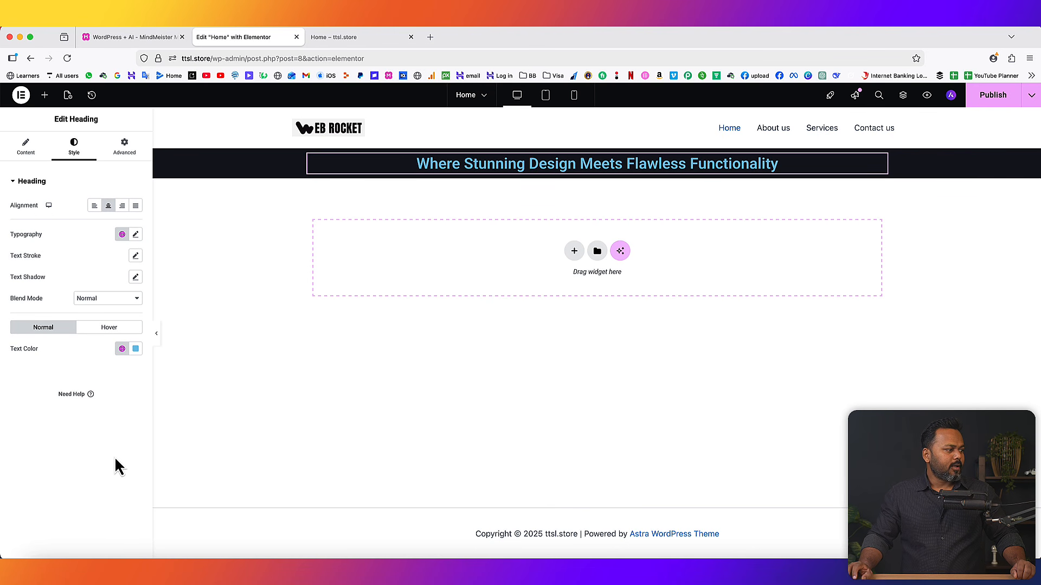
{"action": "left_click", "coordinate": [135, 349]}
{"action": "left_click_drag", "start_coordinate": [129, 415], "coordinate": [75, 385]}
{"action": "left_click", "coordinate": [51, 380]}
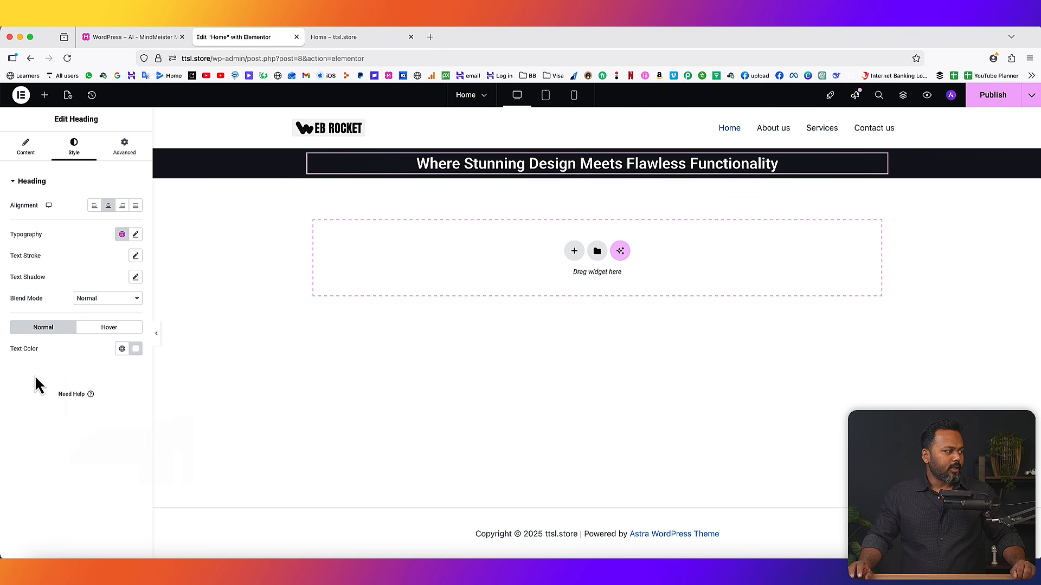
- Set the heading typography to the Urbanist family at size 77
{"action": "left_click", "coordinate": [135, 234]}
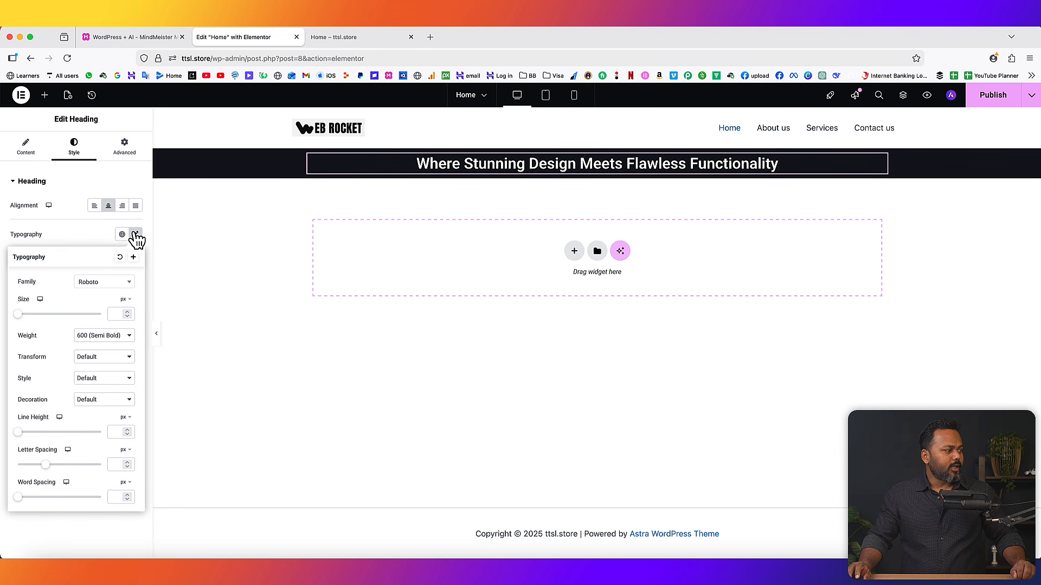
{"action": "left_click", "coordinate": [114, 283]}
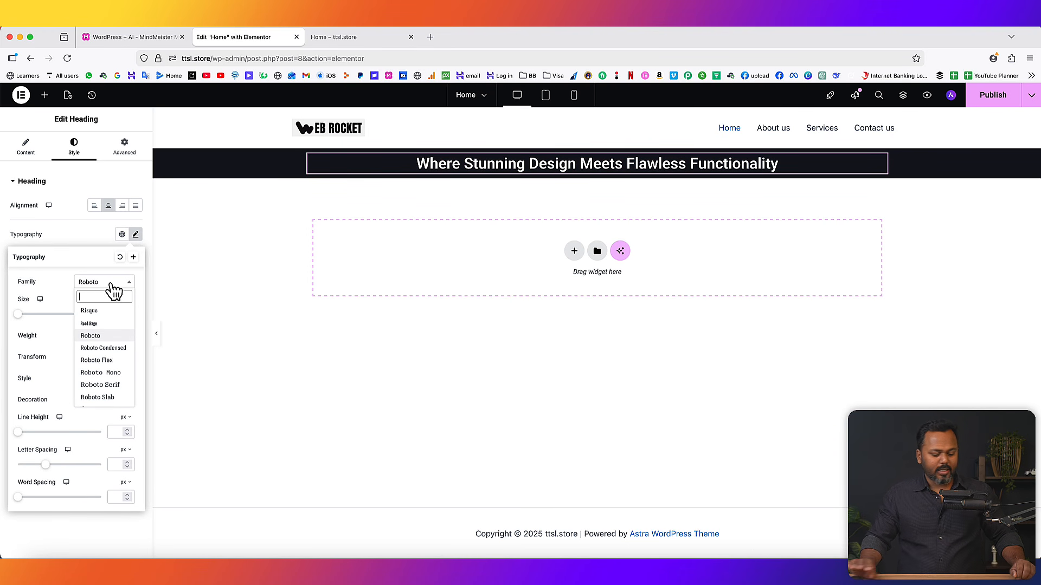
{"action": "type", "text": "urb"}
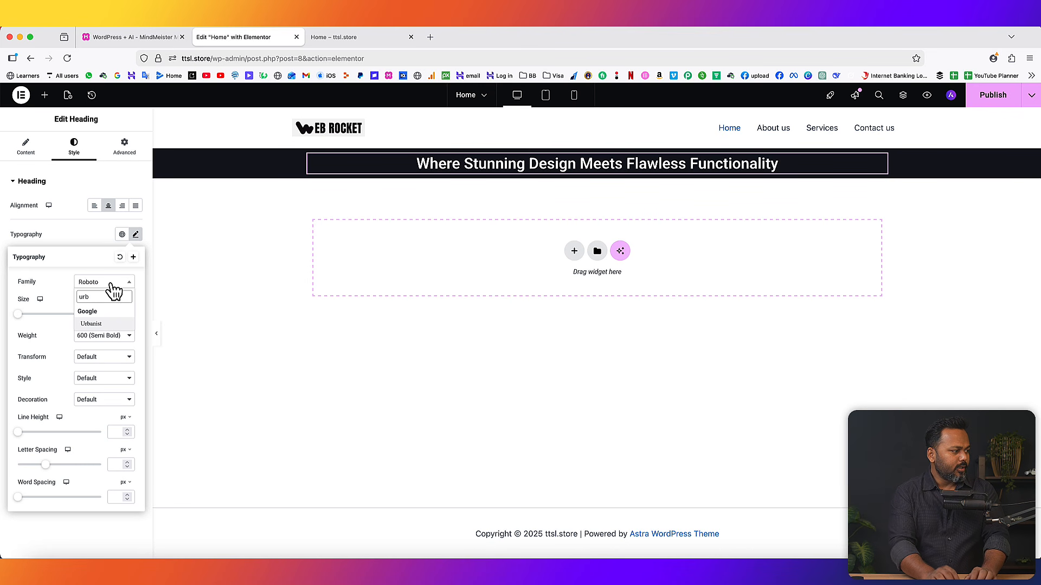
{"action": "left_click", "coordinate": [102, 325]}
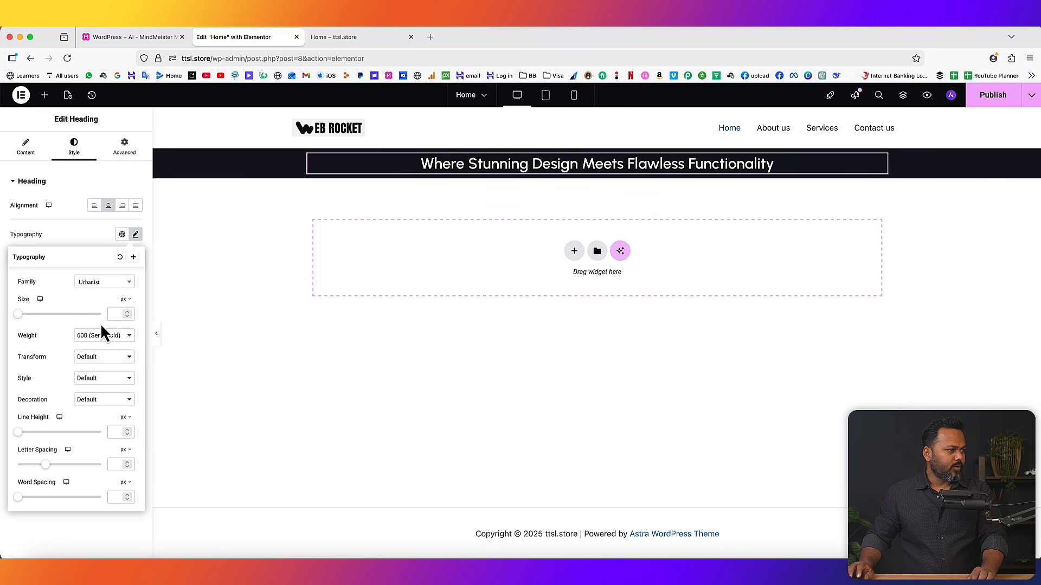
{"action": "left_click", "coordinate": [128, 313]}
{"action": "left_click_drag", "start_coordinate": [127, 313], "coordinate": [128, 313]}
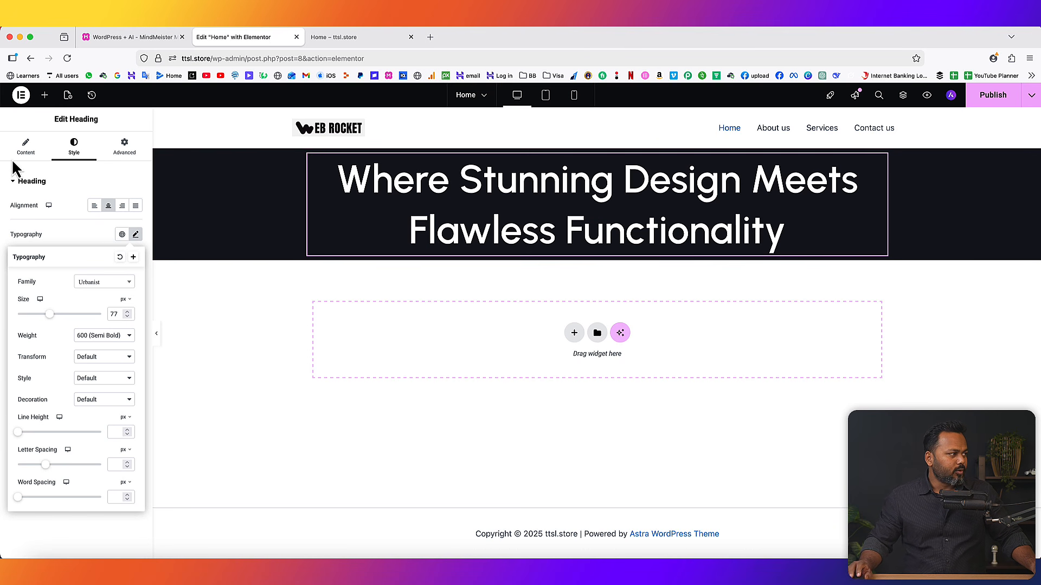
{"action": "left_click", "coordinate": [45, 96]}
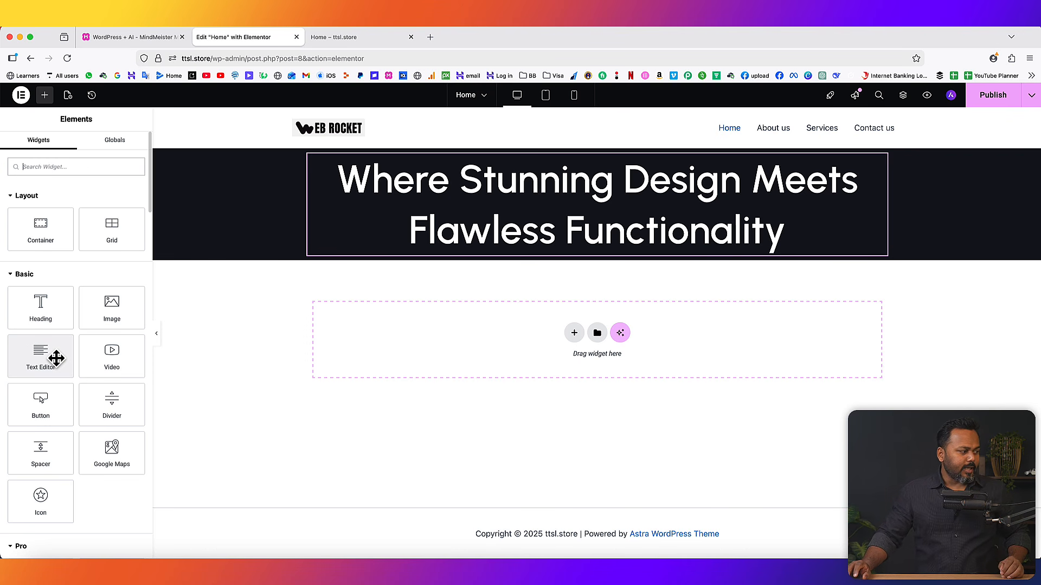
- Add a Text Editor below the heading containing the intro paragraph 'We craft high-converting websites, apps, and brands…'
{"action": "left_click_drag", "start_coordinate": [46, 356], "coordinate": [577, 242]}
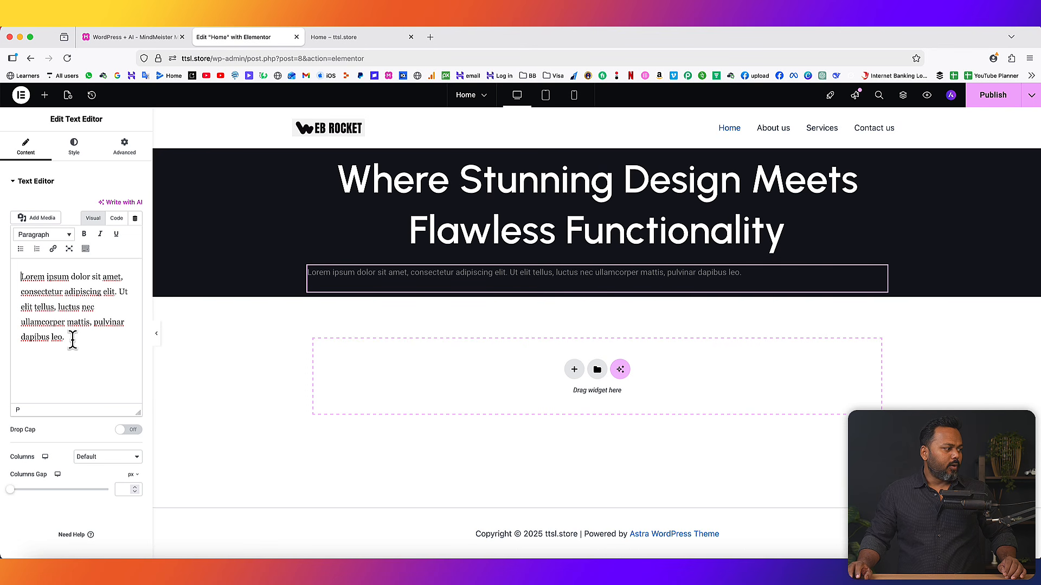
{"action": "left_click_drag", "start_coordinate": [70, 338], "coordinate": [22, 278]}
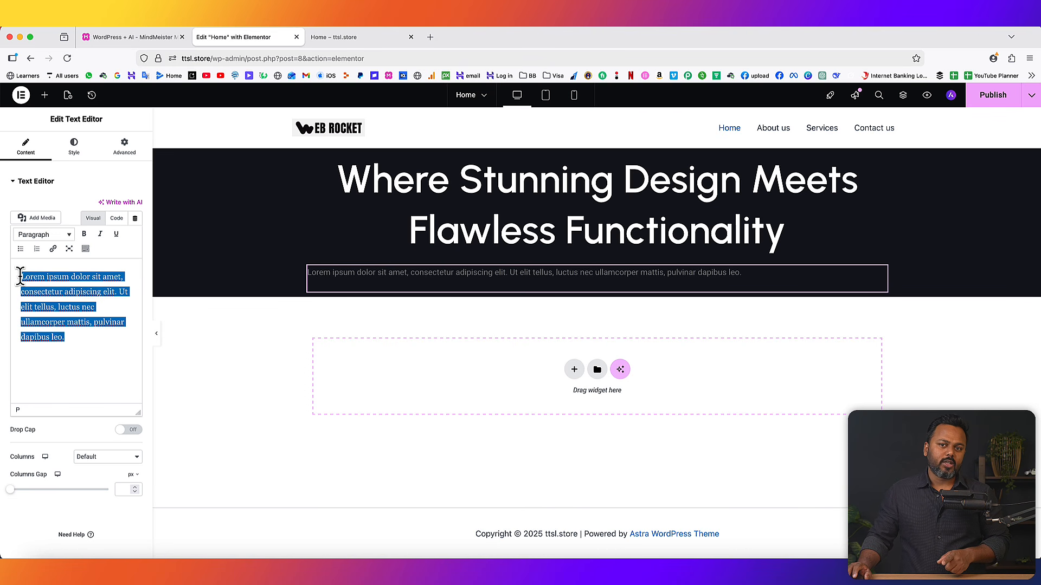
{"action": "left_click", "coordinate": [117, 220]}
{"action": "key", "text": "BackSpace"}
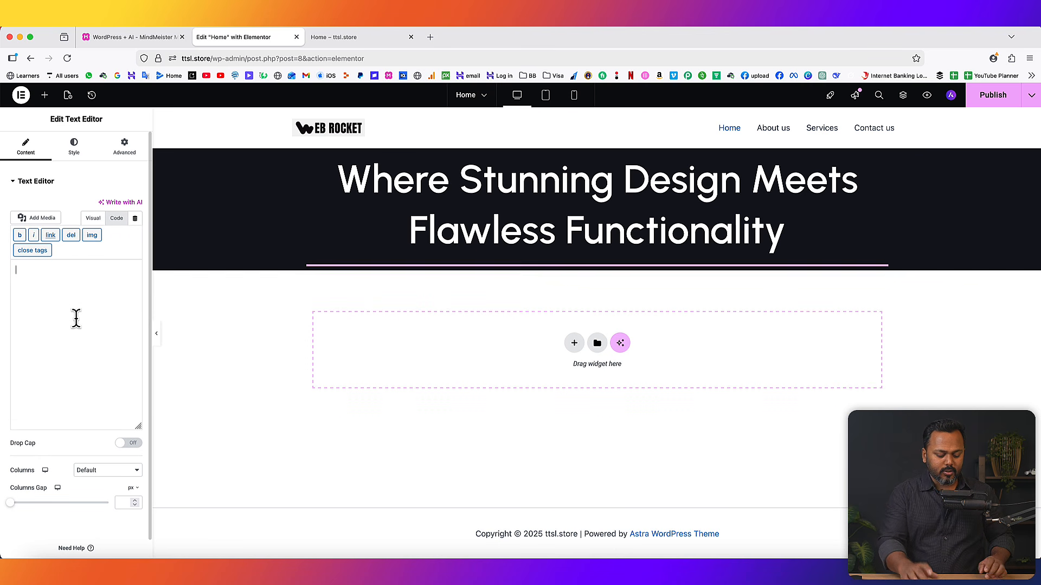
{"action": "type", "text": "We craft high-converting websites, apps, and brands for startups, agencies, and businesses that refuse to settle for good enough."}
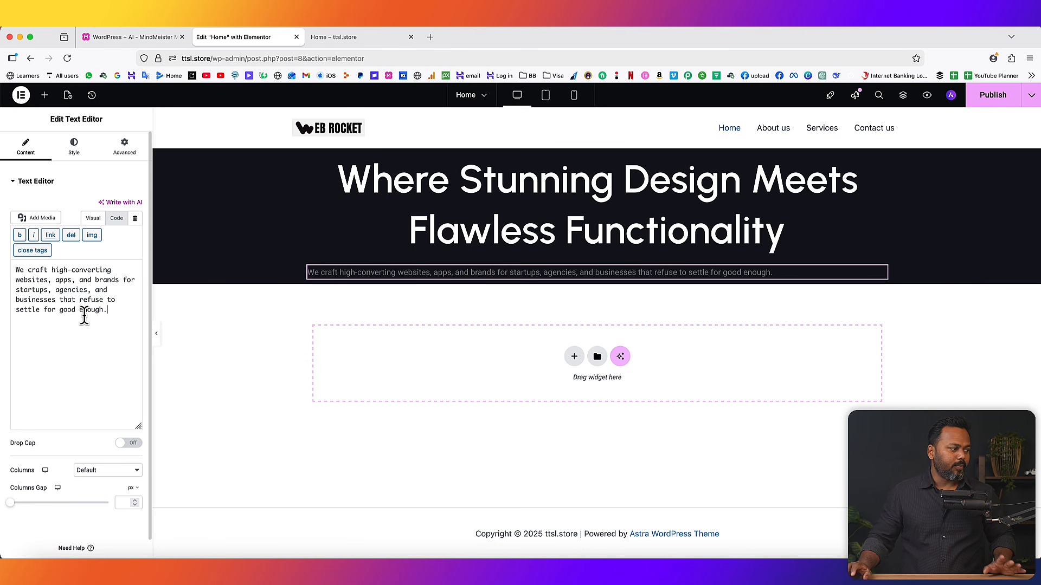
{"action": "left_click", "coordinate": [93, 218]}
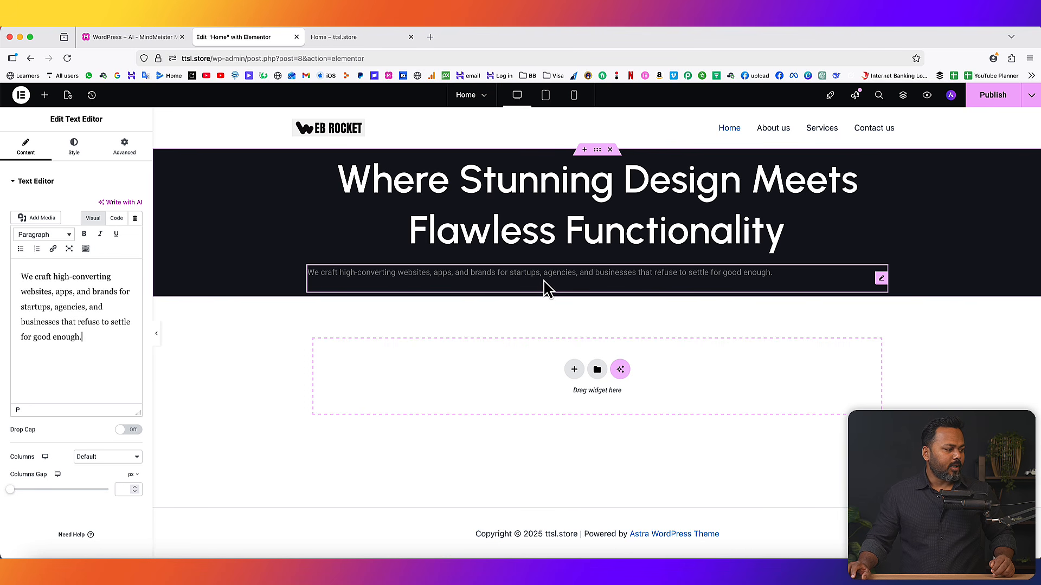
- Center the intro paragraph and make its text near-white
{"action": "left_click", "coordinate": [78, 149]}
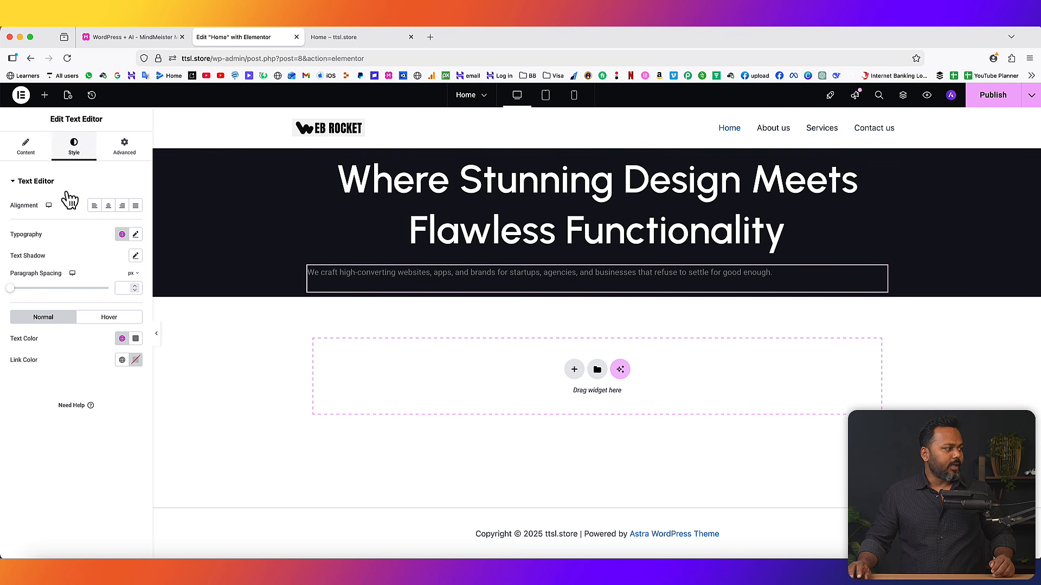
{"action": "left_click", "coordinate": [109, 206]}
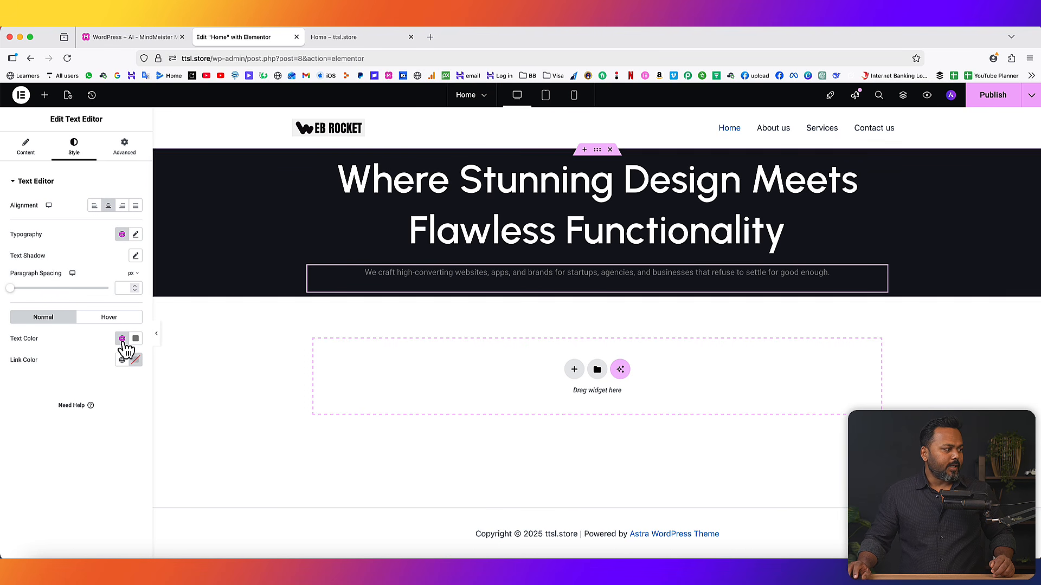
{"action": "left_click", "coordinate": [135, 338]}
{"action": "left_click", "coordinate": [86, 386]}
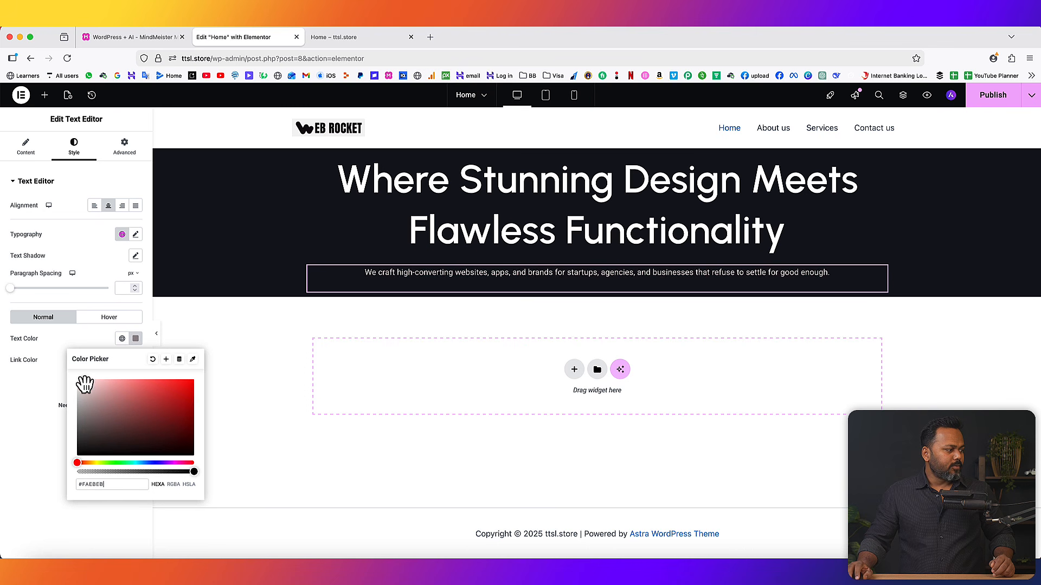
{"action": "left_click", "coordinate": [38, 388]}
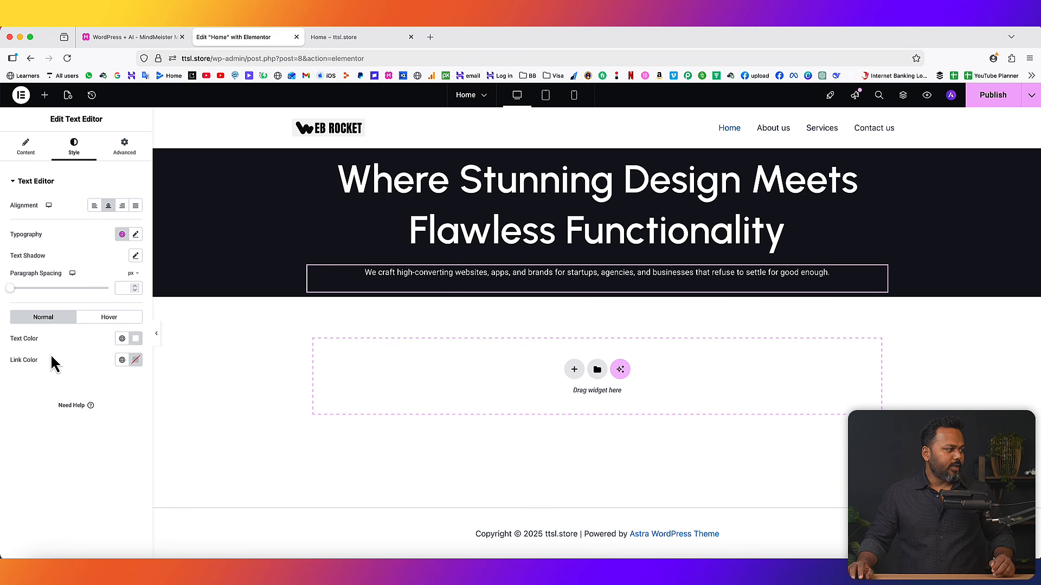
- Set the paragraph typography to size 17 with Light 300 weight
{"action": "left_click", "coordinate": [136, 235]}
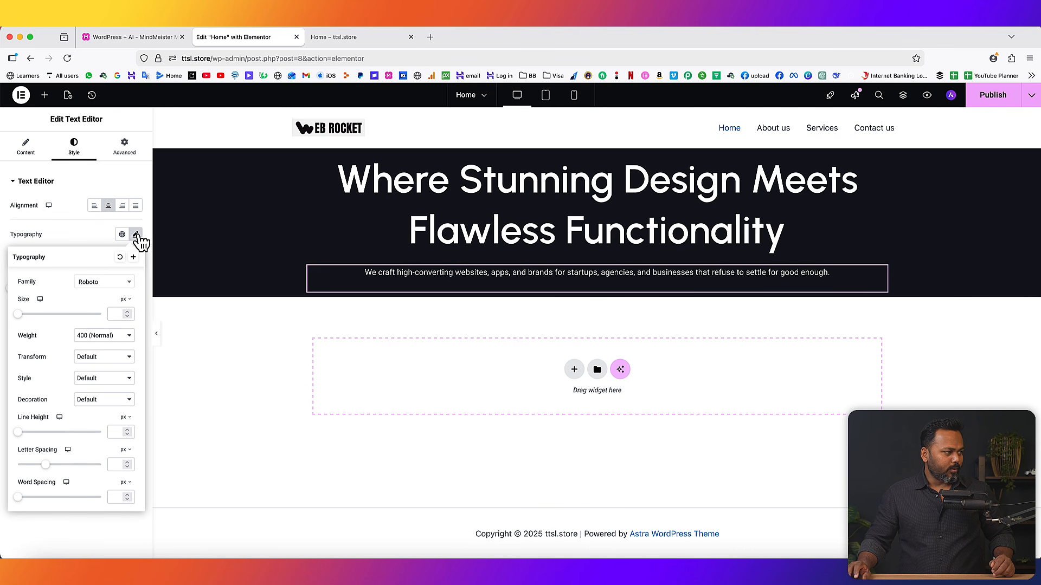
{"action": "left_click", "coordinate": [127, 314]}
{"action": "left_click", "coordinate": [127, 314]}
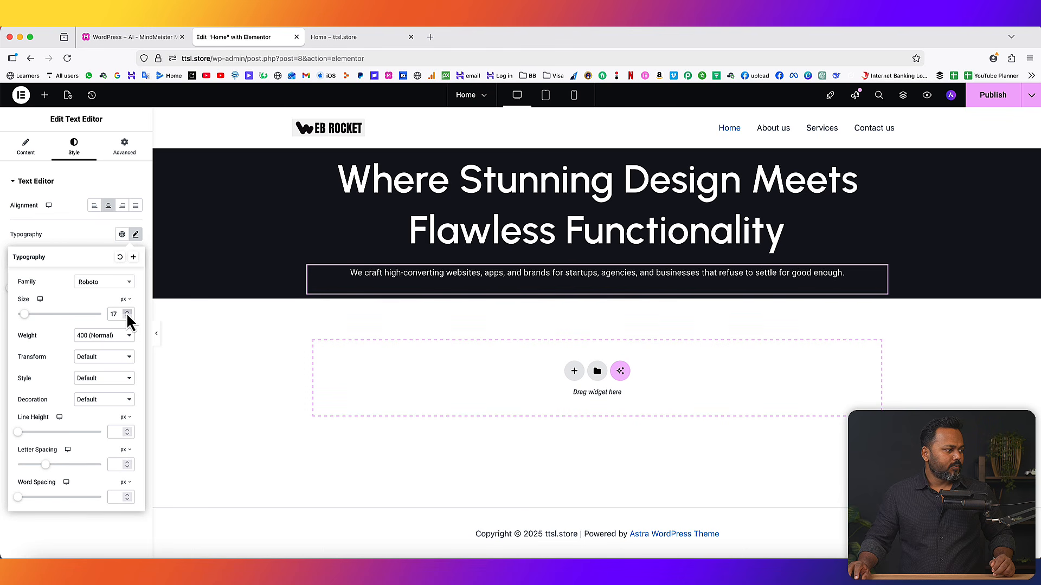
{"action": "left_click", "coordinate": [103, 335]}
{"action": "left_click", "coordinate": [96, 326]}
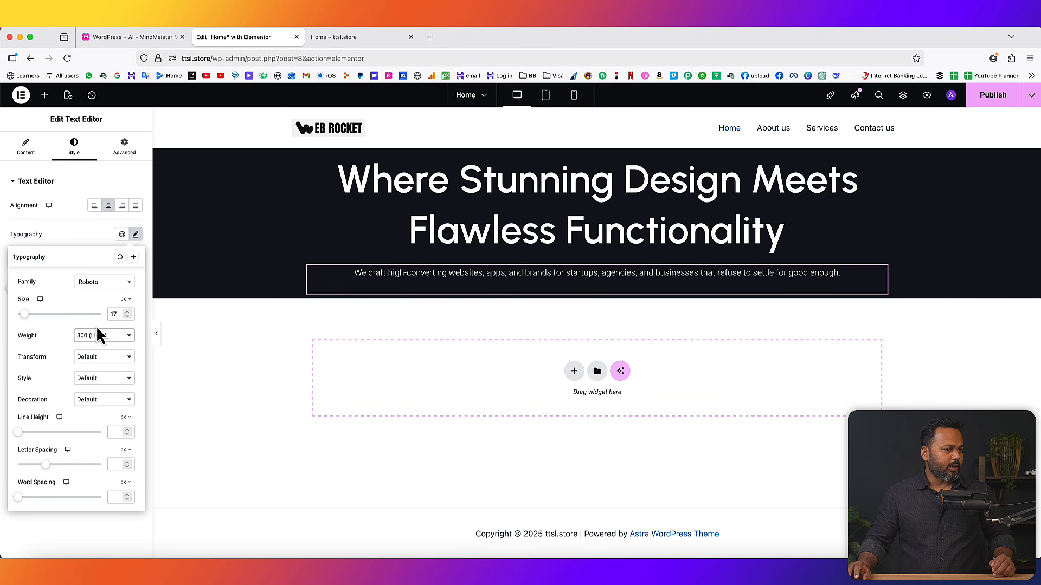
{"action": "left_click", "coordinate": [611, 288]}
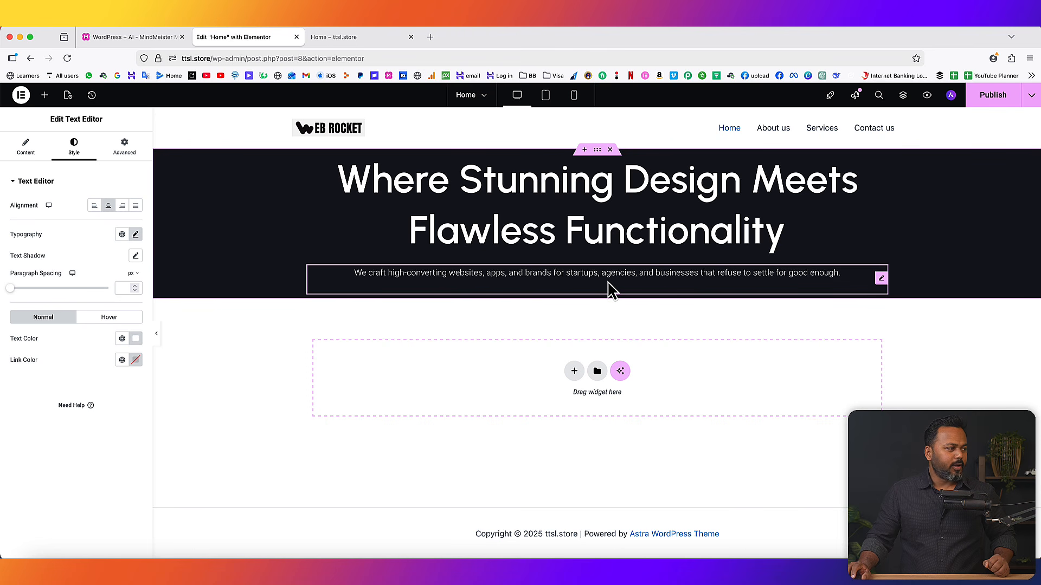
{"action": "left_click", "coordinate": [45, 94]}
- Add a centered Button under the paragraph and change its label to 'BOOK A MEETING'
{"action": "left_click_drag", "start_coordinate": [30, 414], "coordinate": [623, 290]}
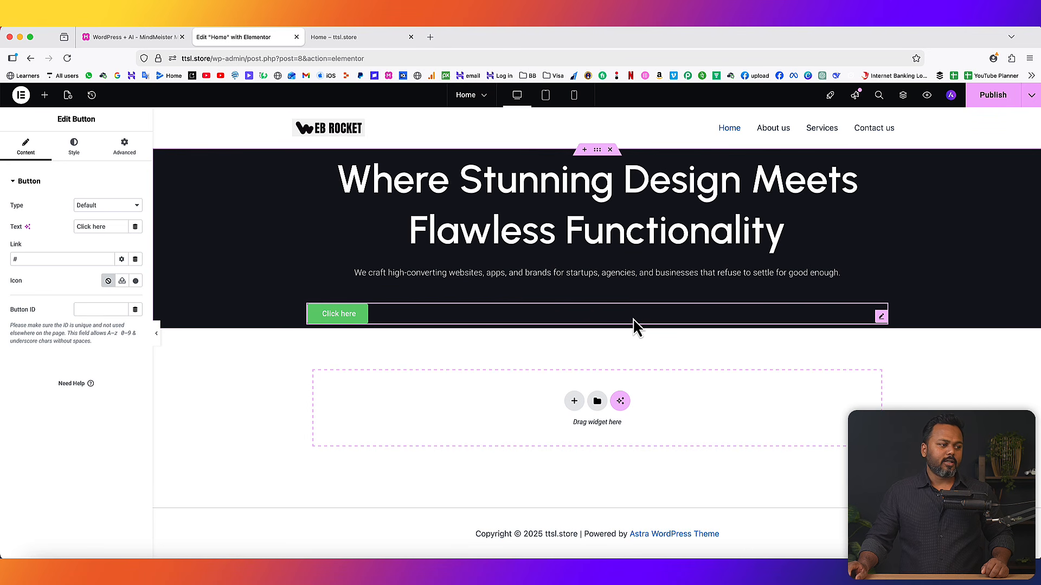
{"action": "left_click", "coordinate": [76, 149]}
{"action": "left_click", "coordinate": [107, 206]}
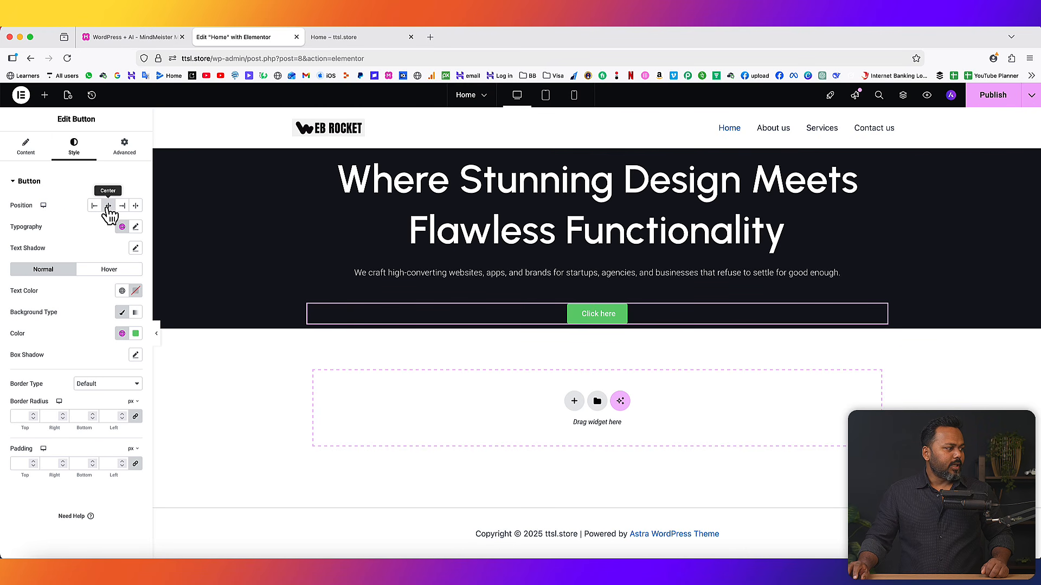
{"action": "left_click", "coordinate": [29, 150]}
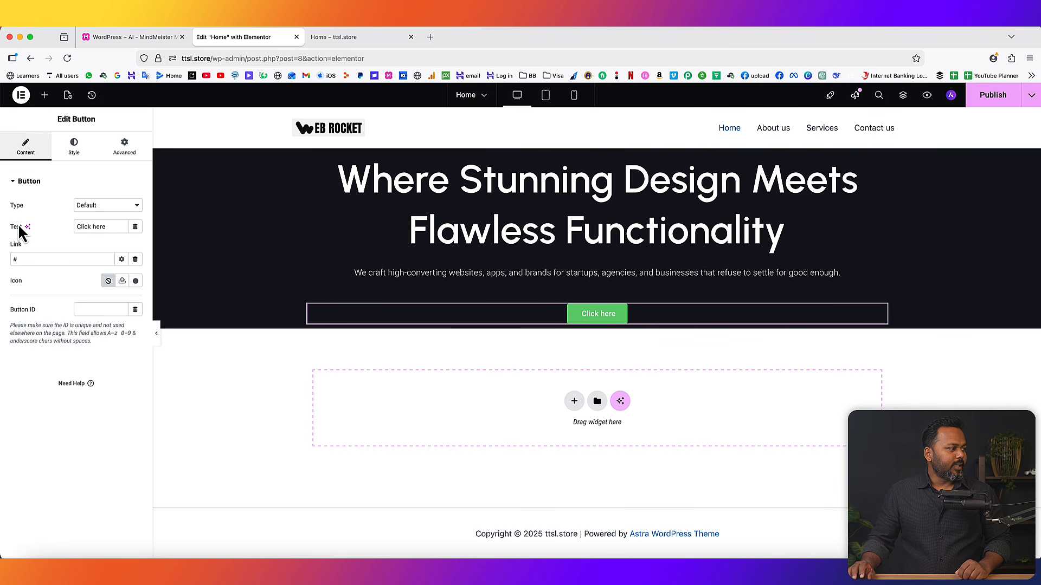
{"action": "left_click_drag", "start_coordinate": [106, 226], "coordinate": [72, 224]}
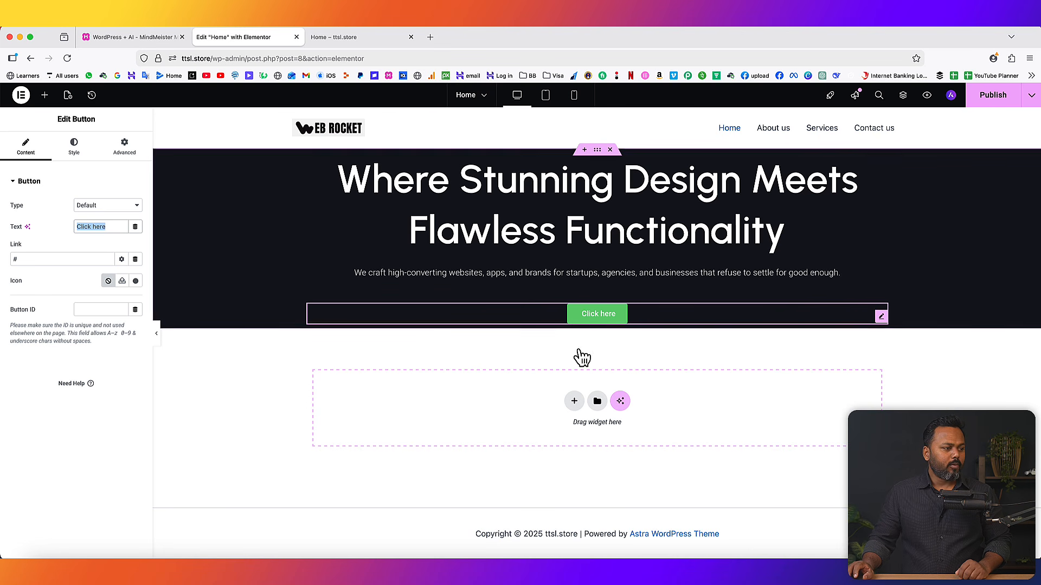
{"action": "type", "text": "BOOK A MEETING"}
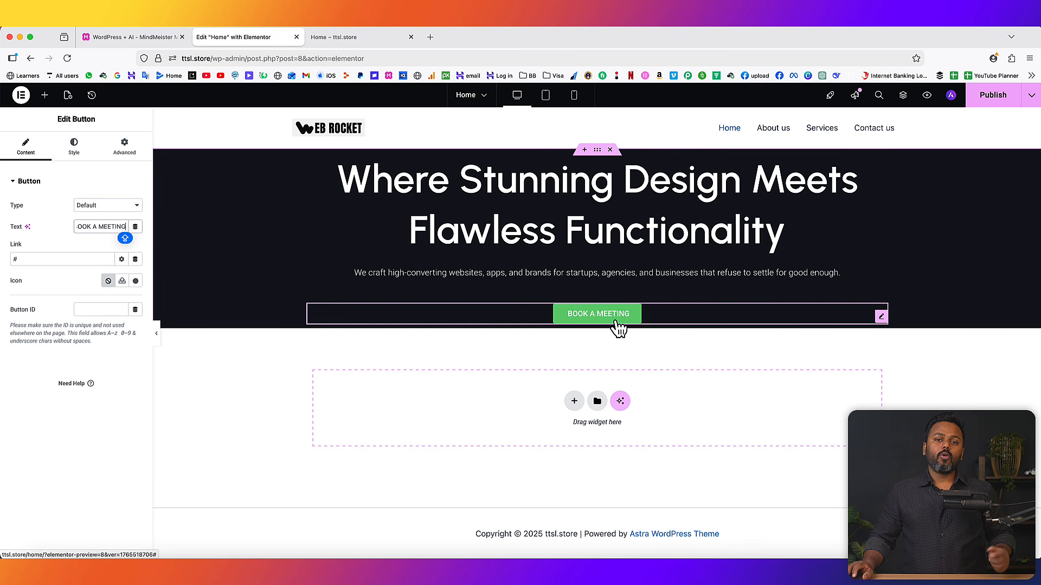
{"action": "left_click_drag", "start_coordinate": [49, 260], "coordinate": [2, 258]}
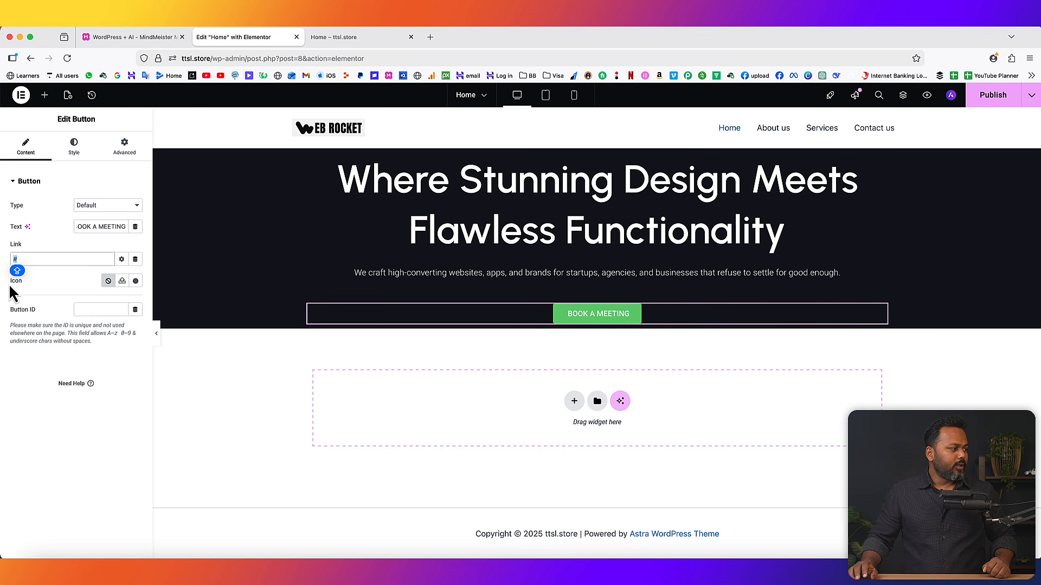
- Add the Calendar icon from the Icon Library to the button
{"action": "left_click", "coordinate": [136, 282]}
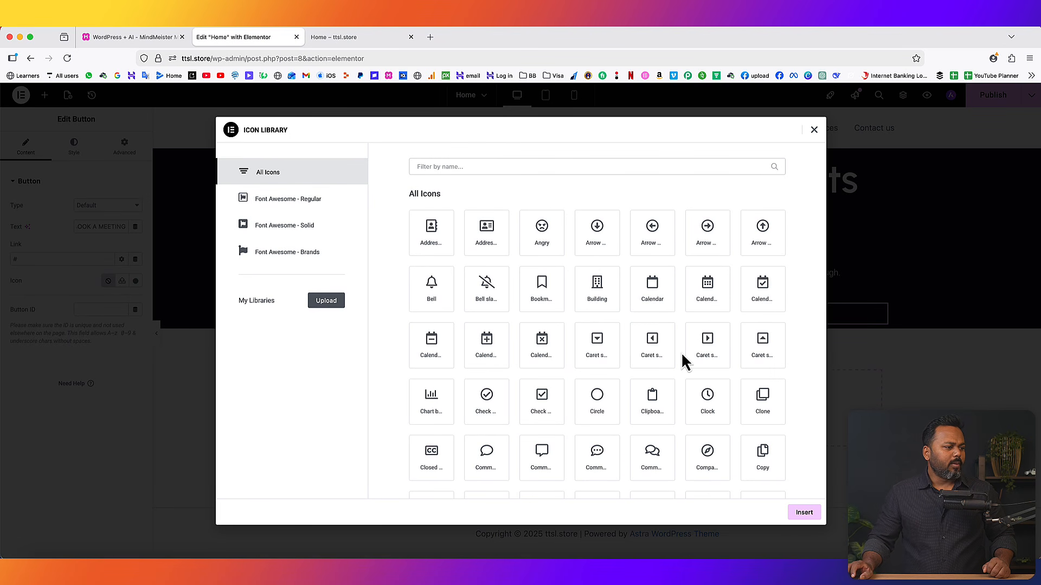
{"action": "left_click", "coordinate": [709, 292]}
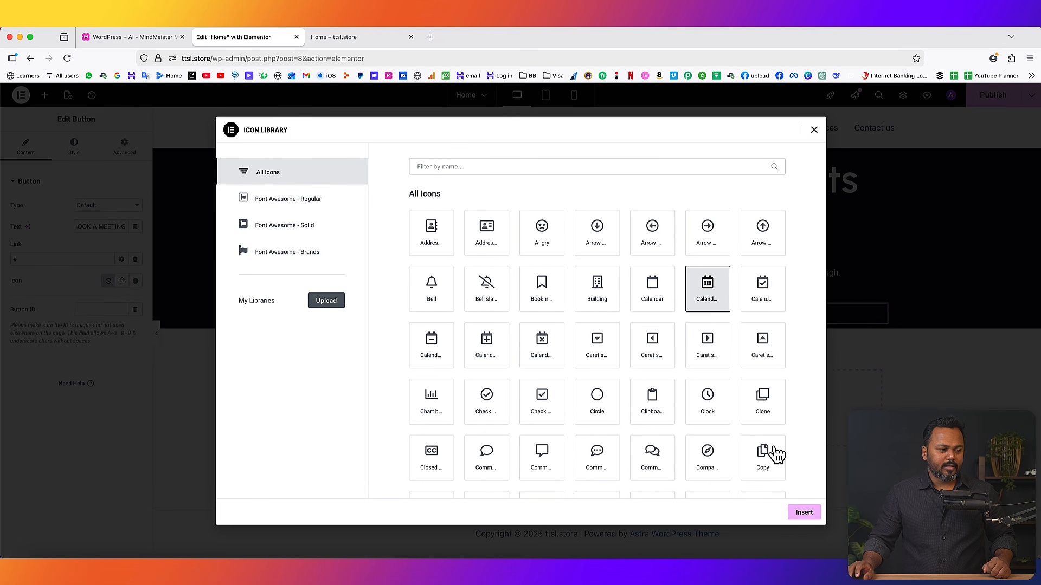
{"action": "left_click", "coordinate": [805, 513]}
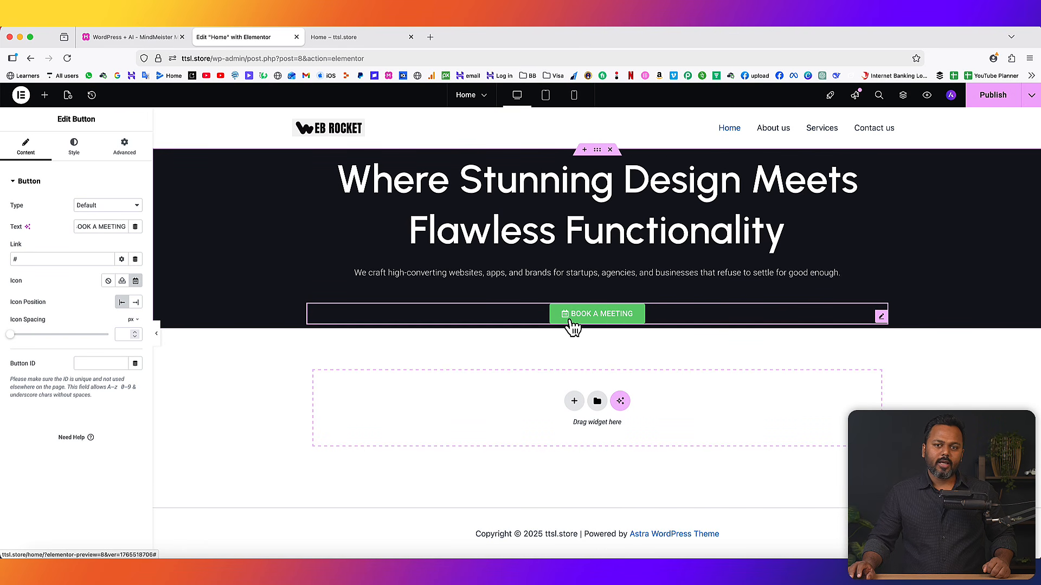
- Set the button typography to Urbanist, size 23, Semi Bold 600 weight
{"action": "left_click", "coordinate": [85, 154]}
{"action": "left_click", "coordinate": [136, 226]}
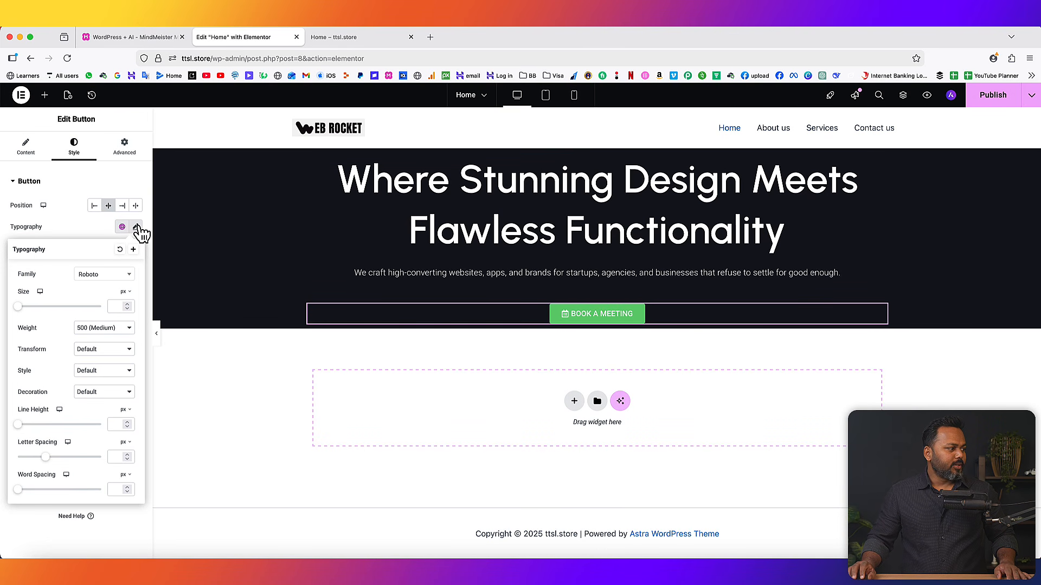
{"action": "left_click", "coordinate": [115, 274]}
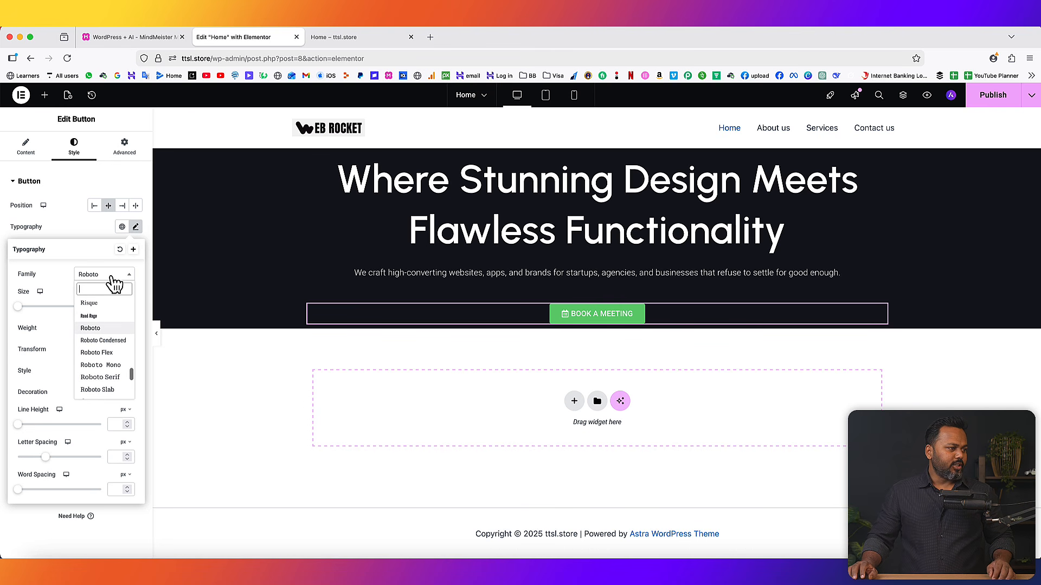
{"action": "type", "text": "URBANI"}
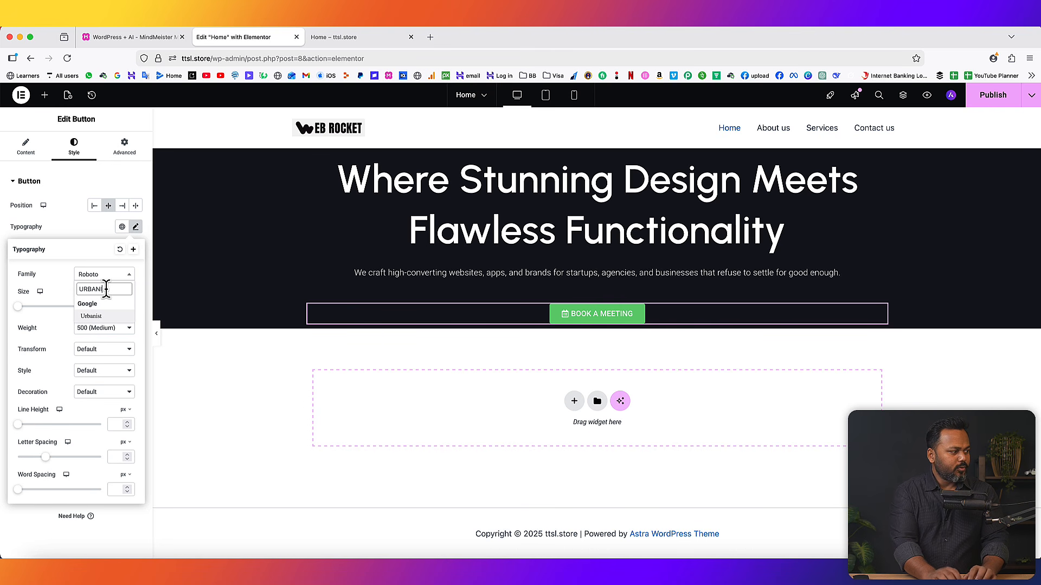
{"action": "left_click", "coordinate": [96, 316]}
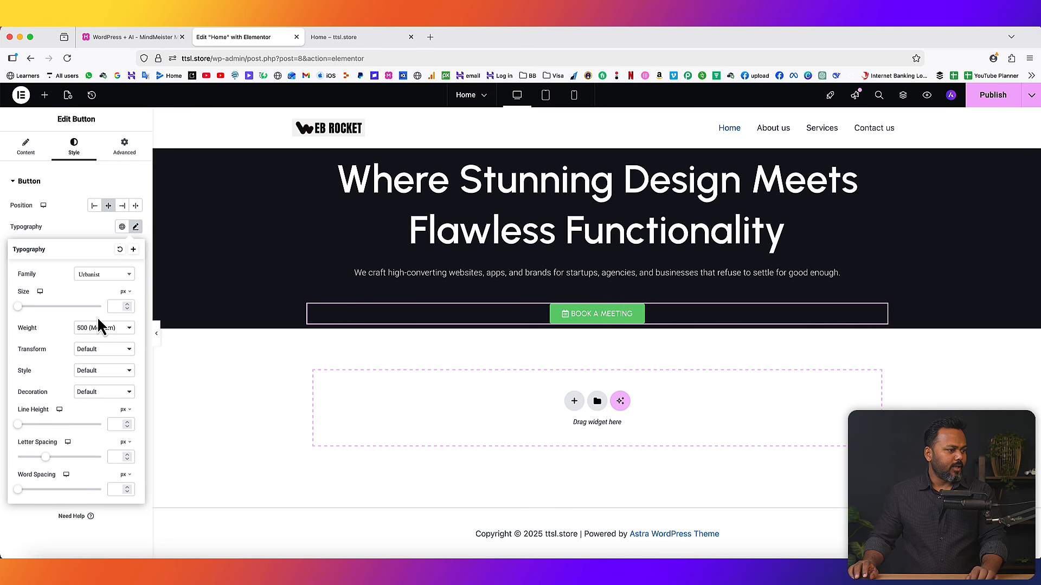
{"action": "left_click_drag", "start_coordinate": [19, 308], "coordinate": [29, 308]}
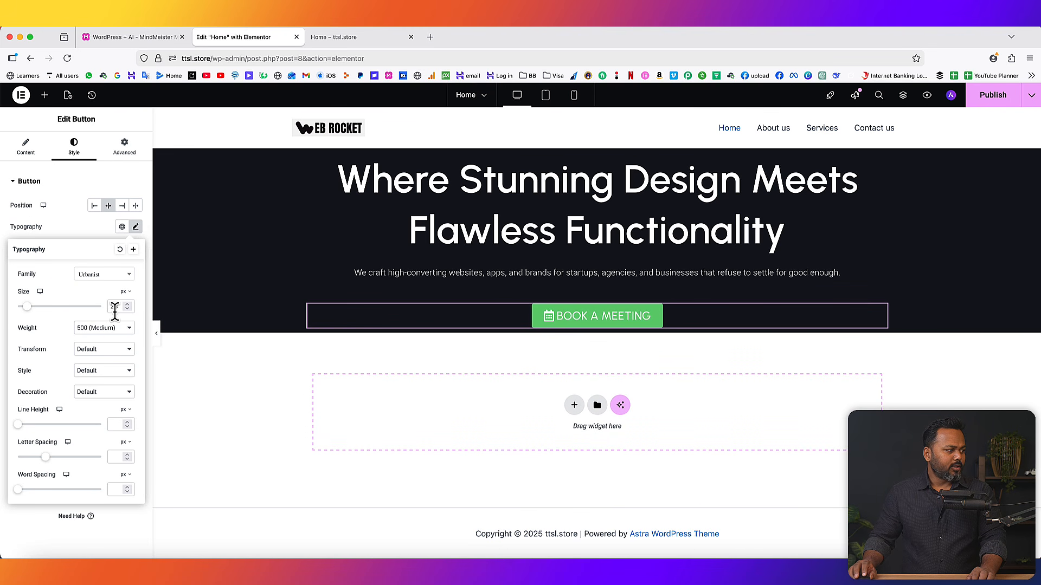
{"action": "left_click", "coordinate": [93, 329]}
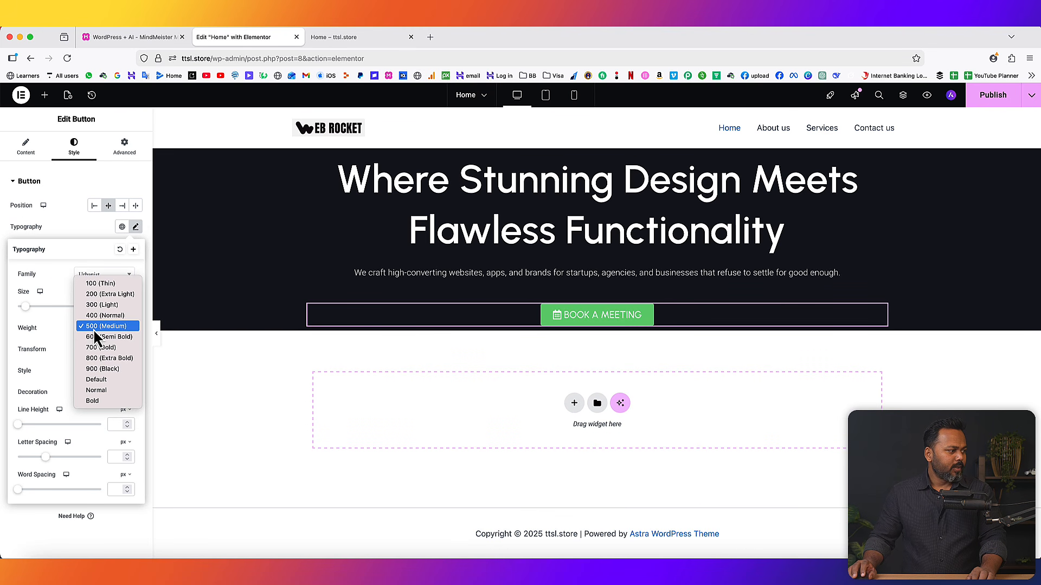
{"action": "left_click", "coordinate": [93, 337]}
{"action": "left_click", "coordinate": [127, 308]}
{"action": "left_click", "coordinate": [67, 232]}
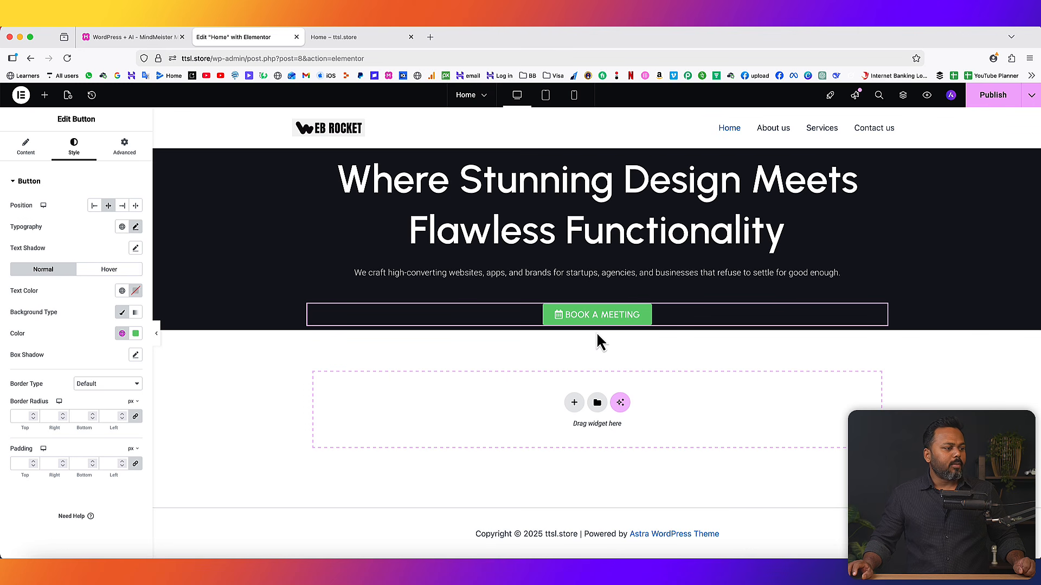
- Set the button's normal background colour to lime #d2ff28
{"action": "left_click", "coordinate": [102, 273]}
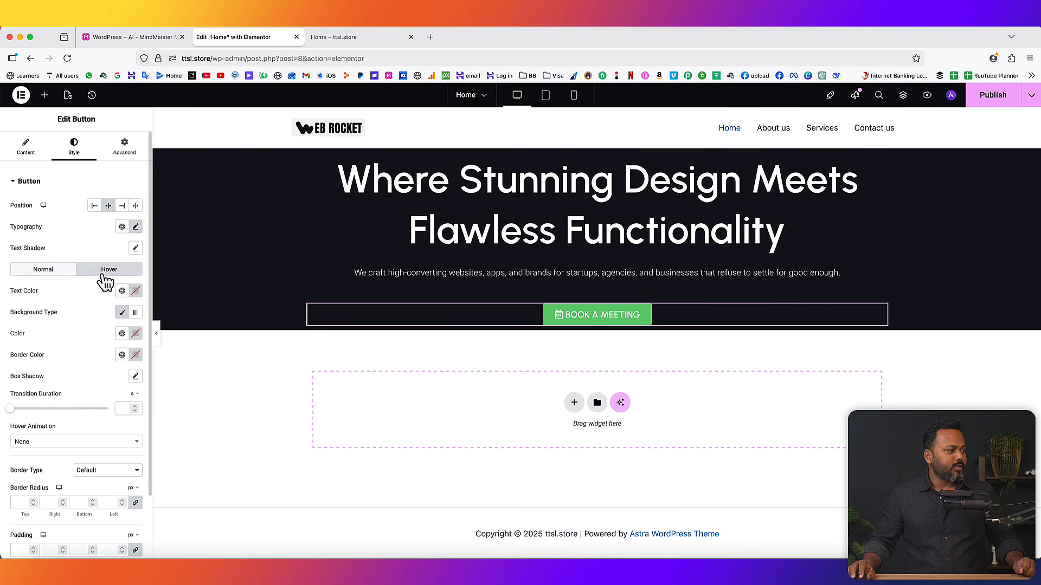
{"action": "left_click", "coordinate": [50, 270]}
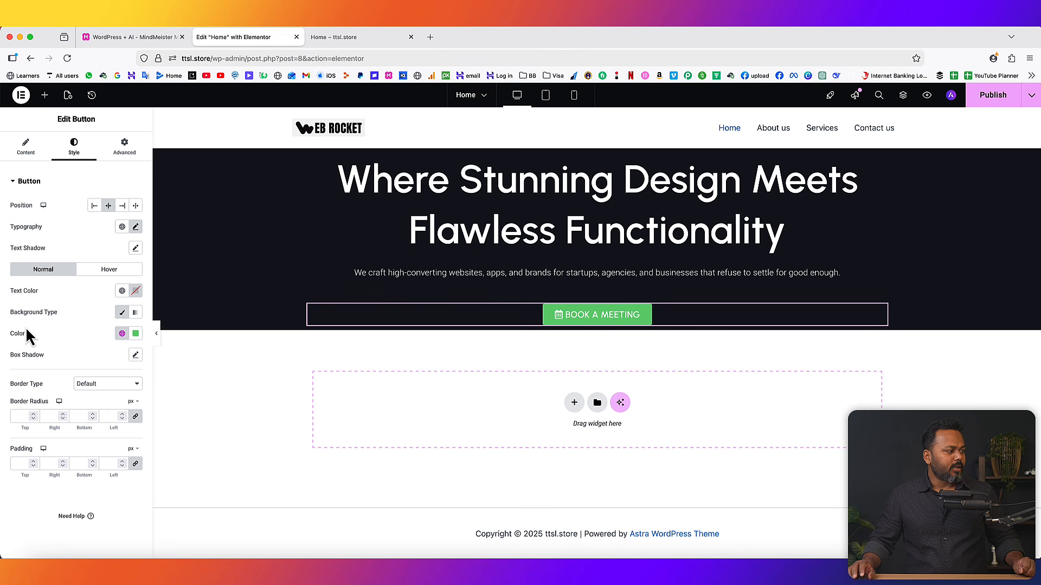
{"action": "left_click", "coordinate": [136, 333]}
{"action": "left_click", "coordinate": [132, 479]}
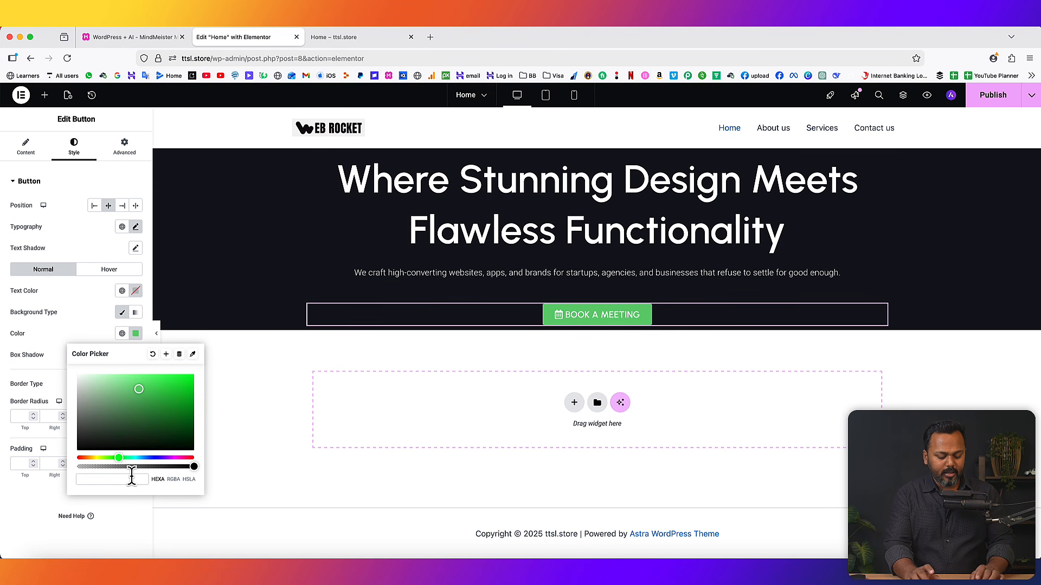
{"action": "type", "text": "#d2ff28"}
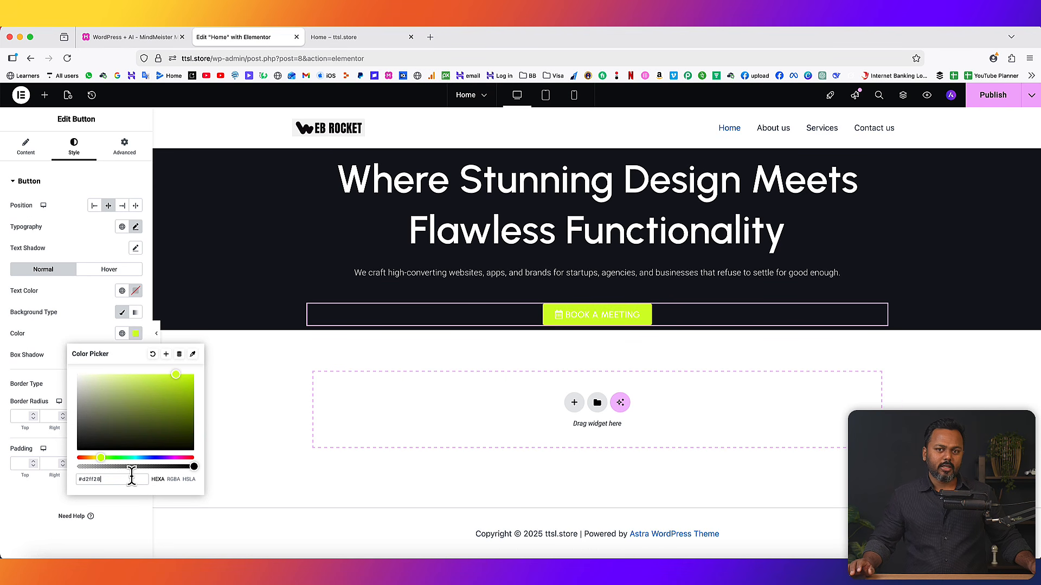
{"action": "left_click", "coordinate": [88, 324]}
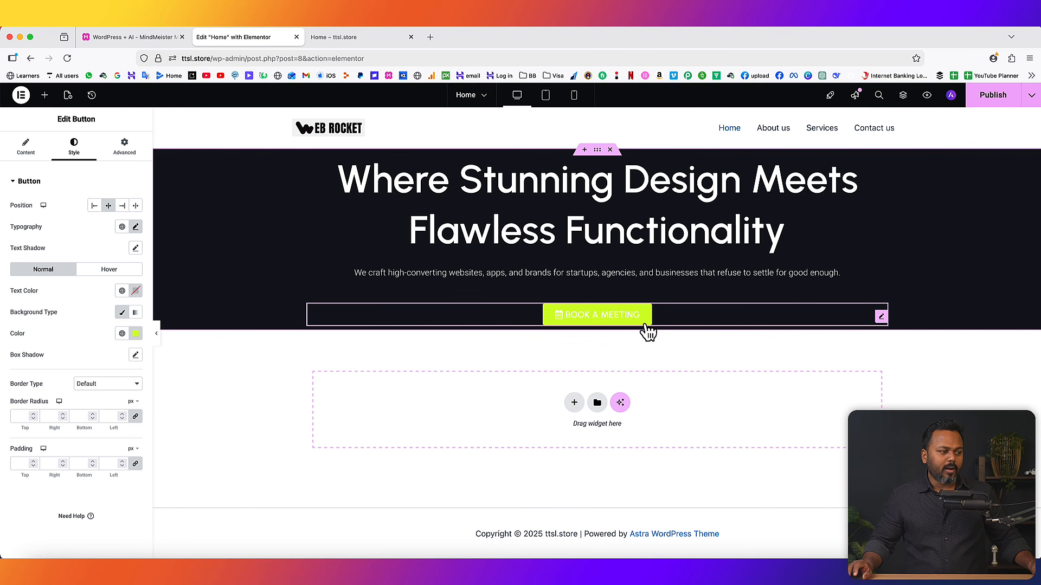
- Set the button's hover background colour to white
{"action": "left_click", "coordinate": [102, 269]}
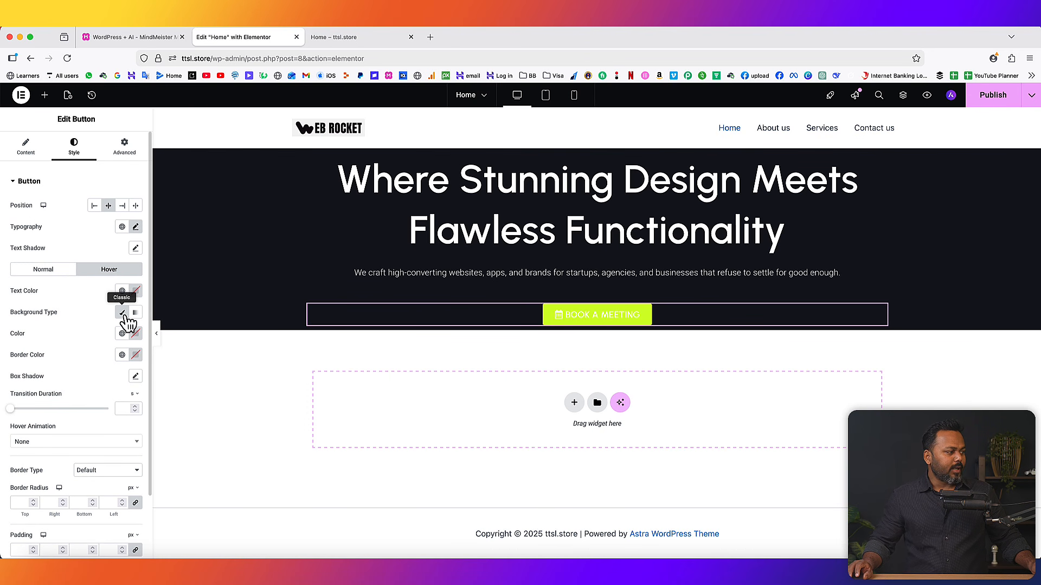
{"action": "left_click", "coordinate": [135, 333]}
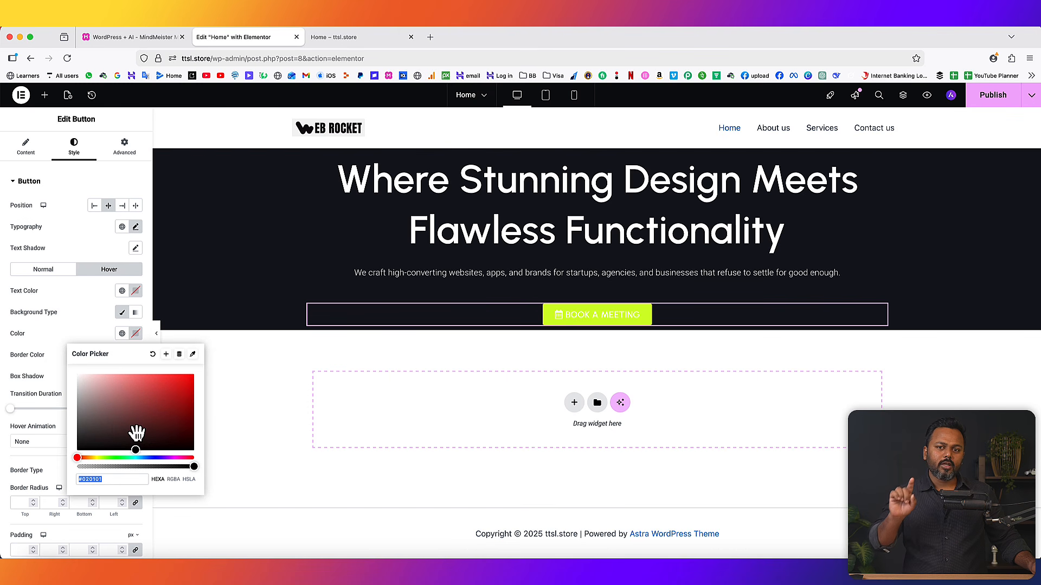
{"action": "left_click_drag", "start_coordinate": [123, 422], "coordinate": [74, 380]}
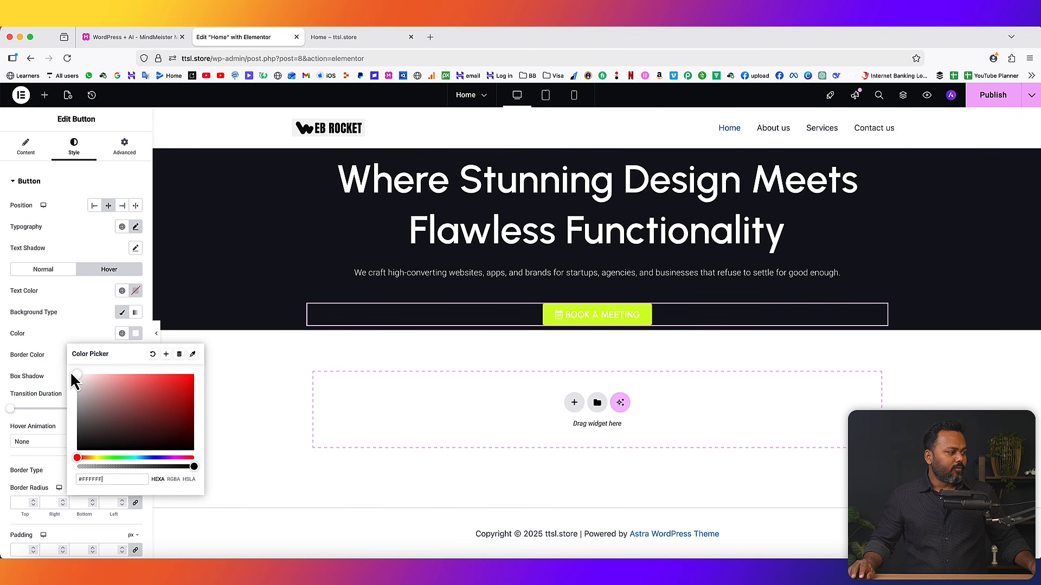
{"action": "left_click", "coordinate": [63, 324]}
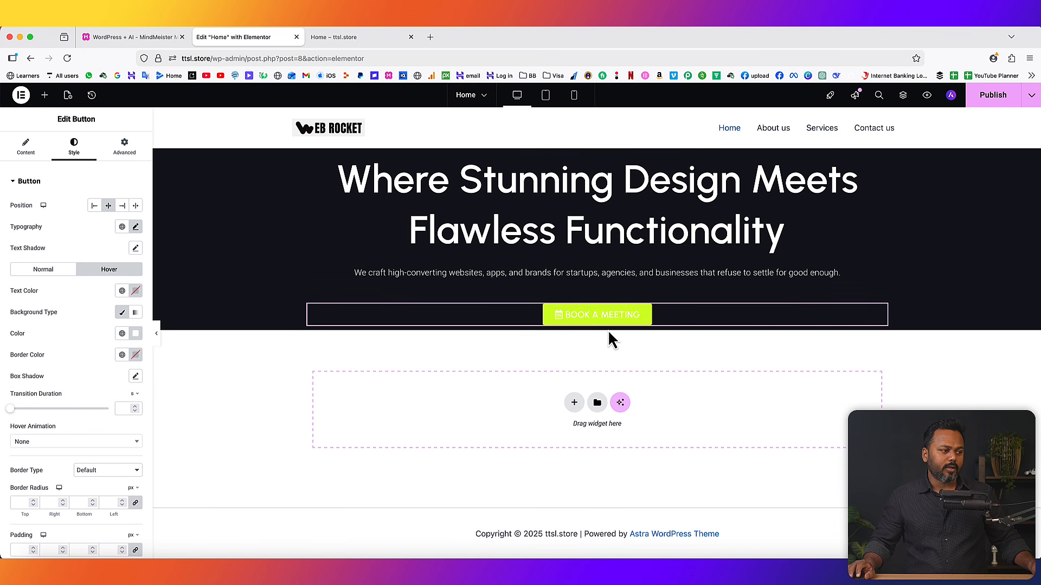
- Give the button label a near-black #131313 text colour in the normal state
{"action": "left_click", "coordinate": [58, 271]}
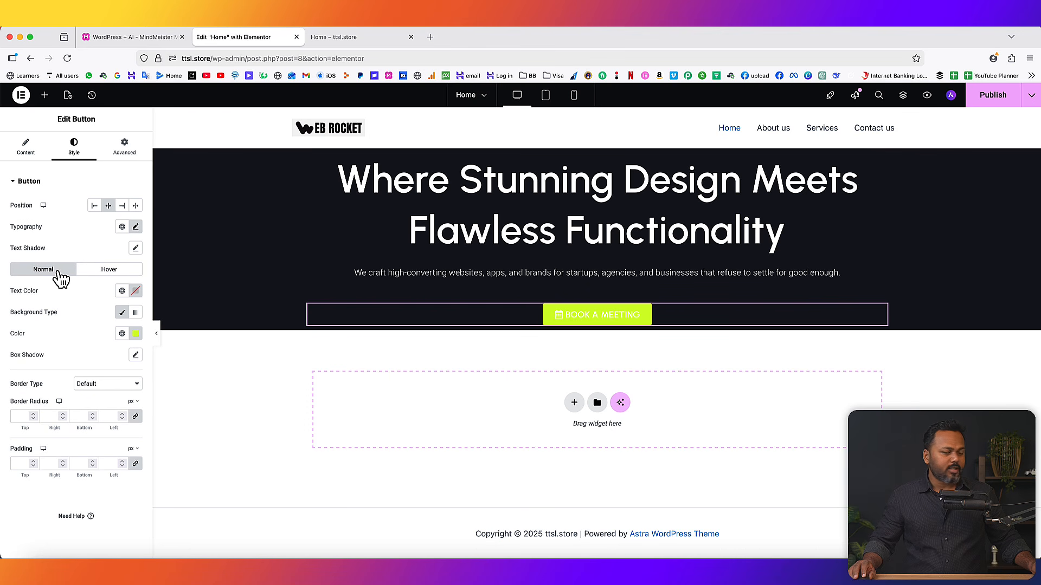
{"action": "left_click", "coordinate": [90, 273]}
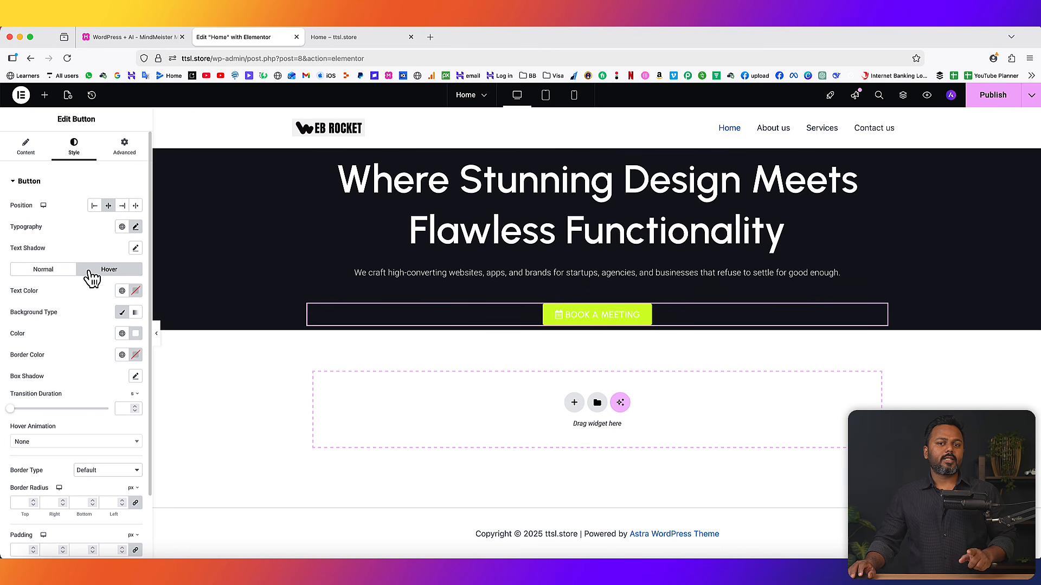
{"action": "left_click", "coordinate": [47, 271]}
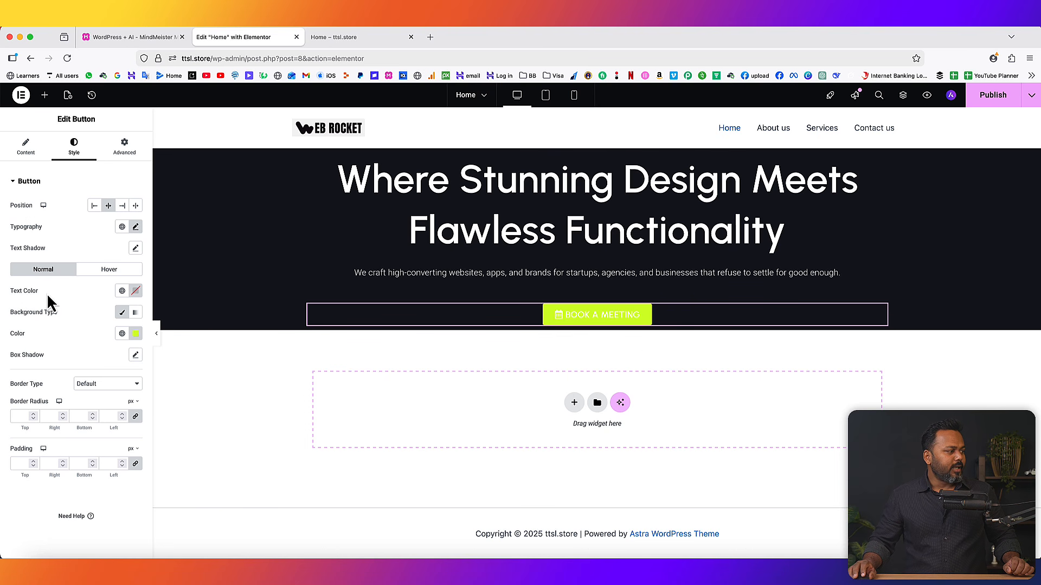
{"action": "left_click", "coordinate": [136, 291]}
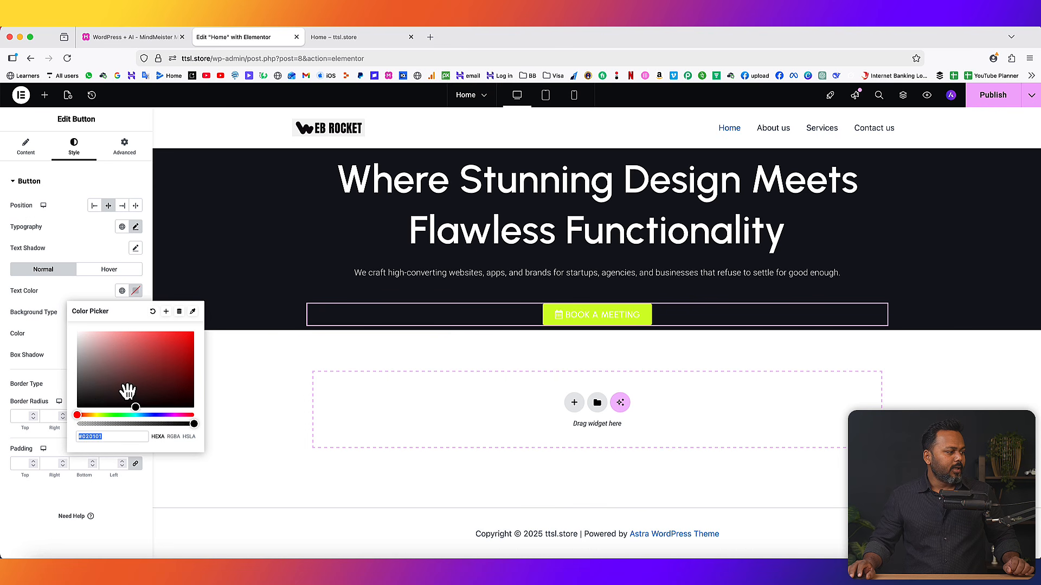
{"action": "left_click", "coordinate": [52, 305]}
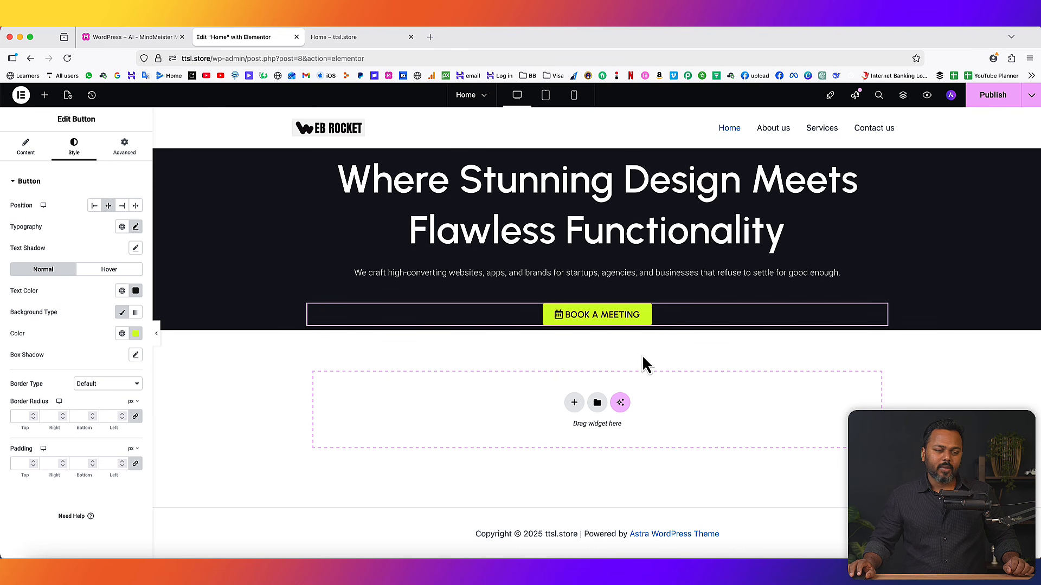
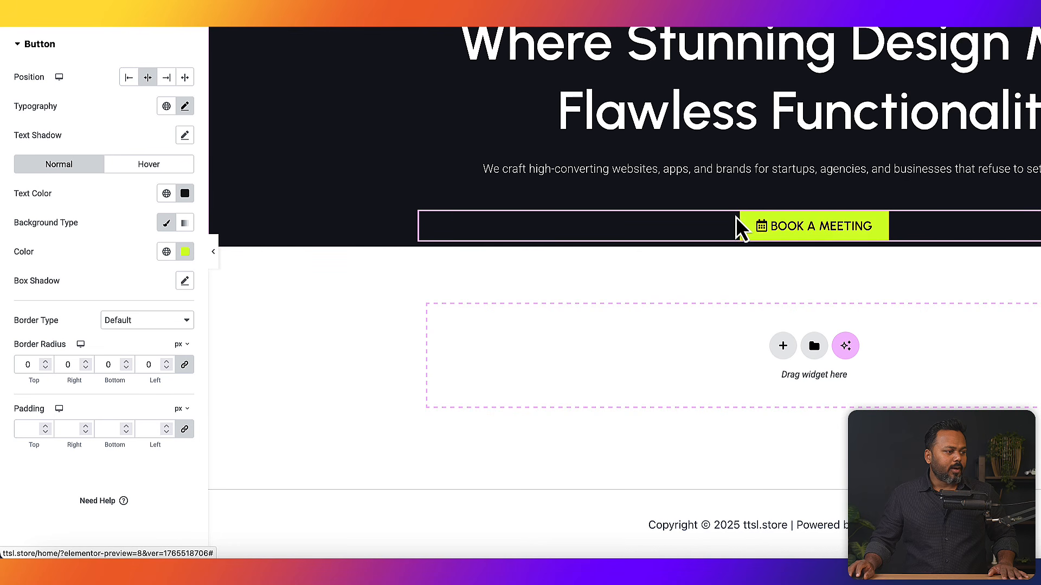
- Round the BOOK A MEETING button's corners with a linked 32 px border radius
{"action": "left_click", "coordinate": [167, 365]}
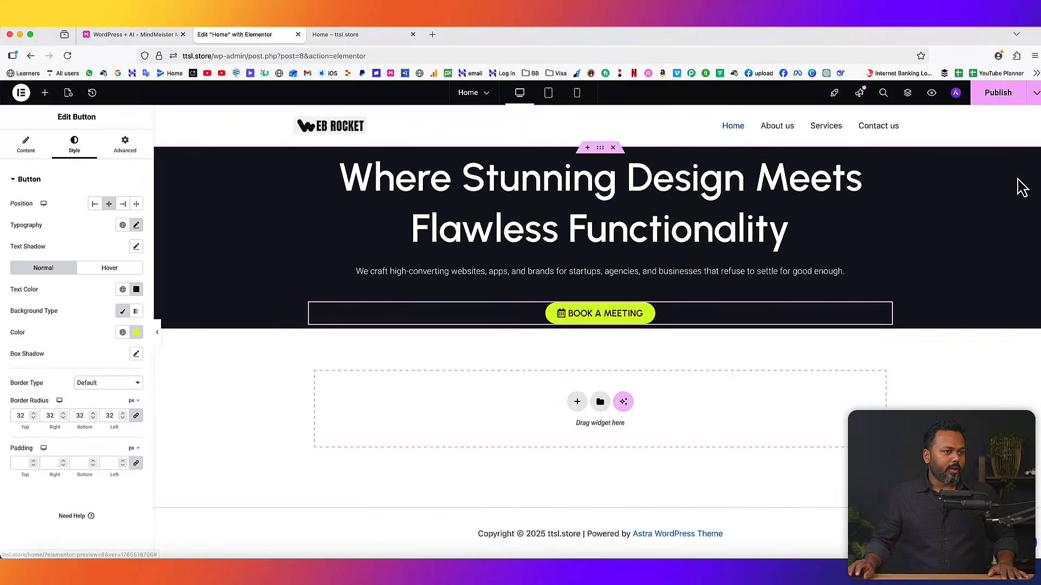
- Reload the live Home page to check the pill-shaped button, then go back to the editor
{"action": "left_click", "coordinate": [350, 38]}
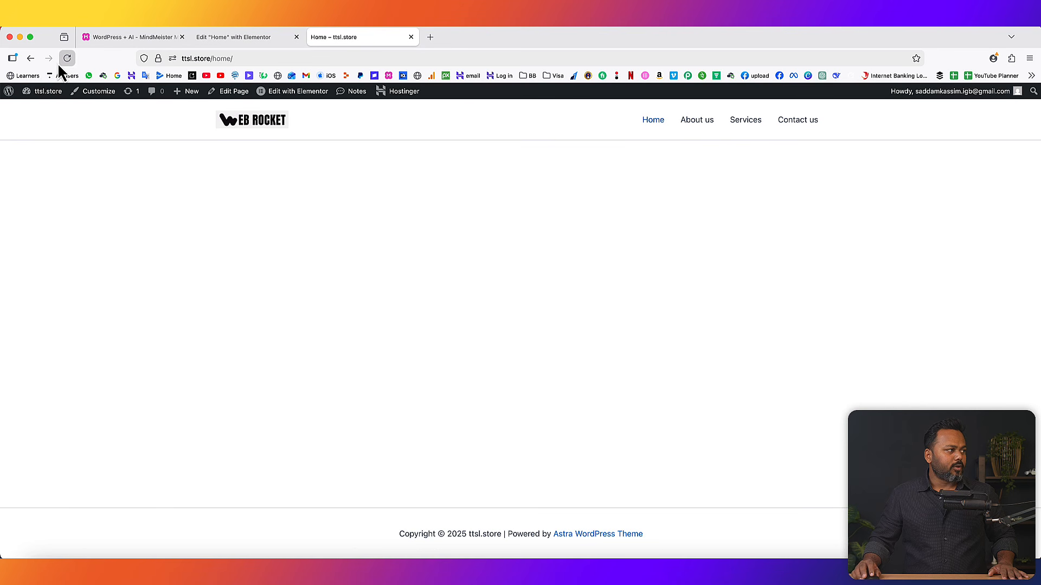
{"action": "left_click", "coordinate": [66, 59]}
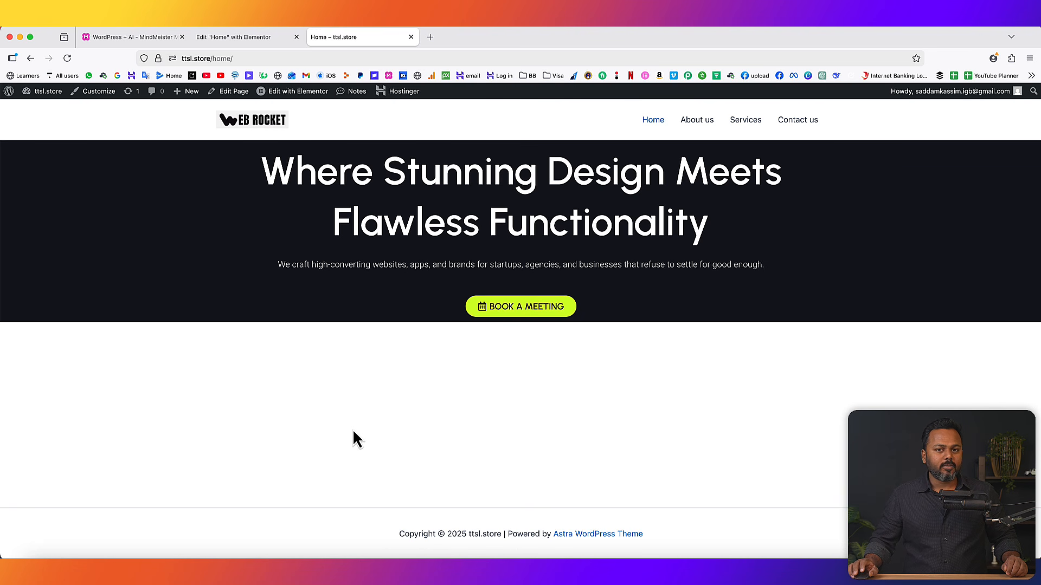
{"action": "left_click", "coordinate": [232, 38]}
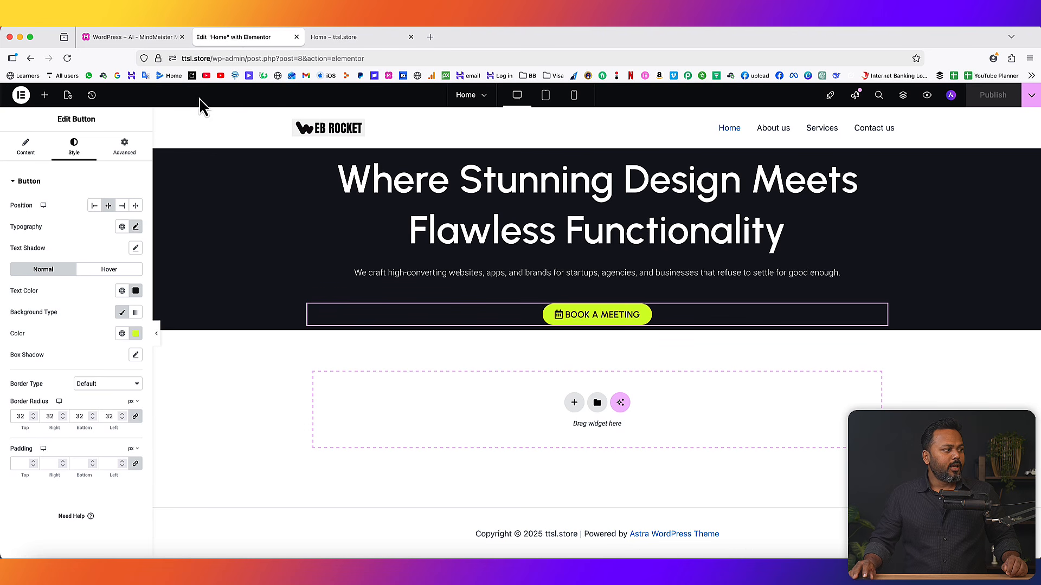
- Add an Image widget below BOOK A MEETING and upload the team photo into it
{"action": "left_click", "coordinate": [46, 96]}
{"action": "left_click_drag", "start_coordinate": [105, 302], "coordinate": [590, 328]}
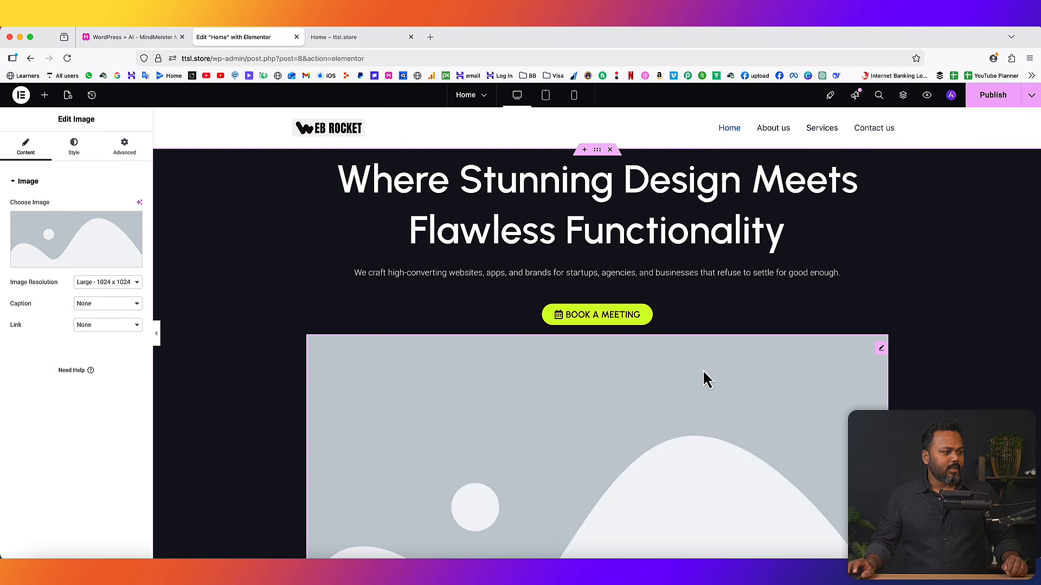
{"action": "scroll", "coordinate": [705, 369], "scroll_direction": "down", "scroll_amount": 2}
{"action": "scroll", "coordinate": [672, 370], "scroll_direction": "down", "scroll_amount": 1}
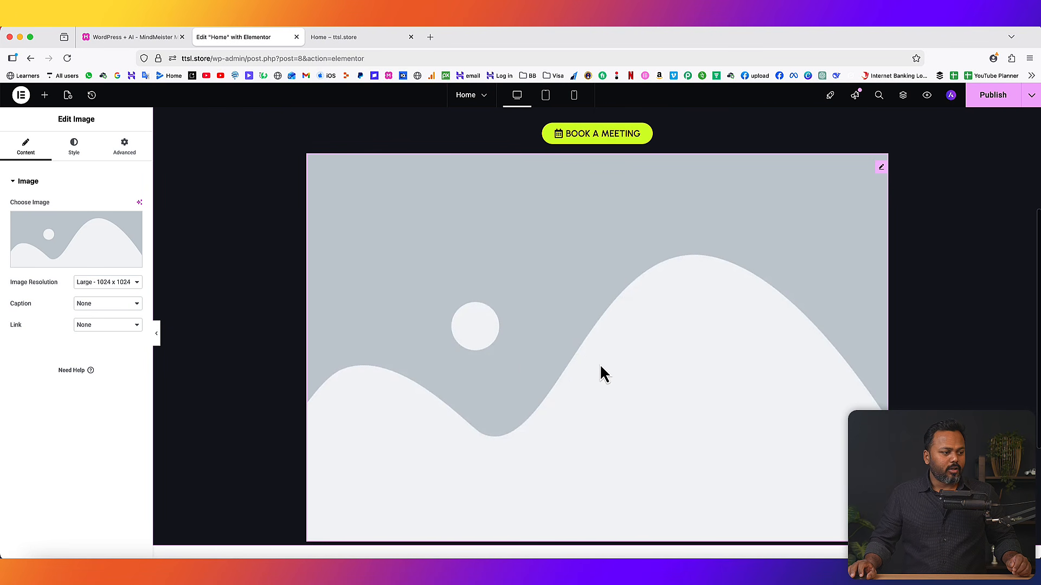
{"action": "left_click", "coordinate": [77, 264]}
{"action": "left_click", "coordinate": [140, 134]}
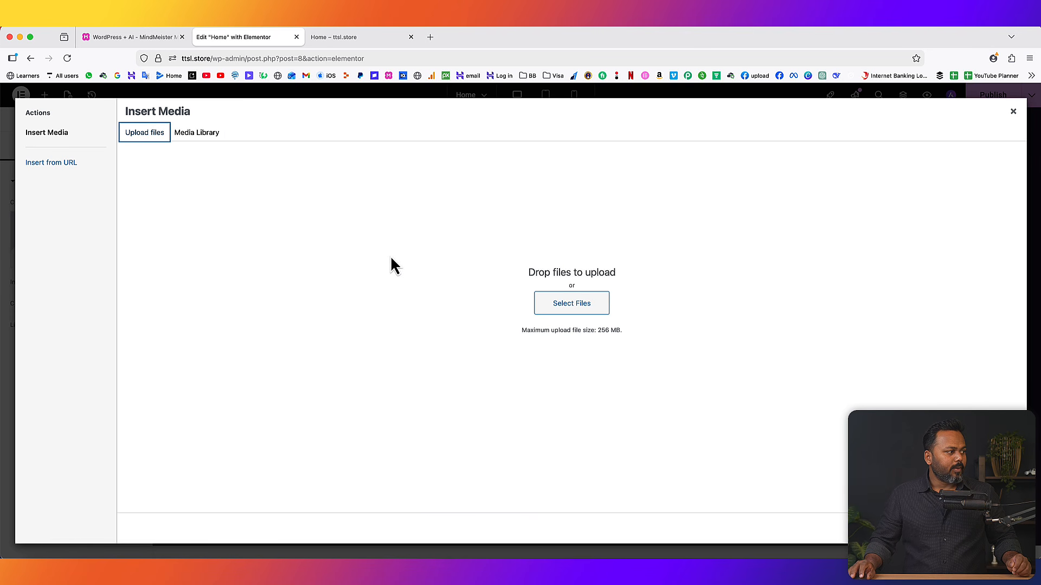
{"action": "left_click", "coordinate": [571, 303]}
{"action": "double_click", "coordinate": [441, 176]}
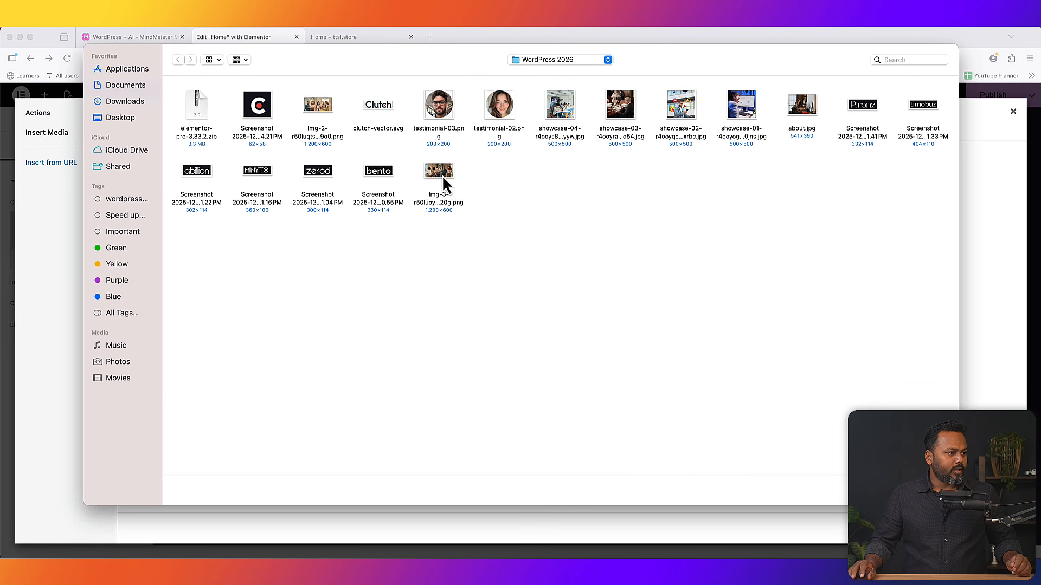
{"action": "left_click", "coordinate": [999, 529]}
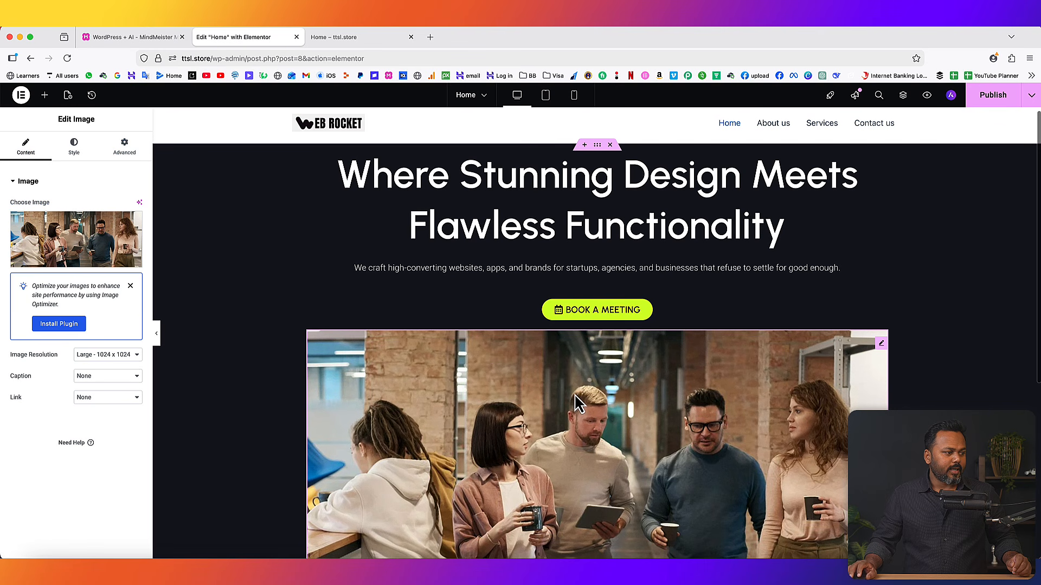
{"action": "scroll", "coordinate": [654, 409], "scroll_direction": "down", "scroll_amount": 5}
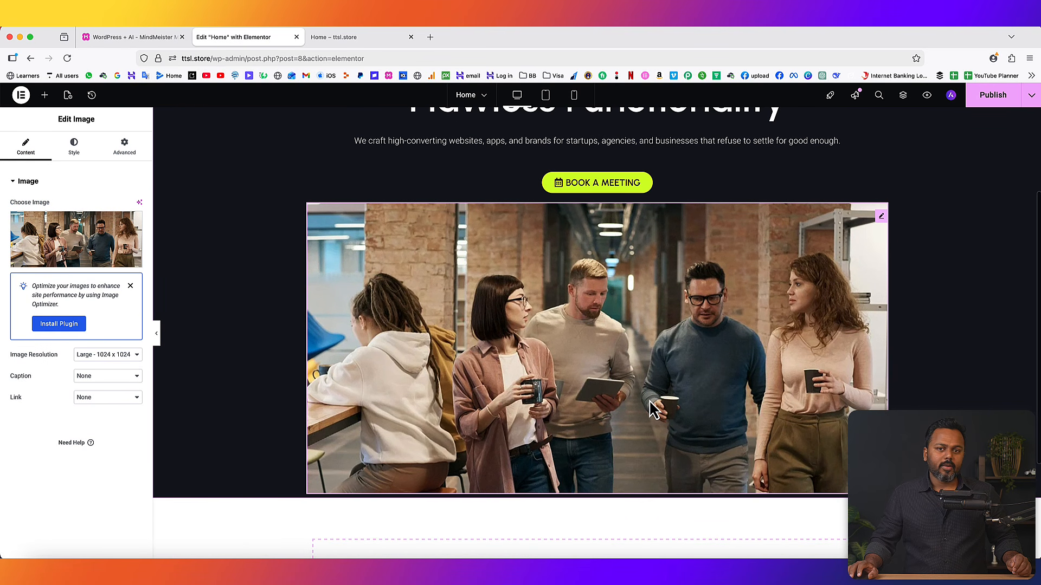
- Publish the page and confirm the team photo on the reloaded live Home page
{"action": "left_click", "coordinate": [992, 95]}
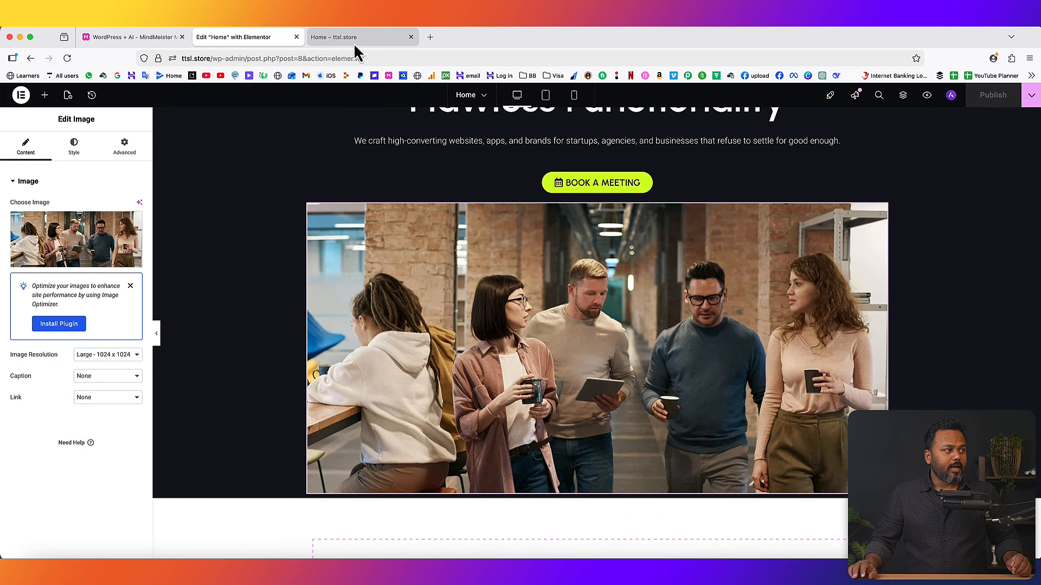
{"action": "left_click", "coordinate": [353, 39]}
{"action": "left_click", "coordinate": [67, 58]}
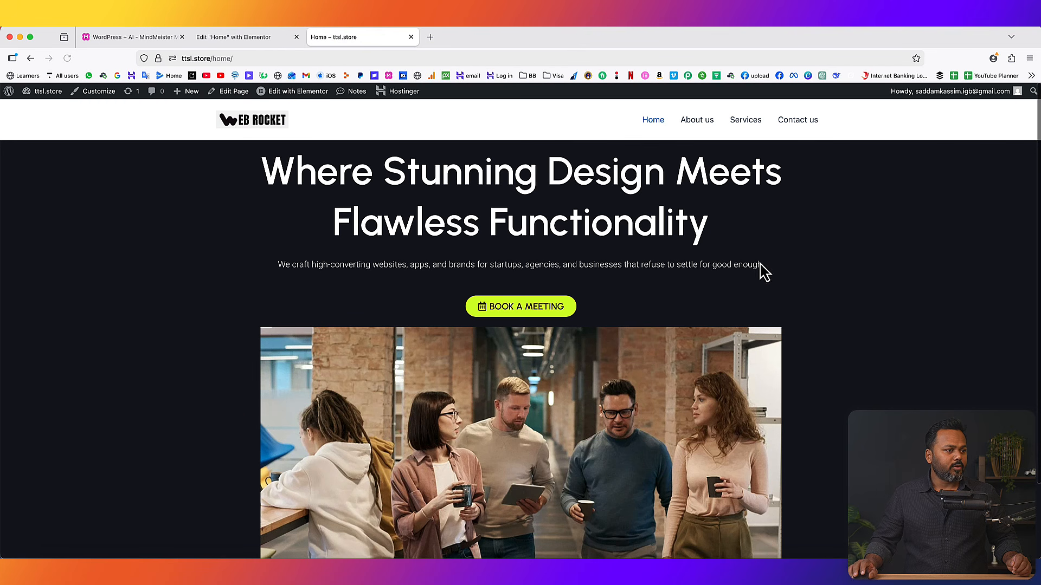
{"action": "scroll", "coordinate": [834, 321], "scroll_direction": "down", "scroll_amount": 3}
{"action": "scroll", "coordinate": [831, 315], "scroll_direction": "down", "scroll_amount": 1}
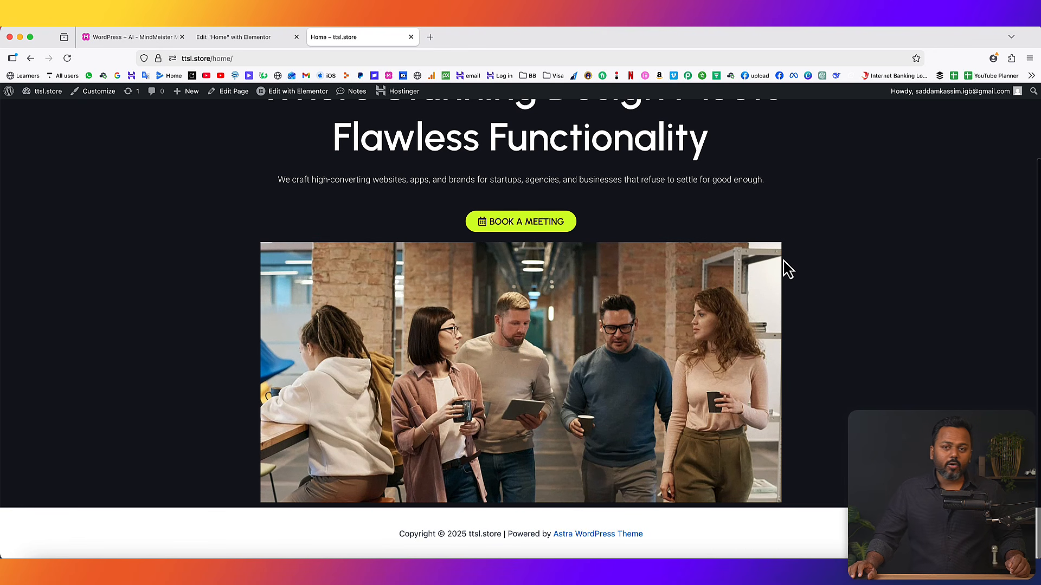
{"action": "left_click", "coordinate": [229, 37]}
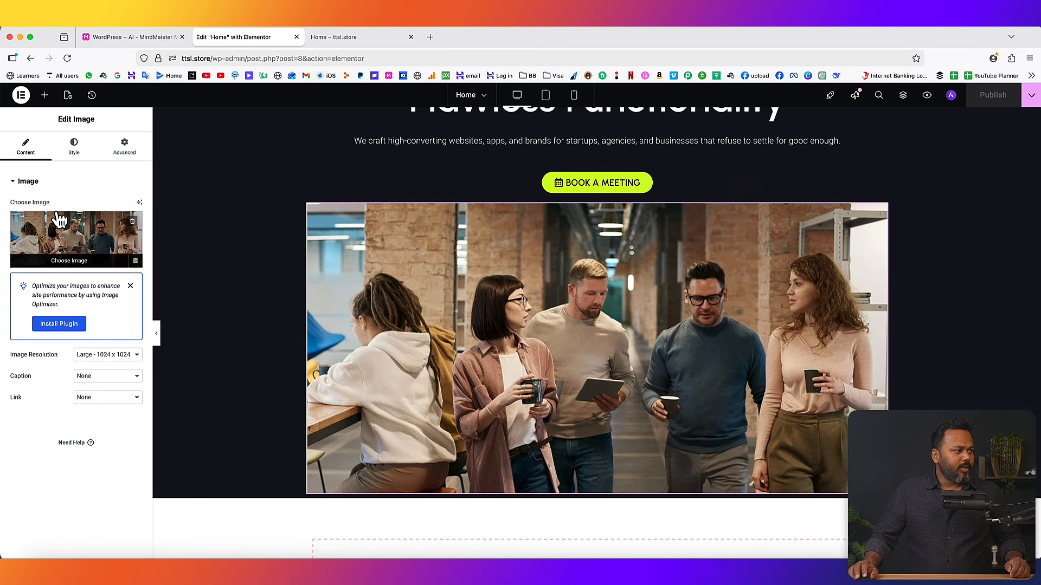
- Give the team photo a 12 px border radius and publish
{"action": "left_click", "coordinate": [76, 149]}
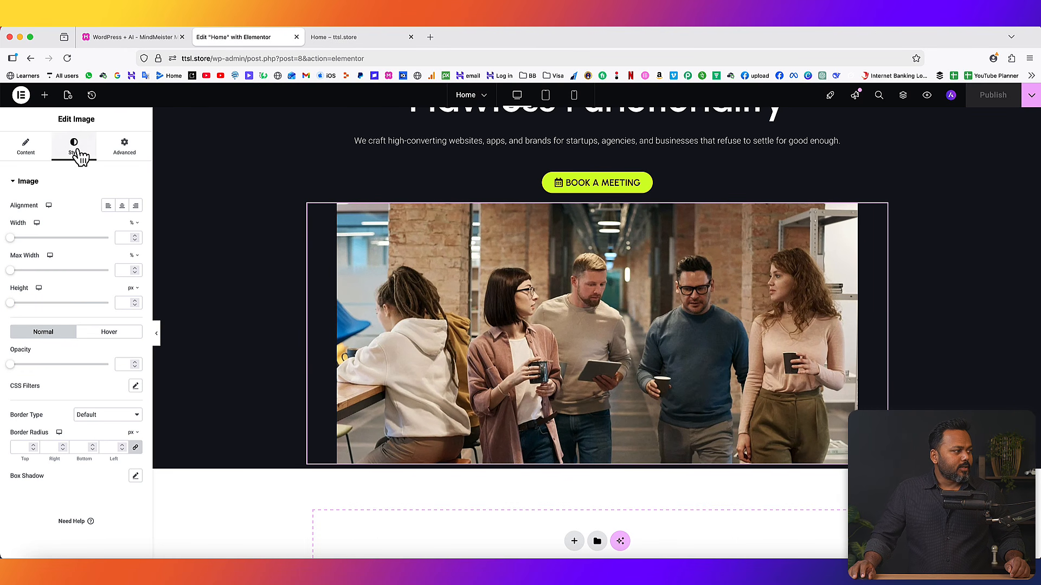
{"action": "left_click", "coordinate": [32, 445]}
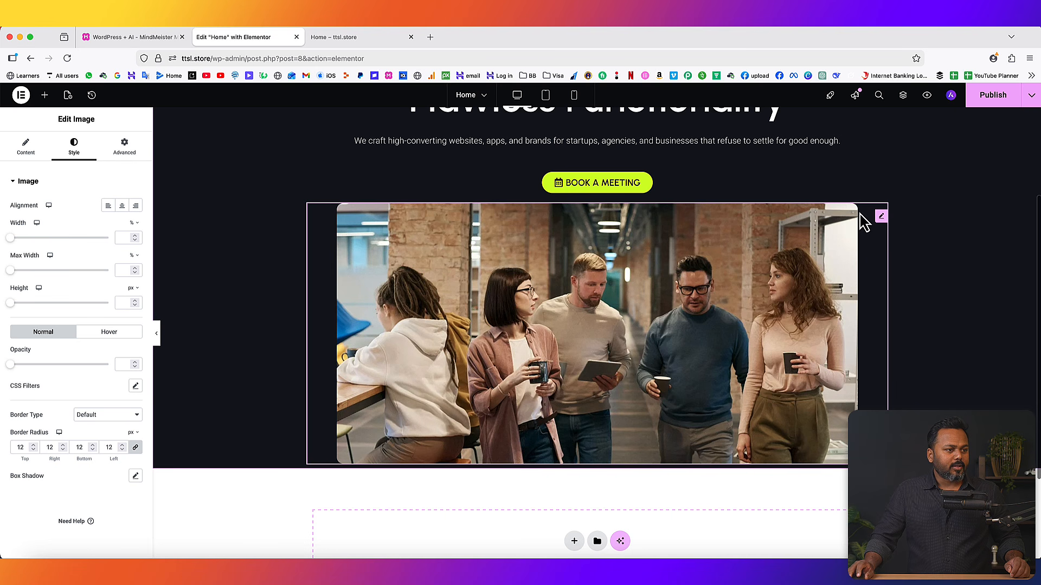
{"action": "left_click", "coordinate": [989, 97]}
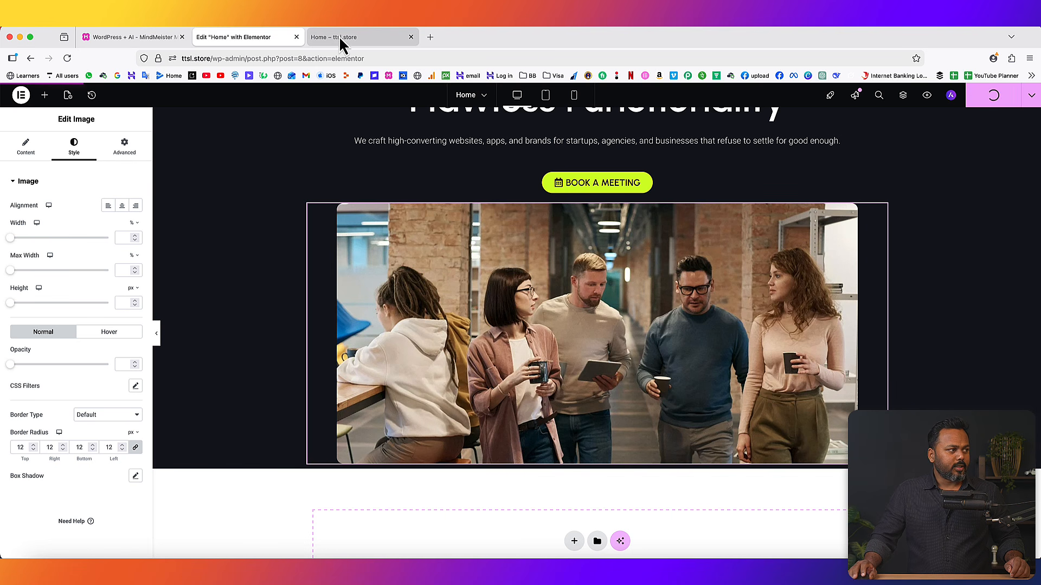
- Reload the live Home page and scroll down to view the rounded photo
{"action": "left_click", "coordinate": [339, 37]}
{"action": "left_click", "coordinate": [67, 58]}
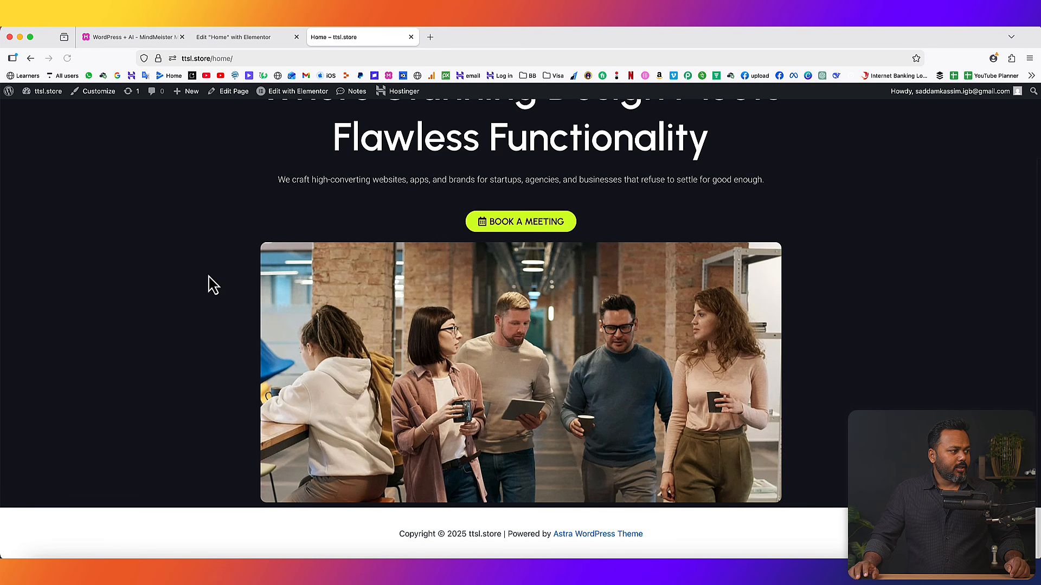
{"action": "scroll", "coordinate": [247, 271], "scroll_direction": "down", "scroll_amount": 3}
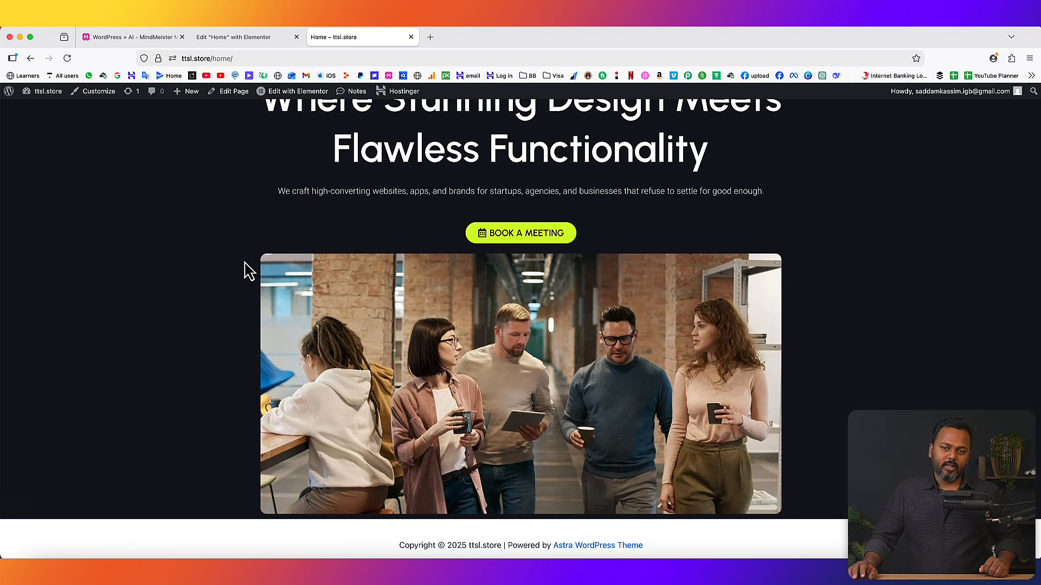
{"action": "scroll", "coordinate": [538, 498], "scroll_direction": "down", "scroll_amount": 1}
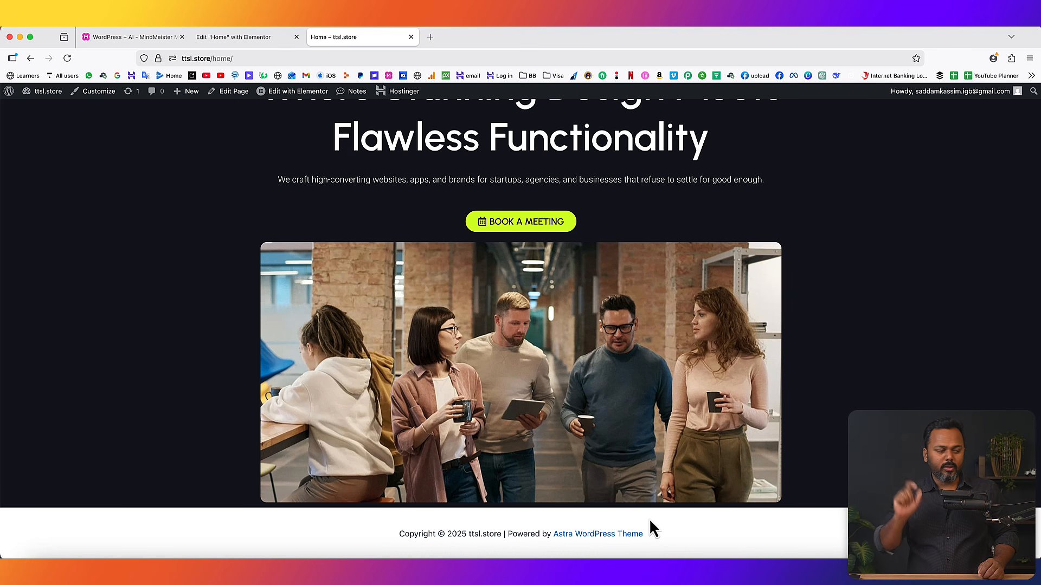
- Search widgets for 'carou' and drag an Image Carousel beneath the team photo
{"action": "left_click", "coordinate": [237, 40]}
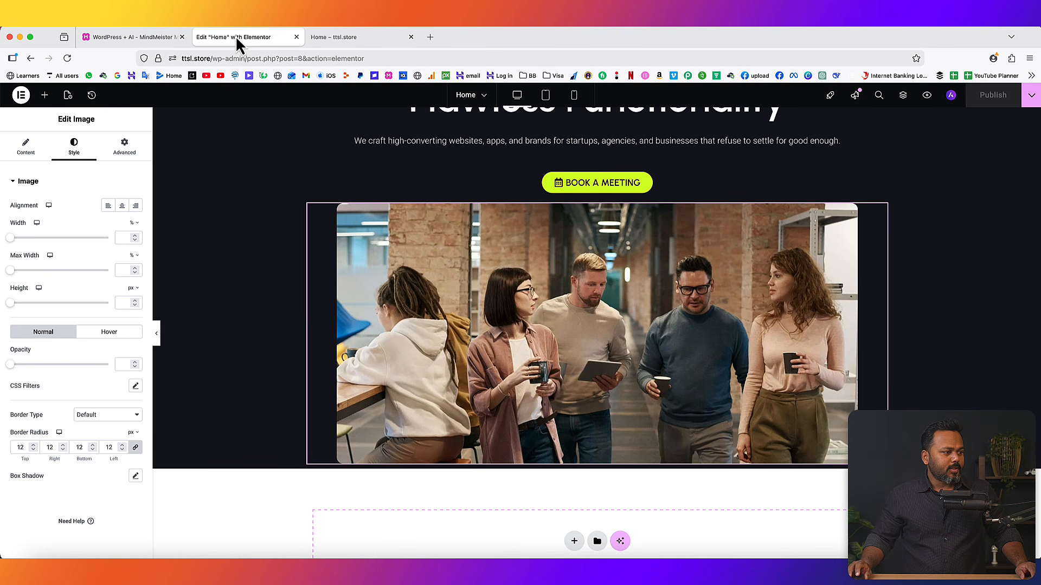
{"action": "left_click", "coordinate": [45, 96]}
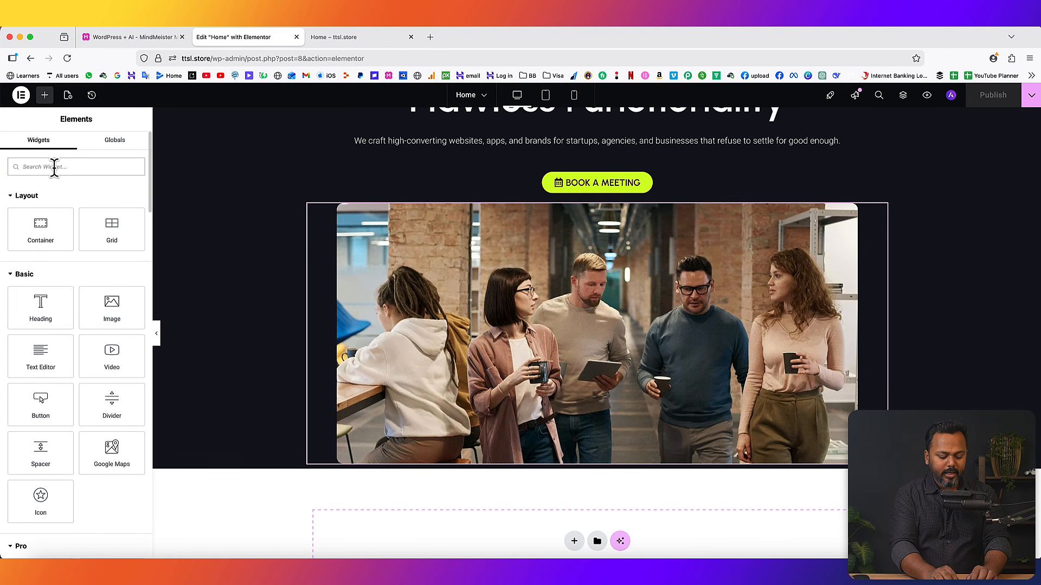
{"action": "type", "text": "carou"}
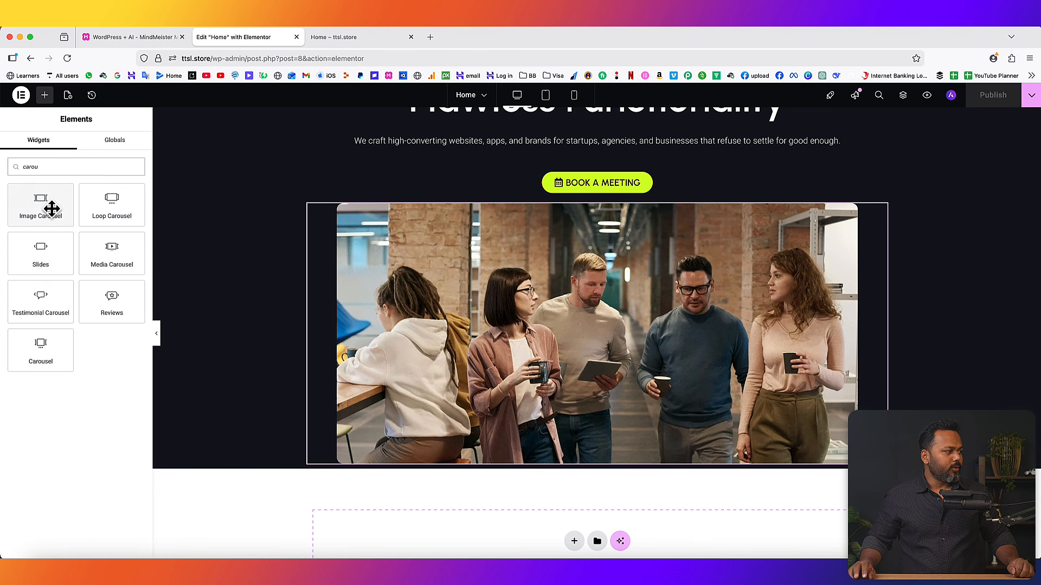
{"action": "left_click_drag", "start_coordinate": [30, 202], "coordinate": [579, 464]}
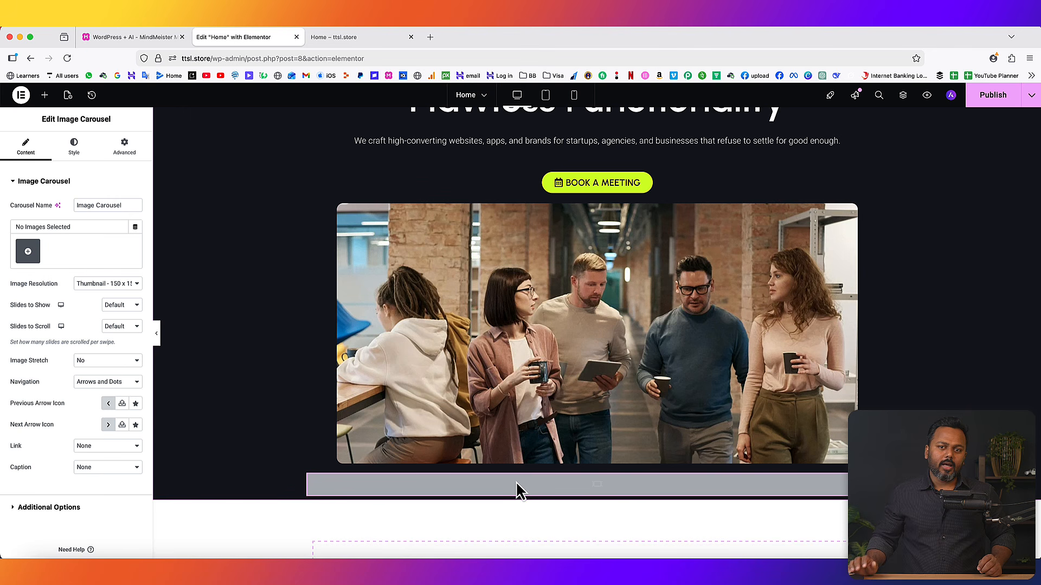
- Upload six logos (bento, zerod, MINYTO, abillion, Pironz, Limobuz) and insert them as the carousel gallery
{"action": "left_click", "coordinate": [28, 252]}
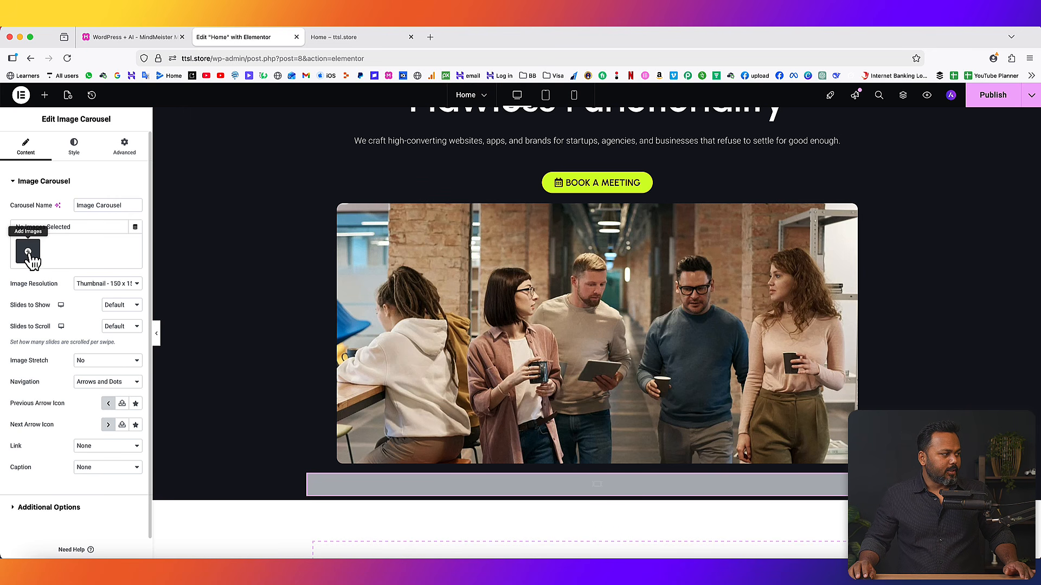
{"action": "left_click", "coordinate": [28, 253]}
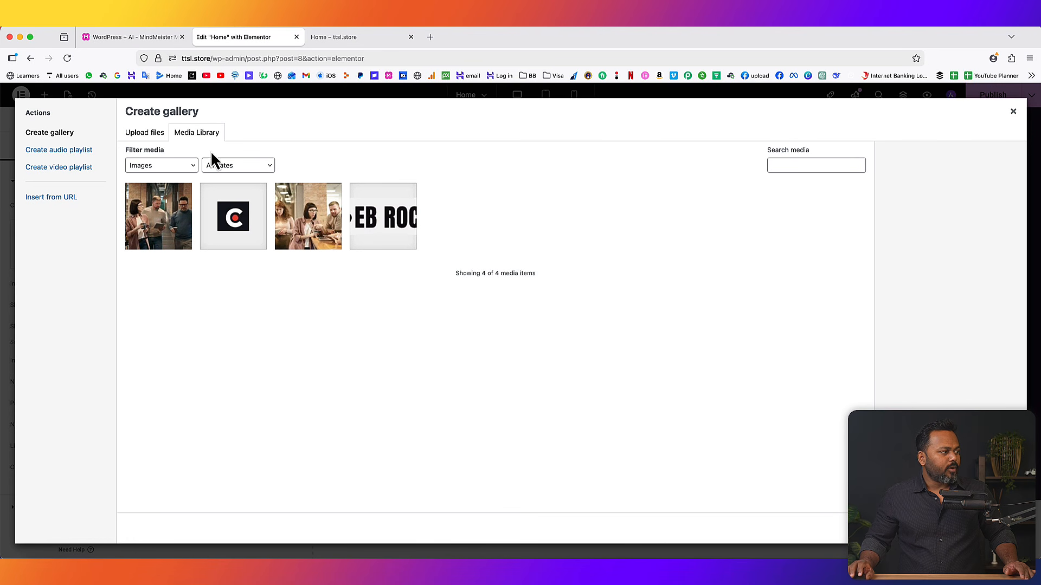
{"action": "left_click", "coordinate": [143, 135]}
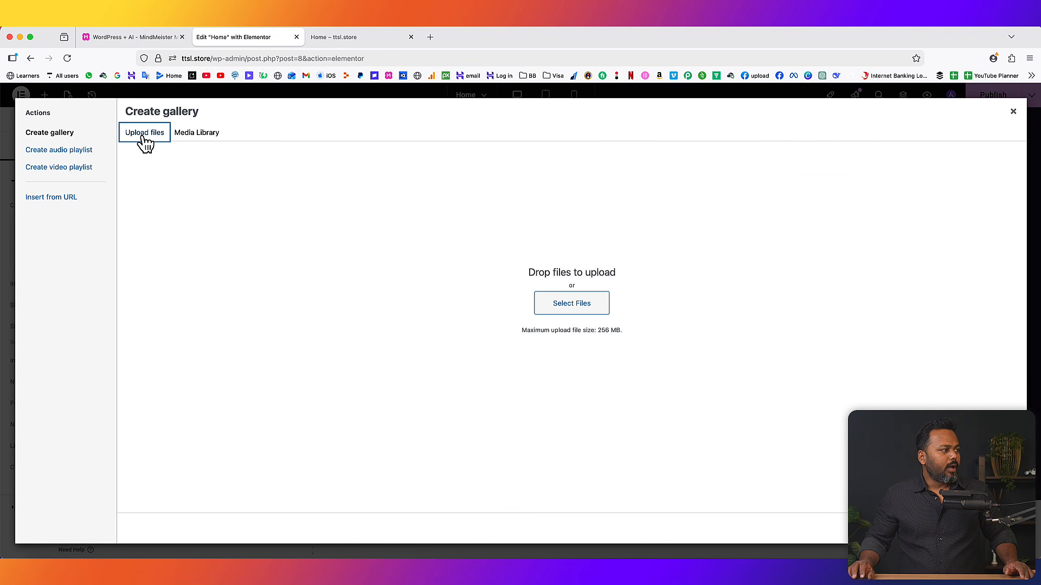
{"action": "left_click", "coordinate": [571, 304]}
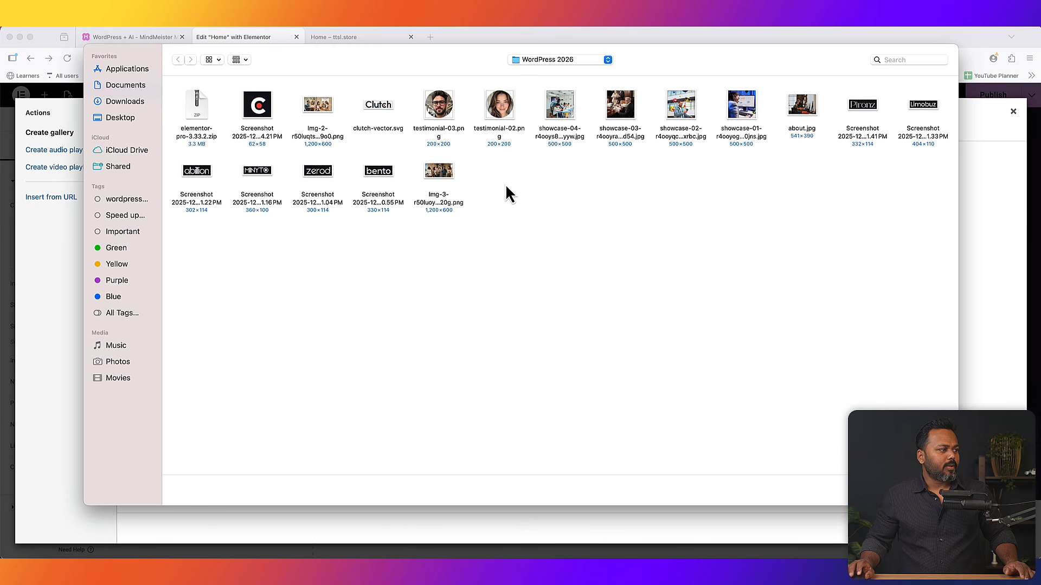
{"action": "left_click", "coordinate": [382, 174]}
{"action": "left_click_drag", "start_coordinate": [382, 174], "coordinate": [185, 168]}
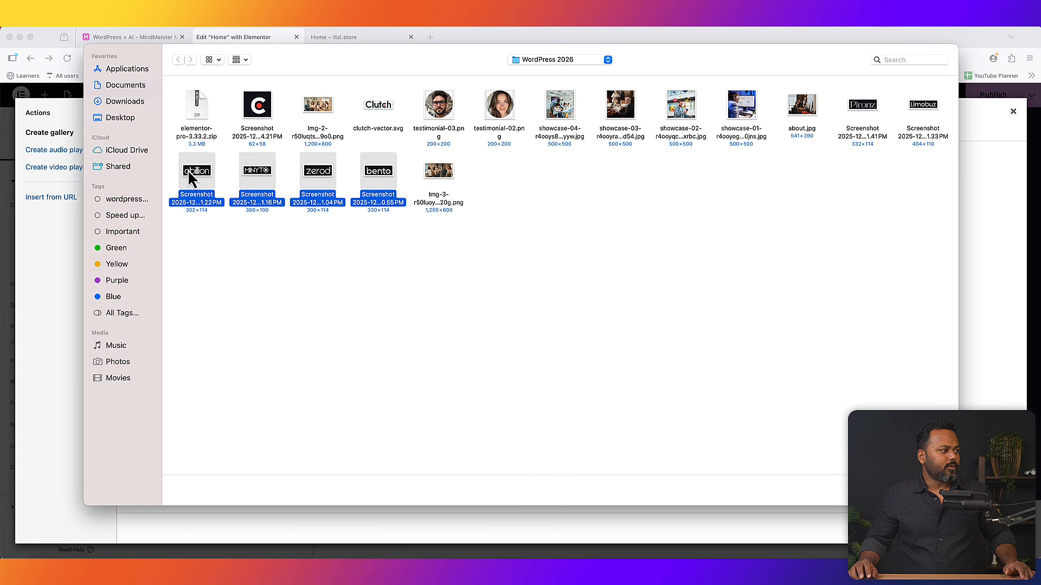
{"action": "left_click_drag", "start_coordinate": [948, 165], "coordinate": [838, 90]}
{"action": "left_click", "coordinate": [933, 490]}
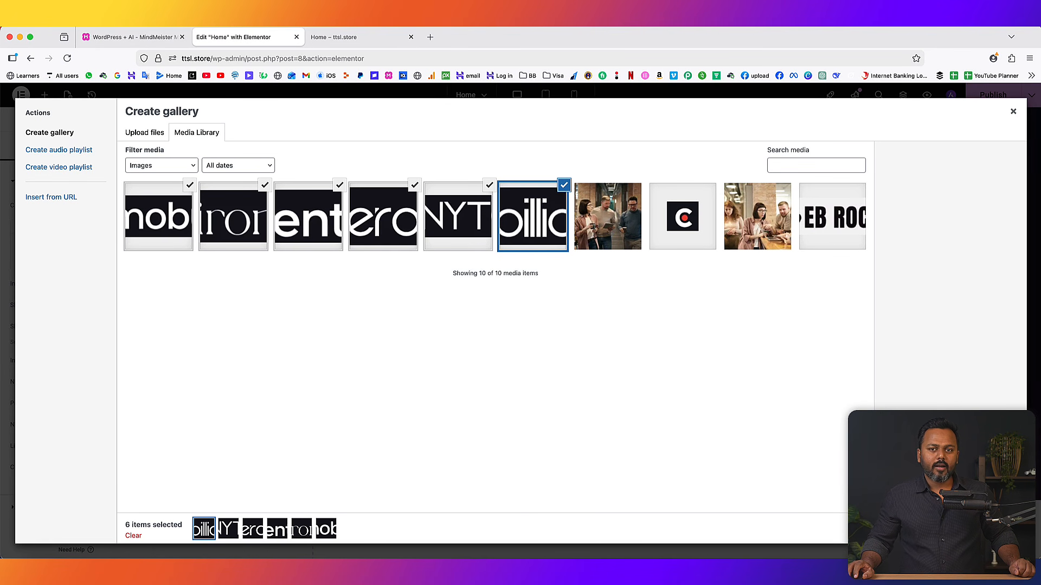
{"action": "left_click", "coordinate": [980, 528]}
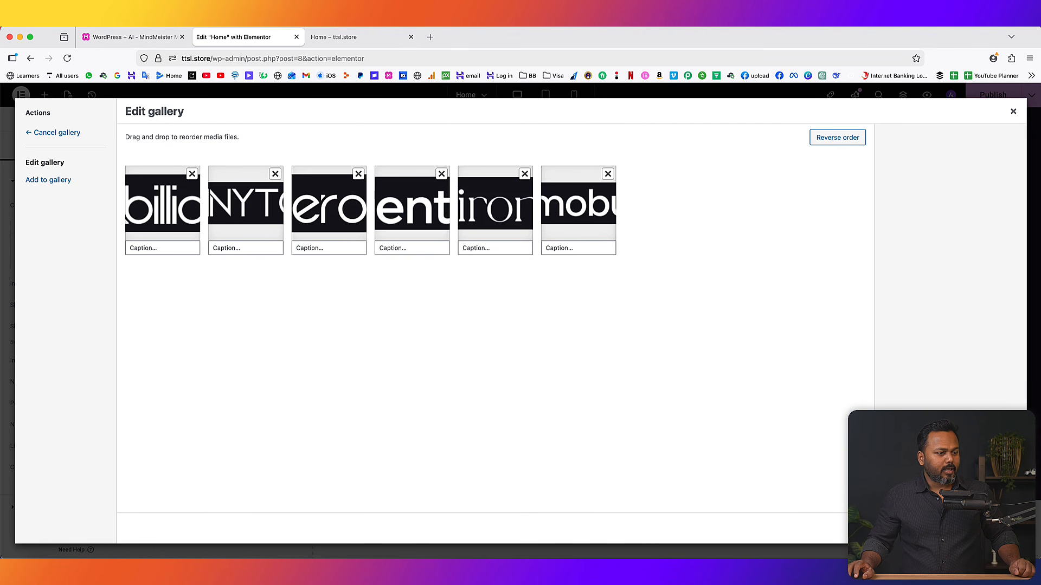
{"action": "left_click", "coordinate": [987, 528]}
{"action": "scroll", "coordinate": [651, 340], "scroll_direction": "down", "scroll_amount": 2}
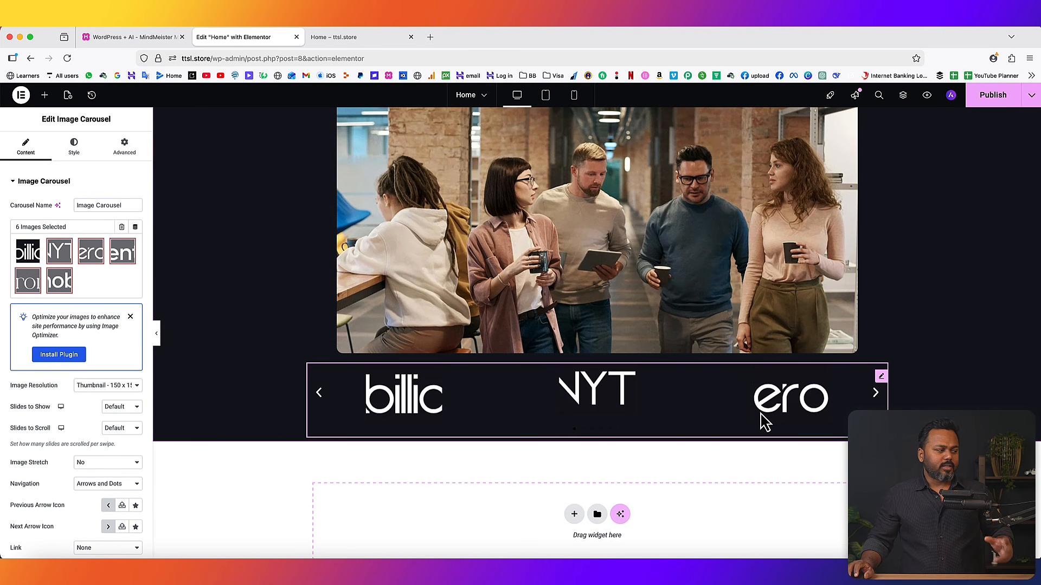
- Set the carousel's Image Resolution to Full and Slides to Show to 6
{"action": "scroll", "coordinate": [46, 374], "scroll_direction": "down", "scroll_amount": 2}
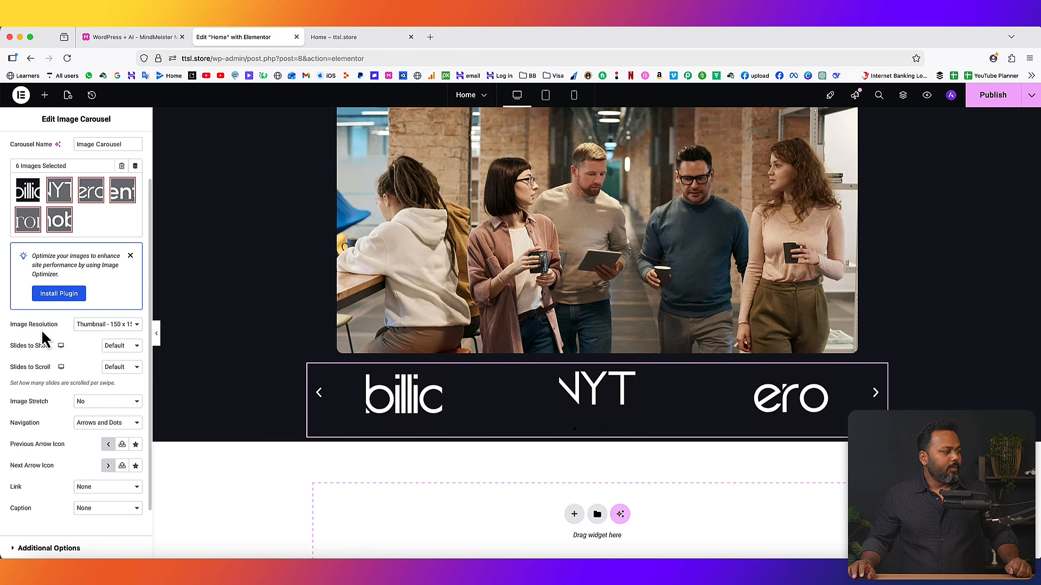
{"action": "left_click", "coordinate": [111, 325]}
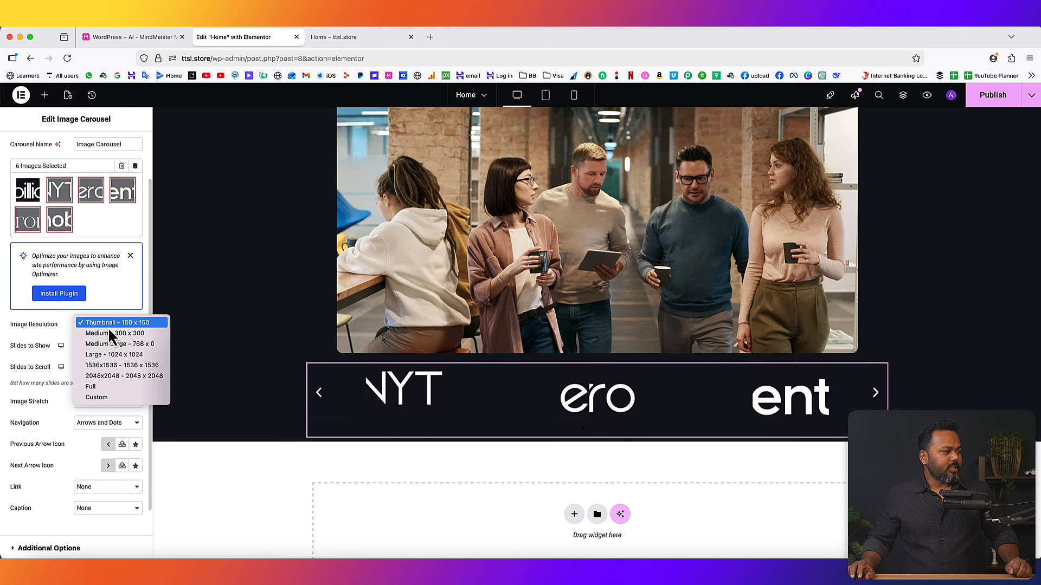
{"action": "left_click", "coordinate": [110, 387]}
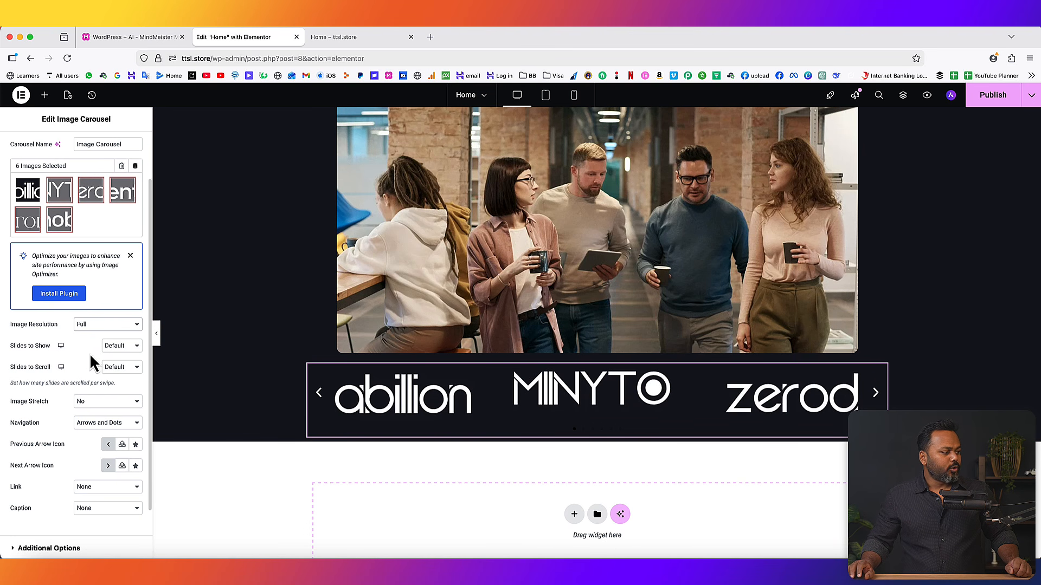
{"action": "left_click", "coordinate": [122, 346]}
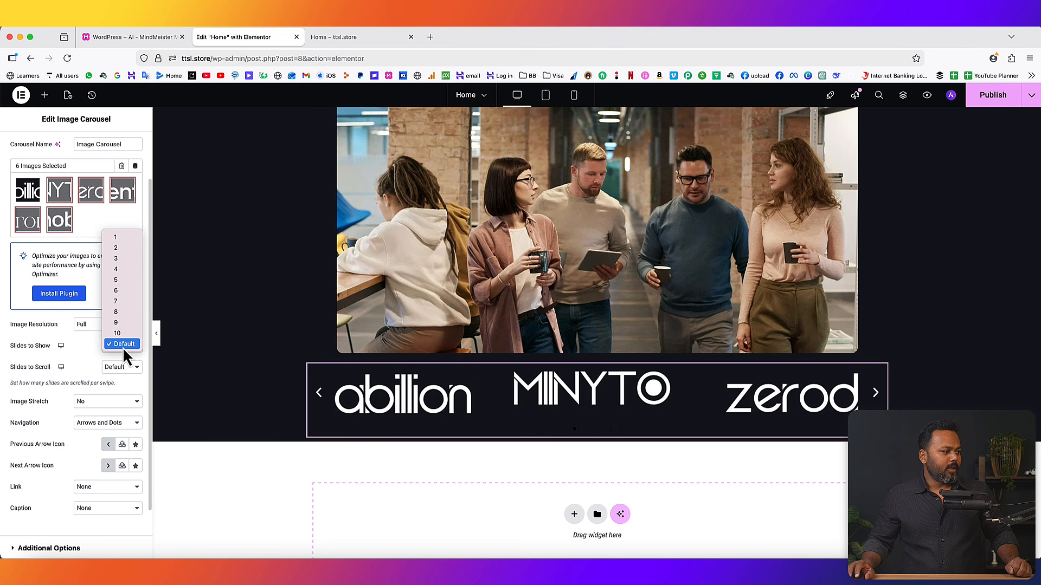
{"action": "left_click", "coordinate": [121, 280]}
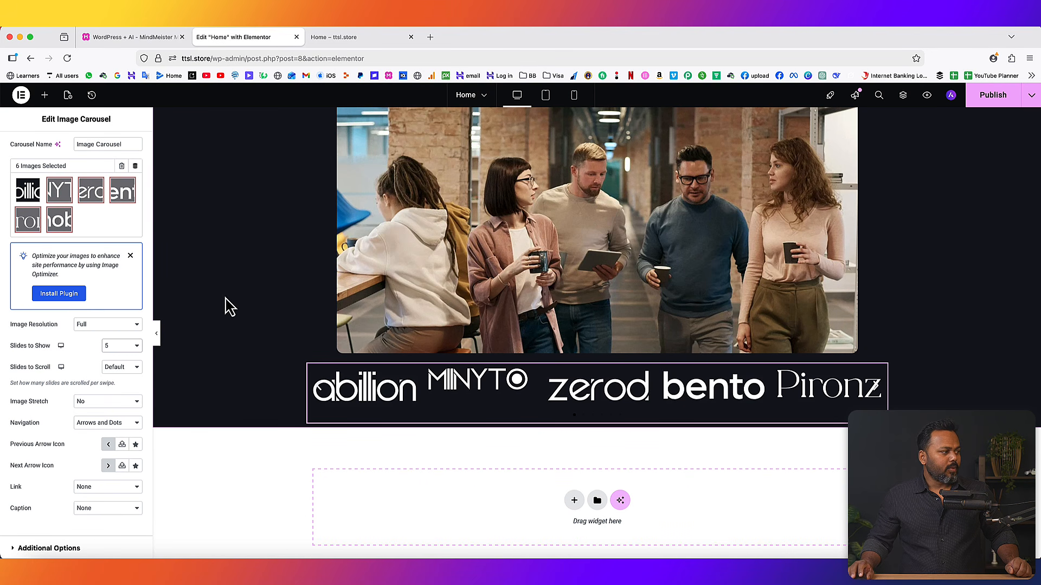
{"action": "left_click", "coordinate": [122, 346]}
{"action": "left_click", "coordinate": [119, 353]}
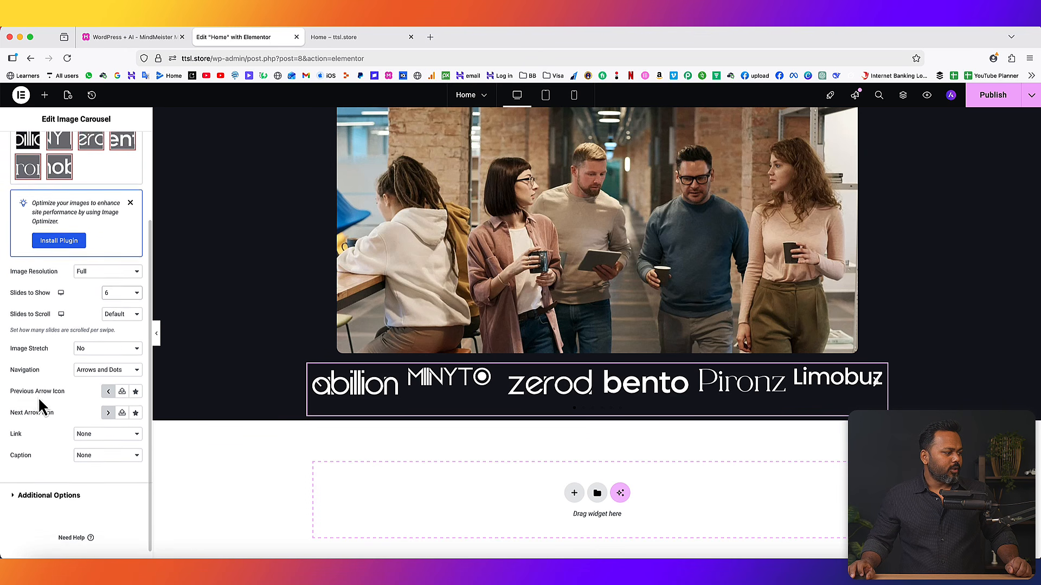
{"action": "scroll", "coordinate": [40, 399], "scroll_direction": "up", "scroll_amount": 3}
{"action": "left_click", "coordinate": [77, 149]}
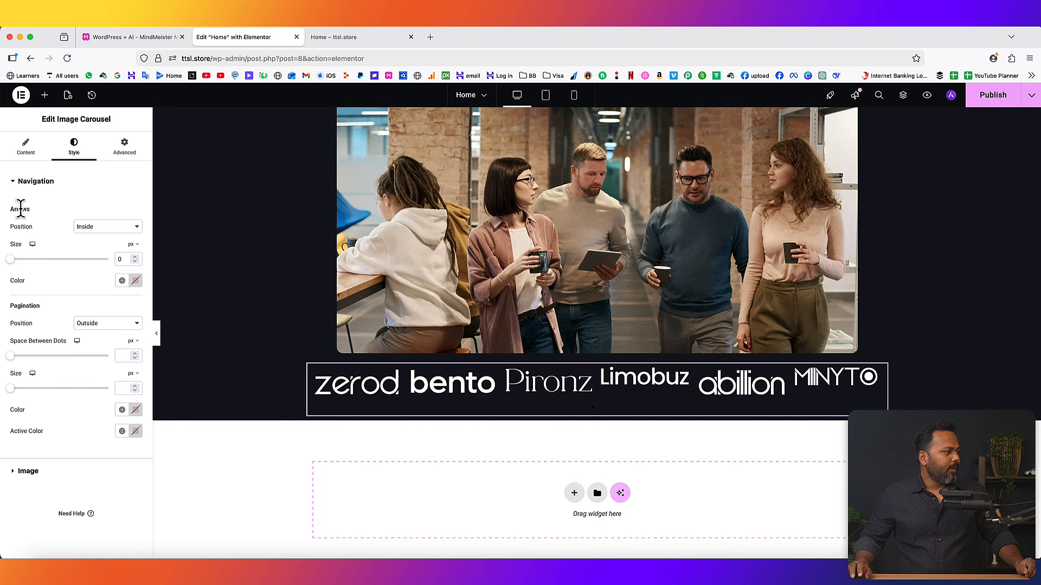
- Center the carousel logos vertically with custom 80 image spacing, then reload the live page
{"action": "left_click", "coordinate": [22, 186]}
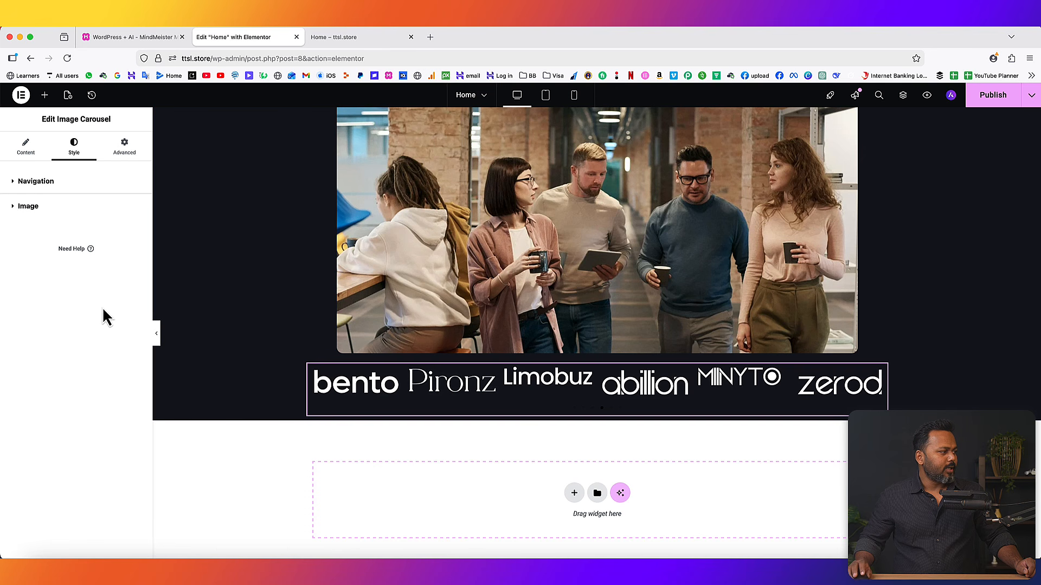
{"action": "left_click", "coordinate": [40, 208]}
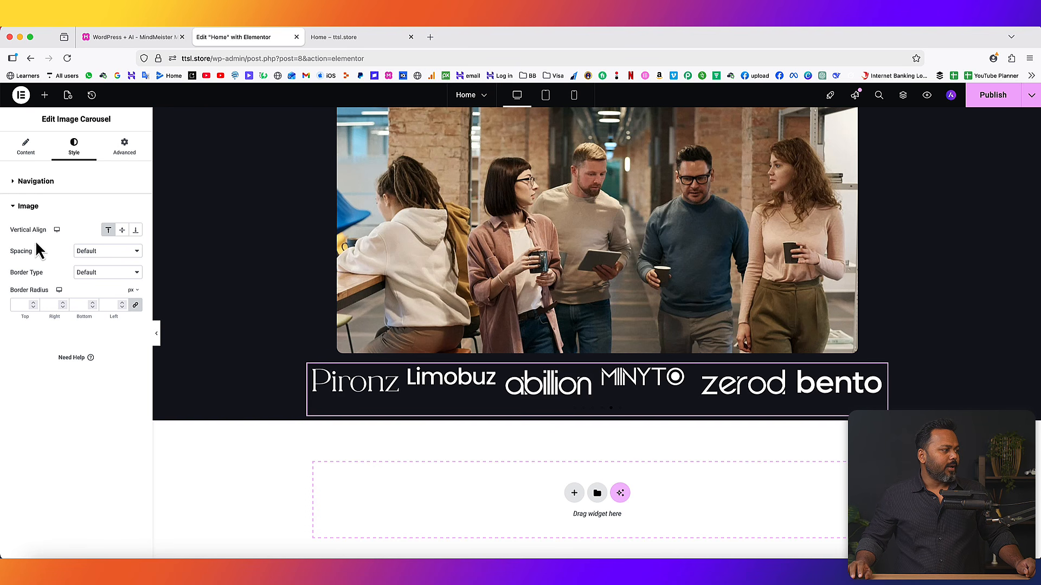
{"action": "left_click", "coordinate": [122, 230]}
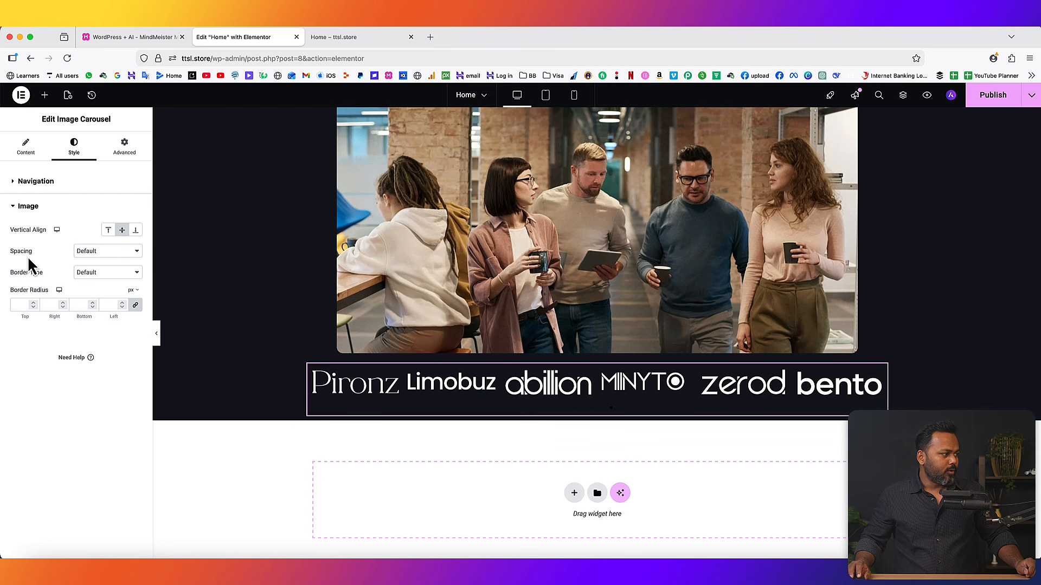
{"action": "left_click", "coordinate": [98, 252]}
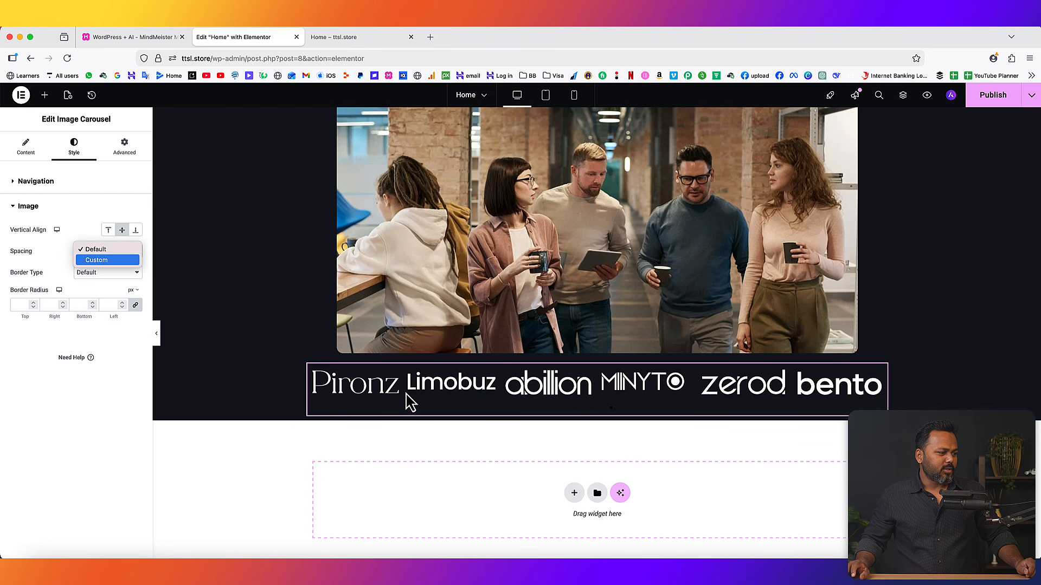
{"action": "left_click", "coordinate": [118, 260]}
{"action": "left_click_drag", "start_coordinate": [60, 284], "coordinate": [93, 284]}
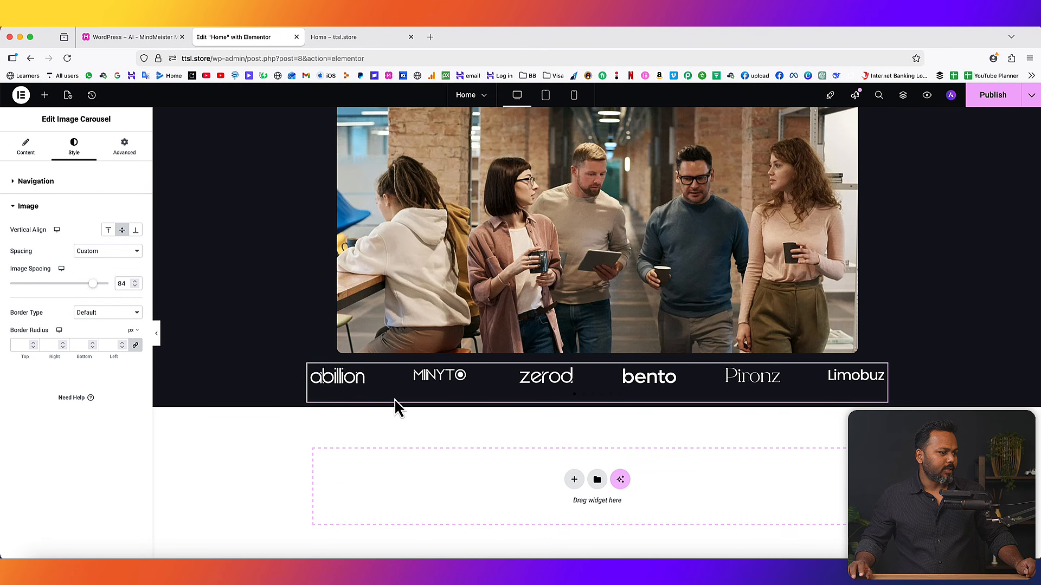
{"action": "left_click", "coordinate": [135, 287]}
{"action": "left_click", "coordinate": [135, 287]}
{"action": "left_click", "coordinate": [136, 287]}
{"action": "left_click", "coordinate": [136, 287]}
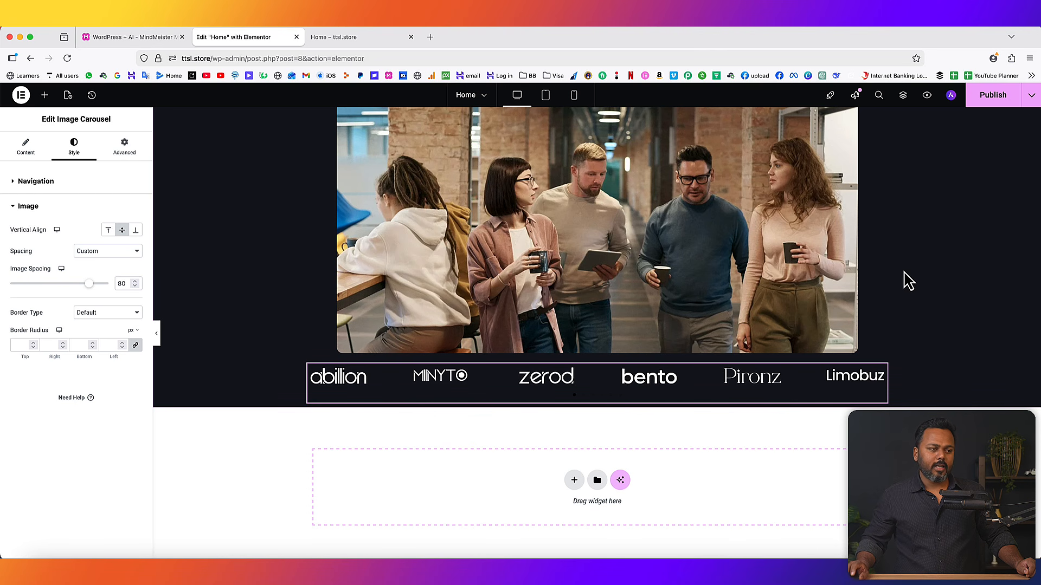
{"action": "left_click", "coordinate": [386, 38]}
{"action": "left_click", "coordinate": [67, 58]}
- Swipe through the logo carousel on the live Home page to test its sliding
{"action": "scroll", "coordinate": [963, 391], "scroll_direction": "up", "scroll_amount": 2}
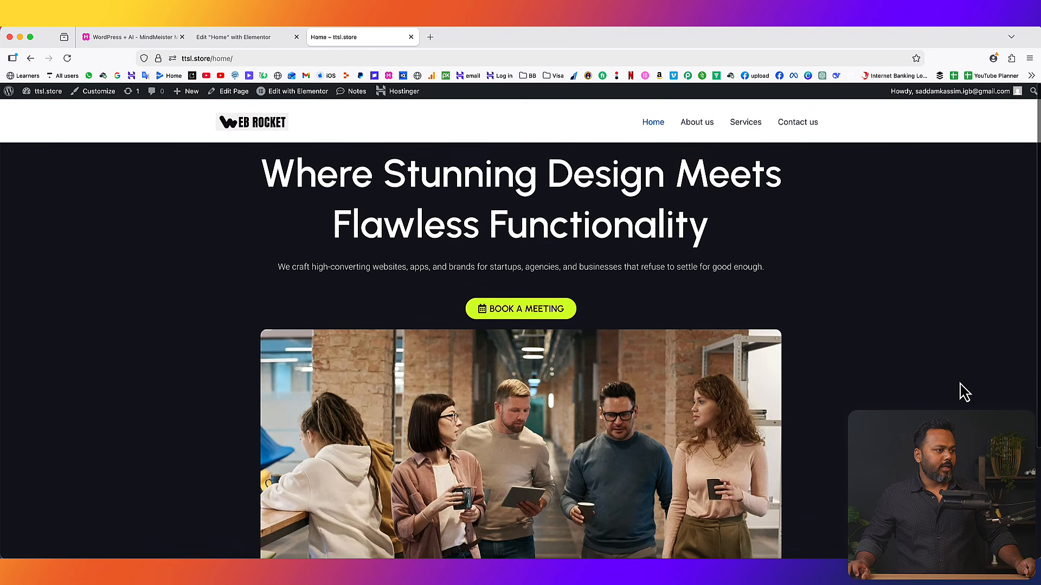
{"action": "scroll", "coordinate": [963, 392], "scroll_direction": "down", "scroll_amount": 1}
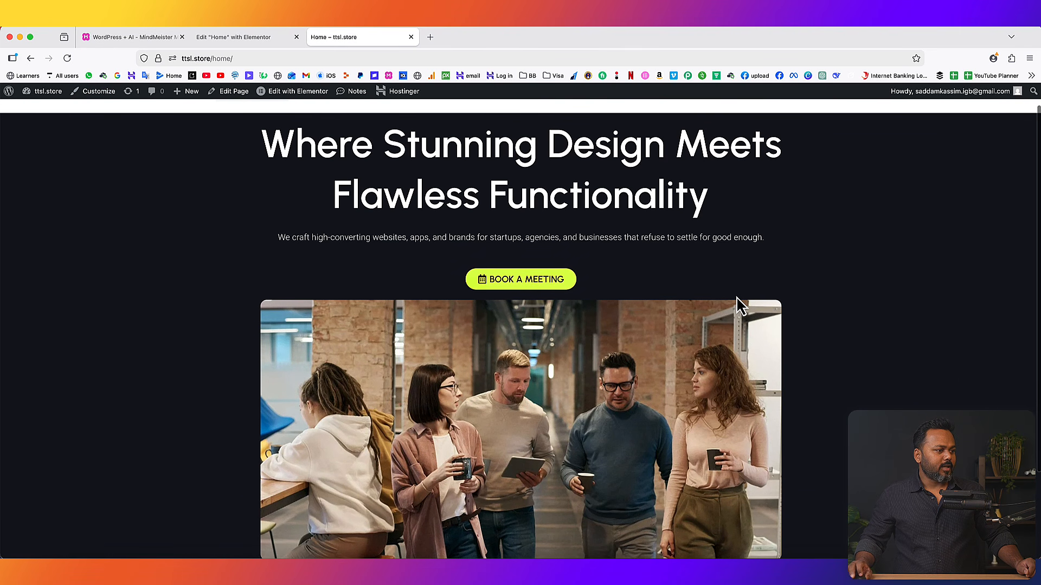
{"action": "scroll", "coordinate": [739, 302], "scroll_direction": "down", "scroll_amount": 4}
{"action": "left_click_drag", "start_coordinate": [771, 489], "coordinate": [282, 485]}
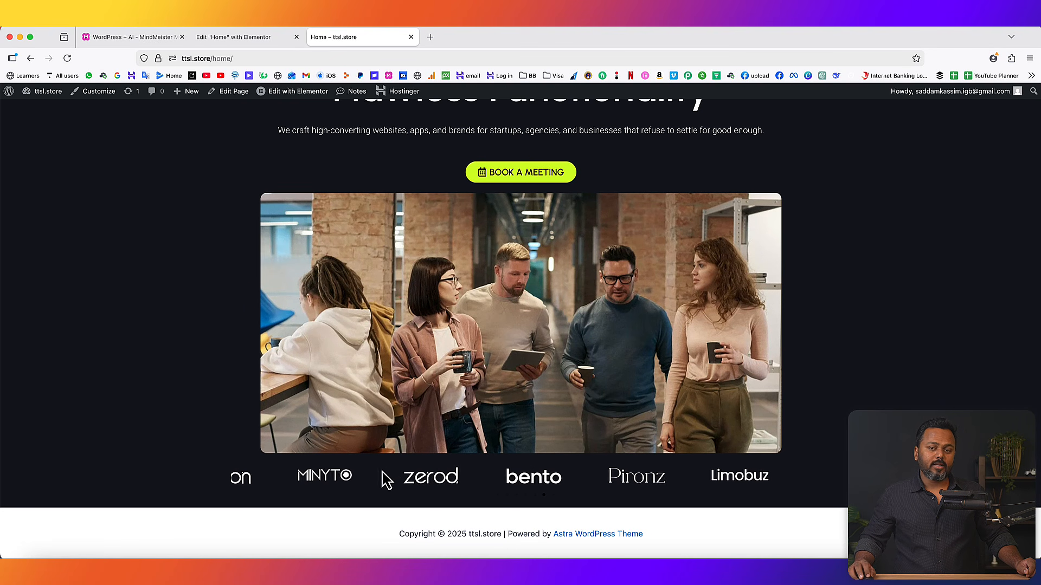
{"action": "left_click_drag", "start_coordinate": [486, 488], "coordinate": [360, 483]}
{"action": "left_click_drag", "start_coordinate": [580, 490], "coordinate": [407, 492]}
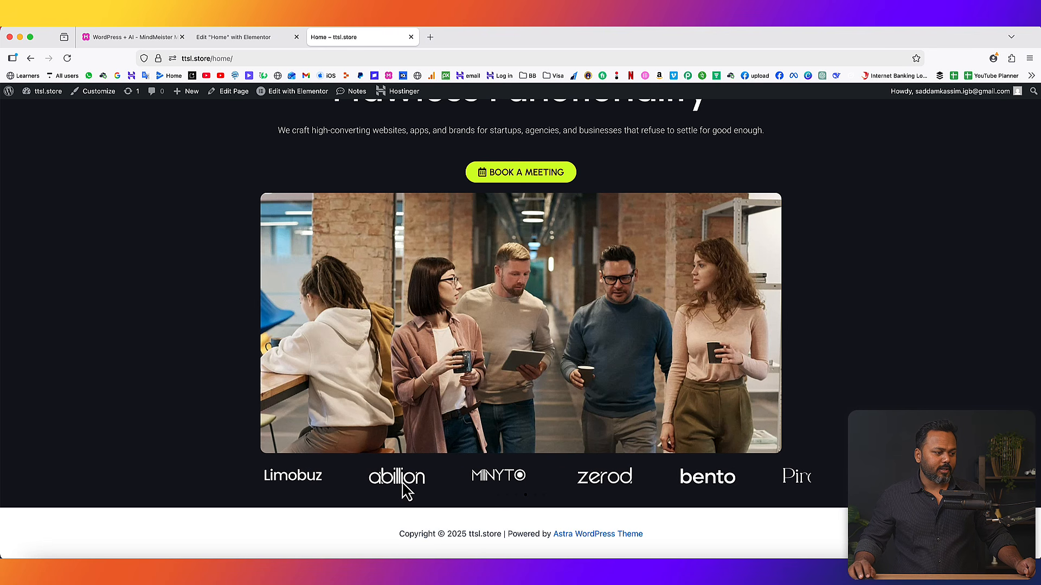
{"action": "scroll", "coordinate": [743, 343], "scroll_direction": "up", "scroll_amount": 3}
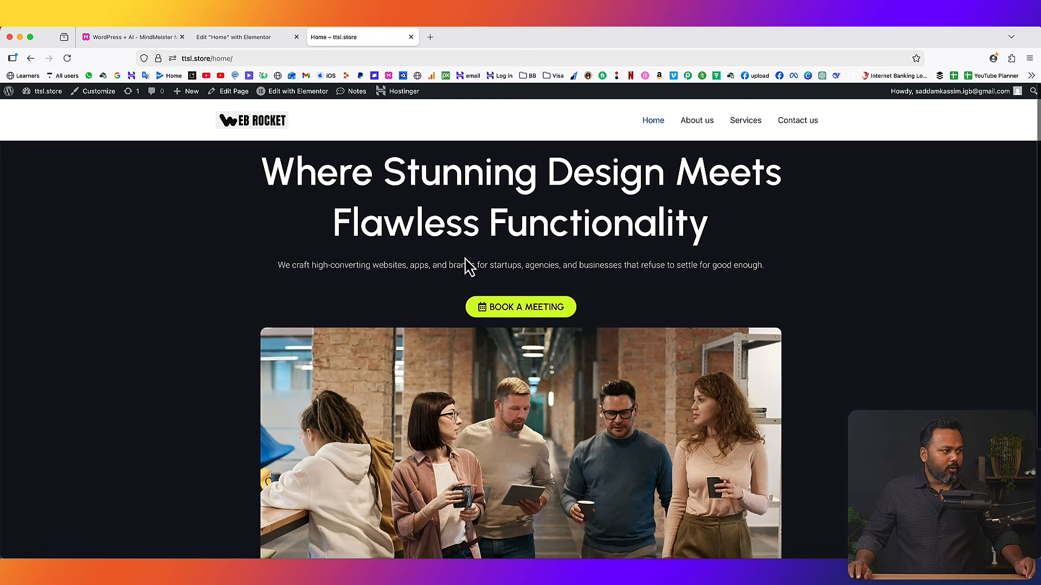
- Select the headline and parts of the subtitle to examine the hero text spacing
{"action": "left_click_drag", "start_coordinate": [265, 164], "coordinate": [705, 216]}
{"action": "left_click", "coordinate": [721, 225]}
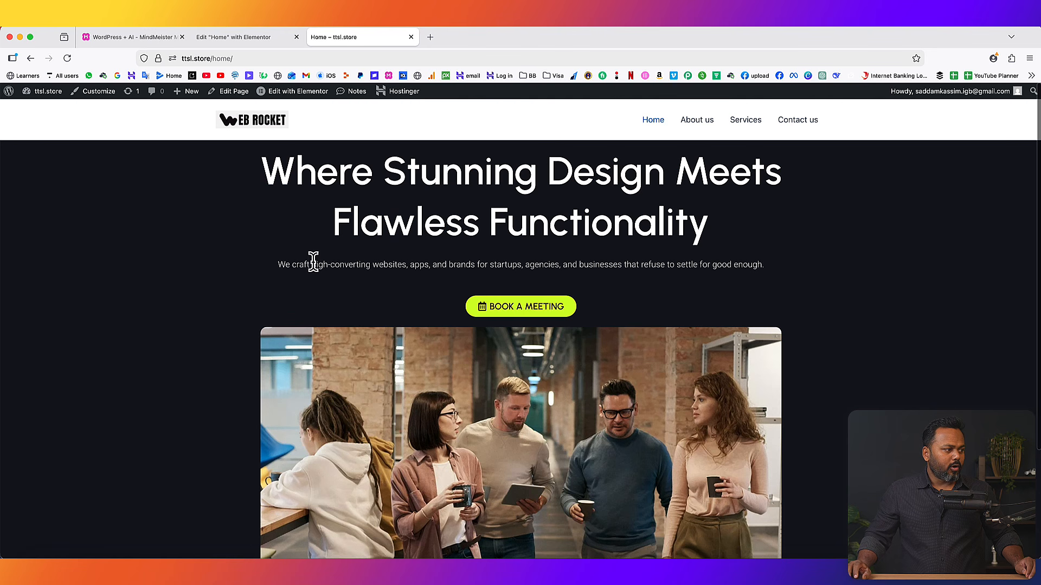
{"action": "left_click_drag", "start_coordinate": [302, 262], "coordinate": [628, 265]}
{"action": "left_click", "coordinate": [629, 265]}
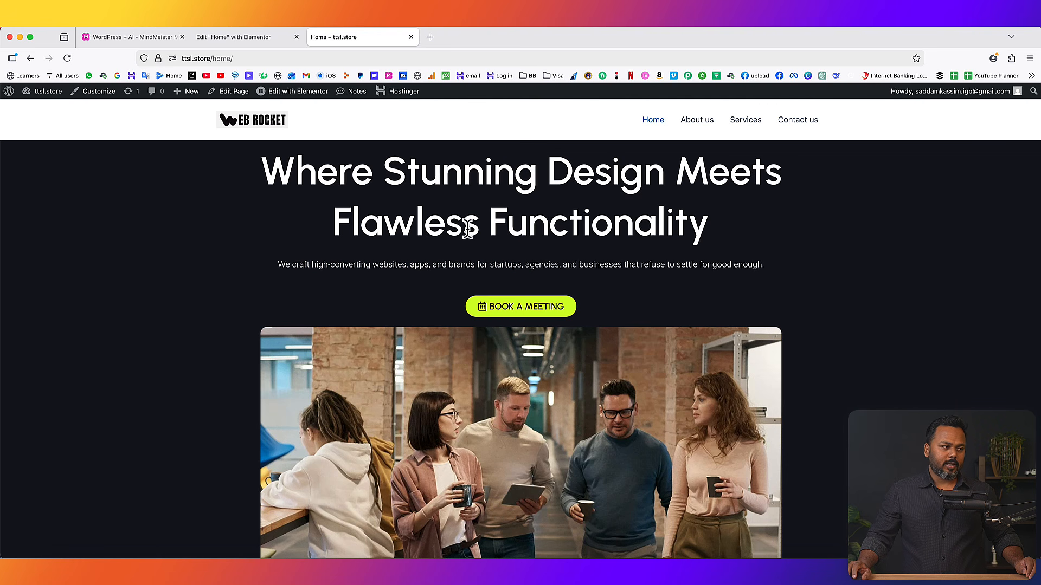
{"action": "left_click_drag", "start_coordinate": [267, 159], "coordinate": [709, 213]}
{"action": "left_click_drag", "start_coordinate": [432, 264], "coordinate": [572, 268]}
{"action": "left_click", "coordinate": [538, 217]}
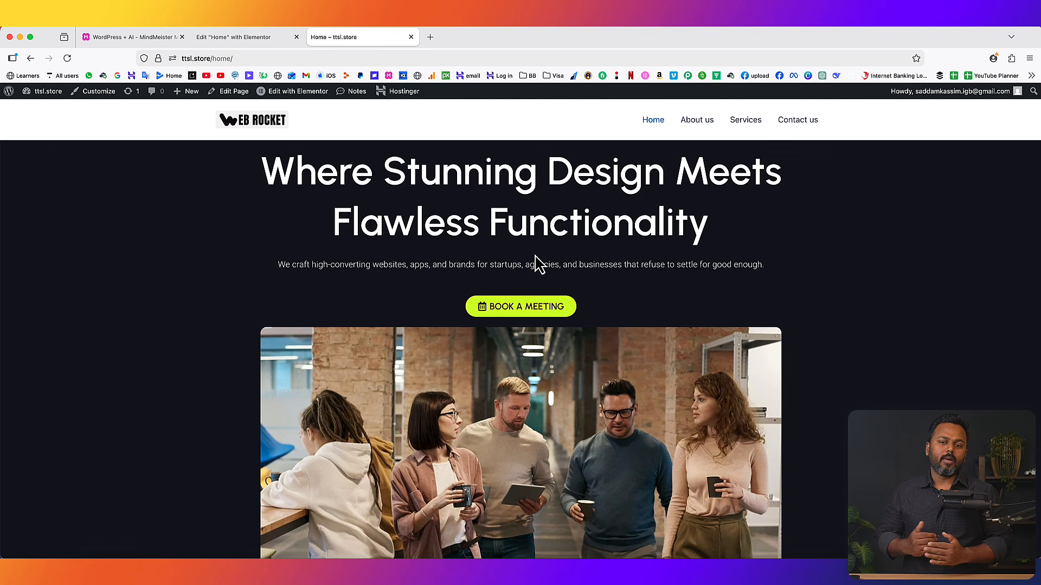
{"action": "left_click_drag", "start_coordinate": [513, 264], "coordinate": [565, 266]}
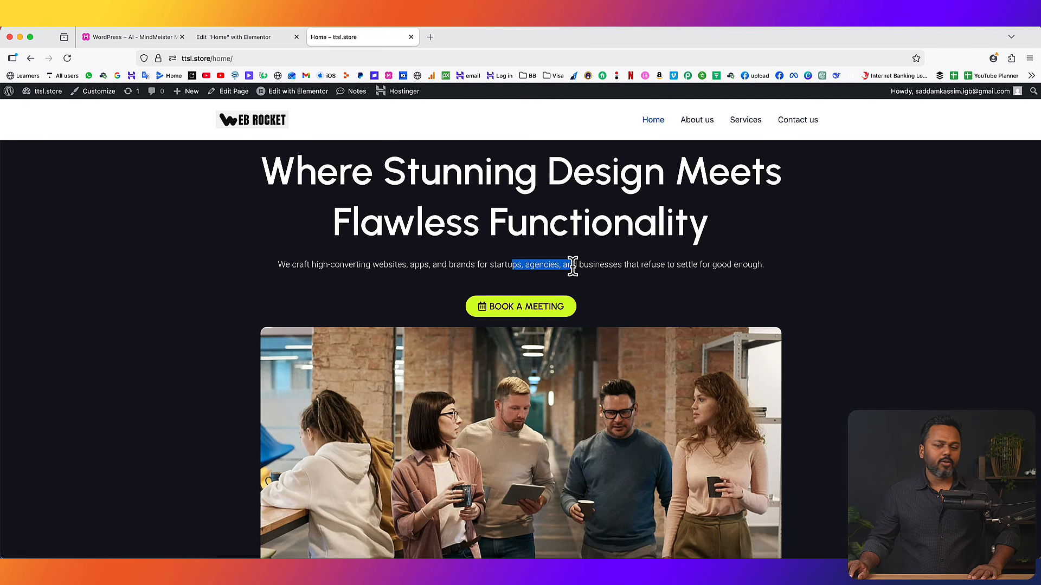
{"action": "left_click", "coordinate": [572, 266]}
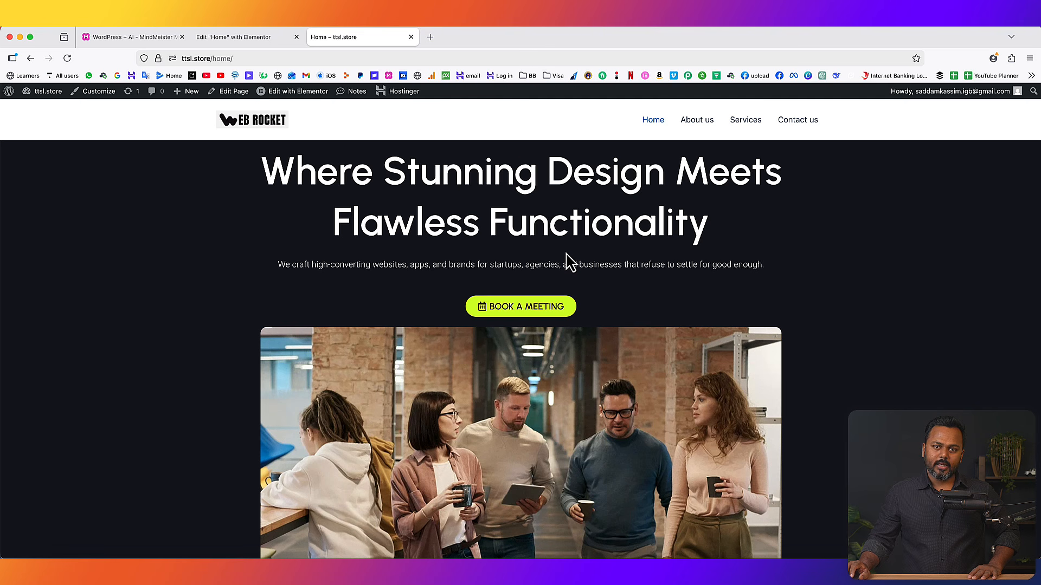
{"action": "left_click_drag", "start_coordinate": [457, 265], "coordinate": [590, 265]}
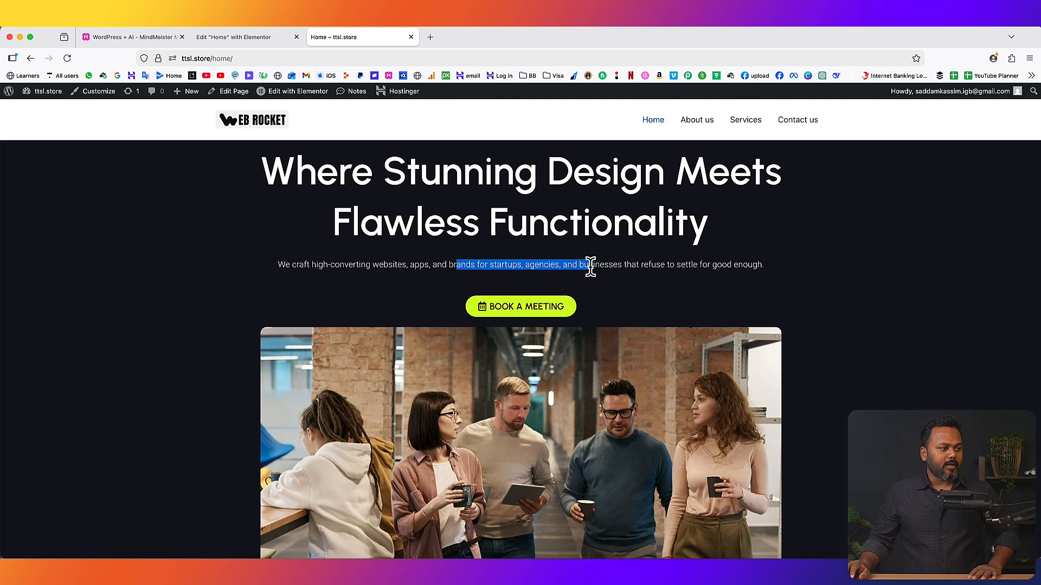
{"action": "left_click", "coordinate": [594, 264]}
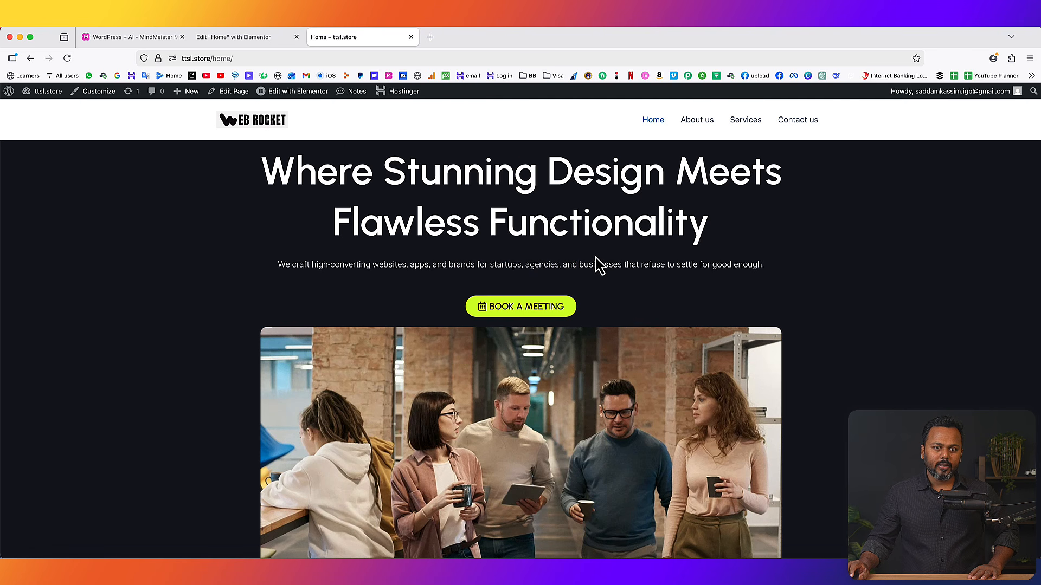
{"action": "left_click", "coordinate": [230, 38]}
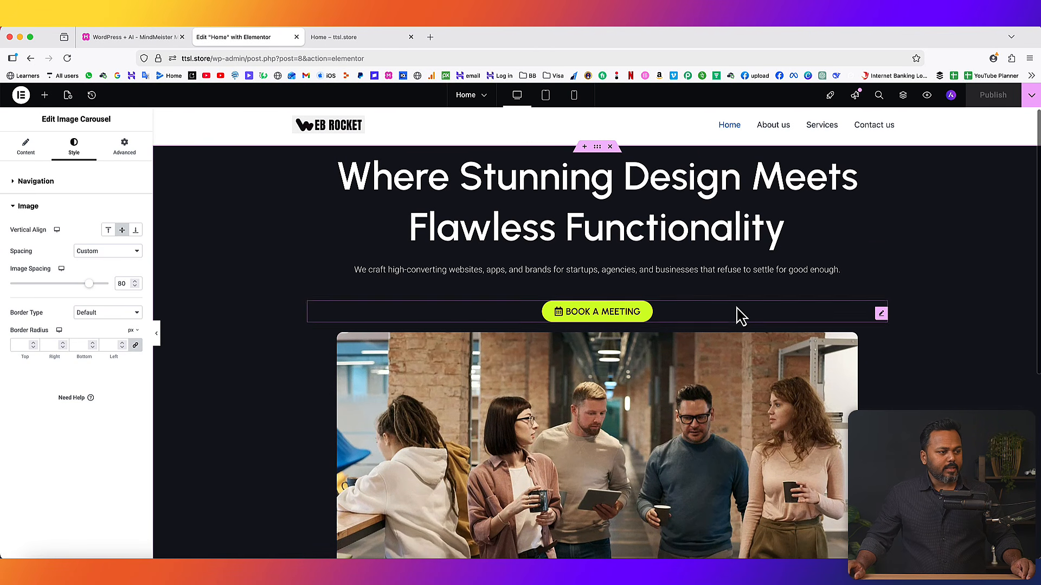
- Unlink the subtitle's margins in its Advanced settings and set the top margin to -22 px
{"action": "left_click", "coordinate": [718, 271]}
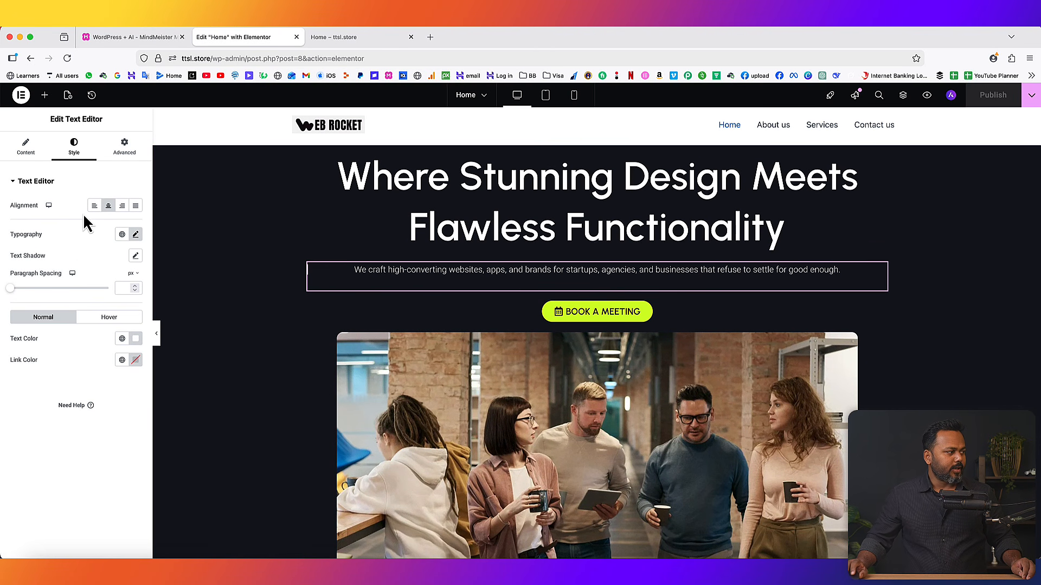
{"action": "left_click", "coordinate": [125, 151]}
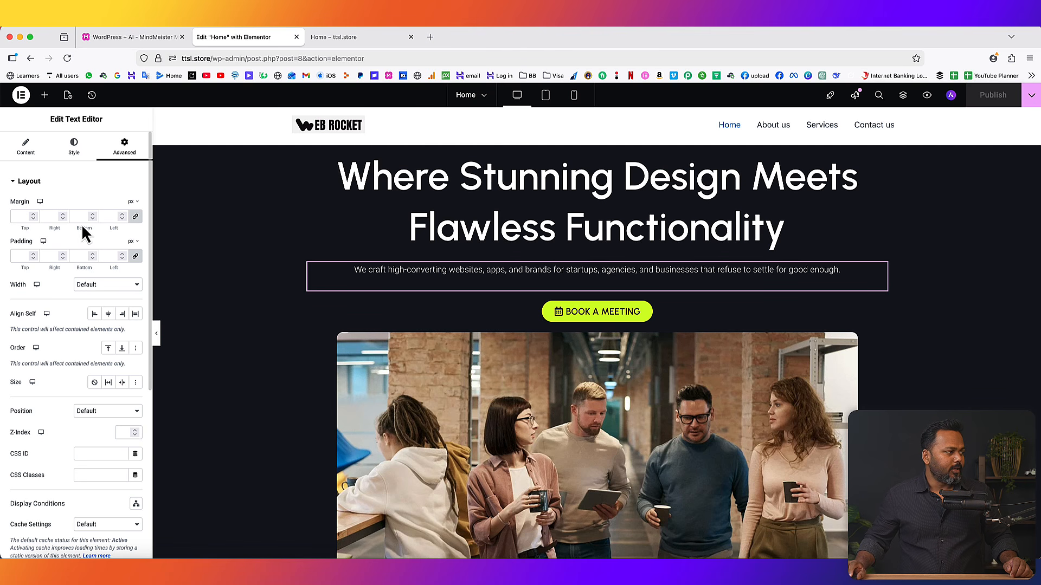
{"action": "left_click", "coordinate": [136, 218]}
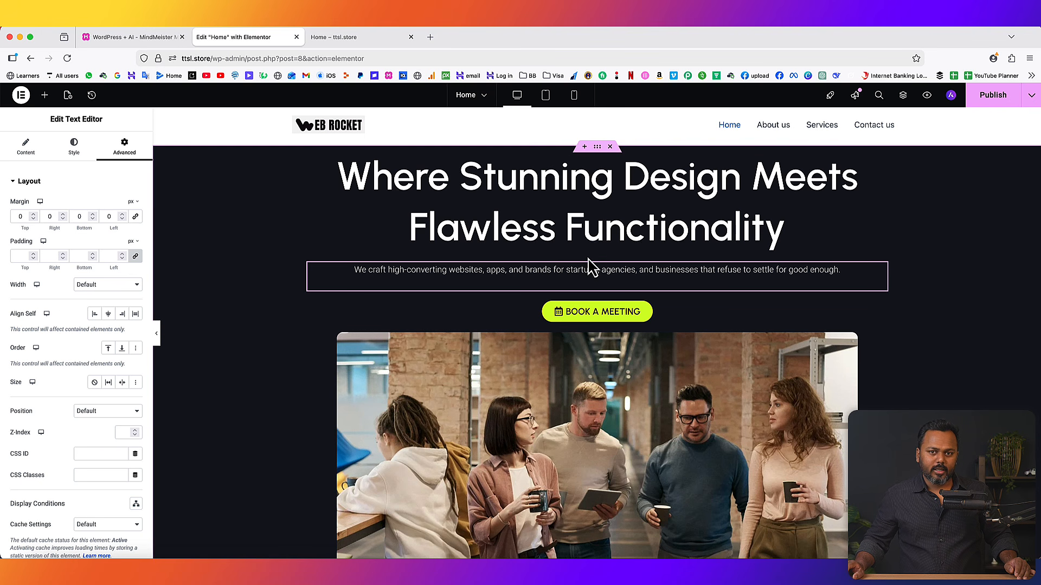
{"action": "left_click", "coordinate": [33, 218]}
{"action": "left_click", "coordinate": [33, 218]}
{"action": "left_click", "coordinate": [33, 218]}
{"action": "left_click", "coordinate": [33, 218]}
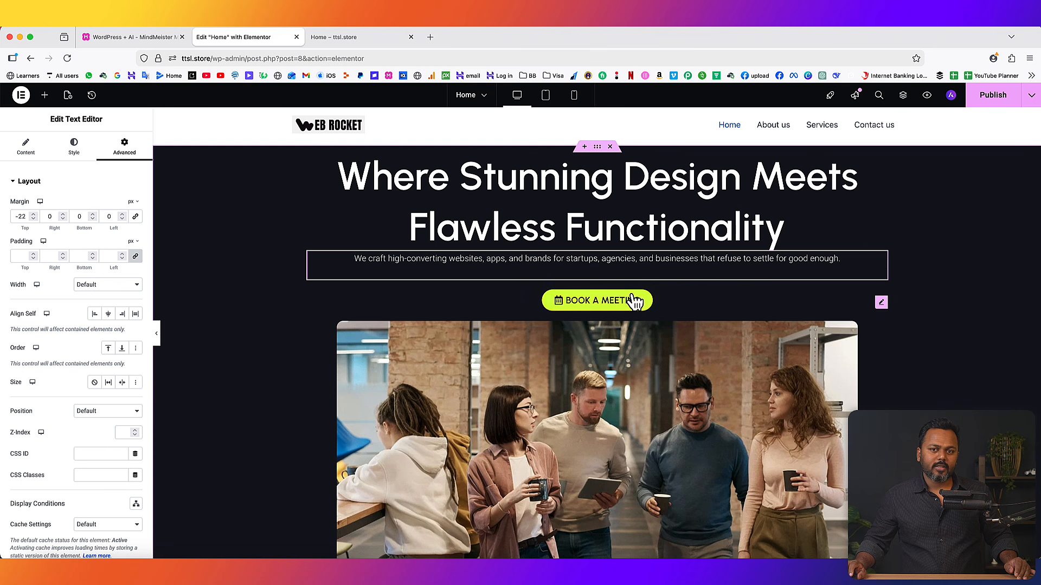
{"action": "right_click", "coordinate": [879, 304]}
- Give the Book a Meeting button a -30 px top margin, then reload the live Home page
{"action": "left_click", "coordinate": [904, 317]}
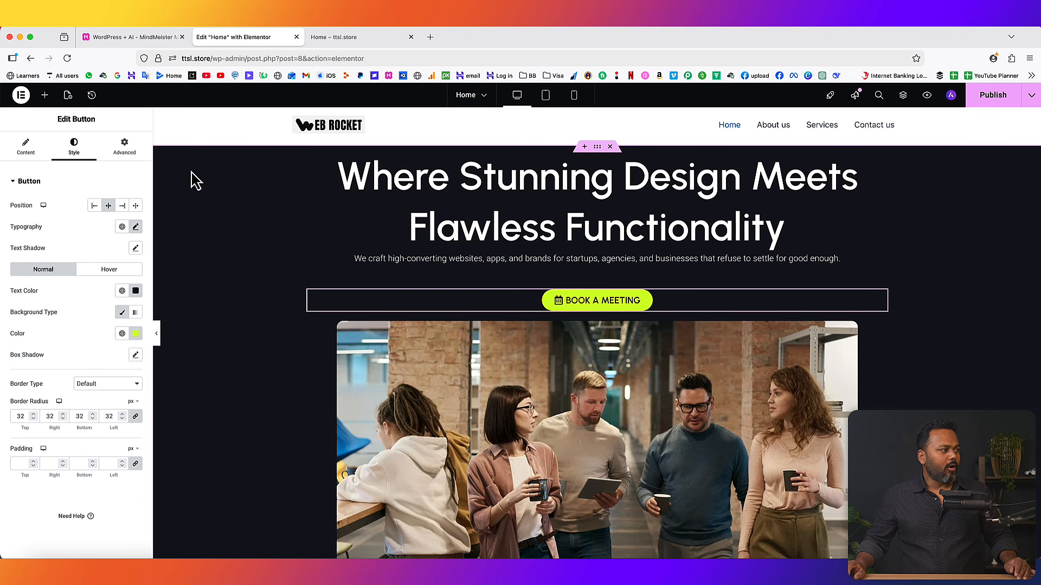
{"action": "left_click", "coordinate": [123, 146]}
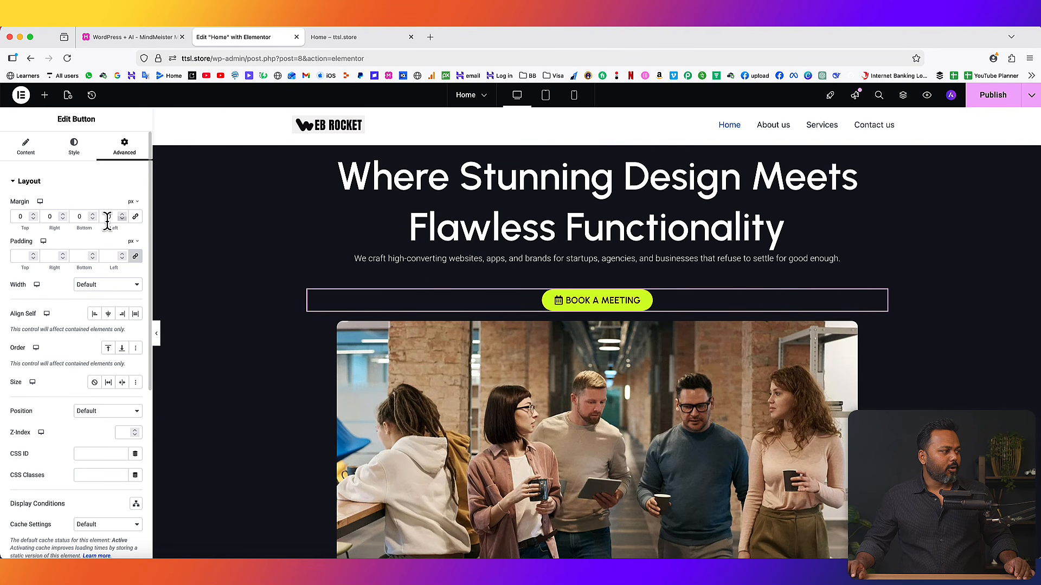
{"action": "left_click_drag", "start_coordinate": [33, 220], "coordinate": [34, 220]}
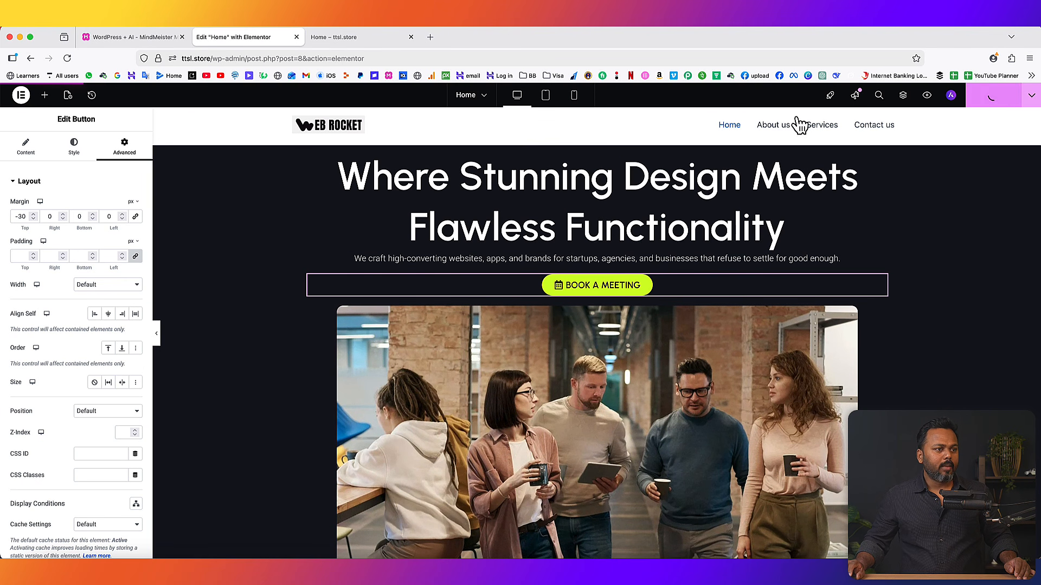
{"action": "left_click", "coordinate": [332, 37]}
{"action": "left_click", "coordinate": [67, 58]}
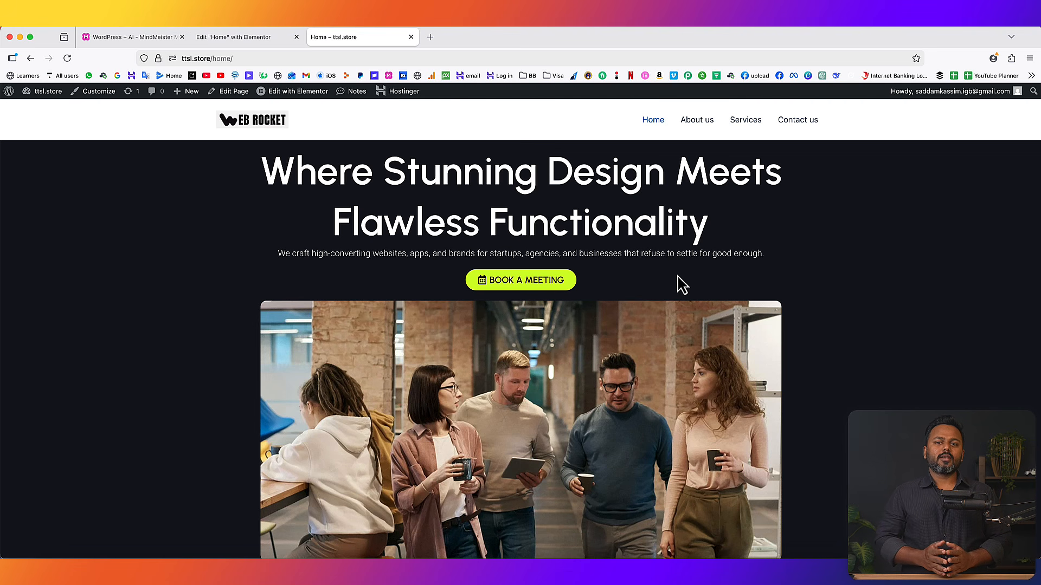
{"action": "scroll", "coordinate": [612, 369], "scroll_direction": "down", "scroll_amount": 3}
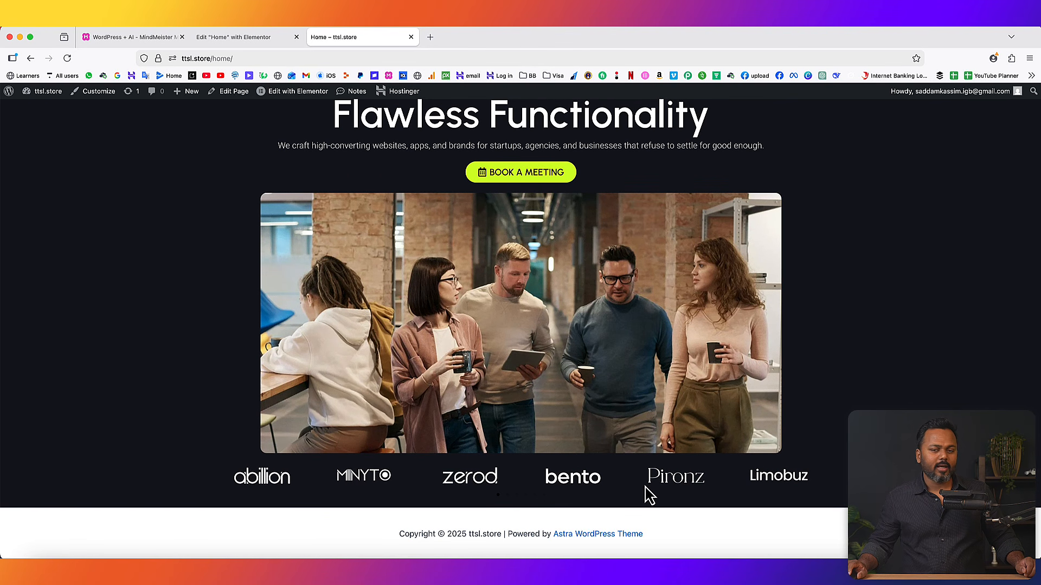
{"action": "scroll", "coordinate": [520, 326], "scroll_direction": "up", "scroll_amount": 3}
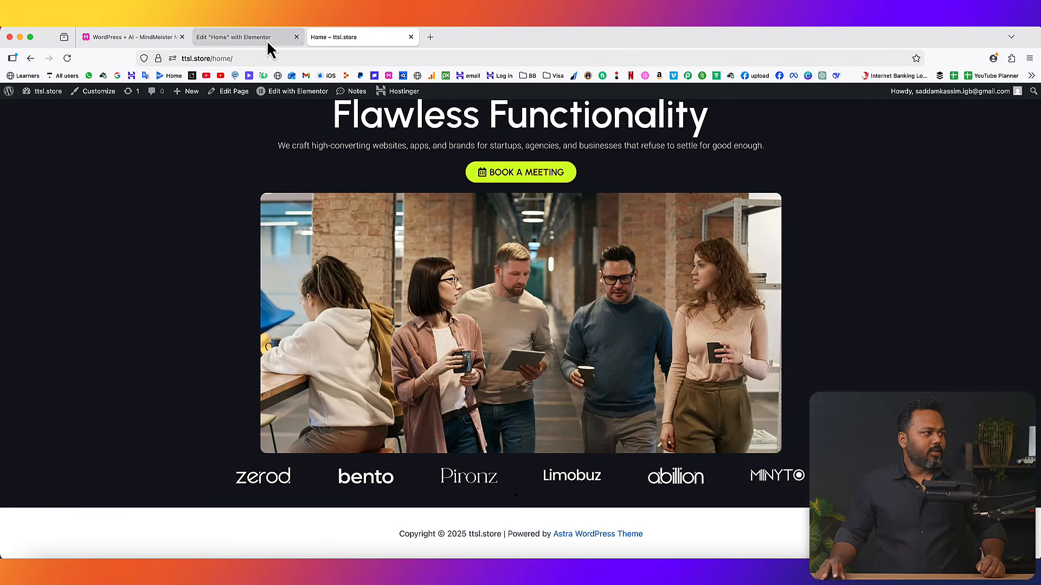
- Add a two-column flexbox section below the logo strip
{"action": "left_click", "coordinate": [266, 38]}
{"action": "scroll", "coordinate": [563, 322], "scroll_direction": "down", "scroll_amount": 5}
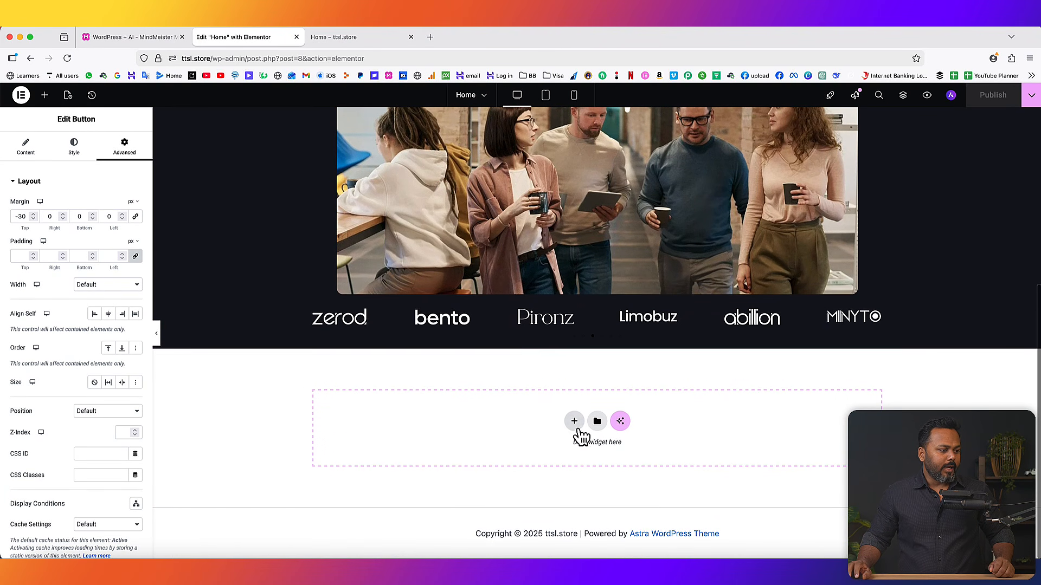
{"action": "left_click", "coordinate": [574, 406]}
{"action": "left_click", "coordinate": [567, 458]}
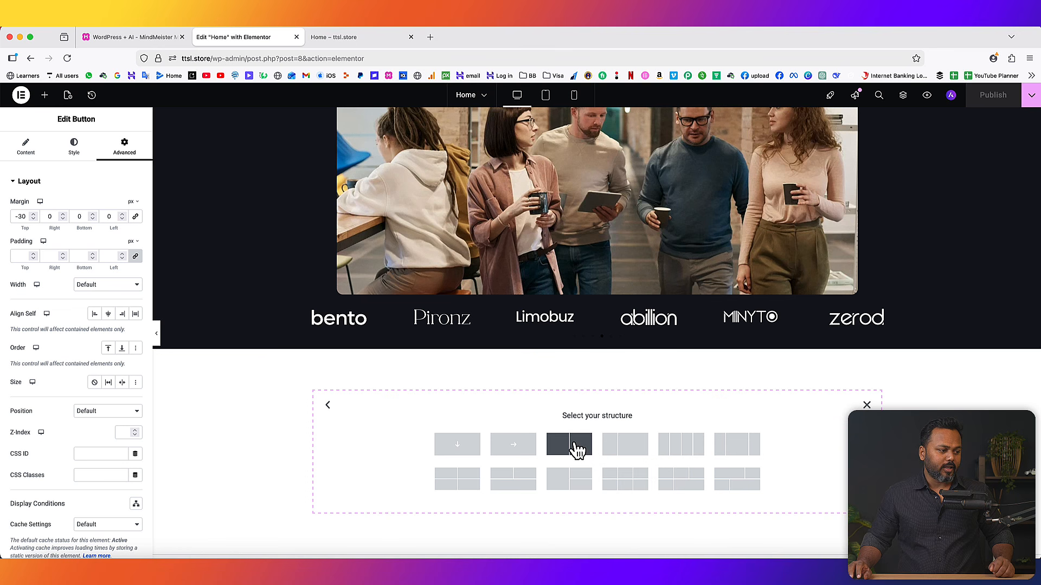
{"action": "left_click", "coordinate": [577, 449]}
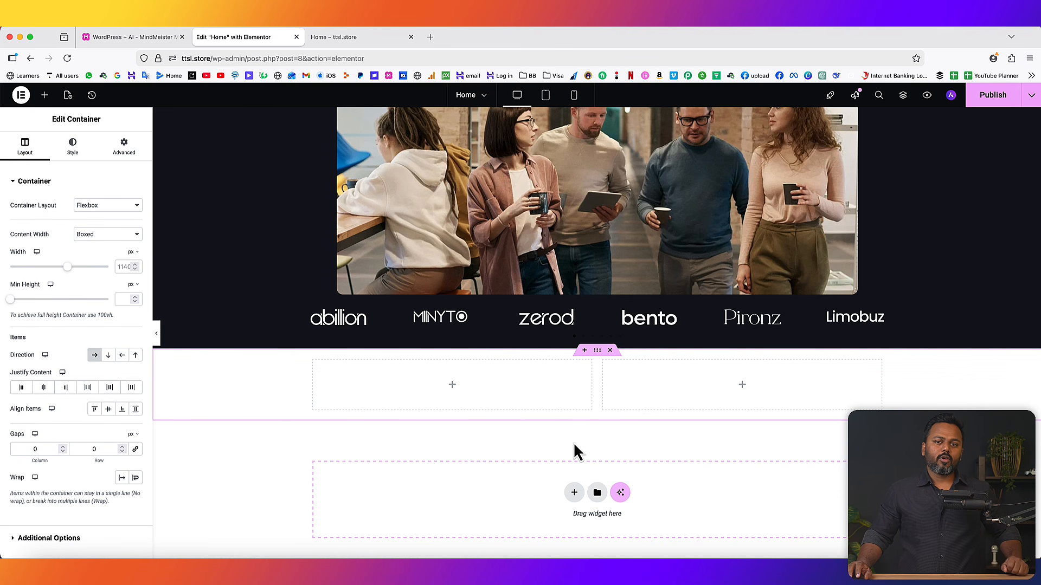
- Place the office team photo in the right column at Full image resolution
{"action": "left_click", "coordinate": [742, 386]}
{"action": "left_click_drag", "start_coordinate": [112, 309], "coordinate": [657, 392]}
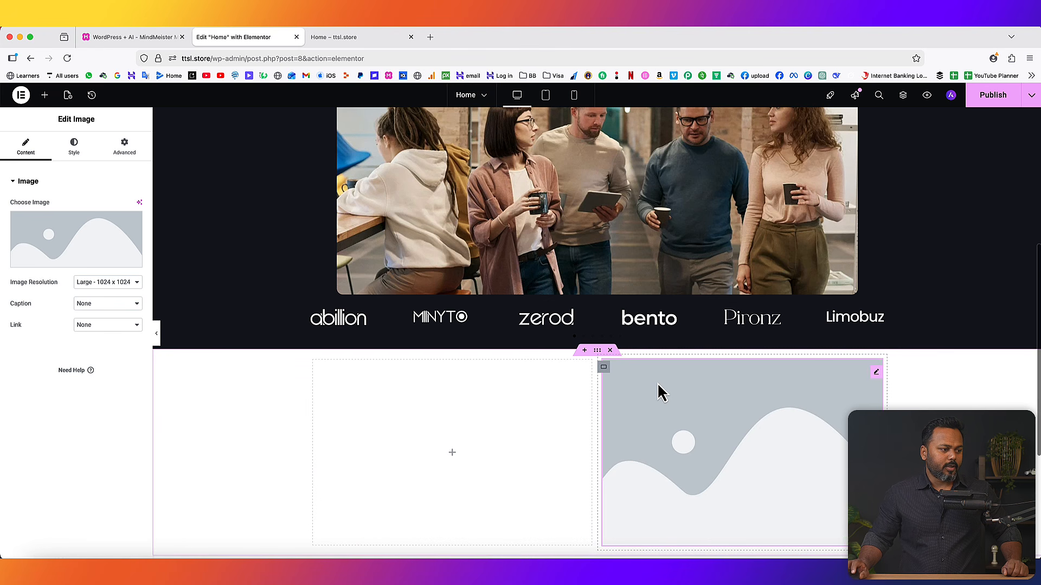
{"action": "left_click", "coordinate": [65, 263]}
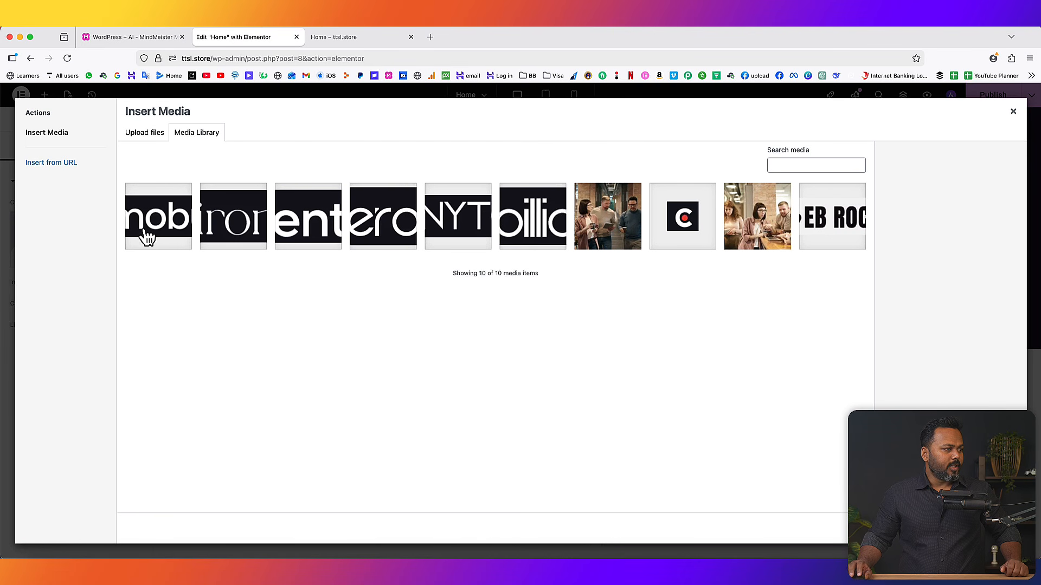
{"action": "left_click", "coordinate": [766, 233]}
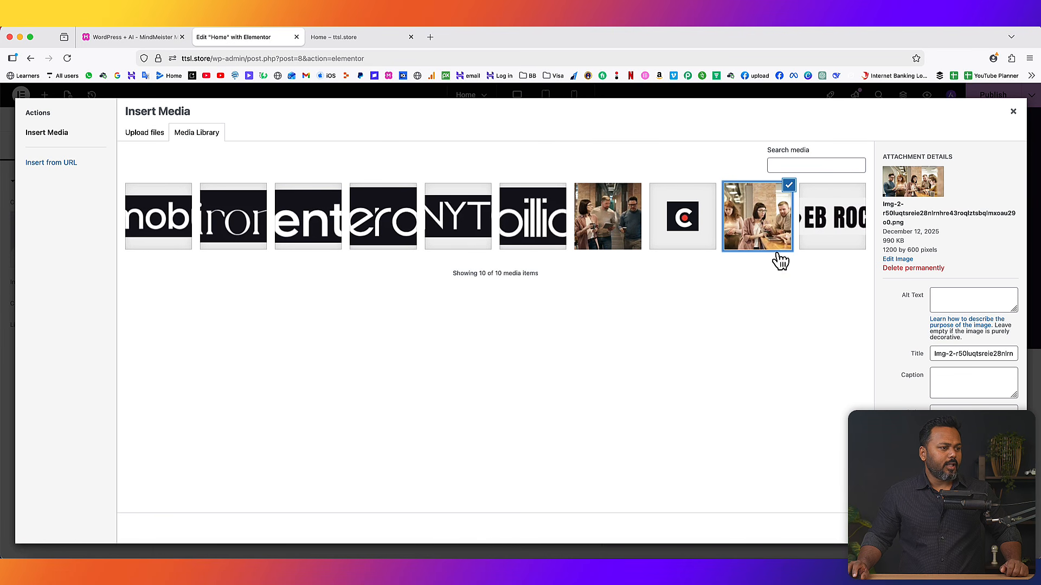
{"action": "left_click", "coordinate": [1001, 529]}
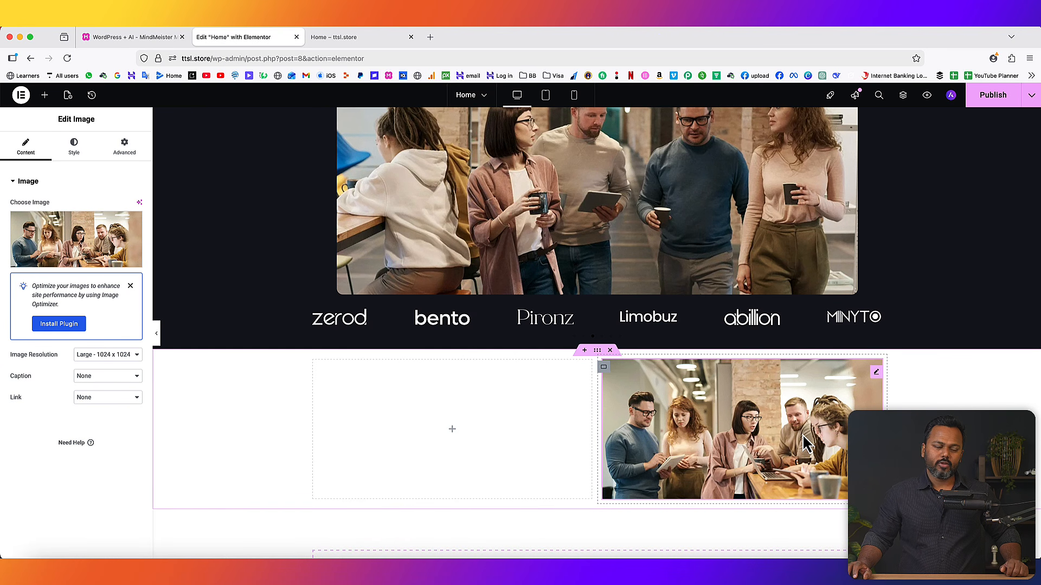
{"action": "left_click", "coordinate": [114, 356]}
{"action": "left_click", "coordinate": [110, 385]}
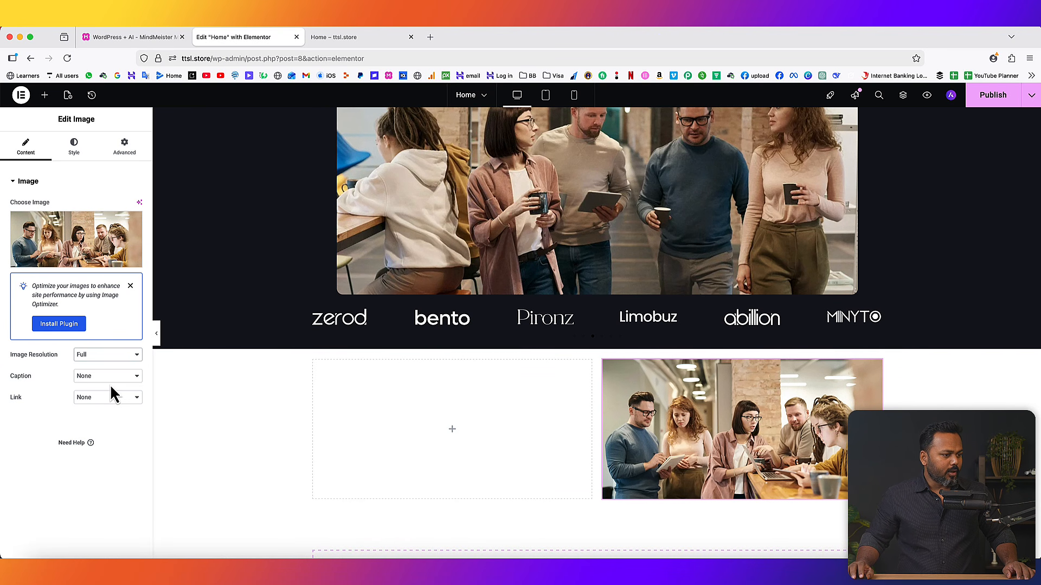
- Style the photo with 9 px rounded corners
{"action": "left_click", "coordinate": [75, 150]}
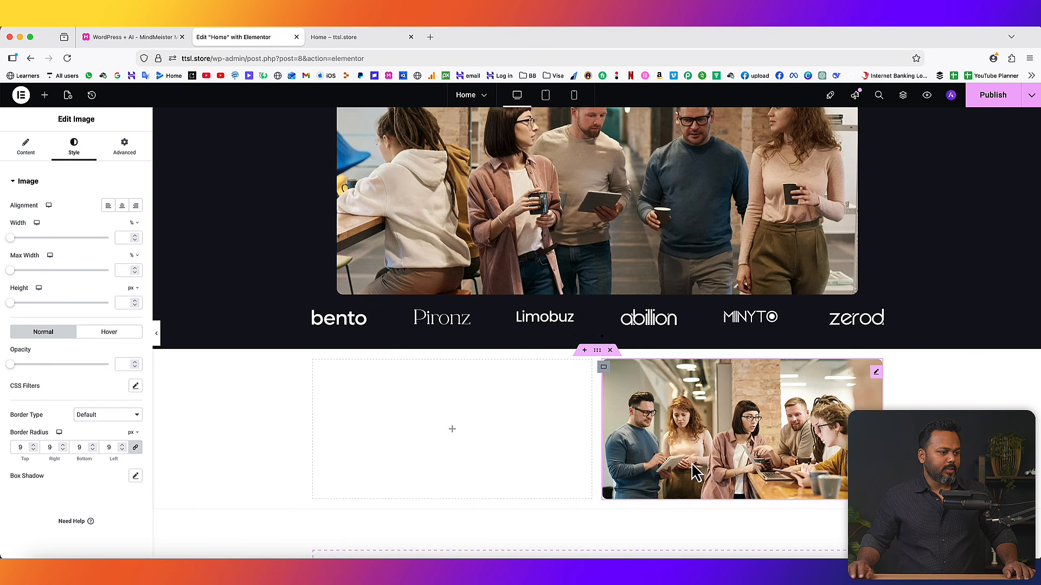
{"action": "scroll", "coordinate": [471, 432], "scroll_direction": "down", "scroll_amount": 1}
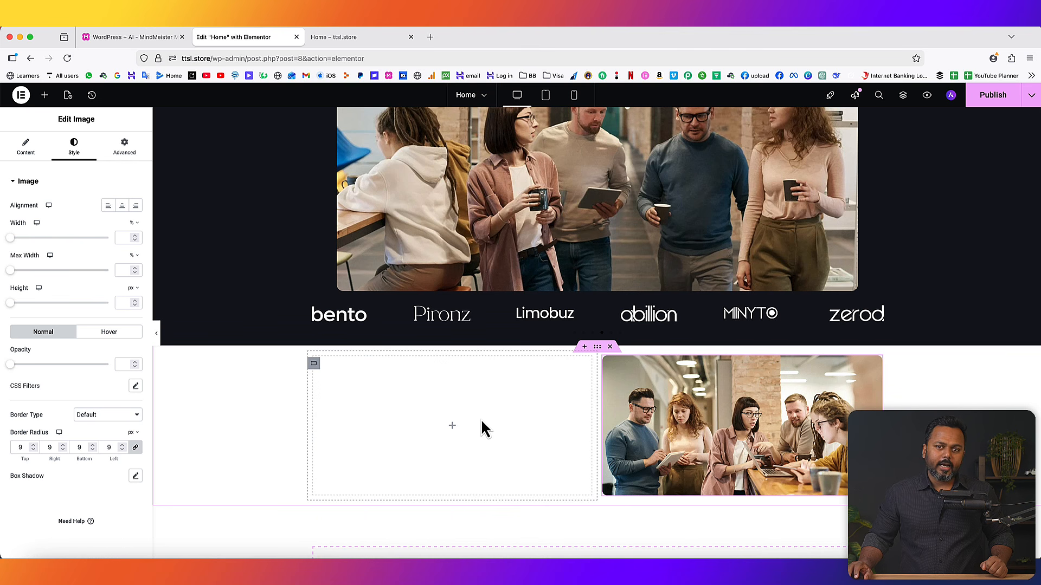
{"action": "left_click", "coordinate": [453, 427]}
- Add a heading to the left column reading 'Unforgettable, Websites, Brands & Visuals for Bold Visionaries.'
{"action": "left_click_drag", "start_coordinate": [72, 313], "coordinate": [368, 386]}
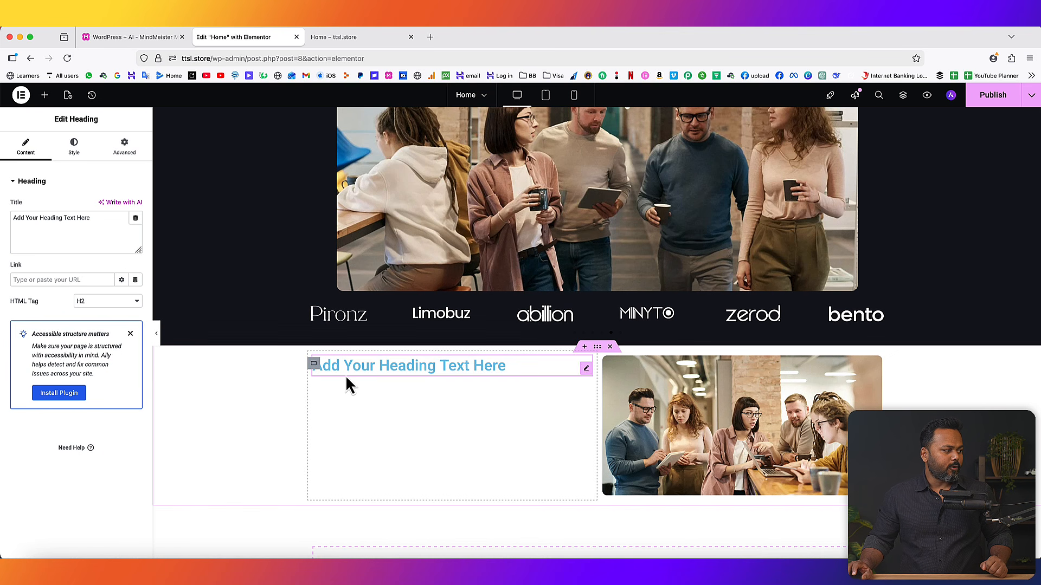
{"action": "triple_click", "coordinate": [95, 219]}
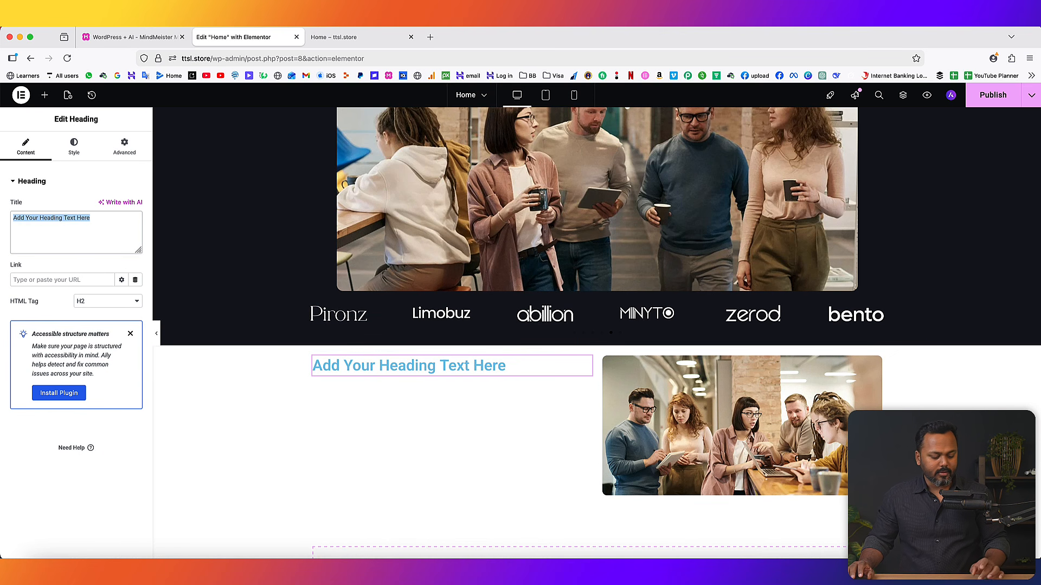
{"action": "type", "text": "Unforgettable, Websites, Brands & Visuals for Bold Visionaries."}
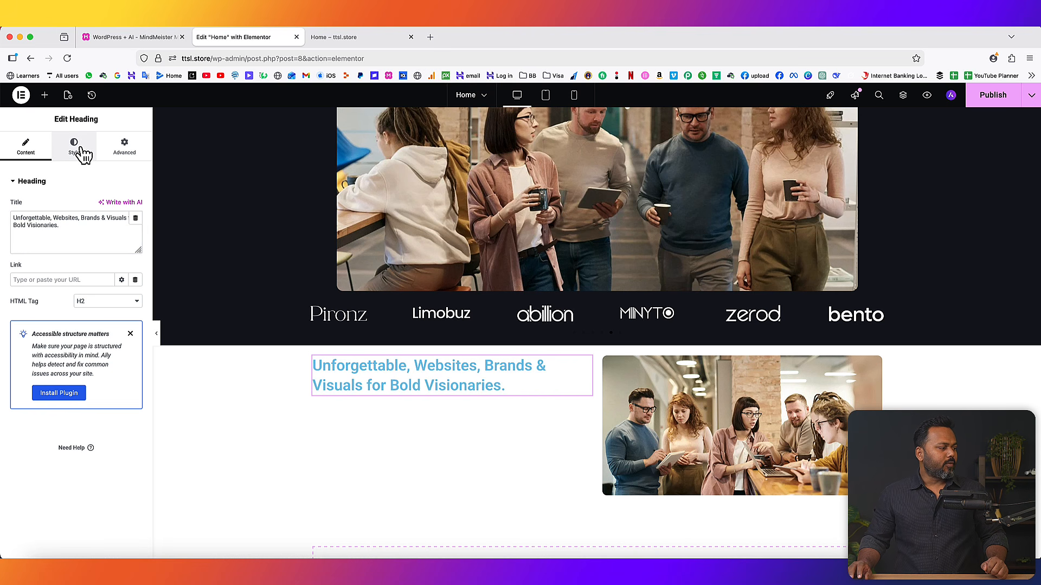
- Set the headline font to Urbanist and its colour to dark grey #333333
{"action": "left_click", "coordinate": [76, 148]}
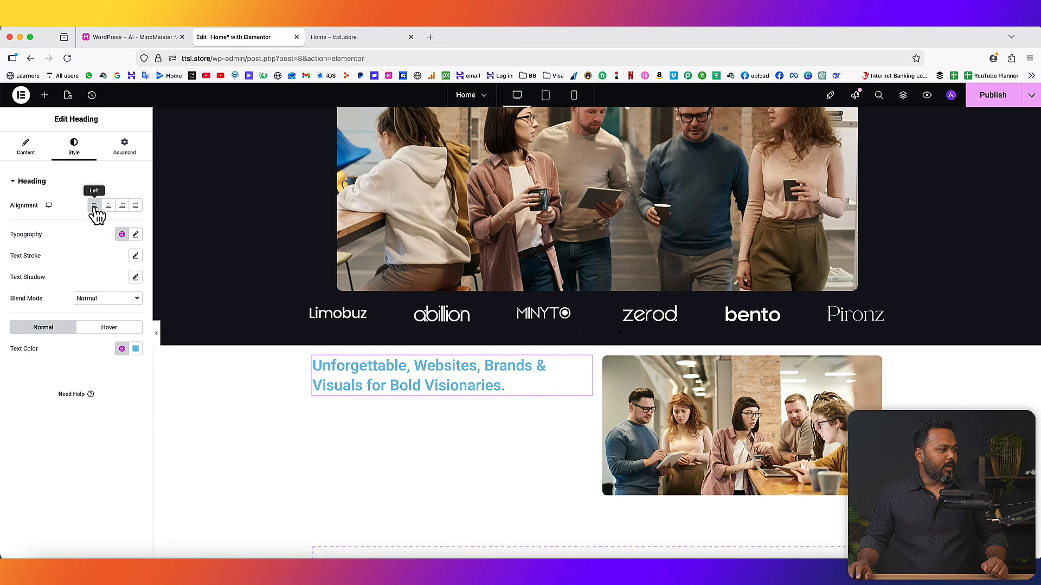
{"action": "left_click", "coordinate": [135, 236]}
{"action": "left_click", "coordinate": [106, 283]}
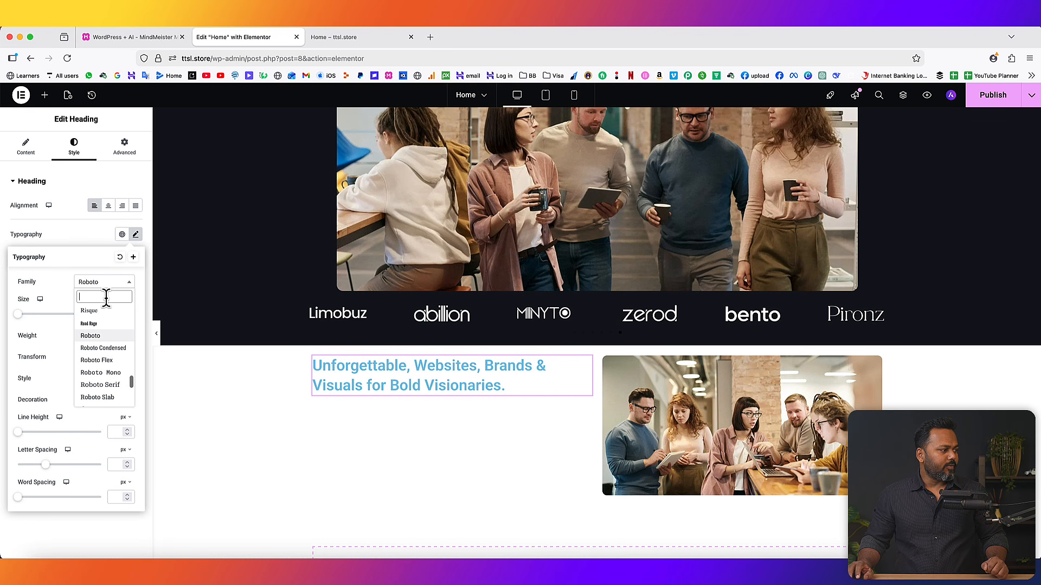
{"action": "type", "text": "urbani"}
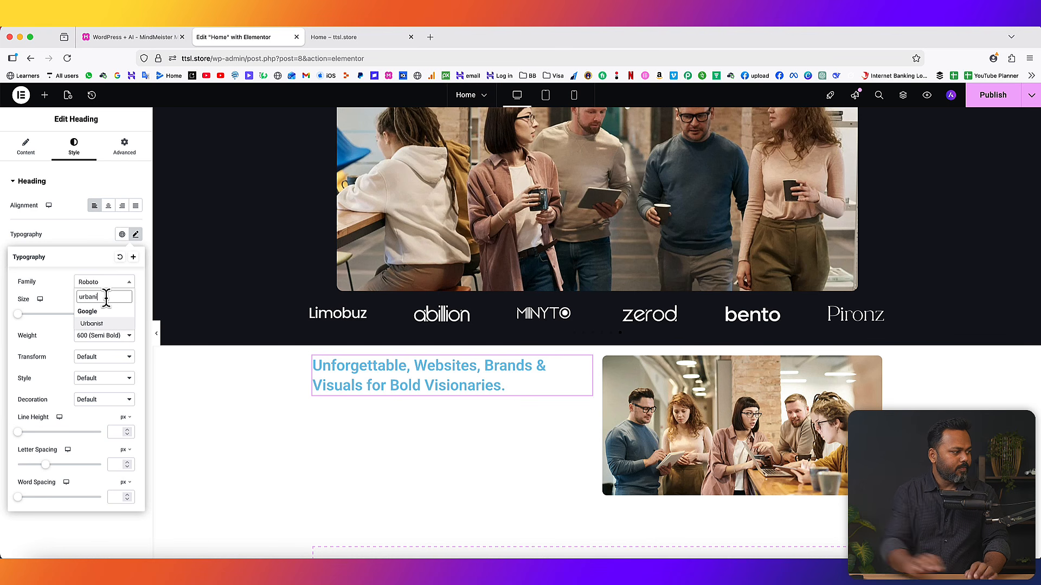
{"action": "left_click", "coordinate": [100, 324]}
{"action": "left_click", "coordinate": [78, 519]}
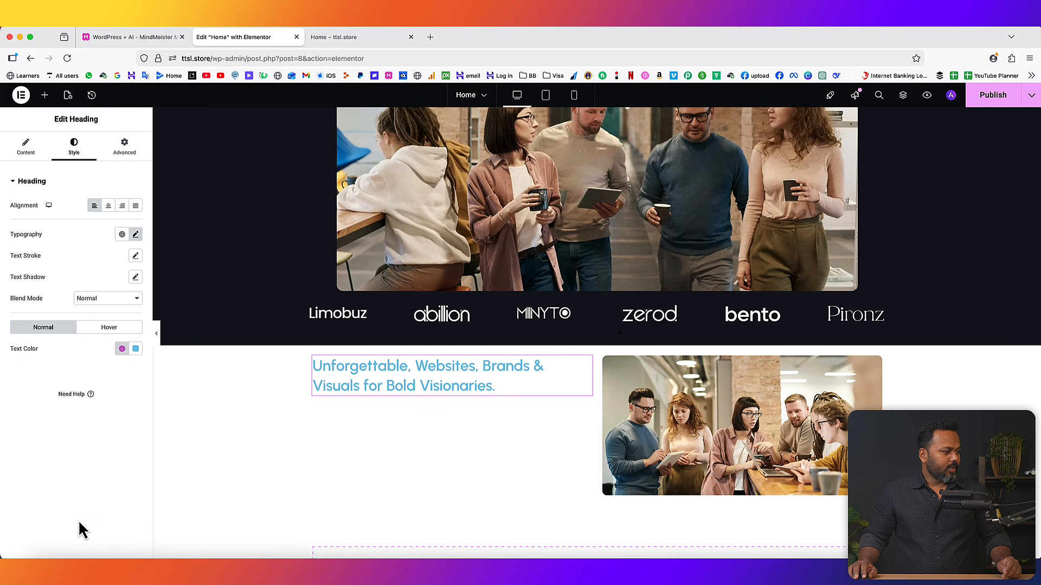
{"action": "left_click", "coordinate": [136, 349]}
{"action": "left_click_drag", "start_coordinate": [123, 420], "coordinate": [66, 451]}
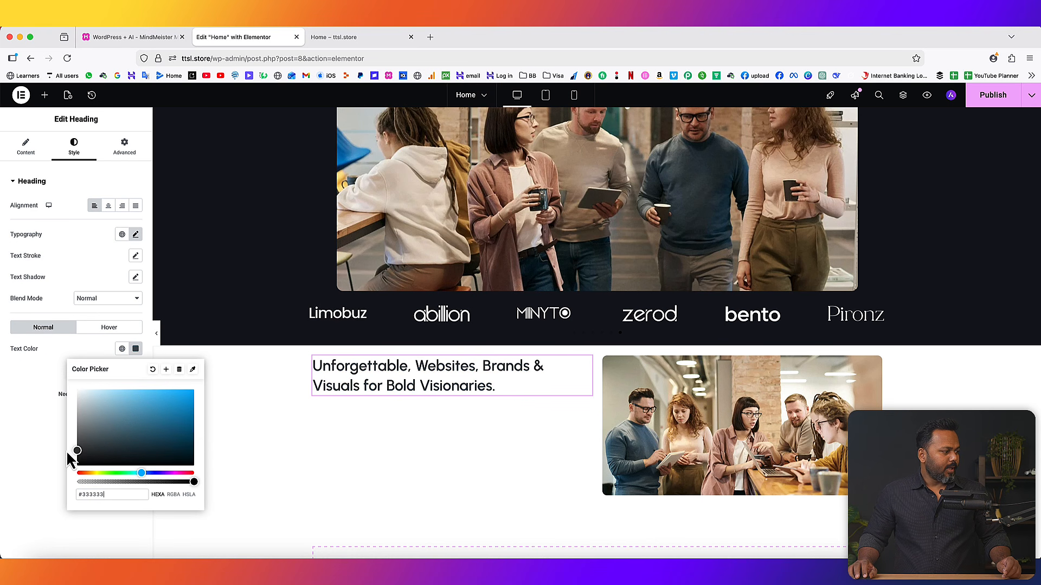
{"action": "left_click", "coordinate": [54, 424]}
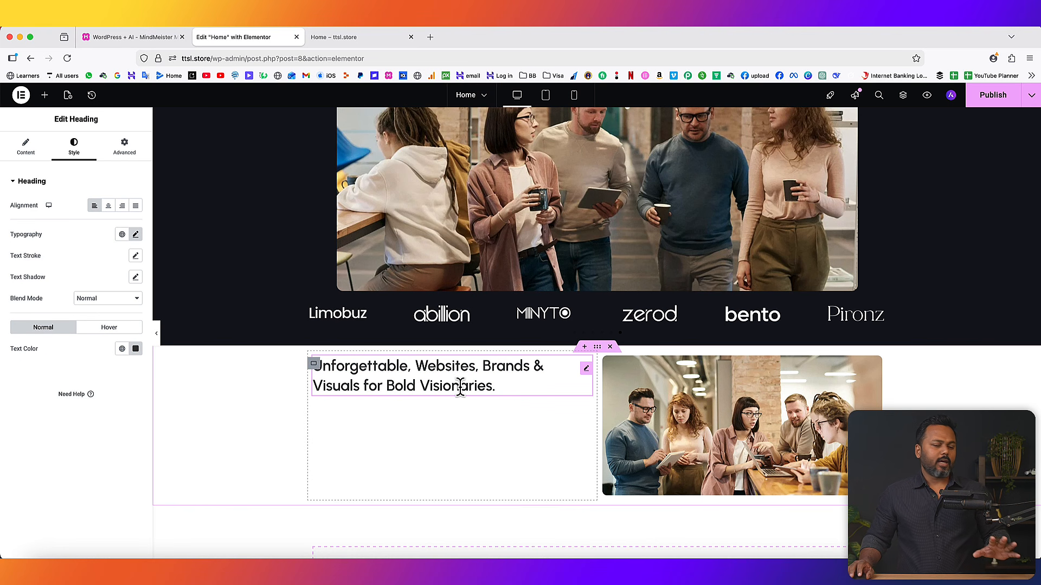
- Add a Text Editor paragraph beneath the headline and select its Lorem ipsum text
{"action": "scroll", "coordinate": [479, 379], "scroll_direction": "down", "scroll_amount": 2}
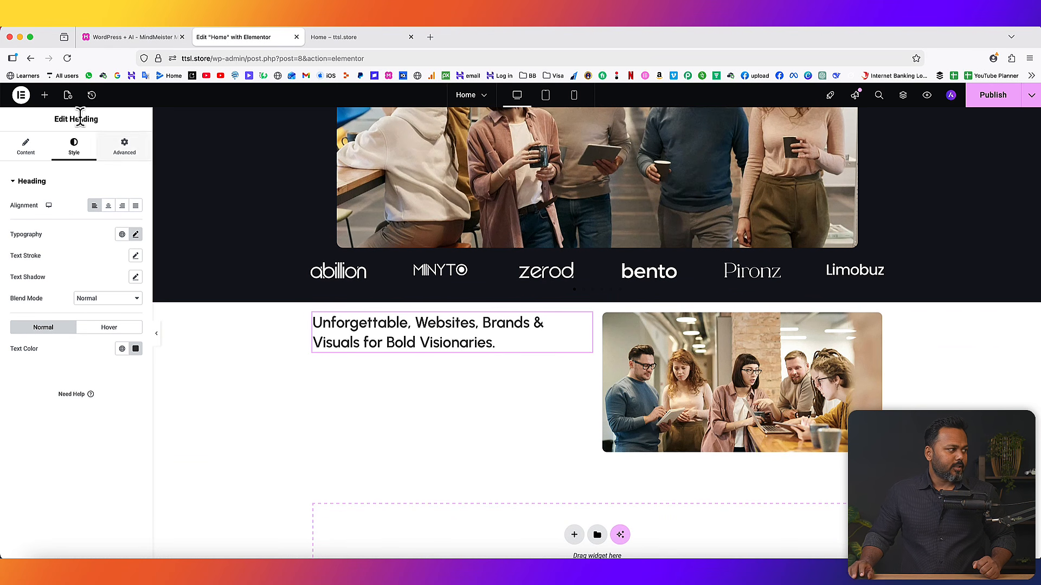
{"action": "left_click", "coordinate": [45, 95]}
{"action": "left_click_drag", "start_coordinate": [39, 360], "coordinate": [405, 347]}
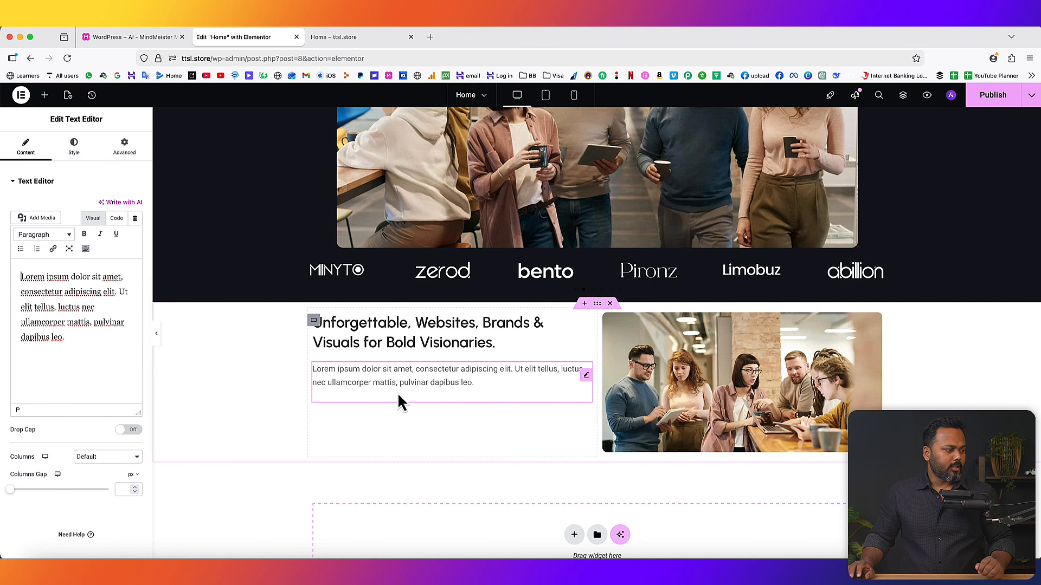
{"action": "left_click_drag", "start_coordinate": [93, 348], "coordinate": [14, 279]}
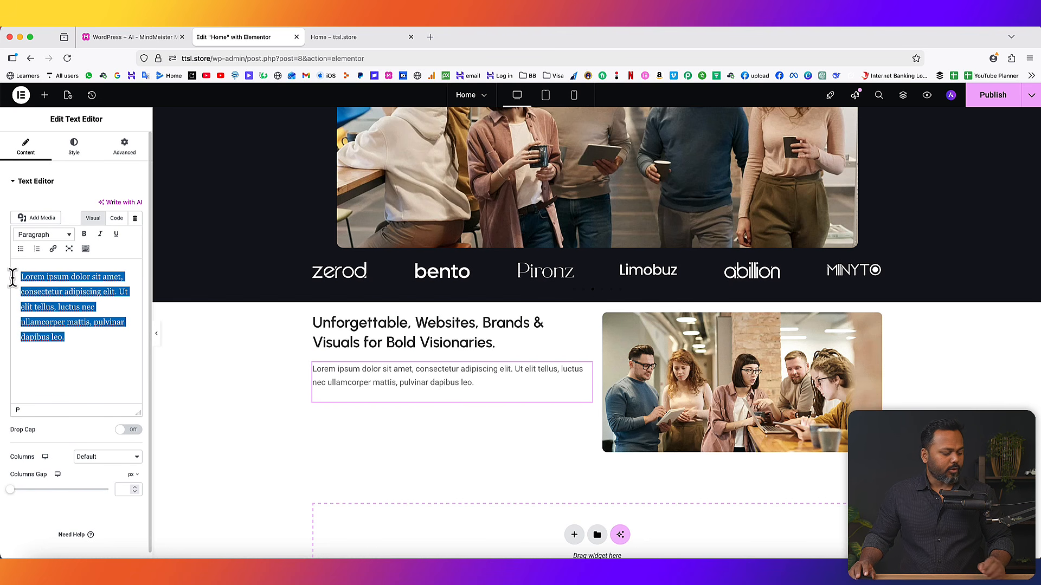
- Paste the 'We're not your typical design agency…' paragraph via the Code tab, then add a button below
{"action": "left_click", "coordinate": [119, 265]}
{"action": "left_click", "coordinate": [117, 219]}
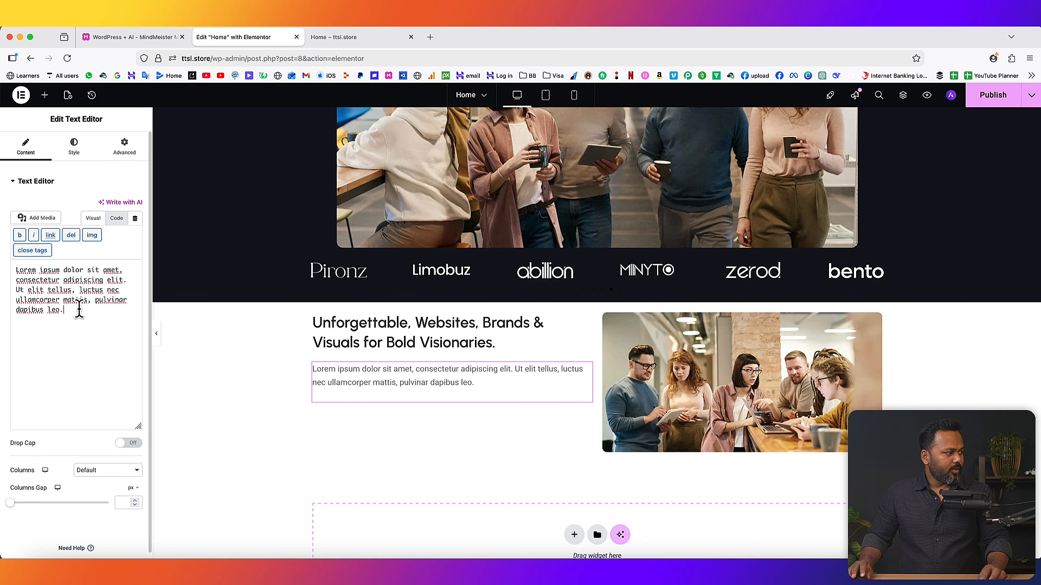
{"action": "key", "text": "super+a"}
{"action": "type", "text": "We’re not your typical design agency. Founded in 2014, we’re a collective of designers, developers, and strategists who believe great digital experiences should be beautiful, functional, and human-centered. From startups to global brands, we help ambitious businesses stand out."}
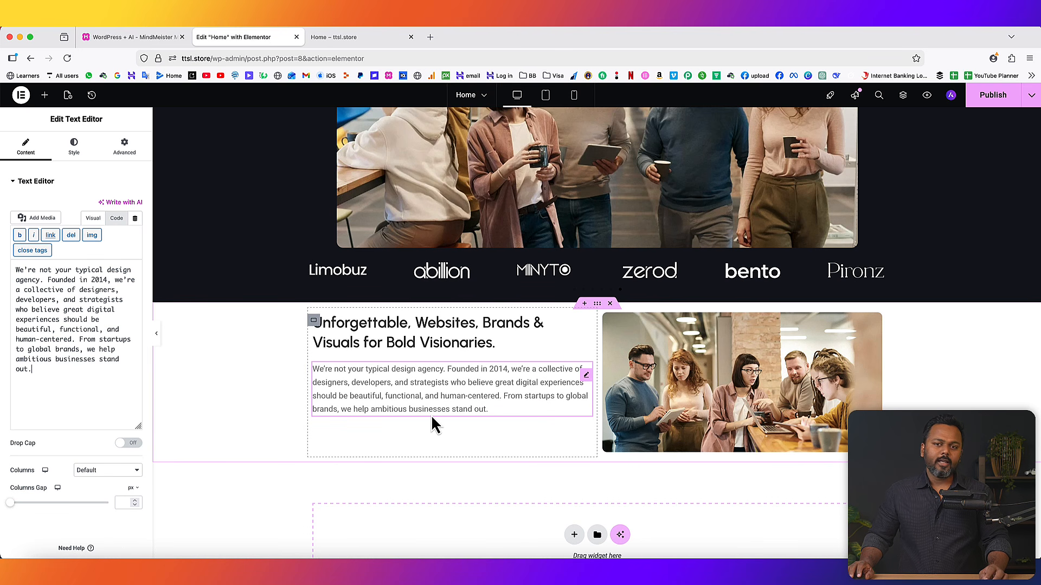
{"action": "left_click", "coordinate": [45, 96]}
{"action": "left_click_drag", "start_coordinate": [41, 402], "coordinate": [354, 423]}
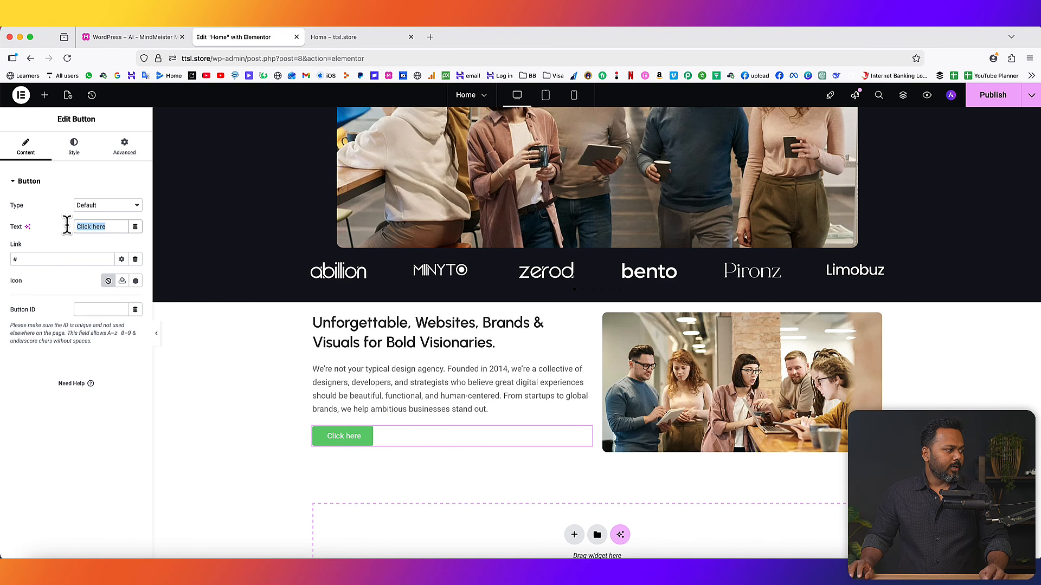
- Label the button 'Know more about us' with black text and a fully transparent background (#61CE7000)
{"action": "type", "text": "Know m"}
{"action": "type", "text": "ore about us"}
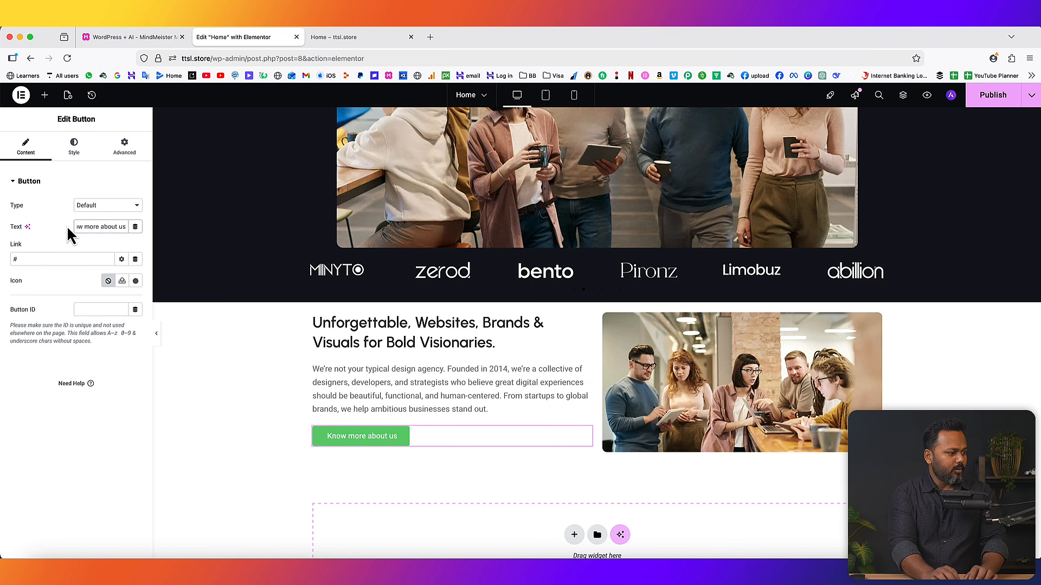
{"action": "left_click", "coordinate": [75, 147]}
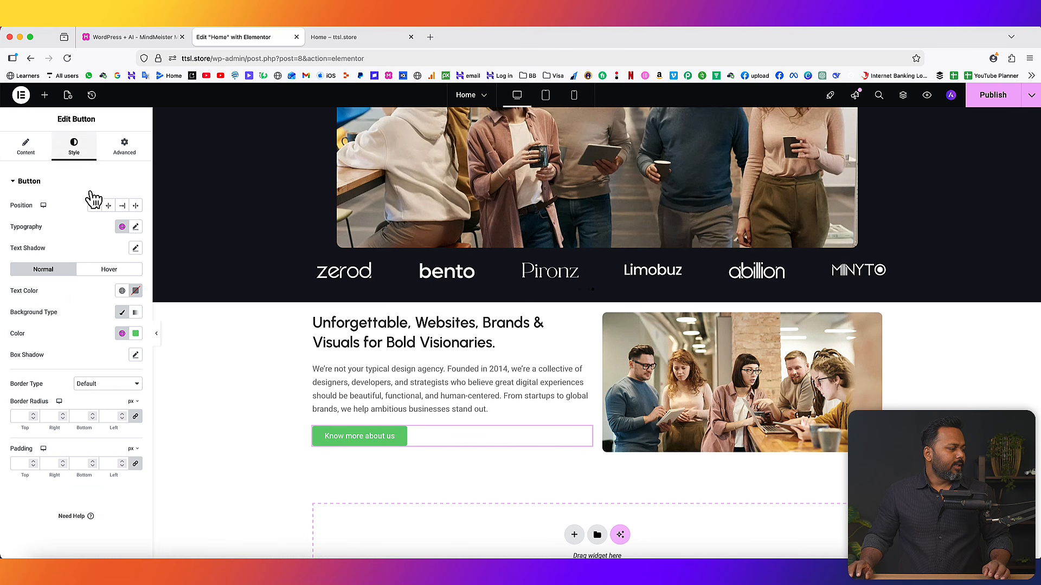
{"action": "left_click", "coordinate": [136, 292]}
{"action": "left_click", "coordinate": [46, 301]}
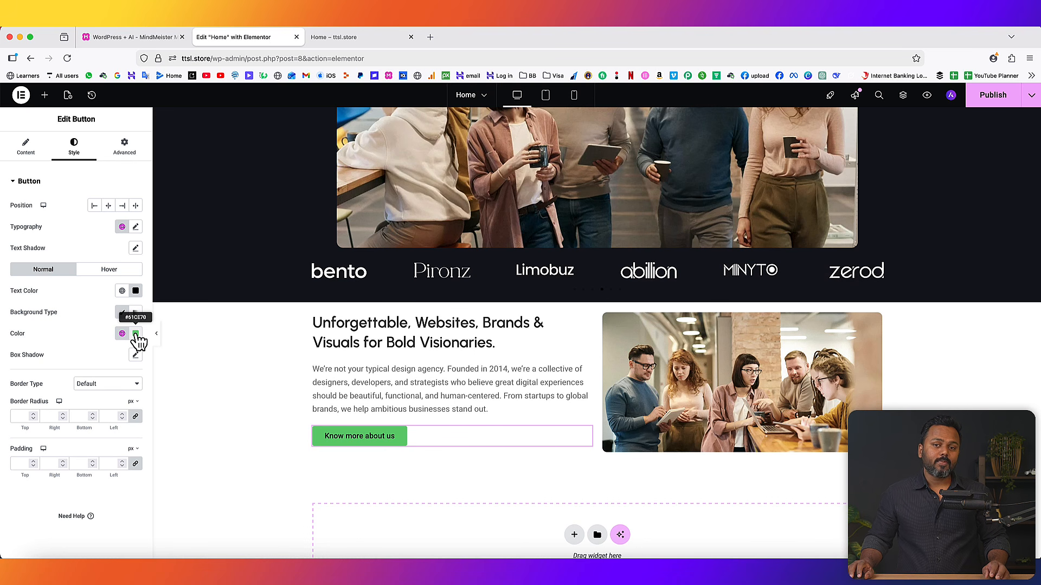
{"action": "left_click", "coordinate": [136, 335]}
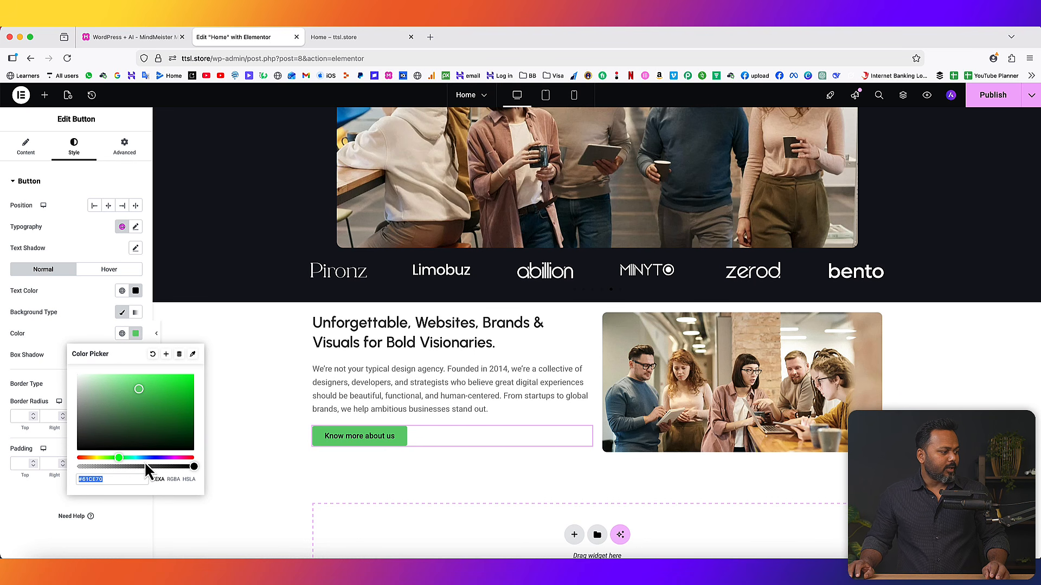
{"action": "left_click_drag", "start_coordinate": [194, 466], "coordinate": [66, 468]}
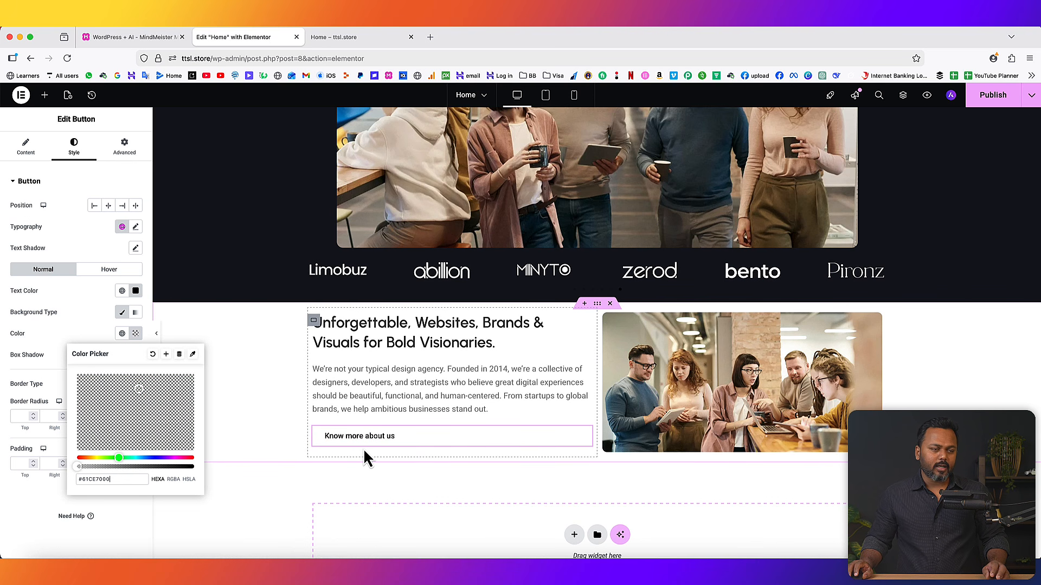
{"action": "left_click", "coordinate": [87, 328]}
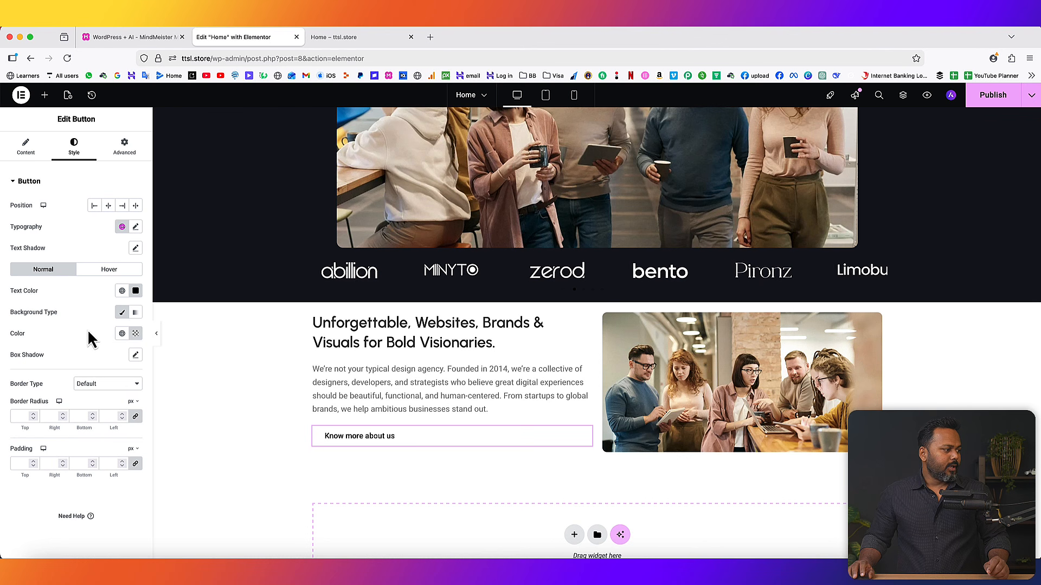
{"action": "left_click", "coordinate": [95, 385]}
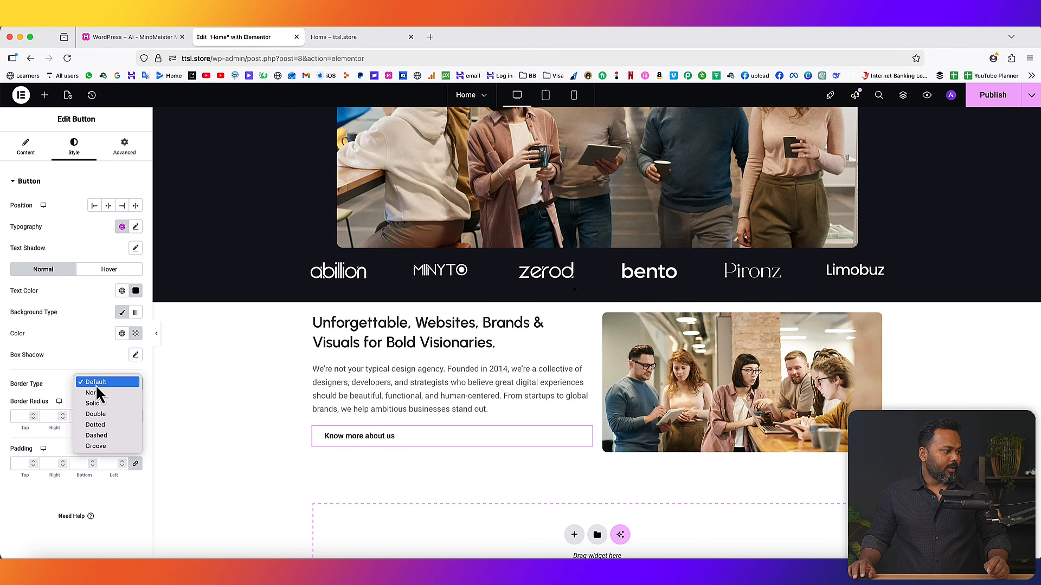
- Give the button a solid 1 px border with 31 border radius
{"action": "left_click", "coordinate": [101, 405]}
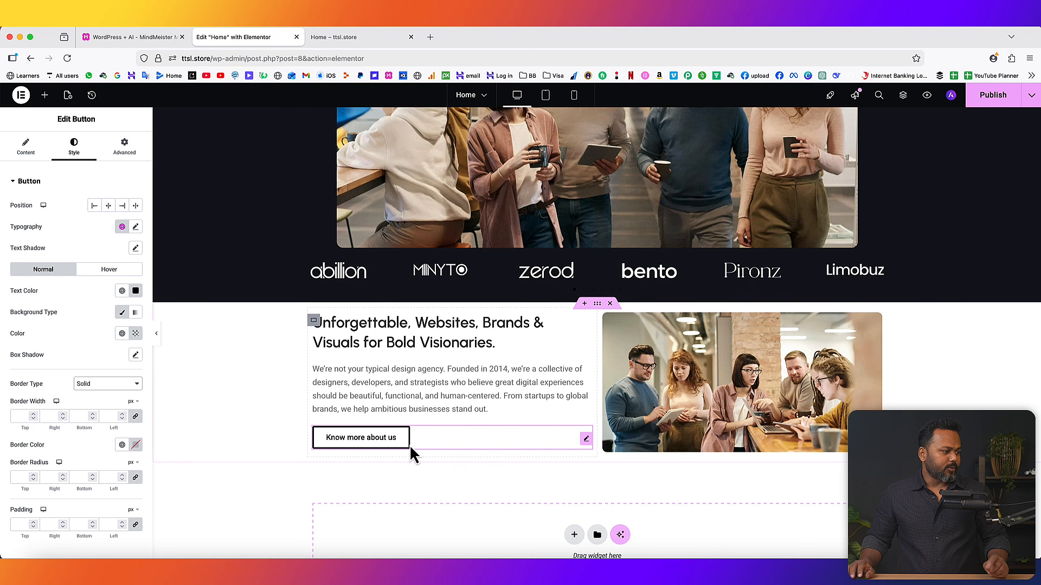
{"action": "left_click", "coordinate": [33, 413]}
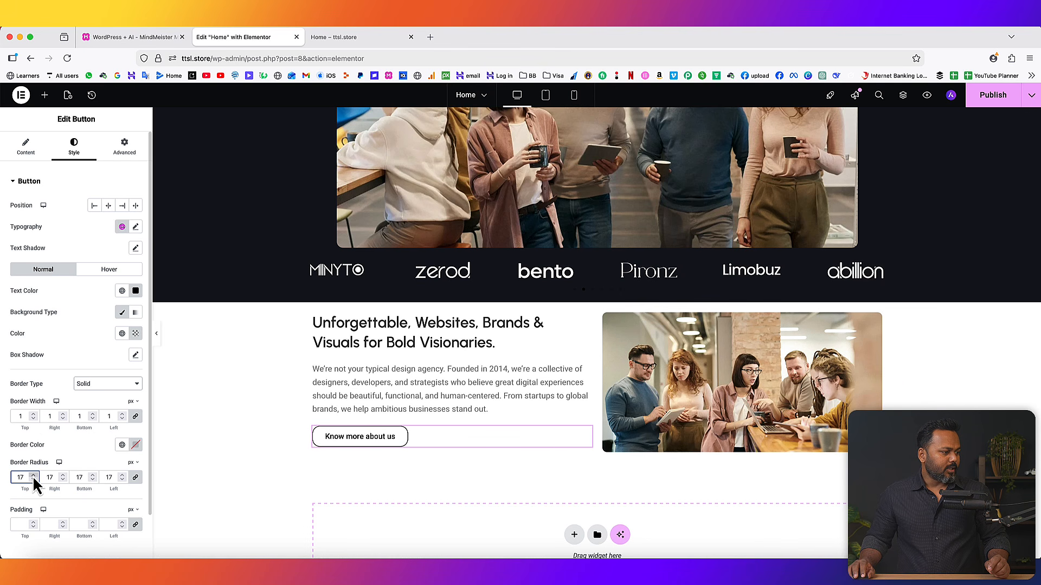
{"action": "left_click", "coordinate": [33, 476]}
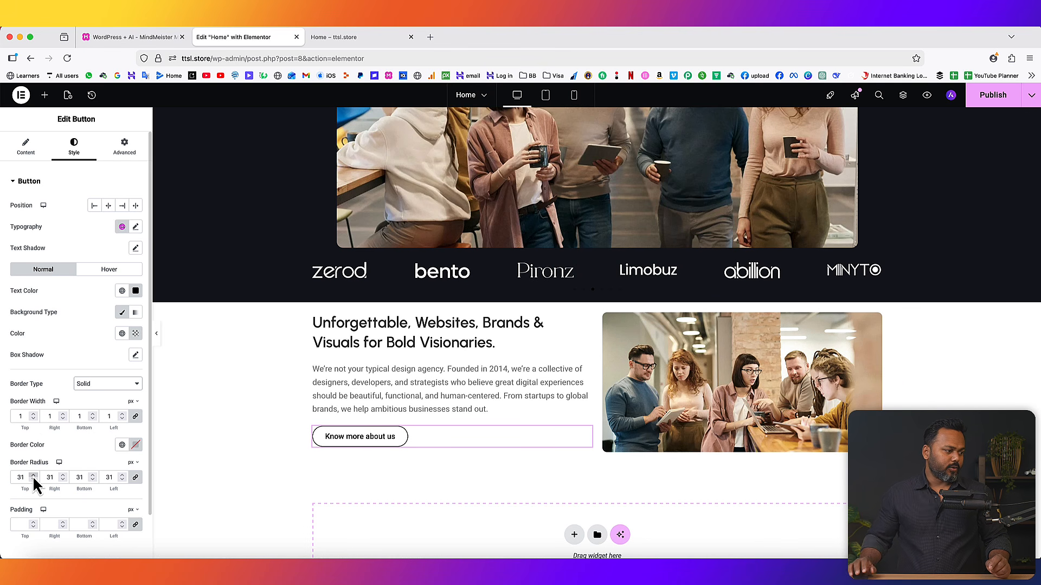
- Set the button's hover state to a black background with light grey text
{"action": "left_click", "coordinate": [111, 270]}
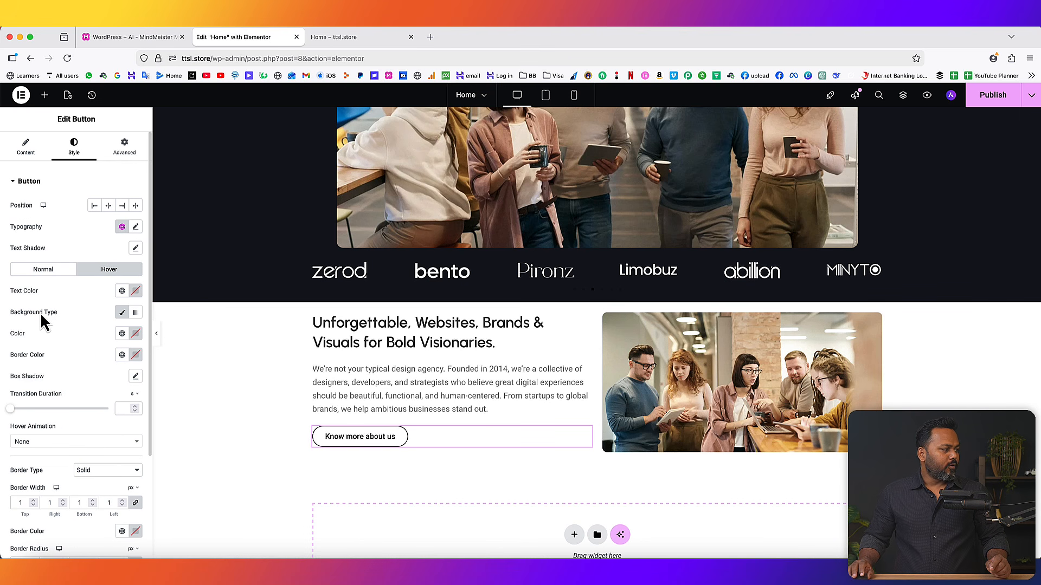
{"action": "left_click", "coordinate": [136, 334]}
{"action": "left_click_drag", "start_coordinate": [93, 432], "coordinate": [69, 454]}
{"action": "left_click", "coordinate": [59, 338]}
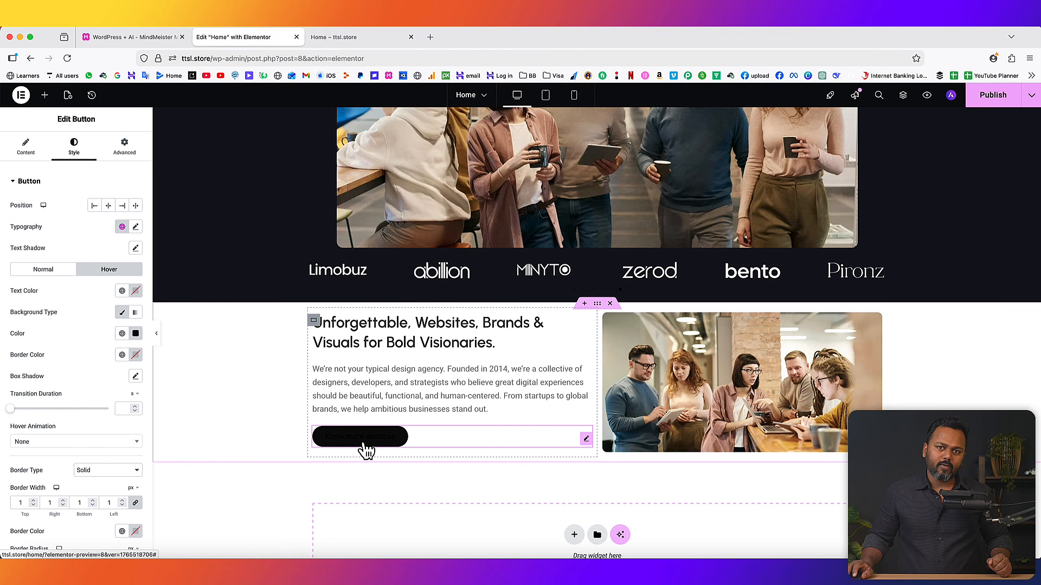
{"action": "left_click", "coordinate": [136, 291]}
{"action": "left_click", "coordinate": [51, 324]}
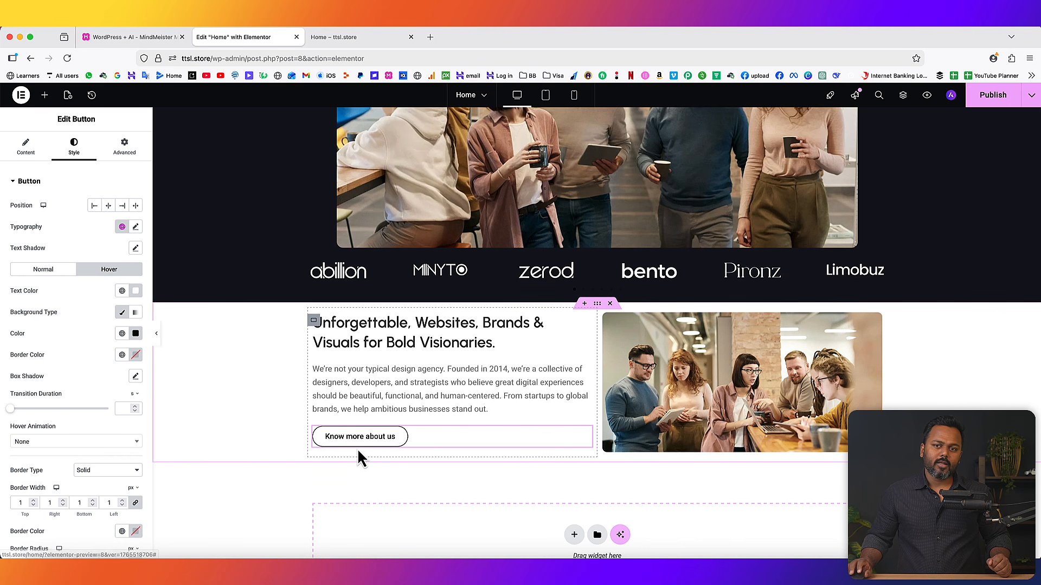
- Publish, then reload and scroll the live Home page to review the new about section
{"action": "left_click", "coordinate": [992, 95]}
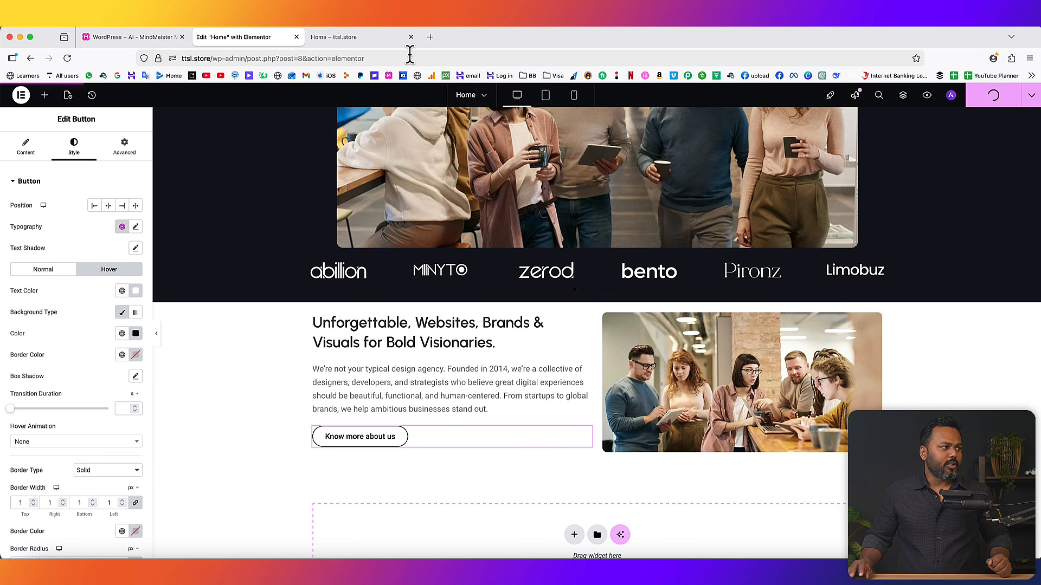
{"action": "left_click", "coordinate": [350, 38]}
{"action": "left_click", "coordinate": [68, 57]}
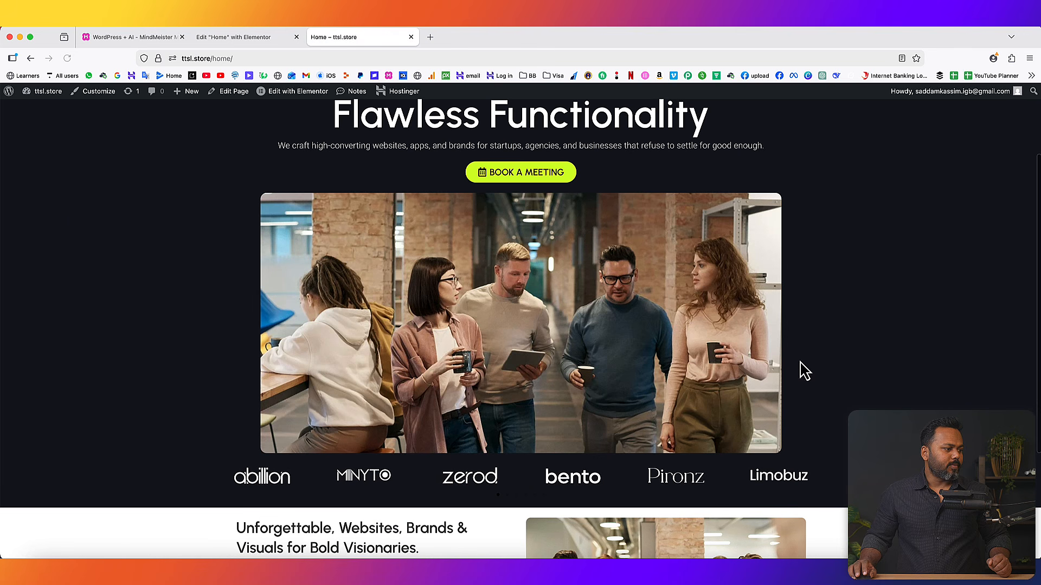
{"action": "scroll", "coordinate": [883, 372], "scroll_direction": "down", "scroll_amount": 3}
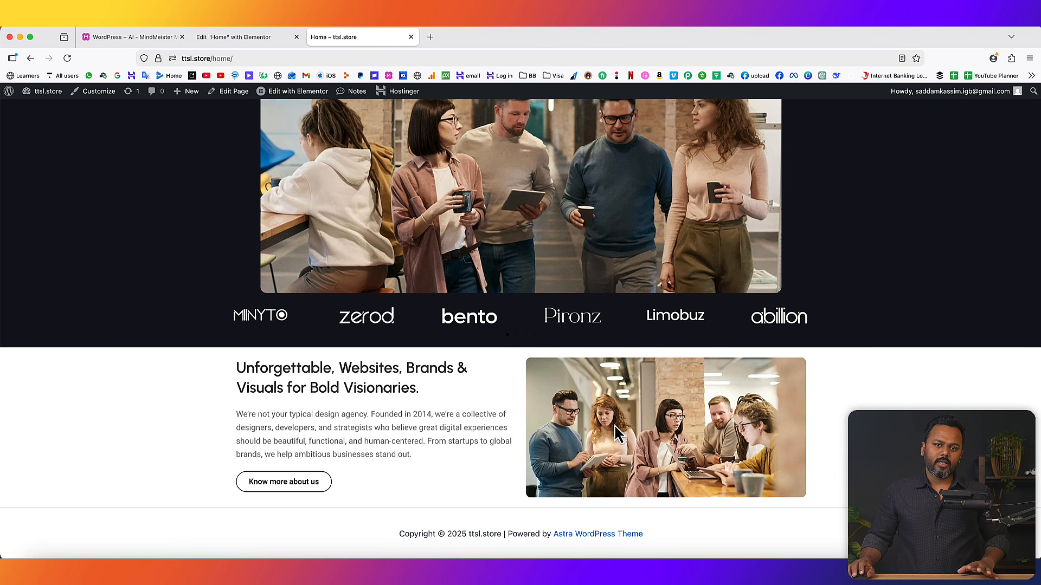
{"action": "scroll", "coordinate": [623, 420], "scroll_direction": "up", "scroll_amount": 10}
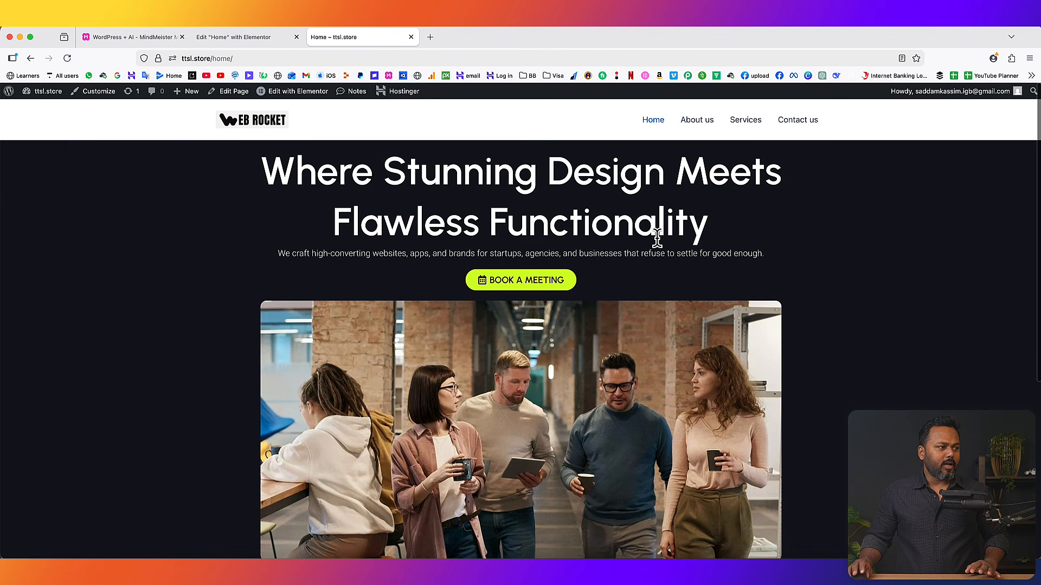
{"action": "scroll", "coordinate": [656, 241], "scroll_direction": "down", "scroll_amount": 10}
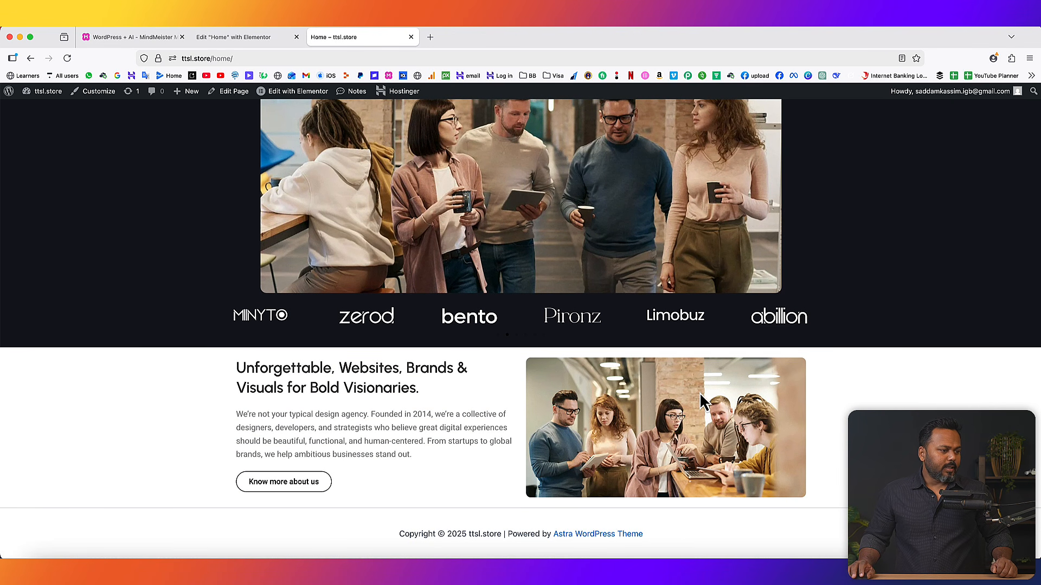
{"action": "left_click", "coordinate": [279, 38]}
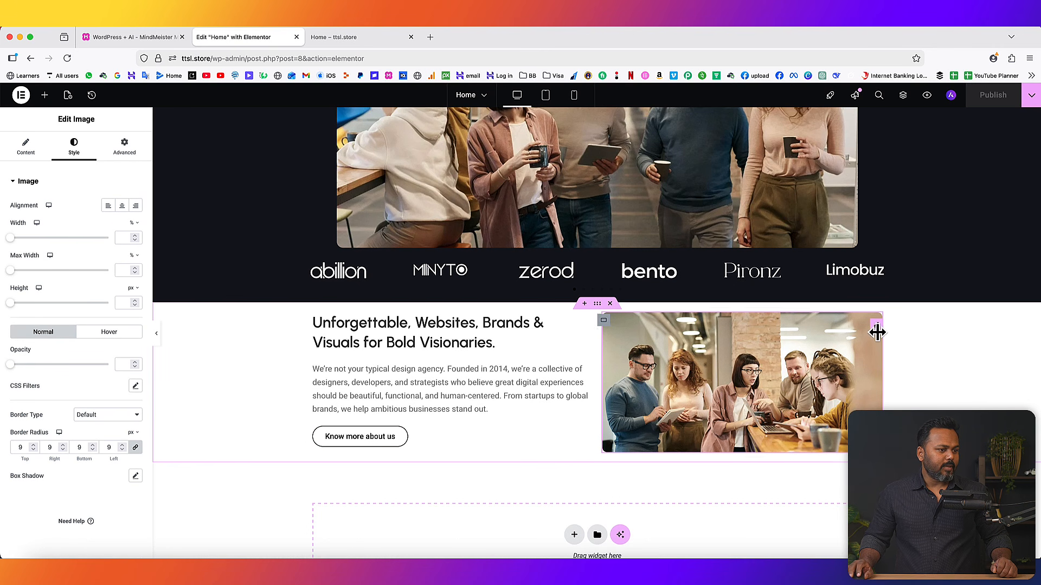
- Upload about.jpg and insert it as the about section's image
{"action": "left_click", "coordinate": [26, 151]}
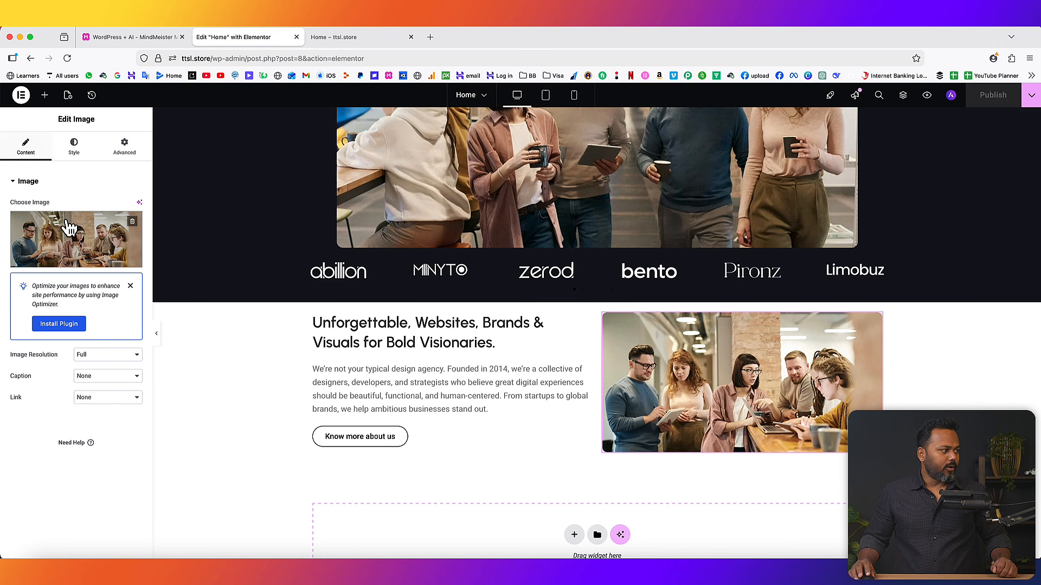
{"action": "left_click", "coordinate": [72, 262]}
{"action": "left_click", "coordinate": [142, 134]}
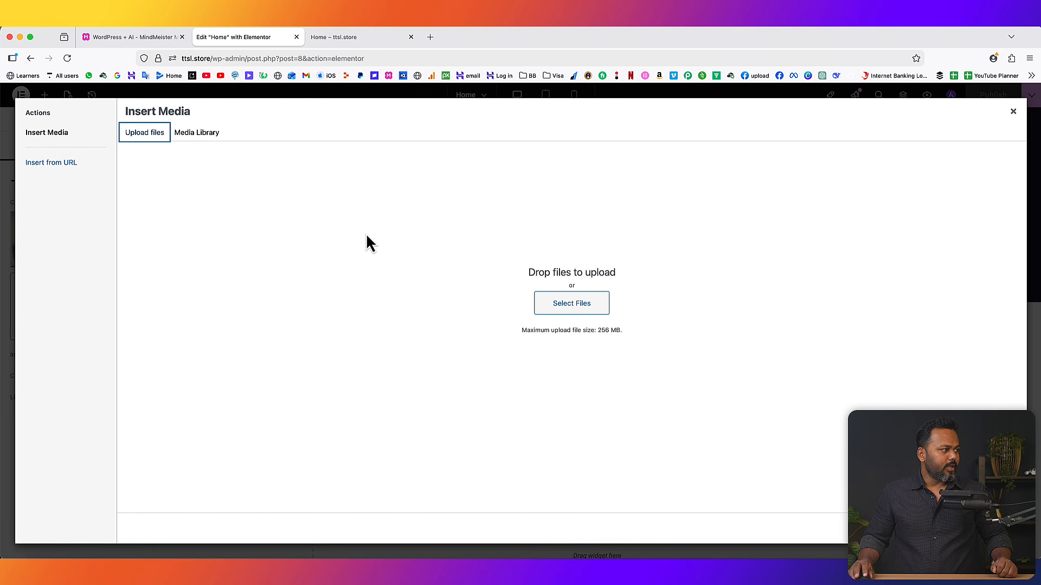
{"action": "left_click", "coordinate": [571, 305]}
{"action": "left_click", "coordinate": [195, 111]}
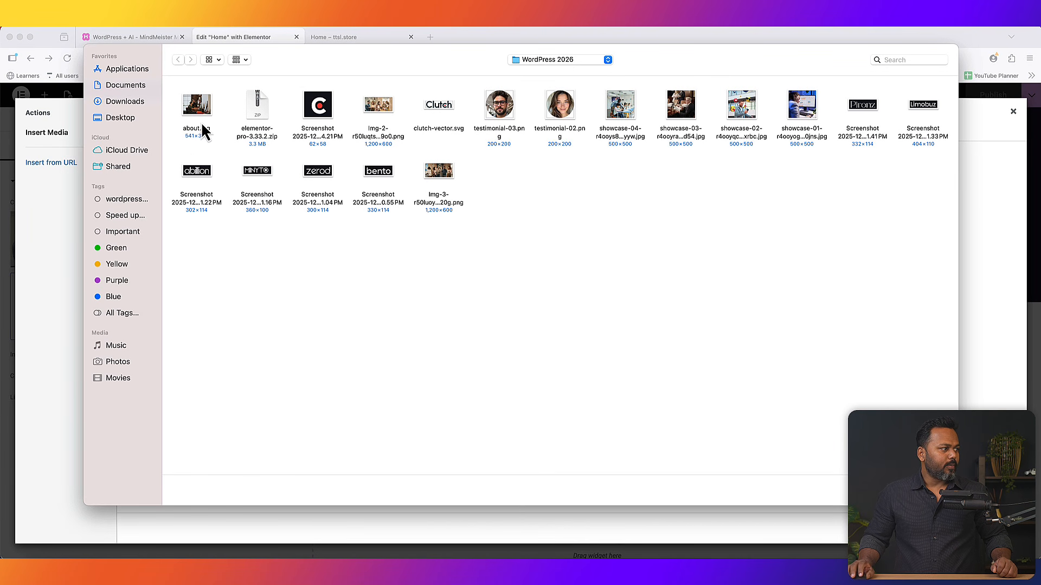
{"action": "double_click", "coordinate": [194, 109]}
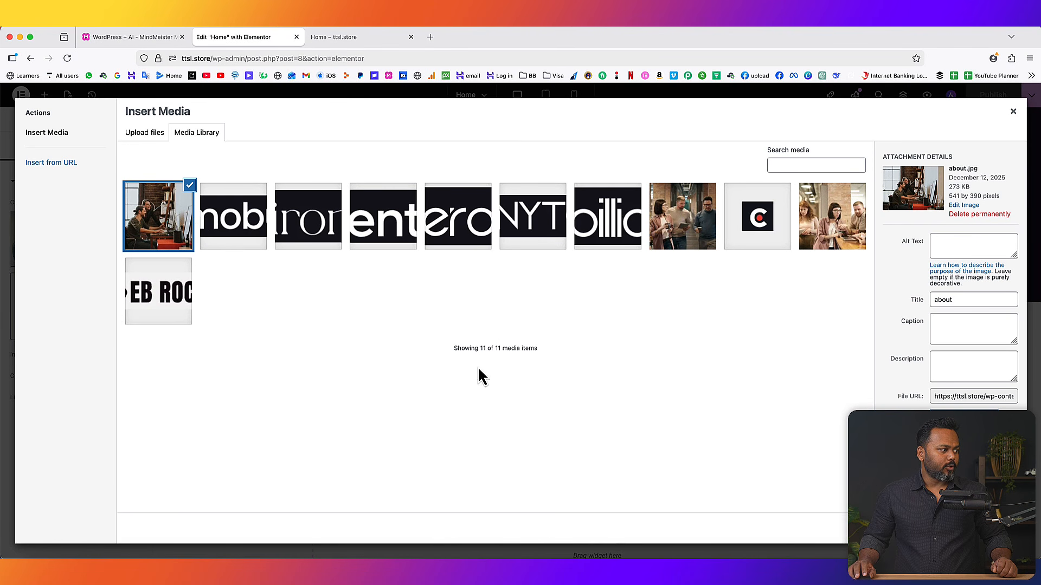
{"action": "left_click", "coordinate": [1000, 528]}
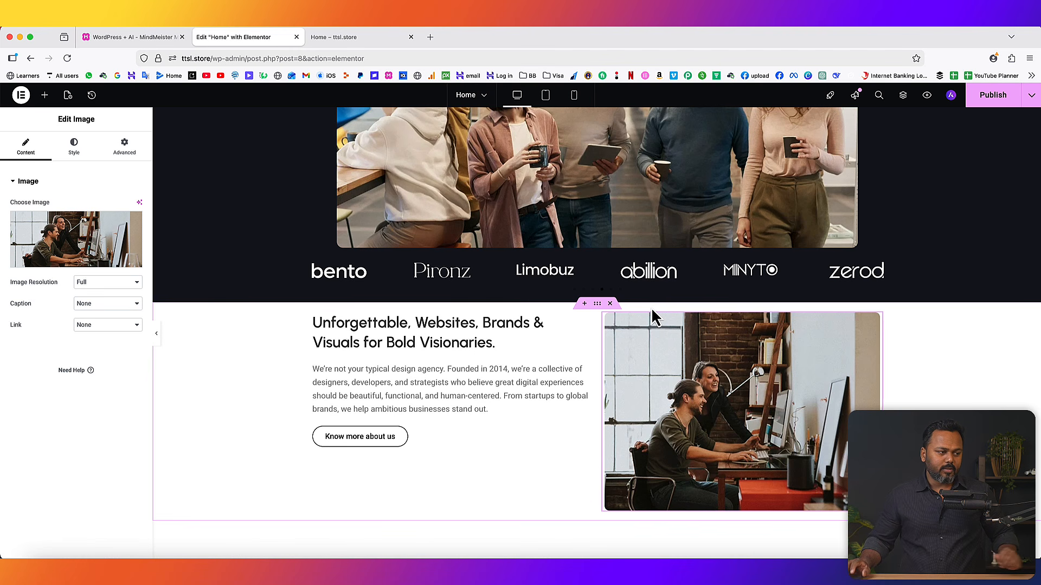
- Give the about section container a 55 px top margin and publish the Home page
{"action": "right_click", "coordinate": [598, 304]}
{"action": "left_click", "coordinate": [618, 293]}
{"action": "left_click", "coordinate": [124, 145]}
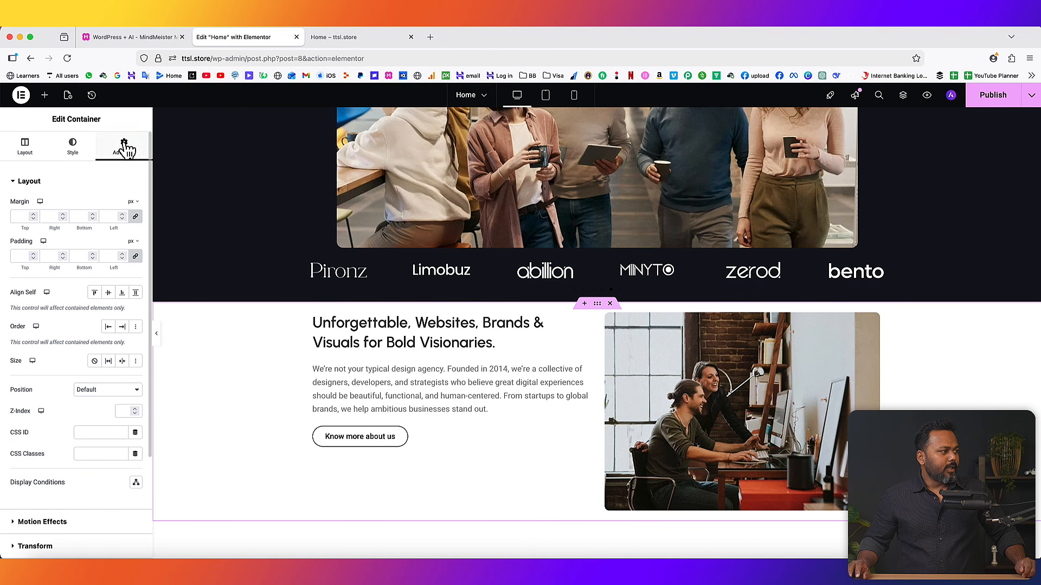
{"action": "left_click", "coordinate": [33, 216]}
{"action": "left_click_drag", "start_coordinate": [33, 216], "coordinate": [34, 215]}
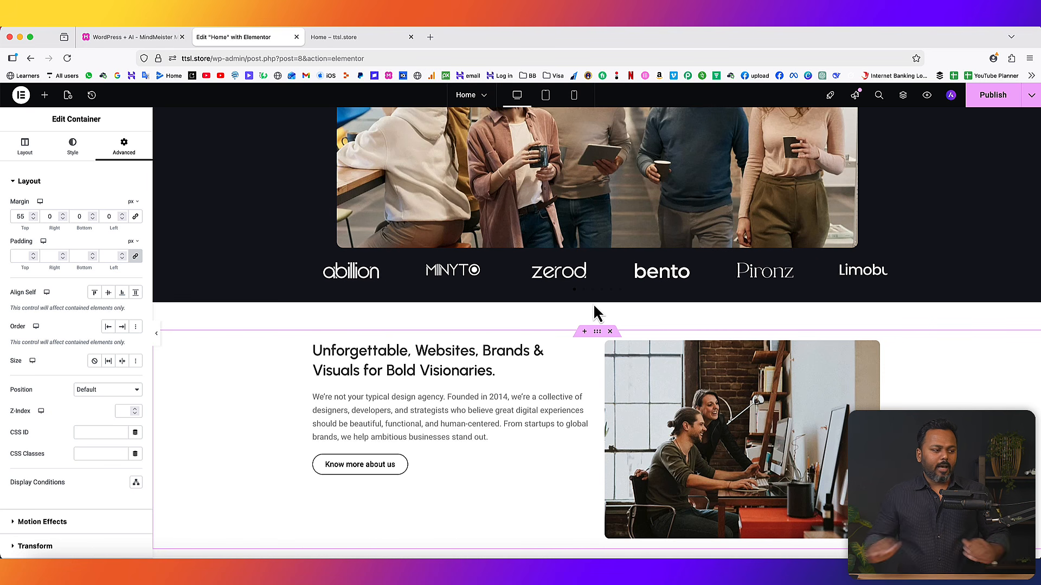
{"action": "scroll", "coordinate": [572, 395], "scroll_direction": "down", "scroll_amount": 2}
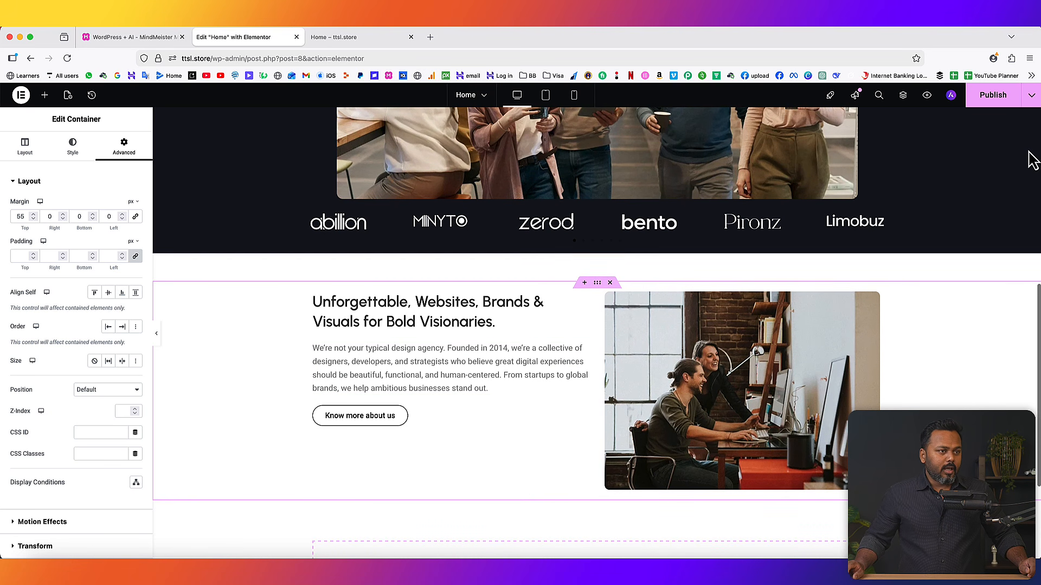
{"action": "left_click", "coordinate": [993, 95]}
- Reload the live Home page, look over the about section's headline and paragraph, then return to Elementor
{"action": "left_click", "coordinate": [334, 36]}
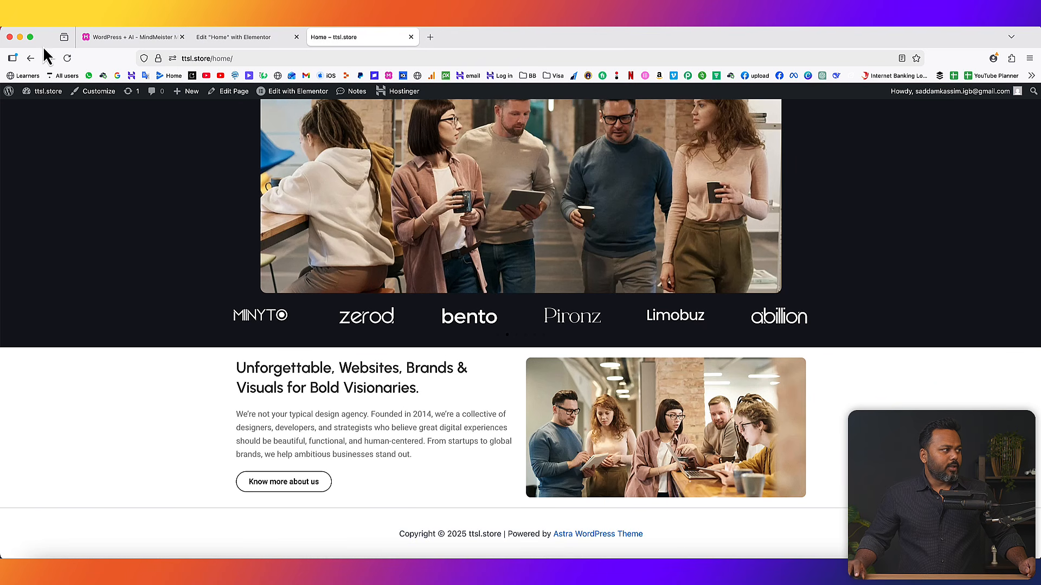
{"action": "left_click", "coordinate": [67, 58]}
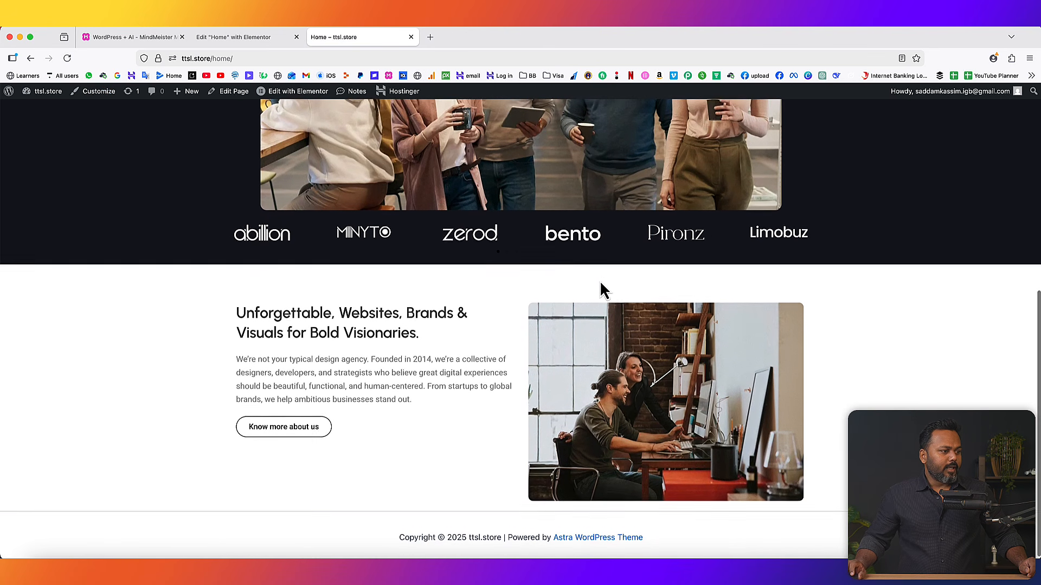
{"action": "scroll", "coordinate": [337, 379], "scroll_direction": "up", "scroll_amount": 1}
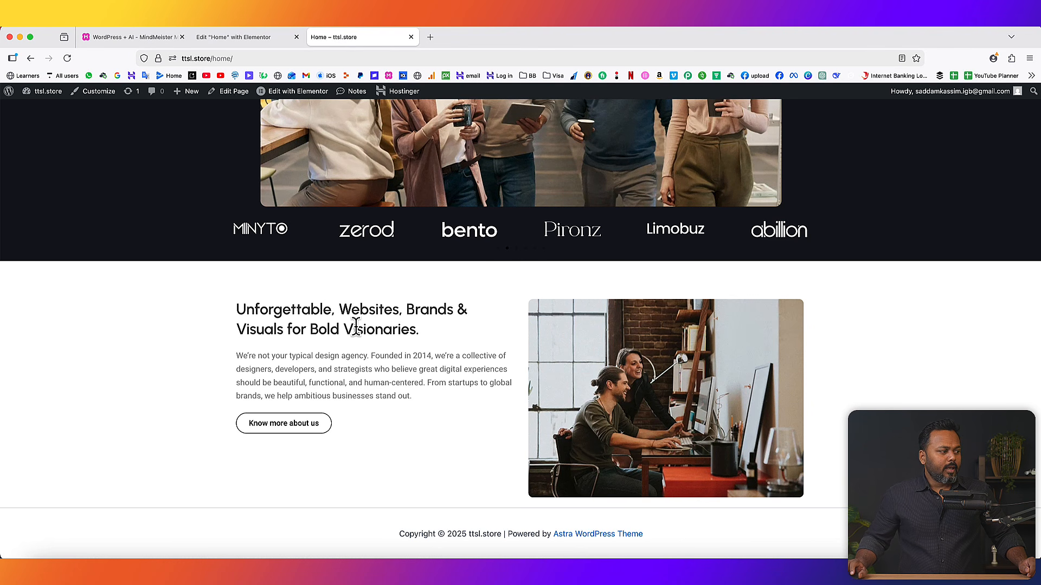
{"action": "left_click_drag", "start_coordinate": [245, 309], "coordinate": [420, 331]}
{"action": "left_click_drag", "start_coordinate": [257, 355], "coordinate": [353, 382]}
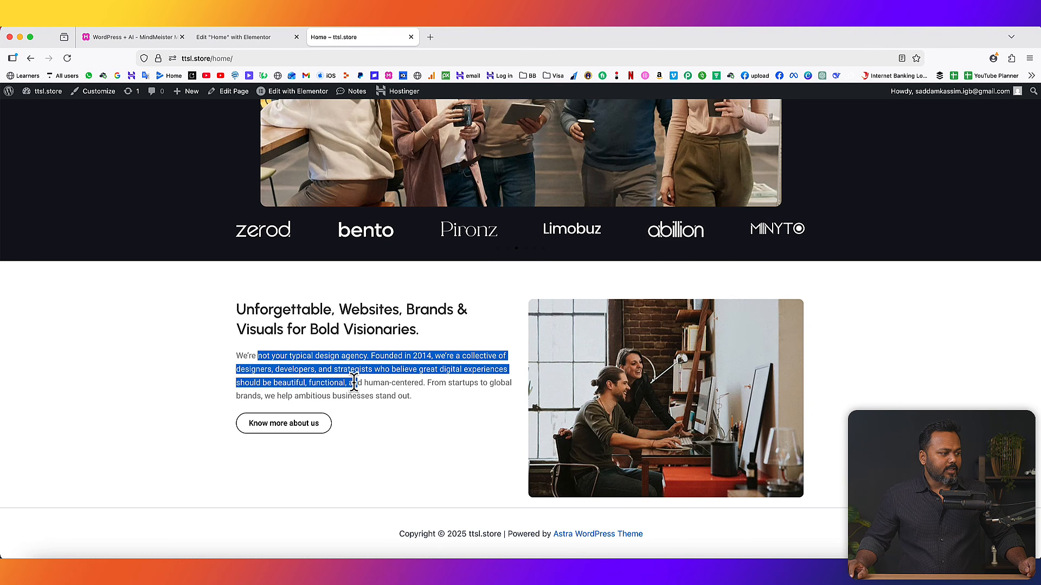
{"action": "left_click", "coordinate": [439, 401]}
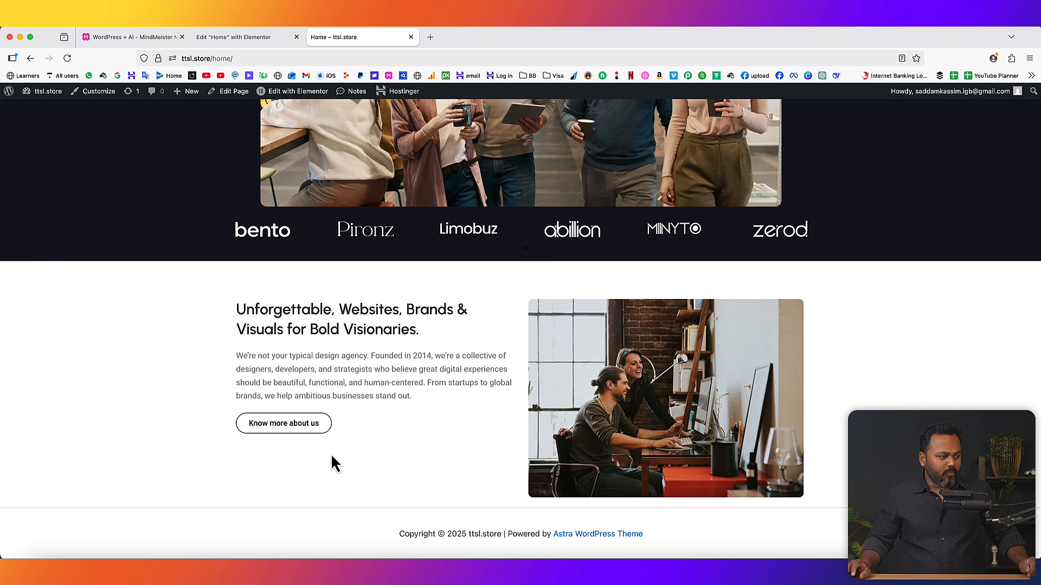
{"action": "left_click", "coordinate": [231, 37]}
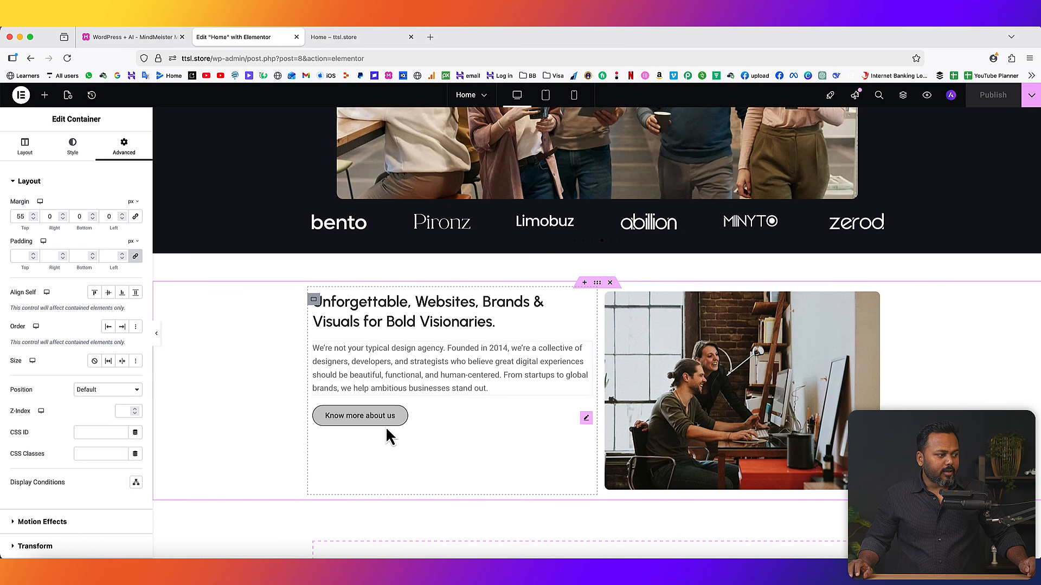
- Set Justify Content to Center on the about text column so its content sits vertically centred
{"action": "left_click", "coordinate": [314, 300]}
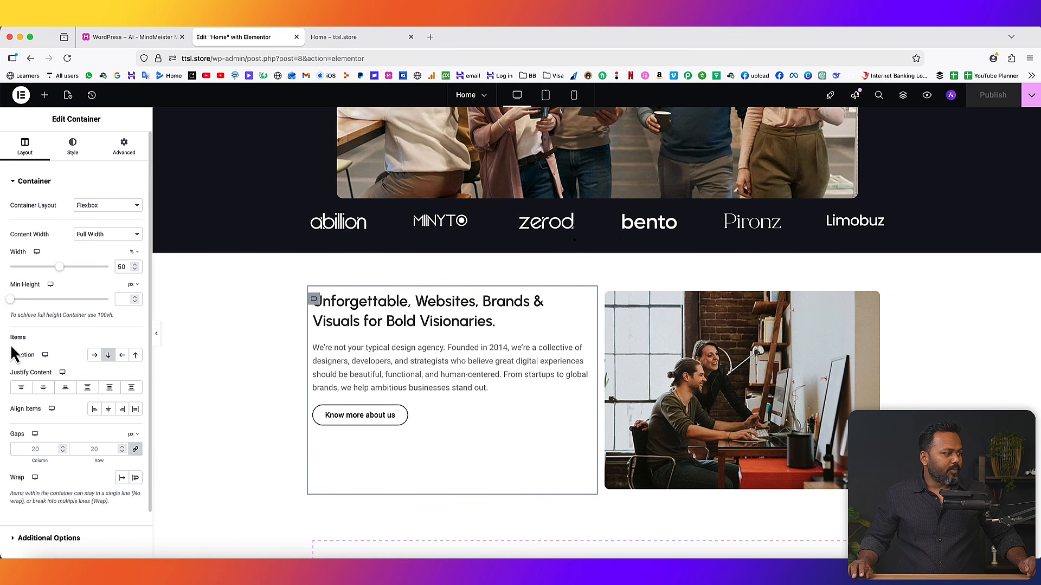
{"action": "left_click", "coordinate": [43, 388]}
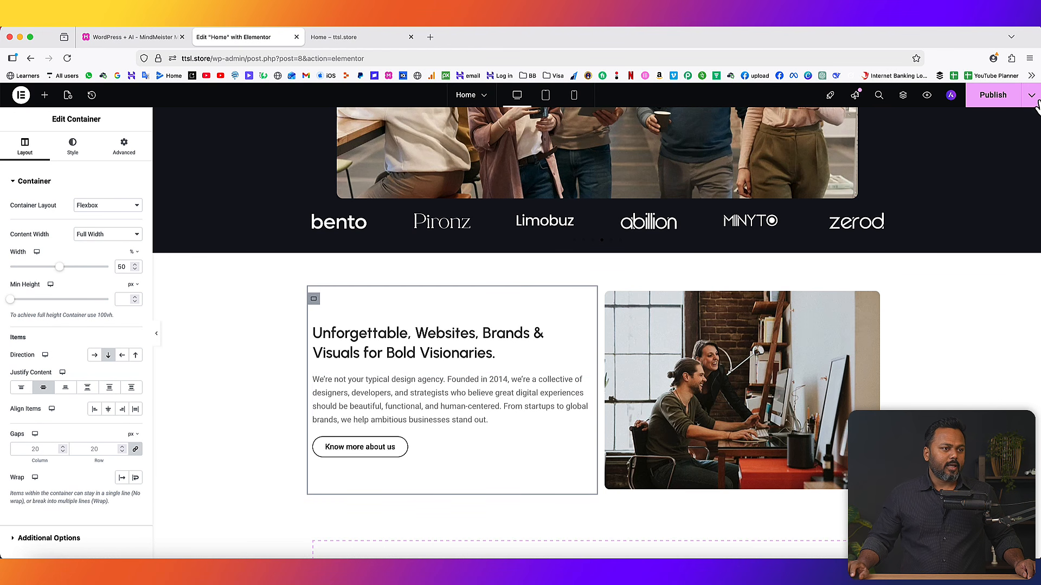
- Reload the live Home page to check the centred about text, then view the WordPress + AI mind map
{"action": "left_click", "coordinate": [356, 37]}
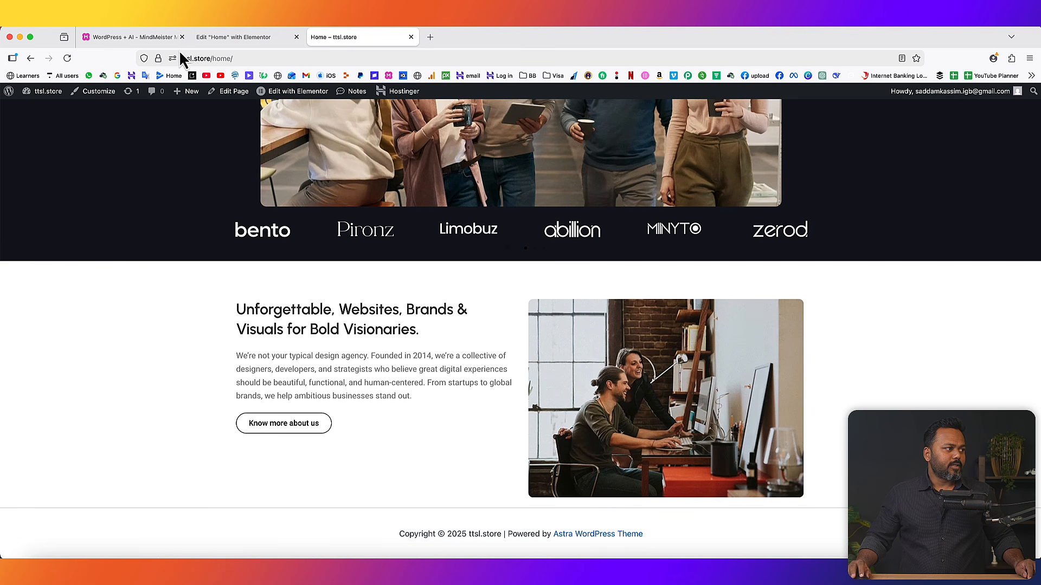
{"action": "left_click", "coordinate": [70, 59]}
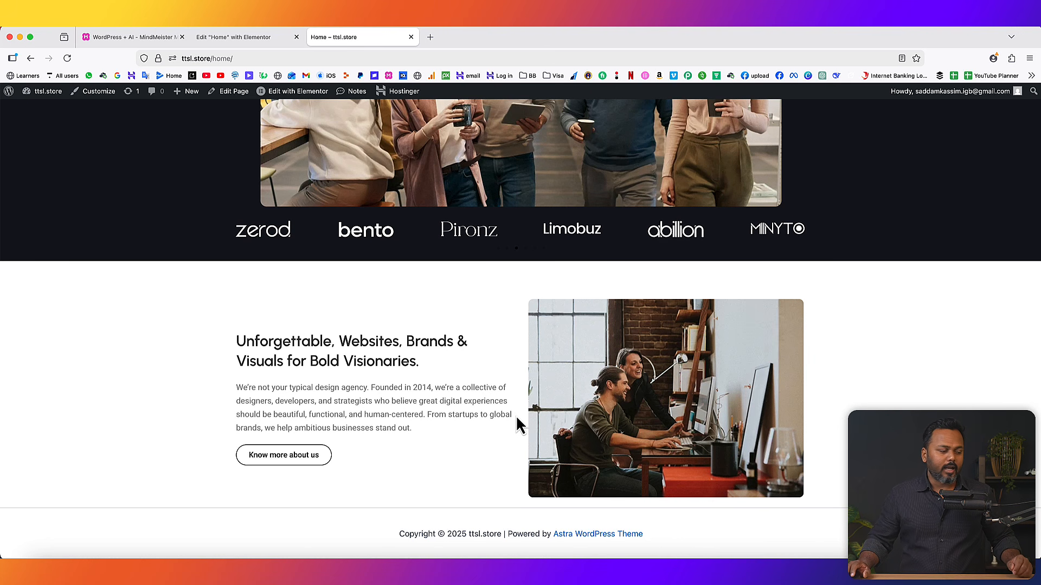
{"action": "left_click", "coordinate": [122, 38]}
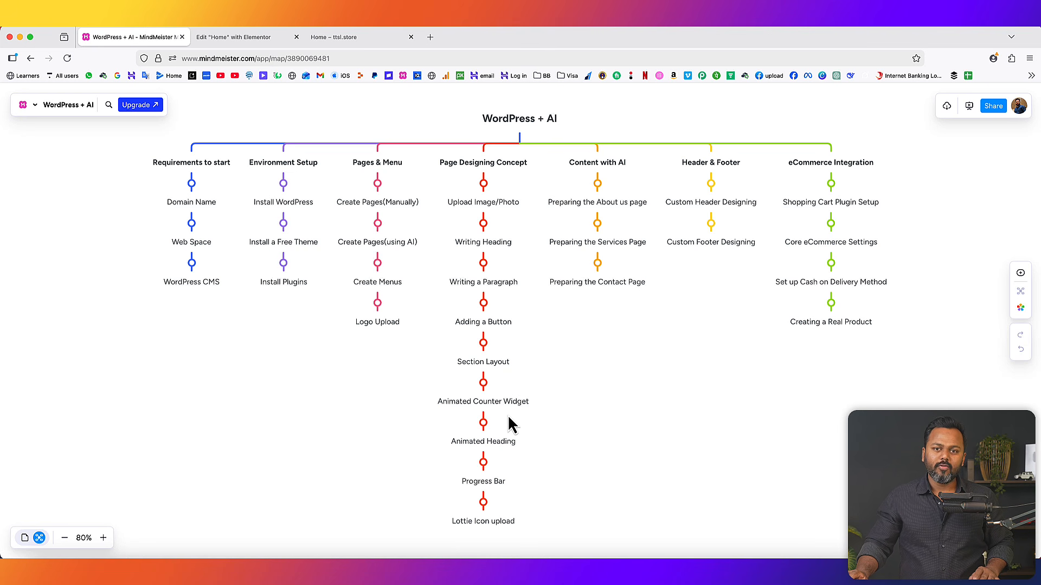
- Add a single-column flexbox section at the page bottom and nest a Container inside it
{"action": "left_click", "coordinate": [233, 38]}
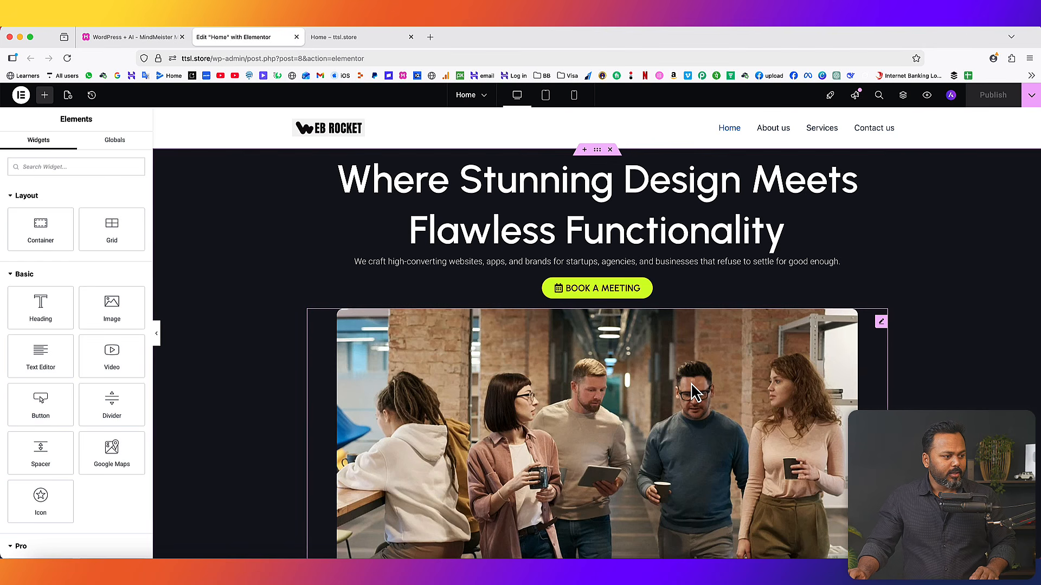
{"action": "scroll", "coordinate": [688, 390], "scroll_direction": "down", "scroll_amount": 15}
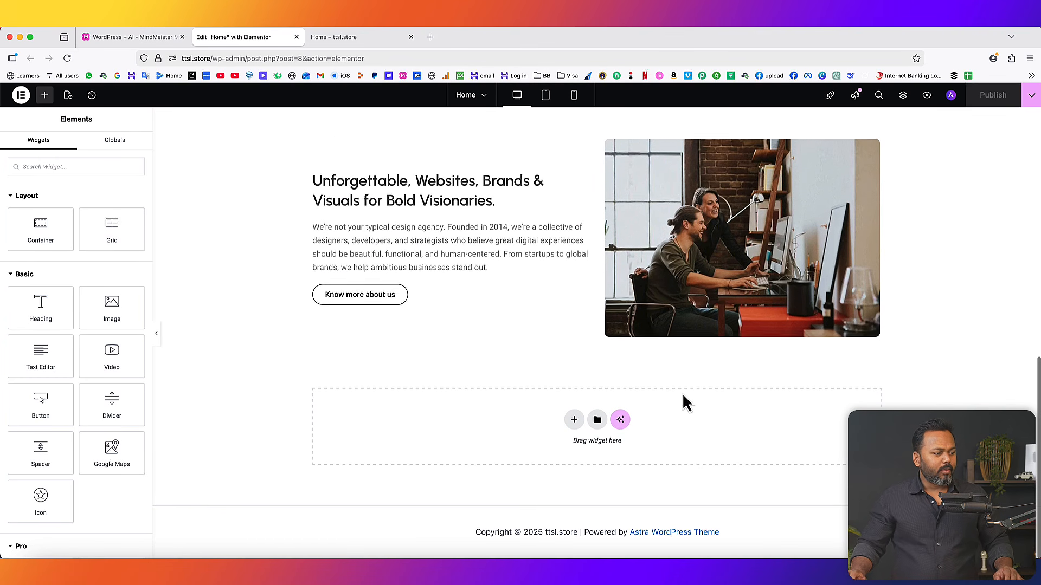
{"action": "left_click", "coordinate": [574, 422]}
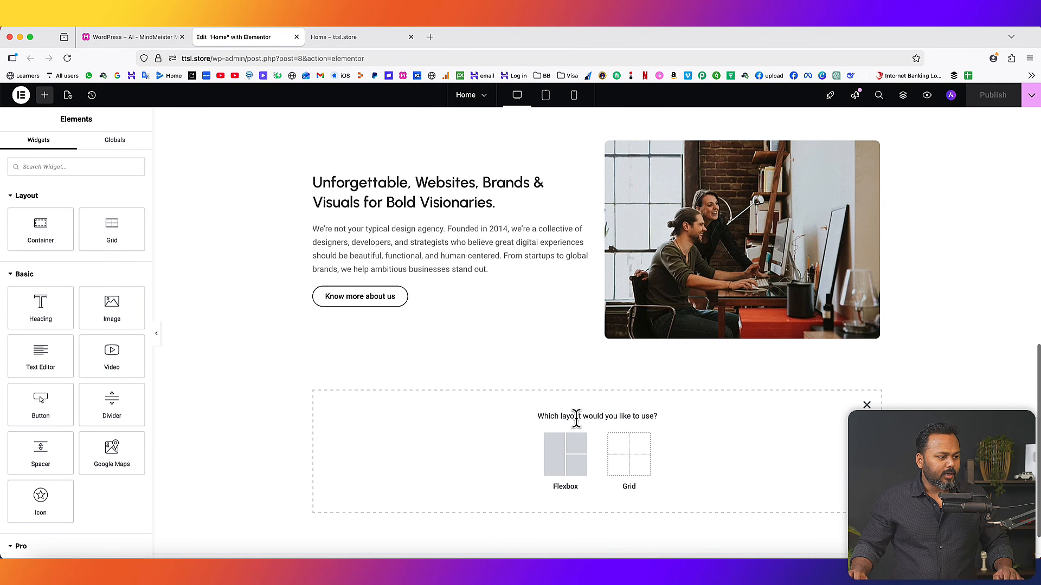
{"action": "left_click", "coordinate": [566, 460]}
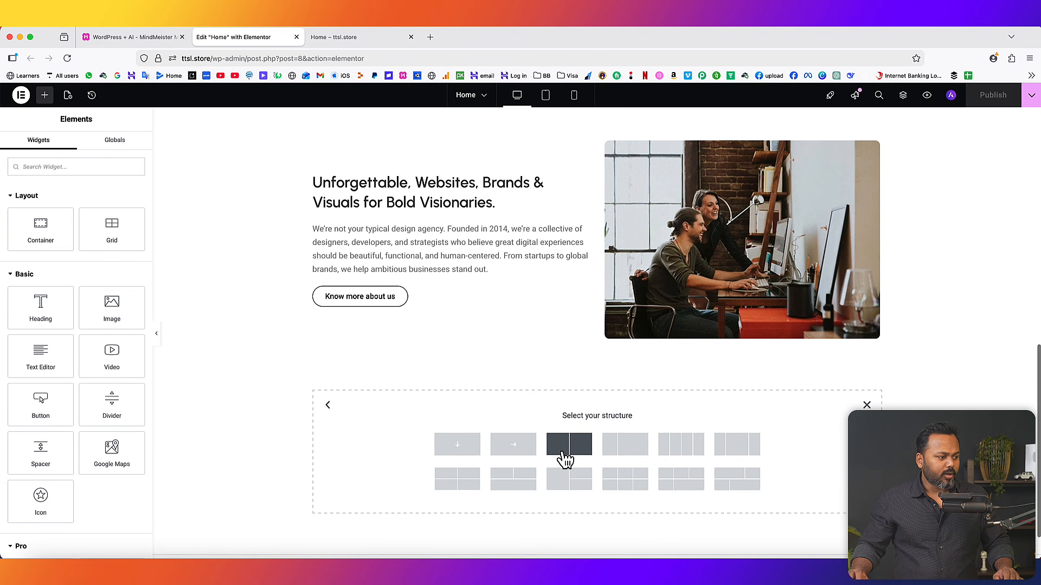
{"action": "left_click", "coordinate": [456, 445]}
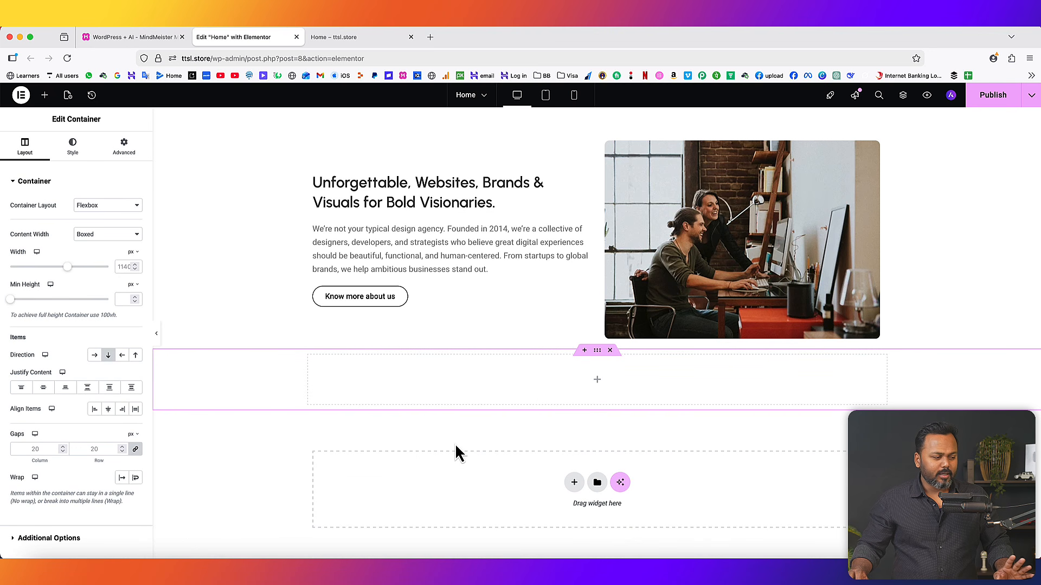
{"action": "left_click", "coordinate": [598, 381]}
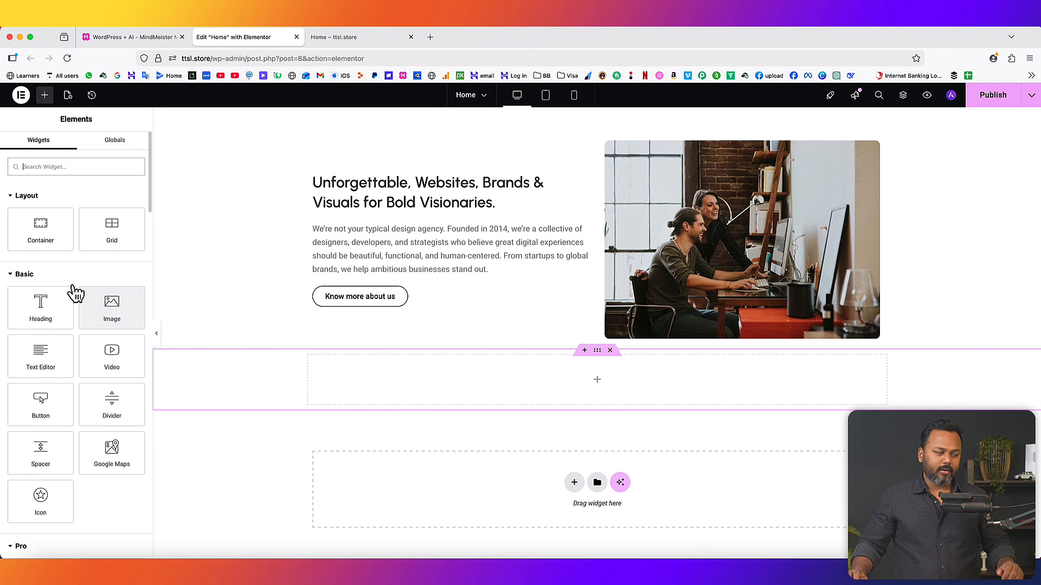
{"action": "left_click_drag", "start_coordinate": [29, 227], "coordinate": [339, 379]}
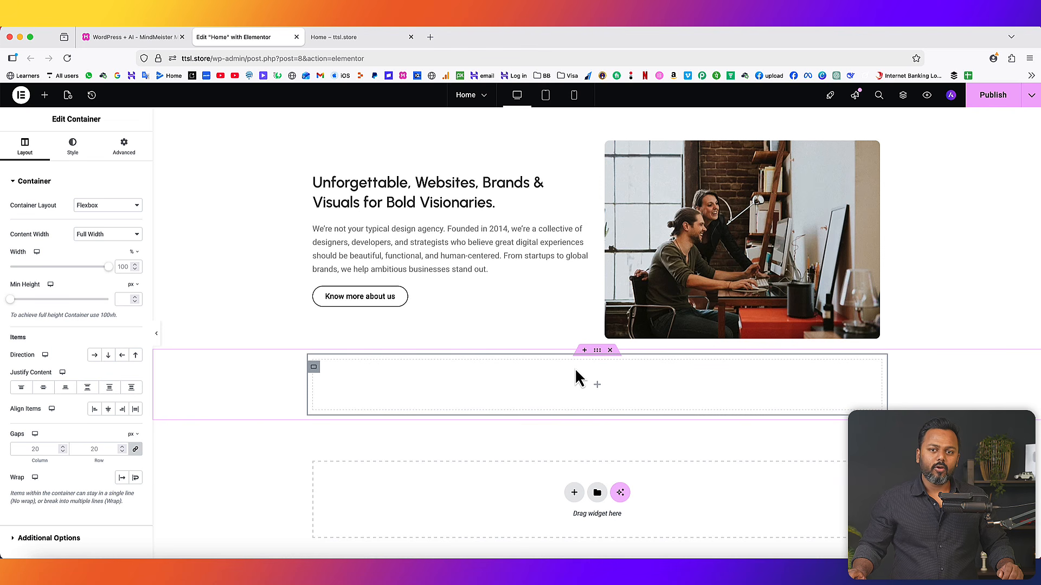
- Duplicate the inner container twice so three stack inside the new section, then edit the parent
{"action": "right_click", "coordinate": [315, 369]}
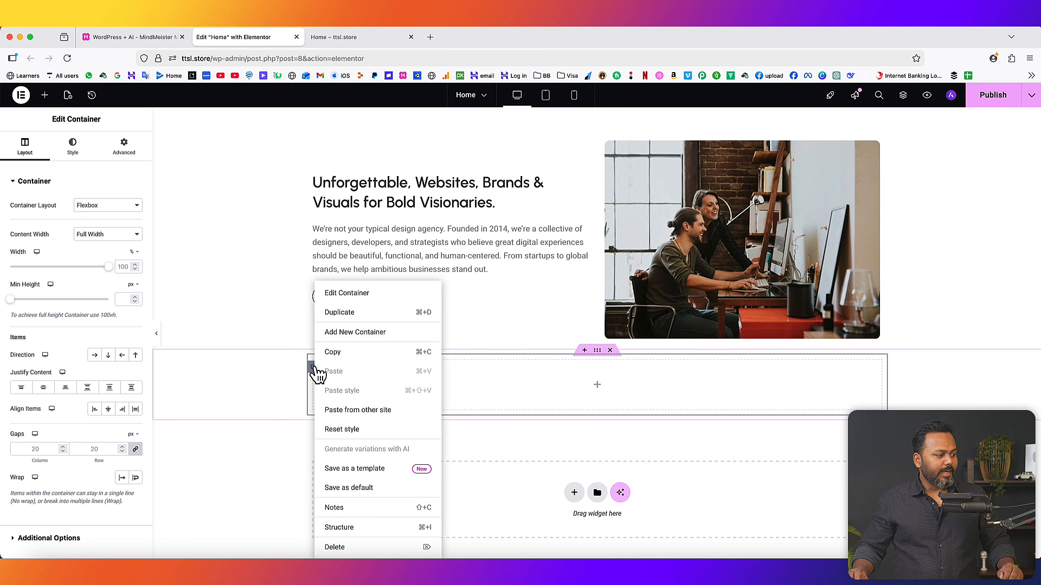
{"action": "left_click", "coordinate": [352, 332]}
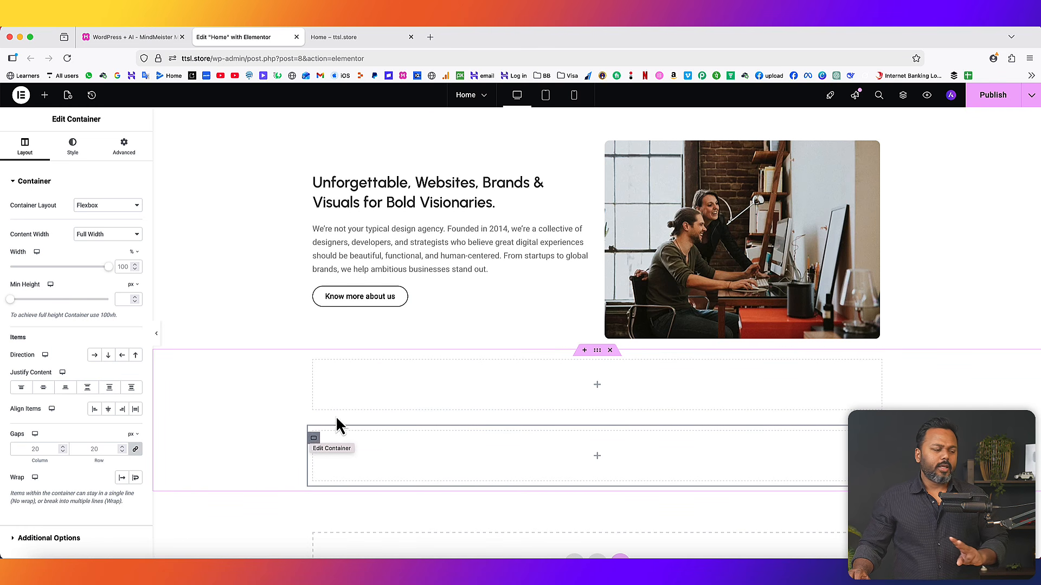
{"action": "scroll", "coordinate": [189, 248], "scroll_direction": "down", "scroll_amount": 1}
{"action": "scroll", "coordinate": [191, 248], "scroll_direction": "down", "scroll_amount": 1}
{"action": "left_click", "coordinate": [45, 95]}
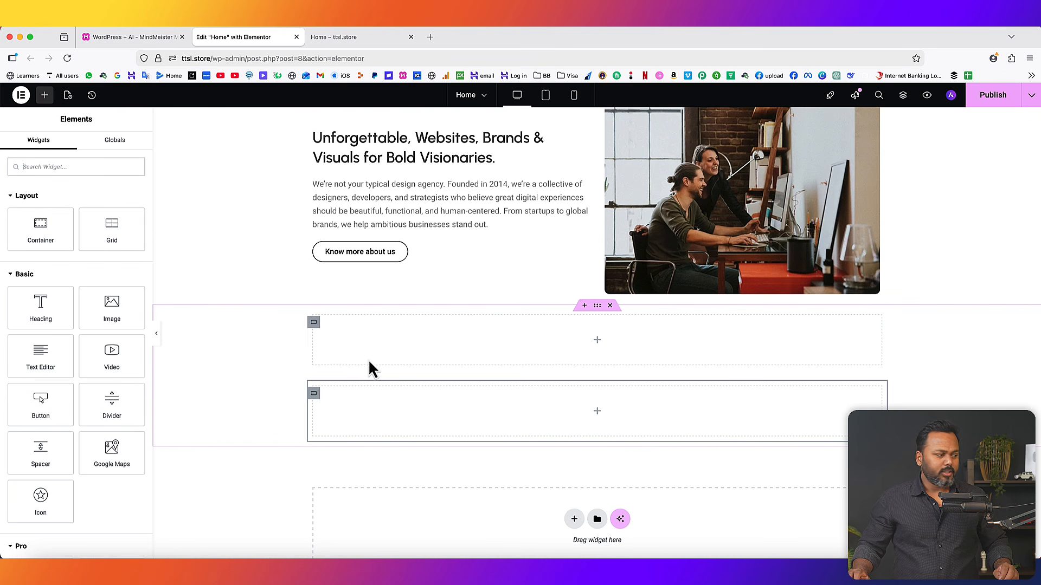
{"action": "right_click", "coordinate": [316, 327]}
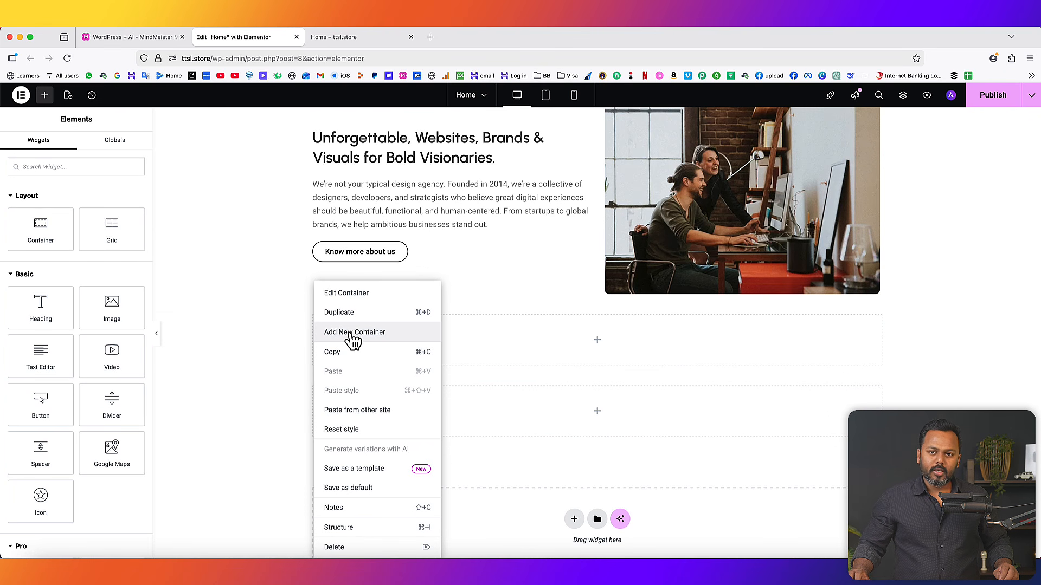
{"action": "left_click", "coordinate": [564, 378]}
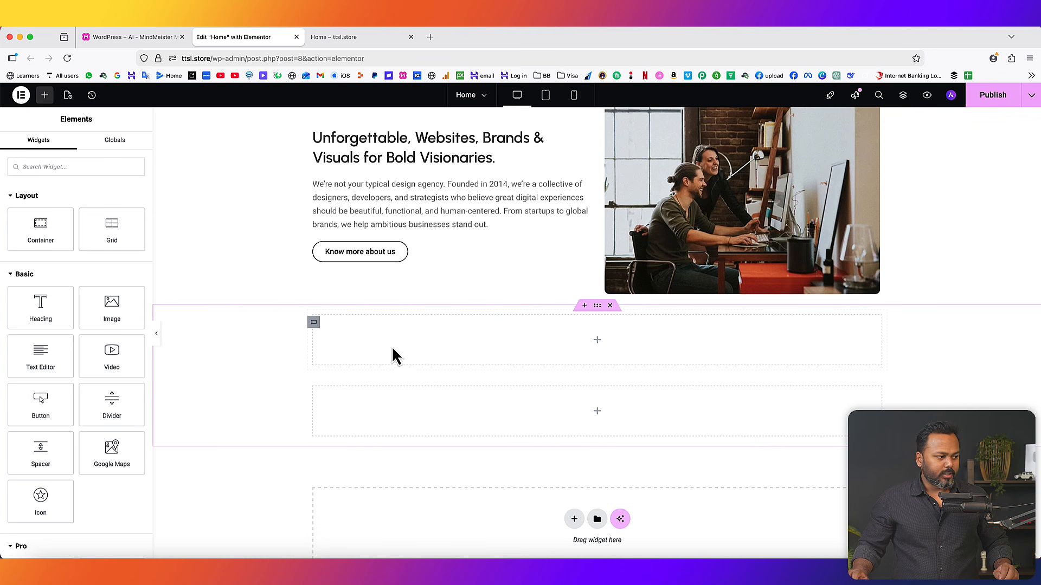
{"action": "right_click", "coordinate": [322, 330]}
{"action": "left_click", "coordinate": [346, 333]}
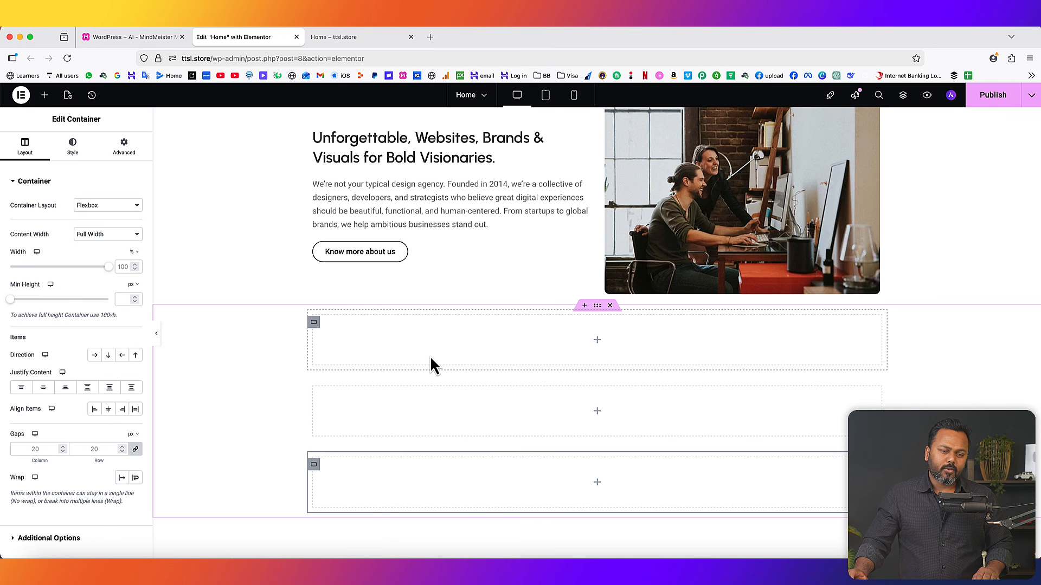
{"action": "right_click", "coordinate": [600, 314]}
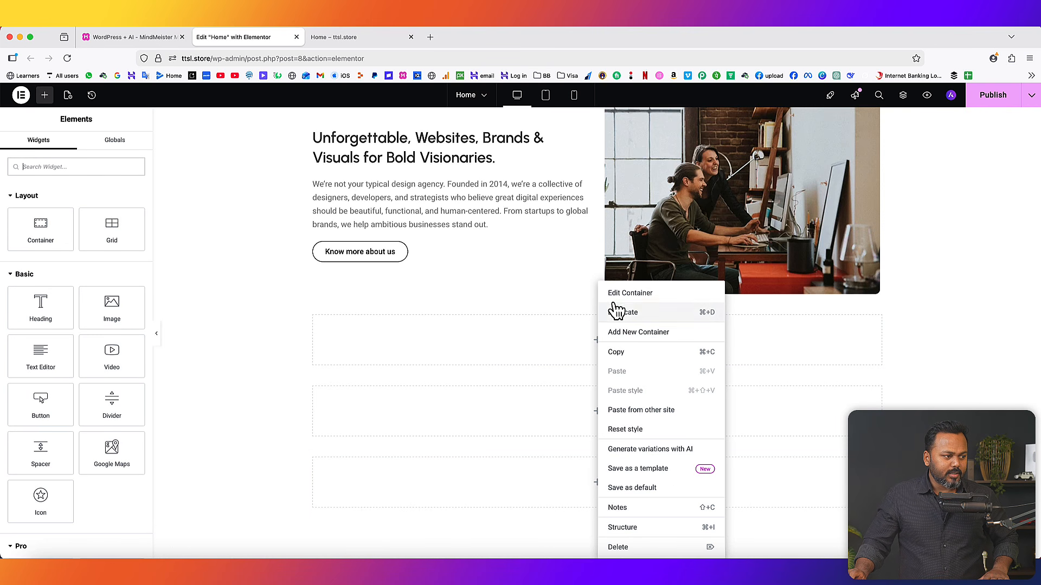
{"action": "left_click", "coordinate": [616, 296]}
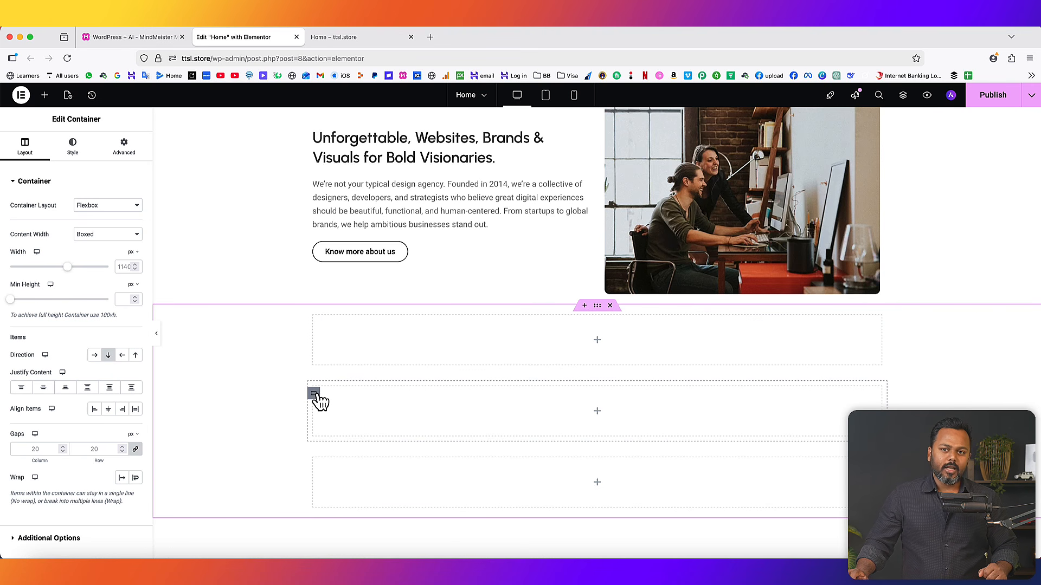
- Set the outer container's Direction to Row – horizontal so the three containers sit side by side
{"action": "left_click", "coordinate": [95, 355]}
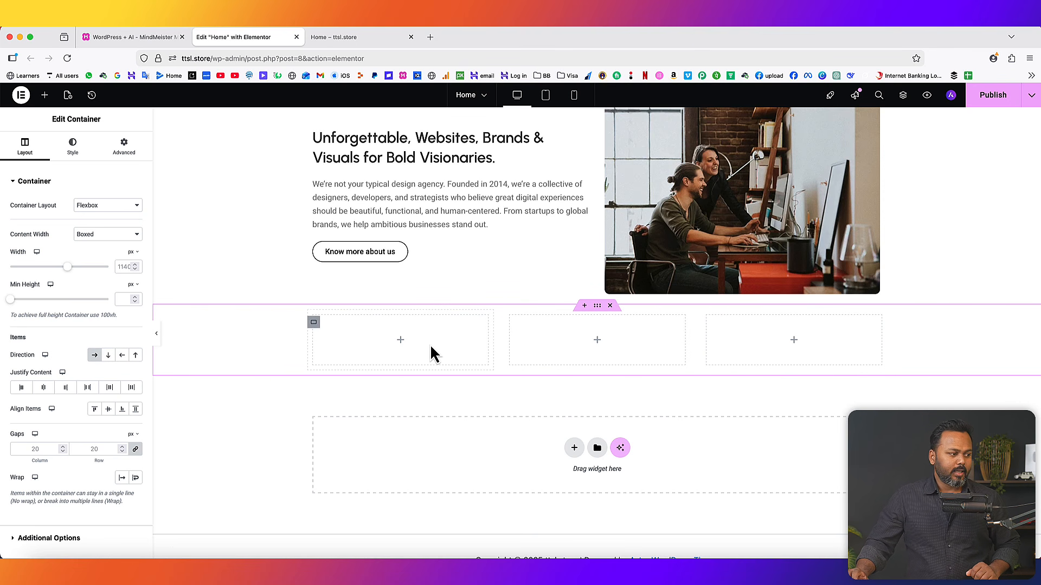
{"action": "left_click", "coordinate": [400, 340]}
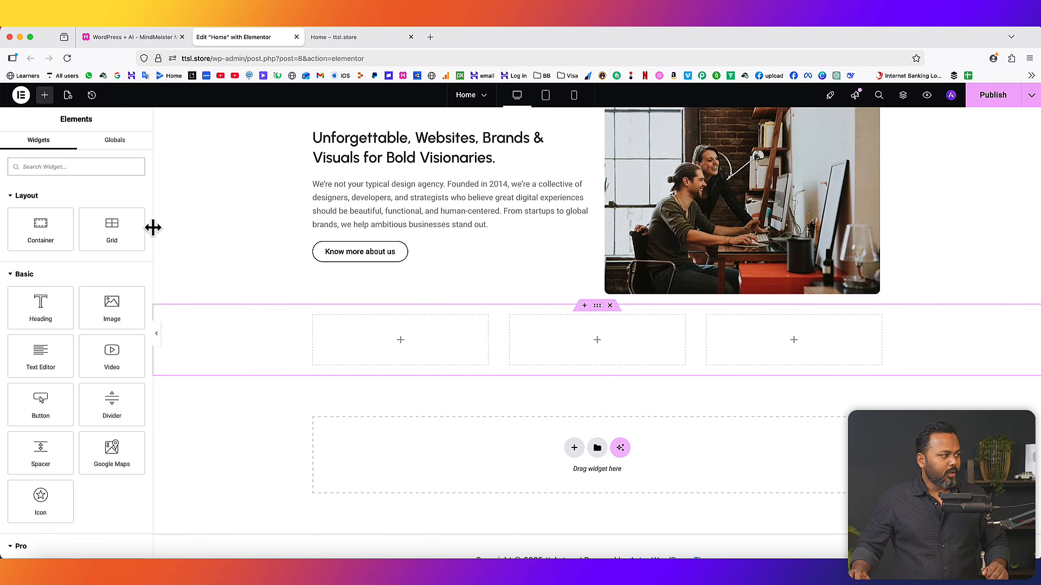
- Drop a Counter widget into the left column and set its Starting Number to 20
{"action": "left_click", "coordinate": [55, 167]}
{"action": "type", "text": "c"}
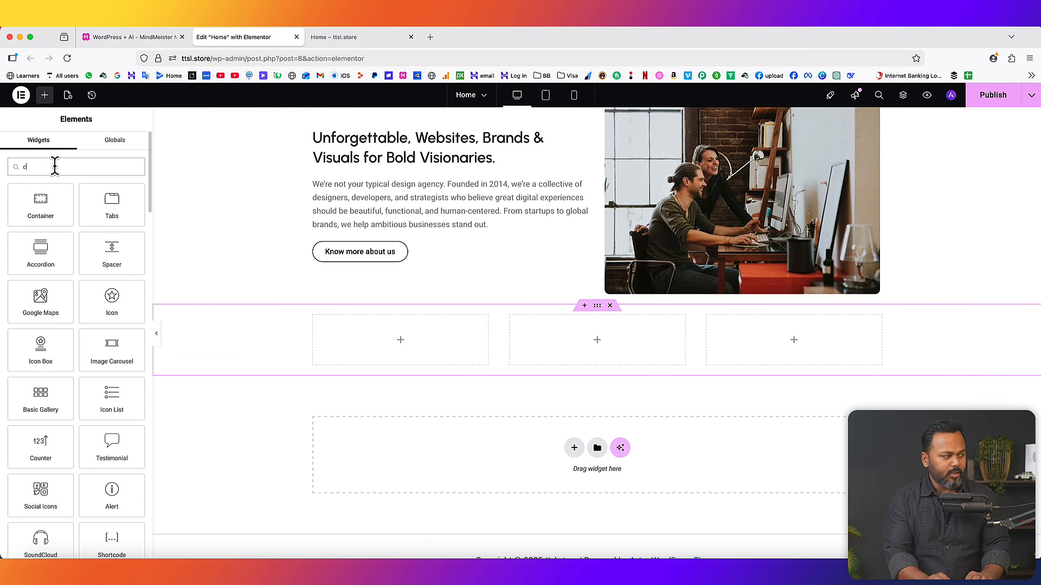
{"action": "type", "text": "ounter"}
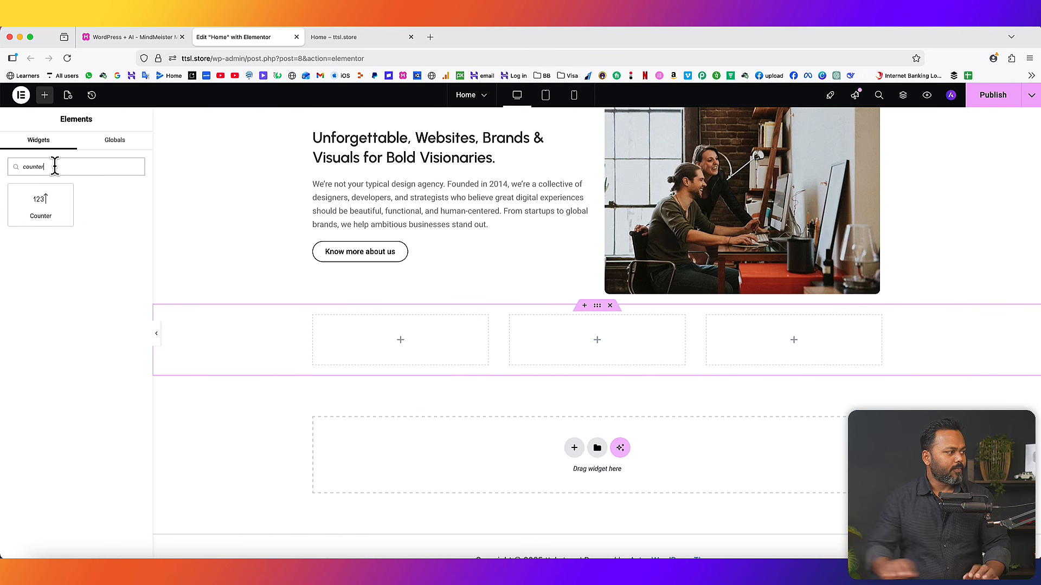
{"action": "left_click_drag", "start_coordinate": [30, 200], "coordinate": [350, 343]}
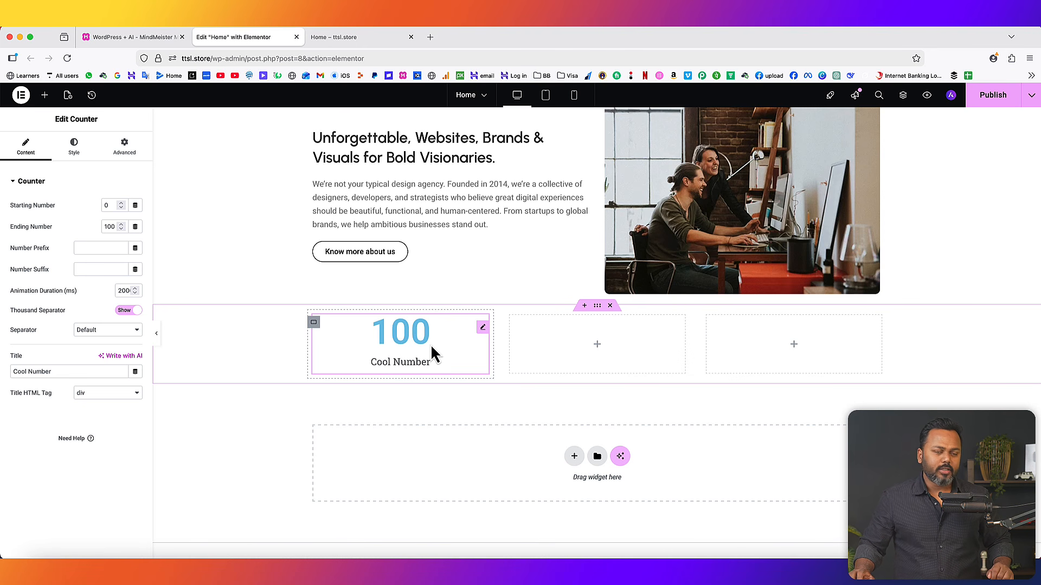
{"action": "left_click_drag", "start_coordinate": [80, 119], "coordinate": [99, 119]}
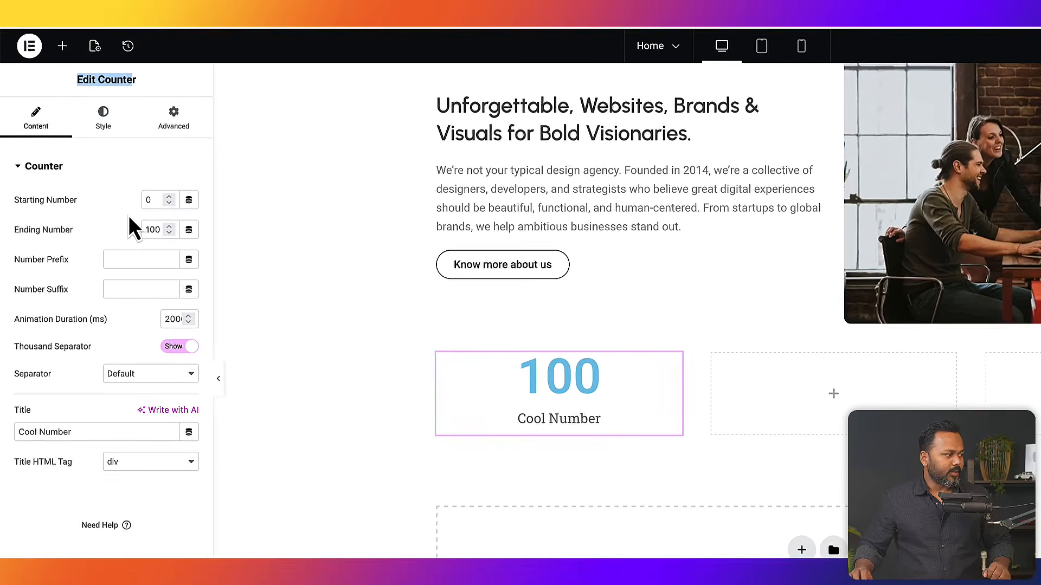
{"action": "left_click_drag", "start_coordinate": [150, 200], "coordinate": [134, 200]}
{"action": "type", "text": "20"}
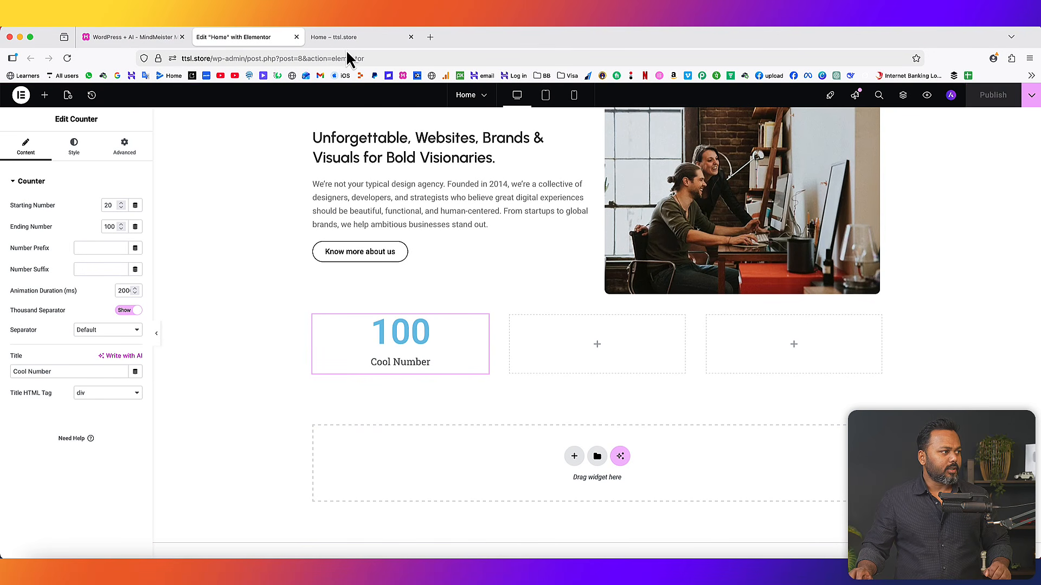
- Reload the live Home page to look at the new counter
{"action": "left_click", "coordinate": [336, 36]}
{"action": "left_click", "coordinate": [67, 58]}
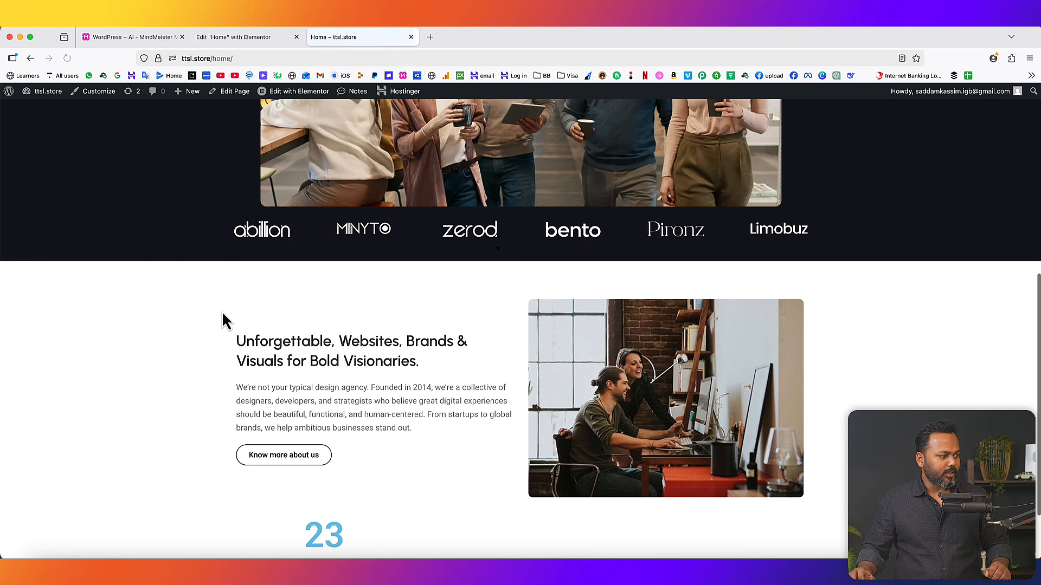
{"action": "scroll", "coordinate": [222, 321], "scroll_direction": "down", "scroll_amount": 3}
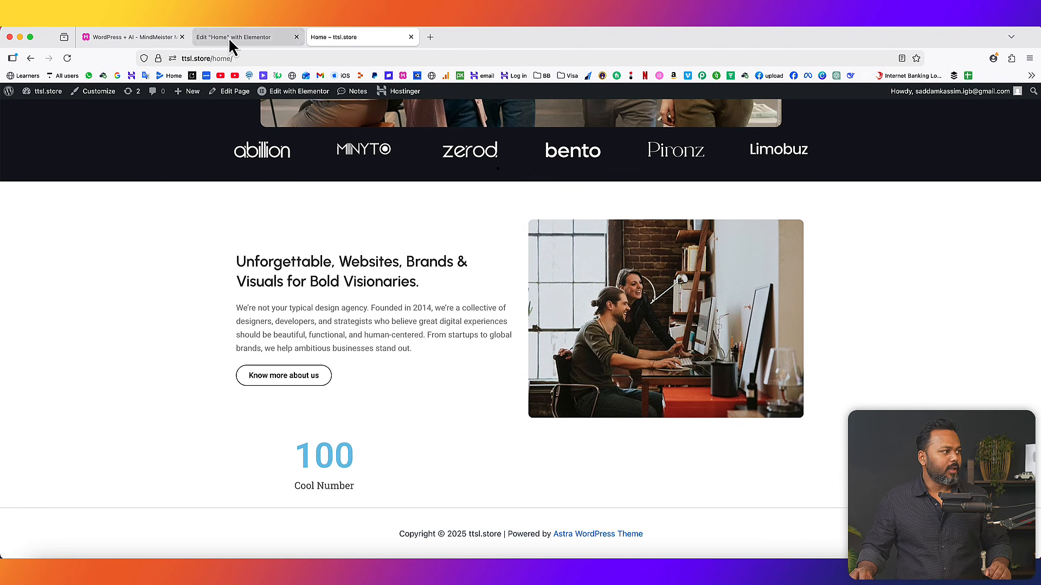
{"action": "left_click", "coordinate": [231, 39]}
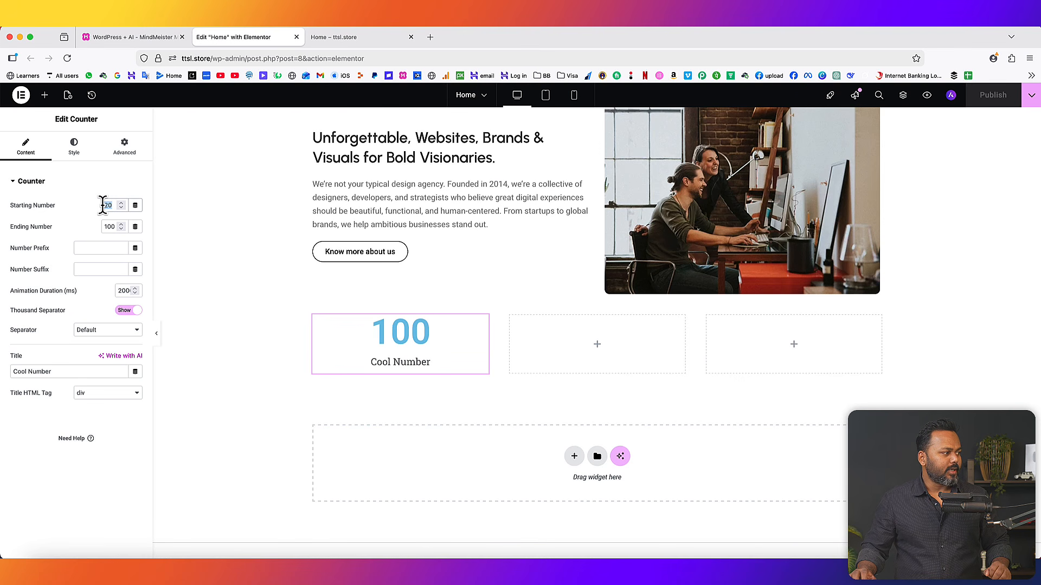
- Change the counter's Starting Number to 30, publish, and replay the count on the live page
{"action": "type", "text": "30"}
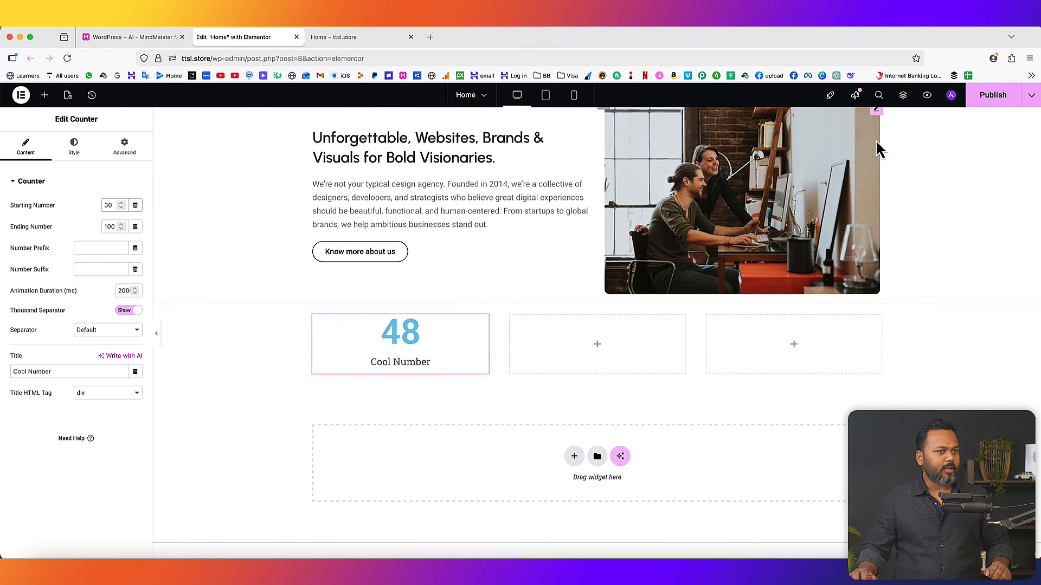
{"action": "left_click", "coordinate": [992, 96]}
{"action": "left_click", "coordinate": [350, 40]}
{"action": "left_click", "coordinate": [65, 59]}
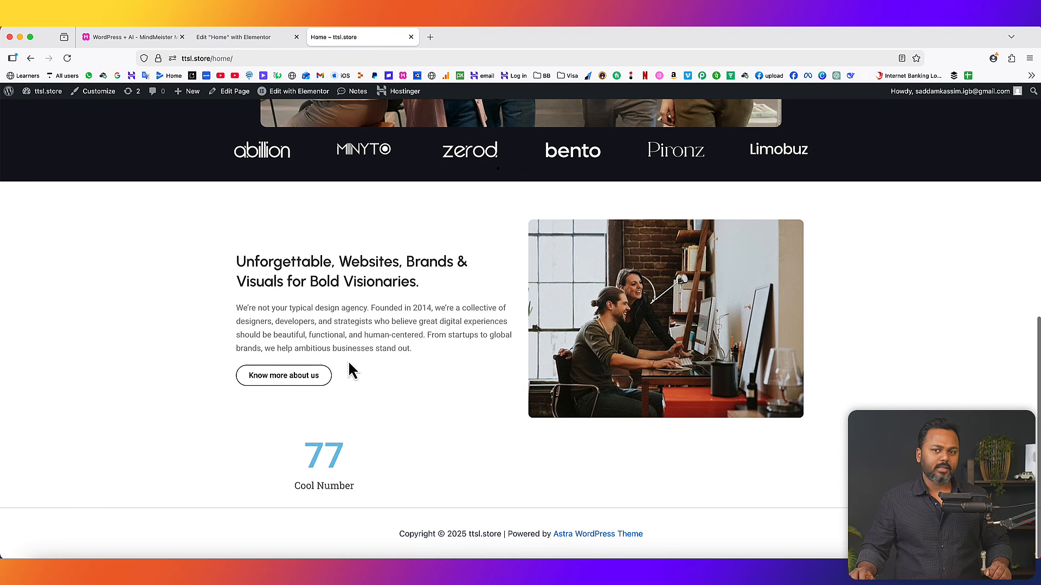
{"action": "left_click", "coordinate": [246, 38]}
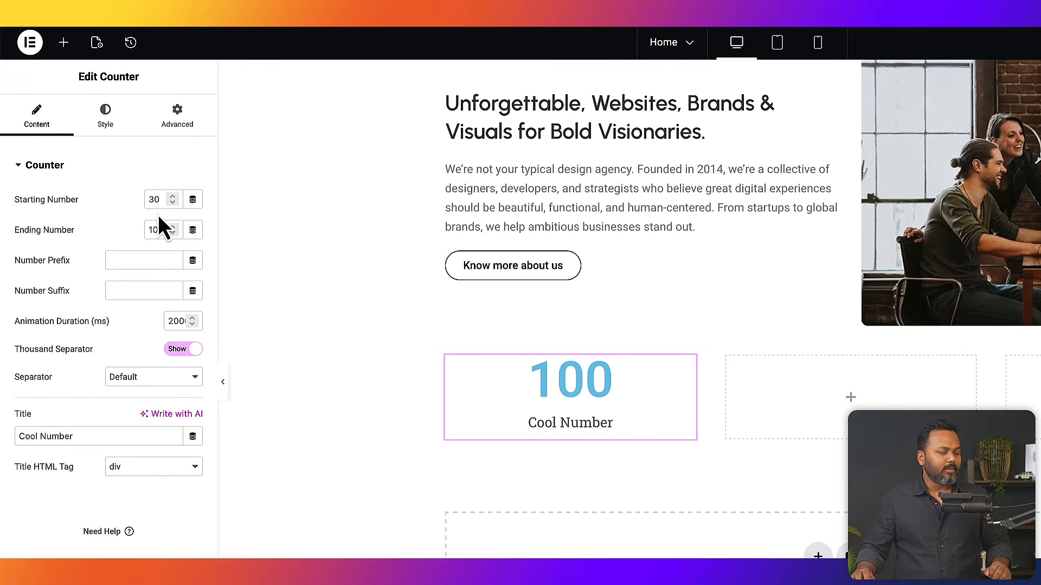
- Make the counter run from a Starting Number of 0 to an Ending Number of 85
{"action": "scroll", "coordinate": [323, 338], "scroll_direction": "down", "scroll_amount": 1}
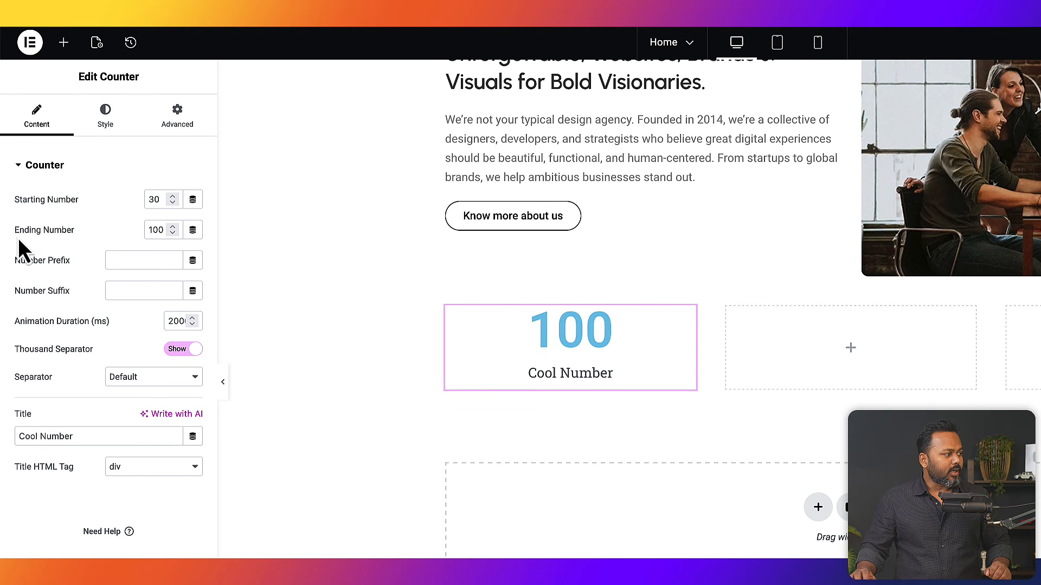
{"action": "left_click_drag", "start_coordinate": [15, 230], "coordinate": [75, 229]}
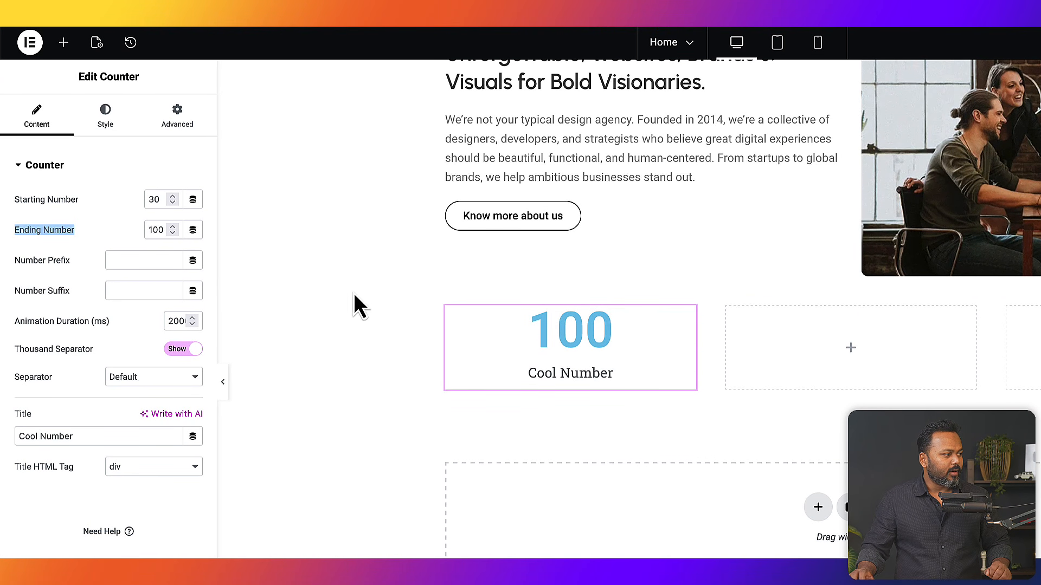
{"action": "left_click", "coordinate": [147, 228]}
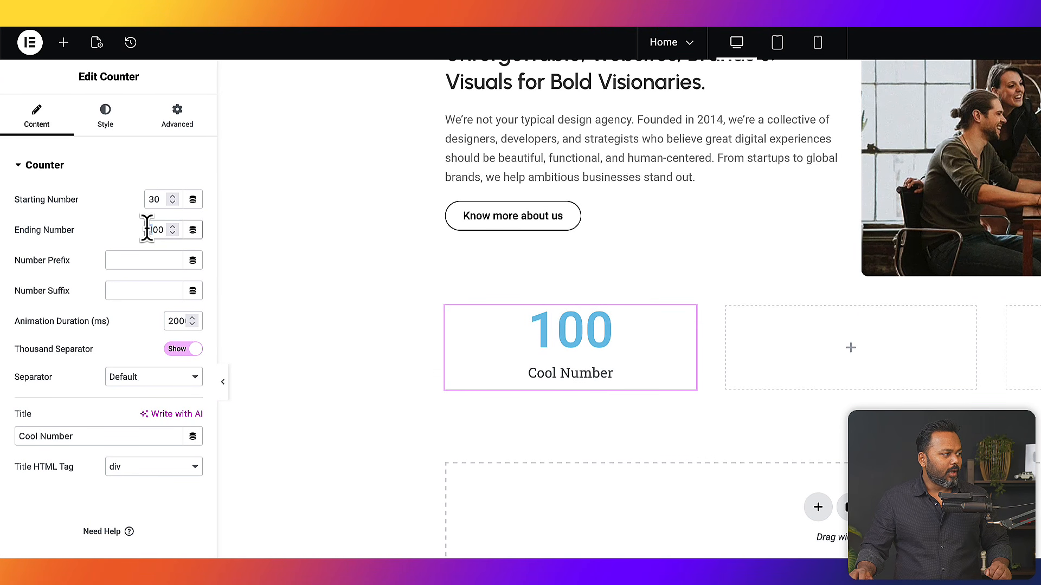
{"action": "type", "text": "2"}
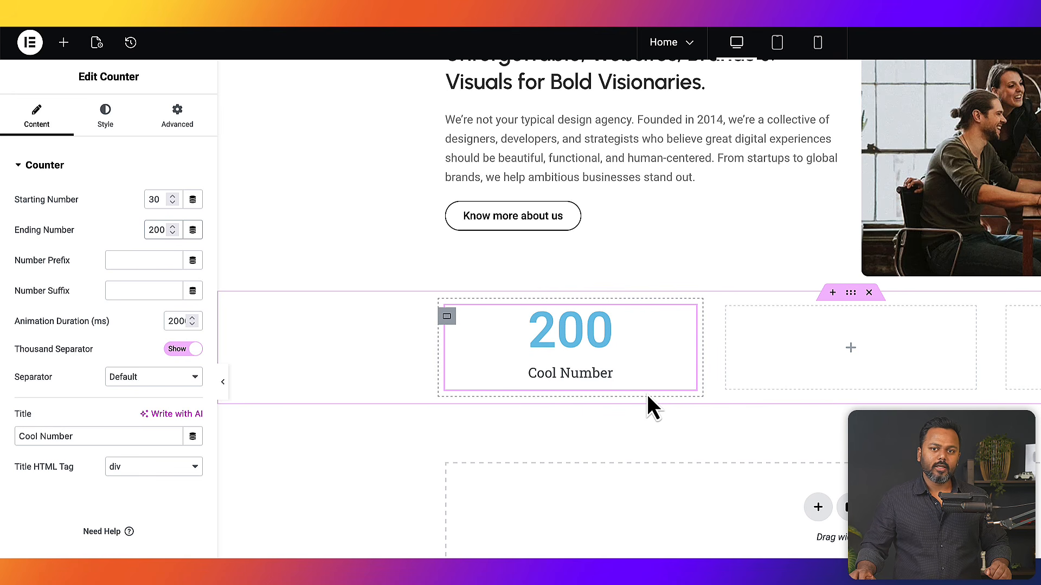
{"action": "left_click_drag", "start_coordinate": [164, 201], "coordinate": [145, 199]}
{"action": "type", "text": "0"}
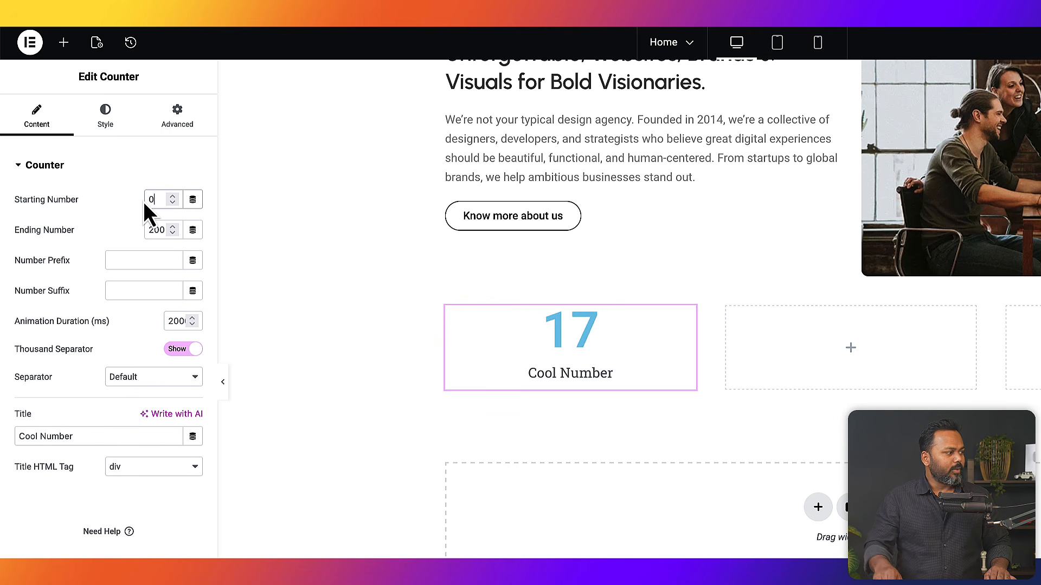
{"action": "double_click", "coordinate": [154, 229]}
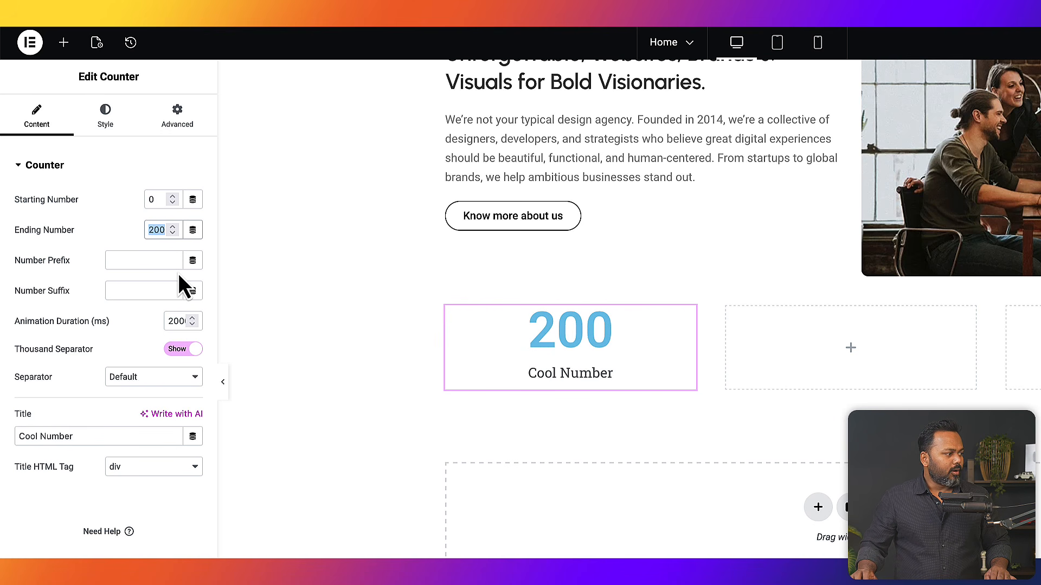
{"action": "type", "text": "85"}
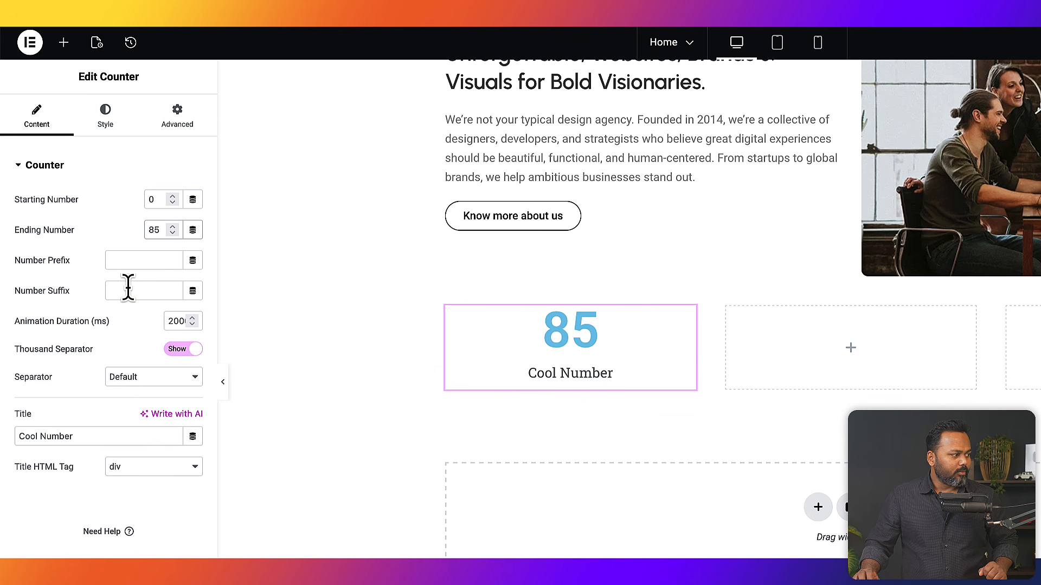
- Leave the prefix empty, add a '+' suffix, and retitle the counter 'Happy Clients'
{"action": "left_click", "coordinate": [135, 262]}
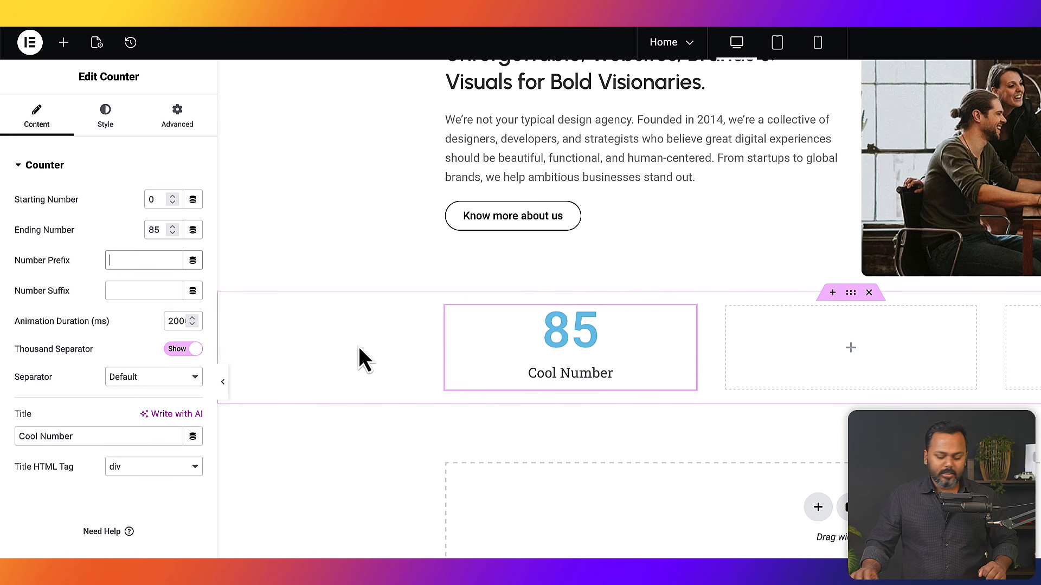
{"action": "type", "text": "+"}
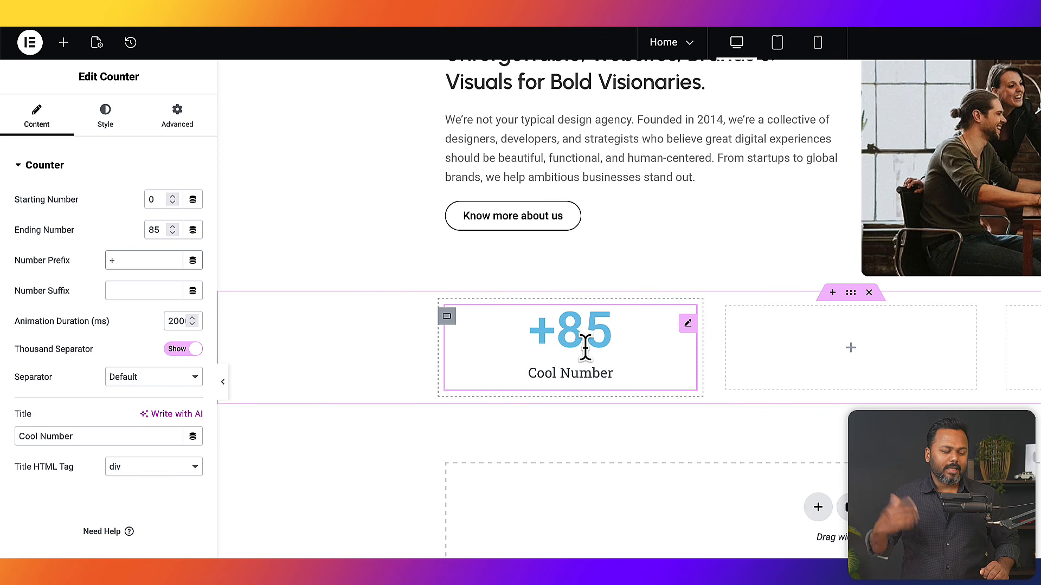
{"action": "left_click_drag", "start_coordinate": [118, 260], "coordinate": [96, 259]}
{"action": "key", "text": "BackSpace"}
{"action": "left_click", "coordinate": [117, 290]}
{"action": "type", "text": "+"}
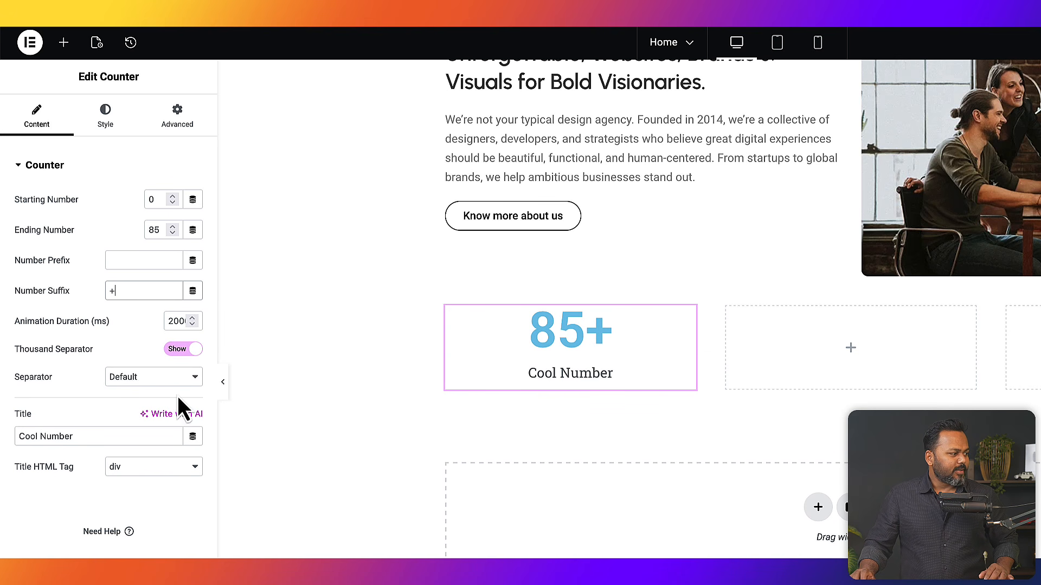
{"action": "left_click_drag", "start_coordinate": [15, 418], "coordinate": [24, 419]}
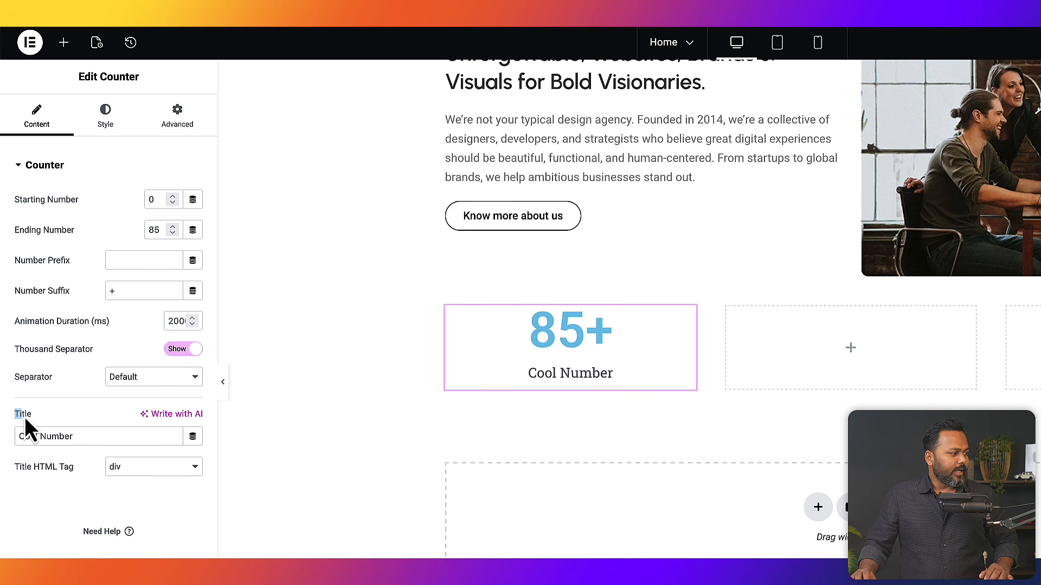
{"action": "left_click_drag", "start_coordinate": [87, 437], "coordinate": [23, 436]}
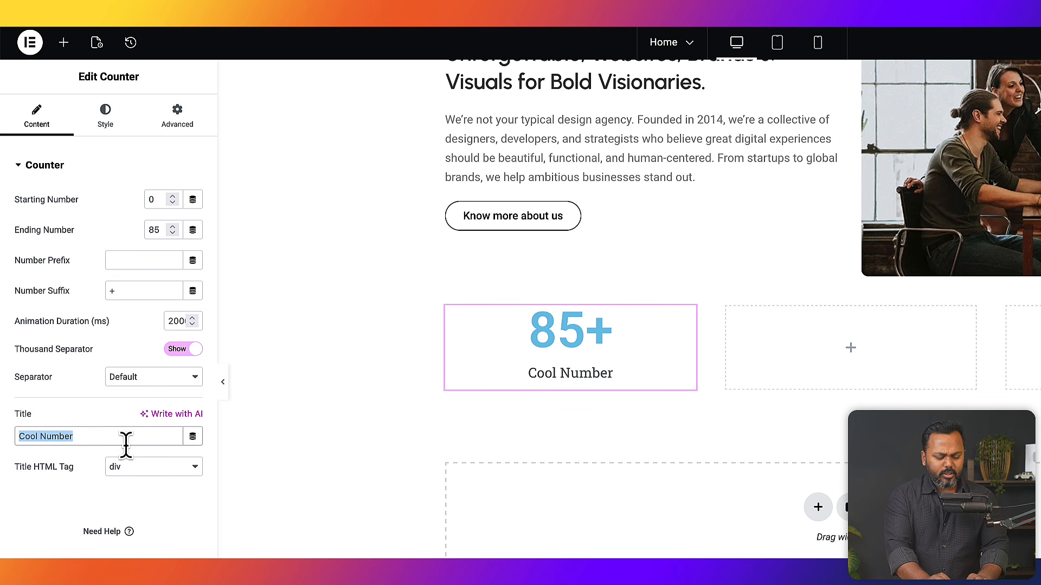
{"action": "type", "text": "Happy Clients"}
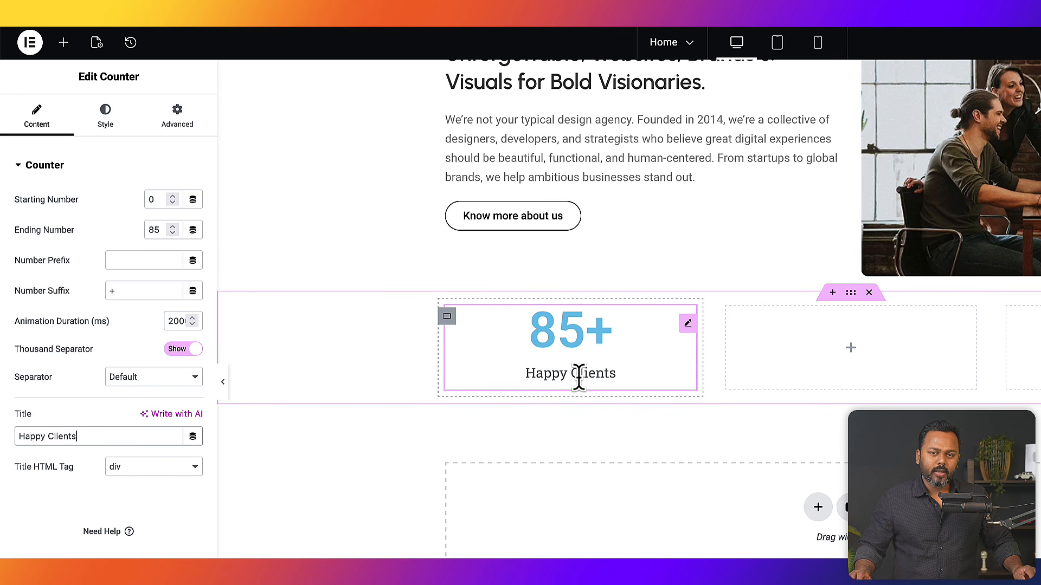
- Colour the counter's 85+ number green in the Style settings
{"action": "left_click", "coordinate": [109, 114]}
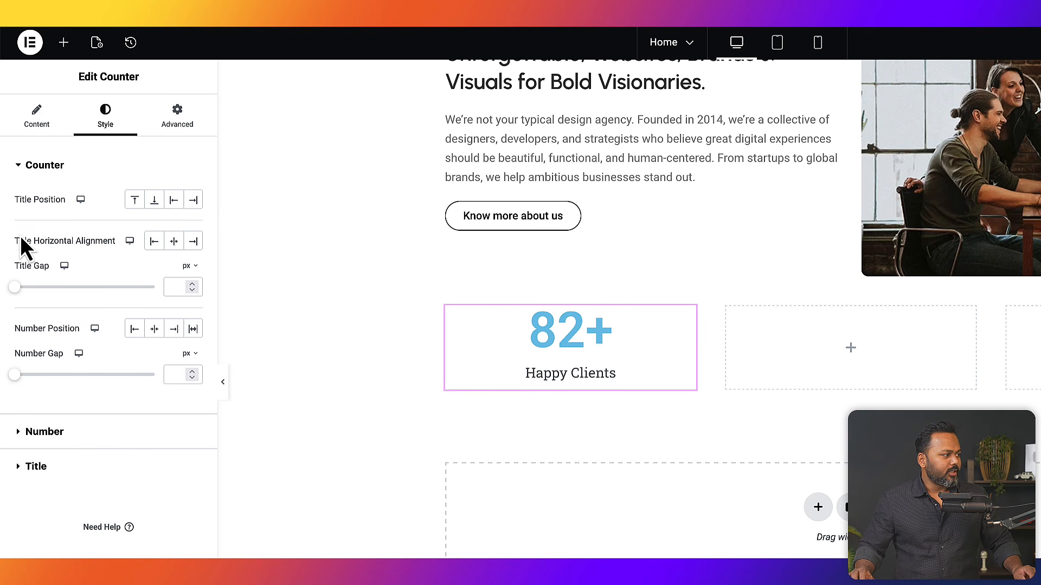
{"action": "left_click", "coordinate": [20, 168]}
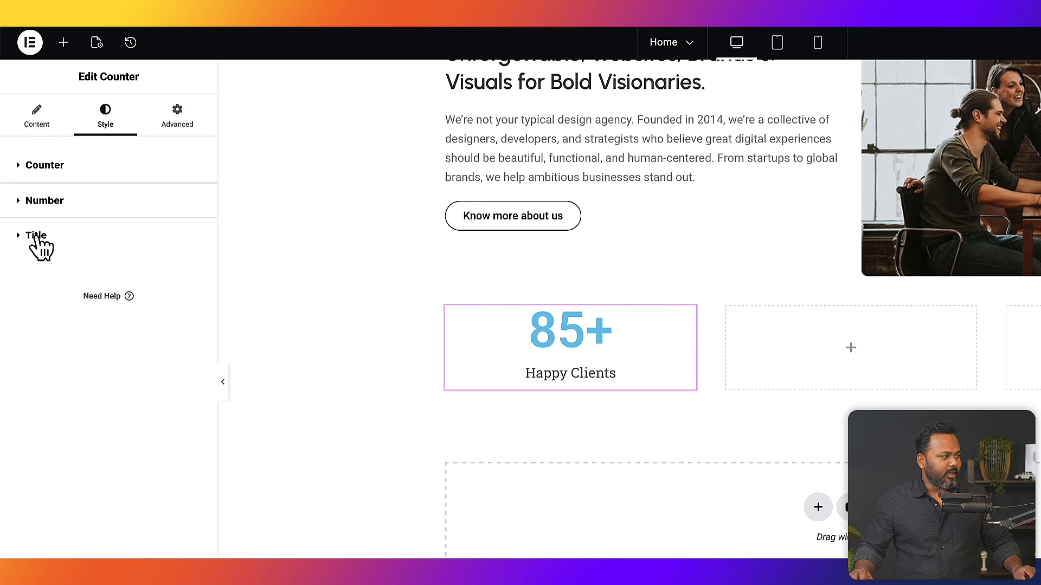
{"action": "left_click", "coordinate": [45, 213]}
{"action": "left_click", "coordinate": [193, 234]}
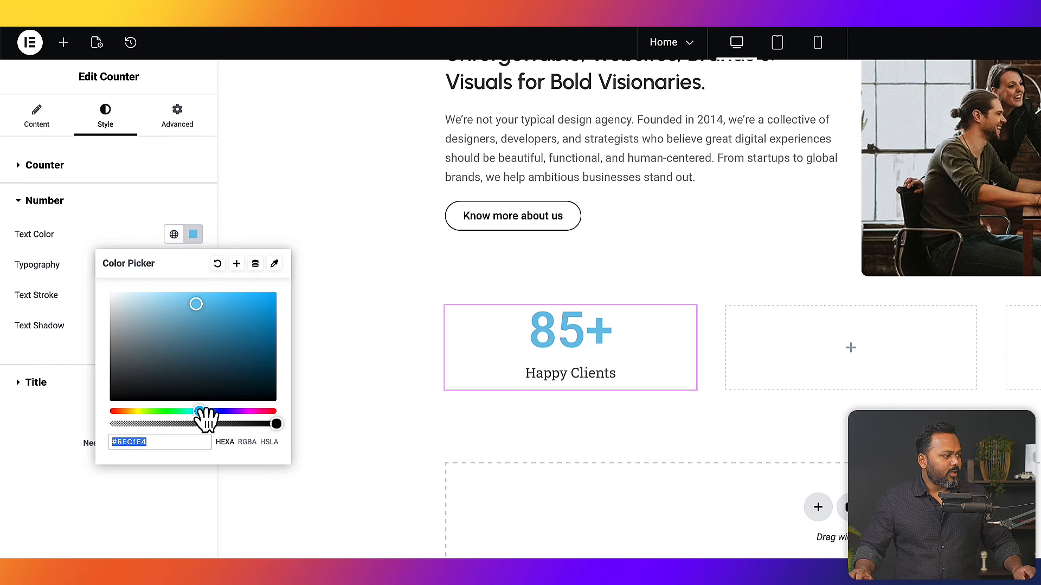
{"action": "left_click_drag", "start_coordinate": [199, 411], "coordinate": [161, 411]}
{"action": "left_click_drag", "start_coordinate": [196, 304], "coordinate": [238, 322]}
{"action": "left_click", "coordinate": [136, 206]}
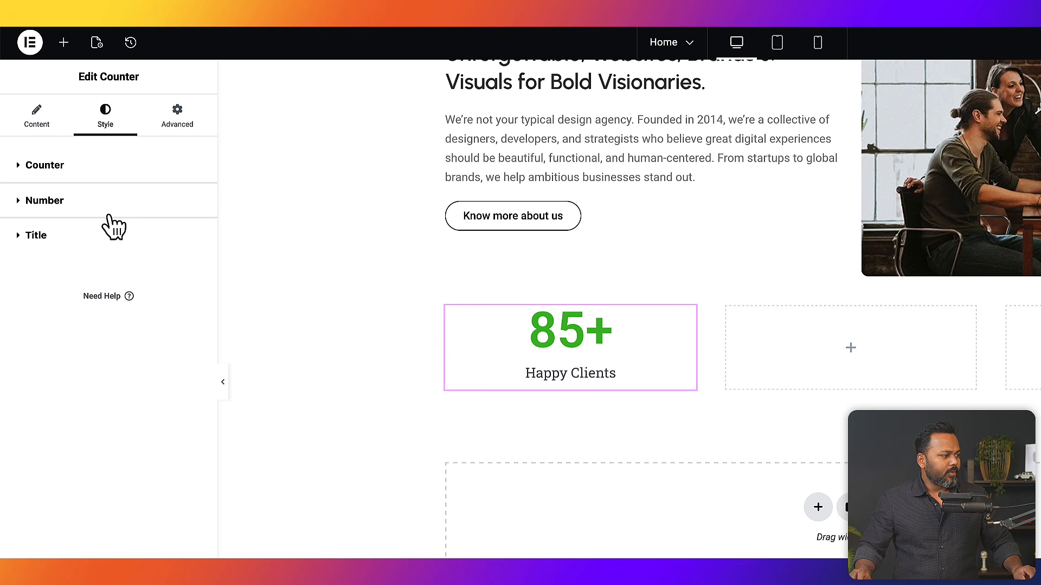
{"action": "left_click", "coordinate": [100, 208]}
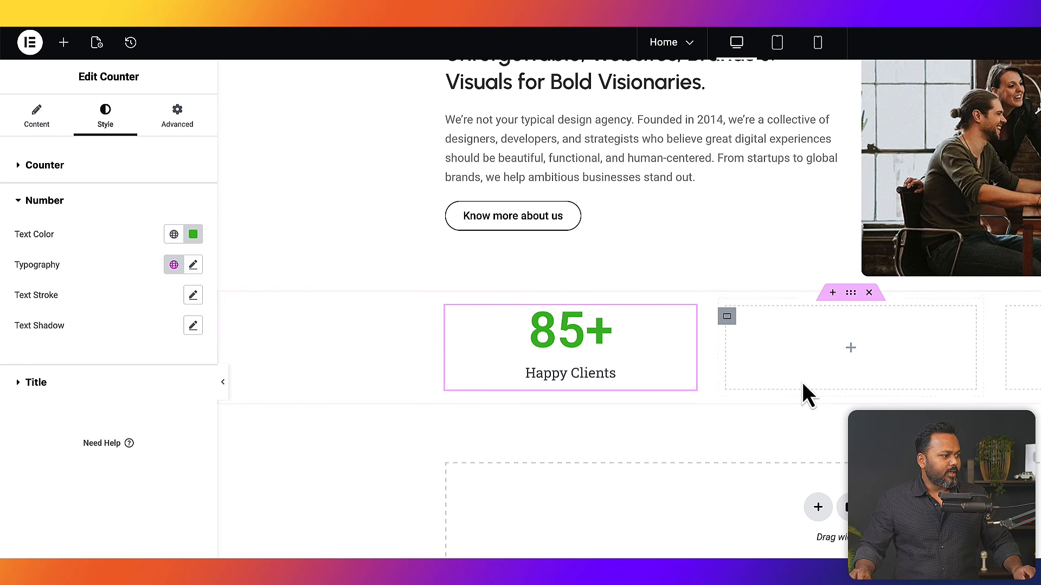
{"action": "left_click", "coordinate": [194, 267]}
{"action": "left_click", "coordinate": [123, 269]}
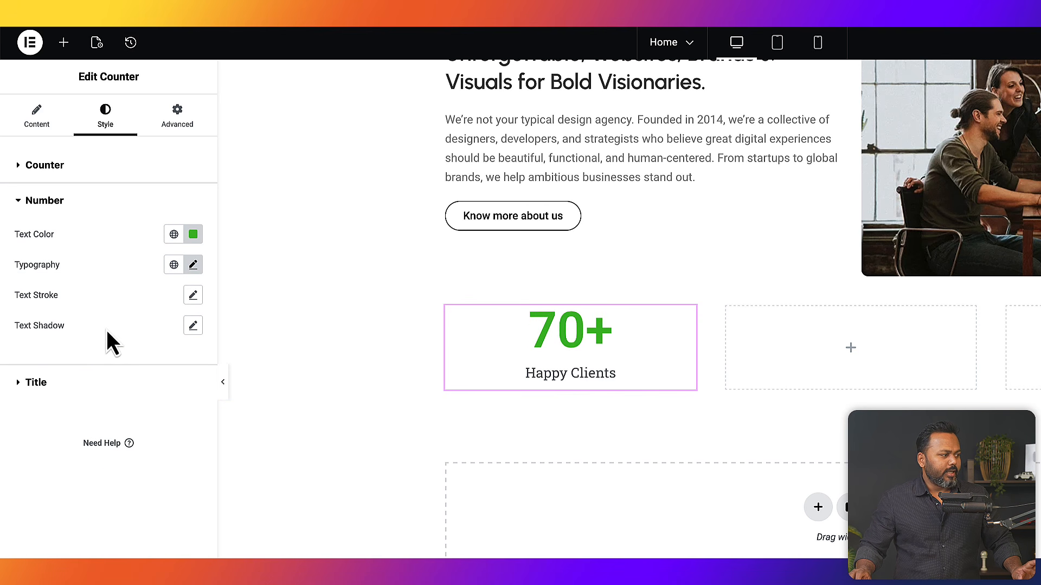
- Make the Happy Clients title colour nearly black
{"action": "left_click", "coordinate": [61, 383]}
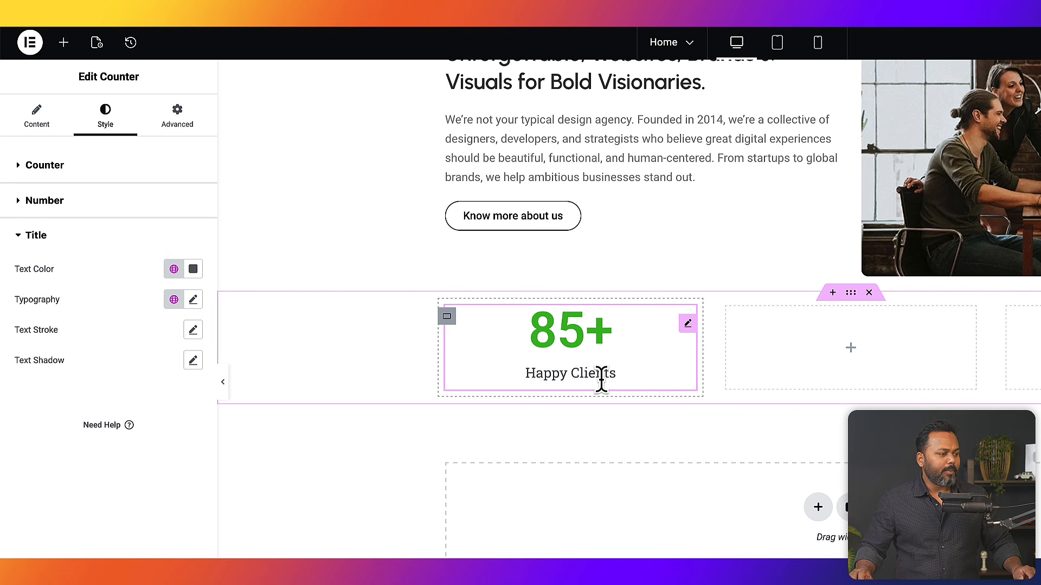
{"action": "left_click", "coordinate": [193, 270]}
{"action": "left_click_drag", "start_coordinate": [129, 395], "coordinate": [240, 359]}
{"action": "left_click_drag", "start_coordinate": [209, 446], "coordinate": [176, 446]}
{"action": "left_click_drag", "start_coordinate": [240, 358], "coordinate": [102, 420]}
{"action": "left_click", "coordinate": [55, 401]}
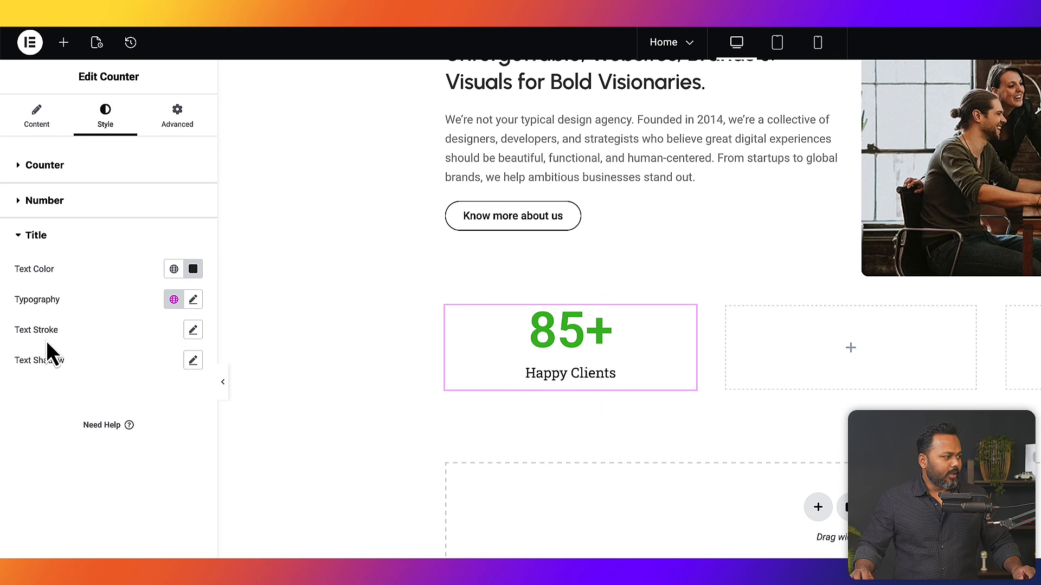
- Set the title typography to Urbanist at 600 (Semi Bold) weight
{"action": "left_click", "coordinate": [193, 299]}
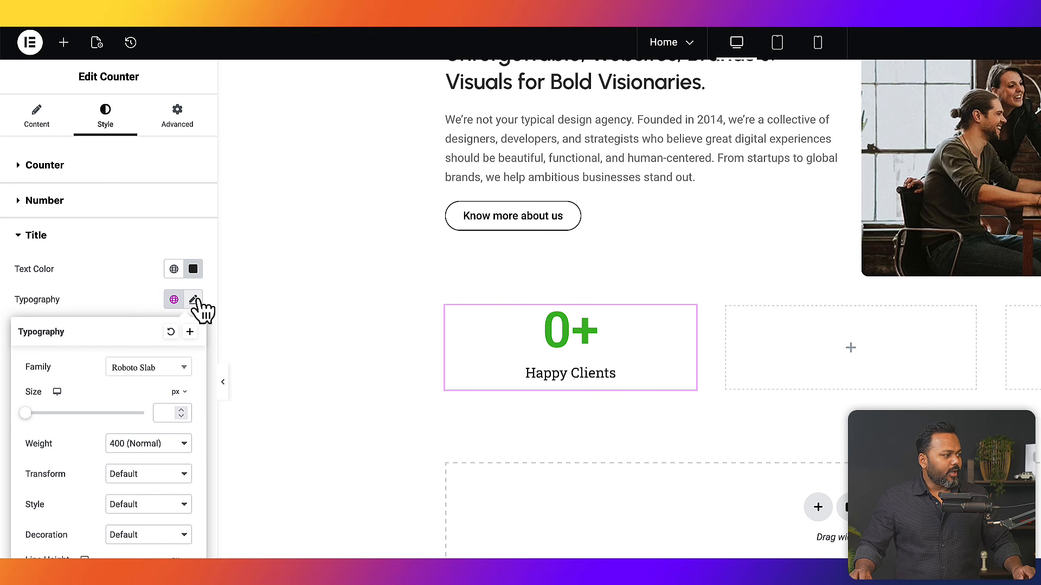
{"action": "left_click", "coordinate": [154, 368]}
{"action": "type", "text": "urban"}
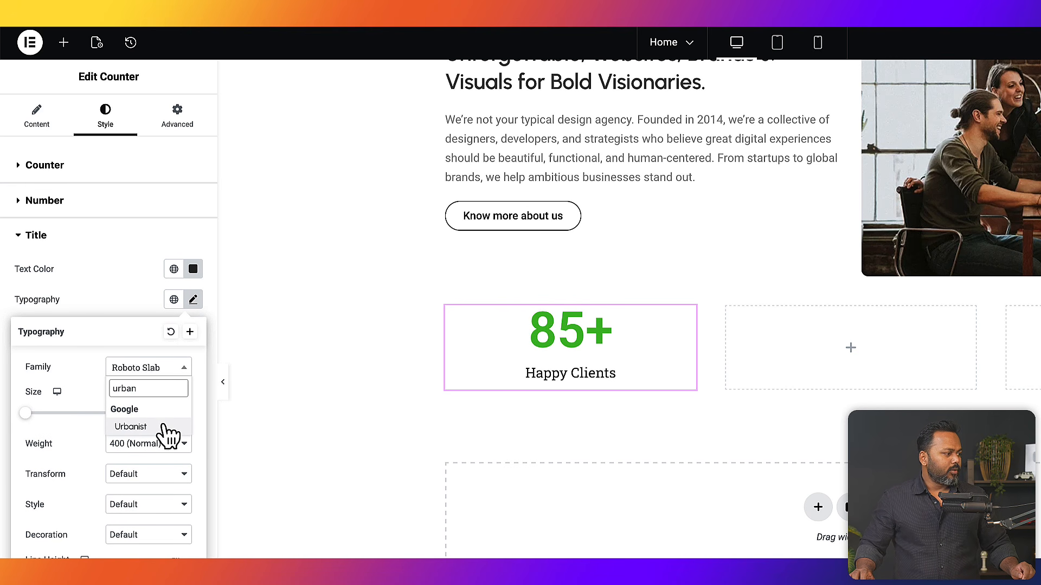
{"action": "left_click", "coordinate": [163, 427]}
{"action": "left_click", "coordinate": [158, 443]}
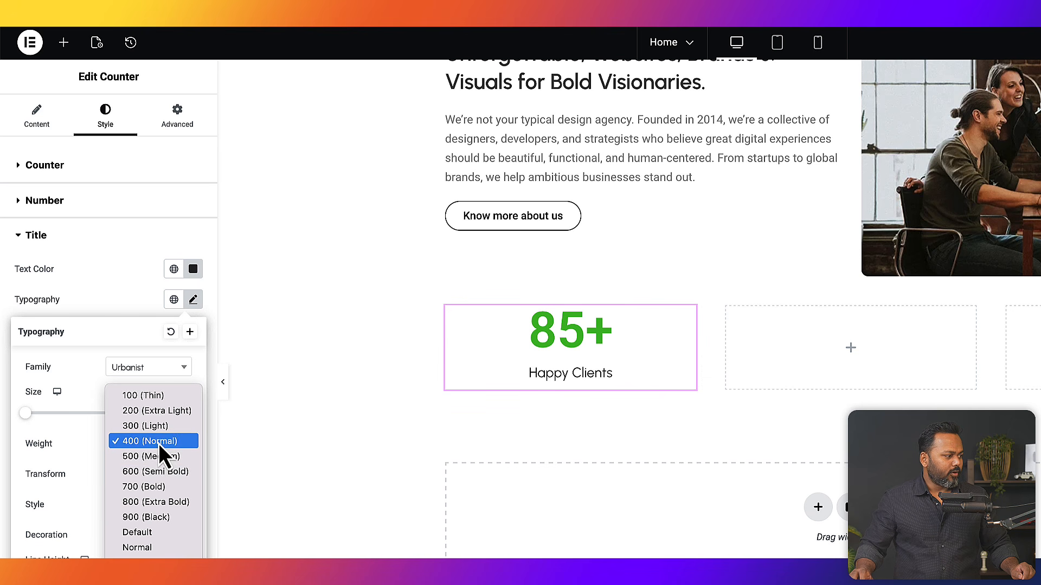
{"action": "left_click", "coordinate": [148, 457]}
{"action": "left_click", "coordinate": [149, 445]}
{"action": "left_click", "coordinate": [141, 462]}
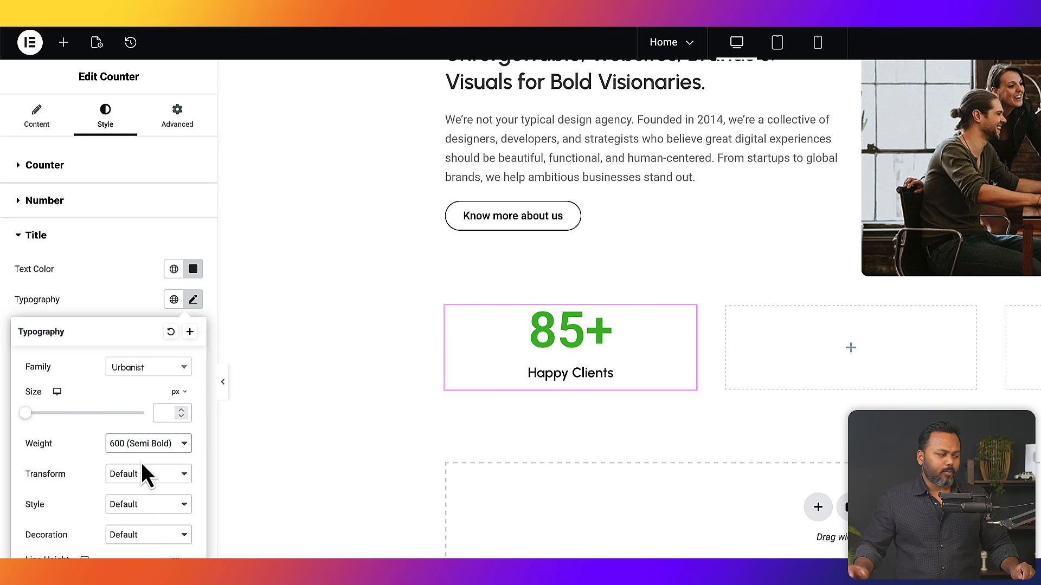
{"action": "left_click", "coordinate": [113, 306]}
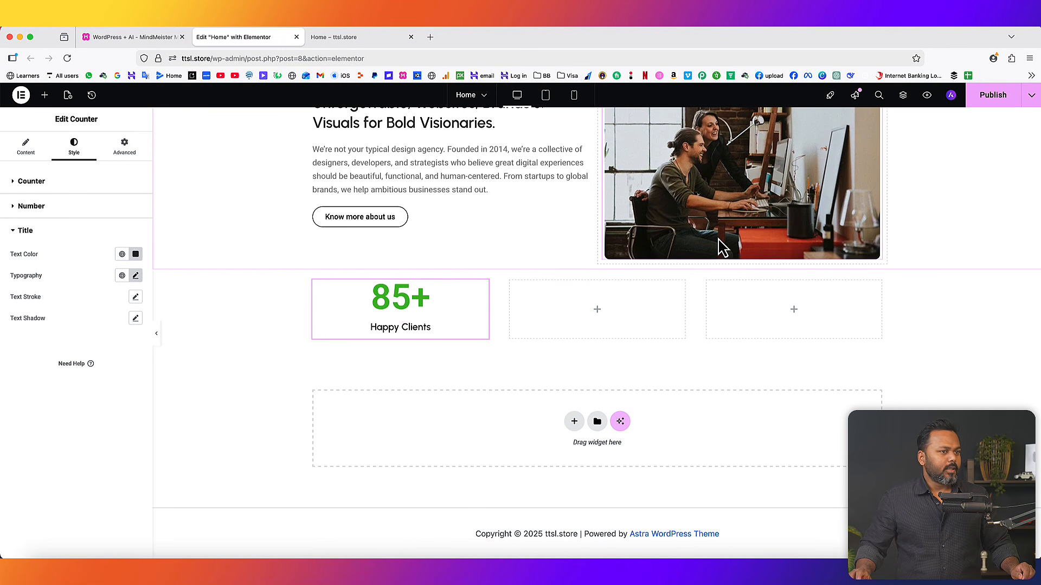
- Publish the page and reload the live Home page to check the 85+ Happy Clients counter
{"action": "left_click", "coordinate": [996, 97]}
{"action": "left_click", "coordinate": [369, 37]}
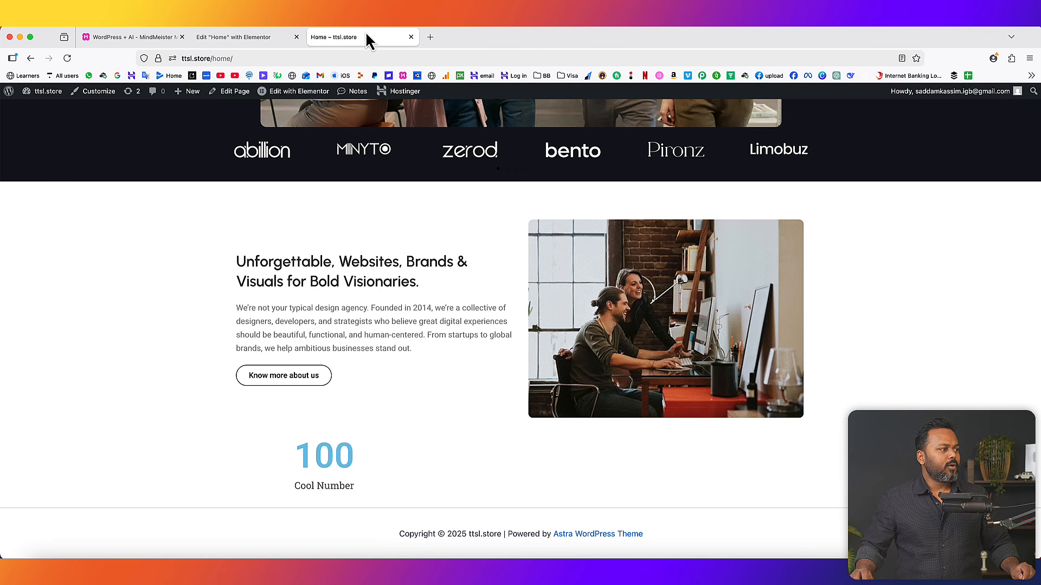
{"action": "left_click", "coordinate": [65, 57]}
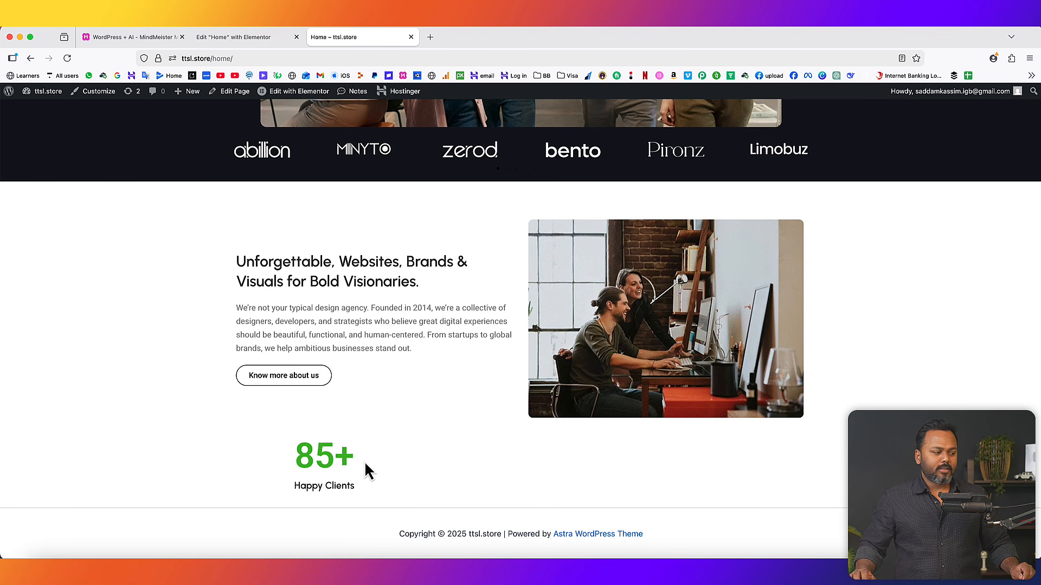
{"action": "left_click", "coordinate": [241, 37]}
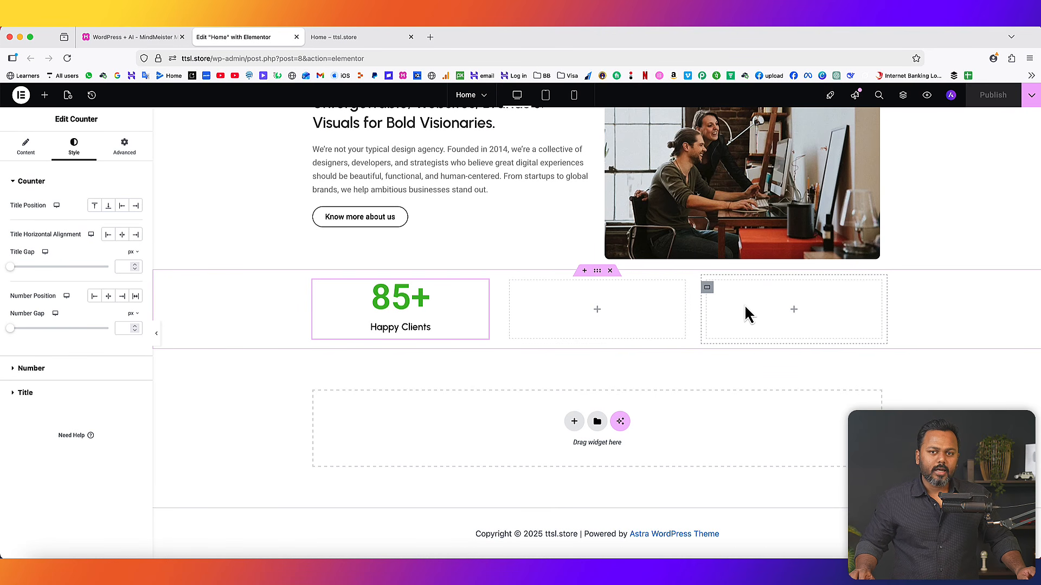
- Duplicate the 85+ Happy Clients counter twice, move one copy into the right column, and select the middle one
{"action": "right_click", "coordinate": [398, 296]}
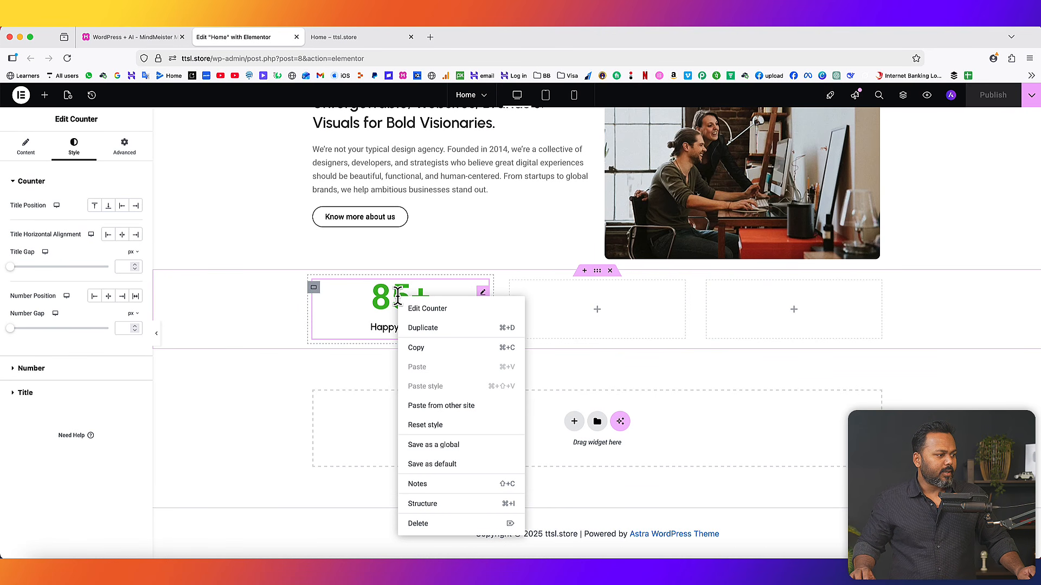
{"action": "left_click", "coordinate": [406, 327]}
{"action": "right_click", "coordinate": [393, 363]}
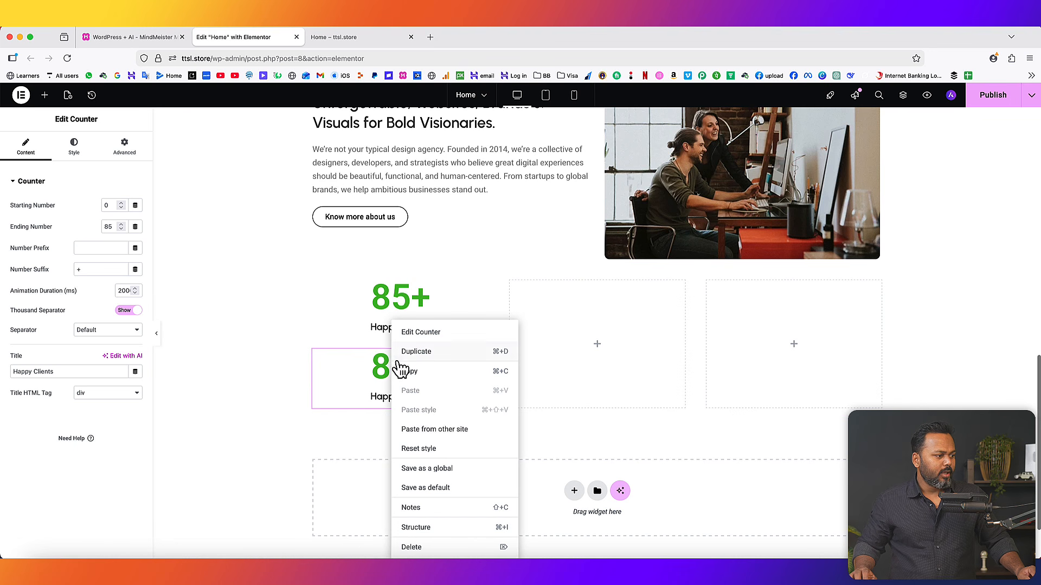
{"action": "left_click", "coordinate": [410, 358]}
{"action": "left_click_drag", "start_coordinate": [482, 295], "coordinate": [551, 318]}
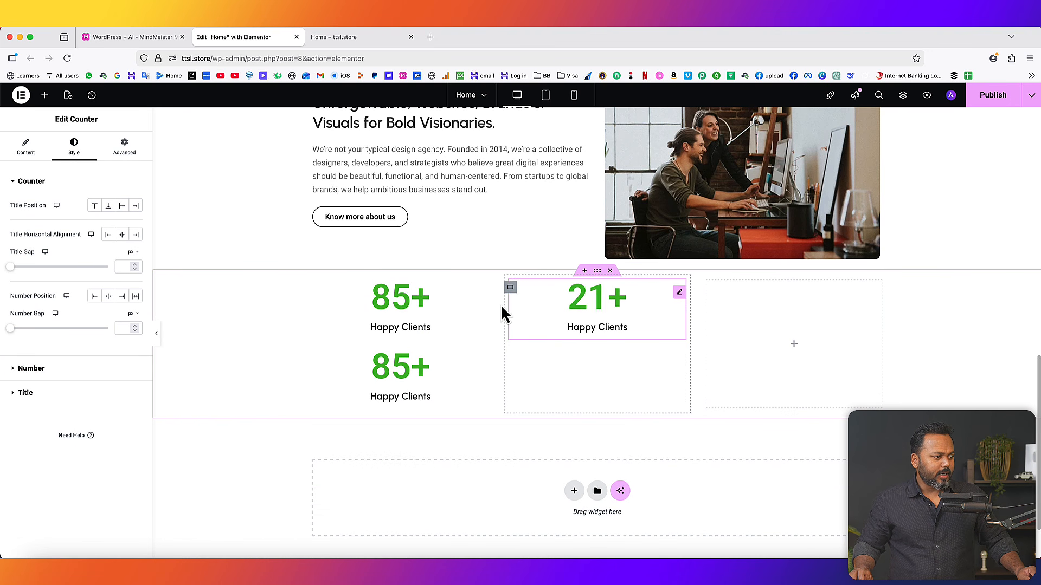
{"action": "left_click_drag", "start_coordinate": [484, 300], "coordinate": [744, 326]}
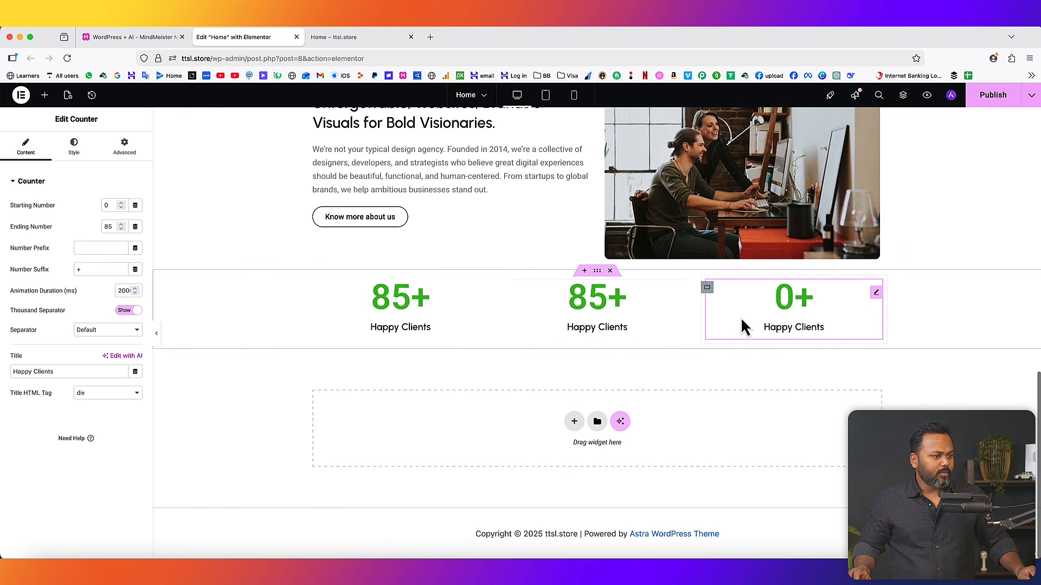
{"action": "left_click", "coordinate": [598, 298]}
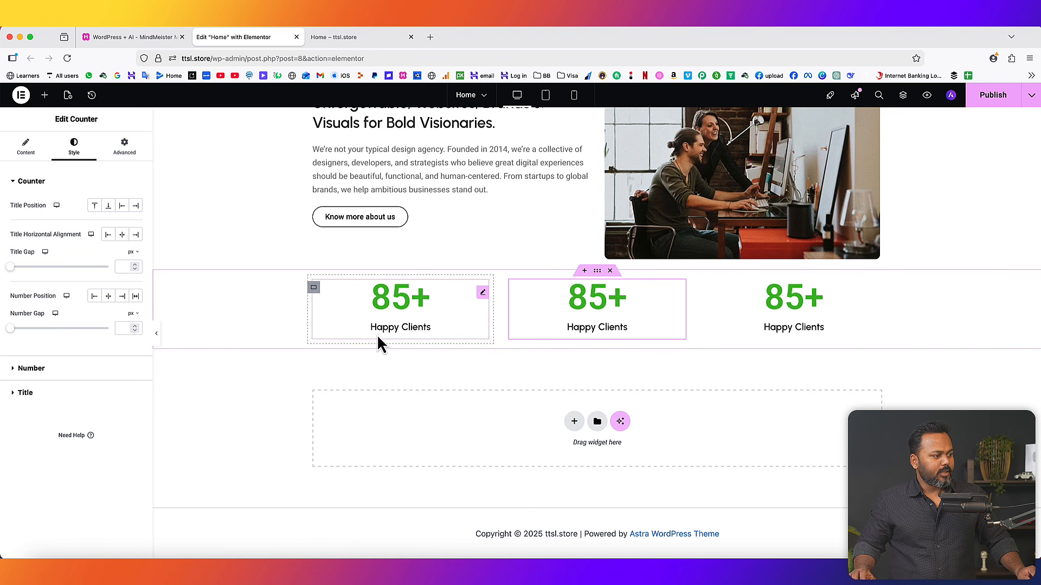
{"action": "left_click", "coordinate": [26, 149]}
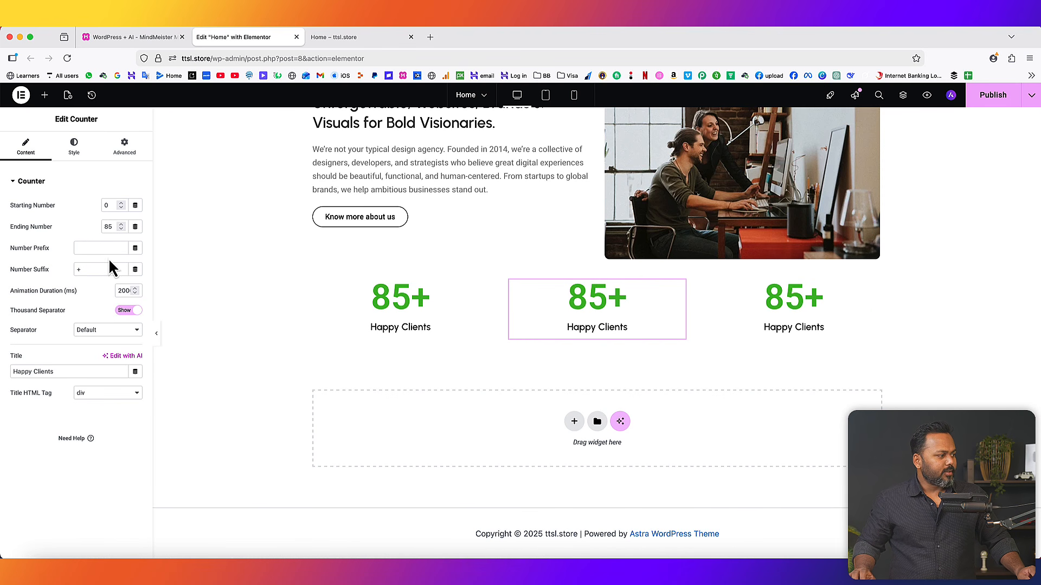
- Set the middle counter's ending number to 1250 and its title to 'Successful Projects'
{"action": "type", "text": "1"}
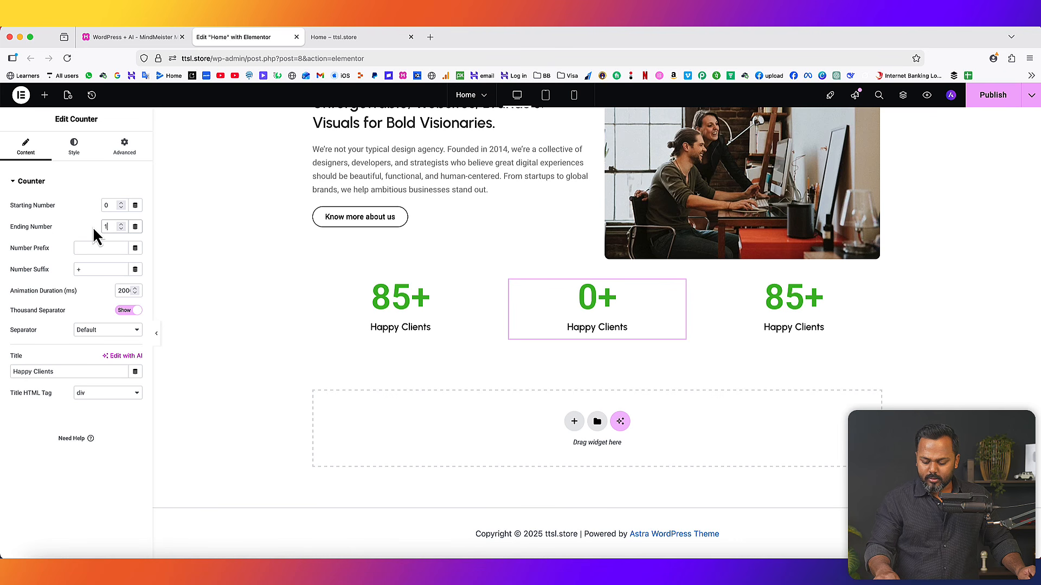
{"action": "type", "text": "250"}
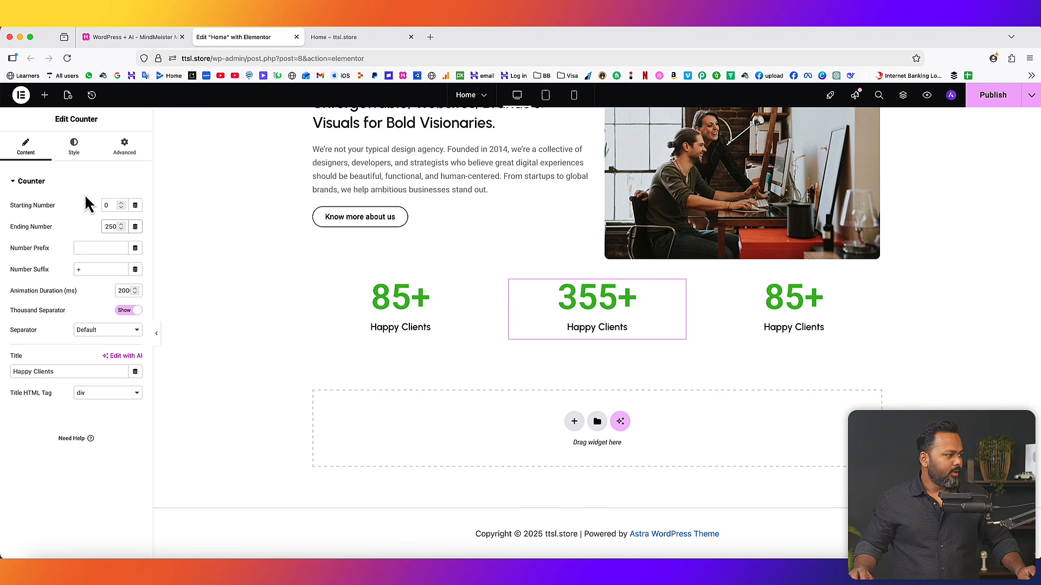
{"action": "left_click_drag", "start_coordinate": [56, 371], "coordinate": [7, 364]}
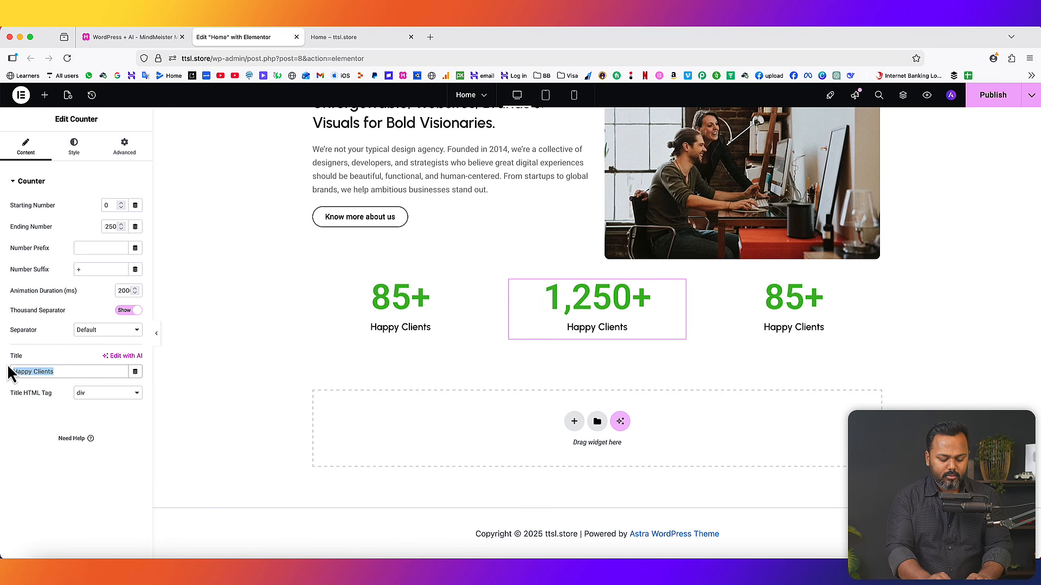
{"action": "type", "text": "Suce"}
{"action": "key", "text": "BackSpace"}
{"action": "type", "text": "ccessfu"}
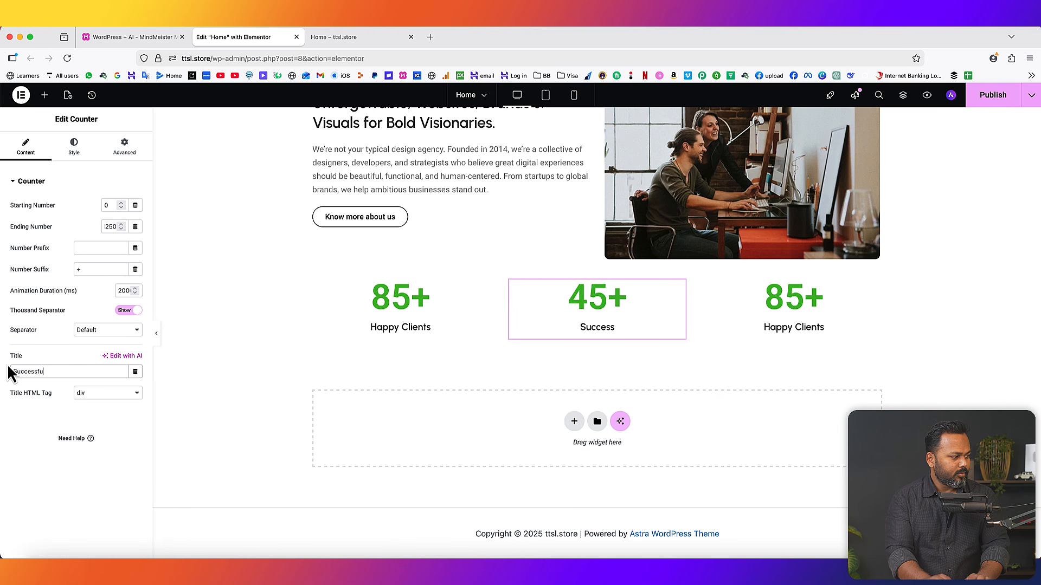
{"action": "type", "text": "l Porje"}
{"action": "key", "text": "BackSpace"}
{"action": "key", "text": "BackSpace"}
{"action": "key", "text": "BackSpace"}
{"action": "key", "text": "BackSpace"}
{"action": "type", "text": "rojects"}
- Set the right counter to 156 with no suffix and title 'Projects under development'
{"action": "left_click", "coordinate": [794, 309]}
{"action": "double_click", "coordinate": [109, 226]}
{"action": "type", "text": "156"}
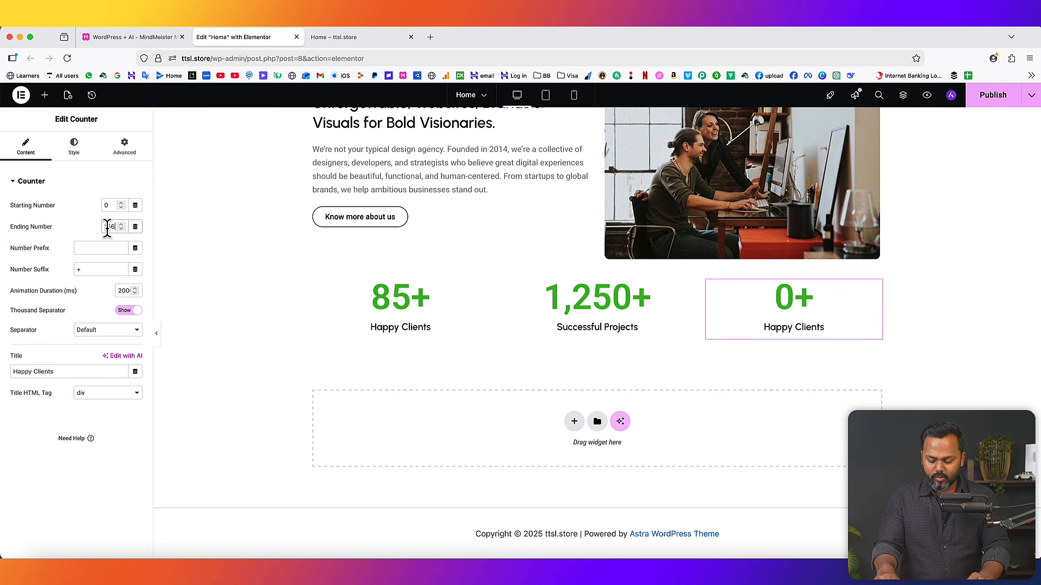
{"action": "left_click", "coordinate": [79, 269]}
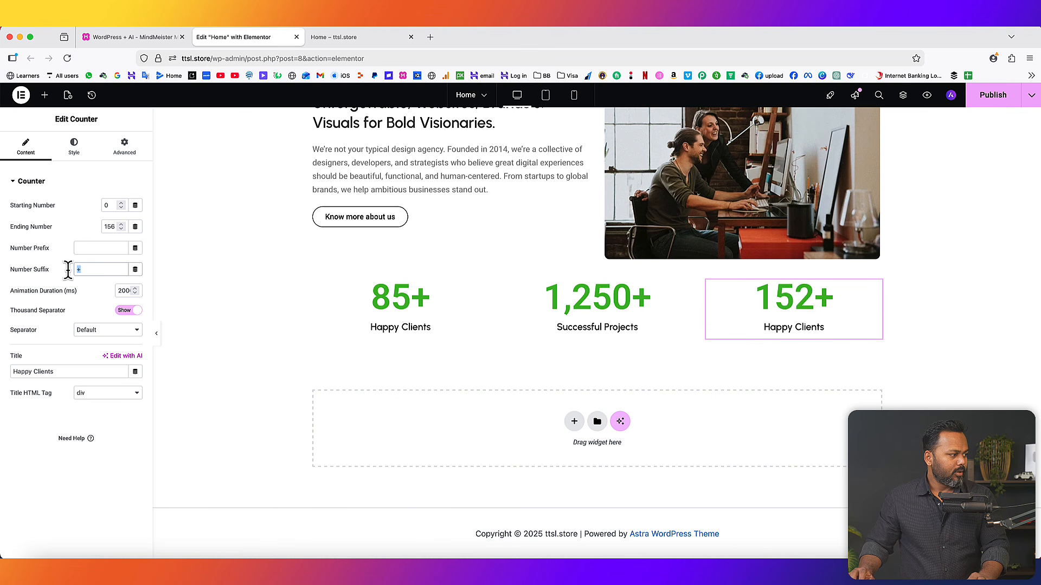
{"action": "key", "text": "BackSpace"}
{"action": "left_click_drag", "start_coordinate": [65, 371], "coordinate": [10, 372]}
{"action": "type", "text": "Projects under develo"}
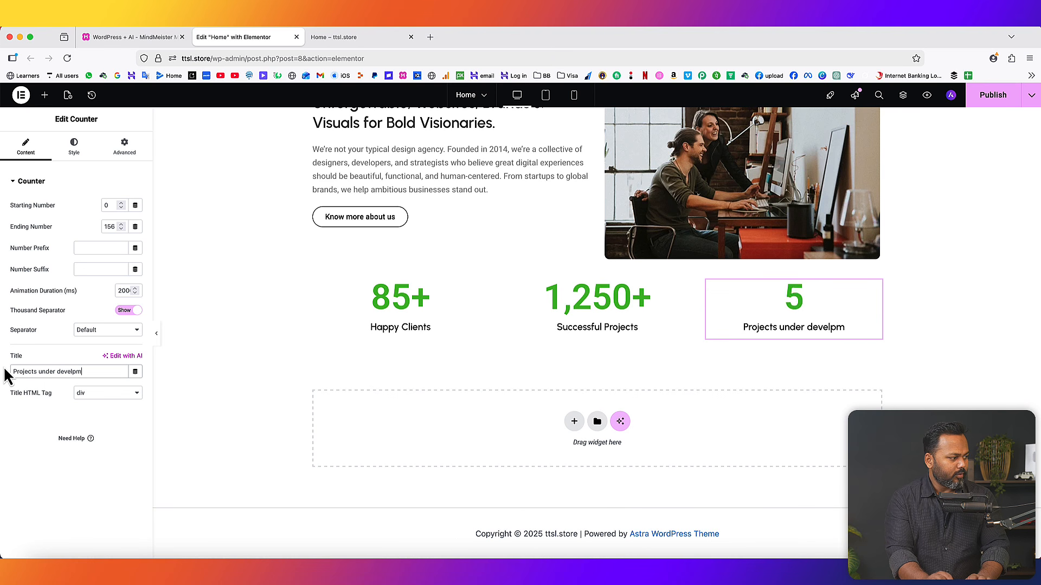
{"action": "type", "text": "pment"}
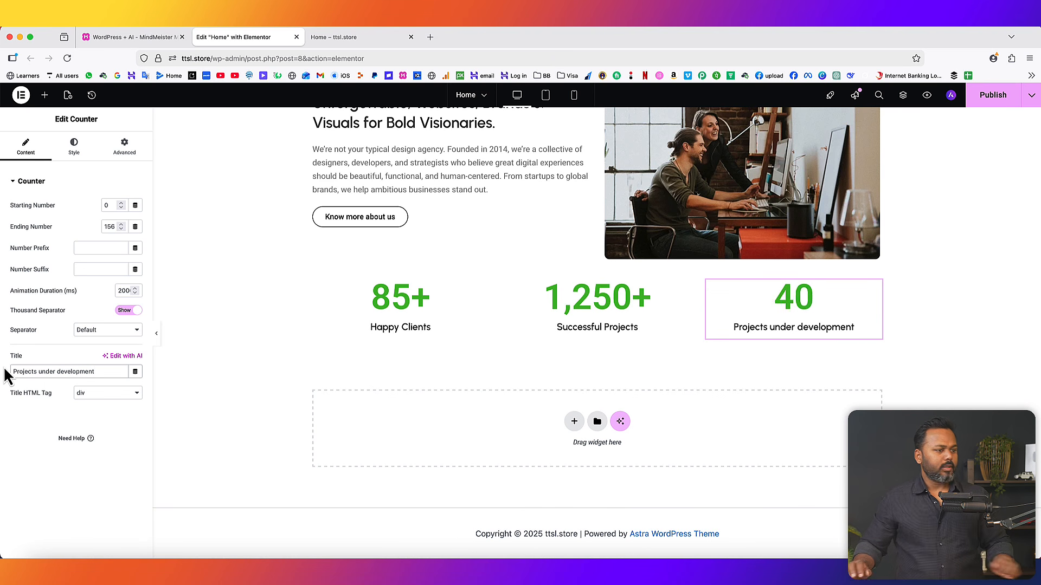
- Publish the page and reload the live Home page to check the counters
{"action": "left_click", "coordinate": [993, 95]}
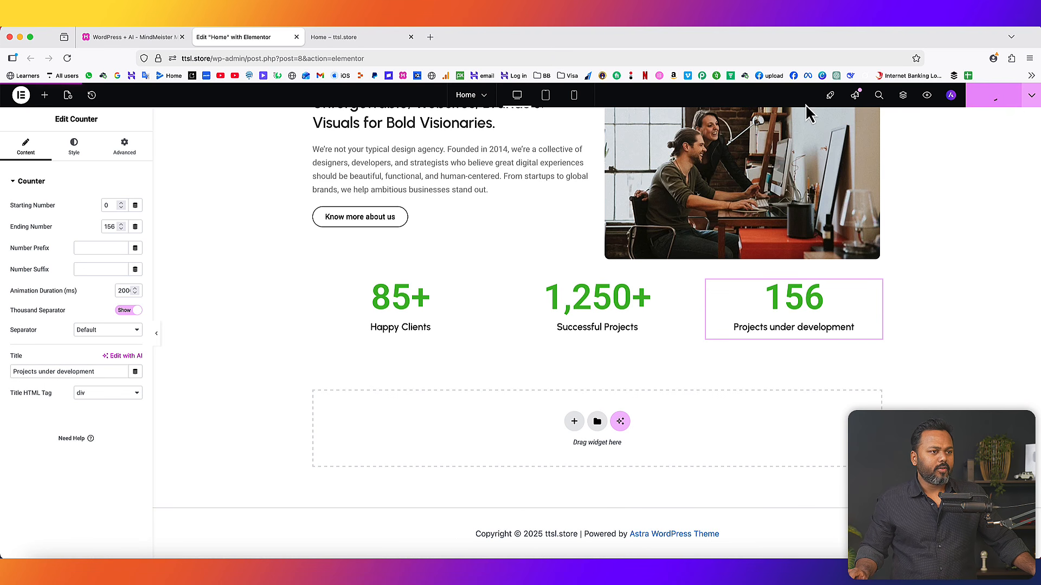
{"action": "left_click", "coordinate": [331, 37]}
{"action": "left_click", "coordinate": [67, 58]}
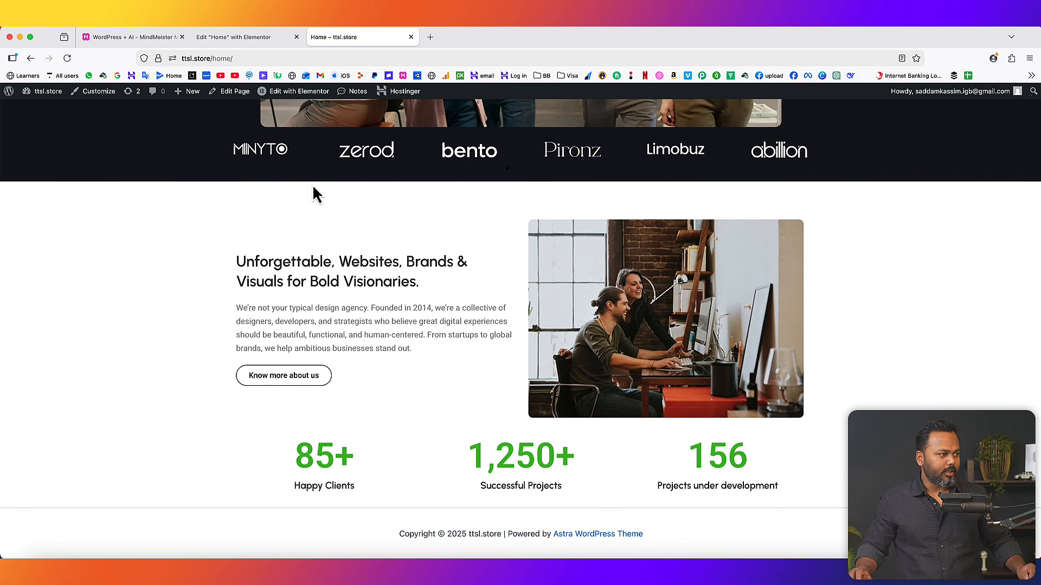
- Check the roadmap mind map, revisit the live hero heading, then return to the Elementor editor
{"action": "key", "text": "ctrl+Tab"}
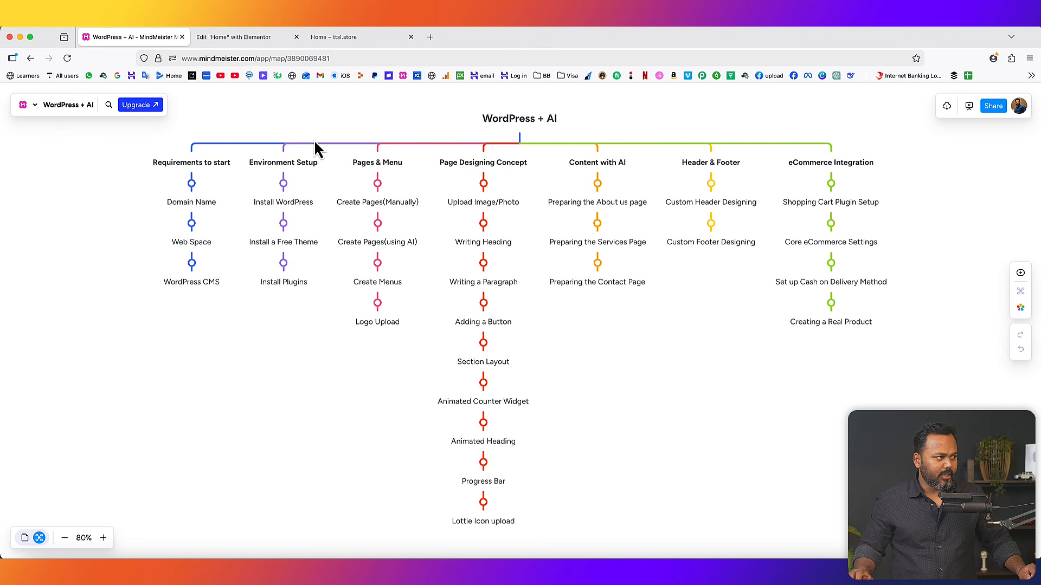
{"action": "left_click", "coordinate": [340, 38]}
{"action": "scroll", "coordinate": [544, 255], "scroll_direction": "up", "scroll_amount": 10}
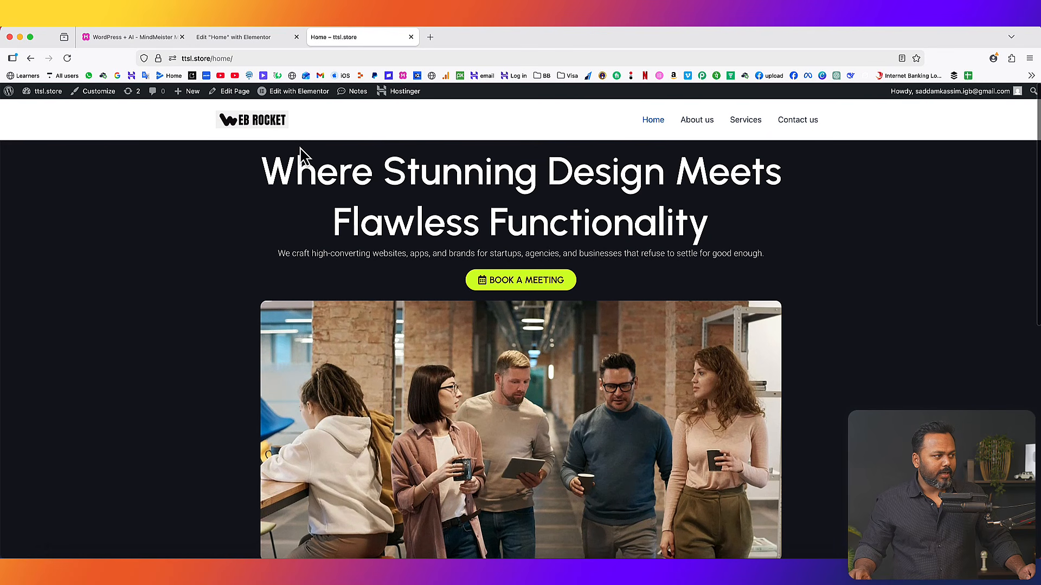
{"action": "left_click_drag", "start_coordinate": [265, 167], "coordinate": [715, 228]}
{"action": "left_click", "coordinate": [723, 227]}
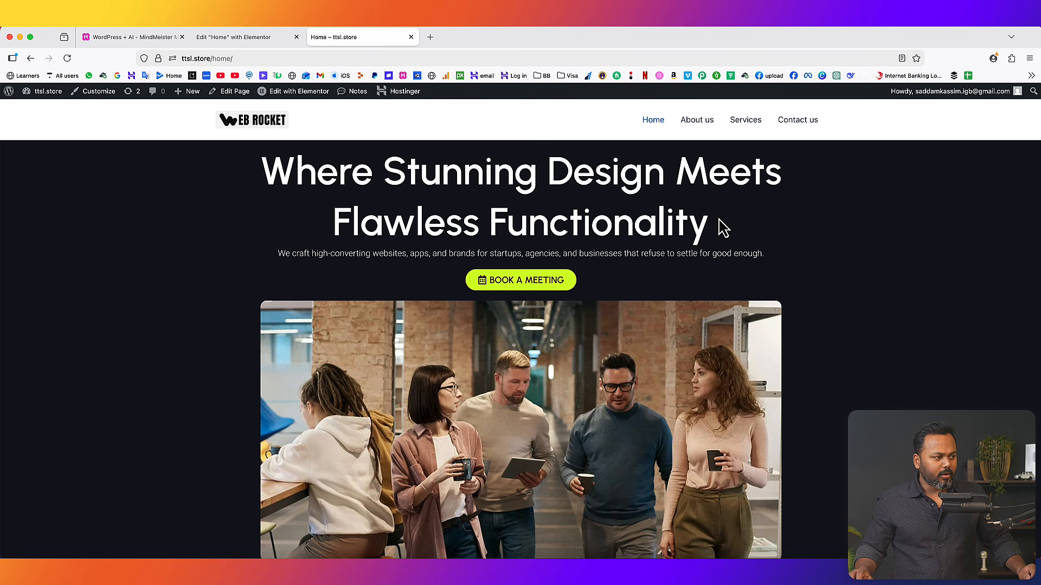
{"action": "left_click", "coordinate": [251, 38]}
{"action": "scroll", "coordinate": [707, 258], "scroll_direction": "up", "scroll_amount": 15}
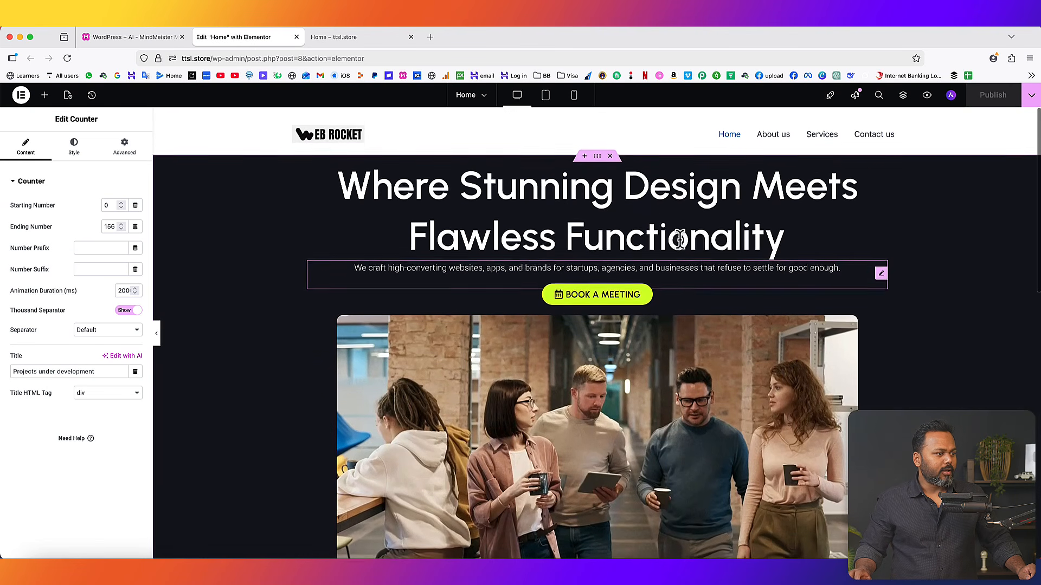
- Search widgets for 'animate' and drop an Animated Headline below the hero heading
{"action": "left_click", "coordinate": [44, 95]}
{"action": "type", "text": "an"}
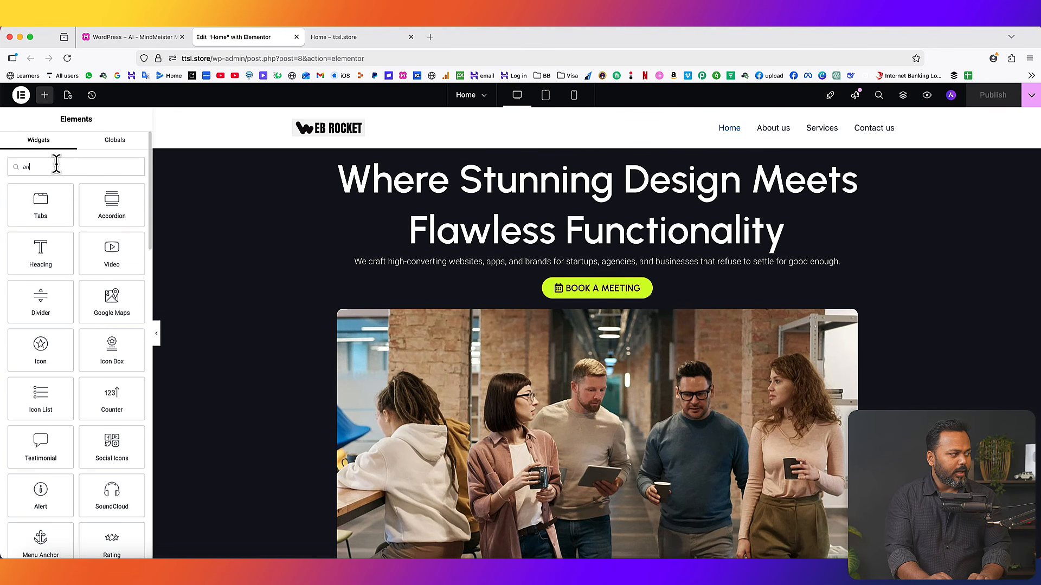
{"action": "type", "text": "imate"}
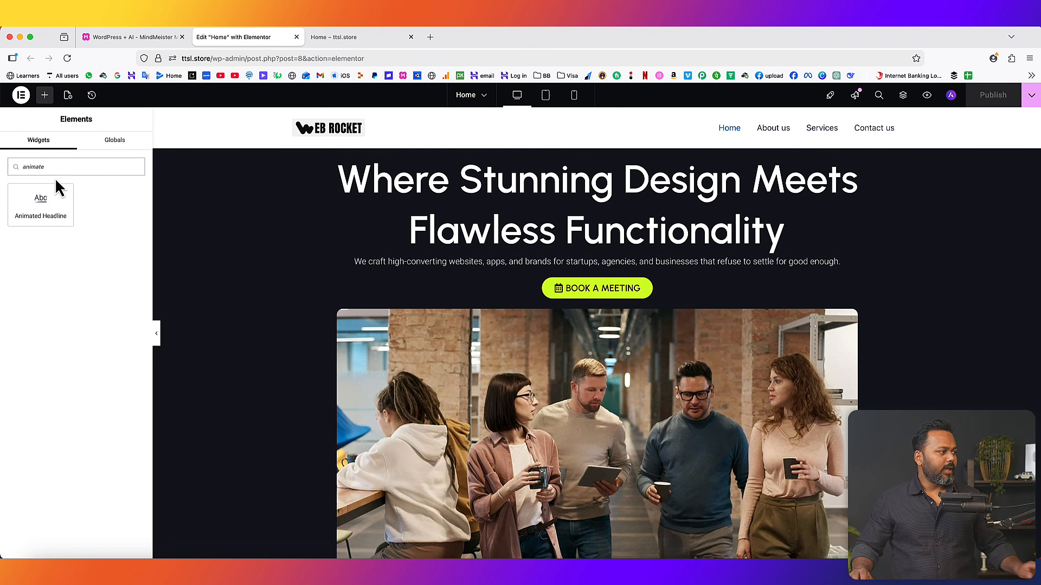
{"action": "left_click_drag", "start_coordinate": [37, 207], "coordinate": [601, 270]}
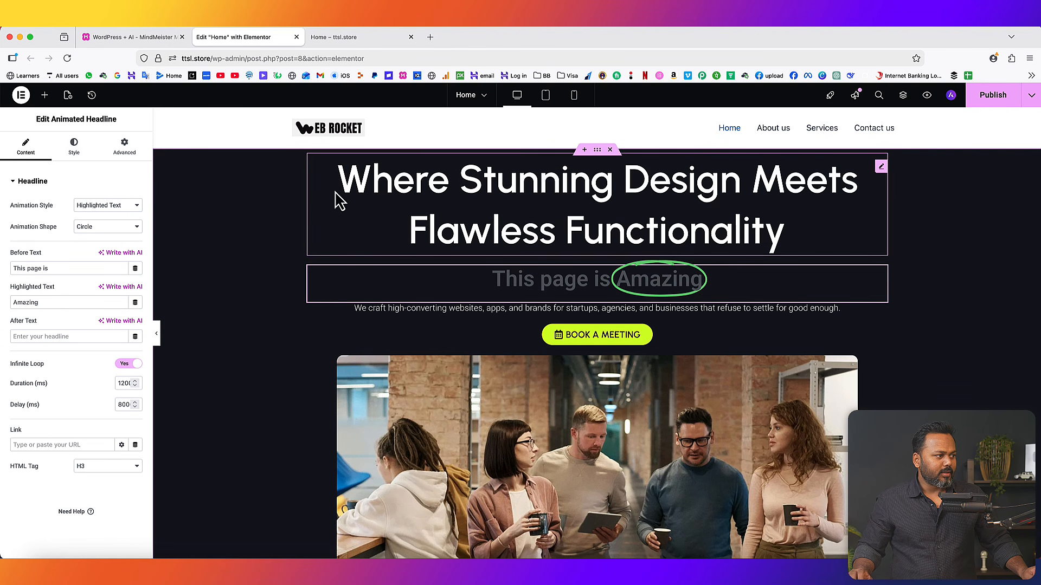
{"action": "left_click", "coordinate": [526, 186]}
- Copy the hero heading's title and paste it into the animated headline's Before Text
{"action": "left_click_drag", "start_coordinate": [50, 225], "coordinate": [1, 198]}
{"action": "key", "text": "super+c"}
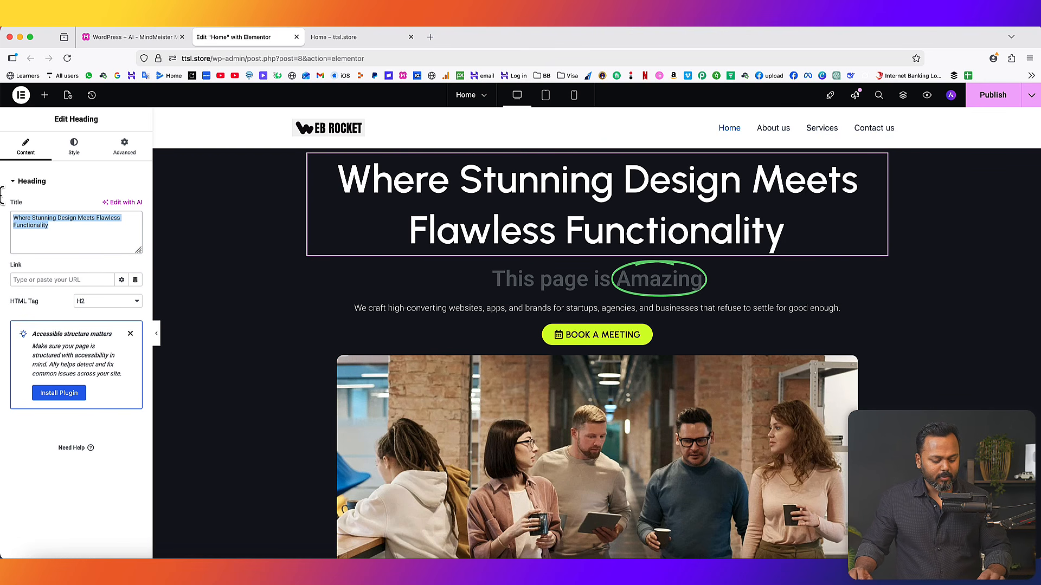
{"action": "left_click", "coordinate": [531, 281]}
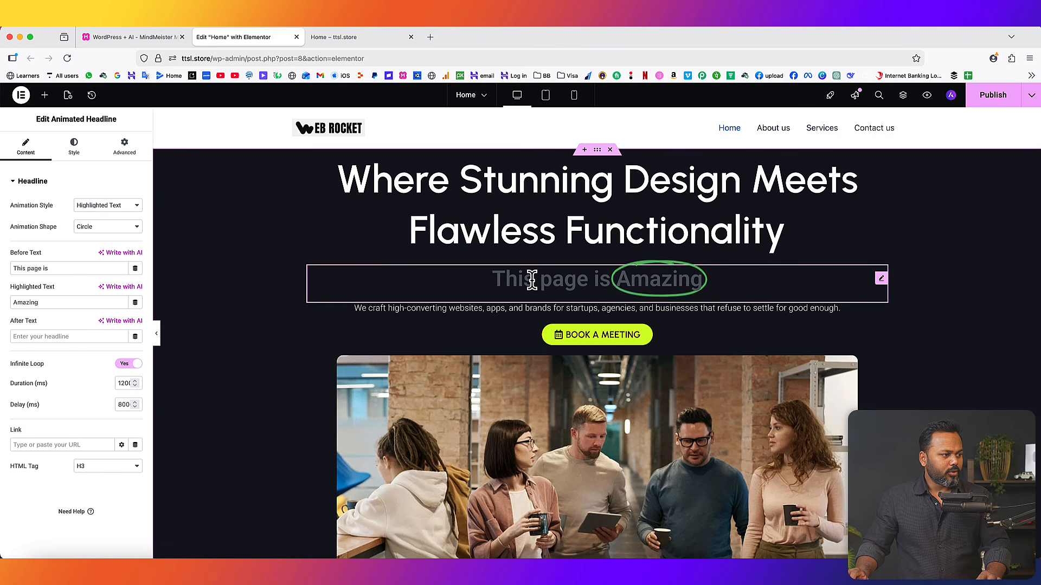
{"action": "left_click_drag", "start_coordinate": [72, 268], "coordinate": [3, 268]}
{"action": "key", "text": "super+v"}
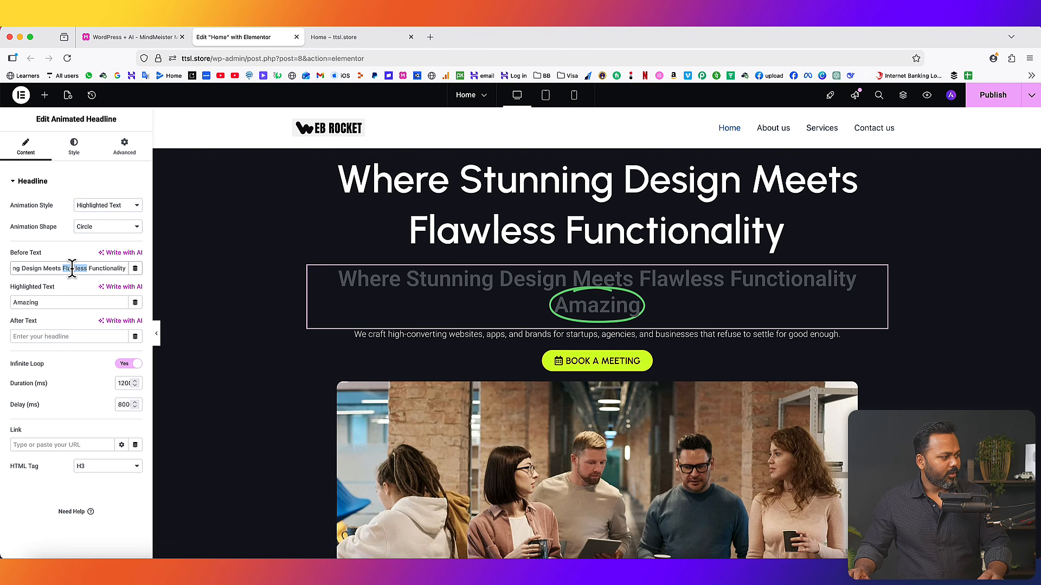
- Make 'Flawless' the highlighted word and move 'Functionality' into the After Text
{"action": "key", "text": "BackSpace"}
{"action": "left_click_drag", "start_coordinate": [41, 303], "coordinate": [8, 306]}
{"action": "type", "text": "Flawless"}
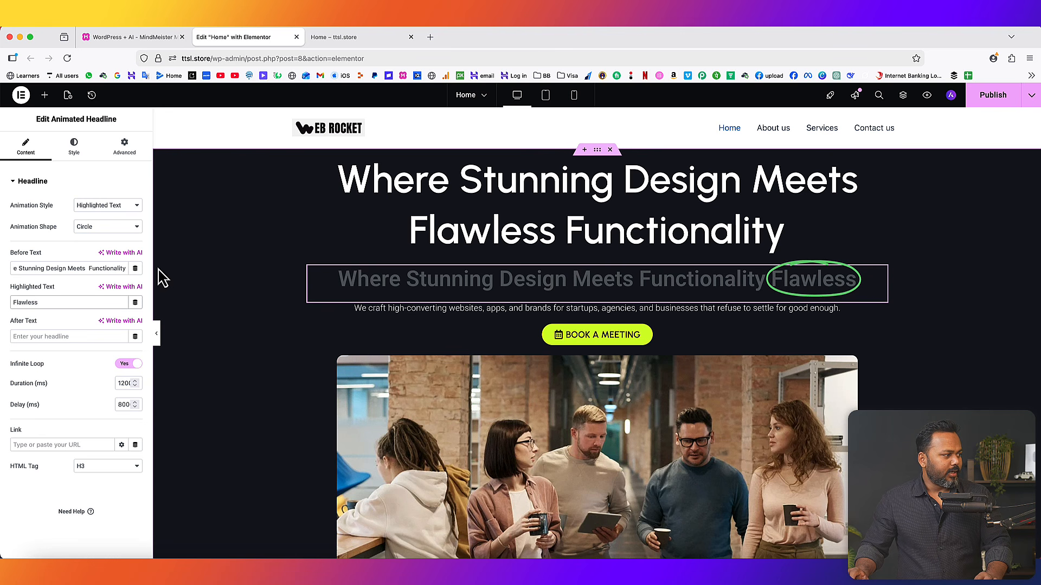
{"action": "double_click", "coordinate": [103, 268]}
{"action": "key", "text": "ctrl+c"}
{"action": "key", "text": "BackSpace"}
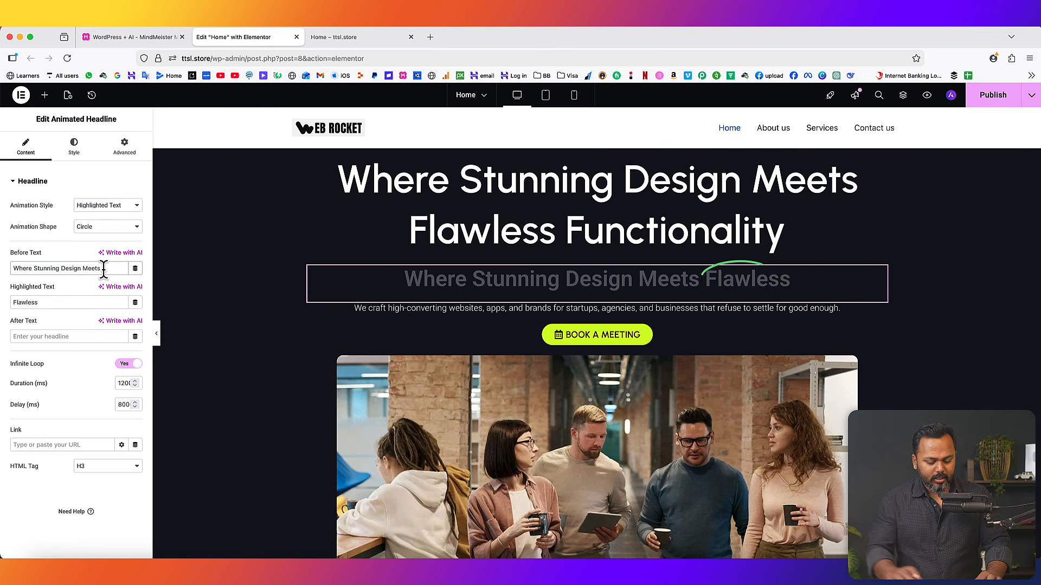
{"action": "left_click", "coordinate": [44, 336]}
{"action": "key", "text": "ctrl+v"}
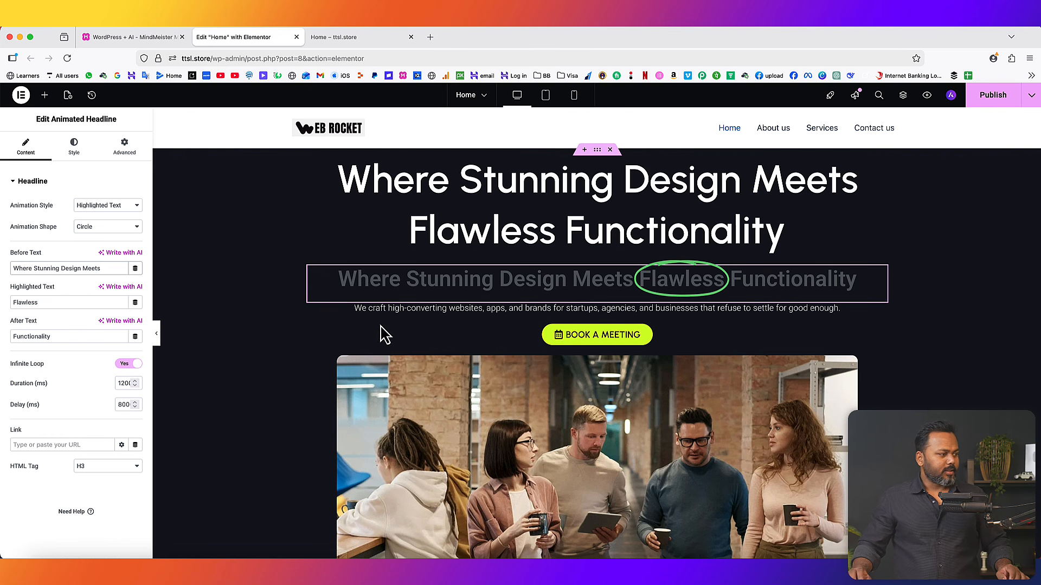
- Try the Curly, Underline, Double and Strikethrough highlight shapes, settling on Curly
{"action": "scroll", "coordinate": [684, 281], "scroll_direction": "down", "scroll_amount": 1}
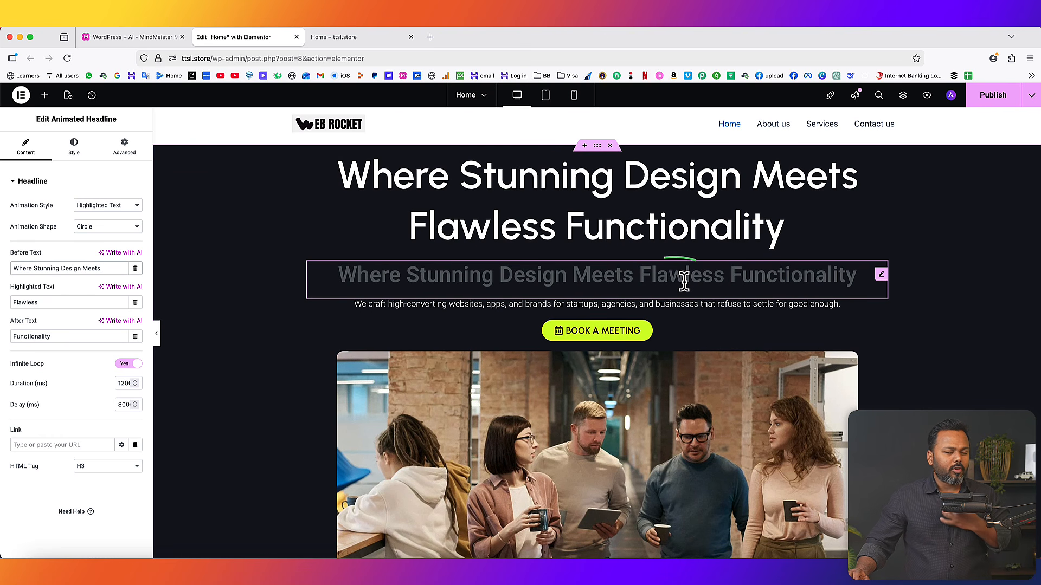
{"action": "left_click", "coordinate": [95, 230]}
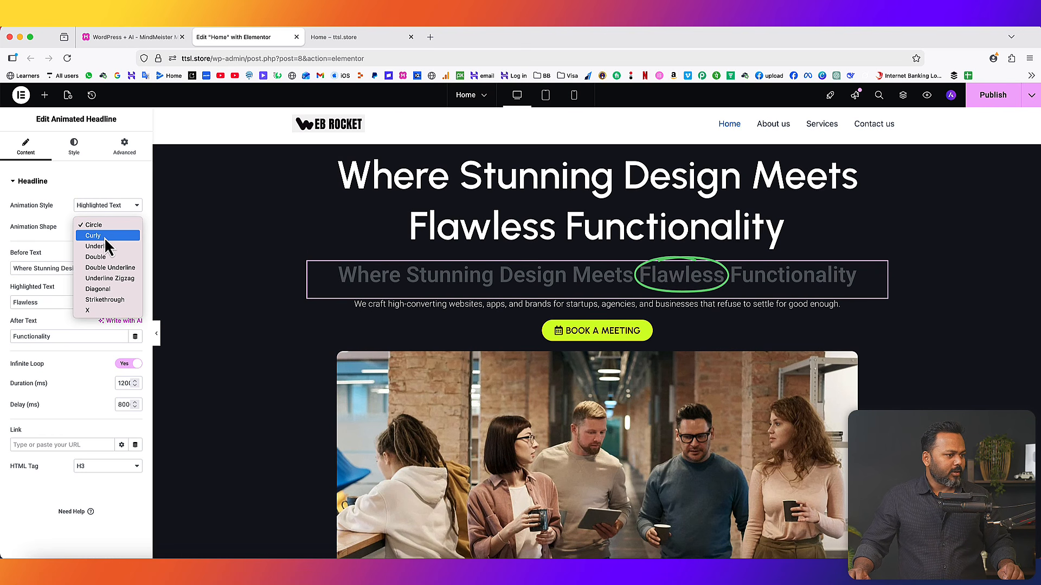
{"action": "left_click", "coordinate": [104, 237]}
{"action": "left_click", "coordinate": [103, 230]}
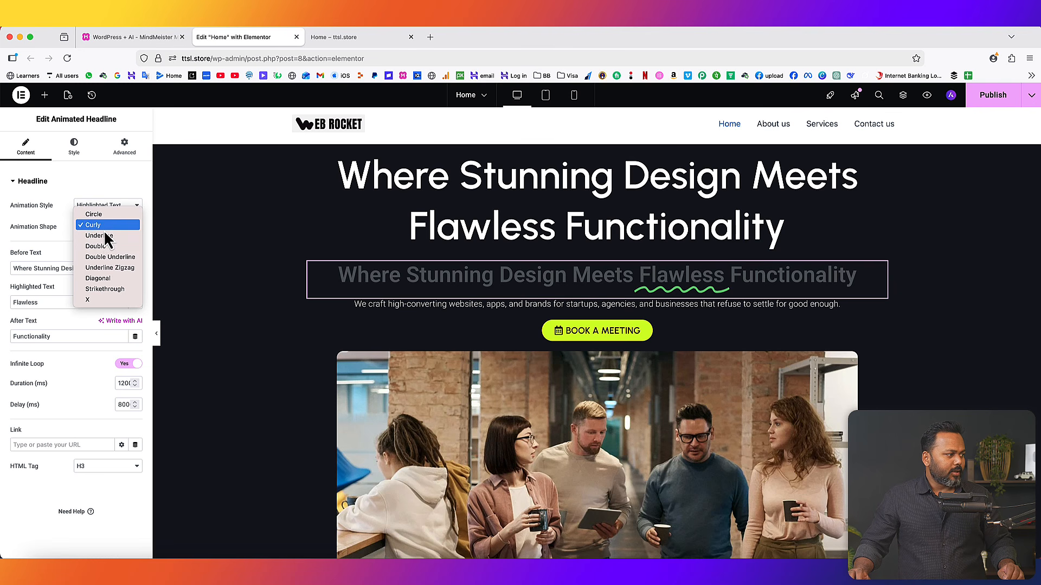
{"action": "left_click", "coordinate": [103, 237]}
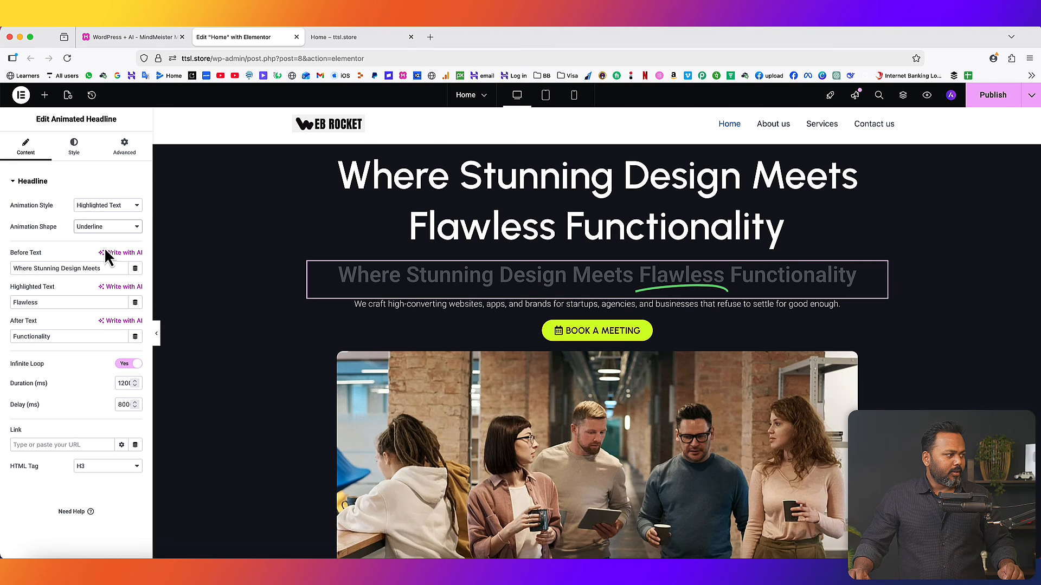
{"action": "left_click", "coordinate": [103, 232]}
{"action": "left_click", "coordinate": [106, 237]}
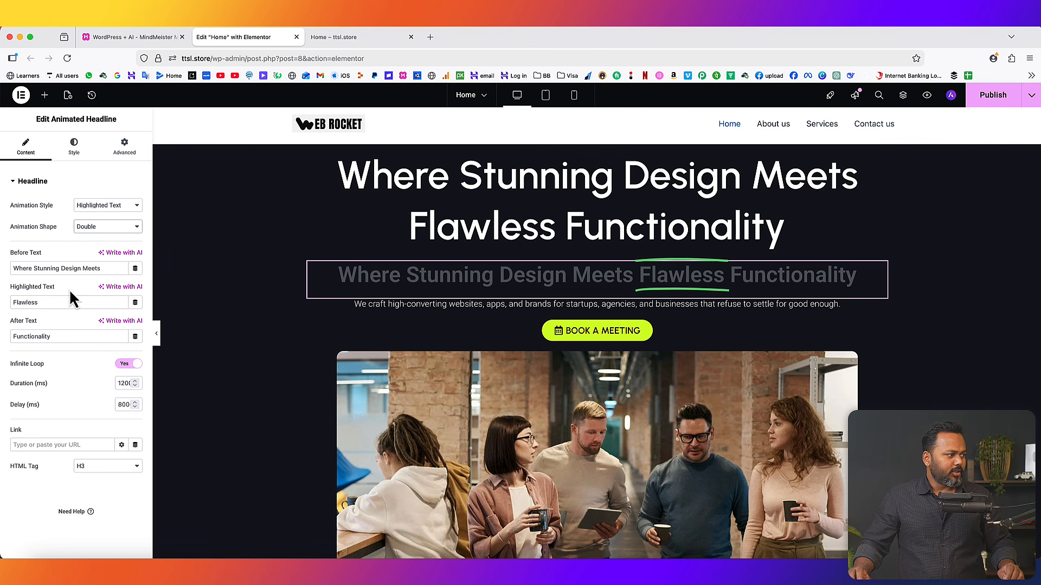
{"action": "left_click", "coordinate": [93, 231]}
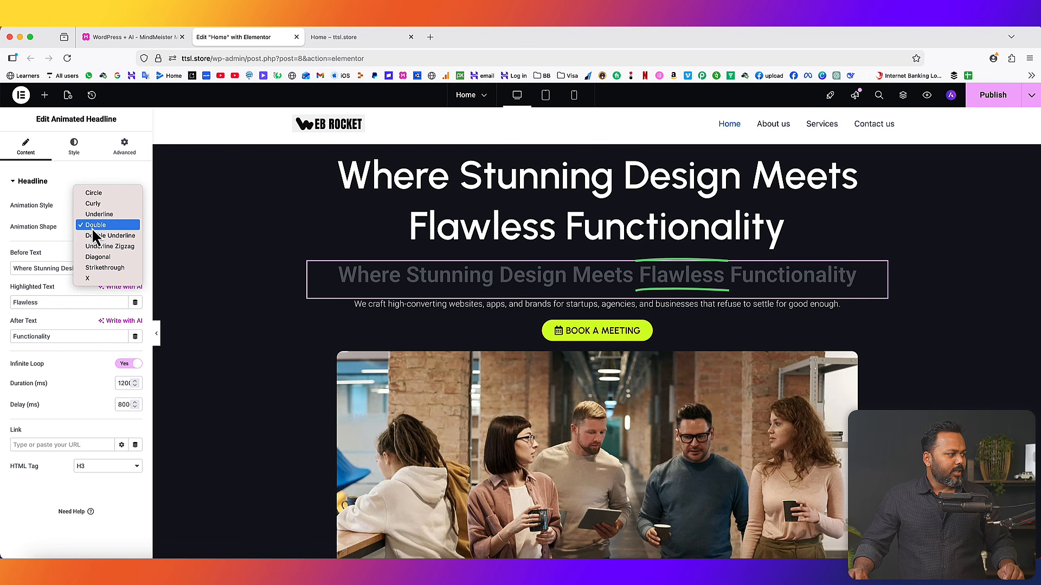
{"action": "left_click", "coordinate": [103, 268]}
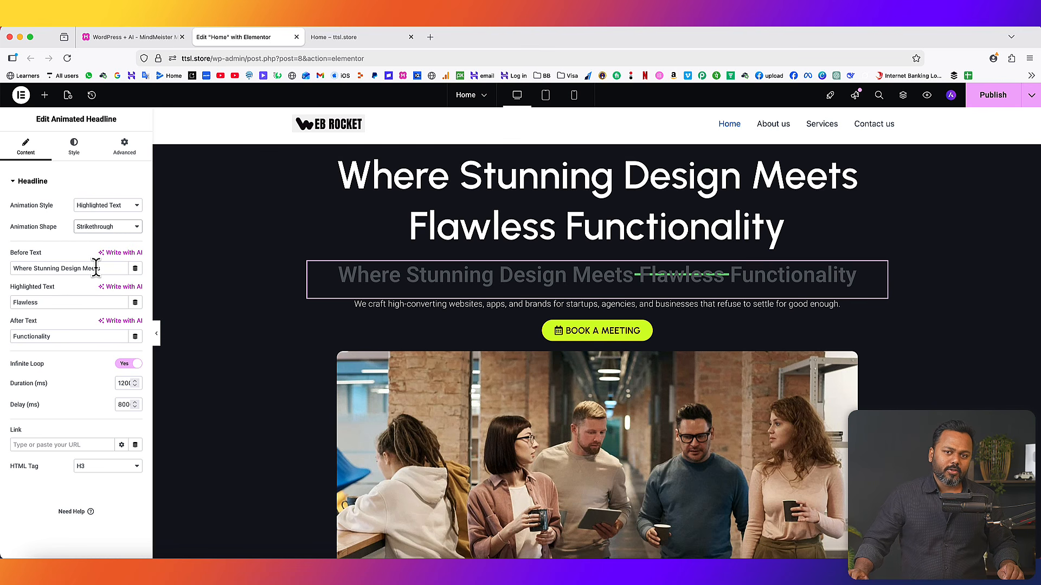
{"action": "left_click", "coordinate": [98, 231]}
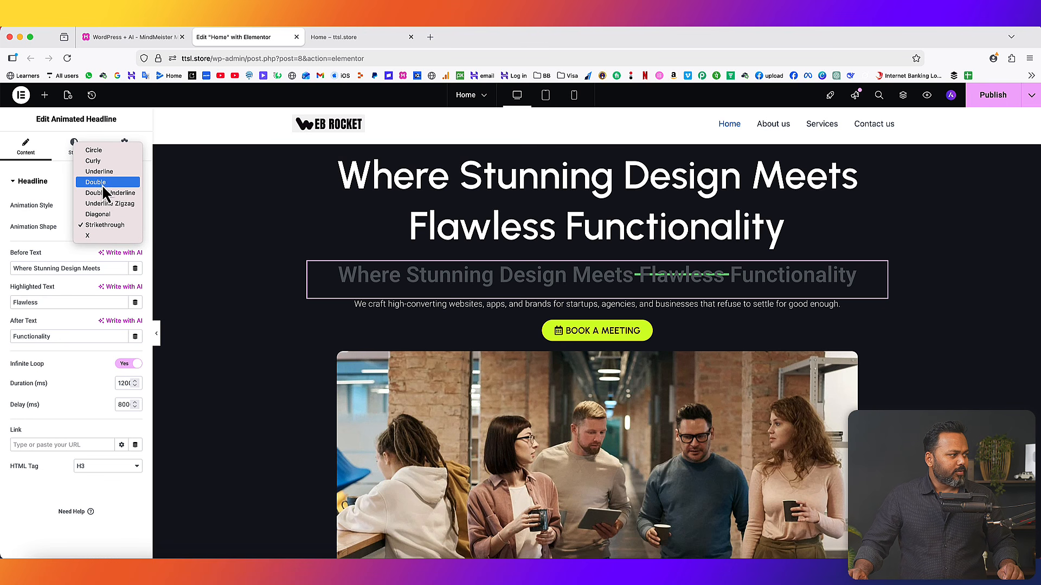
{"action": "left_click", "coordinate": [102, 162]}
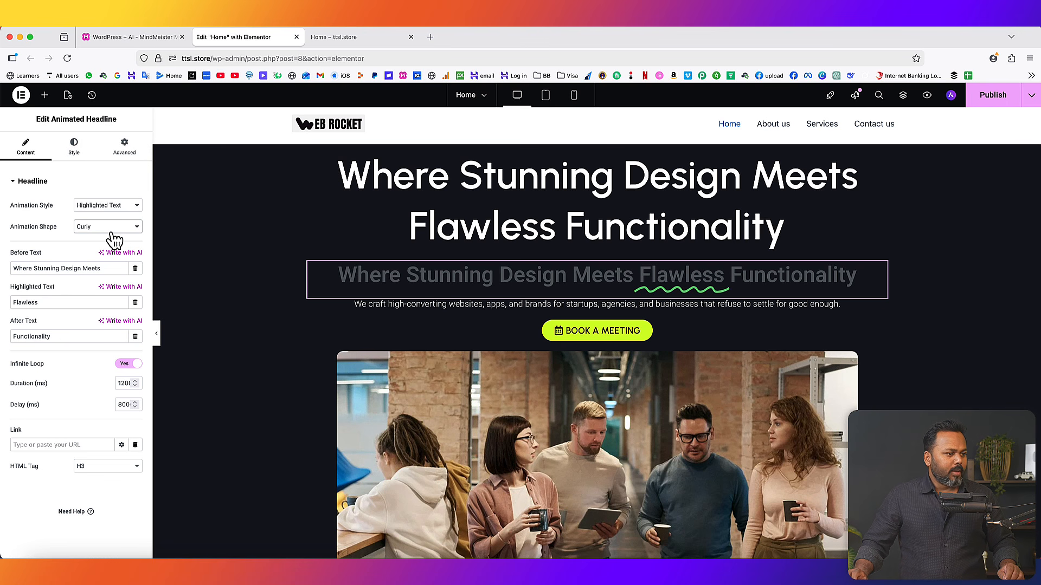
{"action": "left_click", "coordinate": [74, 145]}
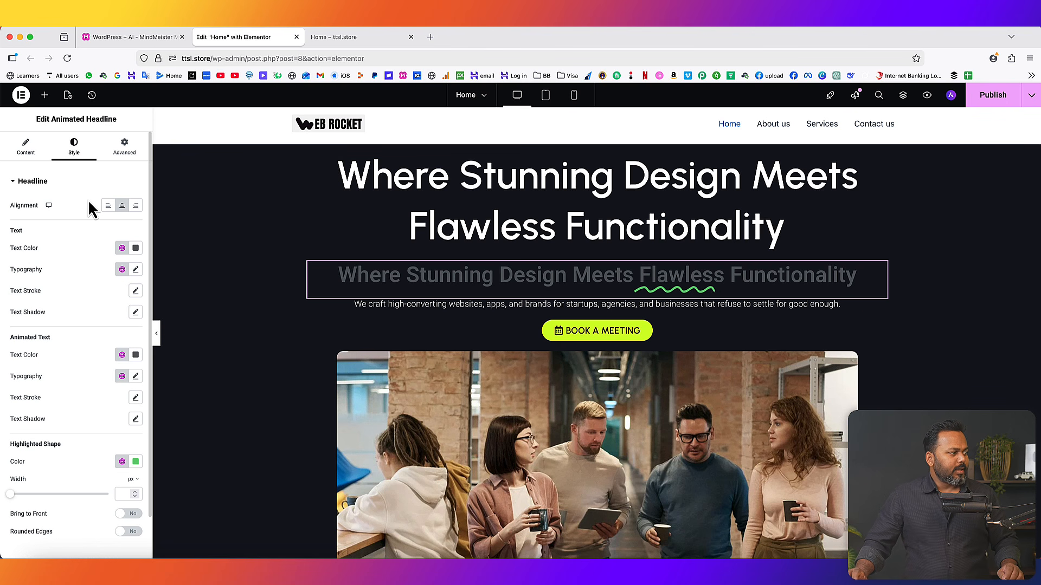
- Set the animated headline's text colour to white
{"action": "left_click", "coordinate": [135, 248]}
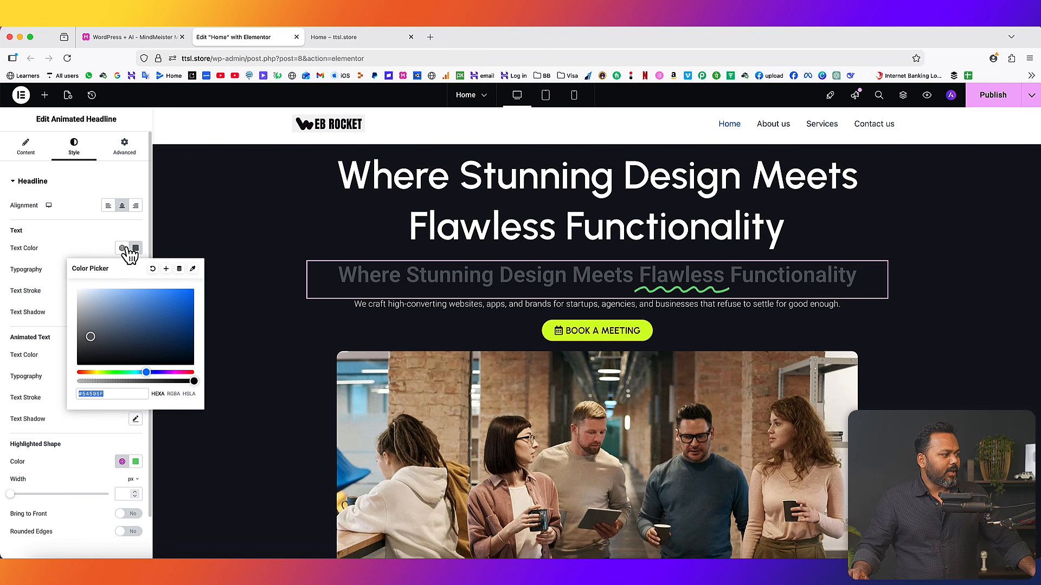
{"action": "left_click_drag", "start_coordinate": [92, 332], "coordinate": [69, 292]}
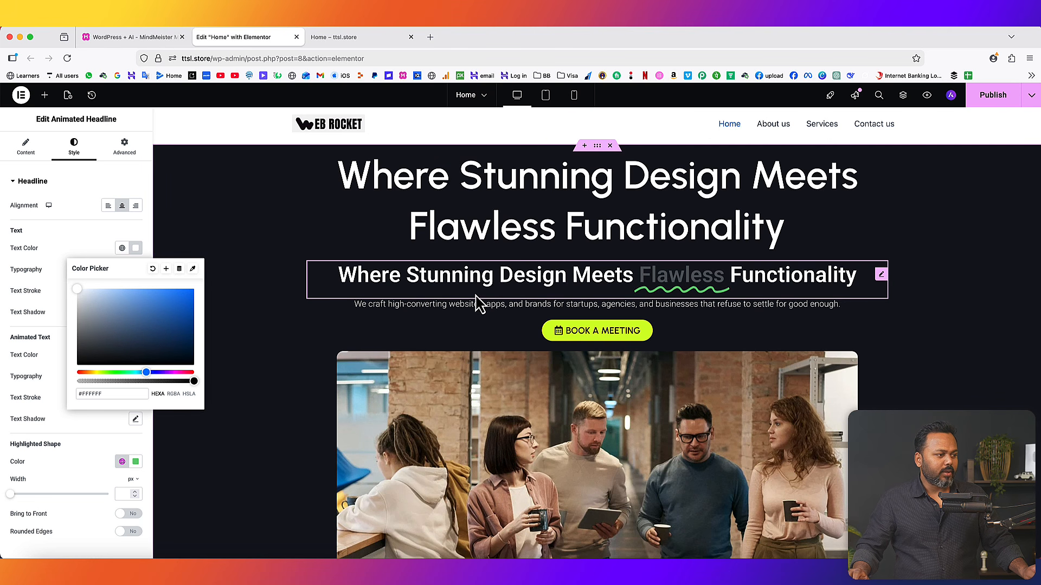
{"action": "left_click", "coordinate": [22, 325]}
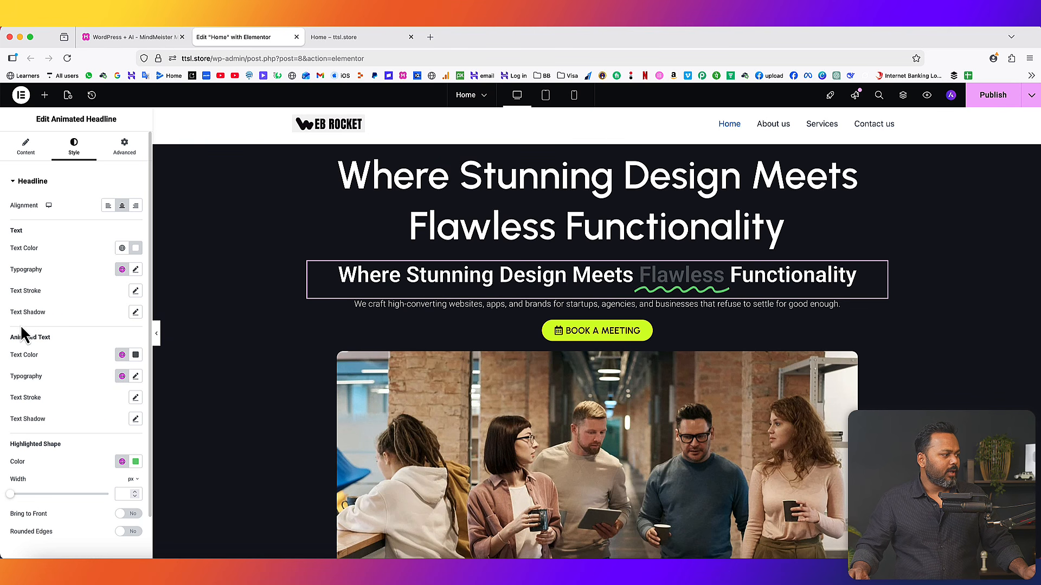
- Colour the word Flawless bright green #75FD11 and copy that hex value
{"action": "left_click", "coordinate": [136, 355]}
{"action": "left_click_drag", "start_coordinate": [139, 430], "coordinate": [186, 396]}
{"action": "left_click_drag", "start_coordinate": [125, 483], "coordinate": [112, 484]}
{"action": "left_click", "coordinate": [65, 316]}
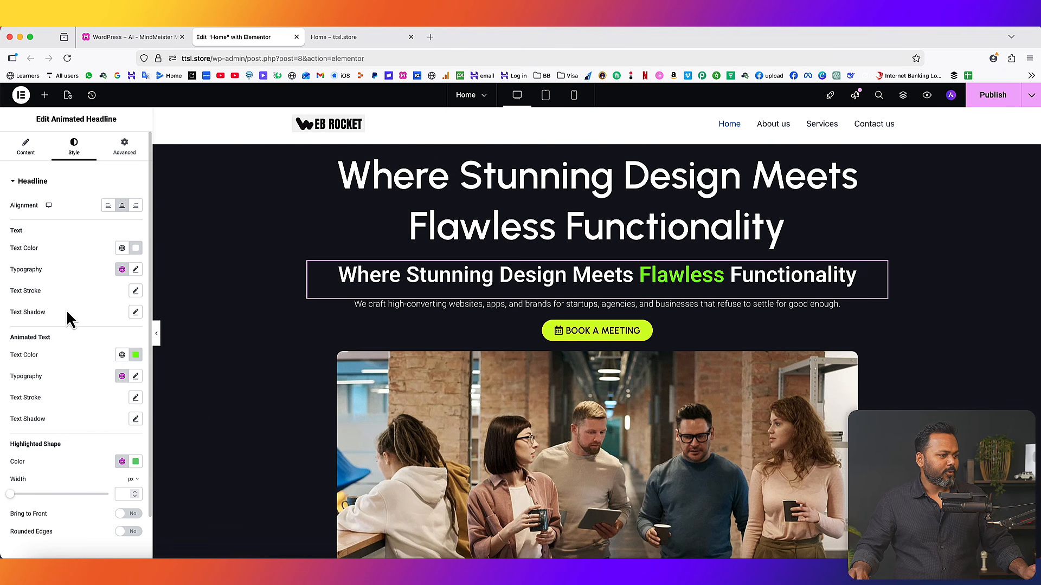
{"action": "scroll", "coordinate": [77, 434], "scroll_direction": "down", "scroll_amount": 2}
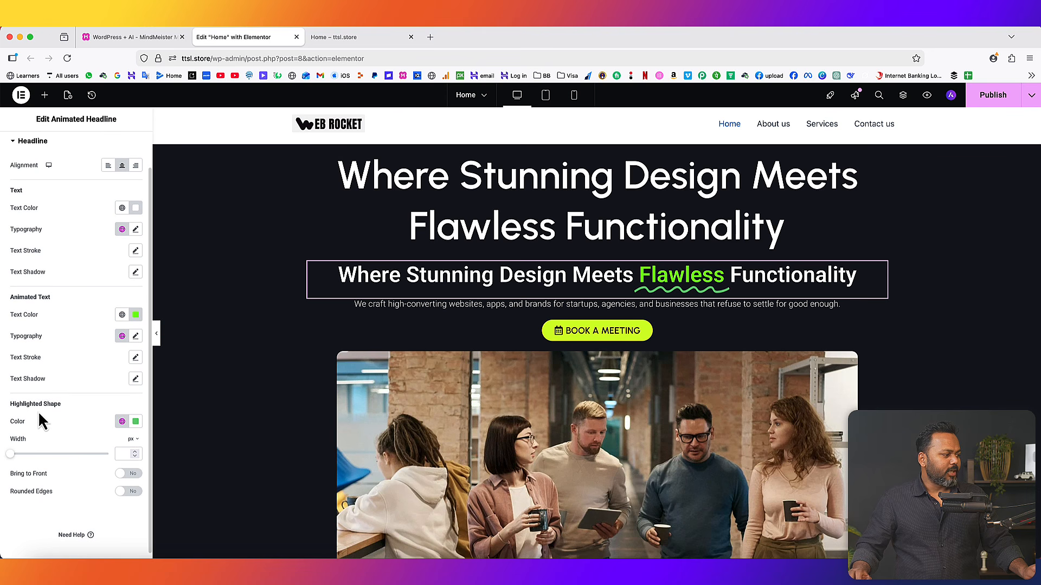
{"action": "left_click", "coordinate": [135, 315]}
{"action": "left_click", "coordinate": [97, 460]}
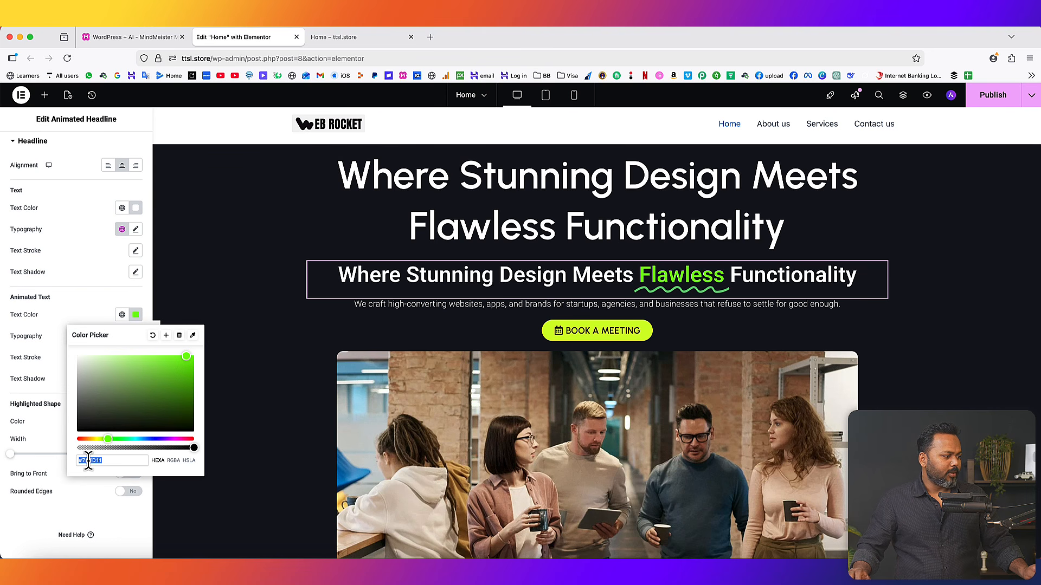
{"action": "right_click", "coordinate": [89, 461]}
{"action": "left_click", "coordinate": [102, 418]}
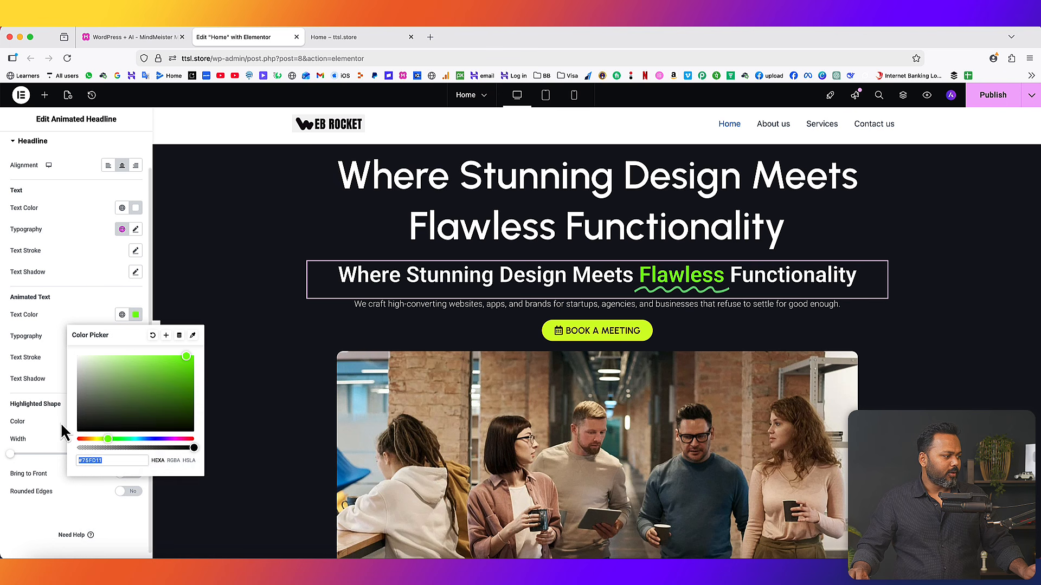
{"action": "left_click", "coordinate": [61, 432]}
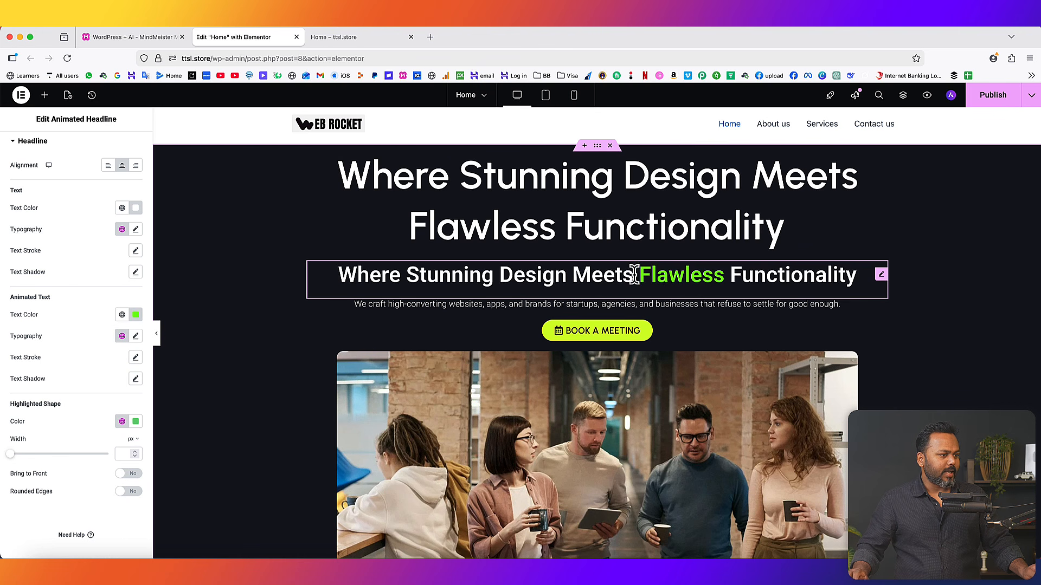
- Paste #75FD11 as the highlighted shape colour so the curly line matches
{"action": "left_click", "coordinate": [135, 422]}
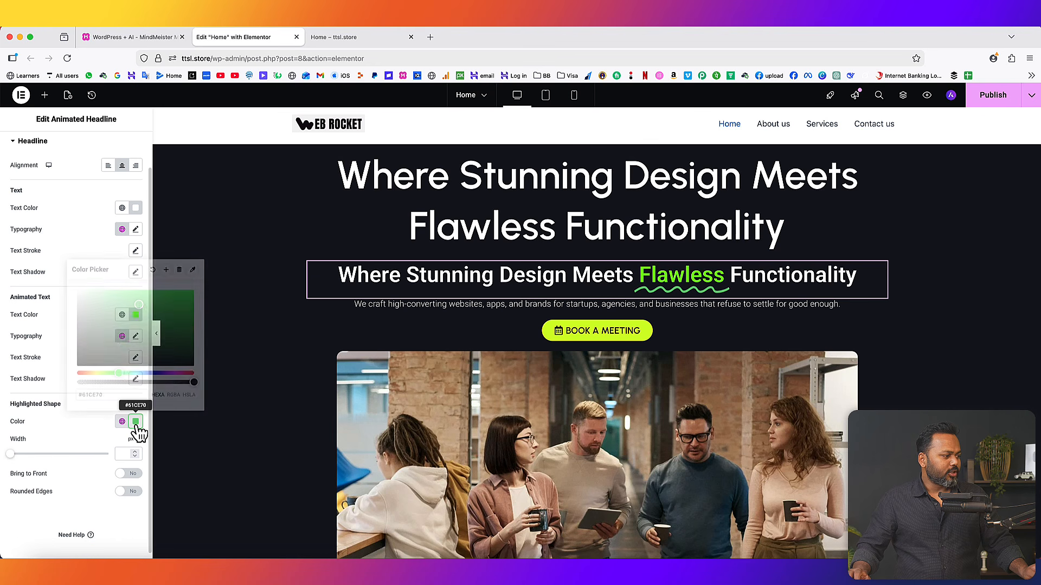
{"action": "key", "text": "BackSpace"}
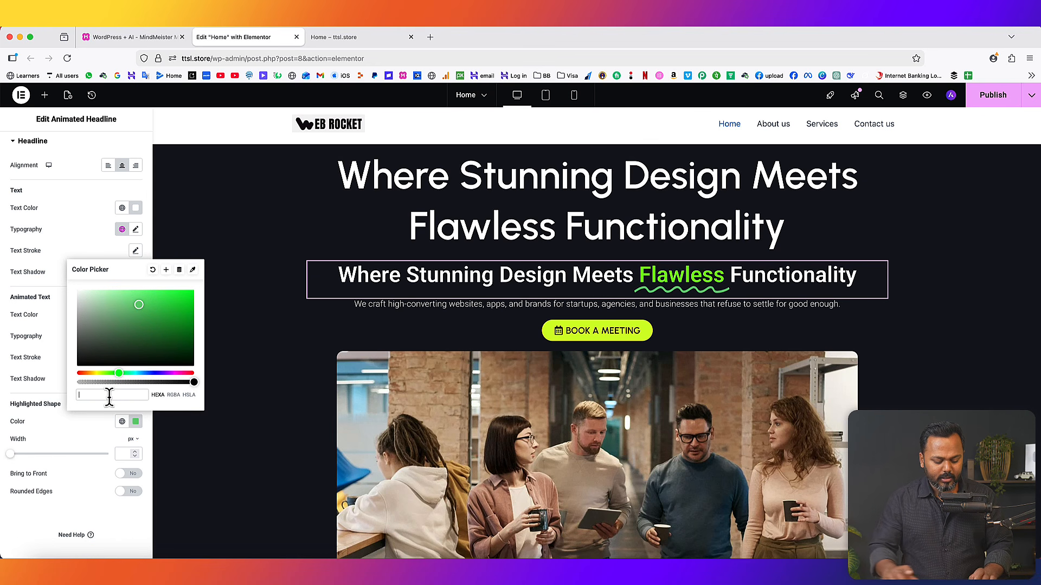
{"action": "key", "text": "super+v"}
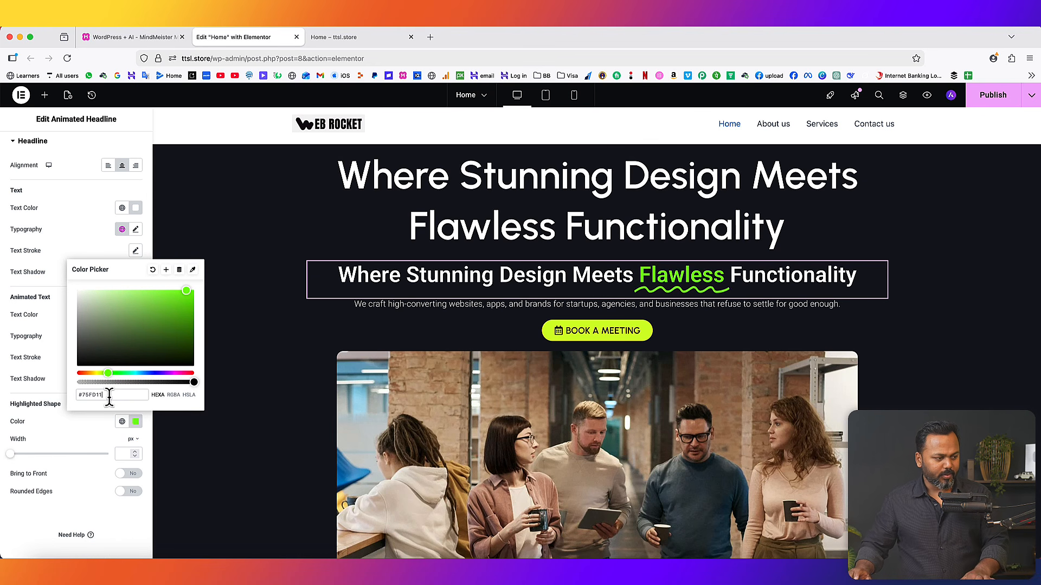
{"action": "left_click", "coordinate": [95, 257]}
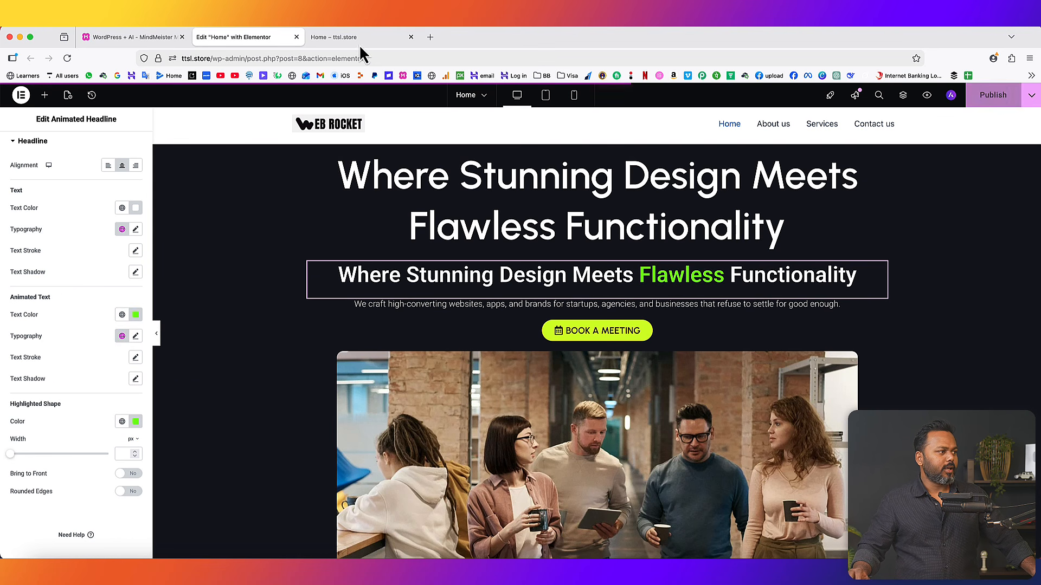
{"action": "left_click", "coordinate": [359, 38]}
- Reload the live page to review the green curly headline, then view the mind map
{"action": "left_click", "coordinate": [67, 58]}
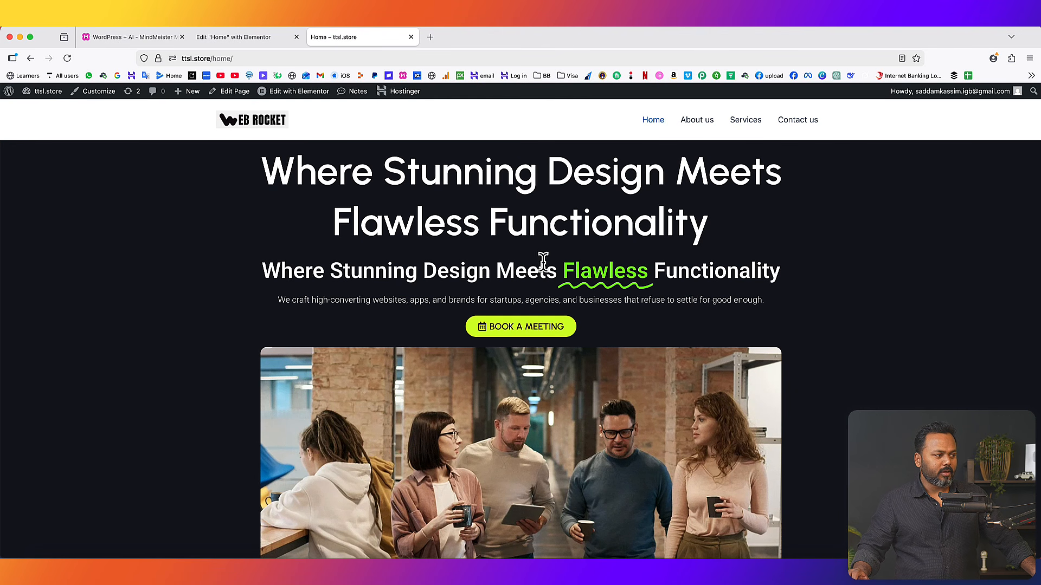
{"action": "left_click_drag", "start_coordinate": [269, 168], "coordinate": [727, 225]}
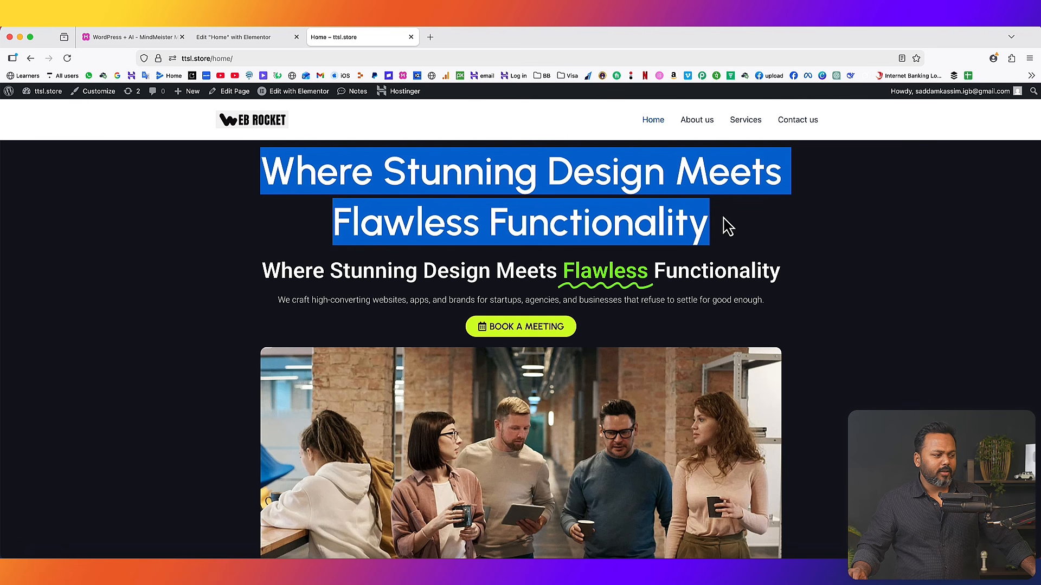
{"action": "left_click", "coordinate": [726, 225]}
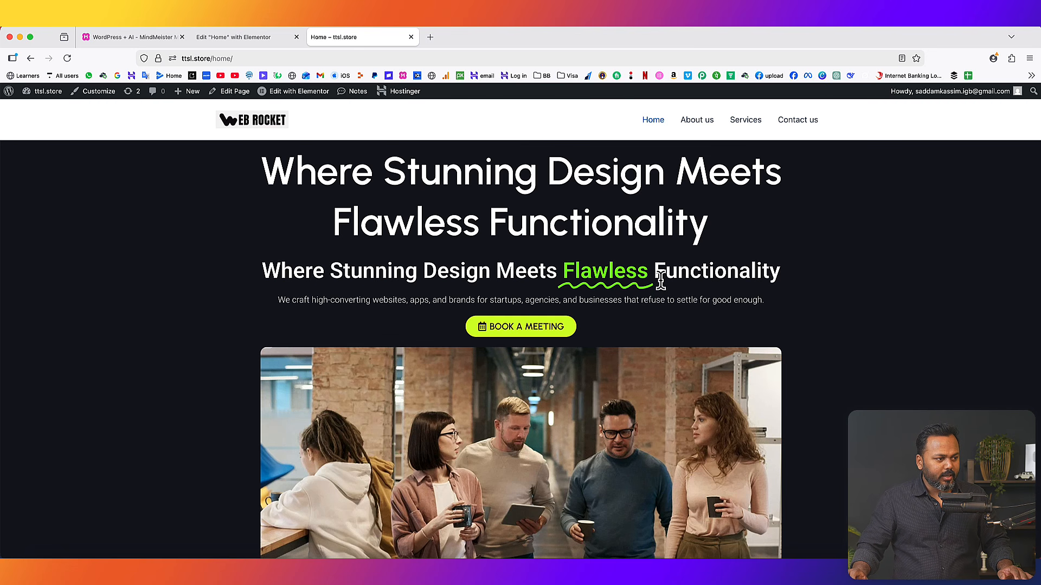
{"action": "scroll", "coordinate": [660, 281], "scroll_direction": "down", "scroll_amount": 15}
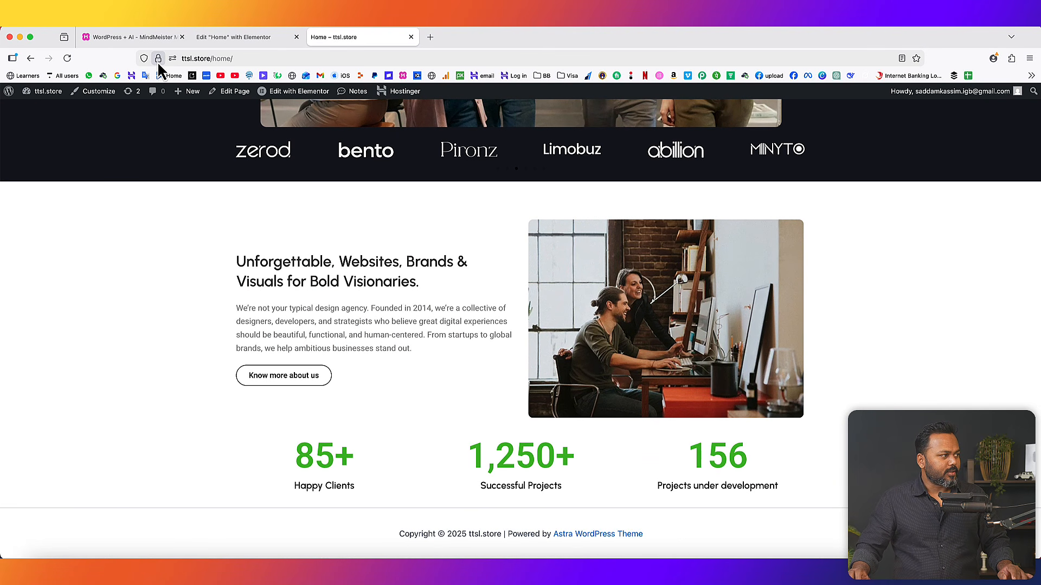
{"action": "left_click", "coordinate": [130, 37]}
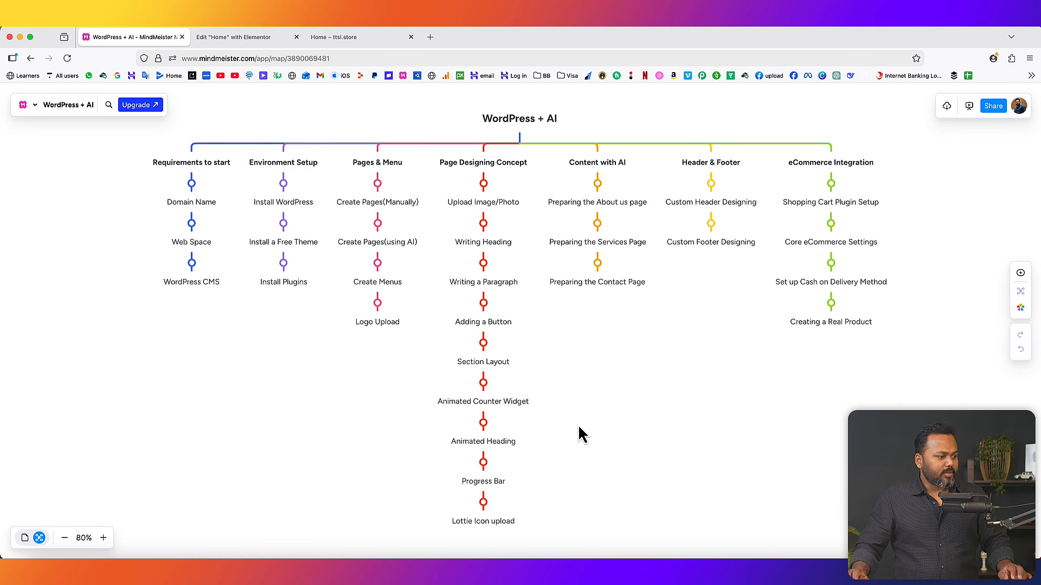
{"action": "left_click", "coordinate": [265, 35]}
- Add a two-column Flexbox section below the counters
{"action": "scroll", "coordinate": [611, 368], "scroll_direction": "down", "scroll_amount": 10}
{"action": "scroll", "coordinate": [612, 366], "scroll_direction": "up", "scroll_amount": 1}
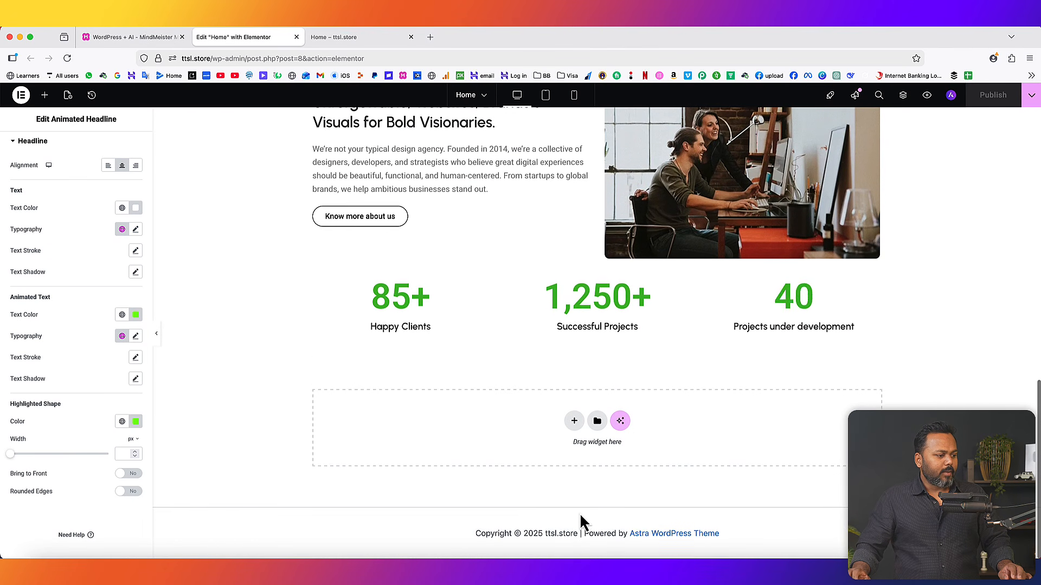
{"action": "left_click", "coordinate": [574, 422]}
{"action": "left_click", "coordinate": [566, 458]}
{"action": "left_click", "coordinate": [574, 453]}
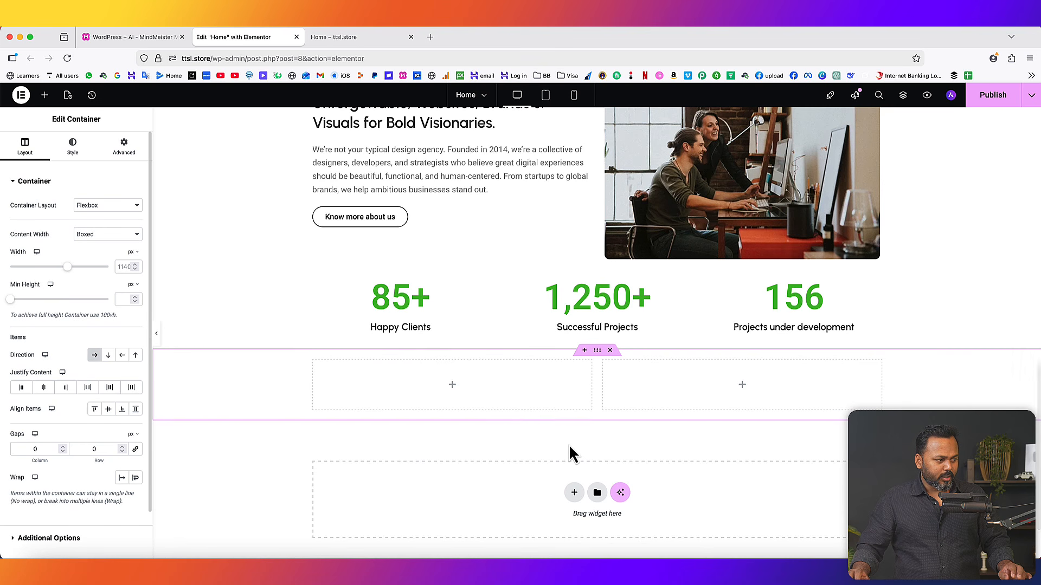
- Place an Image widget in the left column showing the woman-at-chart-monitor photo
{"action": "left_click", "coordinate": [636, 401]}
{"action": "scroll", "coordinate": [488, 336], "scroll_direction": "down", "scroll_amount": 2}
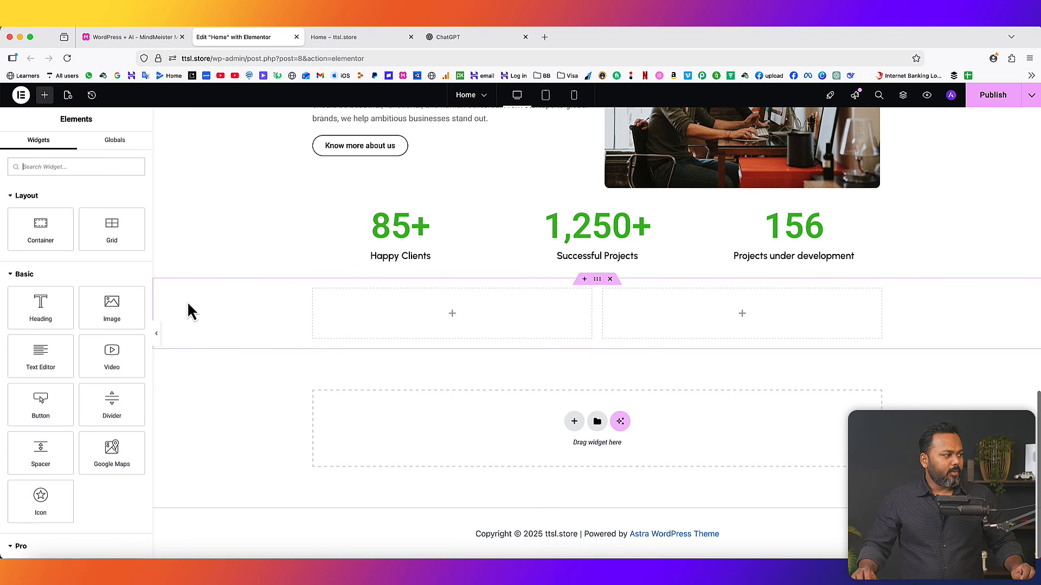
{"action": "left_click_drag", "start_coordinate": [112, 307], "coordinate": [371, 317]}
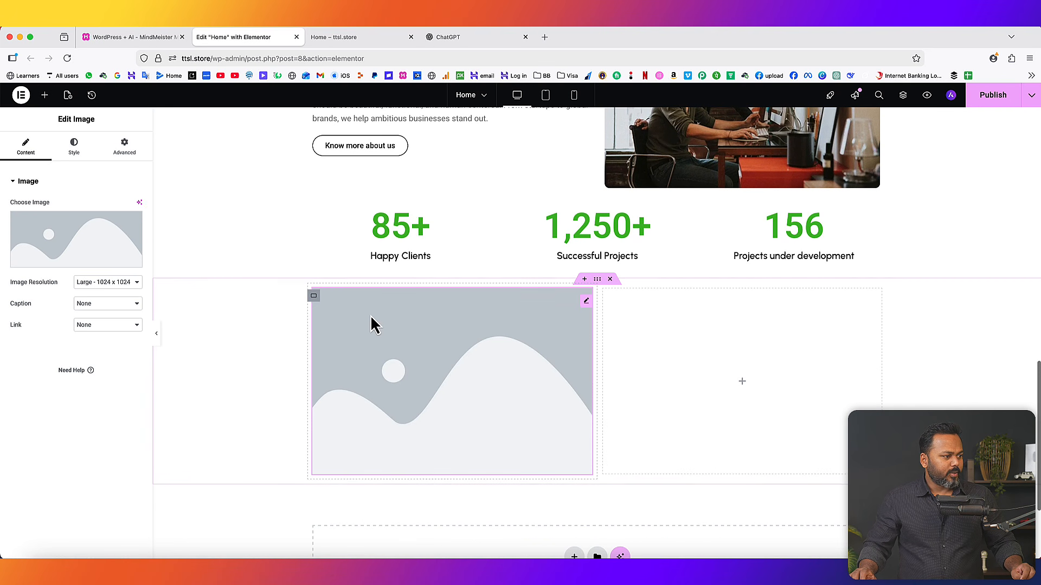
{"action": "left_click", "coordinate": [72, 266]}
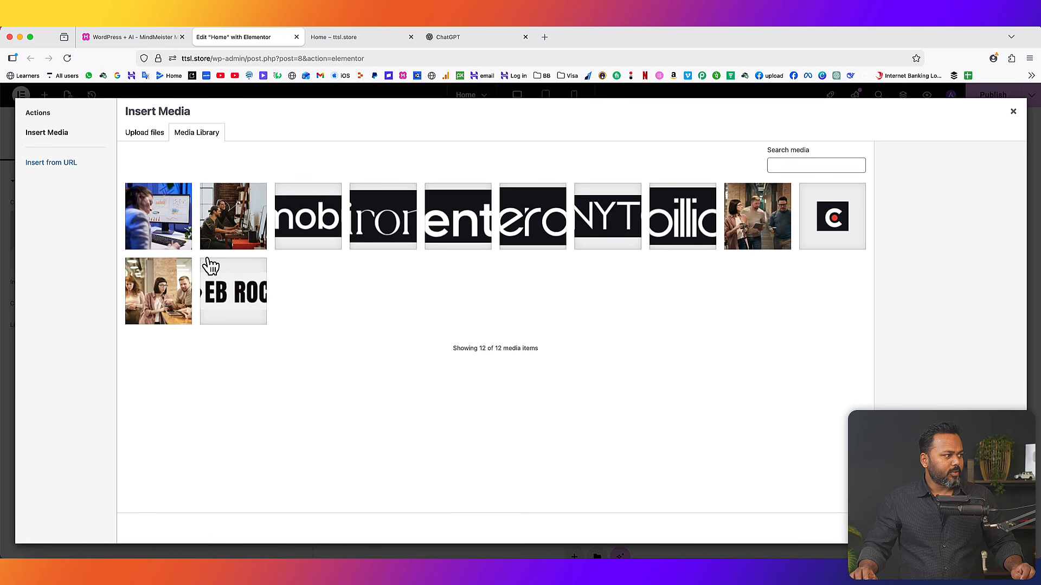
{"action": "left_click", "coordinate": [151, 222]}
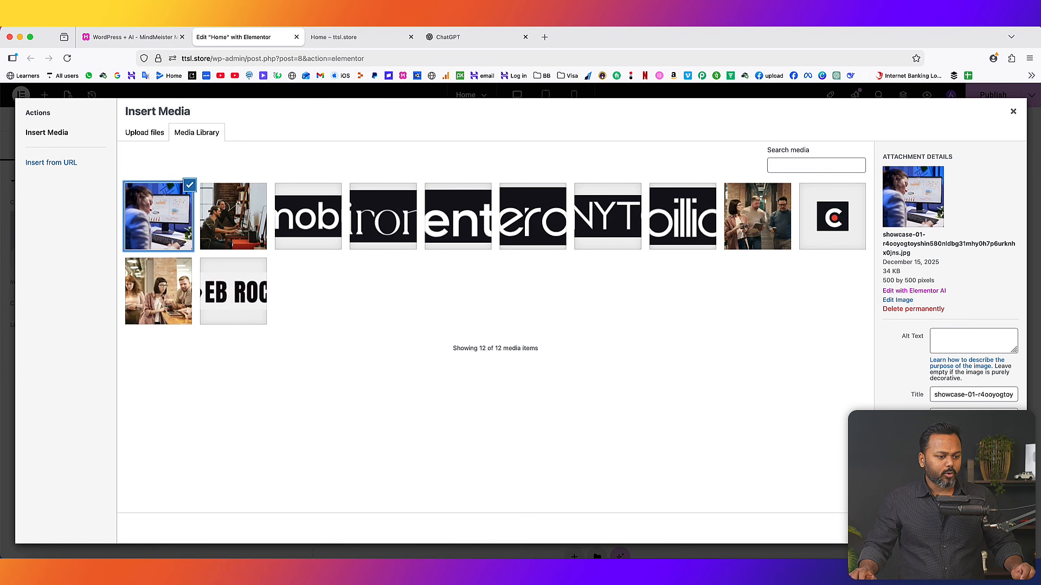
{"action": "left_click", "coordinate": [1004, 528]}
- Set the image resolution to Full and its border radius to 11px
{"action": "scroll", "coordinate": [531, 373], "scroll_direction": "down", "scroll_amount": 2}
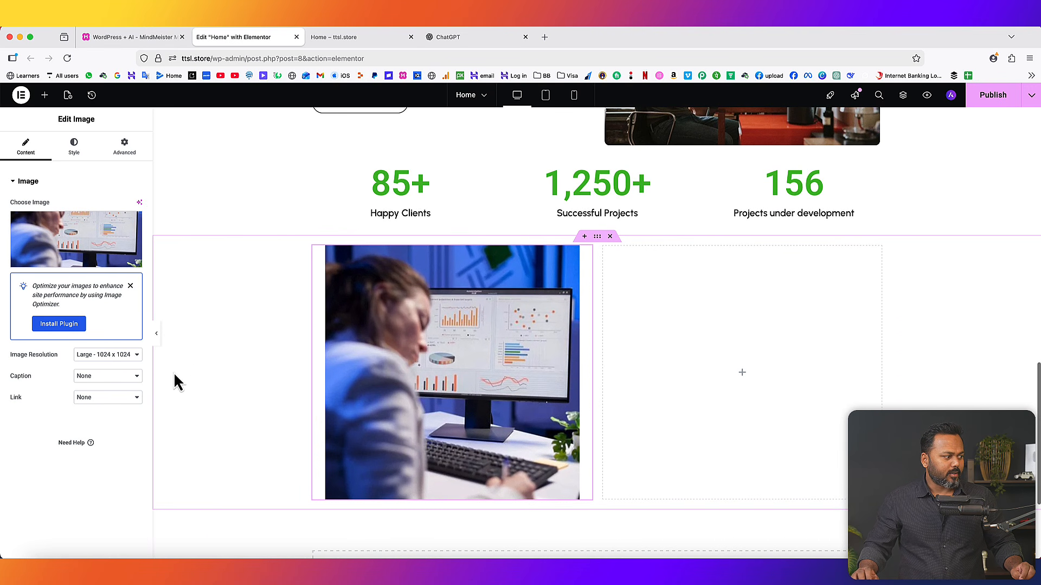
{"action": "left_click", "coordinate": [100, 354]}
{"action": "left_click", "coordinate": [102, 385]}
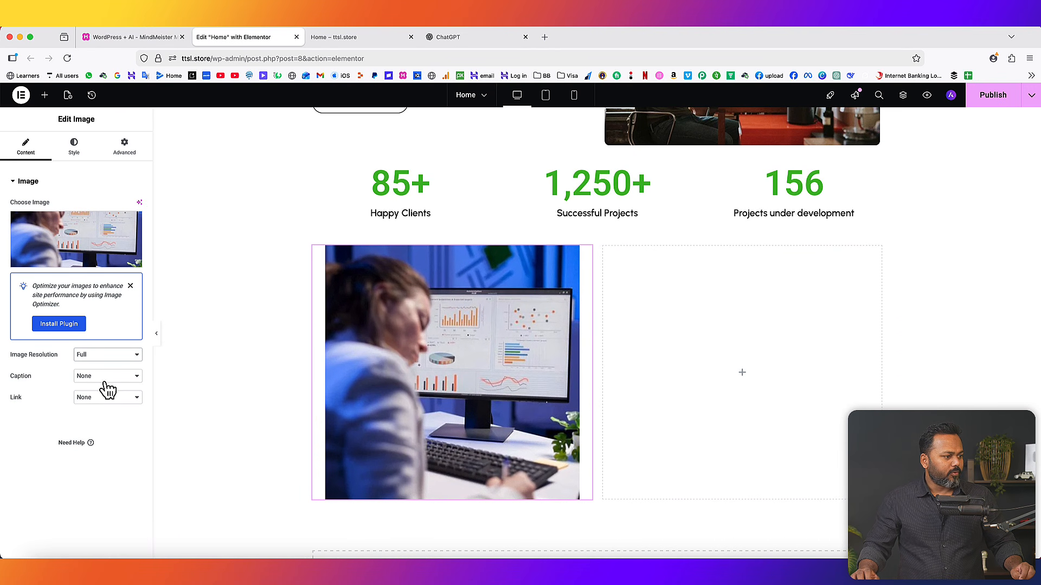
{"action": "left_click", "coordinate": [72, 146]}
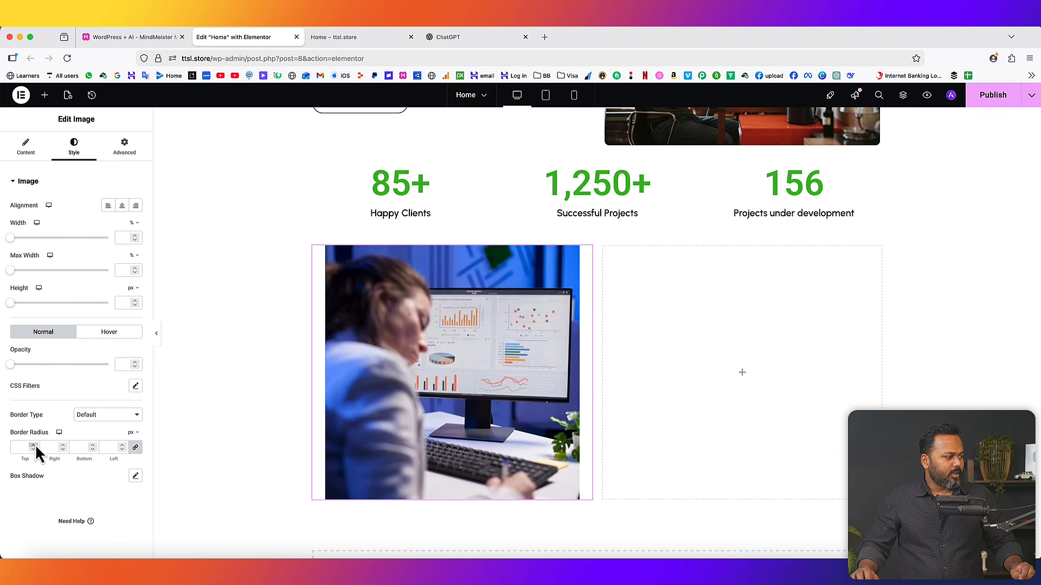
{"action": "type", "text": "11"}
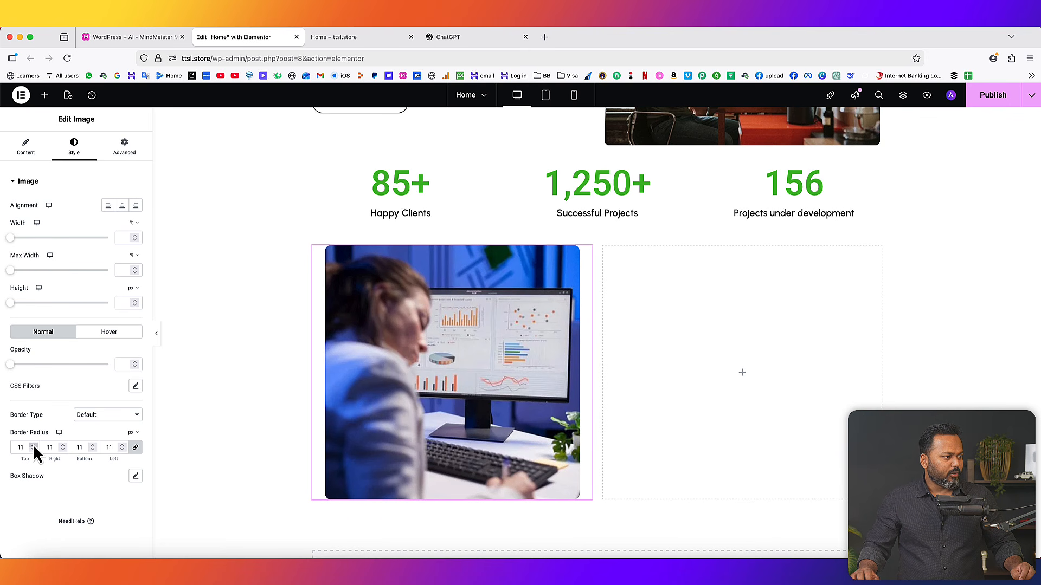
{"action": "left_click", "coordinate": [743, 374]}
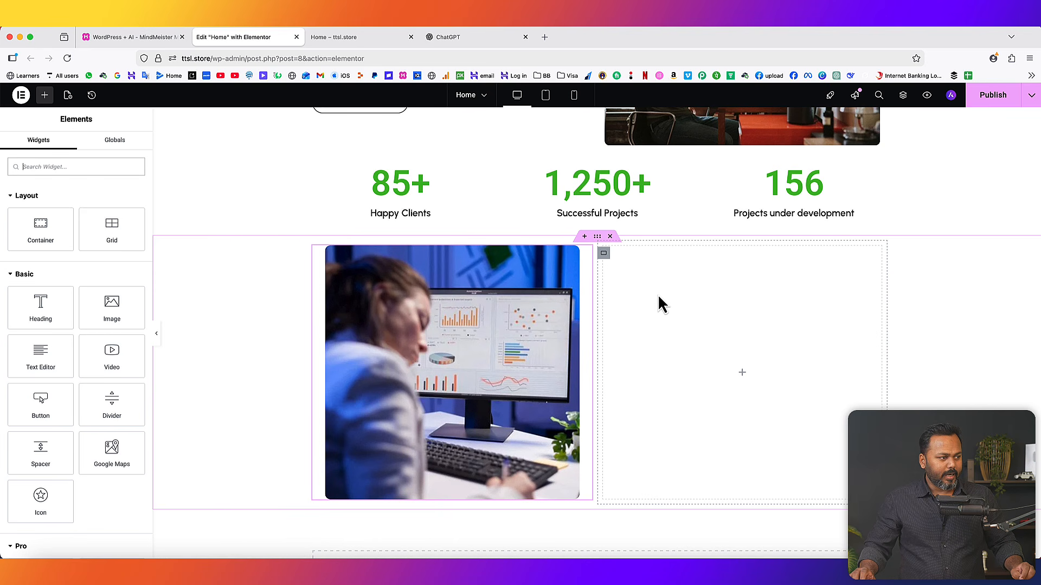
{"action": "scroll", "coordinate": [658, 294], "scroll_direction": "up", "scroll_amount": 4}
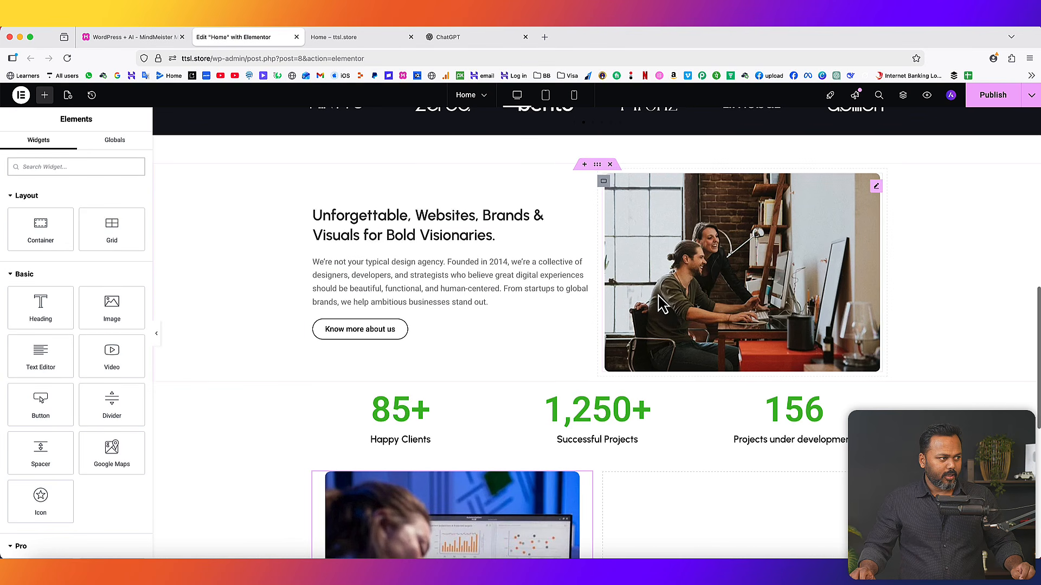
- Duplicate the Unforgettable Websites heading into the right column and retitle it 'Expertise I Have'
{"action": "right_click", "coordinate": [445, 218]}
{"action": "left_click", "coordinate": [471, 259]}
{"action": "scroll", "coordinate": [547, 274], "scroll_direction": "down", "scroll_amount": 2}
{"action": "left_click_drag", "start_coordinate": [585, 155], "coordinate": [651, 419]}
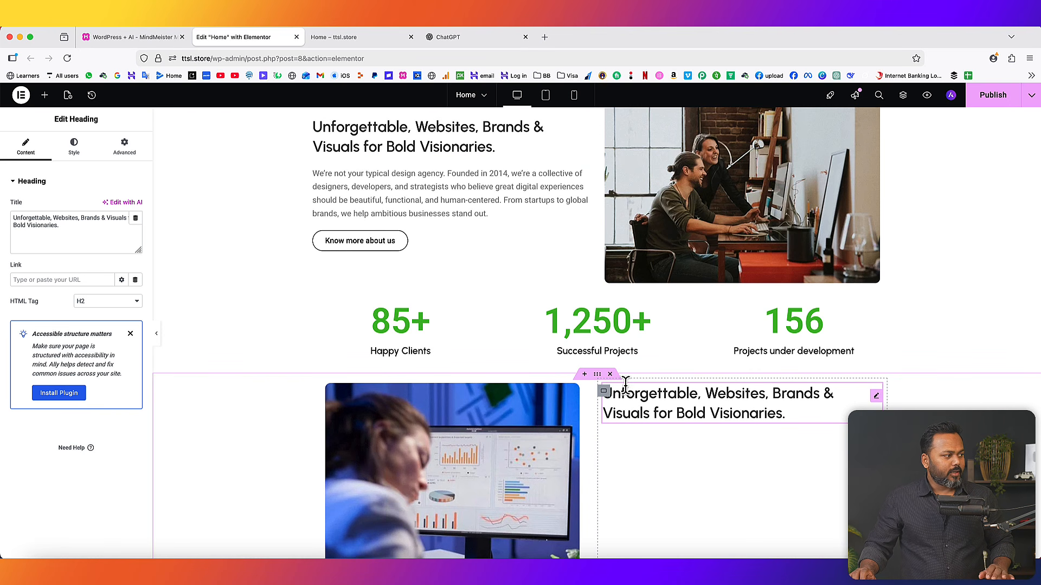
{"action": "left_click_drag", "start_coordinate": [91, 230], "coordinate": [3, 212]}
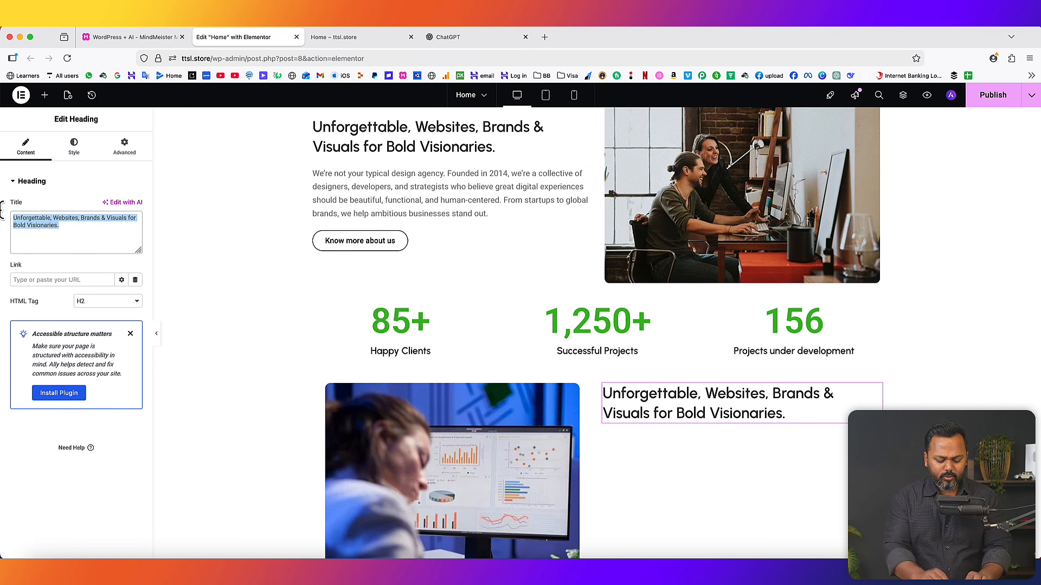
{"action": "type", "text": "Expertise I have"}
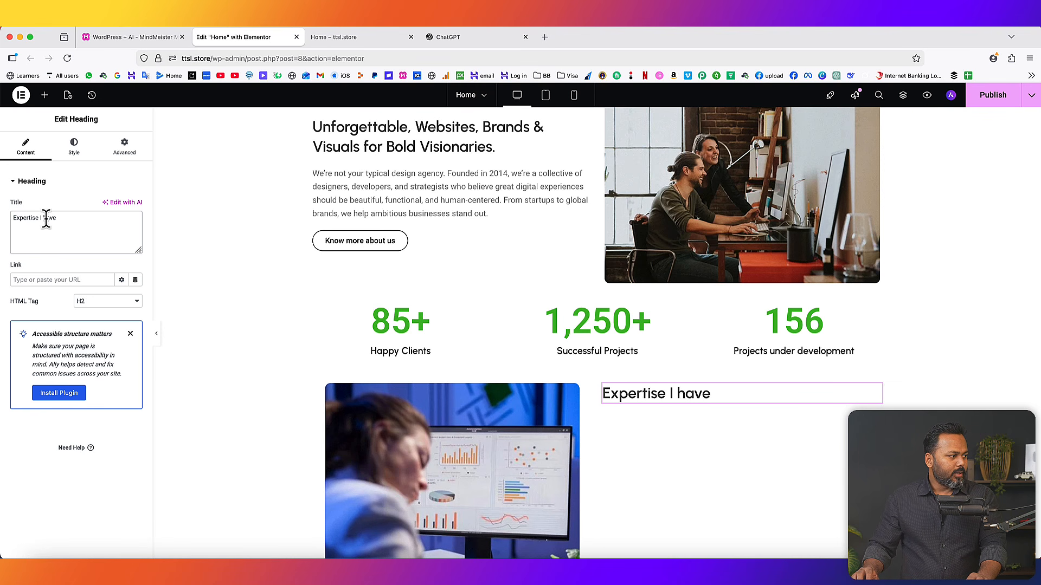
{"action": "key", "text": "BackSpace"}
{"action": "type", "text": "H"}
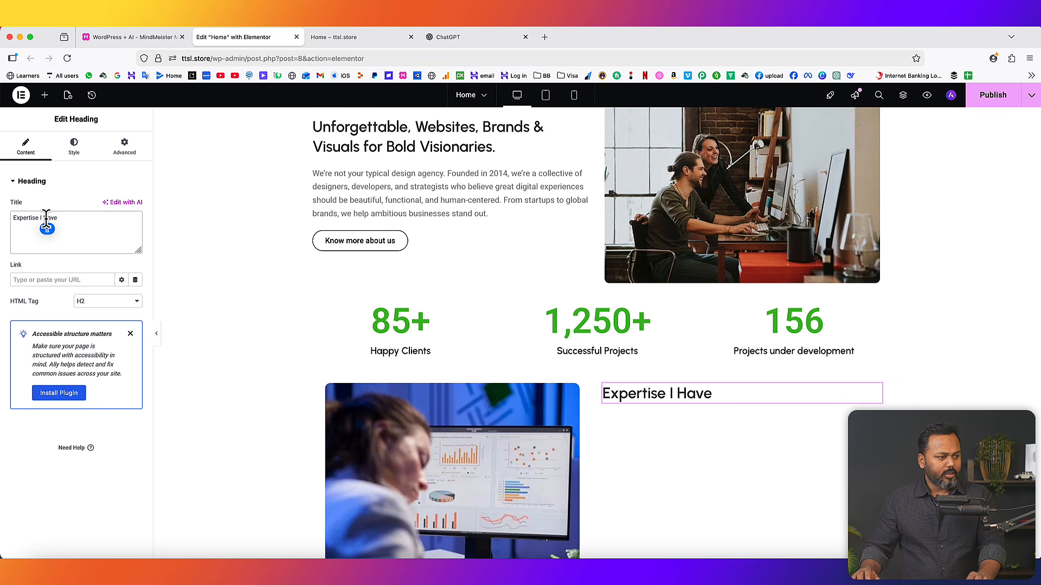
{"action": "scroll", "coordinate": [720, 390], "scroll_direction": "down", "scroll_amount": 3}
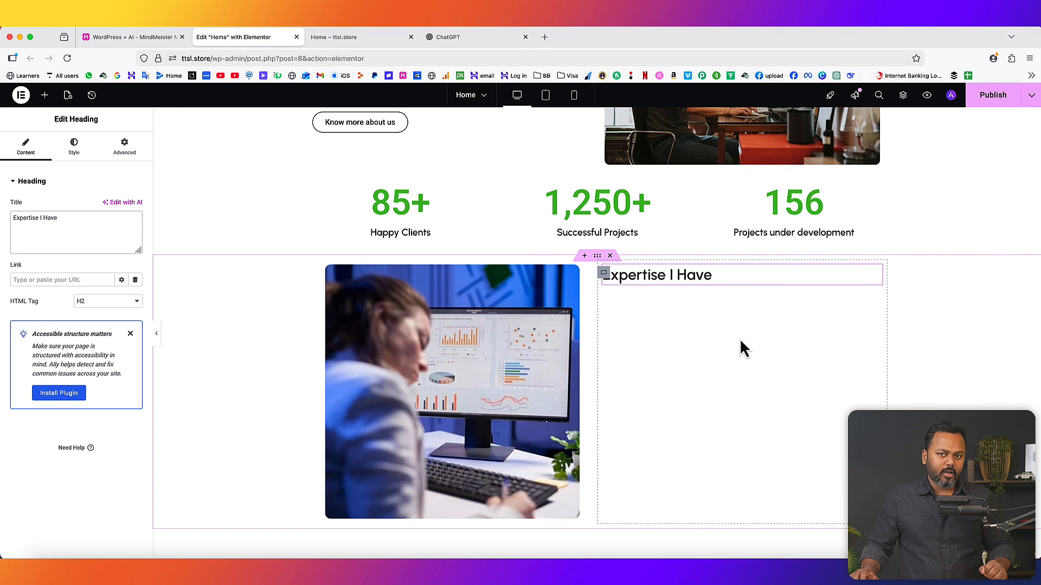
{"action": "left_click", "coordinate": [45, 95]}
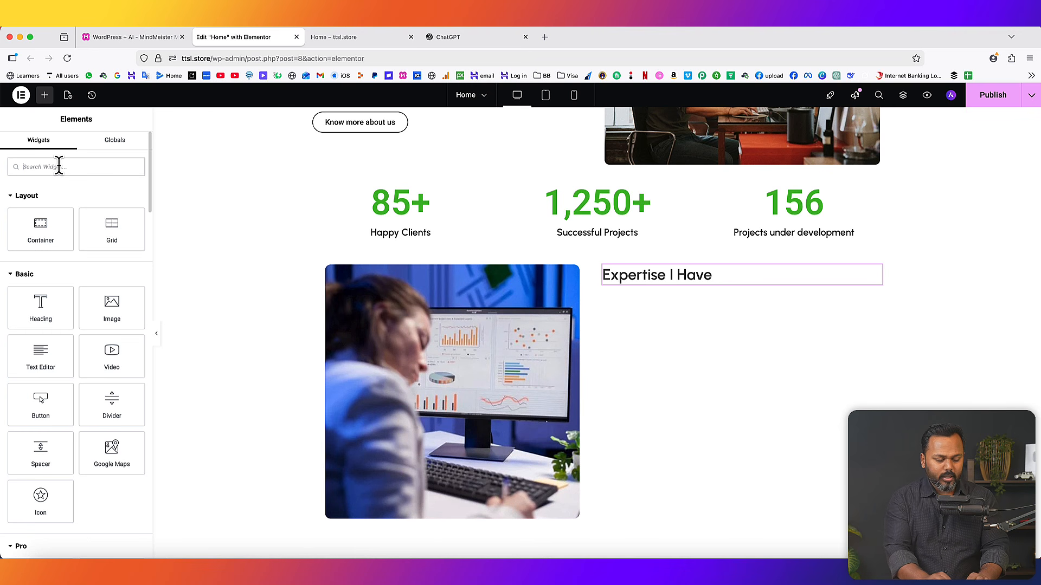
- Place a Progress Bar widget (Web Designer, 50%) under 'Expertise I Have' and clear its 'My Skill' title
{"action": "type", "text": "progress"}
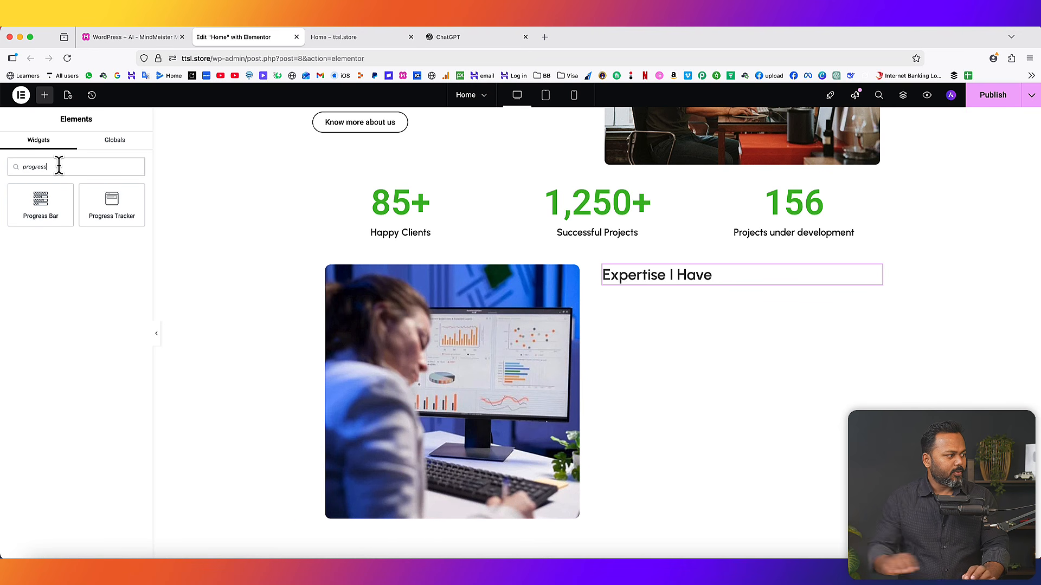
{"action": "left_click_drag", "start_coordinate": [22, 206], "coordinate": [673, 287]}
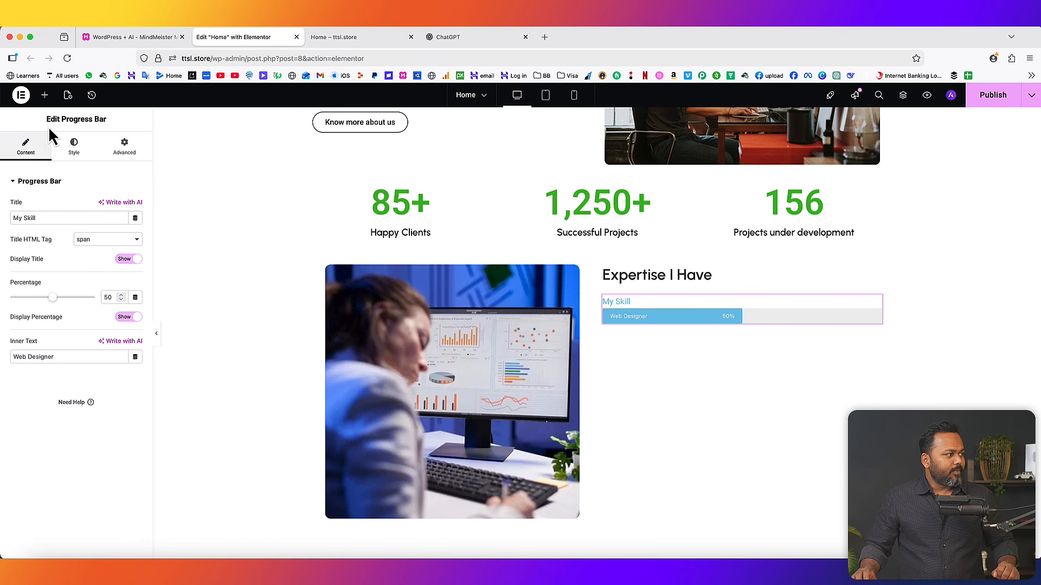
{"action": "left_click_drag", "start_coordinate": [47, 119], "coordinate": [102, 119]}
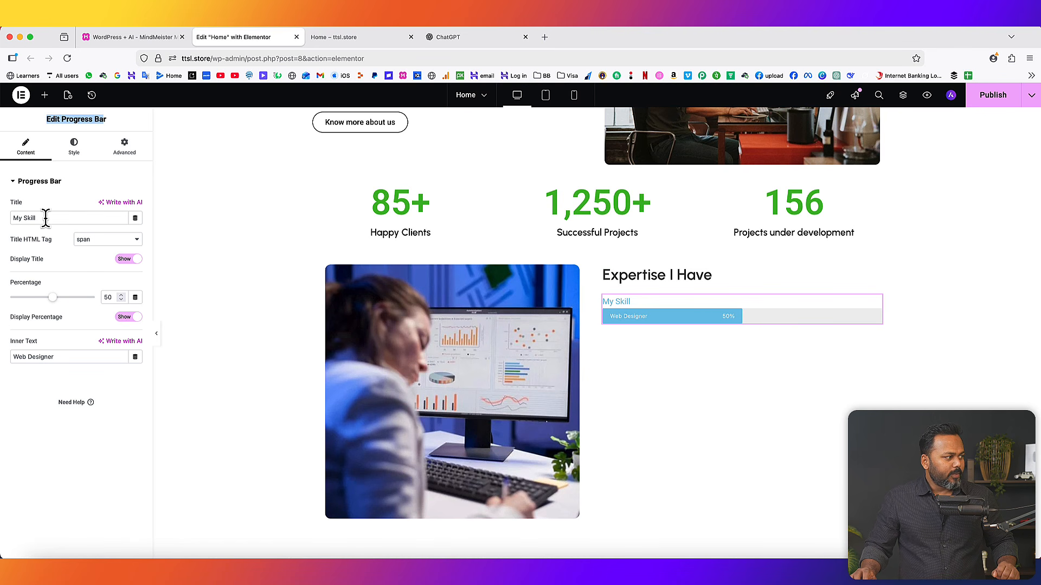
{"action": "left_click_drag", "start_coordinate": [46, 218], "coordinate": [6, 219]}
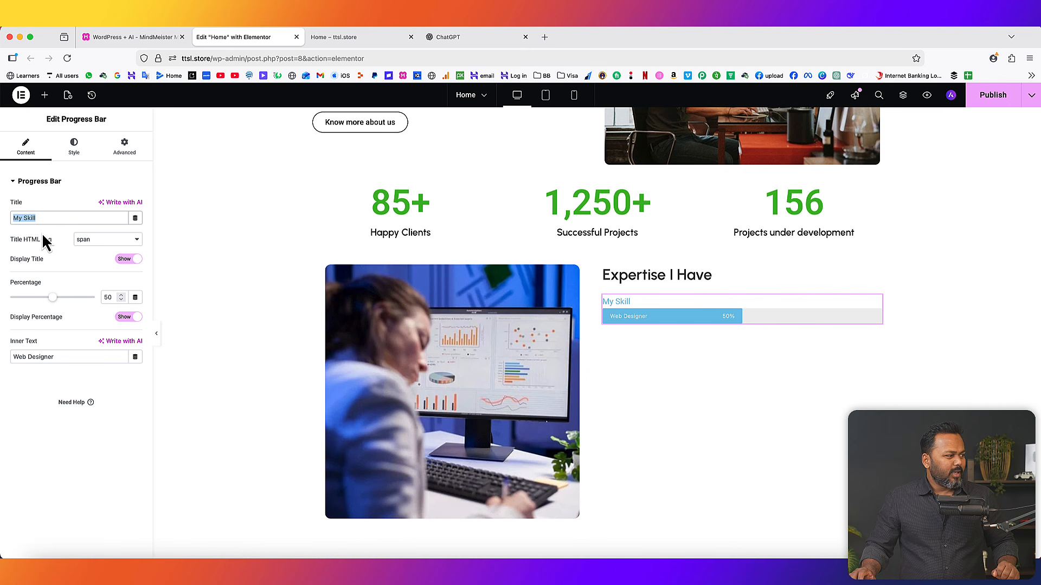
{"action": "key", "text": "BackSpace"}
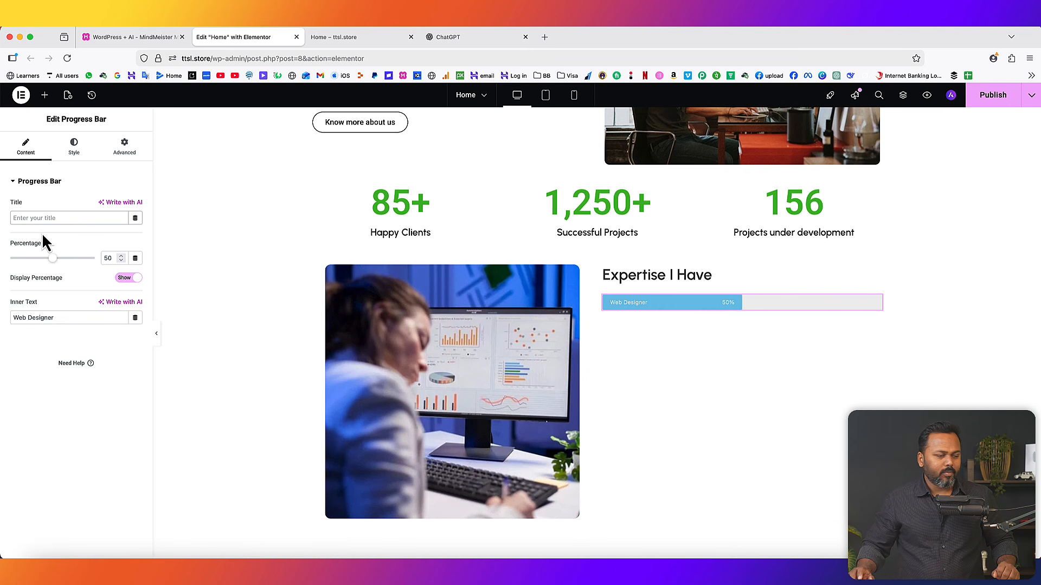
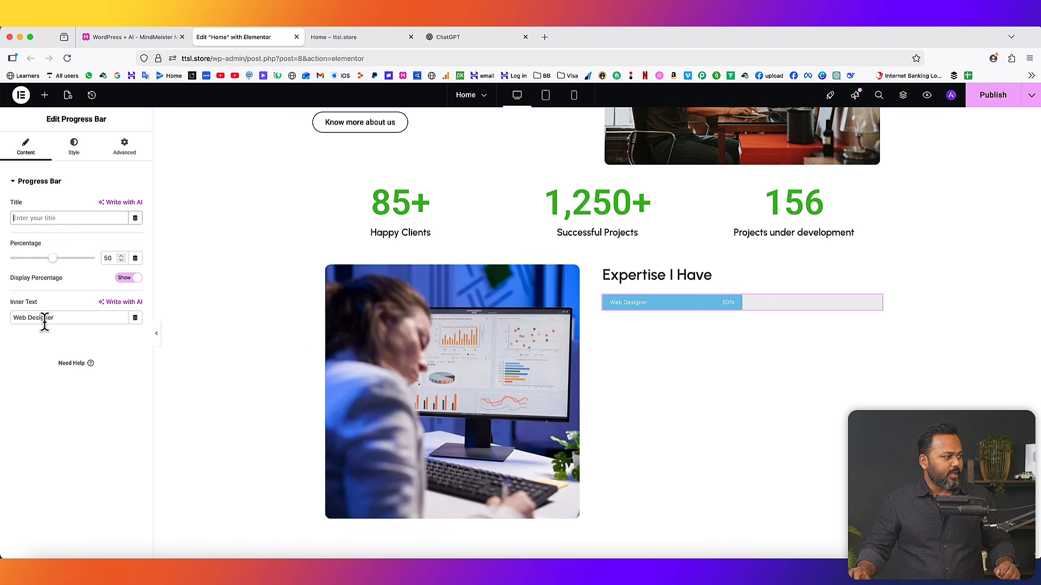
- Change the first bar's inner text to 'WordPress development' and raise it to 100%
{"action": "triple_click", "coordinate": [76, 318]}
{"action": "type", "text": "WordPress de"}
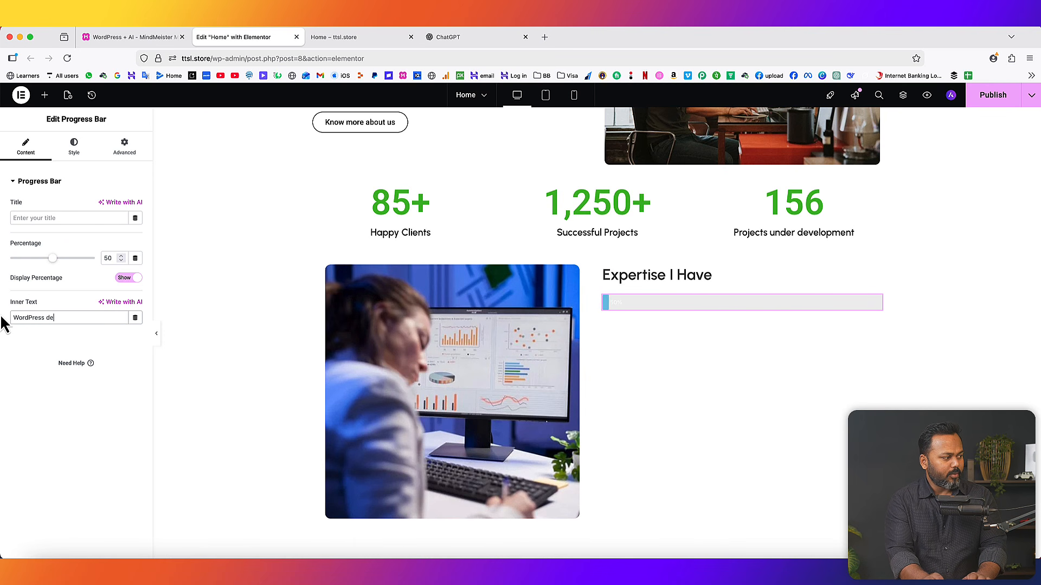
{"action": "type", "text": "velopment"}
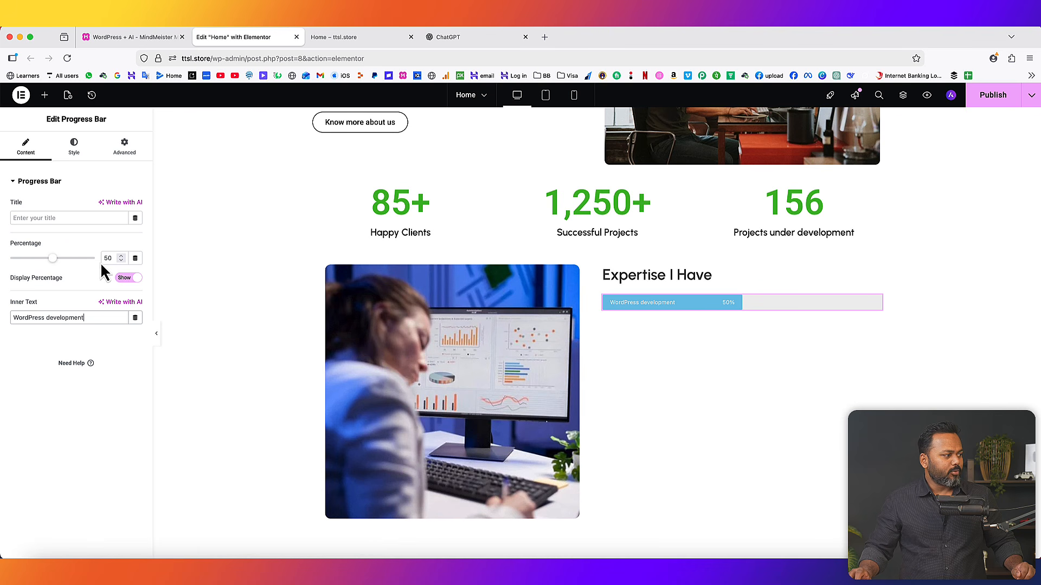
{"action": "left_click_drag", "start_coordinate": [61, 259], "coordinate": [68, 259]}
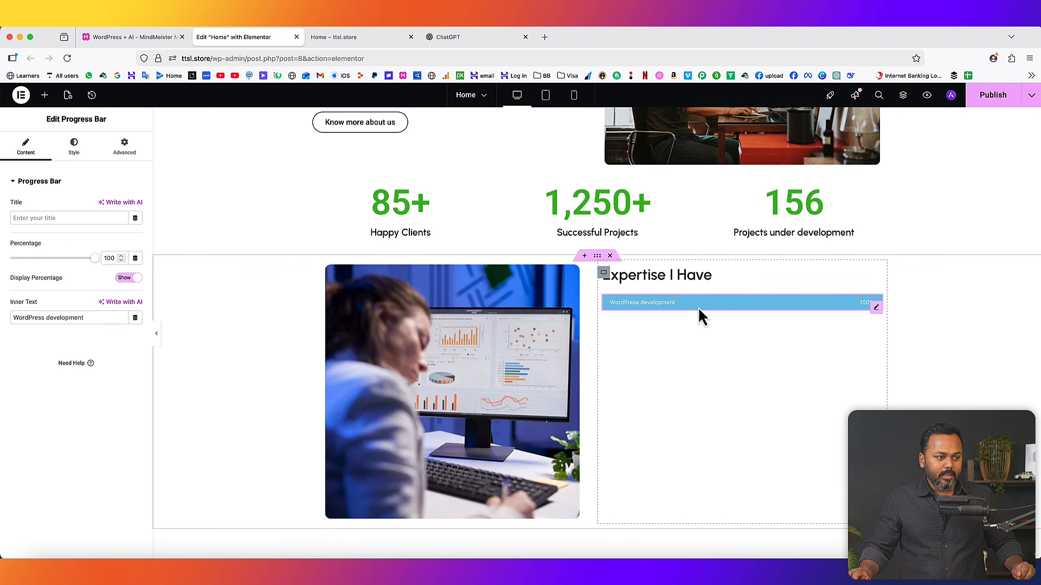
- Make the WordPress development bar purple and duplicate it
{"action": "left_click", "coordinate": [75, 144]}
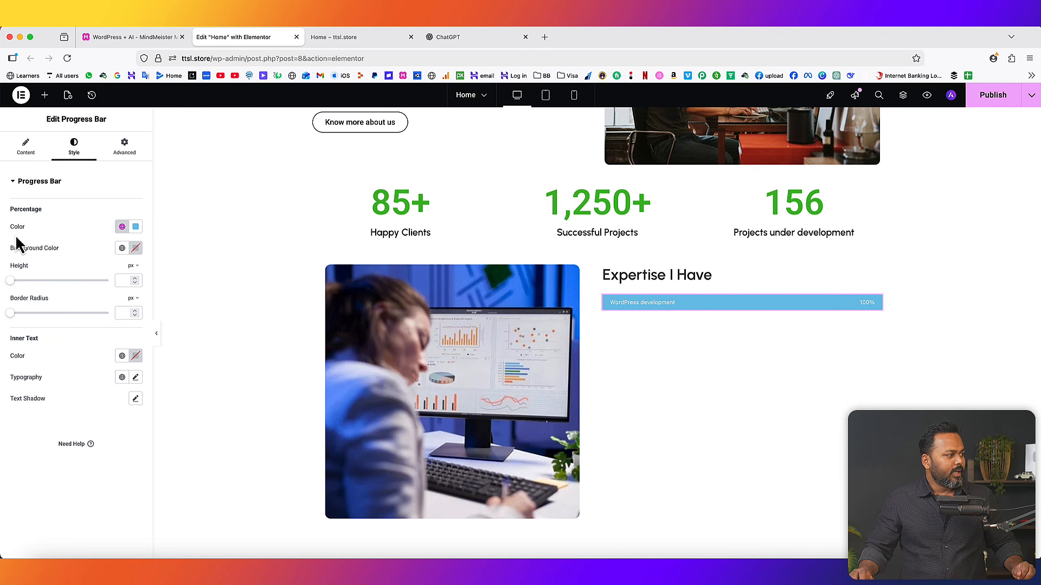
{"action": "left_click", "coordinate": [136, 226]}
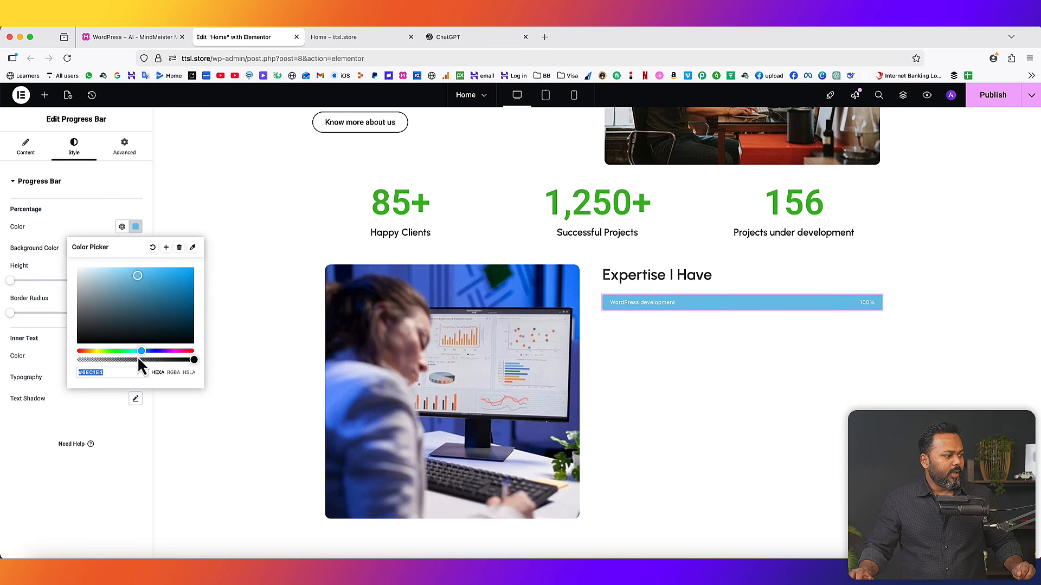
{"action": "left_click_drag", "start_coordinate": [156, 353], "coordinate": [164, 353]}
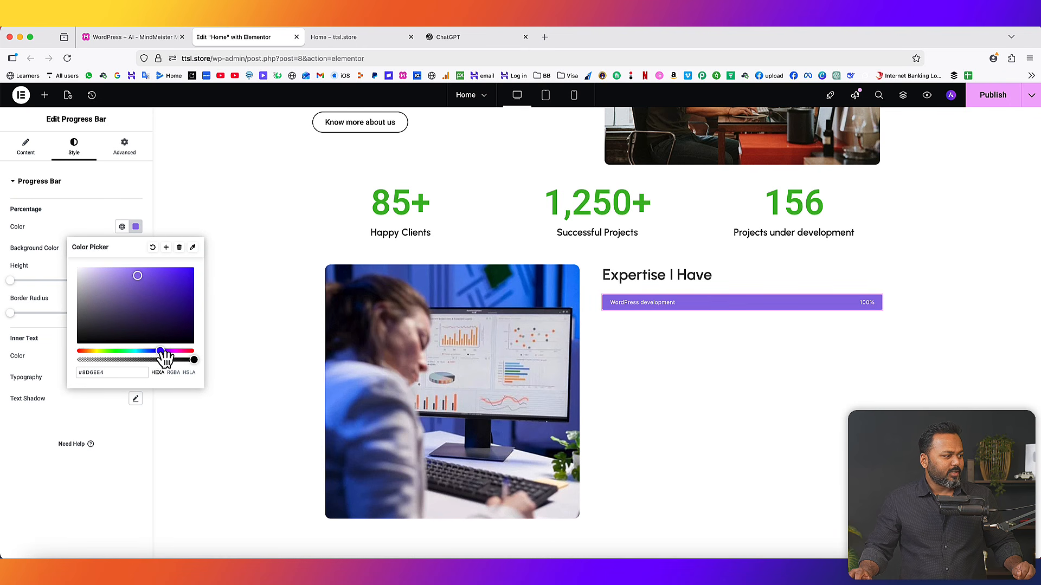
{"action": "left_click_drag", "start_coordinate": [138, 276], "coordinate": [152, 278]}
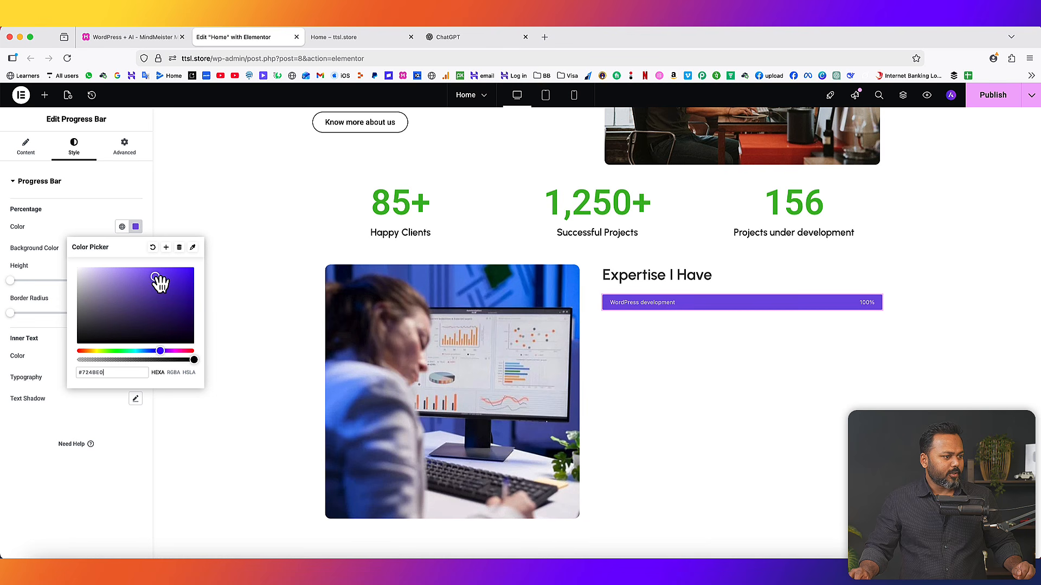
{"action": "left_click", "coordinate": [79, 225]}
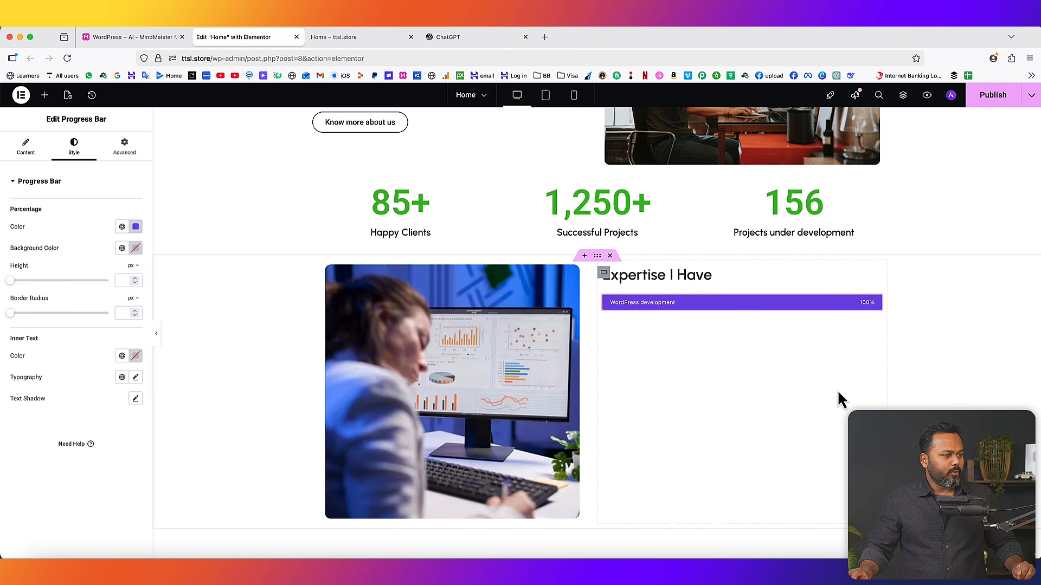
{"action": "right_click", "coordinate": [699, 304]}
{"action": "left_click", "coordinate": [718, 336]}
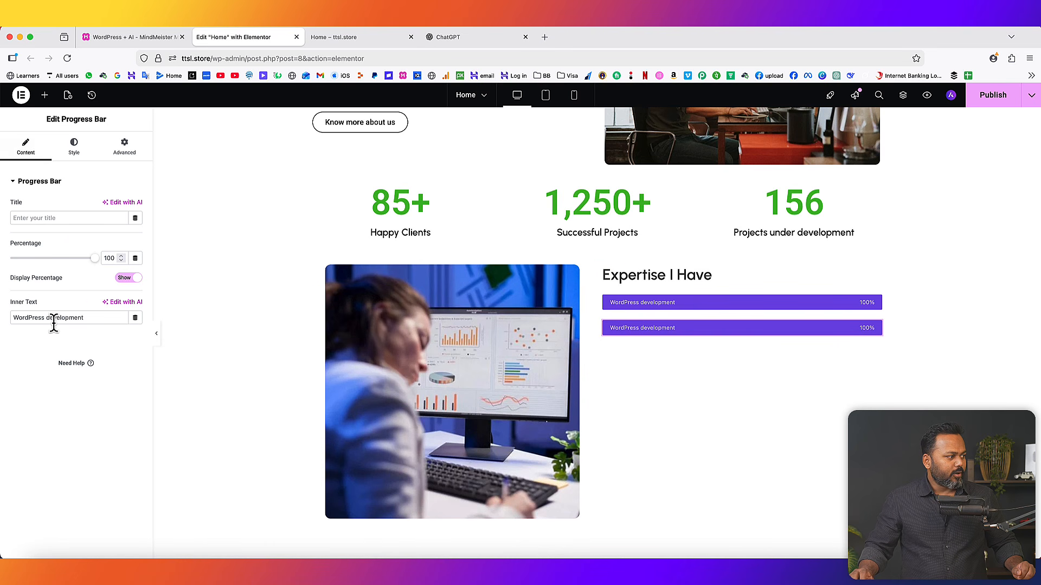
- Turn the copy into a magenta 'Search engine opitmisation' bar at 90% and duplicate it
{"action": "left_click_drag", "start_coordinate": [83, 319], "coordinate": [12, 315]}
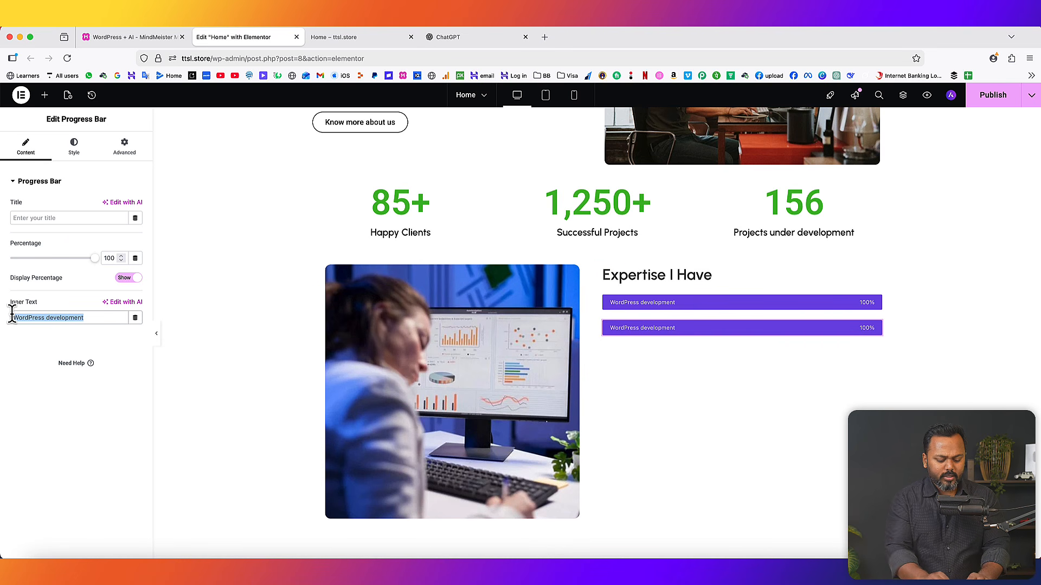
{"action": "type", "text": "Search engine"}
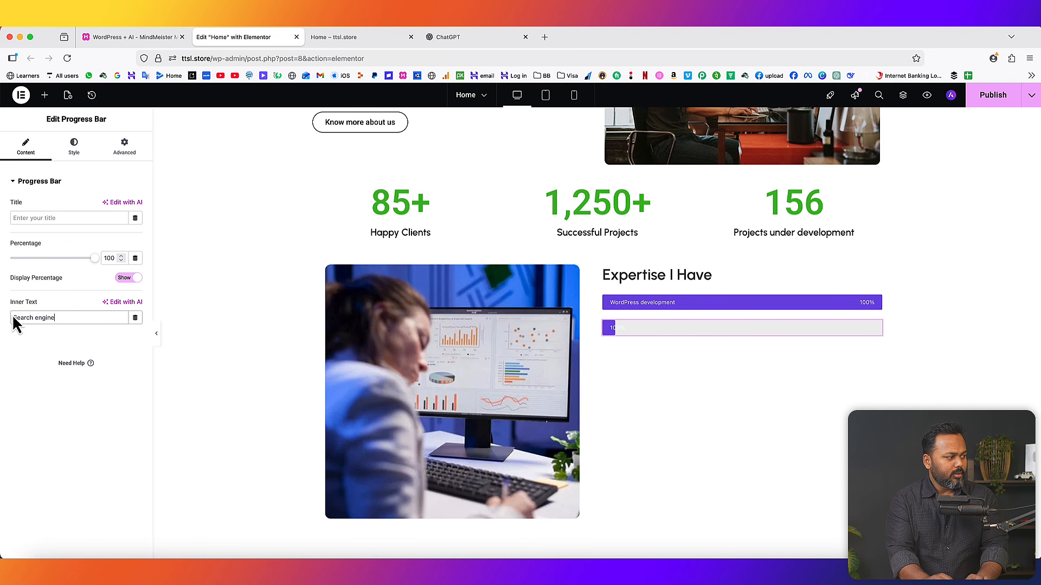
{"action": "type", "text": " opitmisation"}
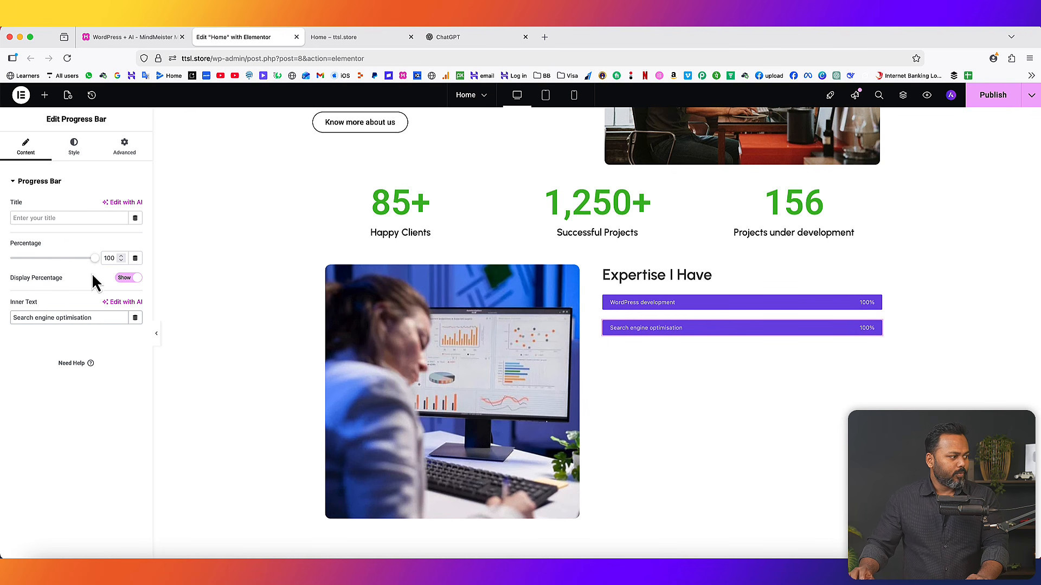
{"action": "left_click", "coordinate": [123, 261]}
{"action": "left_click", "coordinate": [122, 257]}
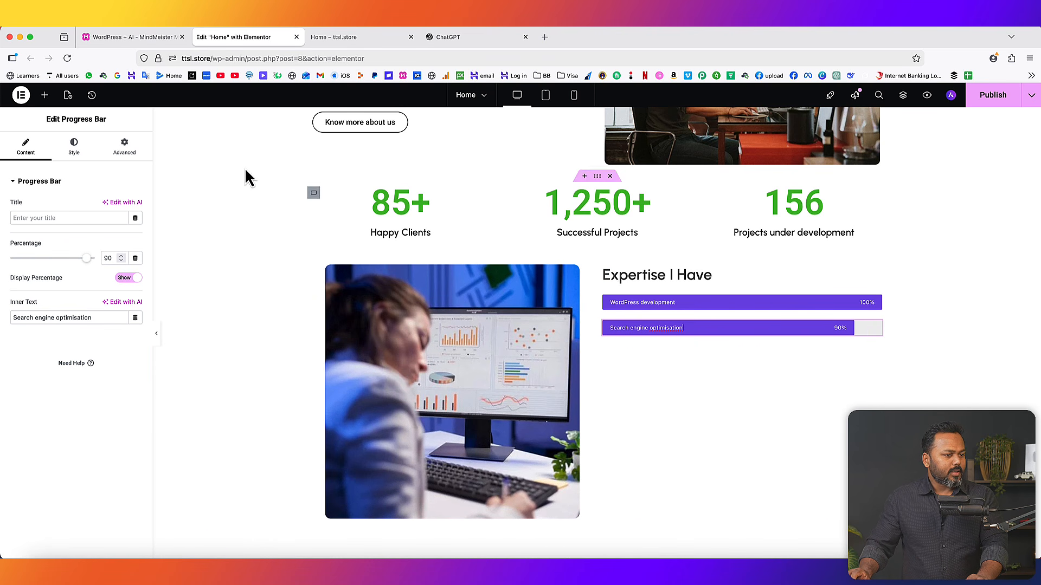
{"action": "left_click", "coordinate": [67, 150]}
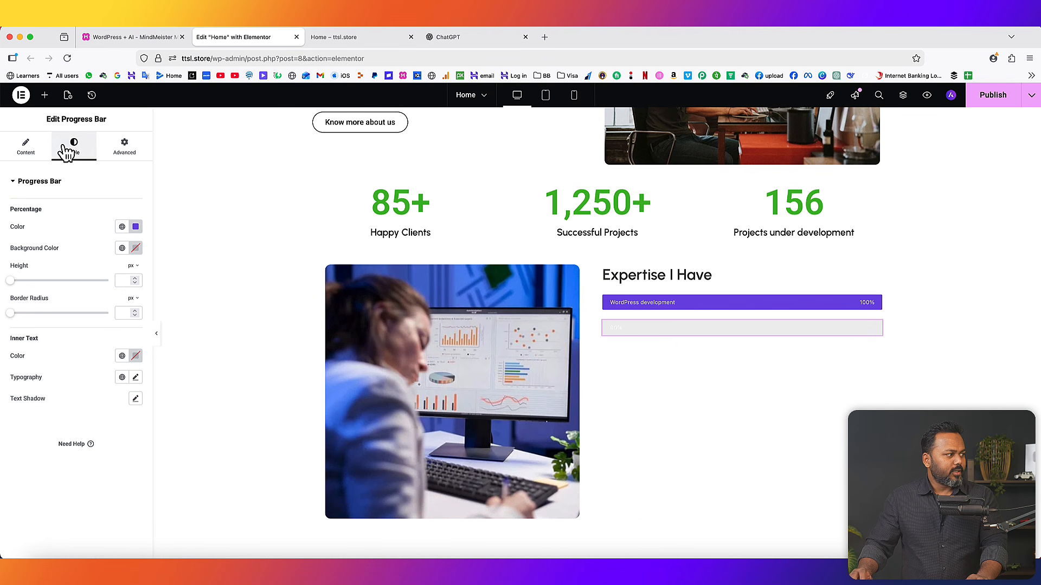
{"action": "left_click", "coordinate": [136, 226]}
{"action": "left_click_drag", "start_coordinate": [161, 352], "coordinate": [173, 352]}
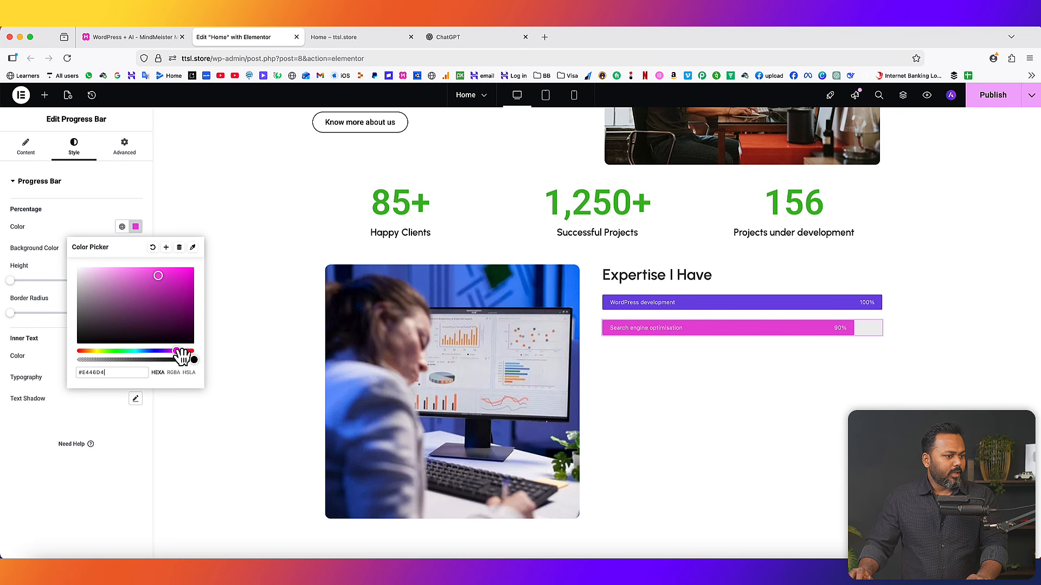
{"action": "left_click", "coordinate": [60, 221]}
{"action": "right_click", "coordinate": [639, 329]}
{"action": "left_click", "coordinate": [661, 349]}
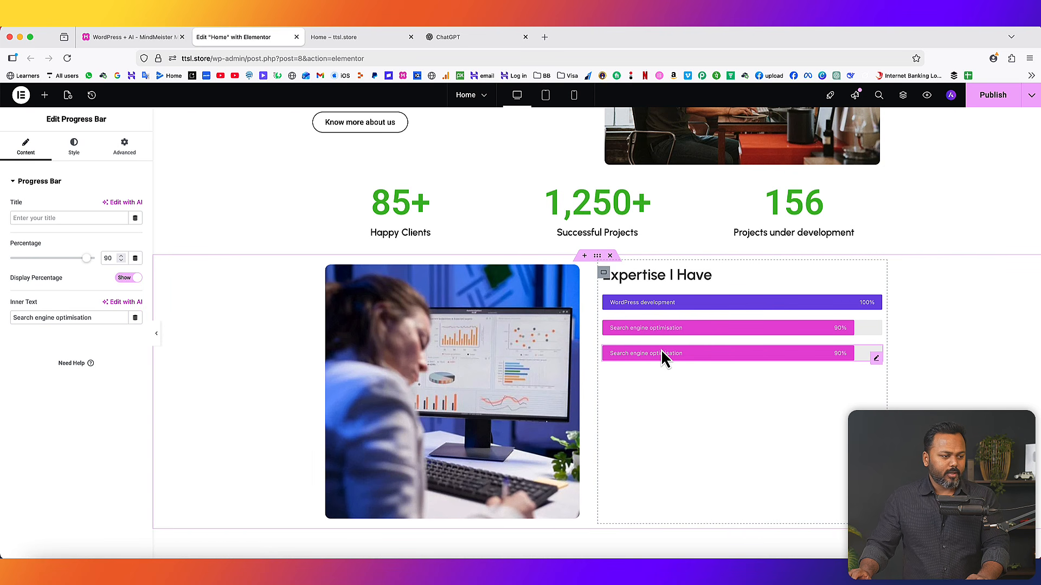
- Make the next copy a blue 'Content writing' bar at 81% and duplicate it
{"action": "left_click_drag", "start_coordinate": [93, 318], "coordinate": [2, 318]}
{"action": "type", "text": "Content writing"}
{"action": "left_click_drag", "start_coordinate": [87, 259], "coordinate": [79, 260]}
{"action": "left_click", "coordinate": [73, 146]}
{"action": "left_click", "coordinate": [136, 227]}
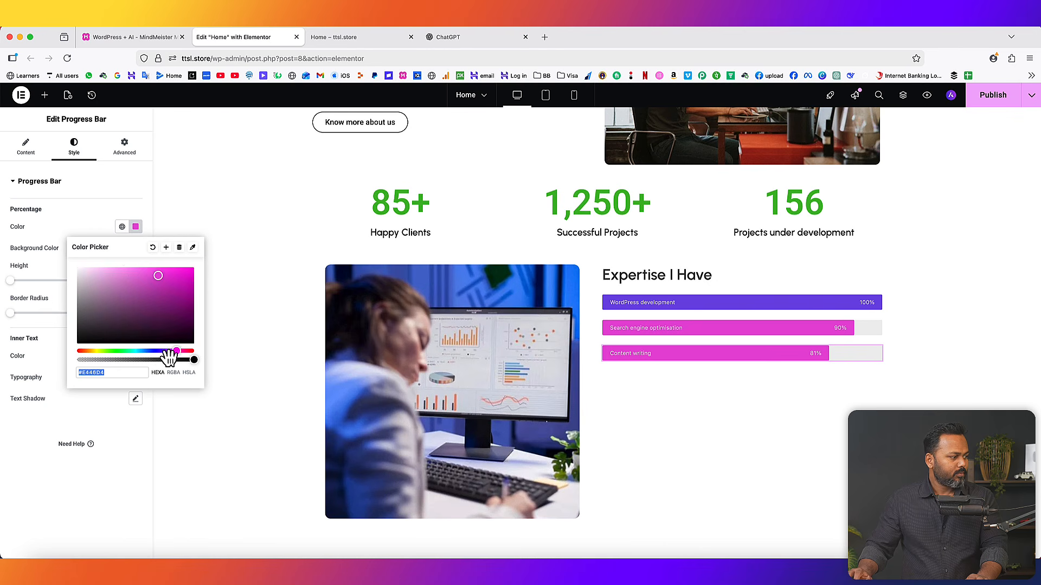
{"action": "left_click_drag", "start_coordinate": [176, 351], "coordinate": [156, 352]}
{"action": "right_click", "coordinate": [729, 353]}
{"action": "left_click", "coordinate": [752, 373]}
- Make the next copy an orange 'Video editing' bar at 87% and duplicate it
{"action": "left_click_drag", "start_coordinate": [65, 318], "coordinate": [10, 319]}
{"action": "type", "text": "Video editing"}
{"action": "left_click", "coordinate": [121, 257]}
{"action": "left_click", "coordinate": [74, 147]}
{"action": "left_click", "coordinate": [135, 227]}
{"action": "left_click_drag", "start_coordinate": [156, 352], "coordinate": [84, 351]}
{"action": "right_click", "coordinate": [686, 379]}
{"action": "left_click", "coordinate": [707, 400]}
- Make the last copy a dark green 'Photoshop' bar at 79%
{"action": "left_click_drag", "start_coordinate": [60, 318], "coordinate": [10, 319]}
{"action": "type", "text": "Photoshop"}
{"action": "left_click", "coordinate": [122, 260]}
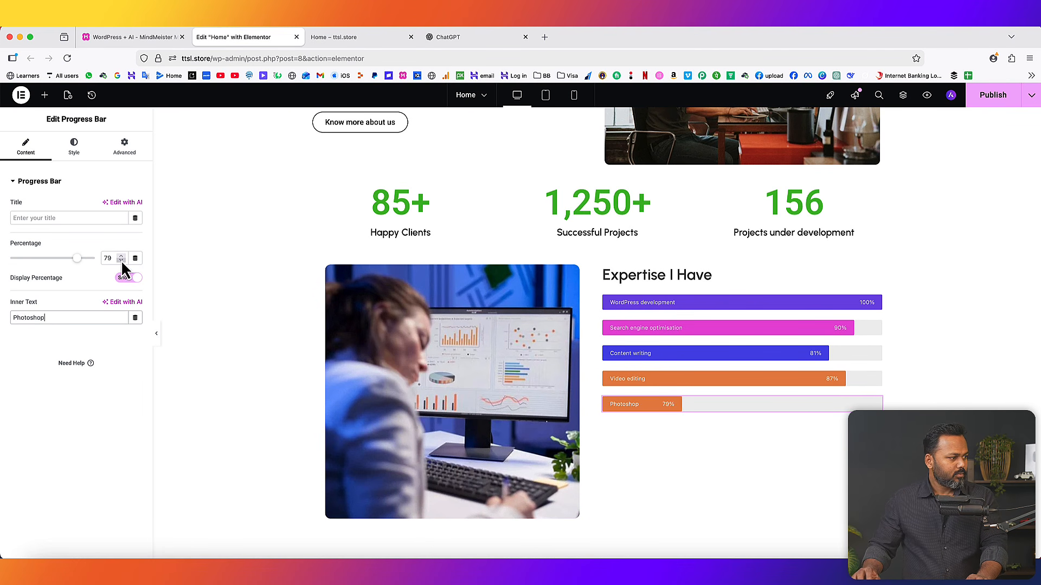
{"action": "left_click", "coordinate": [74, 146]}
{"action": "left_click", "coordinate": [136, 227]}
{"action": "left_click", "coordinate": [107, 351]}
{"action": "left_click", "coordinate": [178, 294]}
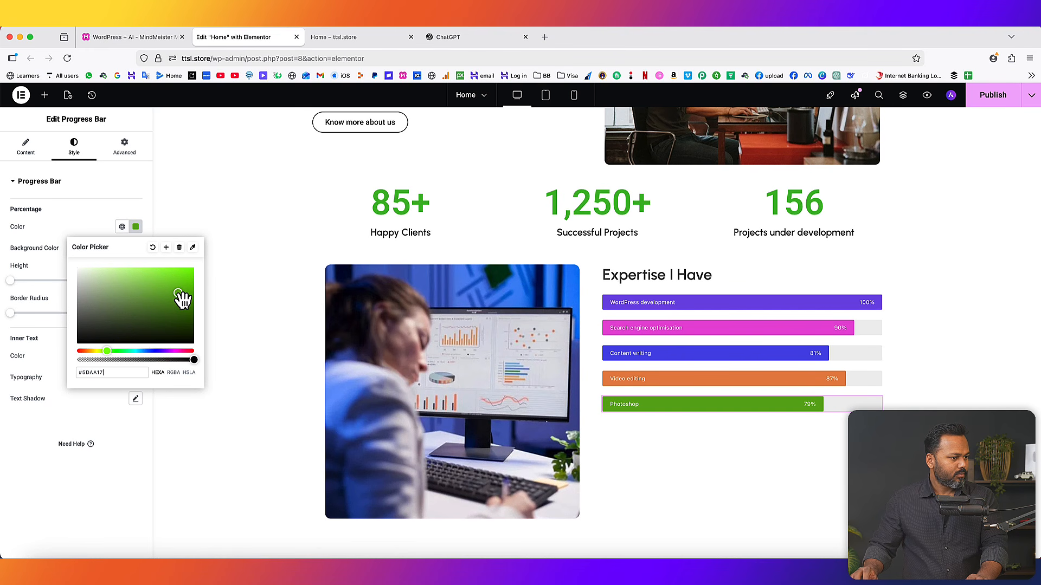
{"action": "left_click", "coordinate": [75, 221]}
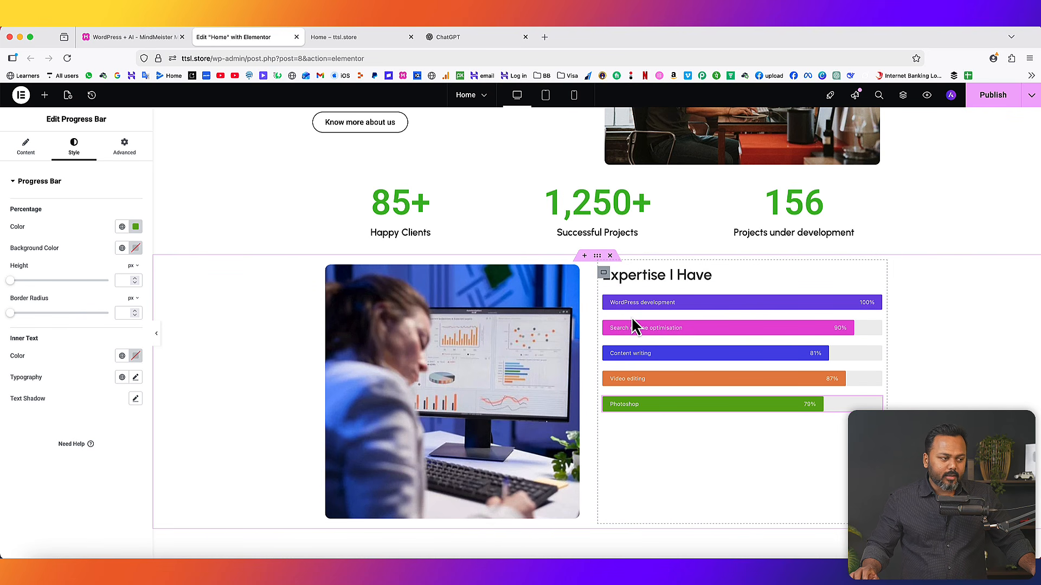
- Add and remove an empty single-column flexbox container, then view the live ttsl.store home page
{"action": "scroll", "coordinate": [655, 255], "scroll_direction": "up", "scroll_amount": 2}
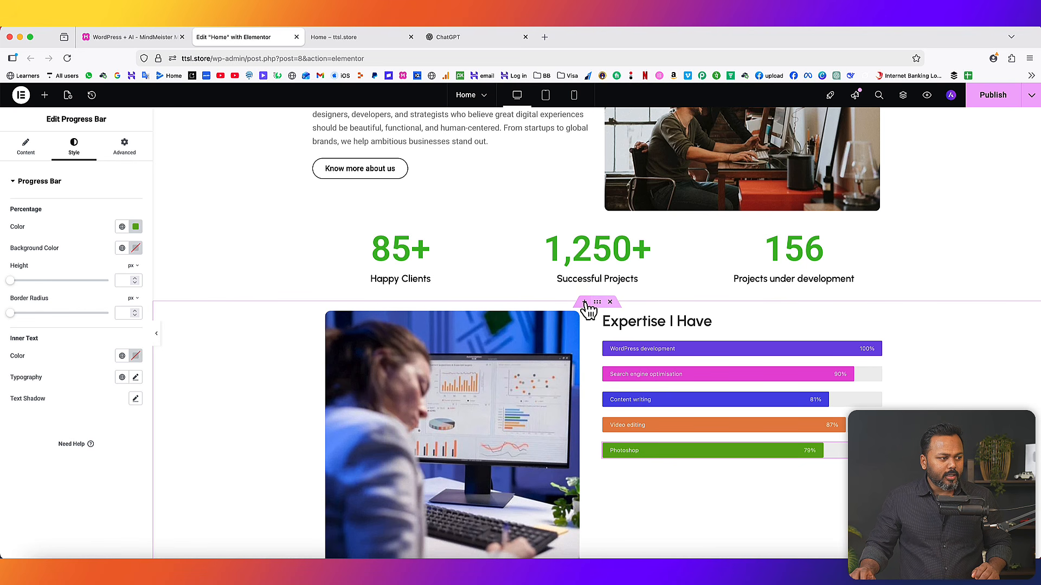
{"action": "left_click", "coordinate": [584, 303]}
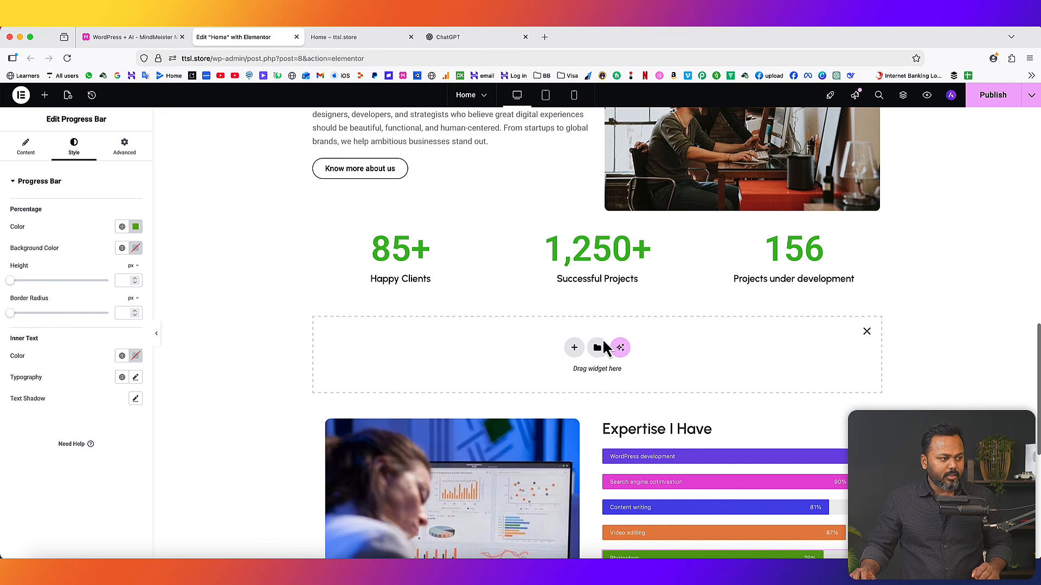
{"action": "left_click", "coordinate": [572, 349]}
{"action": "left_click", "coordinate": [565, 380]}
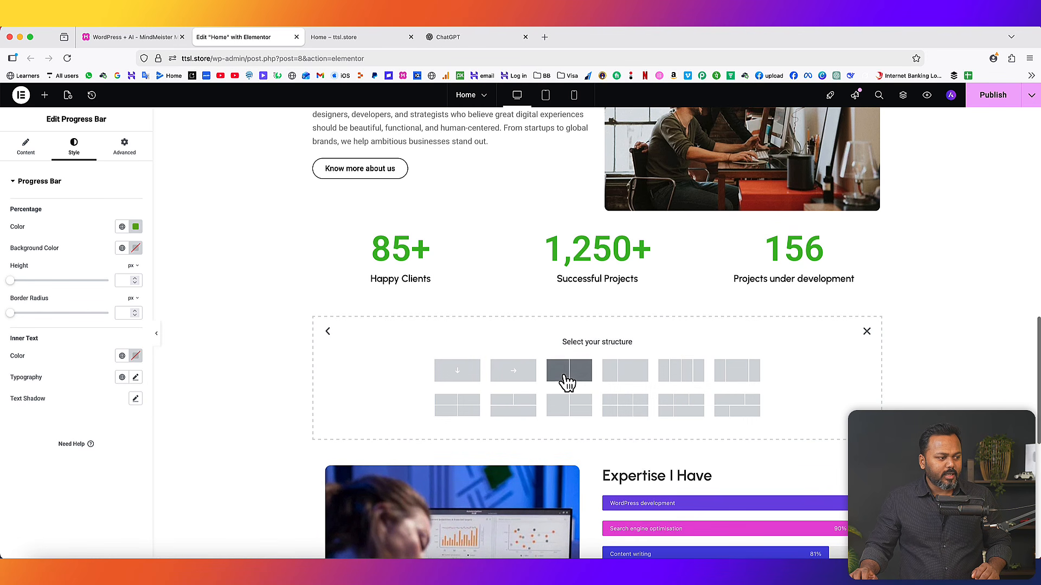
{"action": "left_click", "coordinate": [469, 378]}
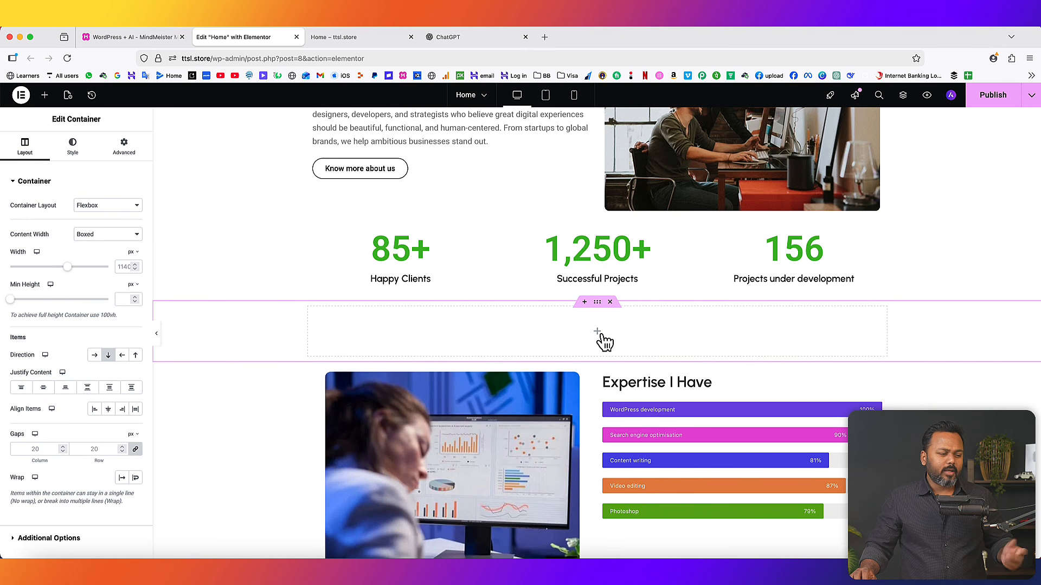
{"action": "left_click", "coordinate": [611, 302]}
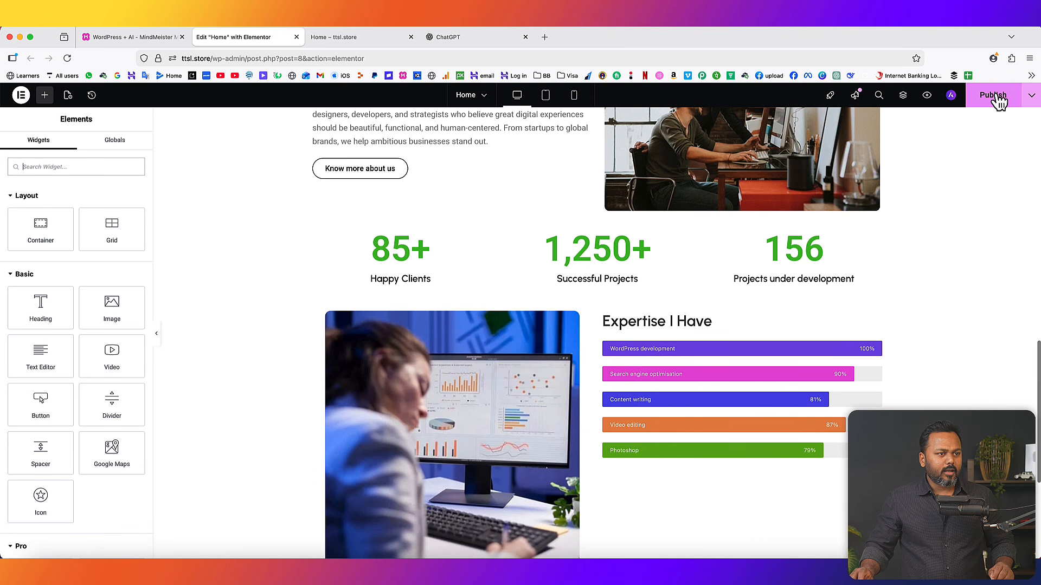
{"action": "left_click", "coordinate": [341, 38]}
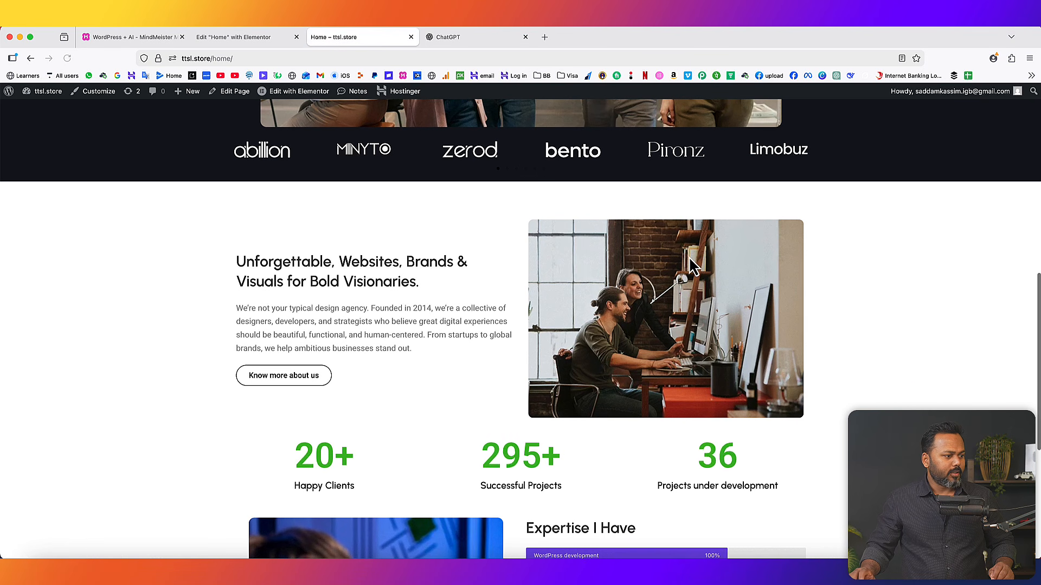
- Scroll the live page to the Expertise bars, then switch to the MindMeister course mind map
{"action": "scroll", "coordinate": [699, 274], "scroll_direction": "down", "scroll_amount": 5}
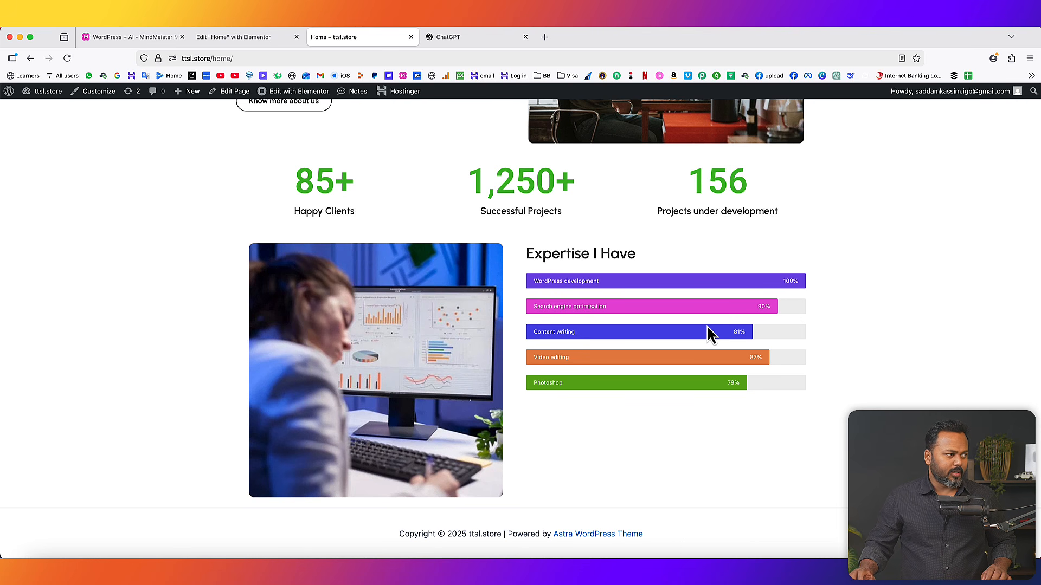
{"action": "left_click", "coordinate": [122, 37]}
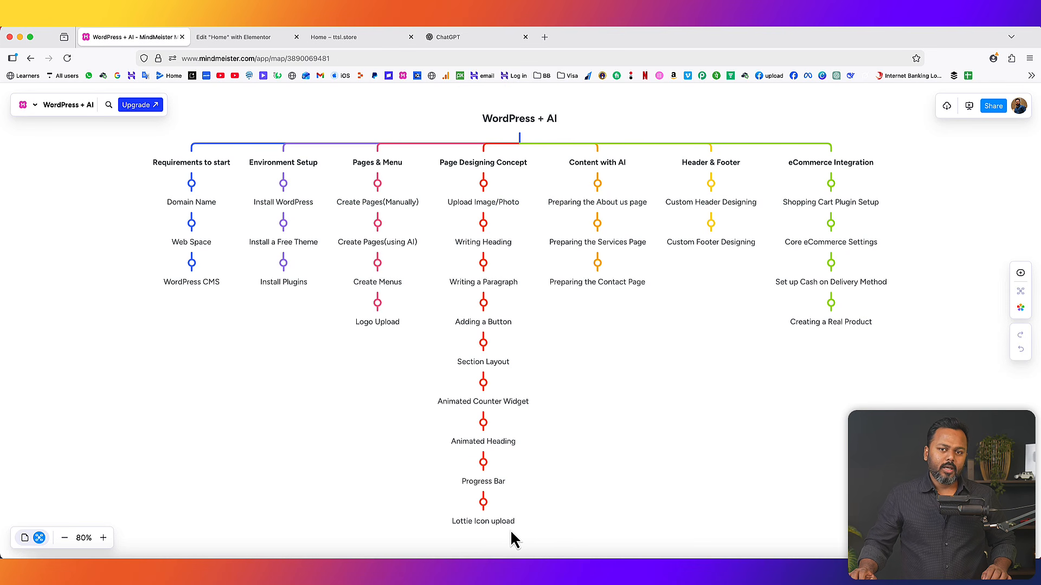
- Back in the Home editor, place an Icon widget below the Photoshop bar
{"action": "left_click", "coordinate": [346, 39]}
{"action": "left_click", "coordinate": [245, 39]}
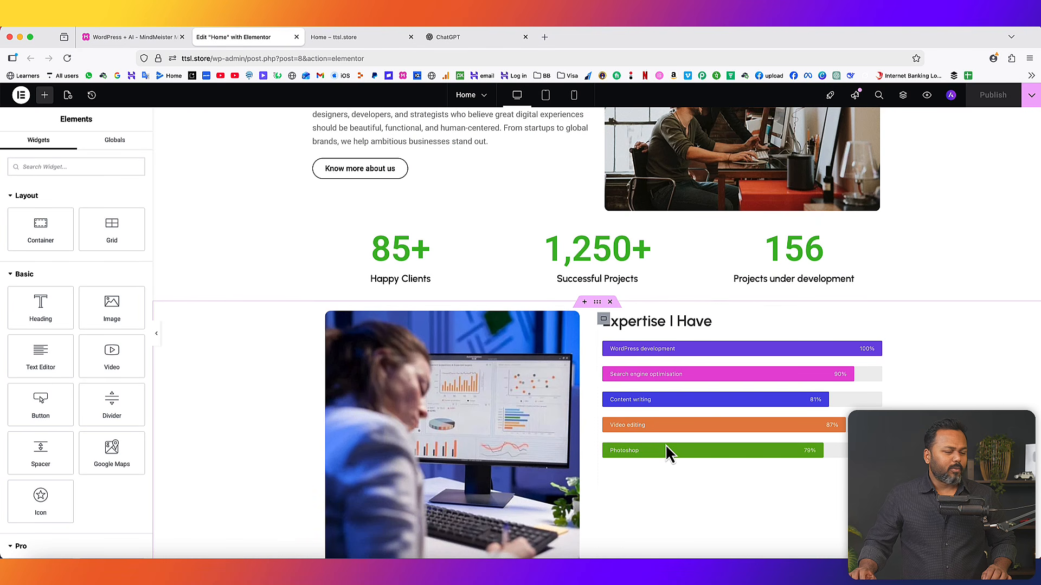
{"action": "scroll", "coordinate": [667, 453], "scroll_direction": "down", "scroll_amount": 3}
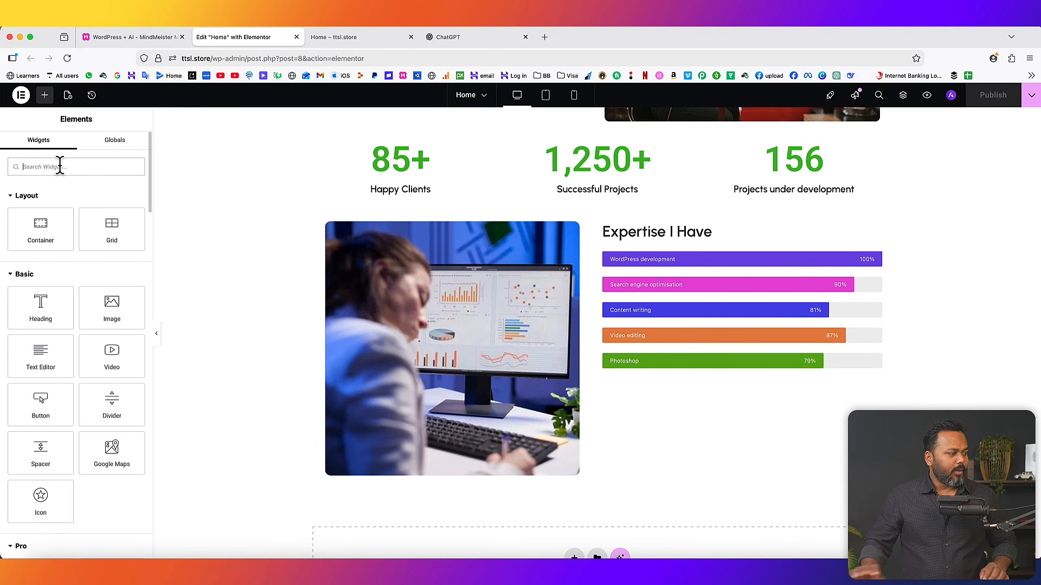
{"action": "type", "text": "icon"}
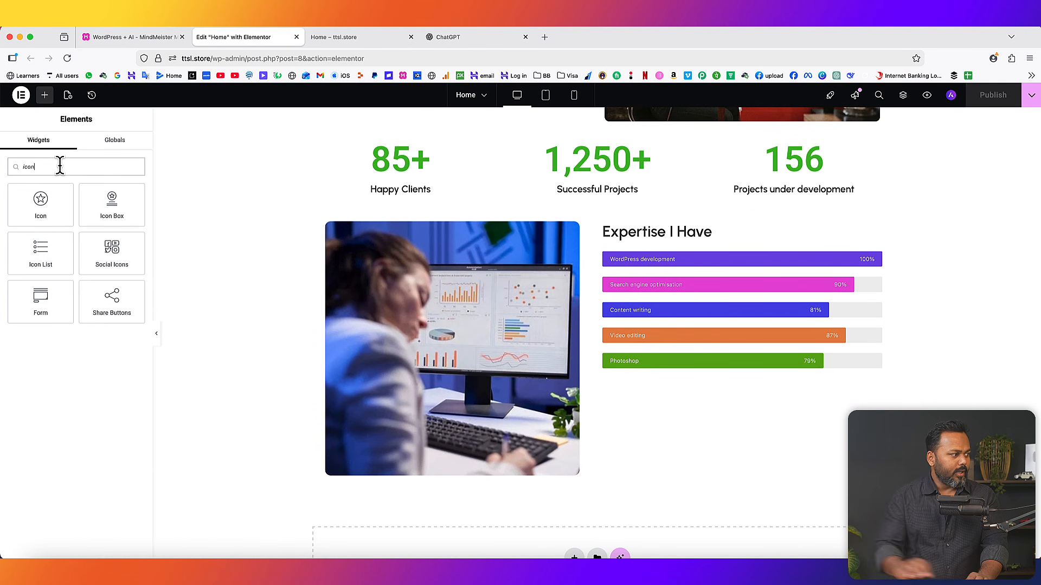
{"action": "left_click_drag", "start_coordinate": [36, 210], "coordinate": [672, 366]}
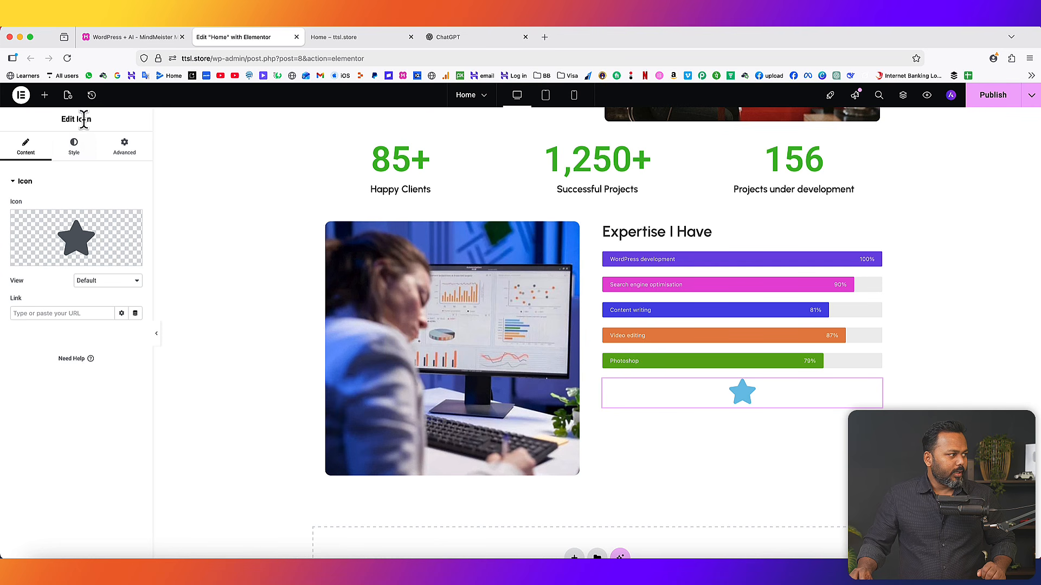
- Open the Icon Library and browse the icon grid
{"action": "mouse_move", "coordinate": [95, 269]}
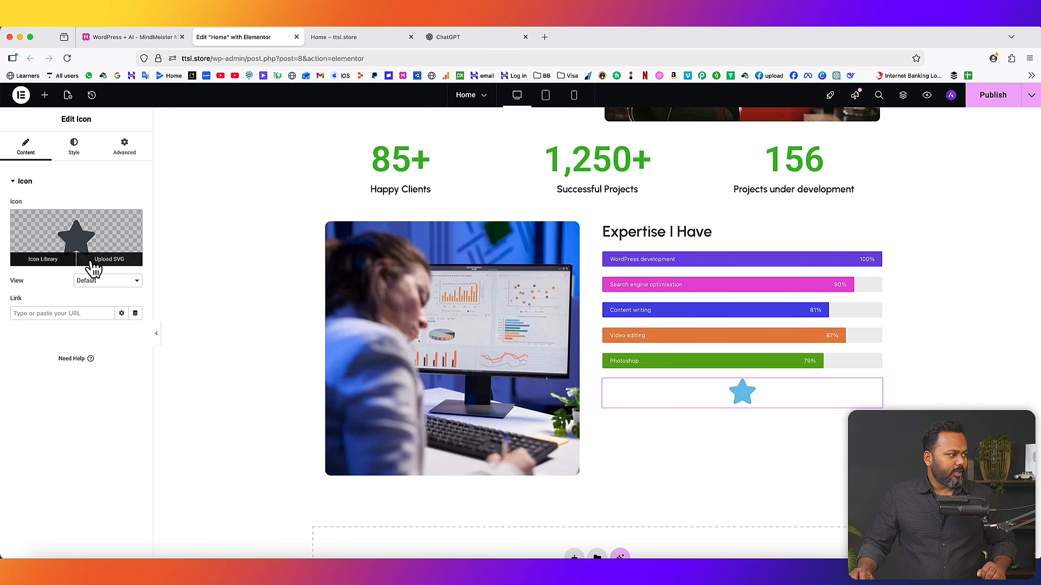
{"action": "left_click", "coordinate": [43, 259]}
{"action": "scroll", "coordinate": [626, 277], "scroll_direction": "down", "scroll_amount": 15}
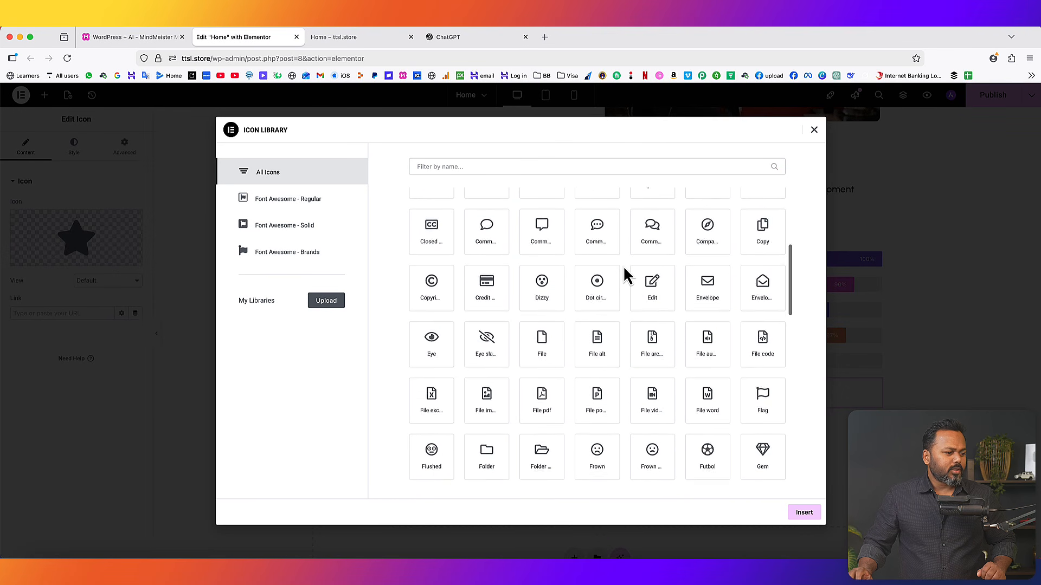
{"action": "scroll", "coordinate": [626, 277], "scroll_direction": "down", "scroll_amount": 5}
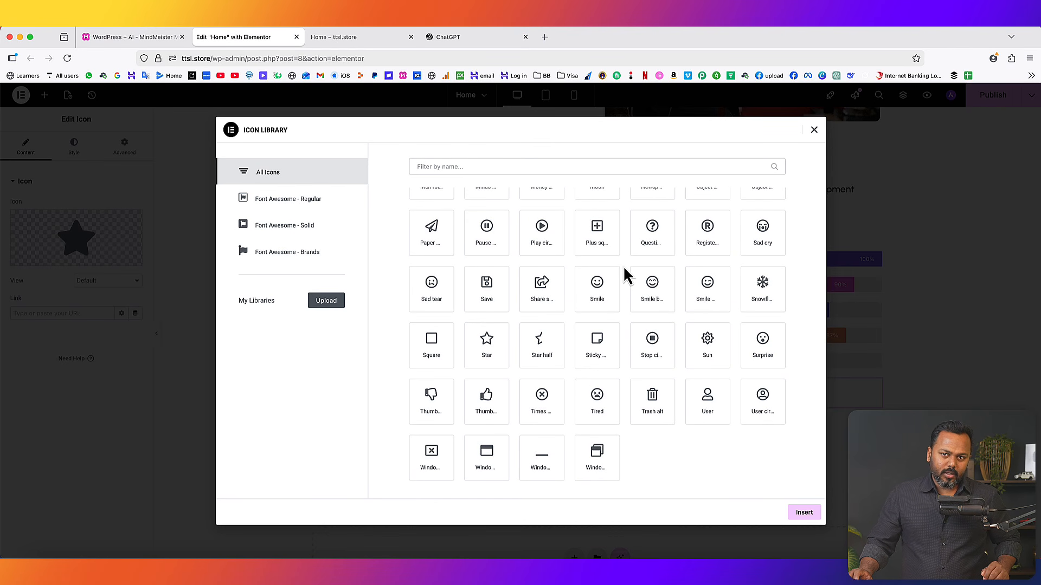
- In a new tab, search Google for 'lottie icon'
{"action": "left_click", "coordinate": [544, 37]}
{"action": "left_click", "coordinate": [116, 77]}
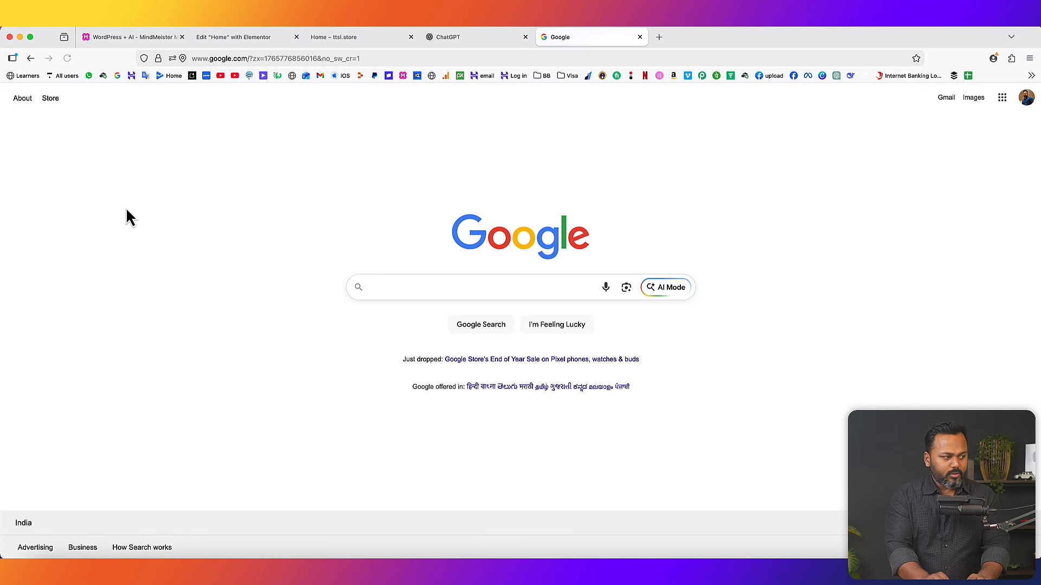
{"action": "type", "text": "lottie icon"}
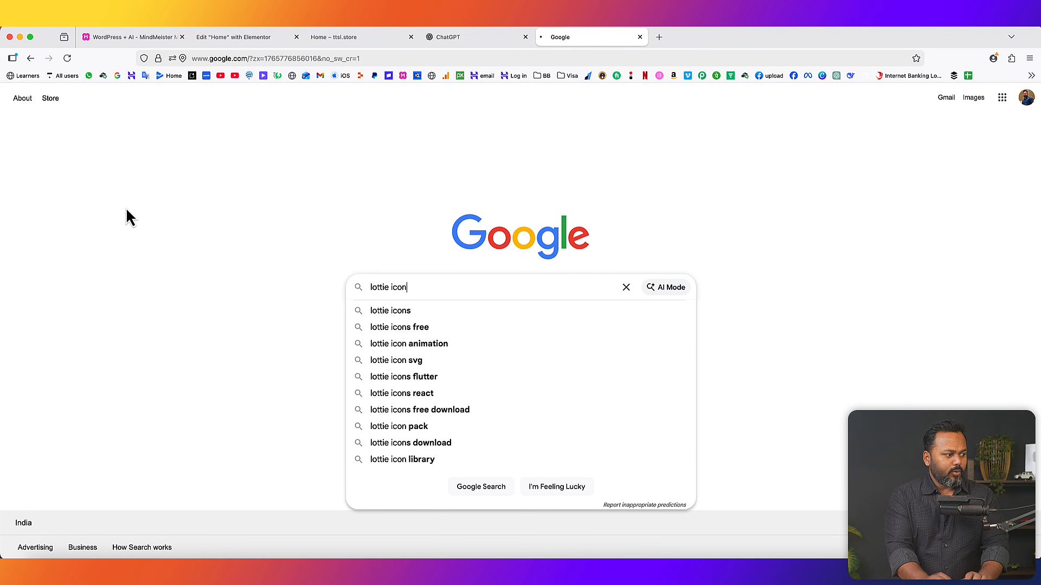
{"action": "key", "text": "Return"}
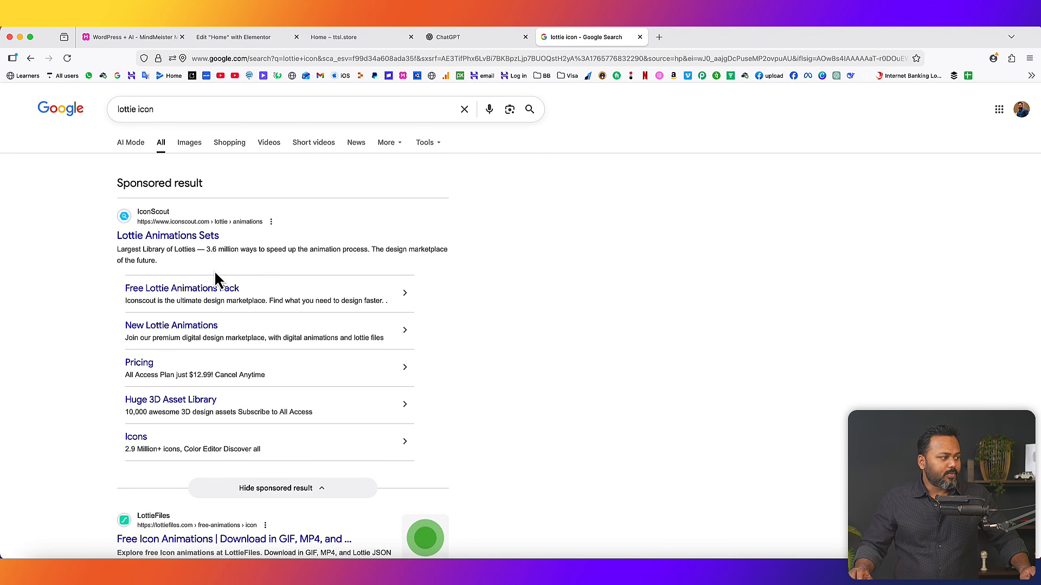
- Open the Lottie Animations Sets result in its own tab and scroll through it
{"action": "right_click", "coordinate": [177, 236]}
{"action": "left_click", "coordinate": [184, 239]}
{"action": "scroll", "coordinate": [504, 255], "scroll_direction": "down", "scroll_amount": 3}
{"action": "scroll", "coordinate": [509, 255], "scroll_direction": "down", "scroll_amount": 3}
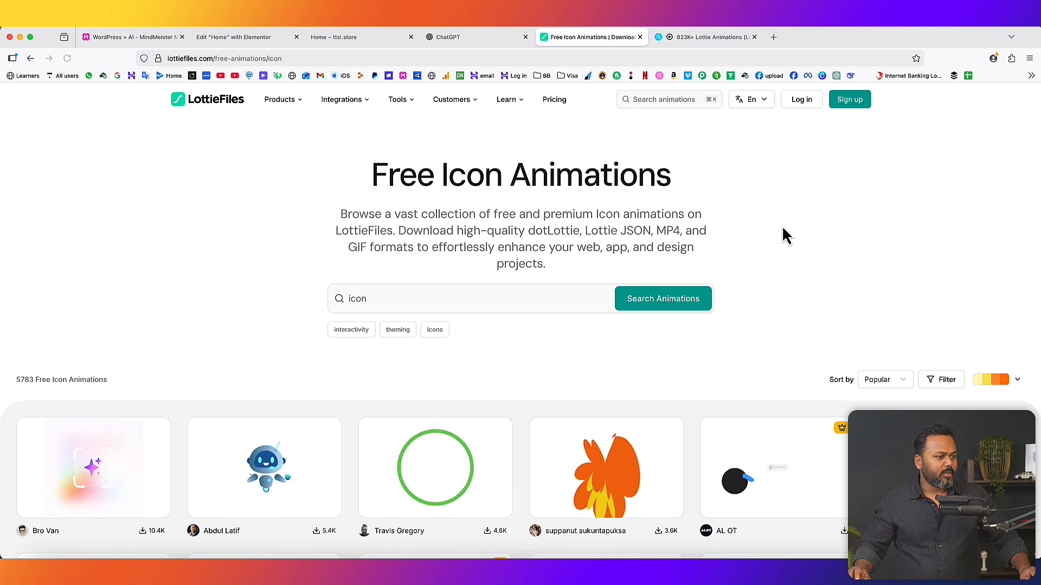
- Search LottieFiles for 'delivery' animations
{"action": "scroll", "coordinate": [781, 290], "scroll_direction": "down", "scroll_amount": 3}
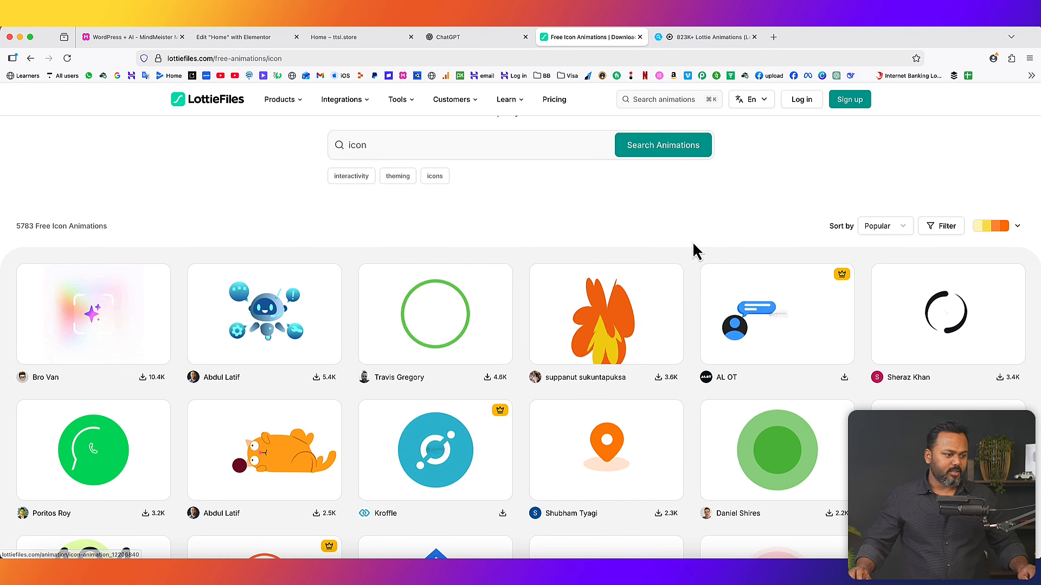
{"action": "scroll", "coordinate": [550, 297], "scroll_direction": "up", "scroll_amount": 3}
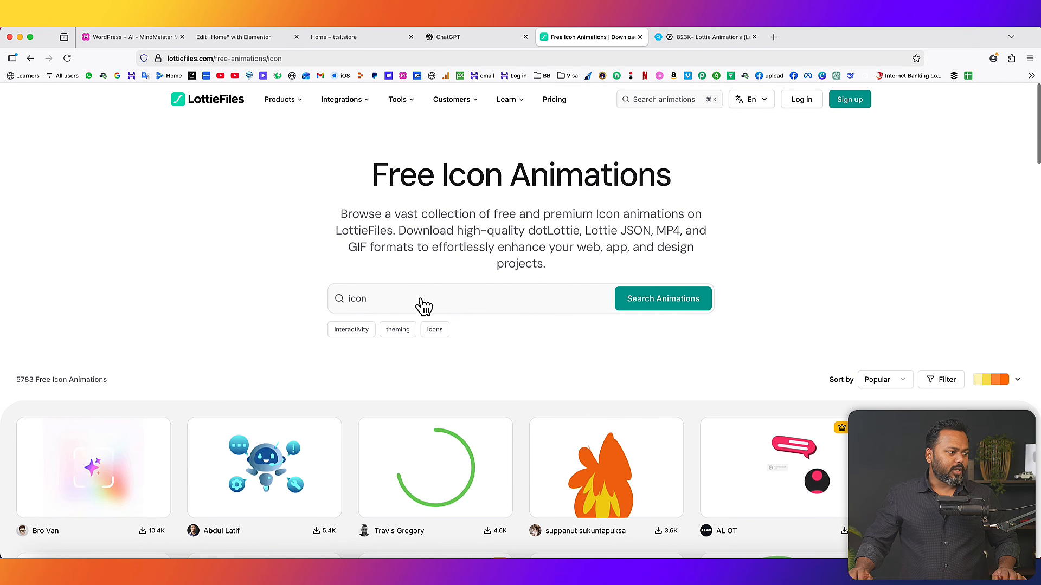
{"action": "left_click", "coordinate": [372, 307]}
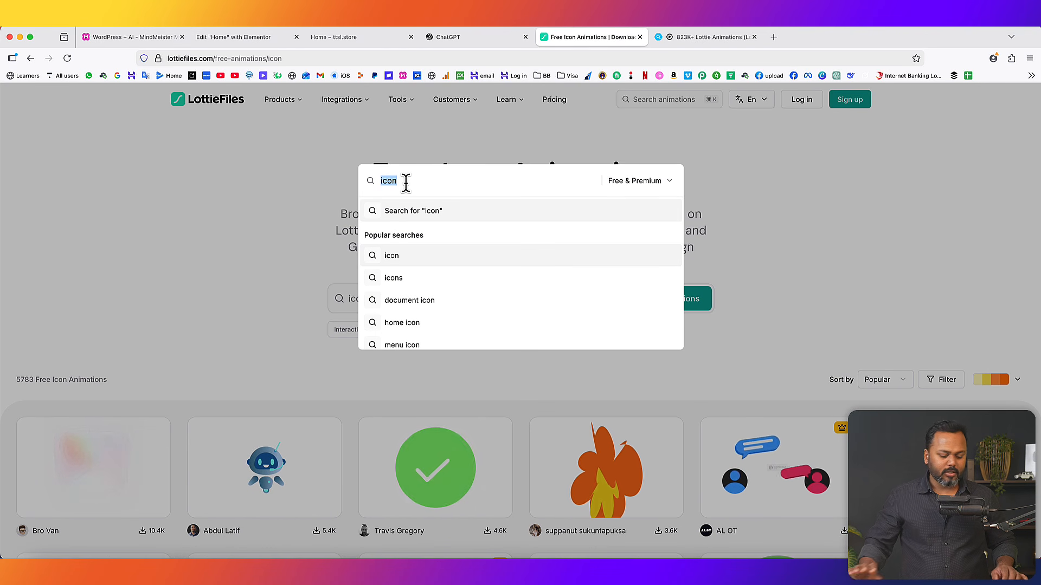
{"action": "type", "text": "d"}
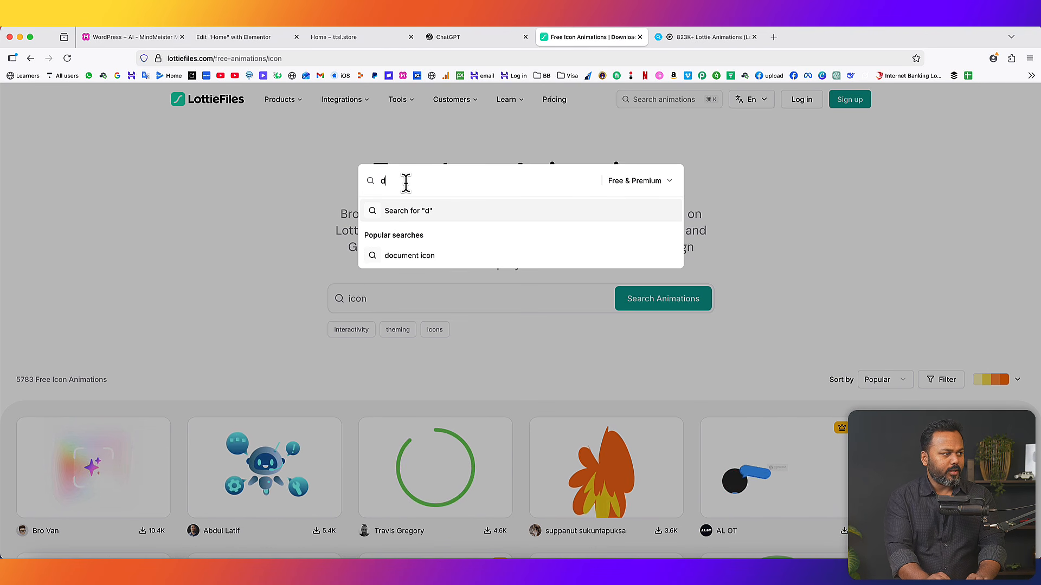
{"action": "type", "text": "elivery"}
{"action": "key", "text": "Return"}
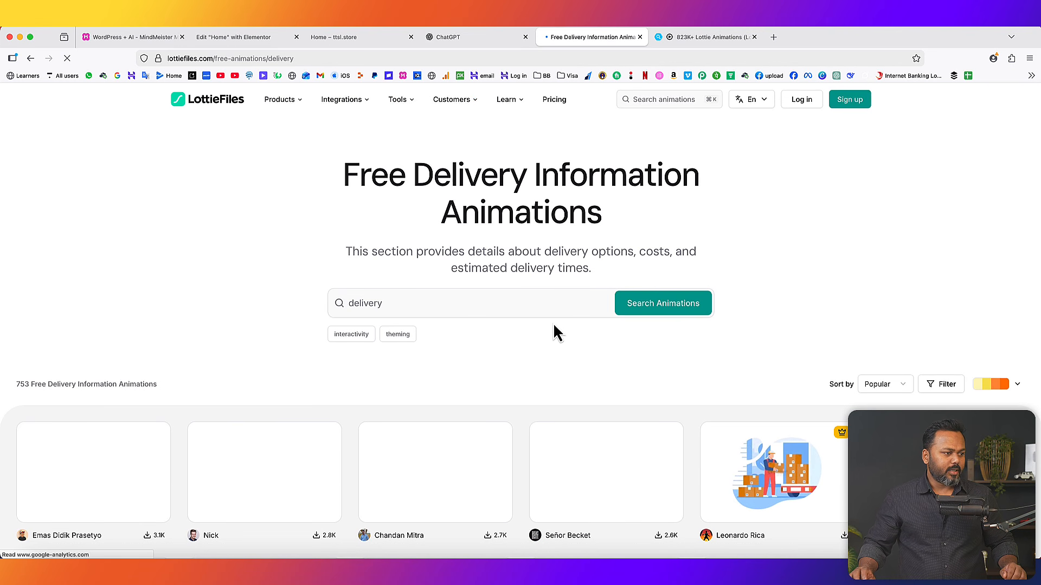
- Dismiss the Google sign-in prompt and filter results to License type Free
{"action": "scroll", "coordinate": [550, 346], "scroll_direction": "down", "scroll_amount": 5}
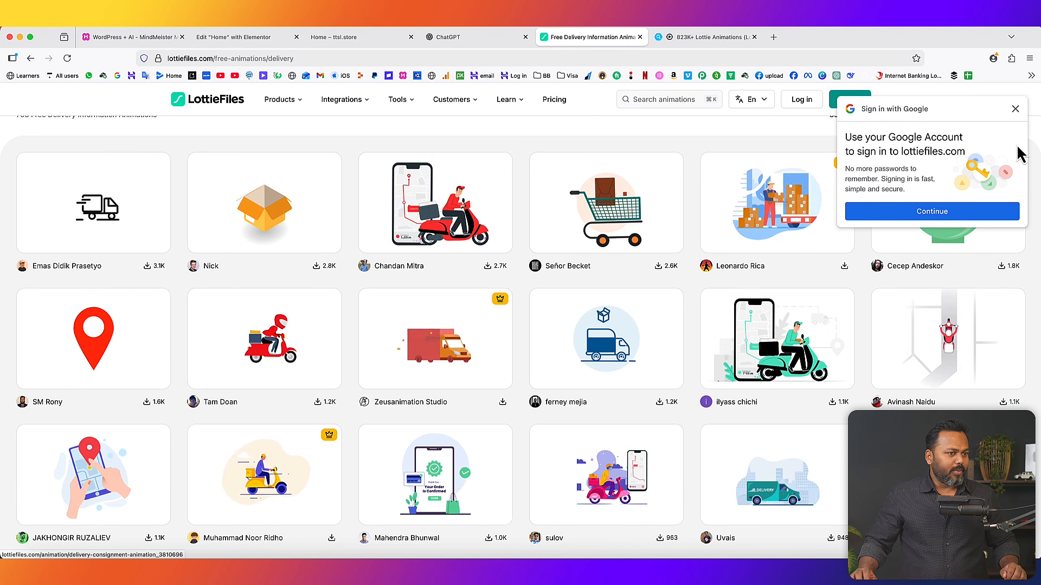
{"action": "left_click", "coordinate": [1016, 108]}
{"action": "scroll", "coordinate": [953, 209], "scroll_direction": "up", "scroll_amount": 4}
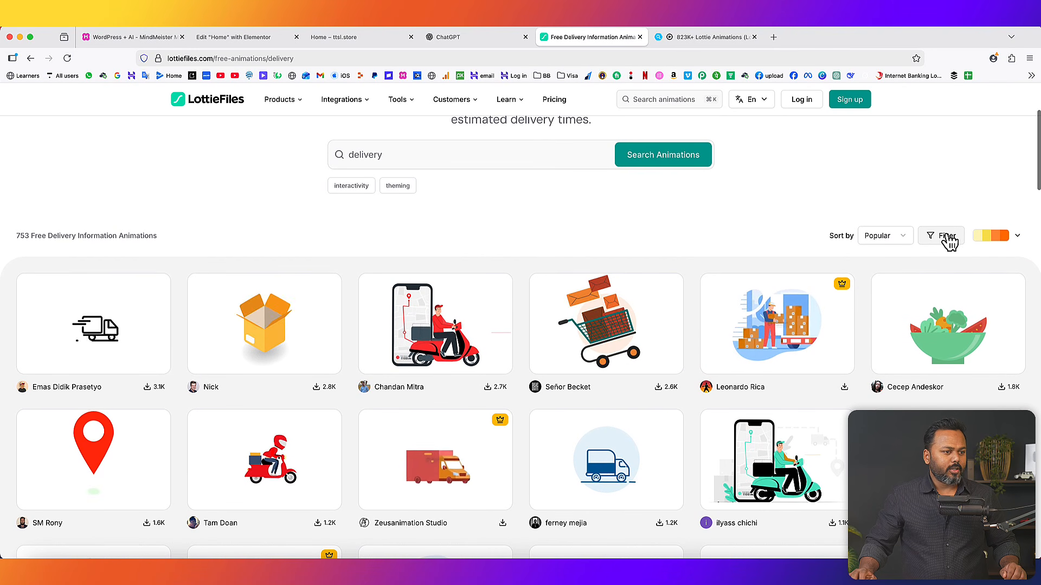
{"action": "left_click", "coordinate": [945, 236]}
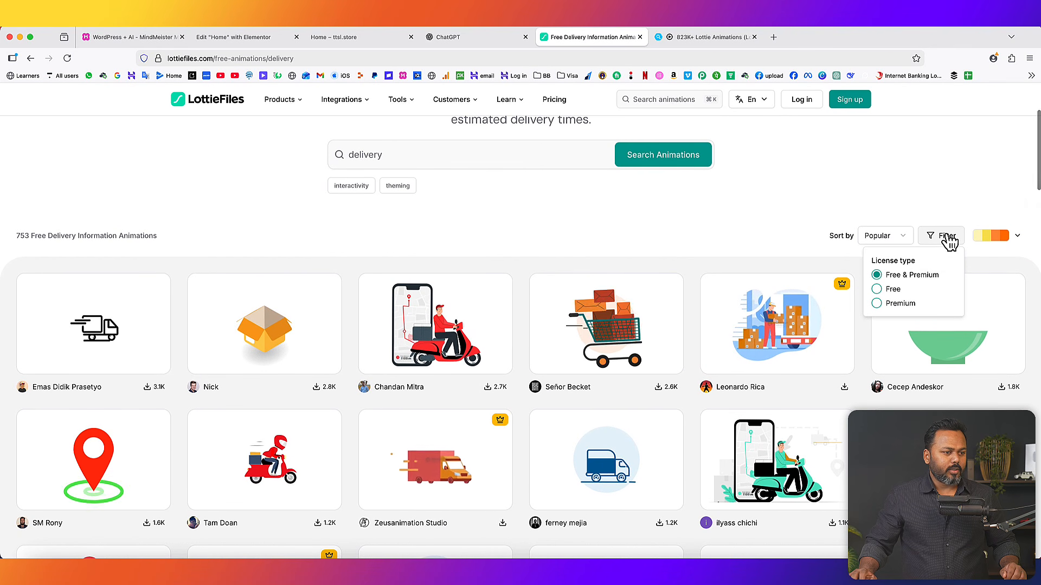
{"action": "left_click", "coordinate": [877, 289]}
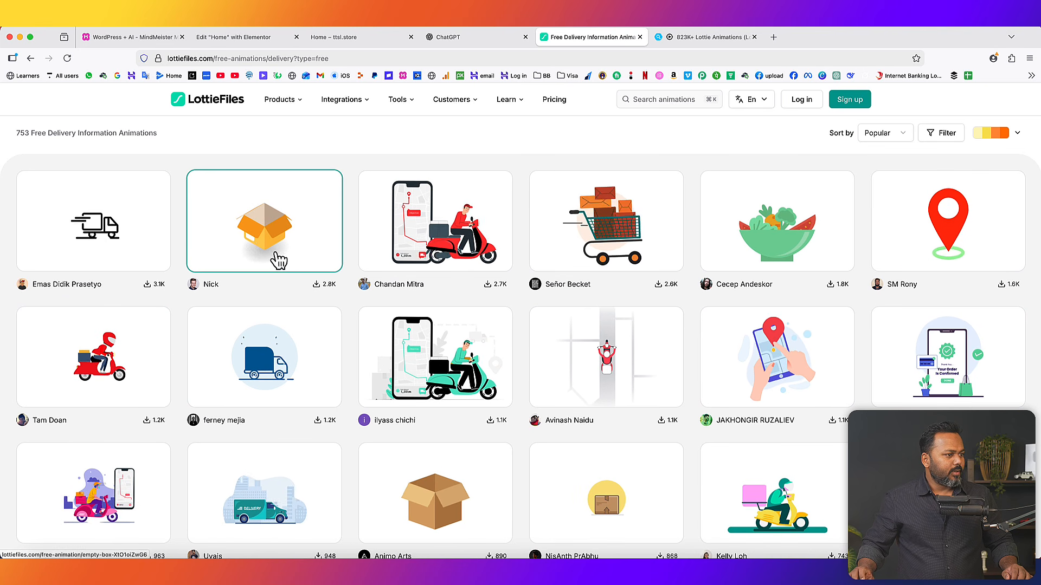
- Open the red location-pin animation, choose Download, and sign in with a Google account
{"action": "left_click", "coordinate": [947, 233]}
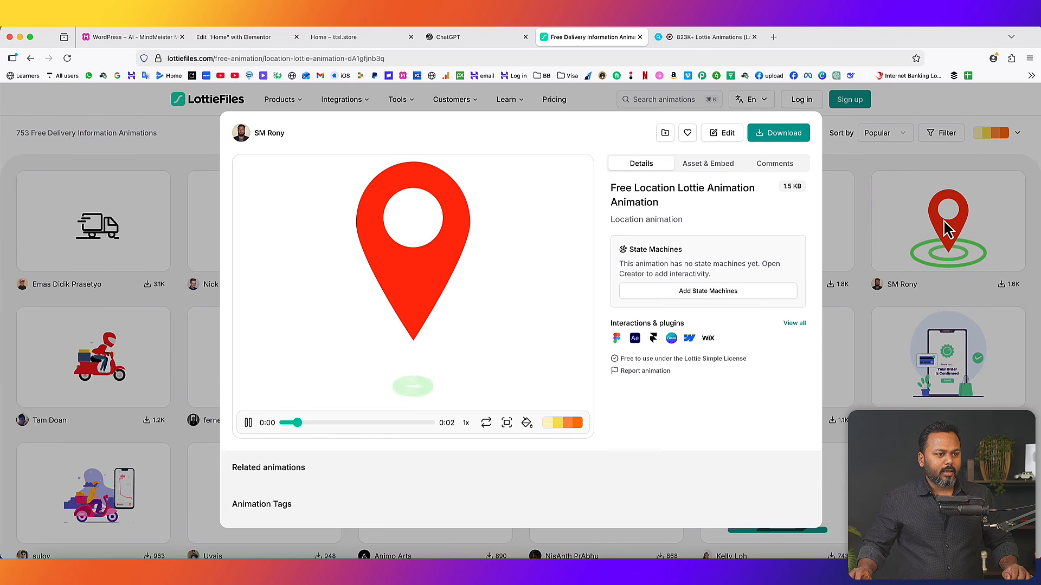
{"action": "left_click", "coordinate": [784, 135]}
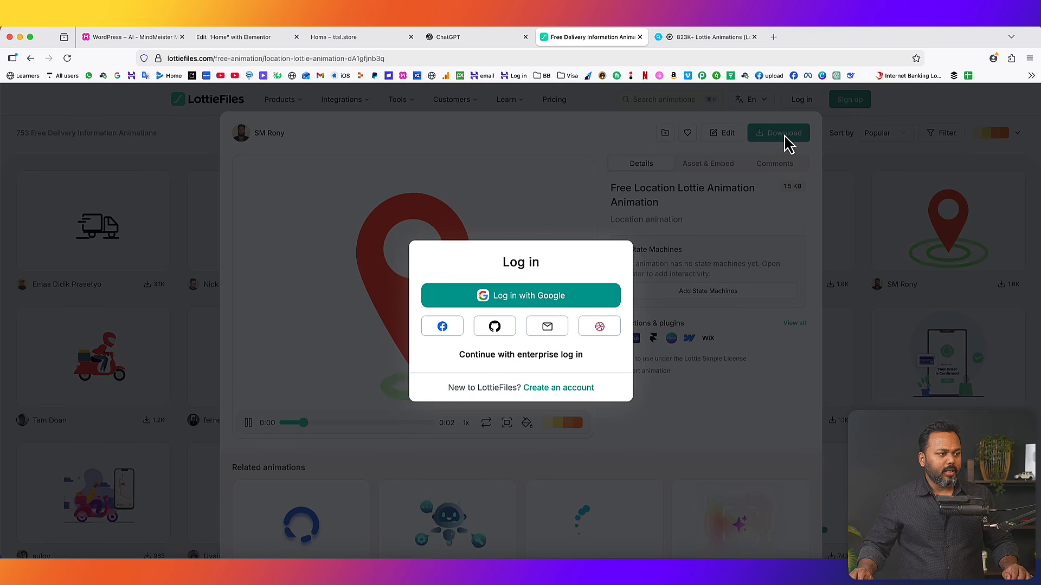
{"action": "left_click", "coordinate": [522, 303]}
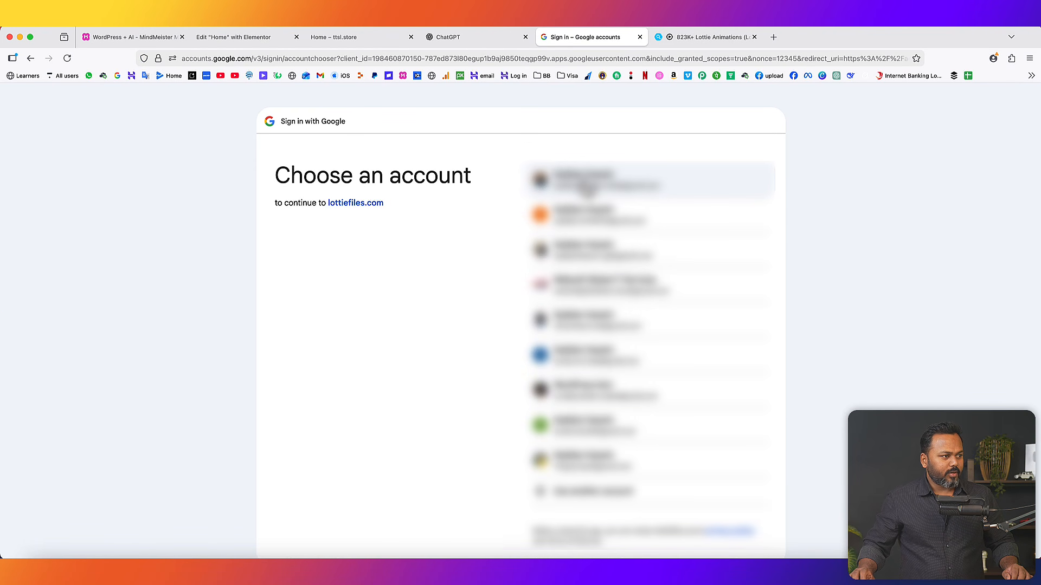
{"action": "left_click", "coordinate": [587, 189]}
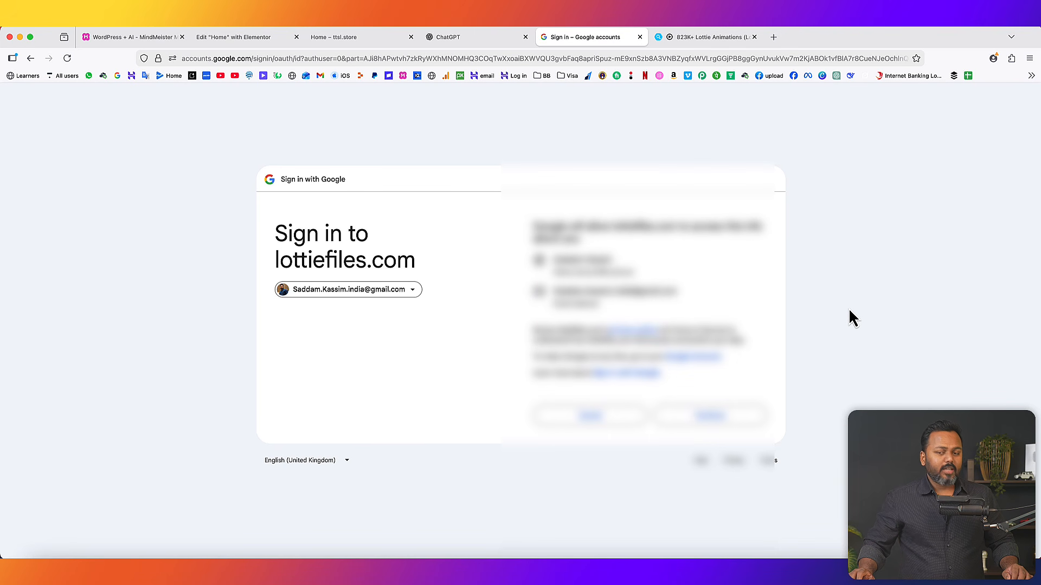
{"action": "left_click", "coordinate": [711, 423]}
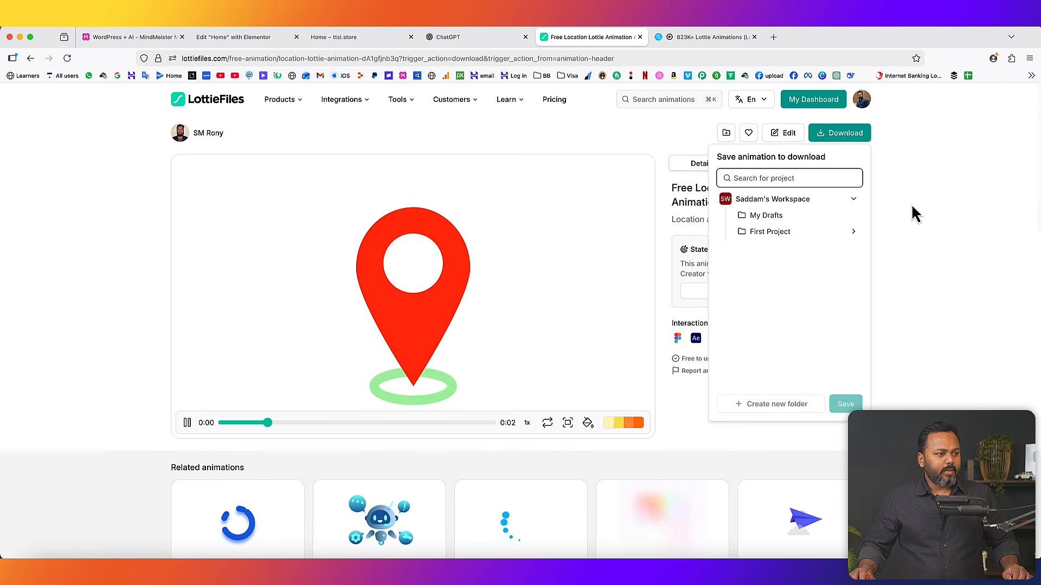
- Save the location-pin animation to My Drafts
{"action": "left_click", "coordinate": [912, 205]}
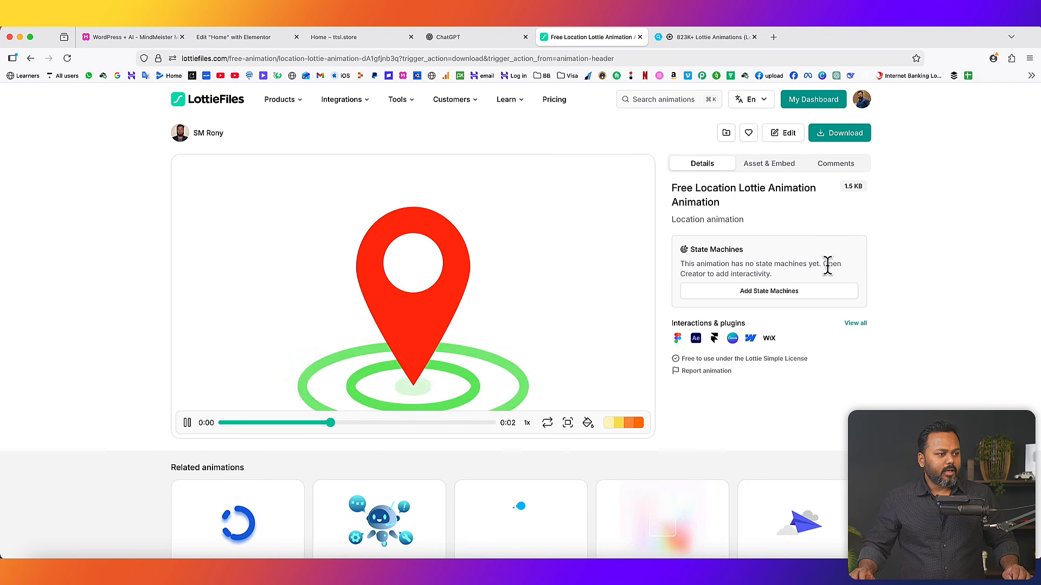
{"action": "left_click", "coordinate": [842, 136]}
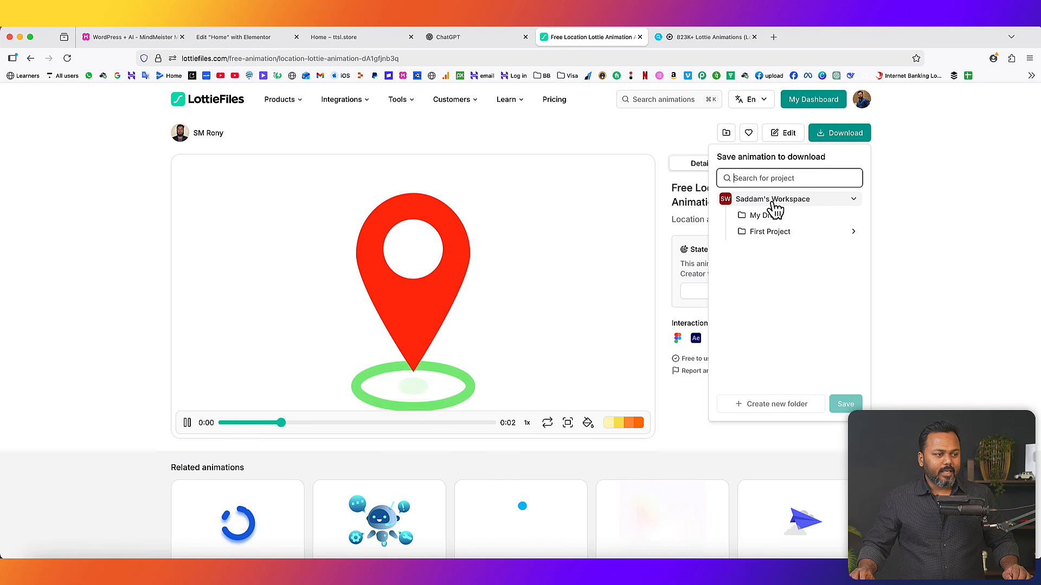
{"action": "left_click", "coordinate": [770, 220]}
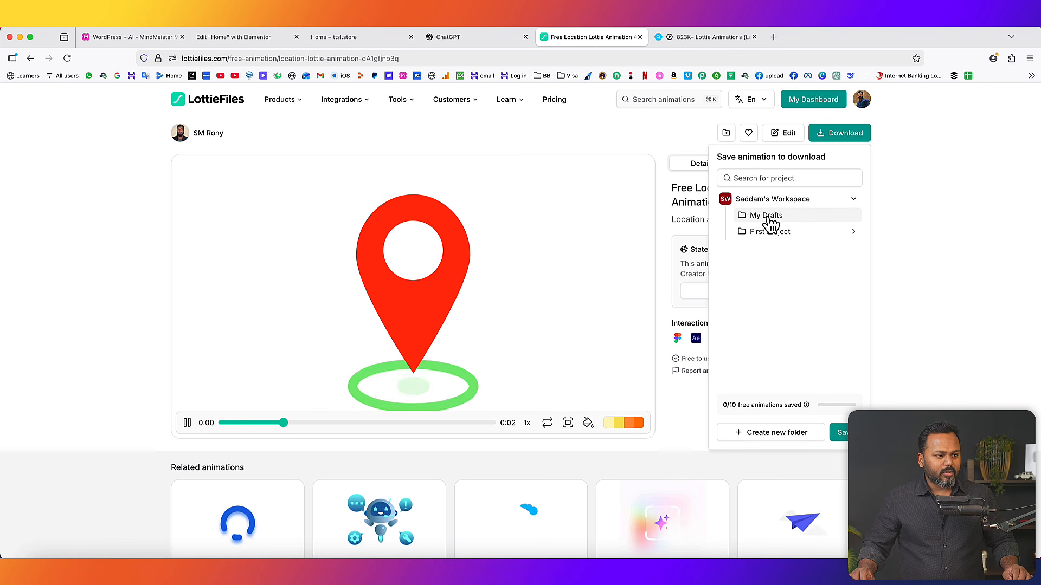
{"action": "left_click", "coordinate": [844, 438]}
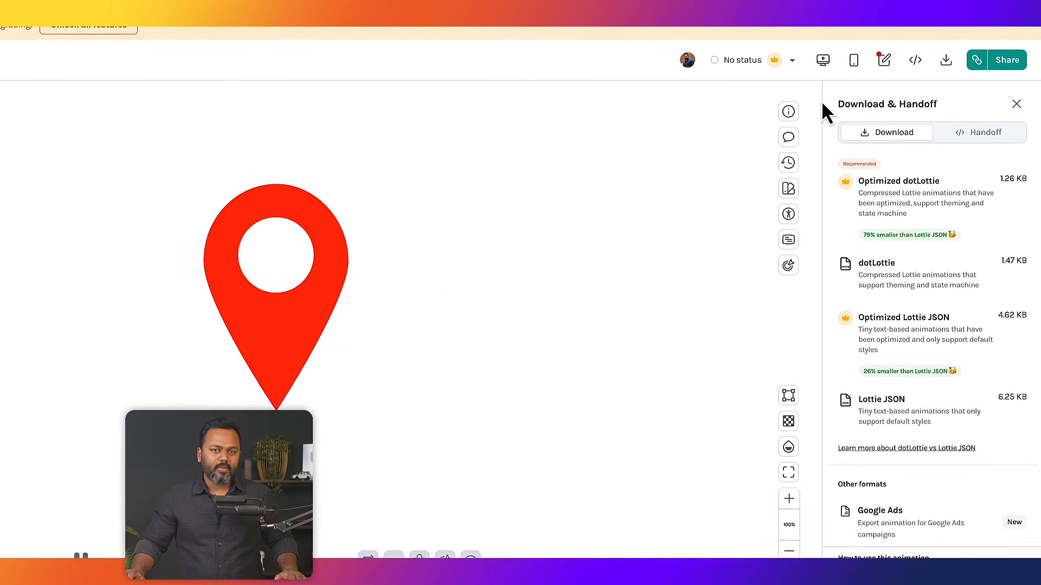
- Choose the Lottie JSON download format for the animation
{"action": "mouse_move", "coordinate": [900, 233]}
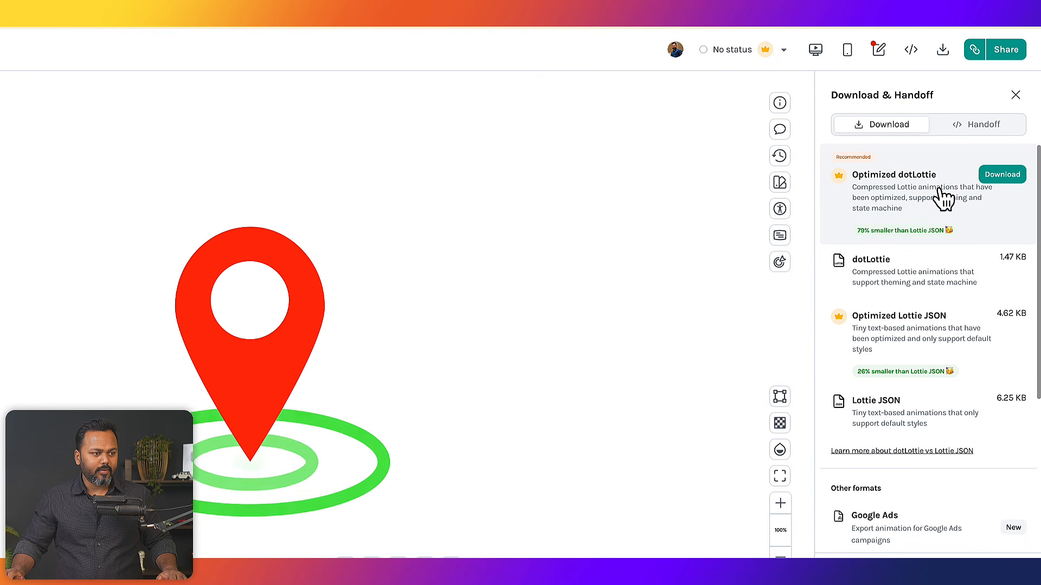
{"action": "mouse_move", "coordinate": [859, 324]}
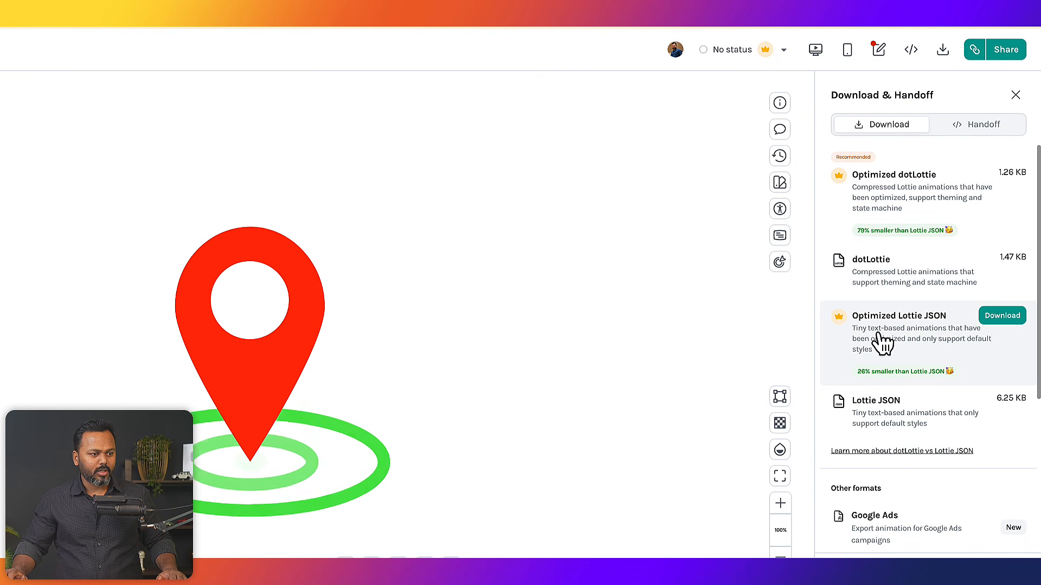
{"action": "mouse_move", "coordinate": [885, 419]}
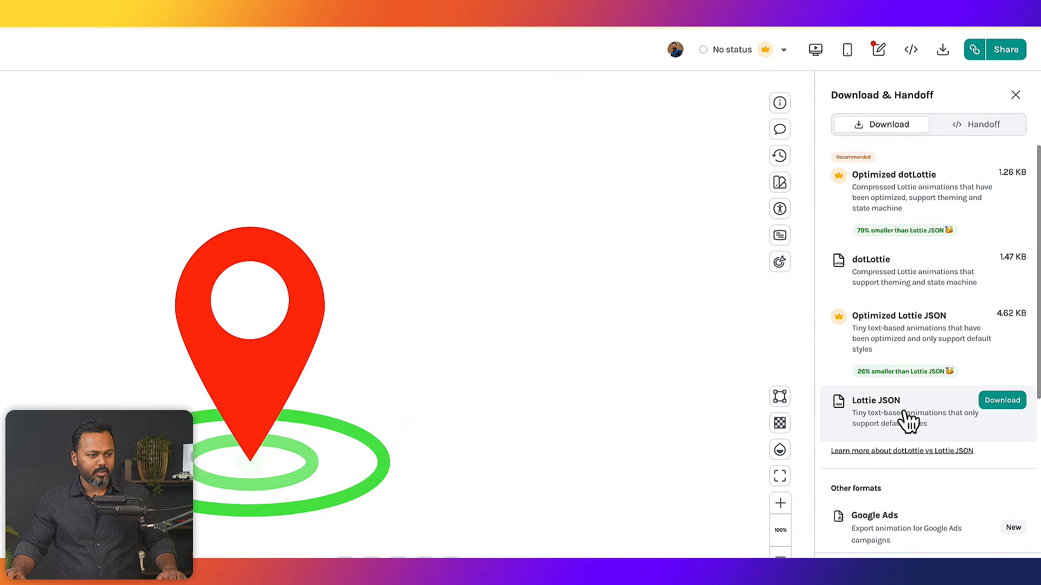
{"action": "mouse_move", "coordinate": [874, 379]}
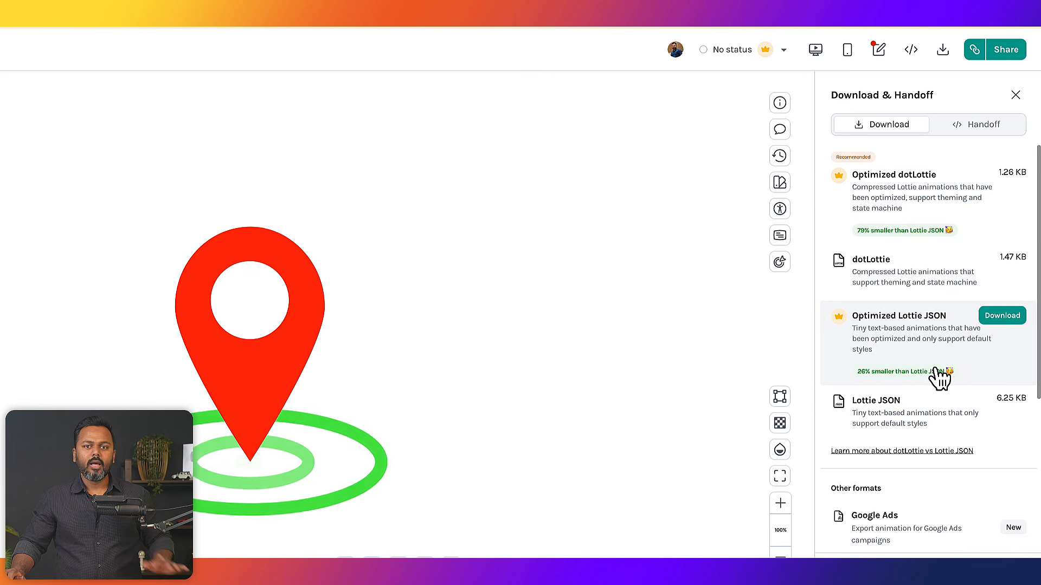
{"action": "mouse_move", "coordinate": [842, 195]}
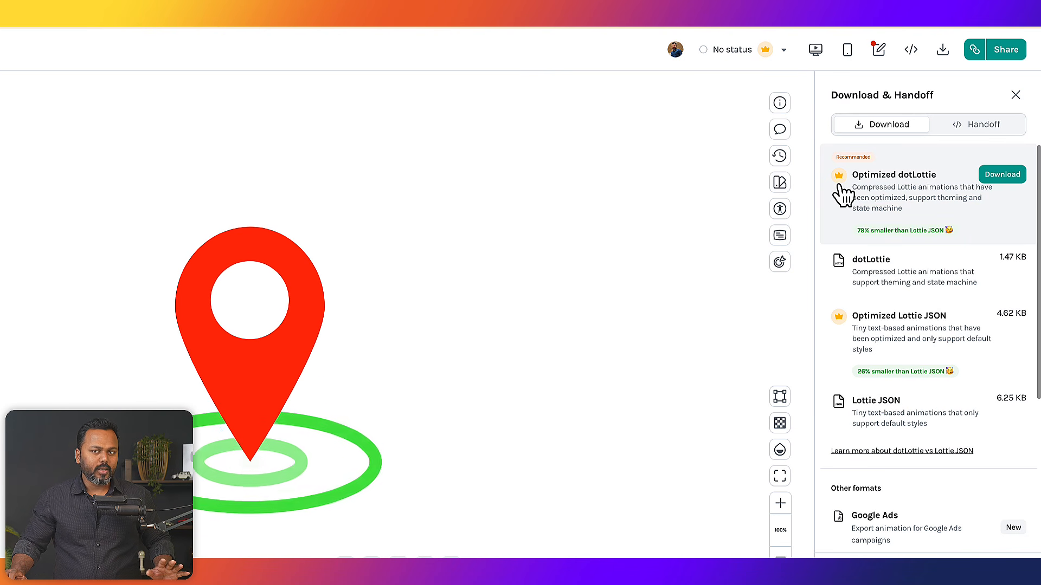
{"action": "mouse_move", "coordinate": [905, 360]}
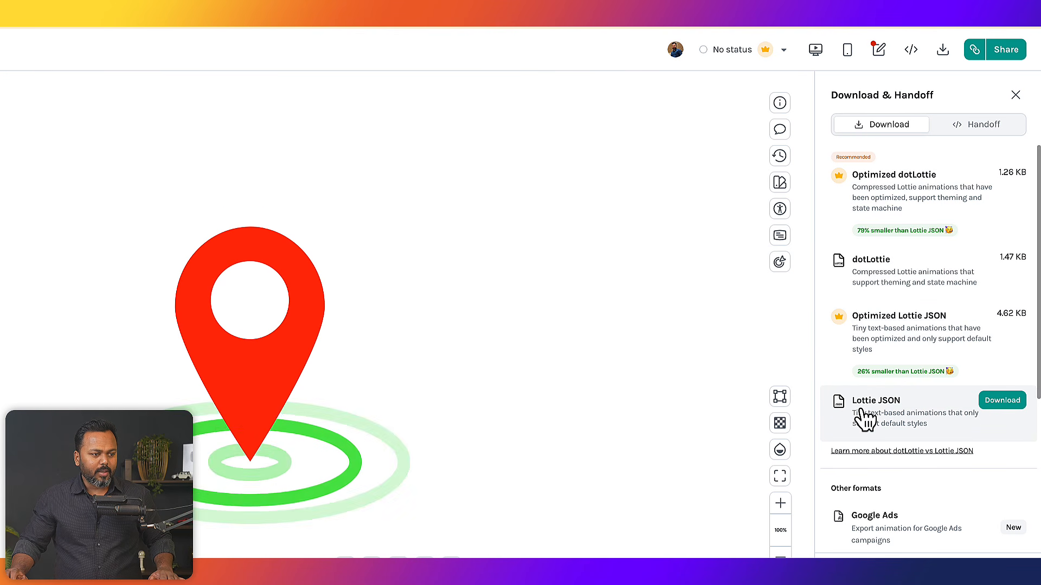
{"action": "left_click", "coordinate": [992, 405]}
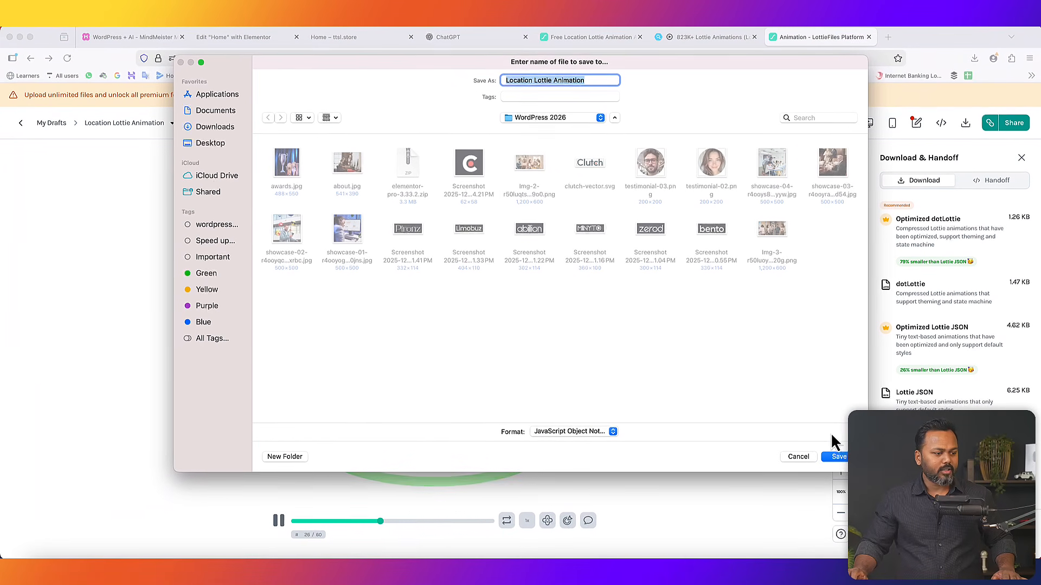
- Save Location Lottie Animation.json, confirm it in Downloads, and return to the Elementor Home editor
{"action": "left_click", "coordinate": [813, 469]}
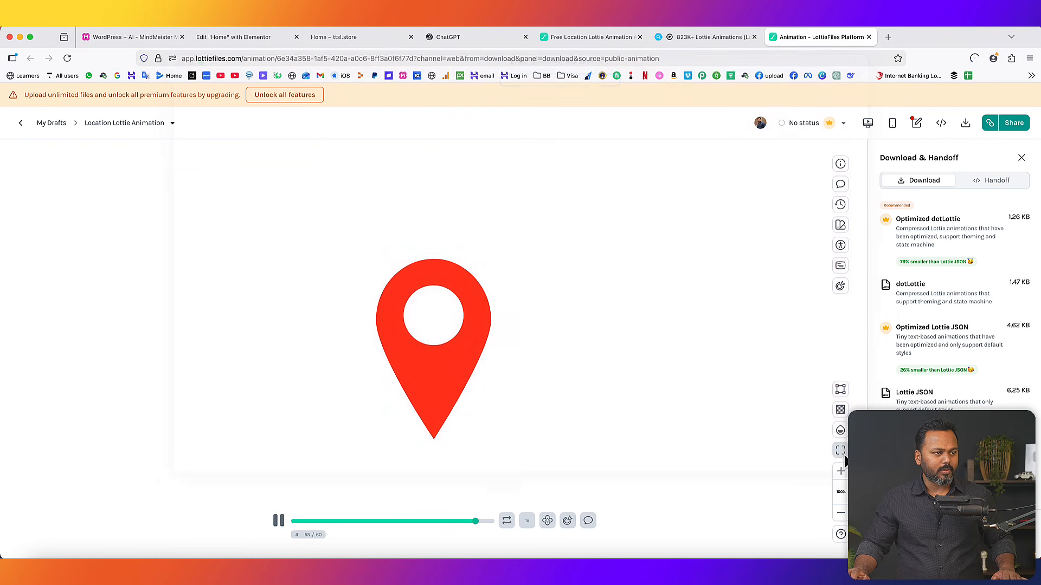
{"action": "left_click", "coordinate": [974, 58]}
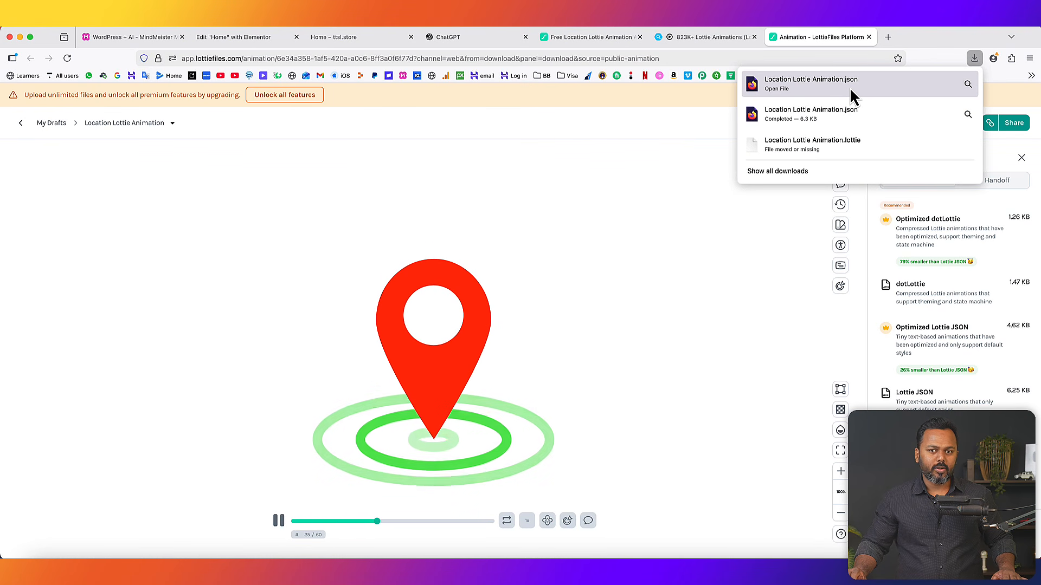
{"action": "left_click", "coordinate": [280, 42]}
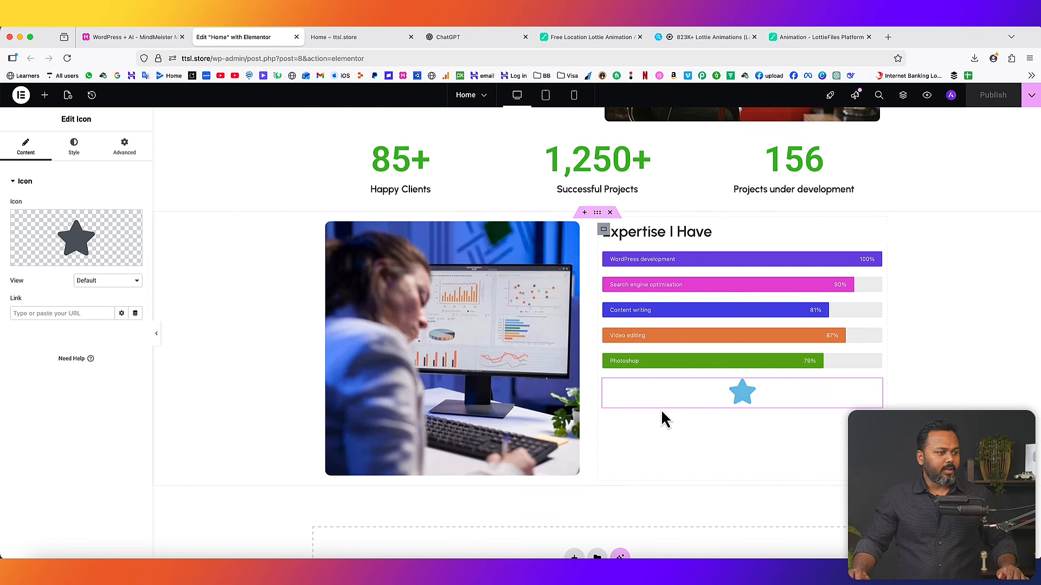
- Delete the star icon and drag a Lottie widget below the Photoshop bar
{"action": "left_click", "coordinate": [44, 95]}
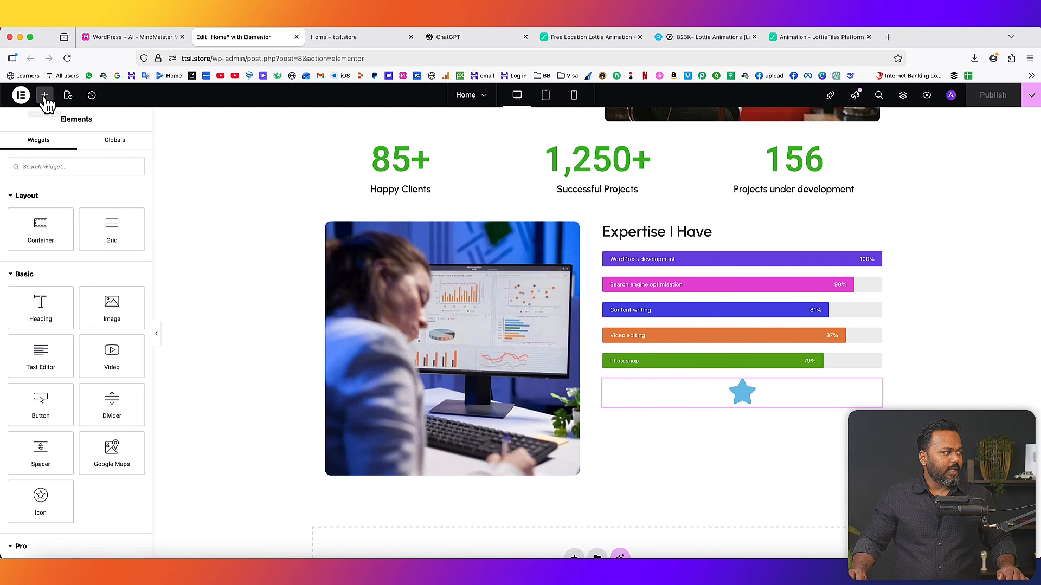
{"action": "right_click", "coordinate": [739, 393]}
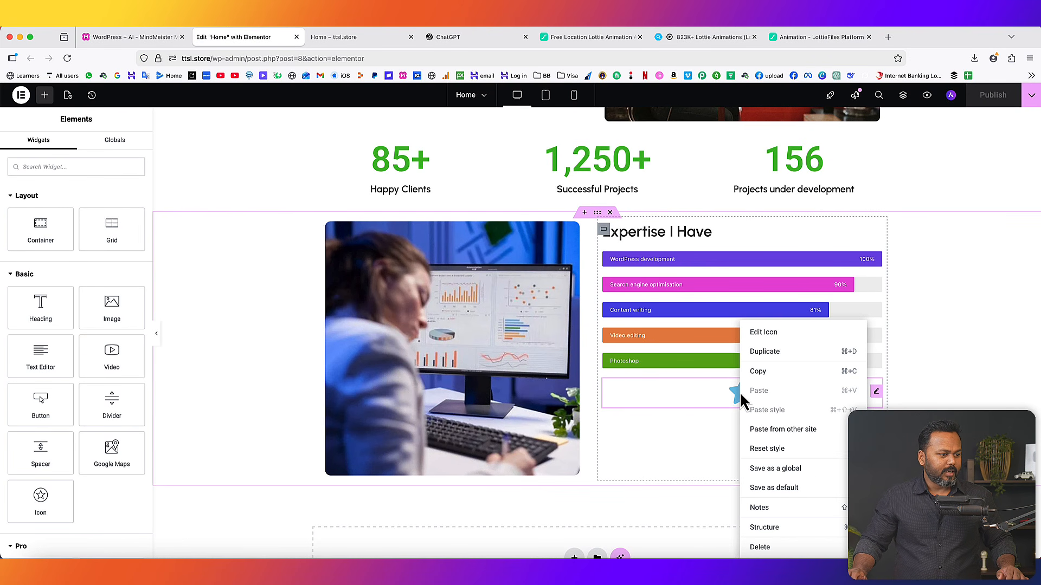
{"action": "left_click", "coordinate": [778, 550]}
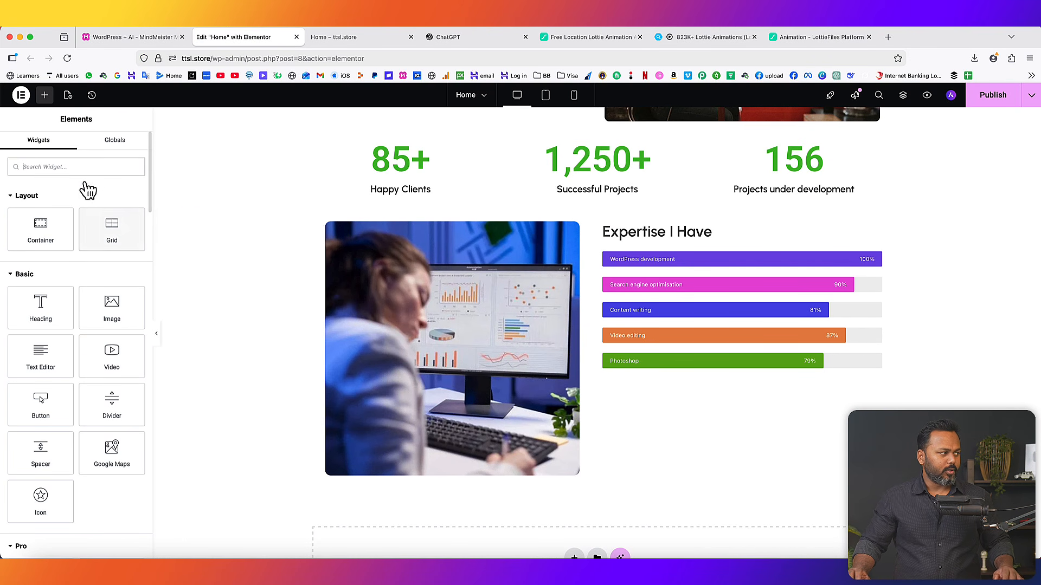
{"action": "type", "text": "l"}
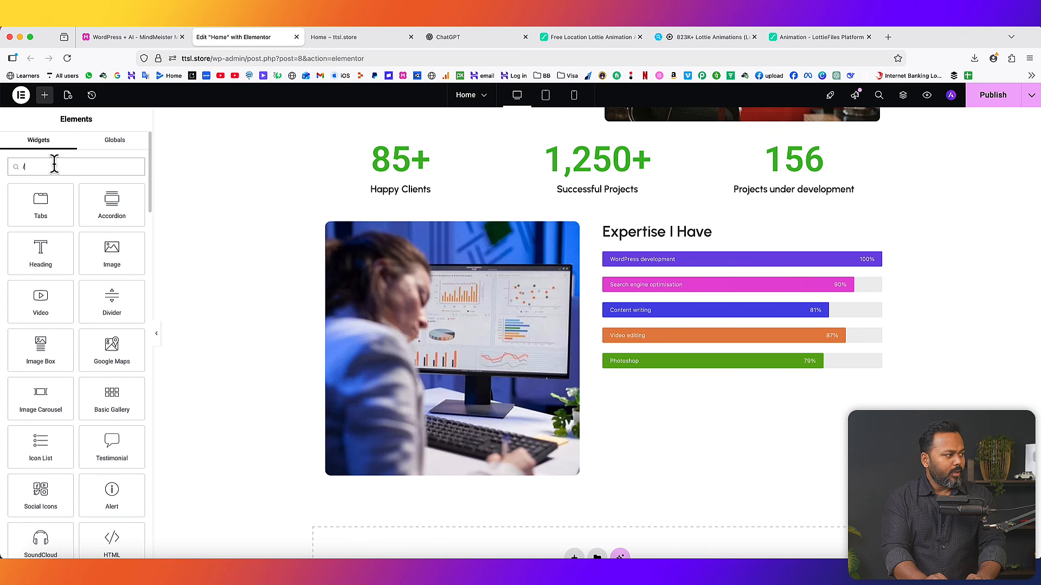
{"action": "type", "text": "ott"}
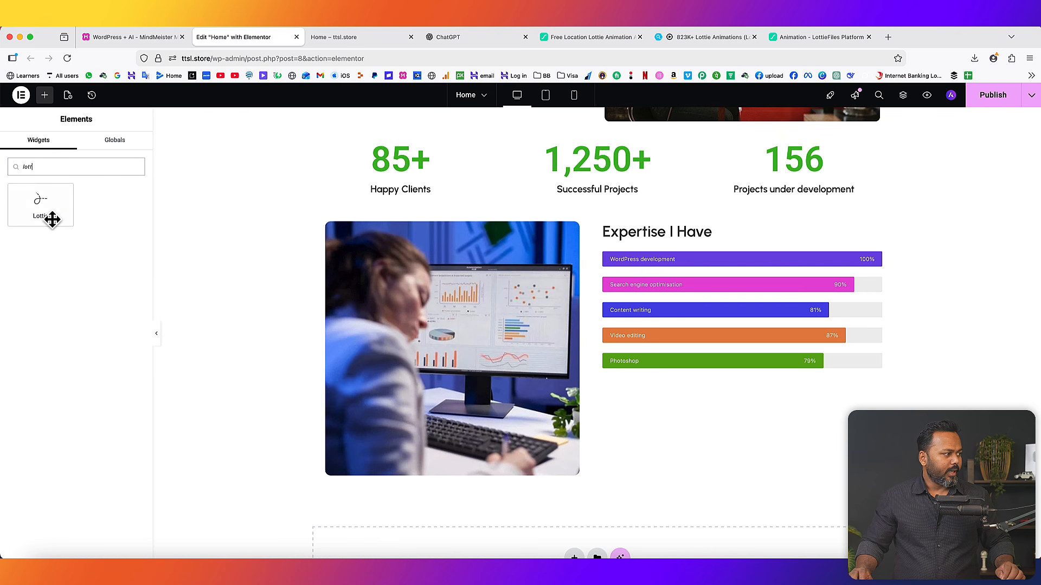
{"action": "left_click_drag", "start_coordinate": [39, 208], "coordinate": [649, 368]}
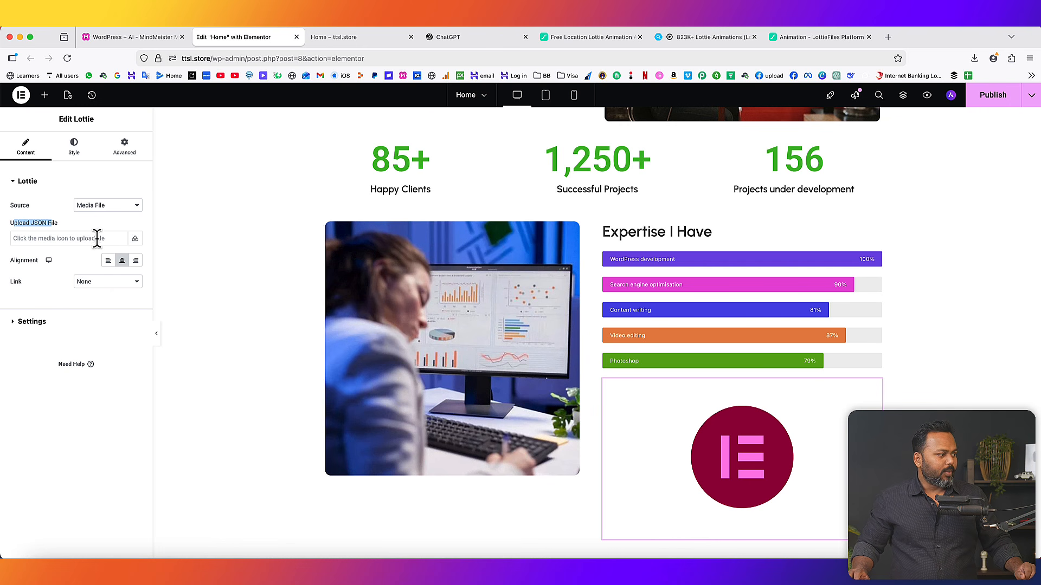
- Upload Location-Lottie-Animation.json for the Lottie widget, allowing unfiltered JSON uploads
{"action": "left_click", "coordinate": [135, 239]}
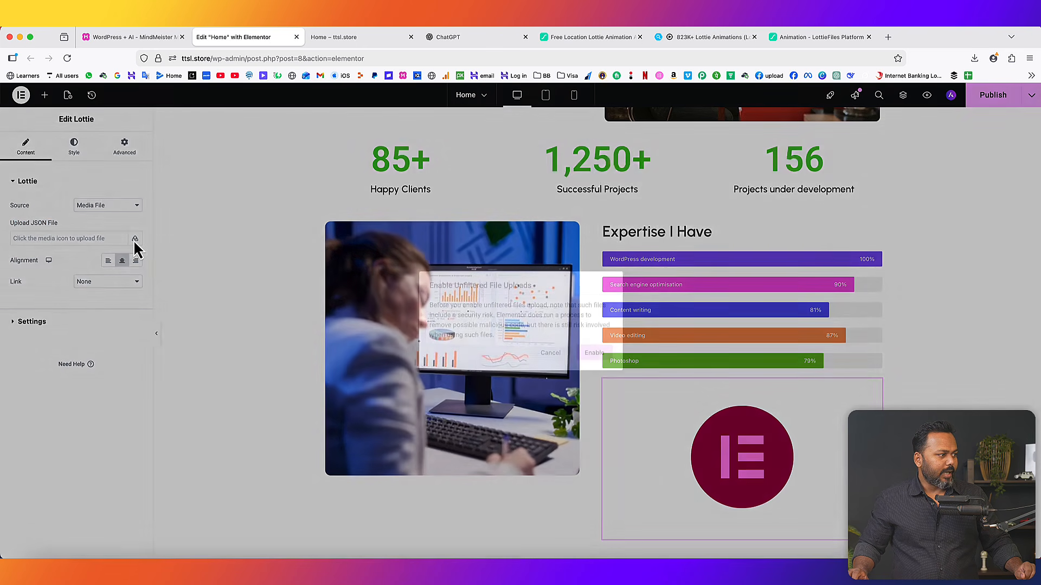
{"action": "left_click", "coordinate": [596, 353]}
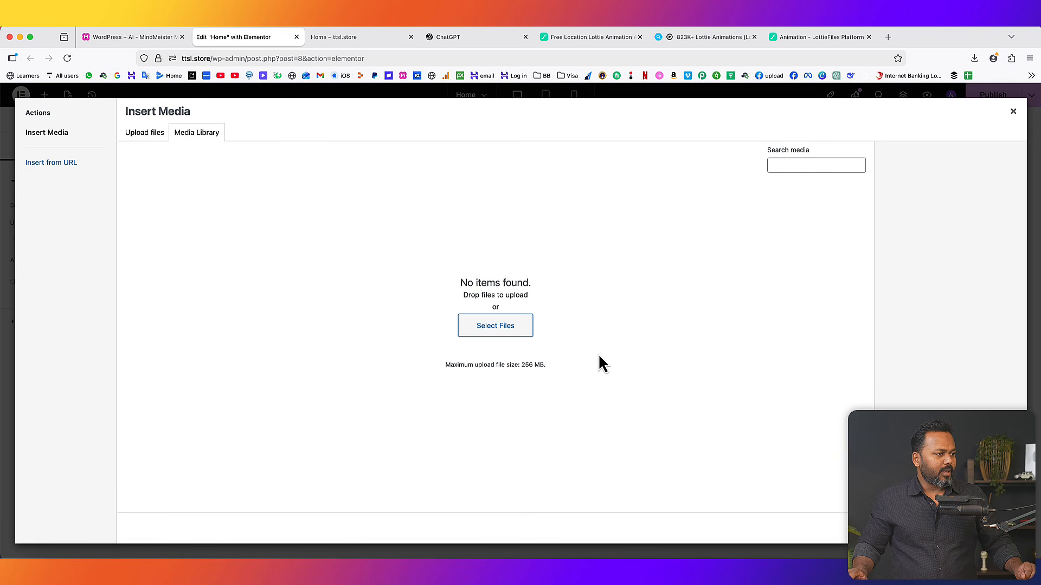
{"action": "left_click", "coordinate": [493, 326]}
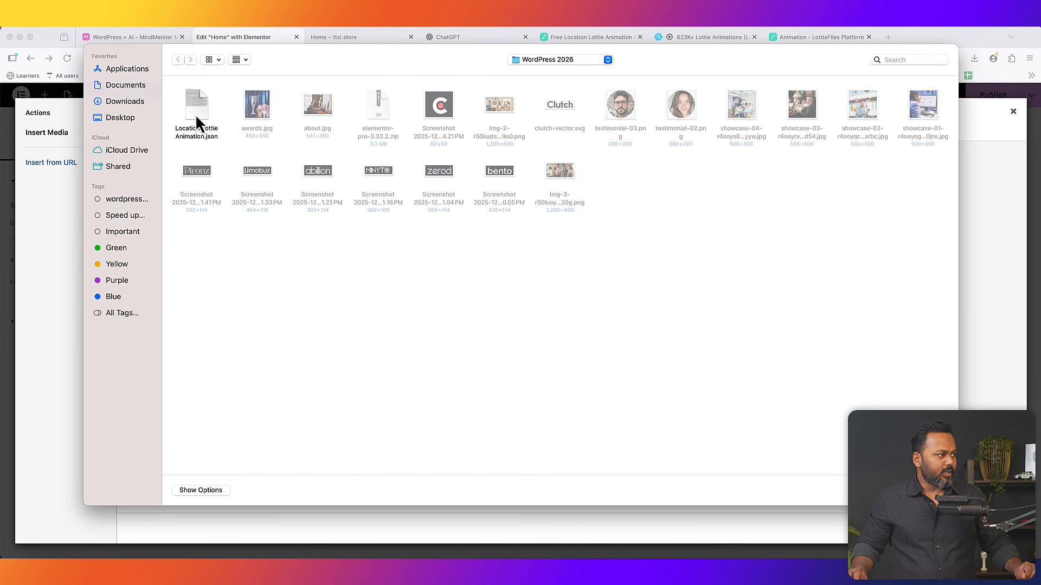
{"action": "left_click", "coordinate": [201, 131]}
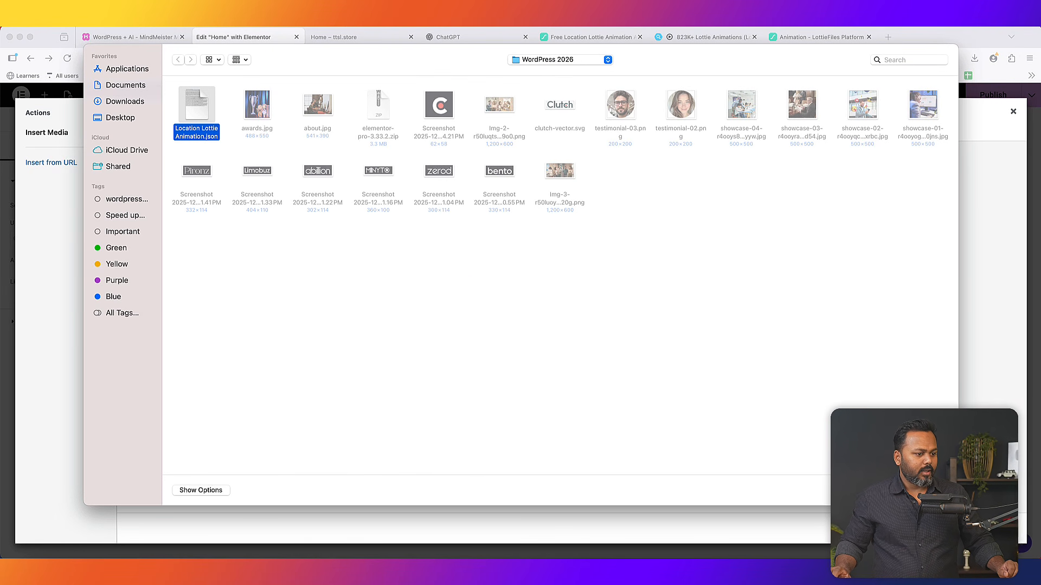
{"action": "key", "text": "Return"}
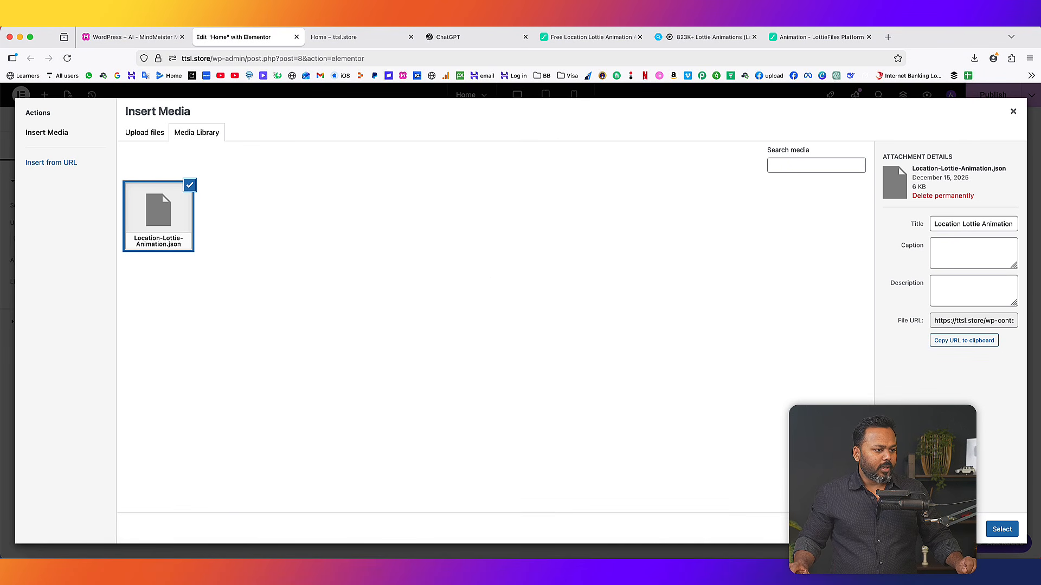
- Place the red location-pin animation in the Lottie widget, publish the Home page, and go to the live site
{"action": "left_click", "coordinate": [1002, 531]}
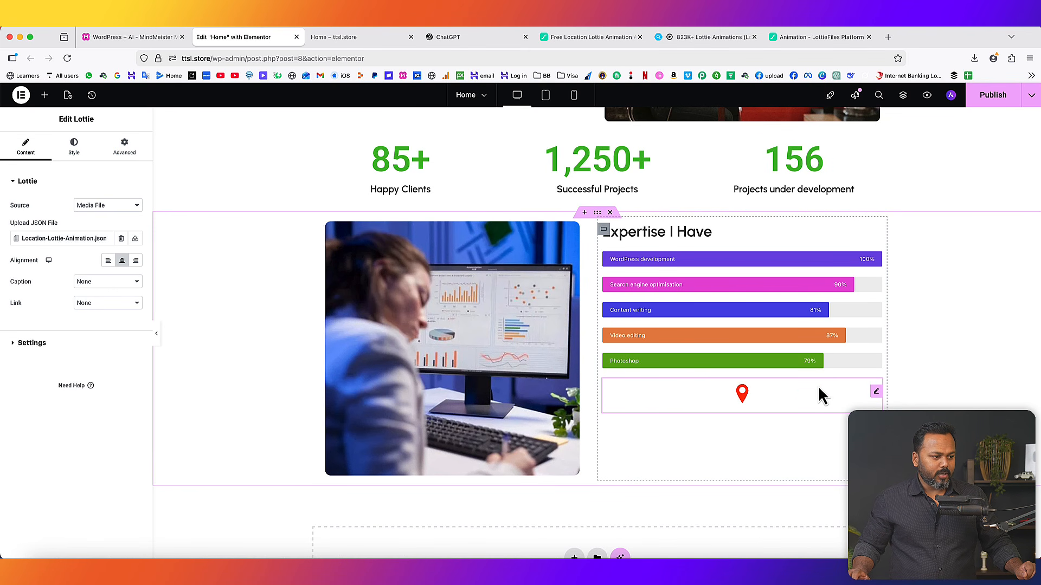
{"action": "left_click", "coordinate": [998, 100]}
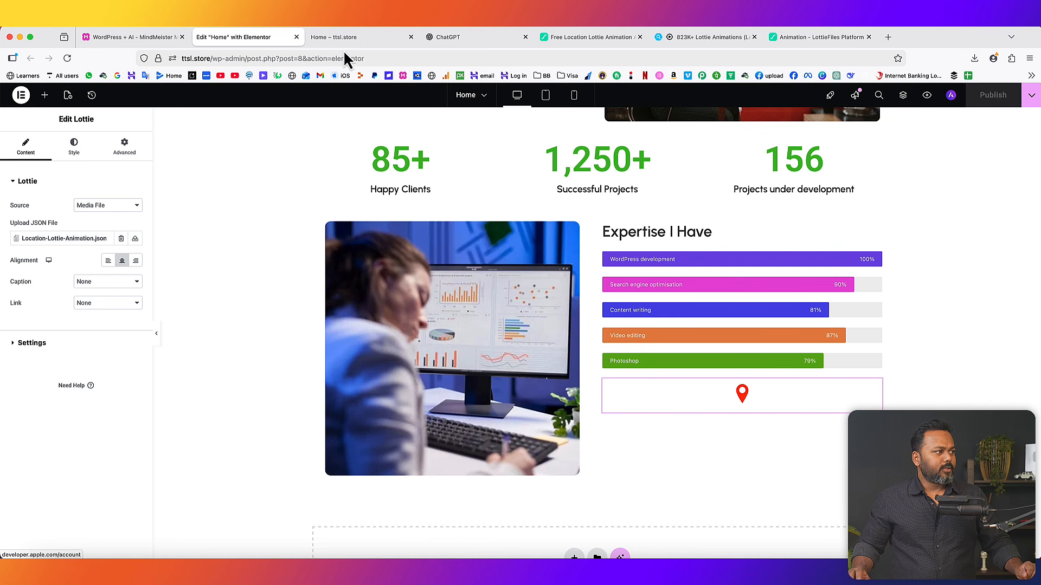
{"action": "left_click", "coordinate": [315, 38]}
- Reload the live Home page to see the pin under the skill bars, and close two Lottie tabs
{"action": "left_click", "coordinate": [67, 58]}
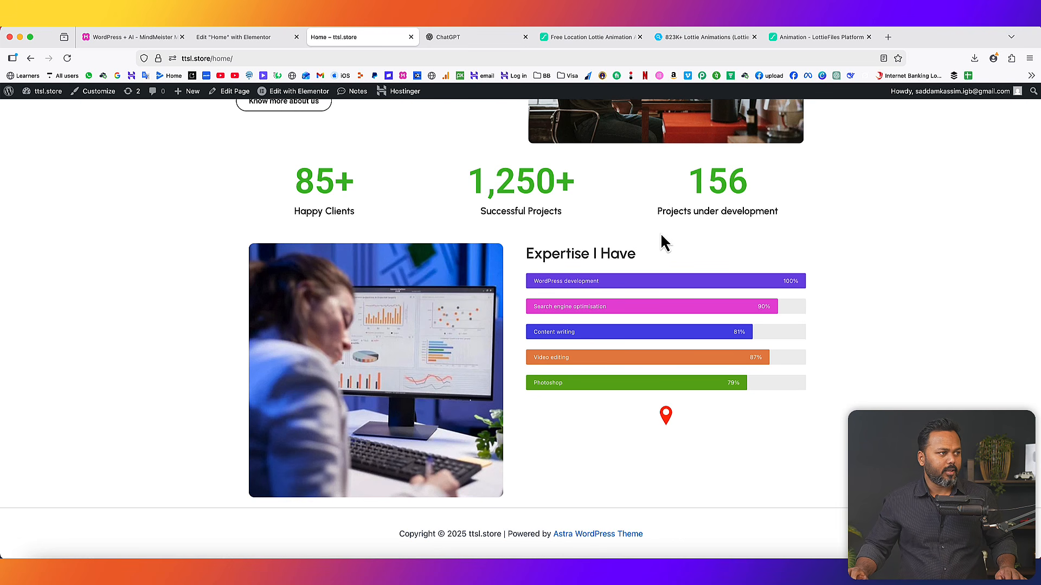
{"action": "left_click", "coordinate": [639, 37]}
{"action": "left_click", "coordinate": [639, 37]}
- Close the last LottieFiles tab, review the WordPress + AI mind map, and return to the live Home page
{"action": "left_click", "coordinate": [639, 37]}
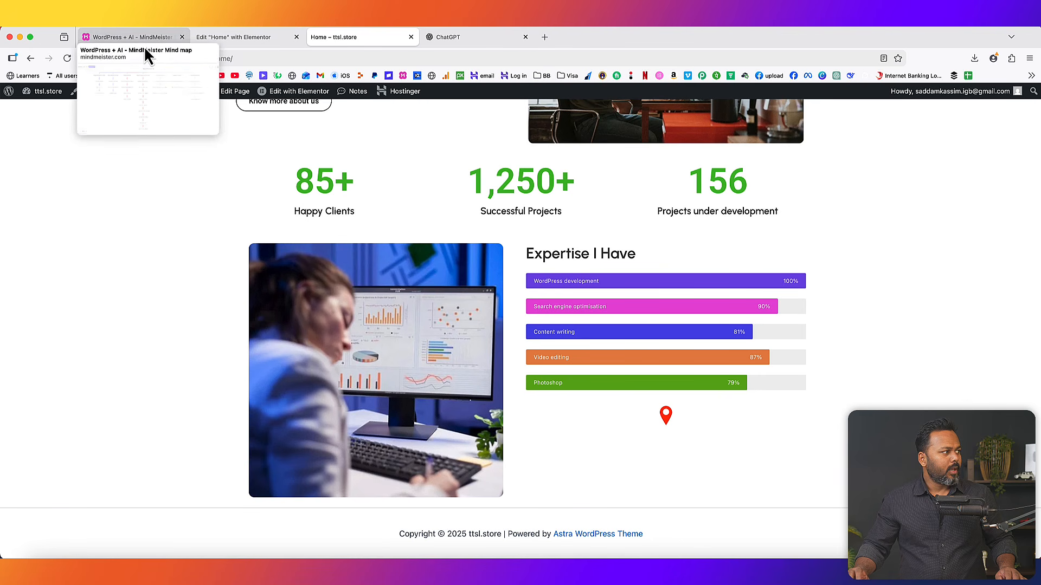
{"action": "left_click", "coordinate": [143, 39]}
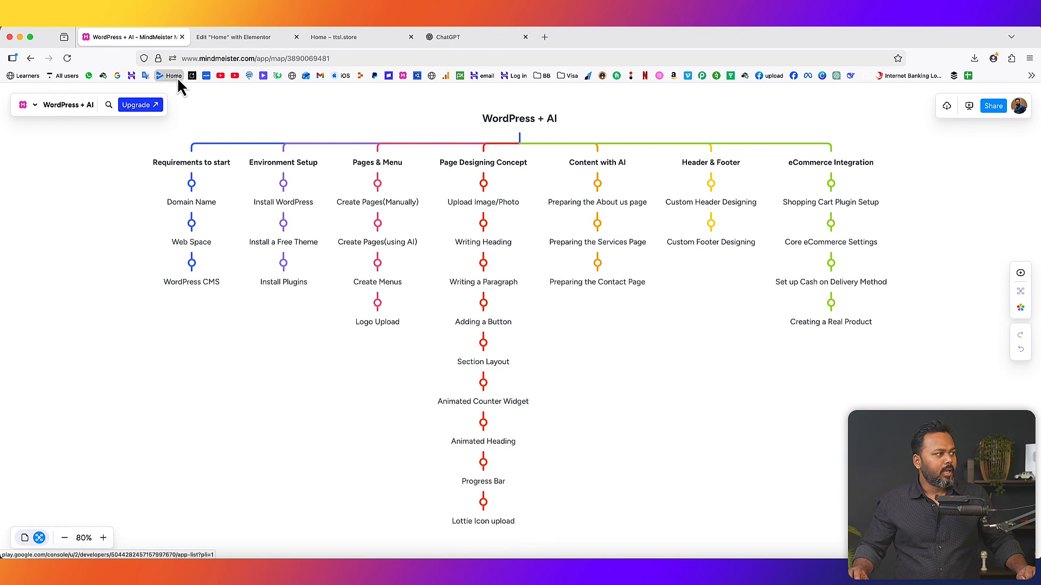
{"action": "left_click", "coordinate": [328, 38]}
- View the blank About us page, close the Home Elementor editor, and bring up the ttsl.store admin link options
{"action": "scroll", "coordinate": [802, 169], "scroll_direction": "up", "scroll_amount": 15}
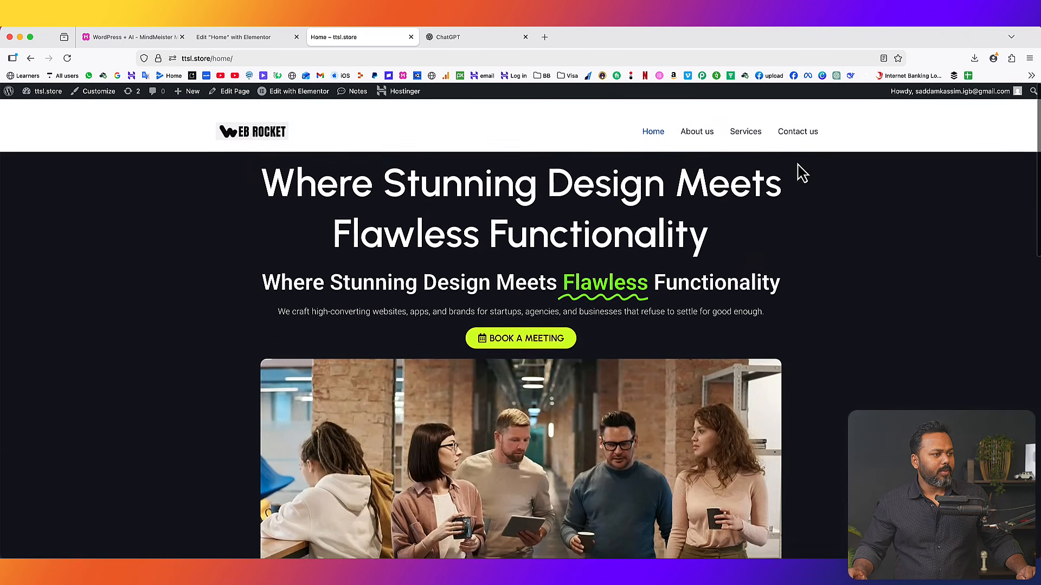
{"action": "left_click", "coordinate": [698, 123]}
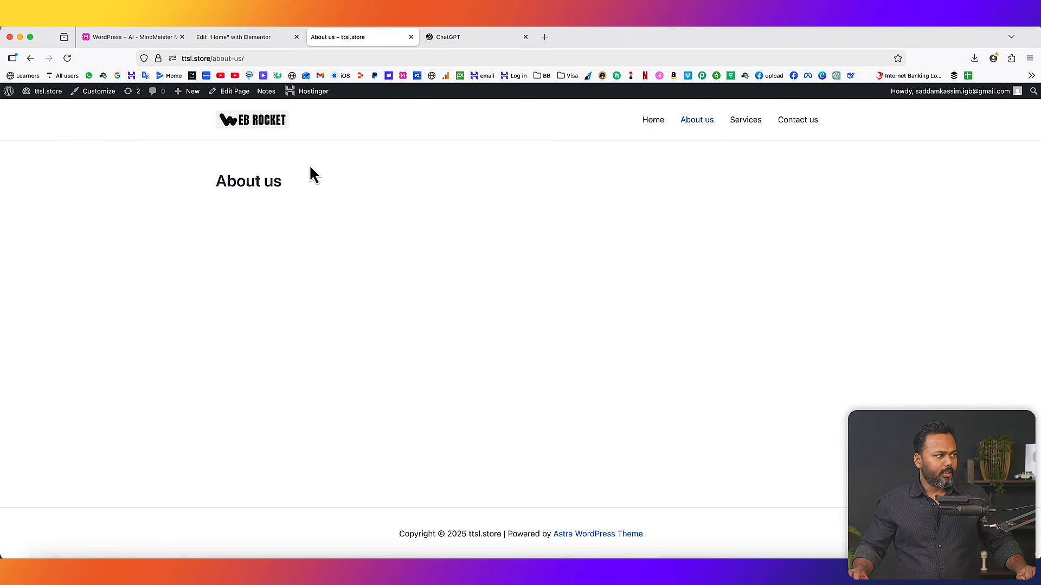
{"action": "left_click", "coordinate": [296, 37]}
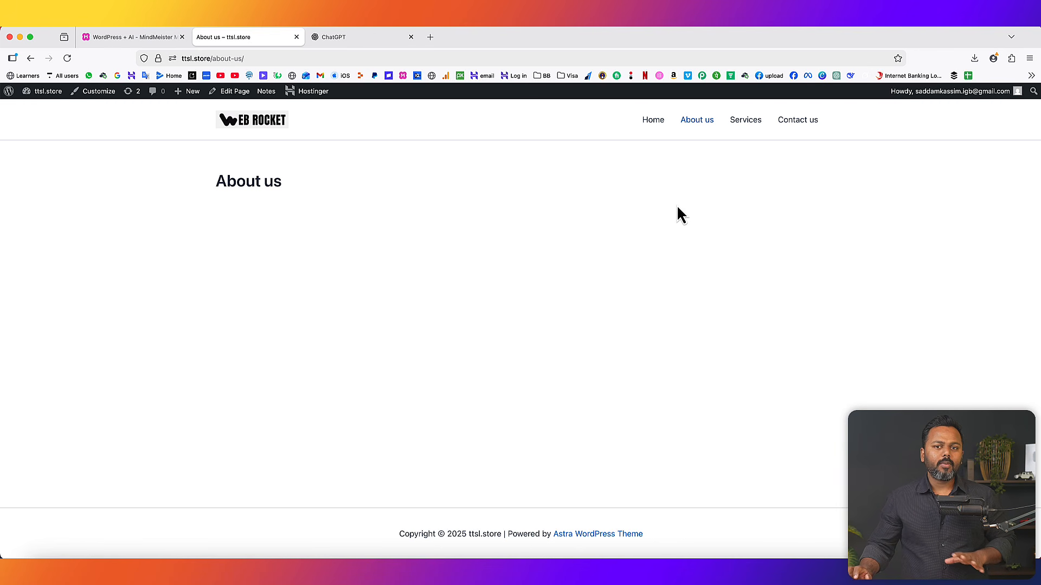
{"action": "right_click", "coordinate": [42, 107]}
- Open the WordPress dashboard in a new tab and start a chat with the Kodee AI assistant
{"action": "left_click", "coordinate": [54, 111]}
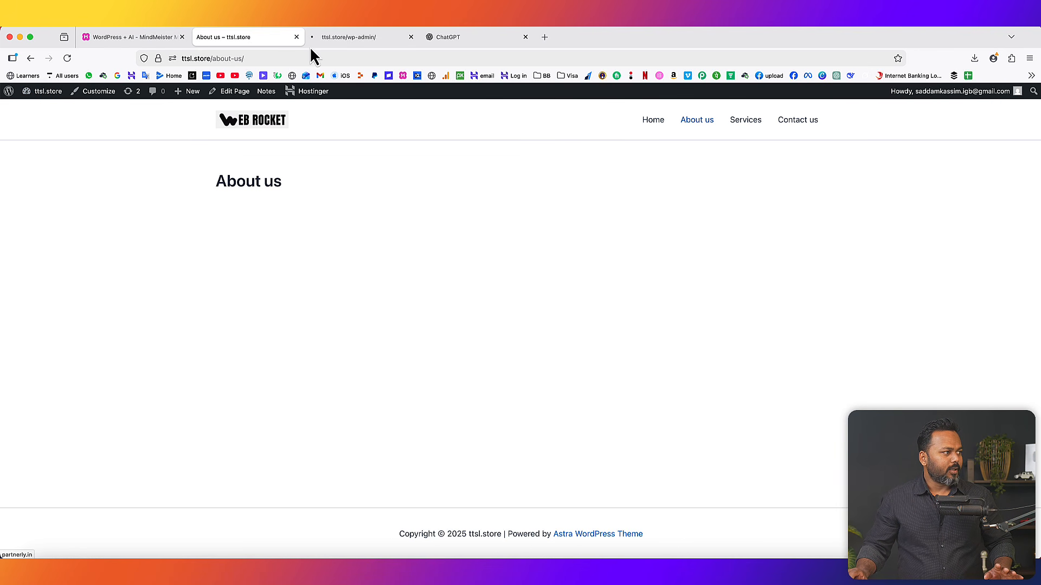
{"action": "left_click", "coordinate": [336, 37]}
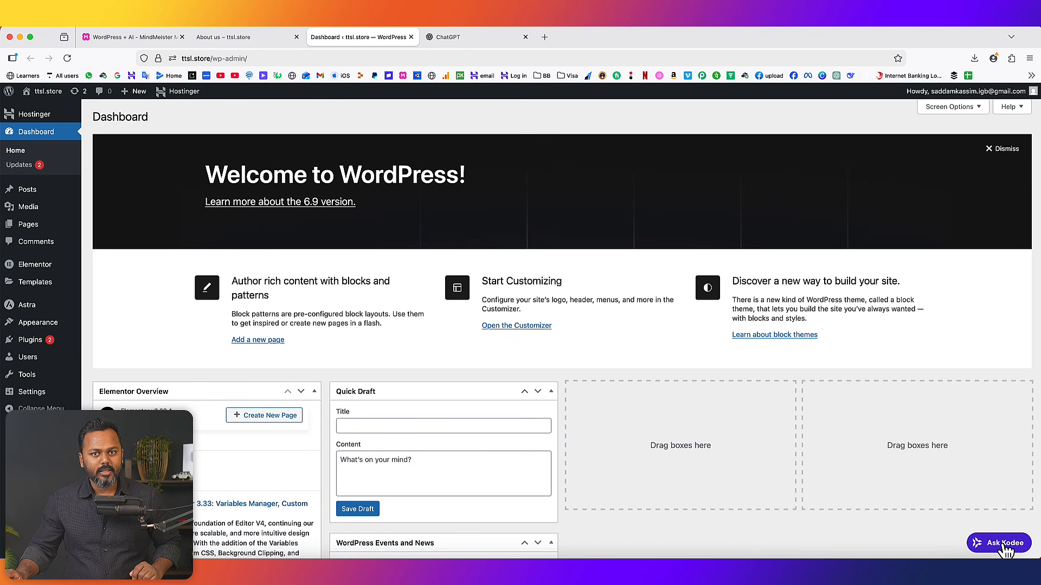
{"action": "left_click", "coordinate": [1004, 543]}
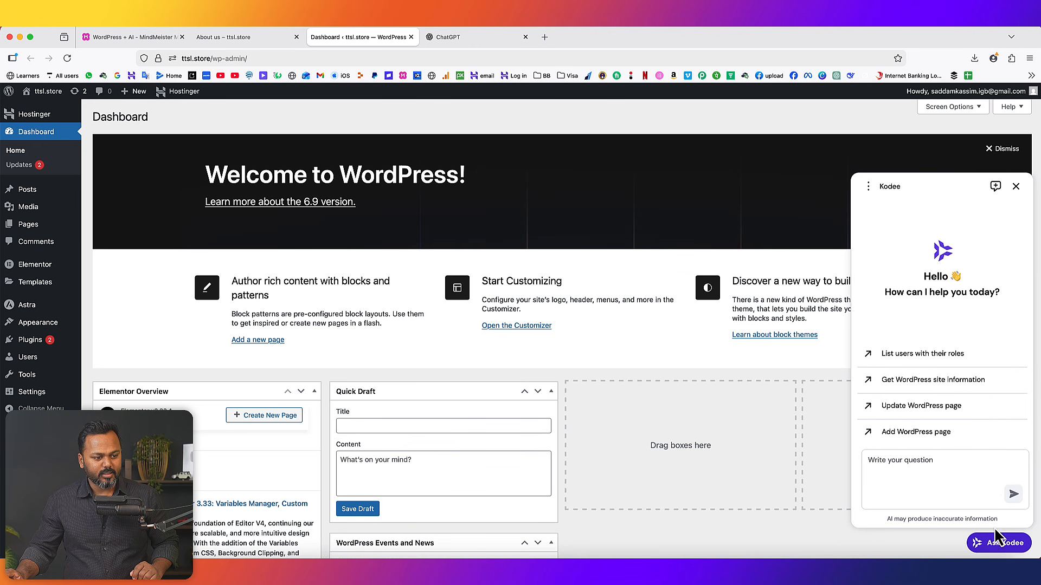
{"action": "left_click", "coordinate": [906, 465]}
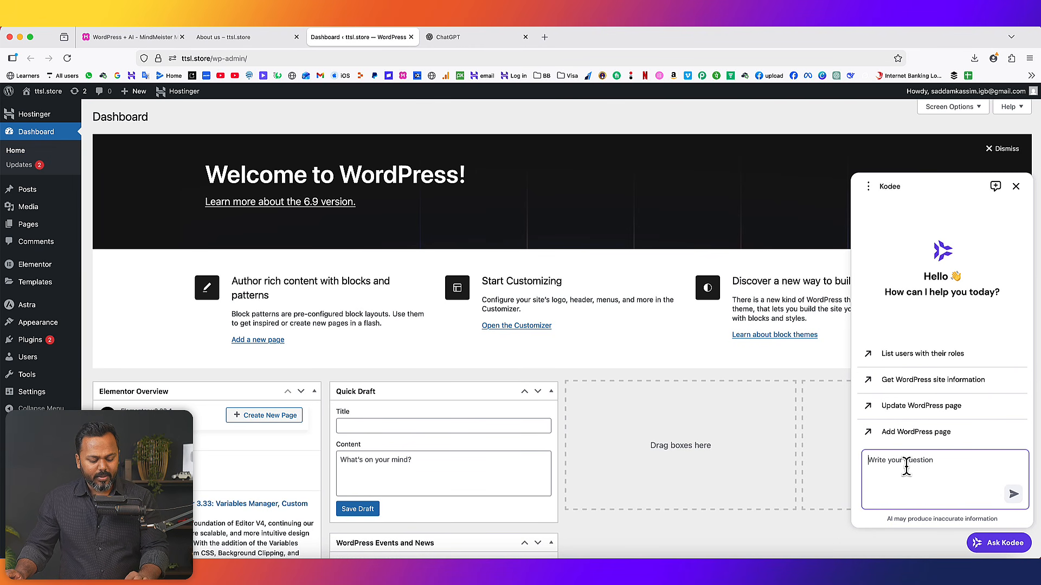
- Ask Kodee for About us copy for a digital marketing agency, read the reply, then return to About us
{"action": "type", "text": "We are  digital marketing agency offering web designing, web development, eCommerce development, seo services. Can you help me to write the content for the about us page?"}
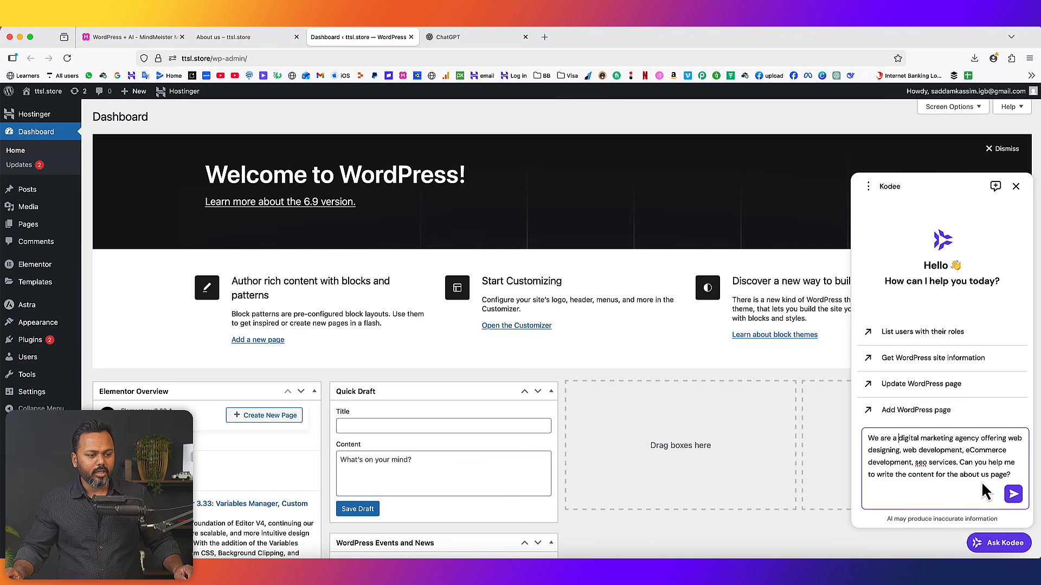
{"action": "left_click", "coordinate": [1013, 495]}
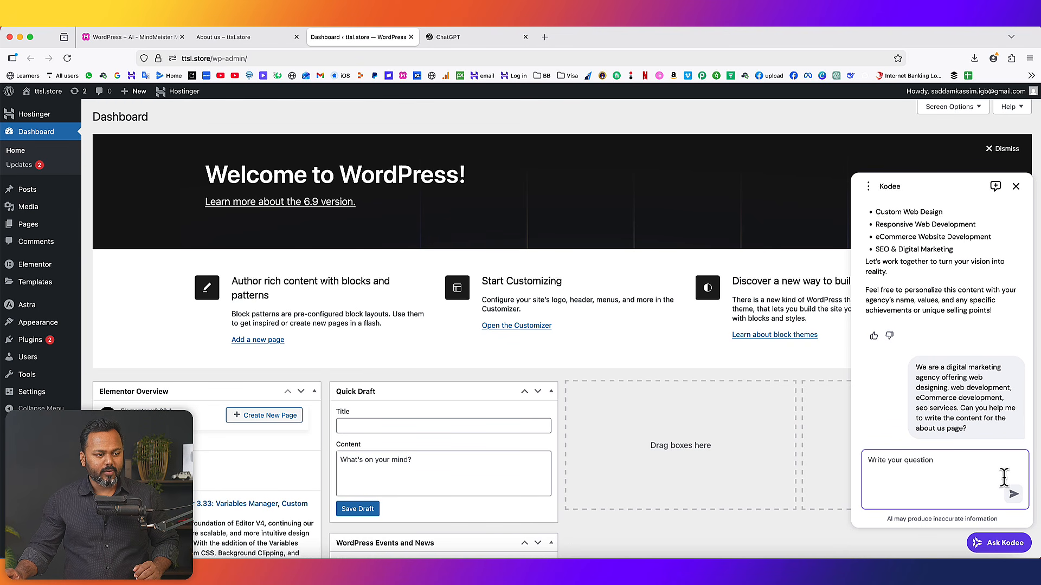
{"action": "scroll", "coordinate": [915, 330], "scroll_direction": "up", "scroll_amount": 3}
{"action": "scroll", "coordinate": [913, 318], "scroll_direction": "up", "scroll_amount": 6}
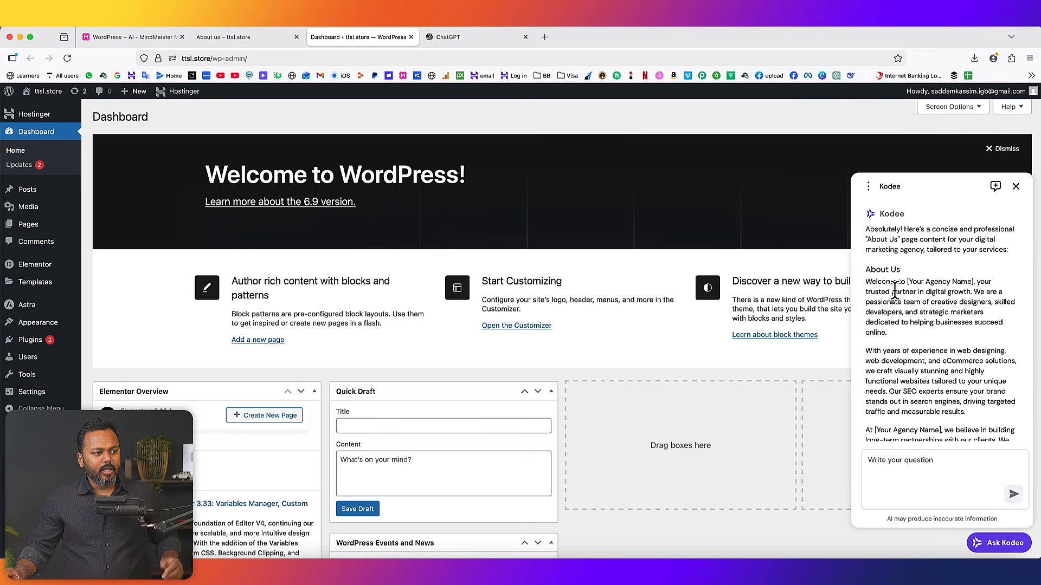
{"action": "scroll", "coordinate": [920, 293], "scroll_direction": "down", "scroll_amount": 5}
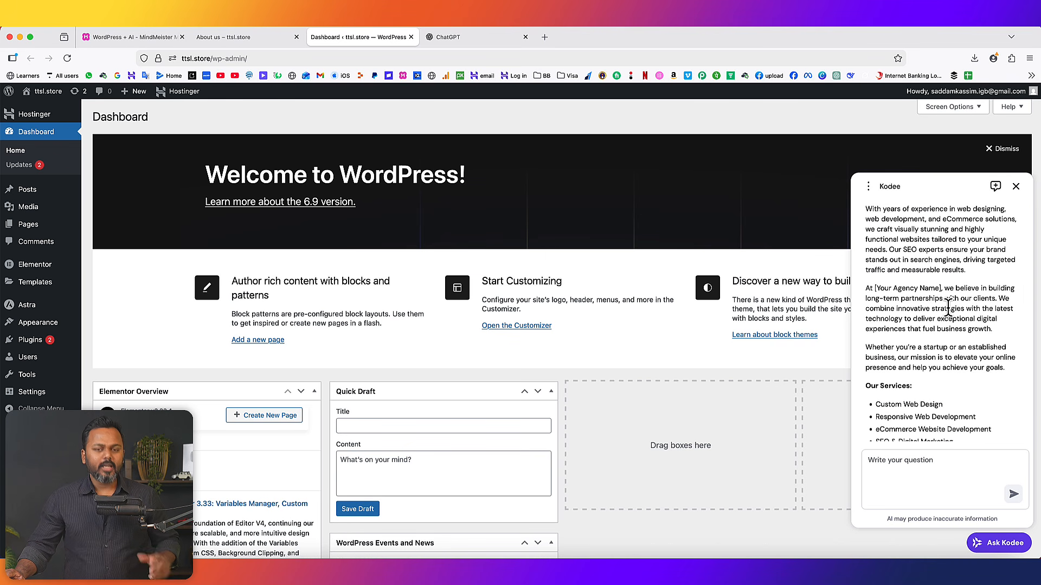
{"action": "left_click", "coordinate": [246, 36]}
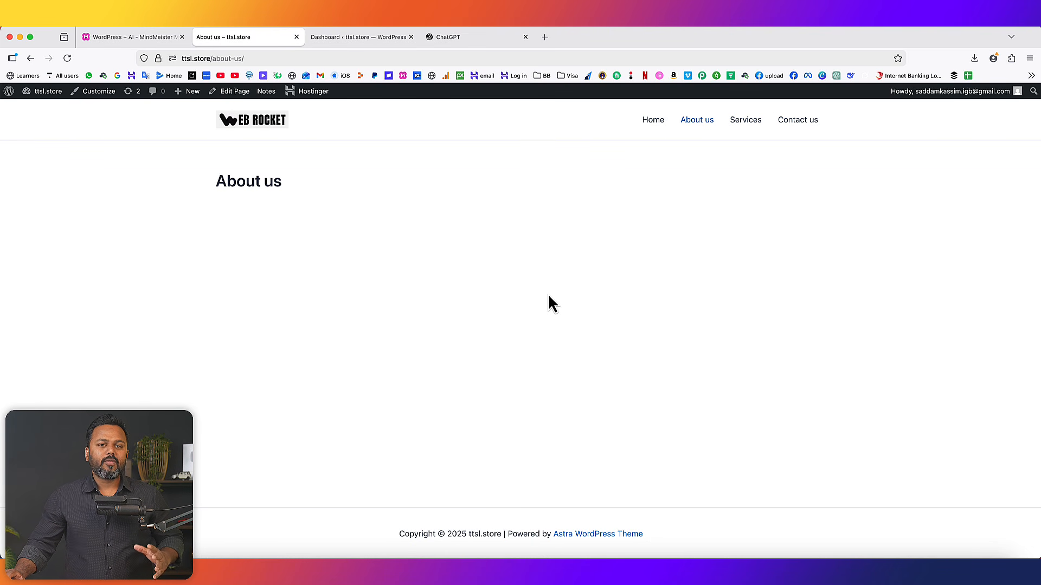
- Move the dashboard tab first, open the Pages list in a new tab, and edit the About us page
{"action": "left_click", "coordinate": [355, 38]}
{"action": "left_click_drag", "start_coordinate": [356, 38], "coordinate": [243, 37]}
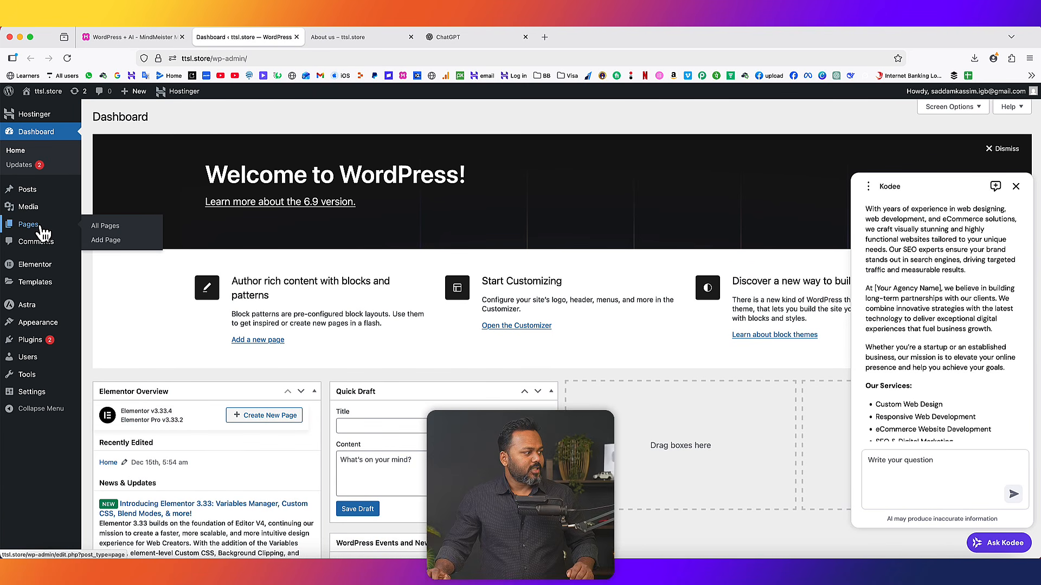
{"action": "right_click", "coordinate": [39, 225]}
{"action": "left_click", "coordinate": [51, 227]}
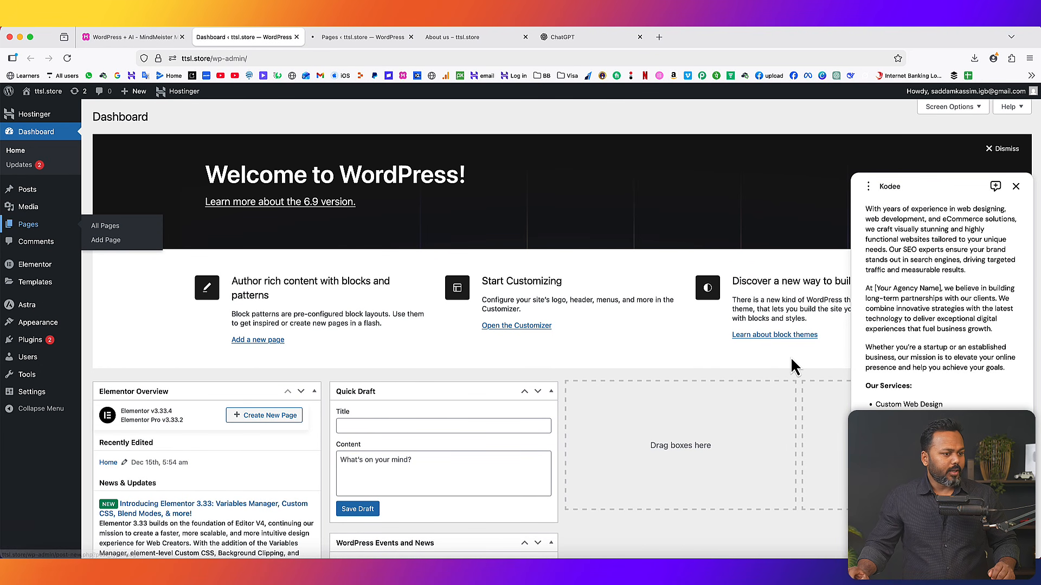
{"action": "left_click", "coordinate": [328, 41]}
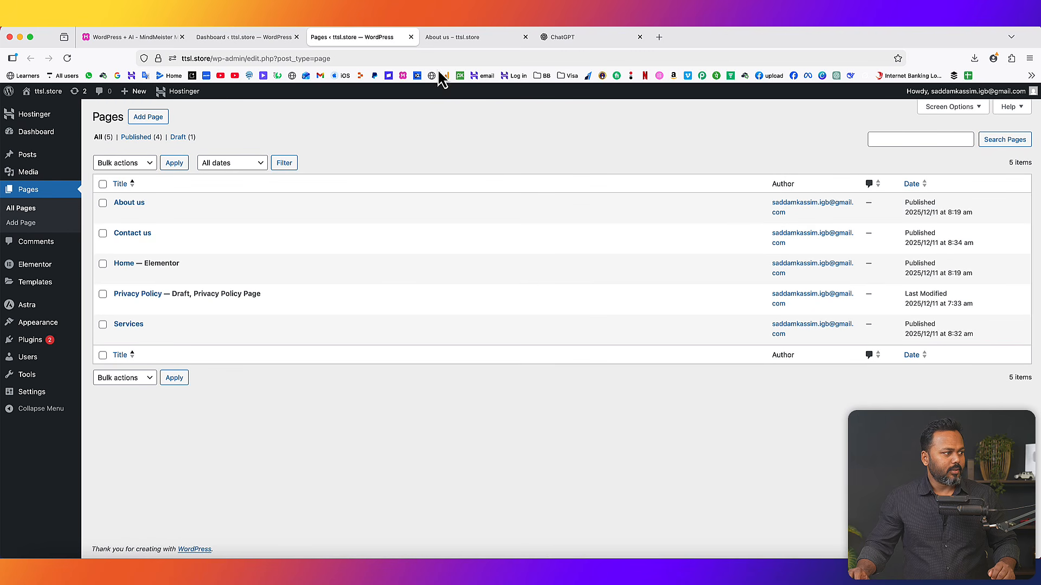
{"action": "left_click", "coordinate": [119, 215]}
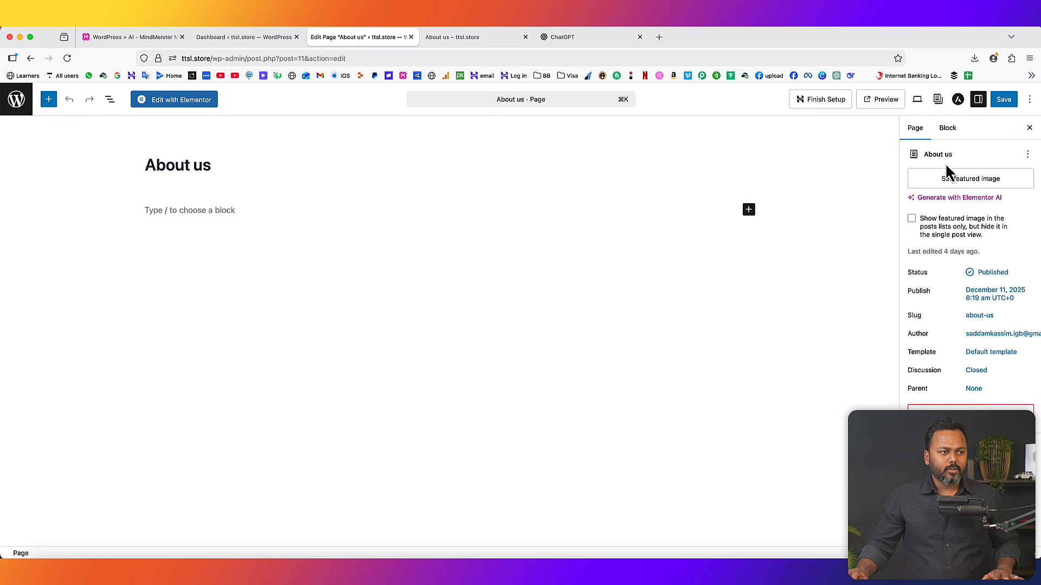
- In Astra Settings, set a full-width container, No Sidebar, and a disabled banner area, then save and open Elementor
{"action": "left_click", "coordinate": [958, 101]}
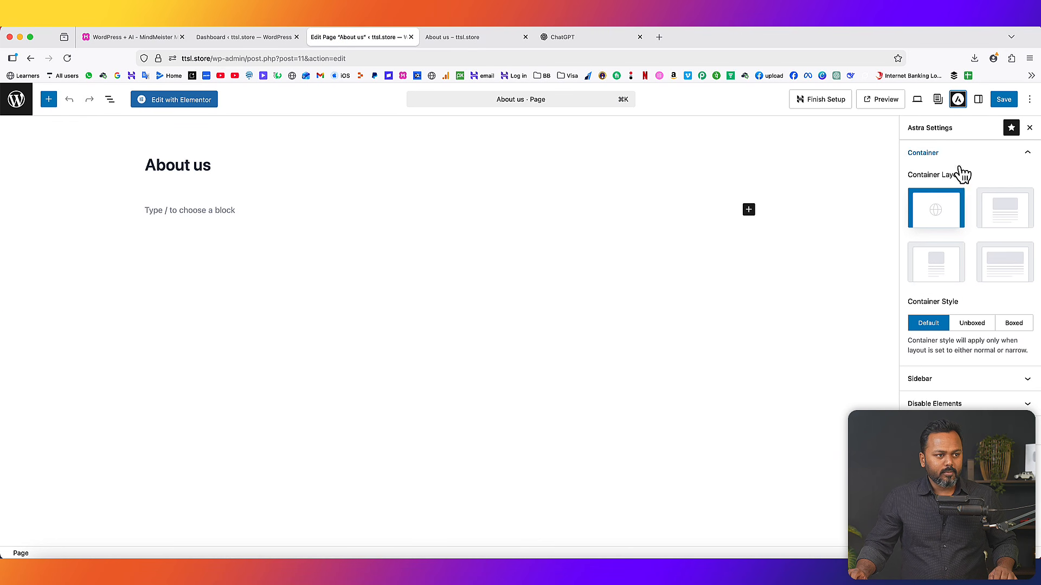
{"action": "left_click", "coordinate": [1000, 271]}
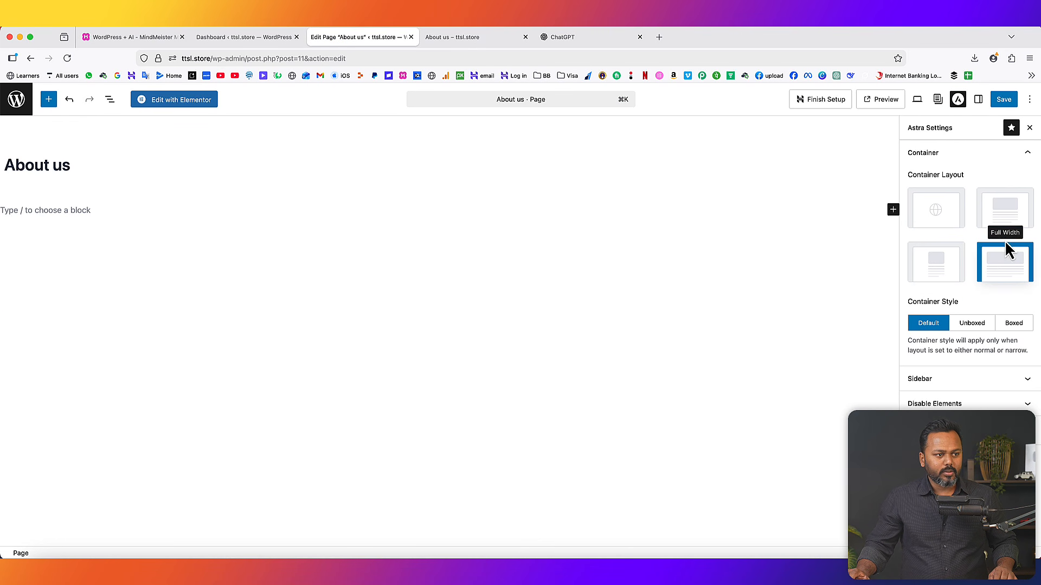
{"action": "left_click", "coordinate": [1027, 156]}
{"action": "left_click", "coordinate": [948, 183]}
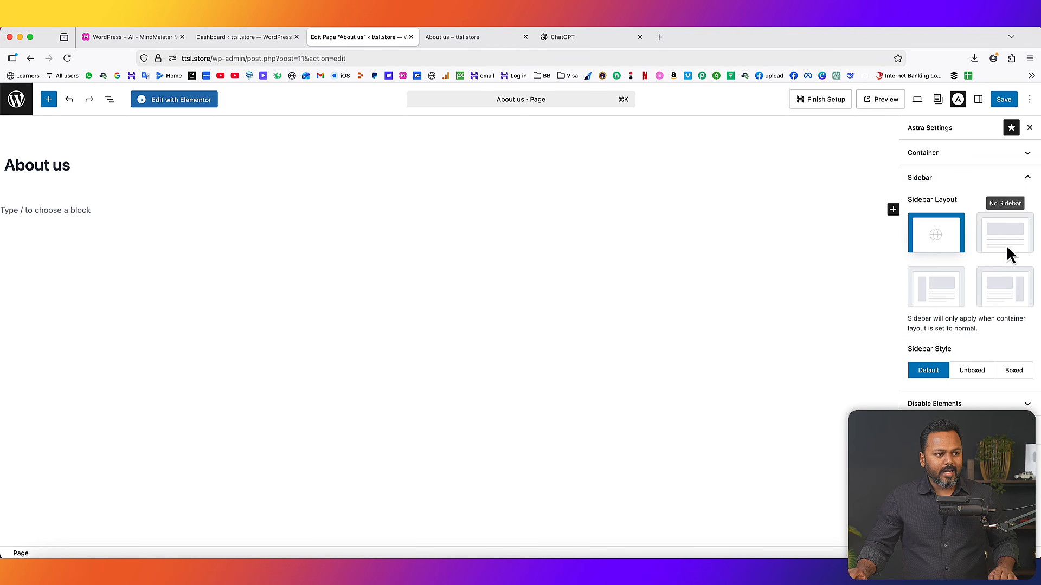
{"action": "left_click", "coordinate": [999, 236]}
{"action": "left_click", "coordinate": [943, 183]}
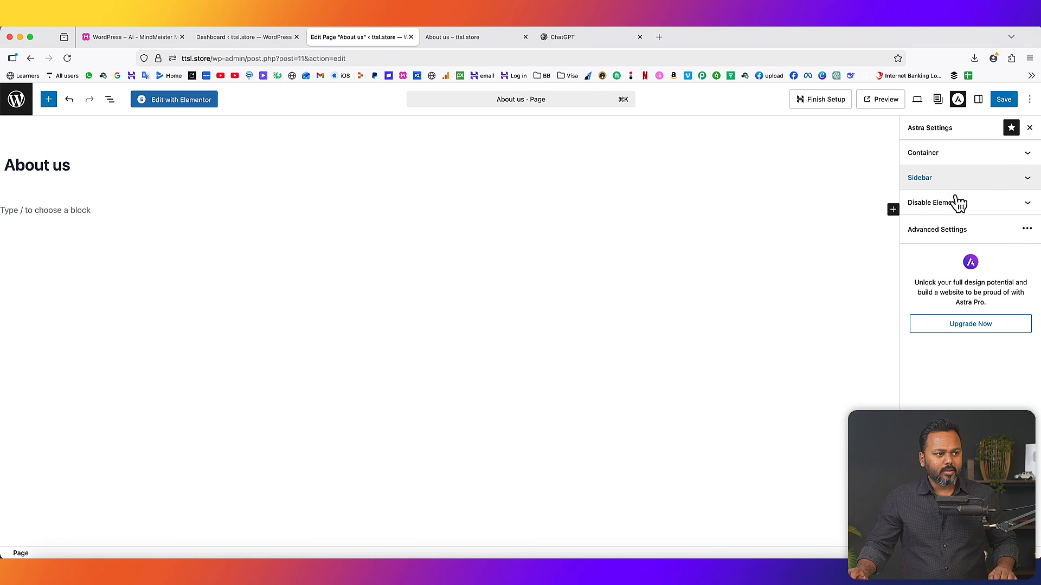
{"action": "left_click", "coordinate": [954, 203]}
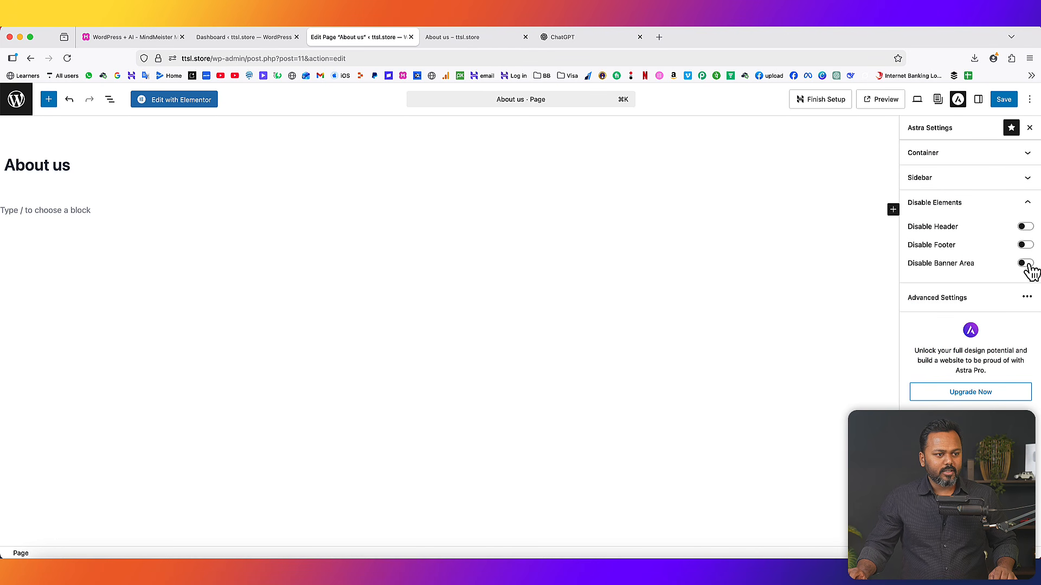
{"action": "left_click", "coordinate": [1007, 102]}
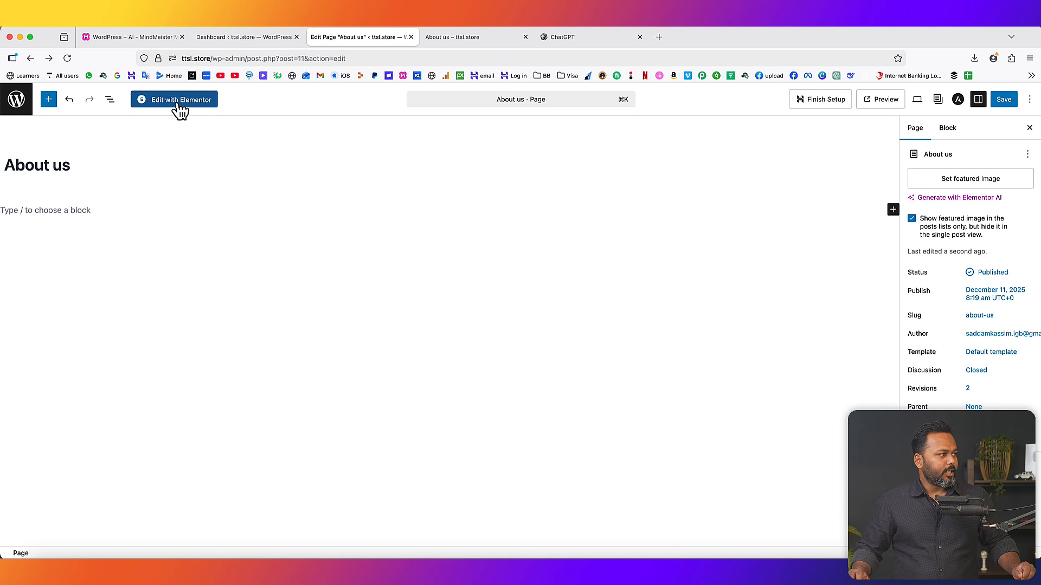
{"action": "left_click", "coordinate": [179, 103]}
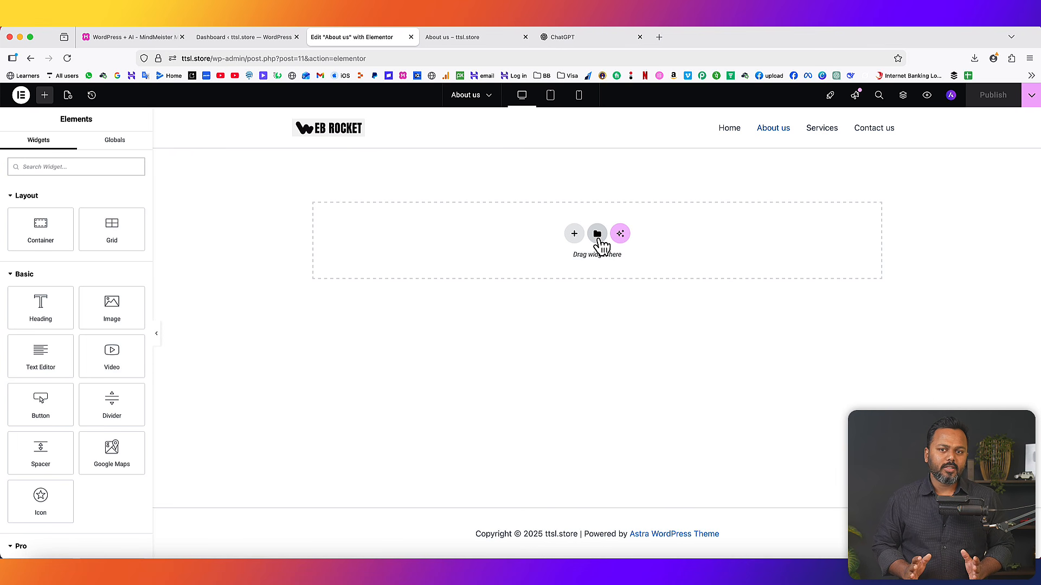
- Open the Plugins > Add Plugin page in a new tab from the dashboard
{"action": "left_click", "coordinate": [240, 39]}
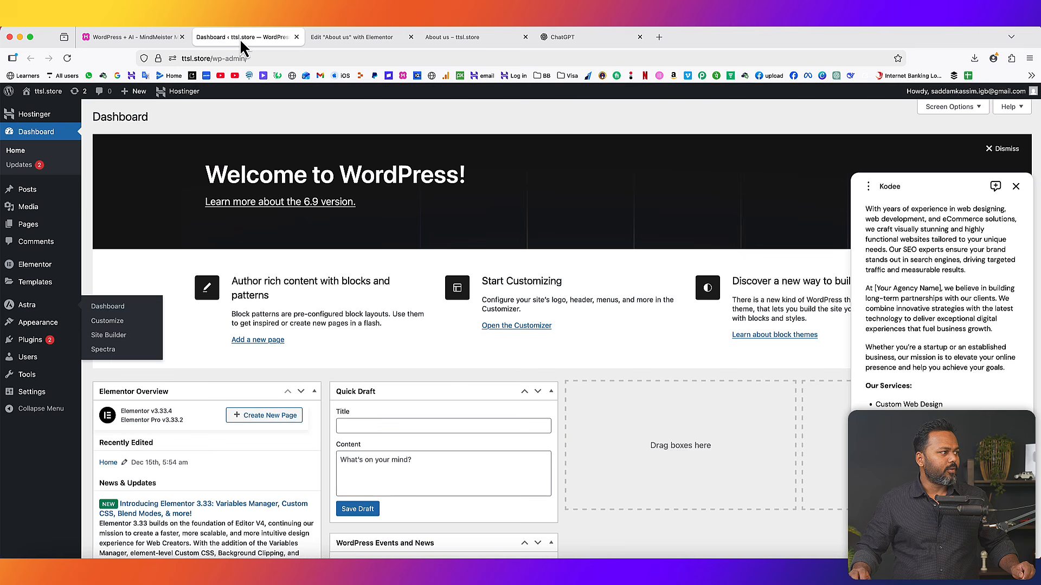
{"action": "mouse_move", "coordinate": [22, 344]}
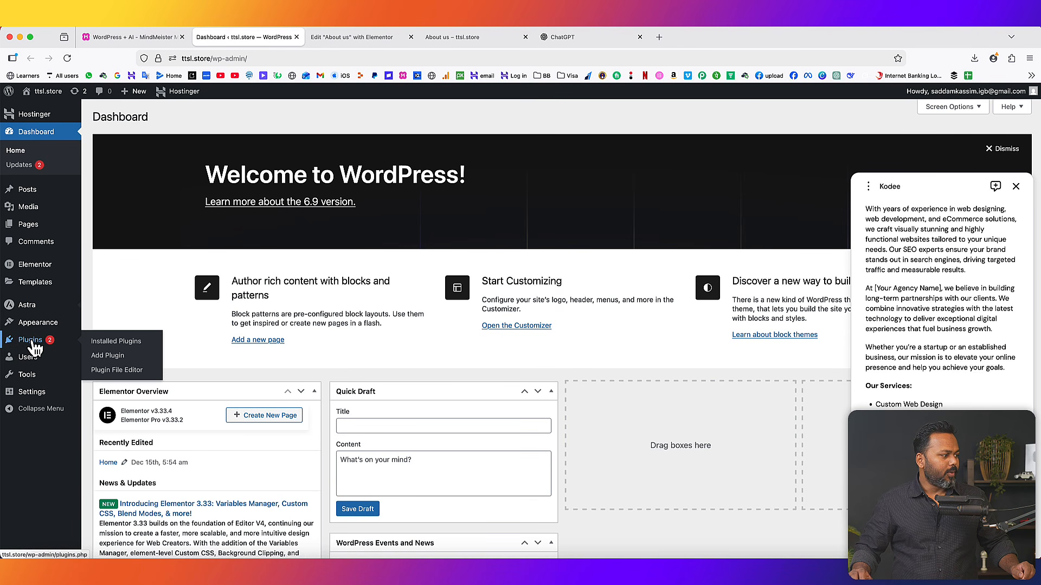
{"action": "right_click", "coordinate": [109, 362]}
{"action": "left_click", "coordinate": [130, 367]}
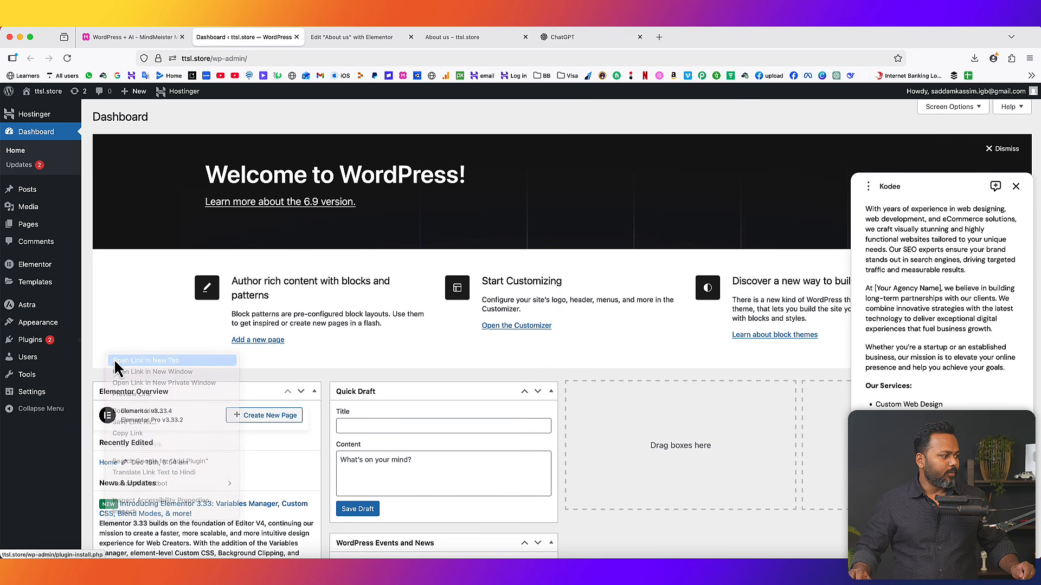
{"action": "left_click", "coordinate": [352, 37]}
- Search 'starter templates', install and activate the Starter Templates plugin, and return to the About us editor
{"action": "left_click", "coordinate": [842, 163]}
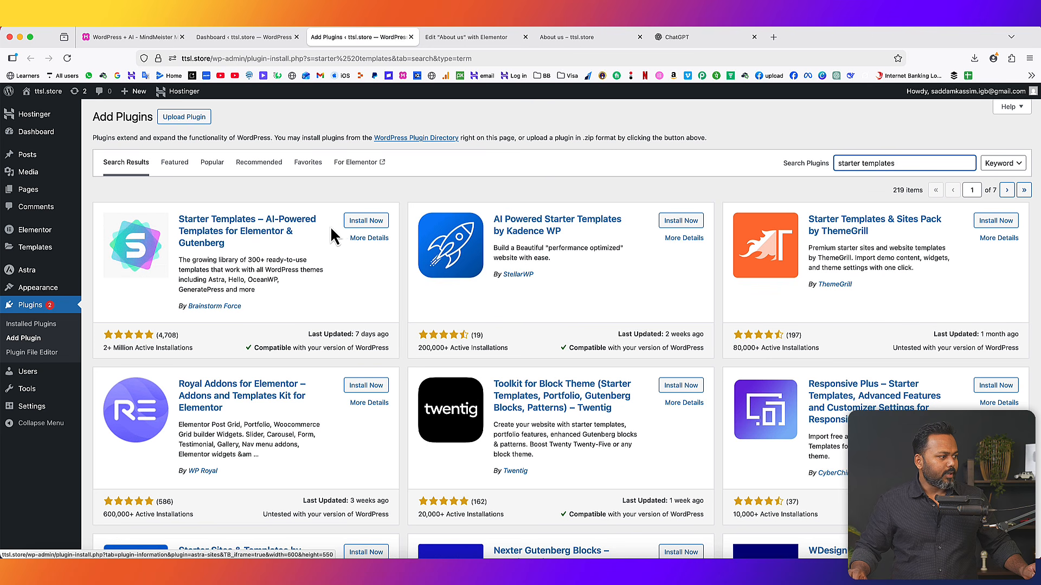
{"action": "left_click", "coordinate": [370, 221]}
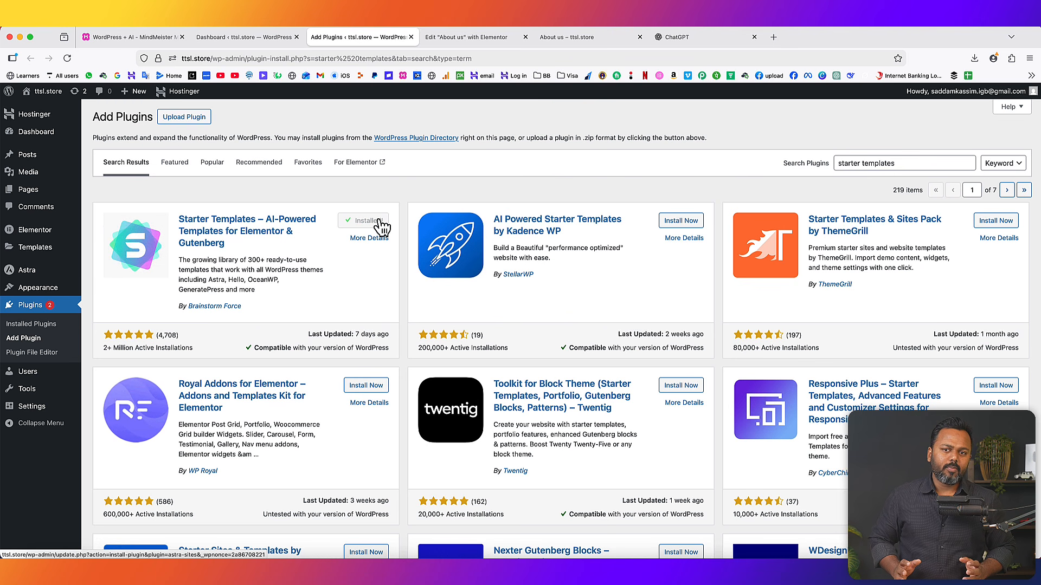
{"action": "left_click", "coordinate": [371, 221]}
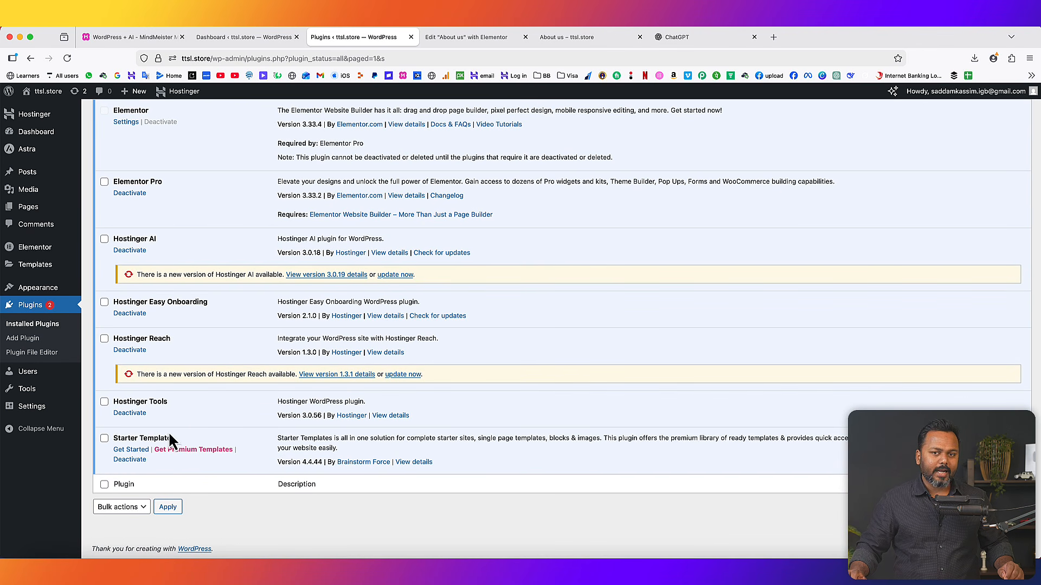
{"action": "left_click", "coordinate": [461, 38]}
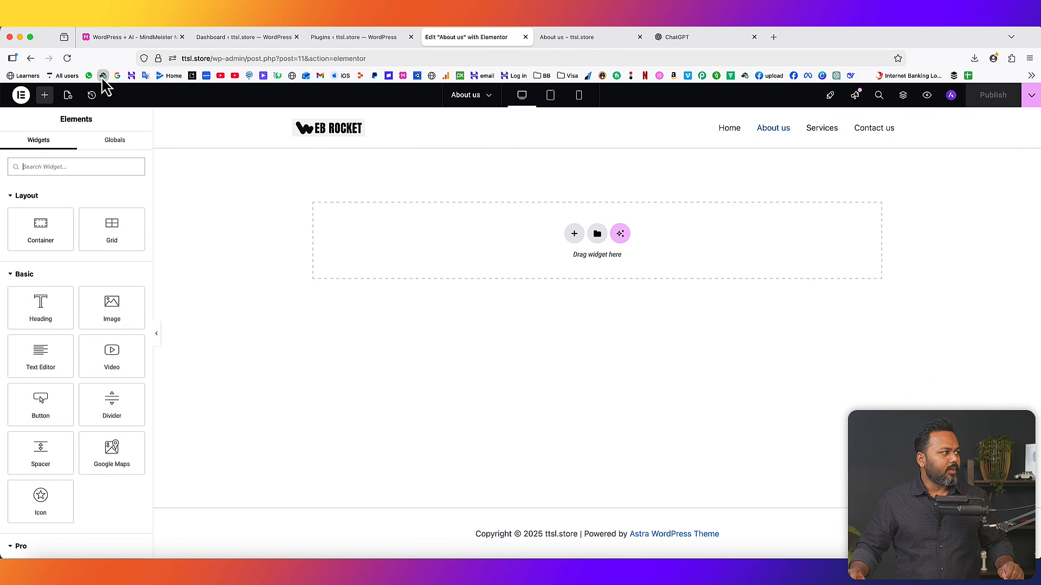
- Reload the editor, open the Starter Templates library, and search it for 'about us' templates
{"action": "left_click", "coordinate": [67, 58]}
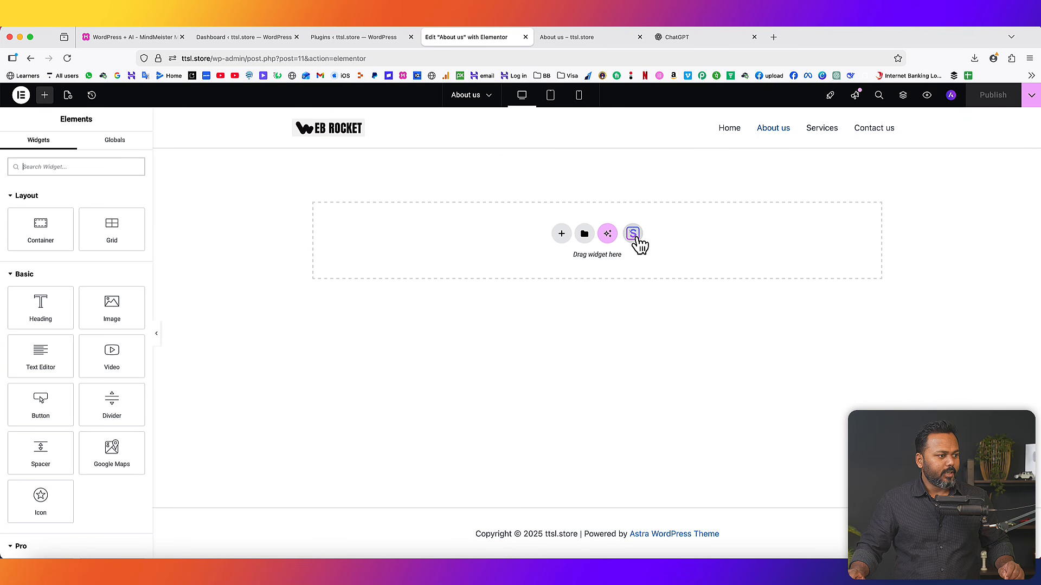
{"action": "left_click", "coordinate": [633, 235]}
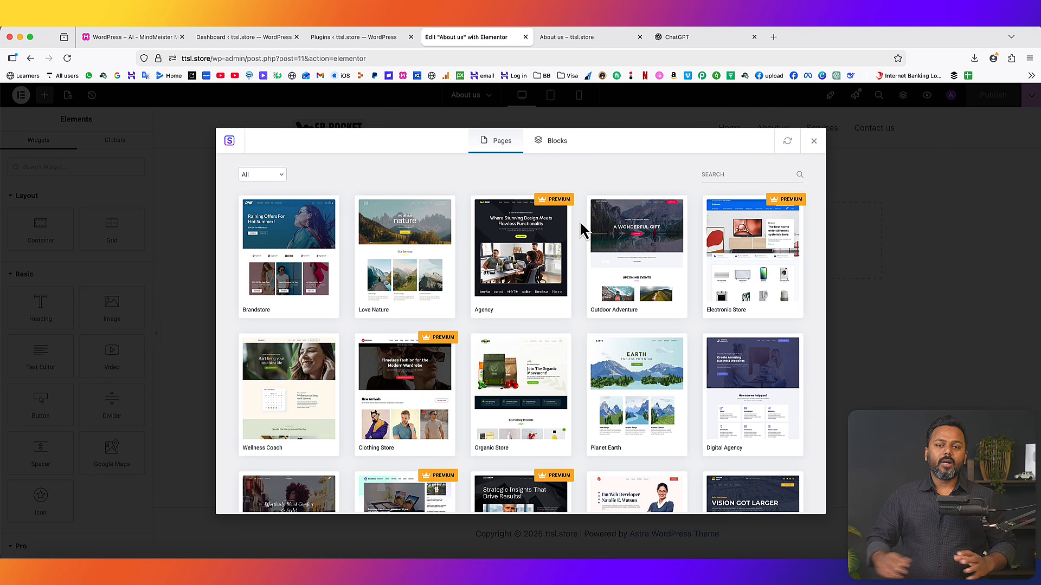
{"action": "left_click", "coordinate": [709, 174]}
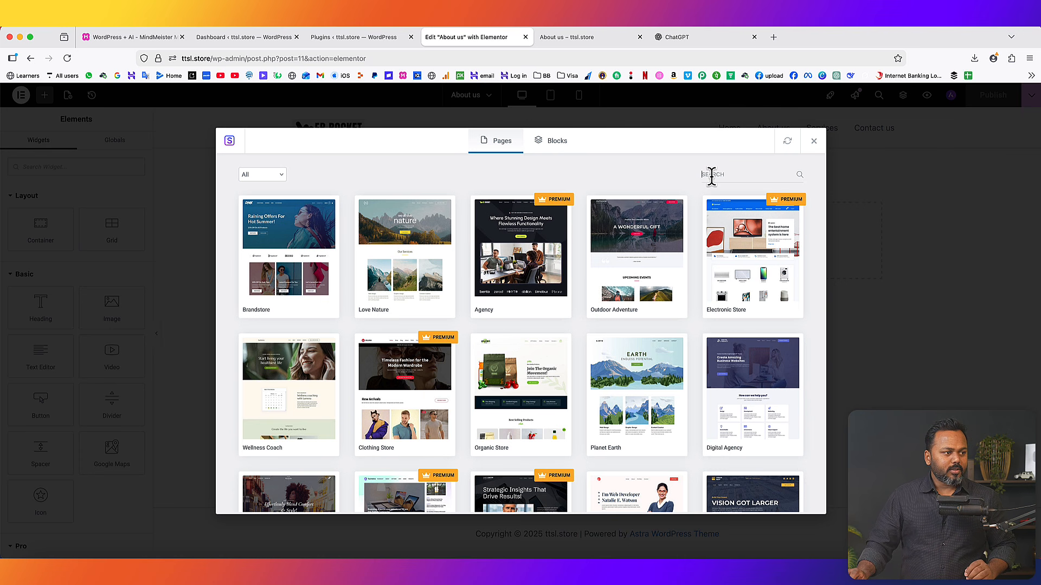
{"action": "type", "text": "ab"}
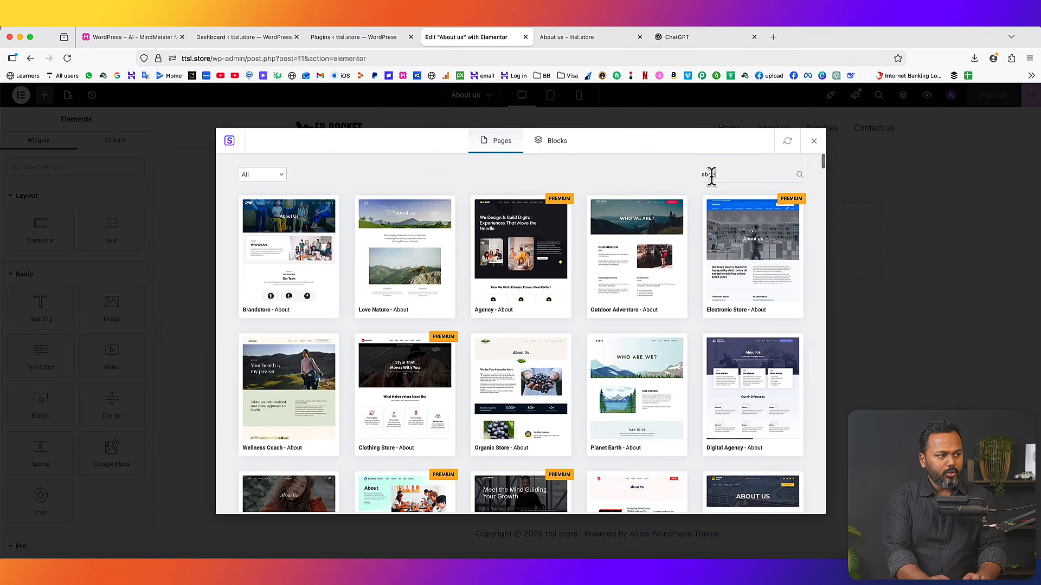
{"action": "type", "text": "out us"}
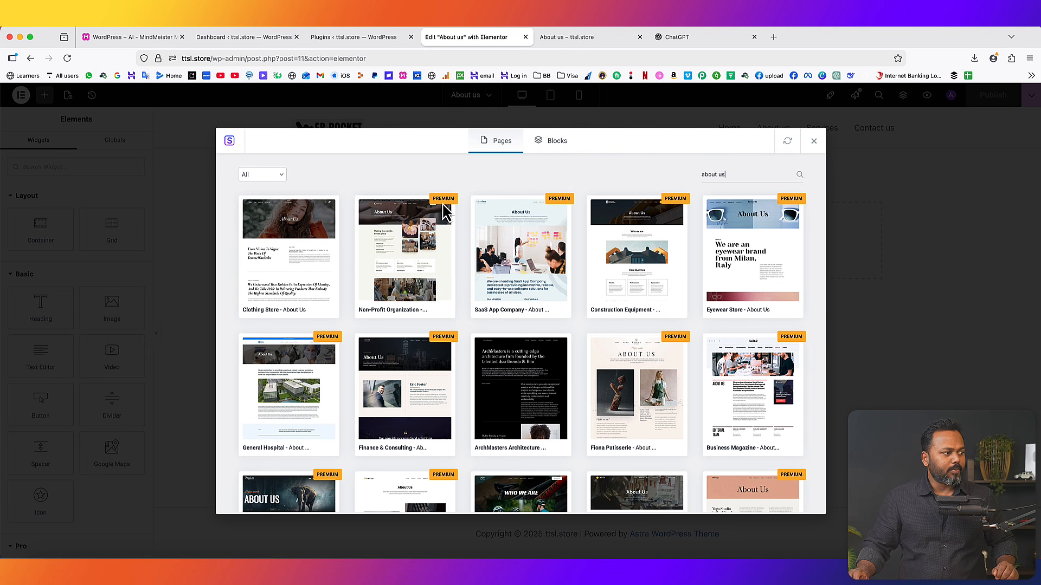
{"action": "scroll", "coordinate": [516, 340], "scroll_direction": "down", "scroll_amount": 2}
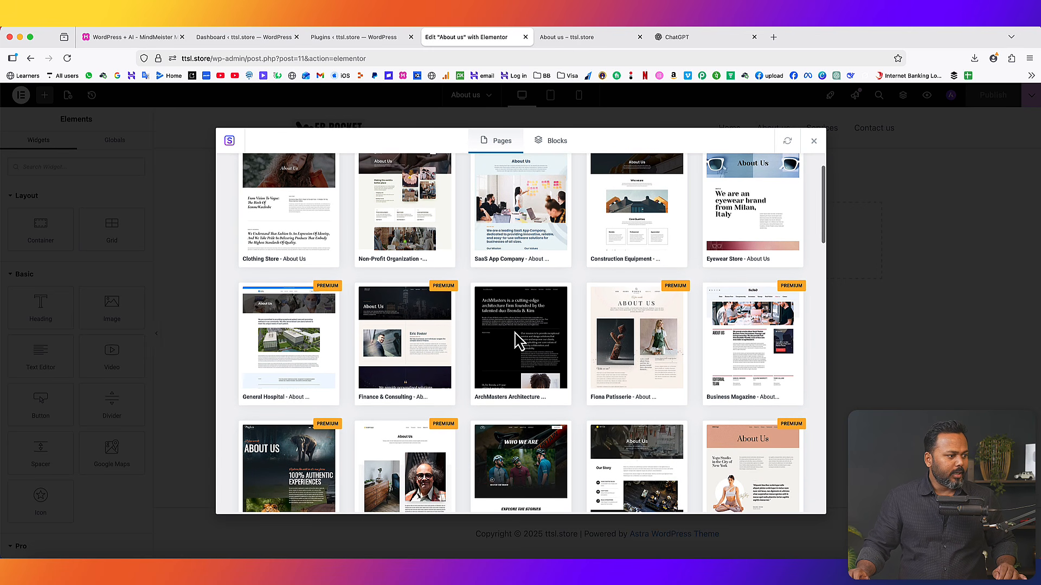
{"action": "scroll", "coordinate": [661, 471], "scroll_direction": "down", "scroll_amount": 5}
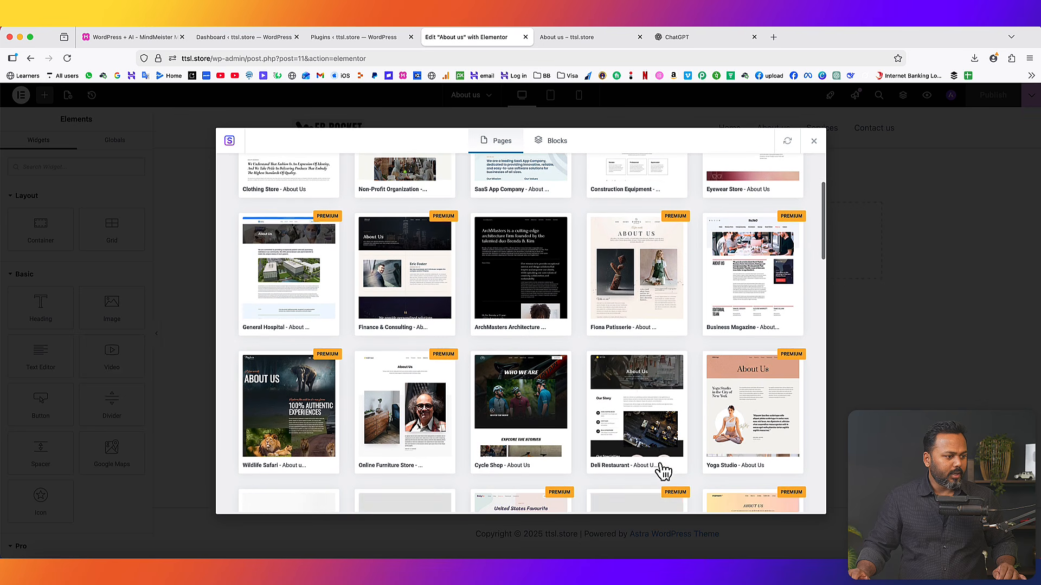
{"action": "scroll", "coordinate": [655, 438], "scroll_direction": "down", "scroll_amount": 7}
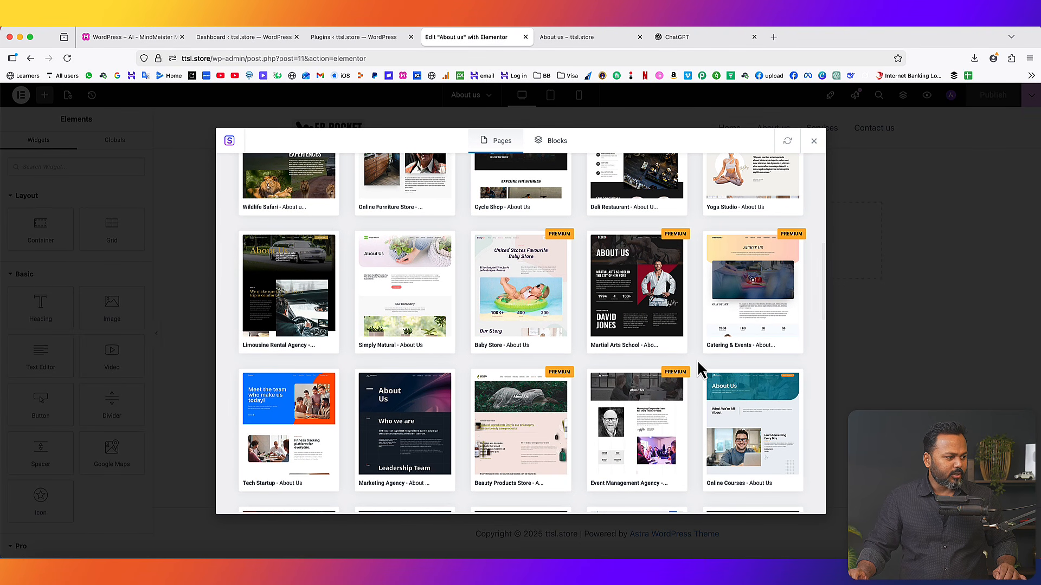
{"action": "scroll", "coordinate": [700, 370], "scroll_direction": "down", "scroll_amount": 2}
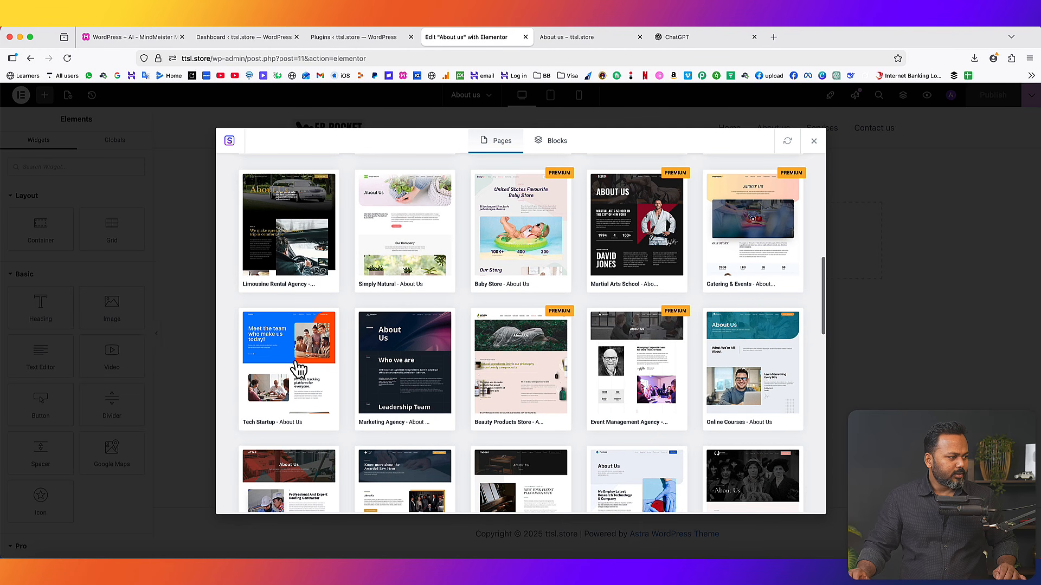
- Preview the Tech Startup About Us template, scrolling through its sections
{"action": "left_click", "coordinate": [289, 366]}
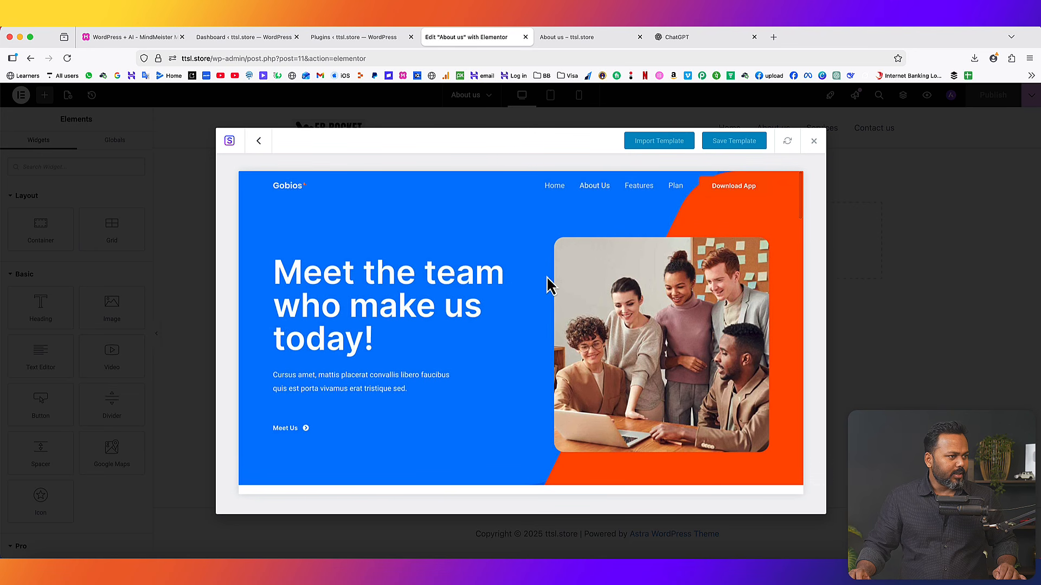
{"action": "scroll", "coordinate": [539, 263], "scroll_direction": "down", "scroll_amount": 10}
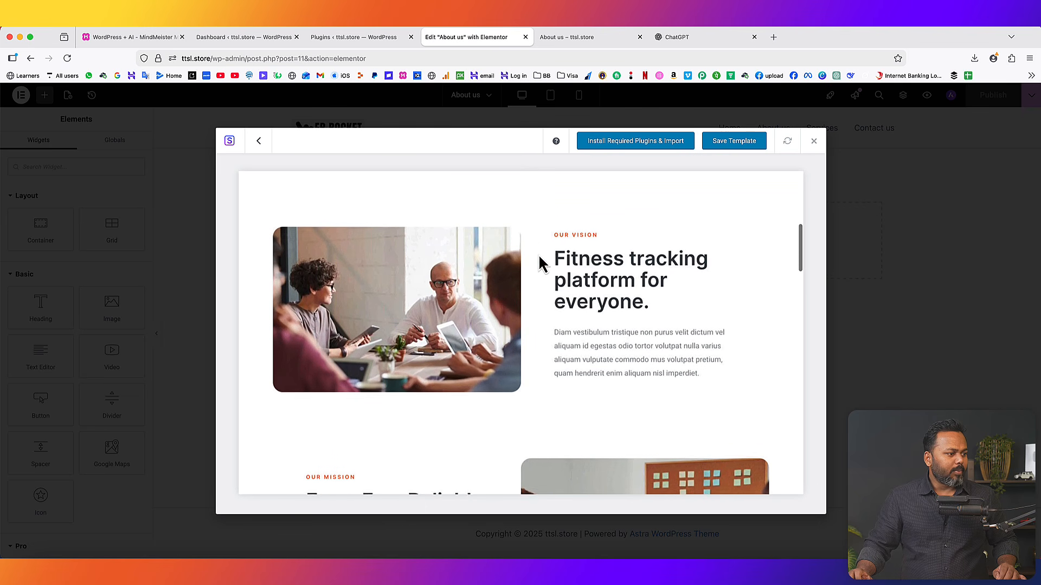
{"action": "scroll", "coordinate": [539, 263], "scroll_direction": "down", "scroll_amount": 5}
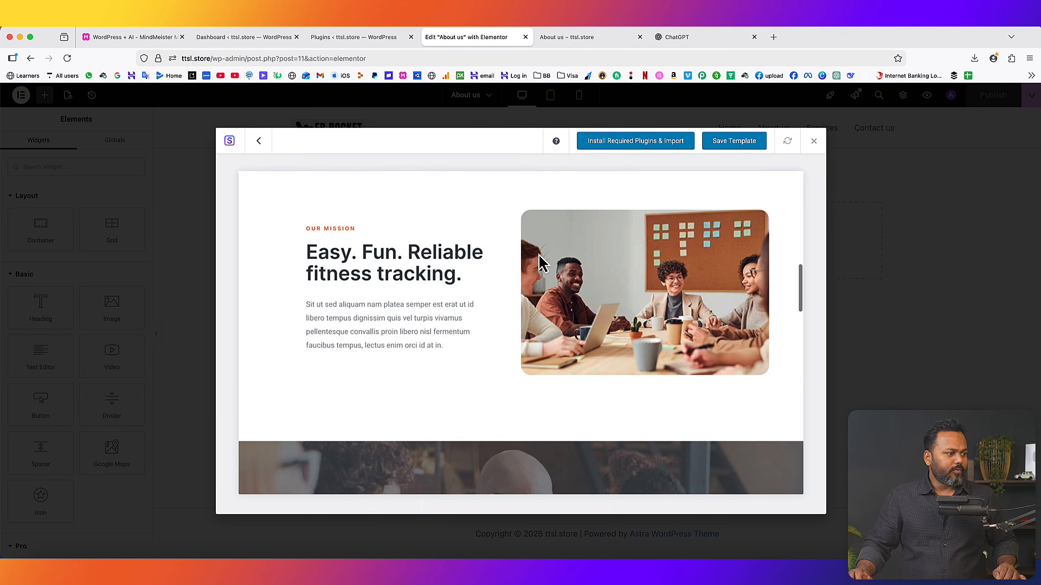
{"action": "scroll", "coordinate": [539, 263], "scroll_direction": "down", "scroll_amount": 10}
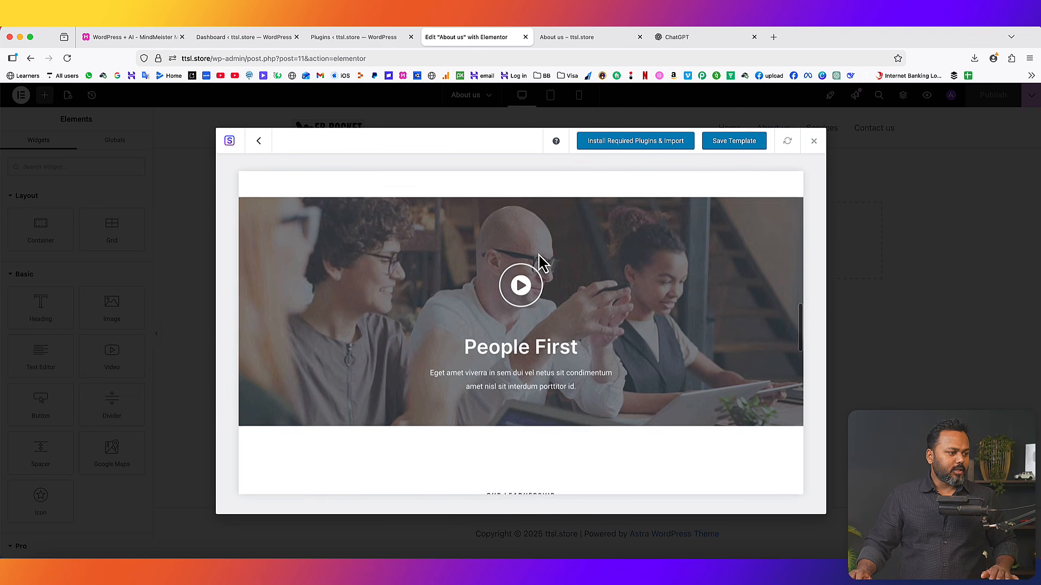
{"action": "scroll", "coordinate": [539, 263], "scroll_direction": "down", "scroll_amount": 10}
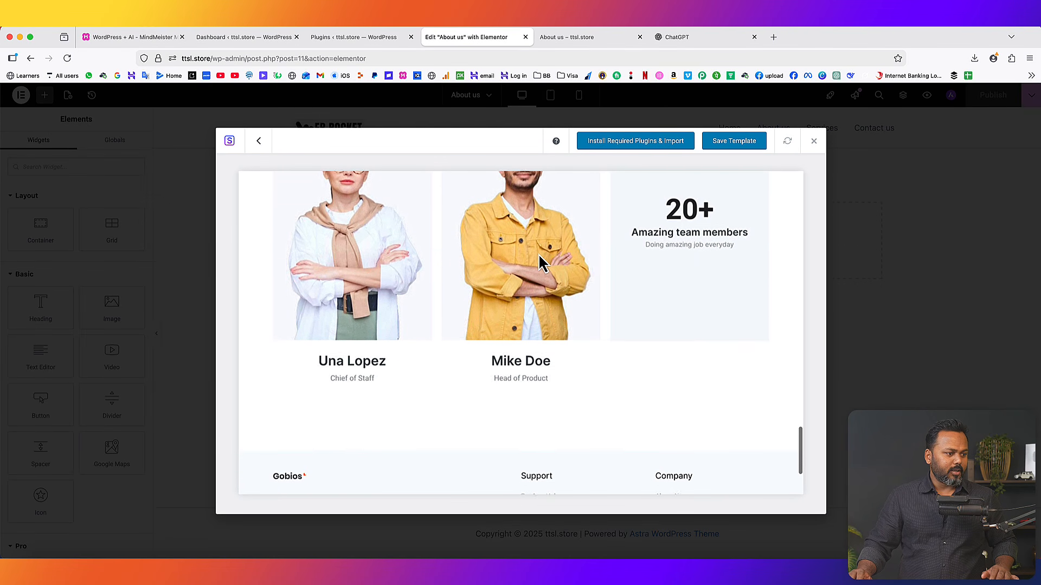
{"action": "scroll", "coordinate": [539, 263], "scroll_direction": "up", "scroll_amount": 20}
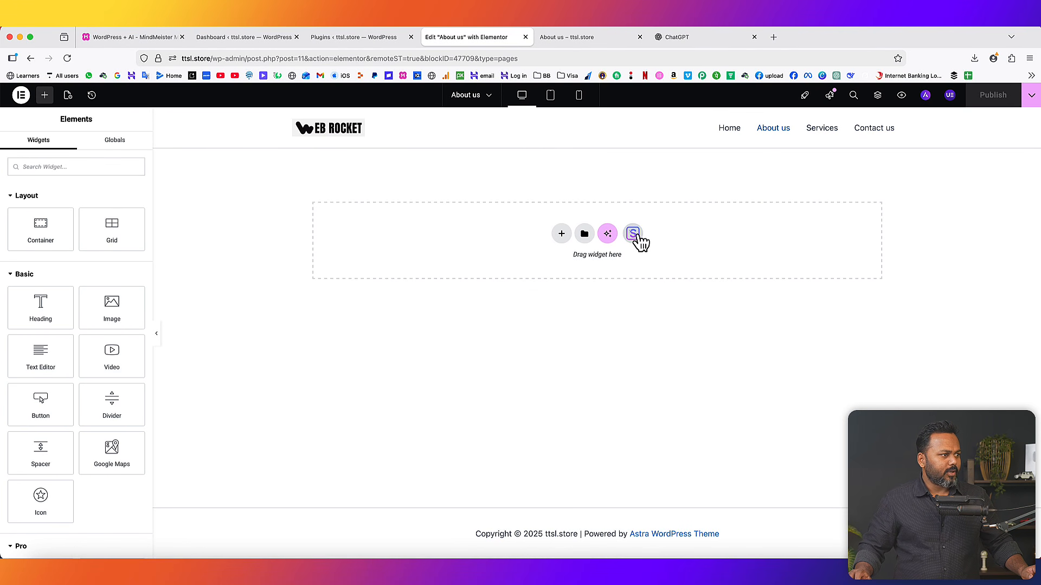
- Scroll through the imported About page and select the hero's team photo
{"action": "scroll", "coordinate": [569, 290], "scroll_direction": "down", "scroll_amount": 10}
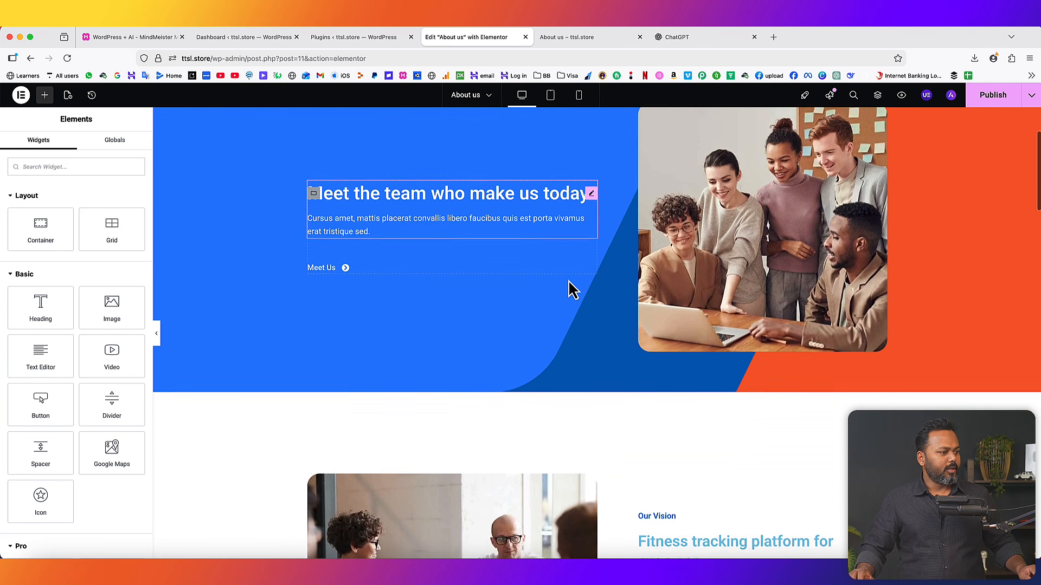
{"action": "scroll", "coordinate": [572, 290], "scroll_direction": "down", "scroll_amount": 7}
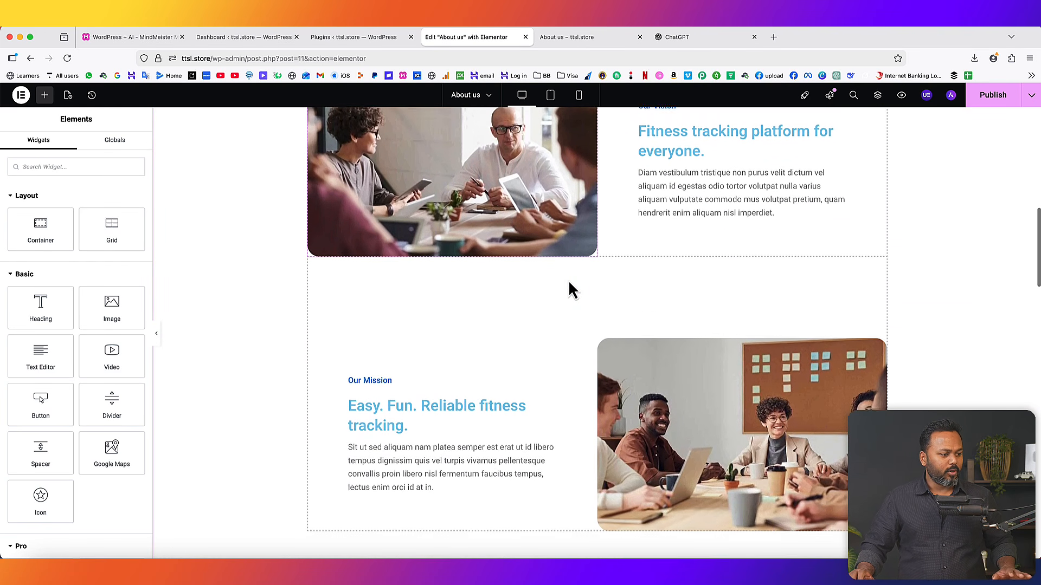
{"action": "scroll", "coordinate": [569, 283], "scroll_direction": "down", "scroll_amount": 10}
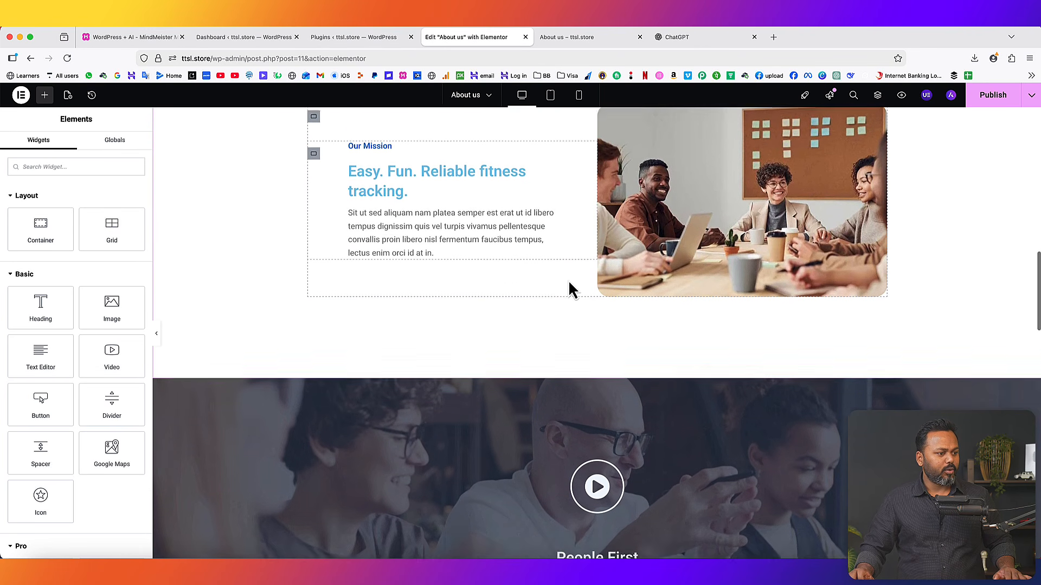
{"action": "scroll", "coordinate": [572, 289], "scroll_direction": "up", "scroll_amount": 20}
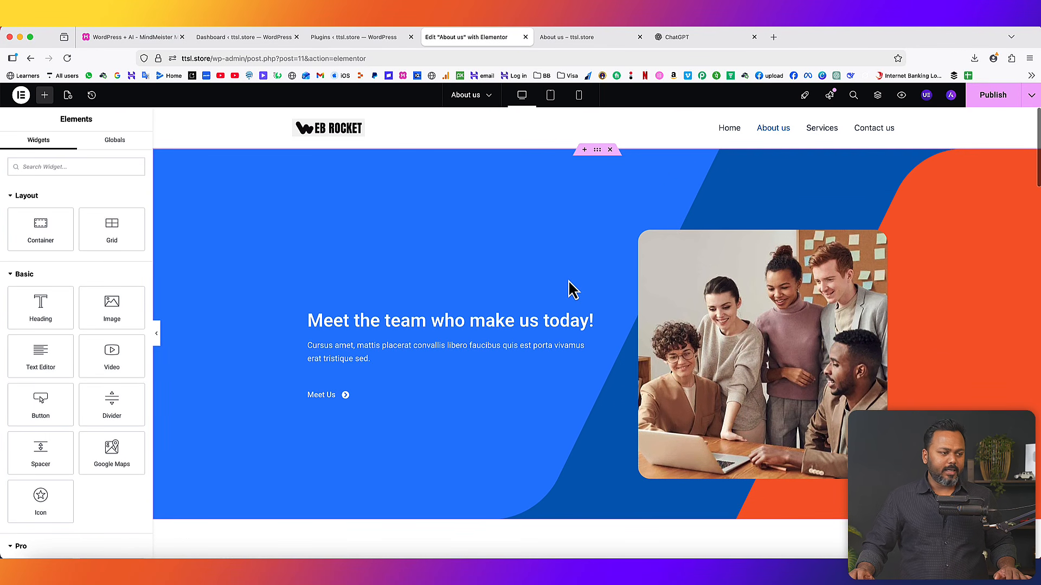
{"action": "left_click", "coordinate": [774, 313]}
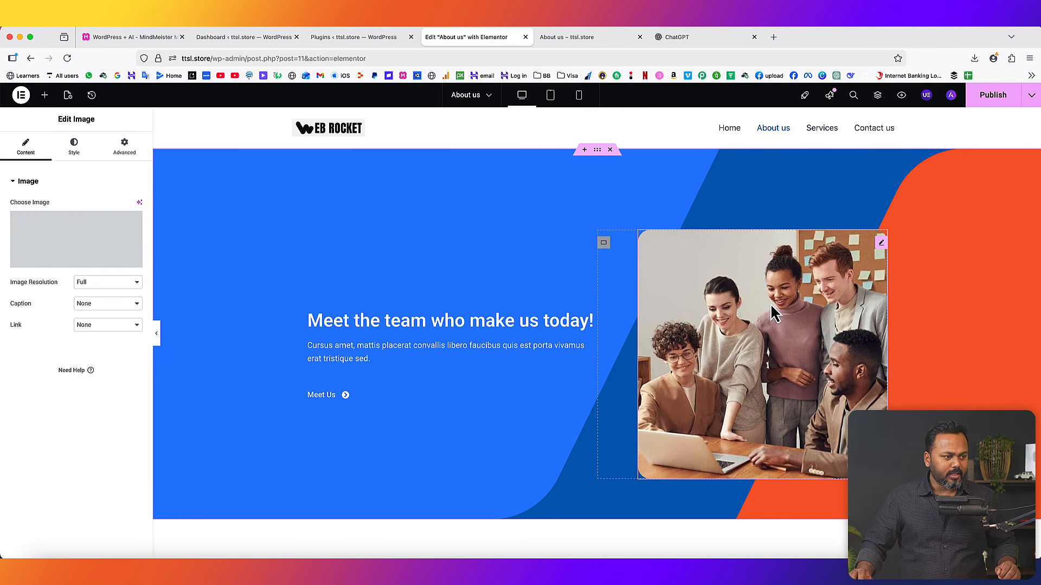
- Replace the hero photo with the uploaded showcase-04 classroom image of a teacher helping children
{"action": "left_click", "coordinate": [76, 263]}
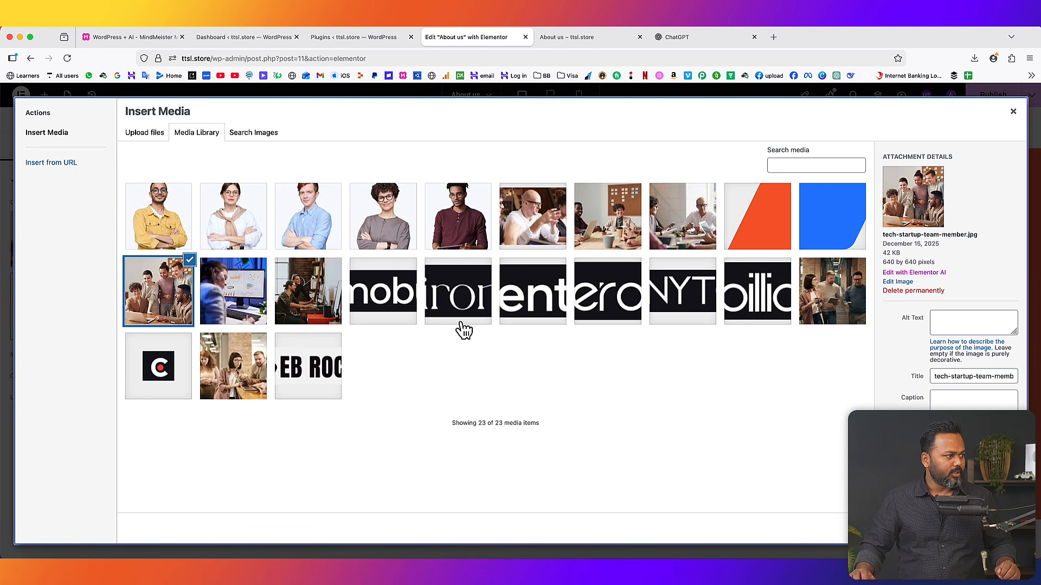
{"action": "left_click", "coordinate": [822, 292]}
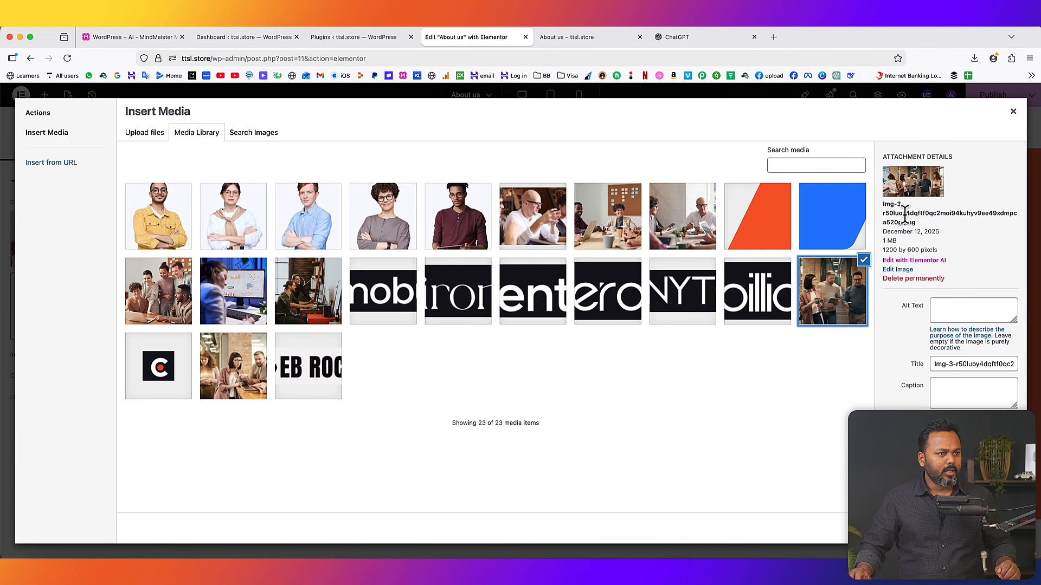
{"action": "left_click", "coordinate": [128, 135]}
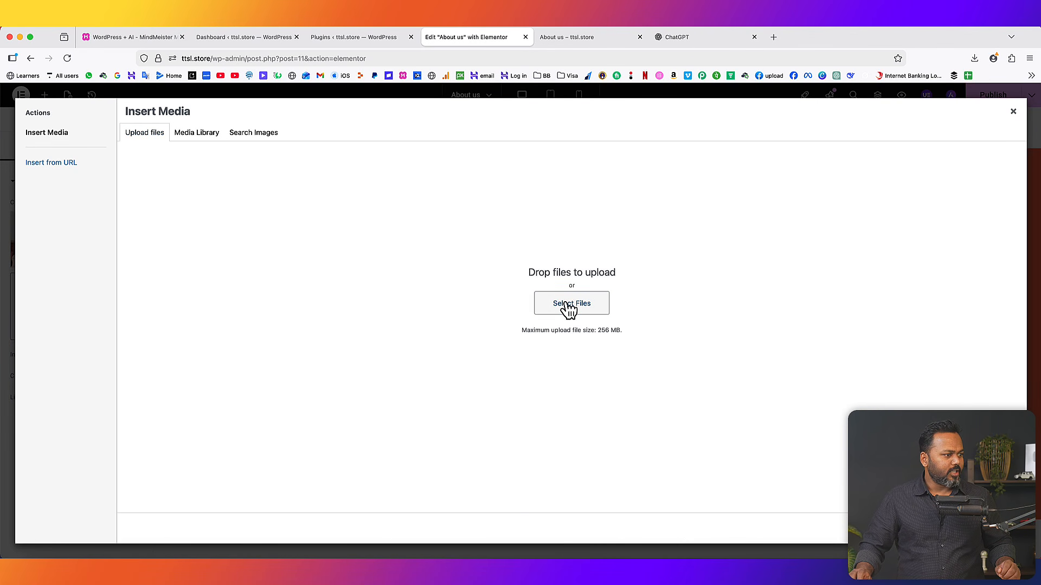
{"action": "left_click", "coordinate": [566, 304]}
{"action": "left_click", "coordinate": [812, 111]}
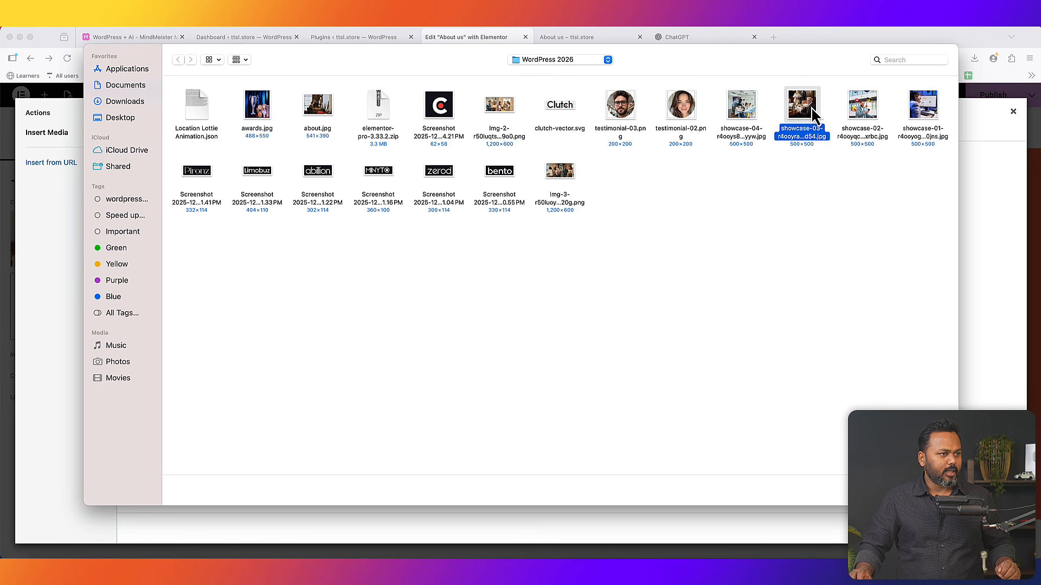
{"action": "left_click", "coordinate": [752, 104]}
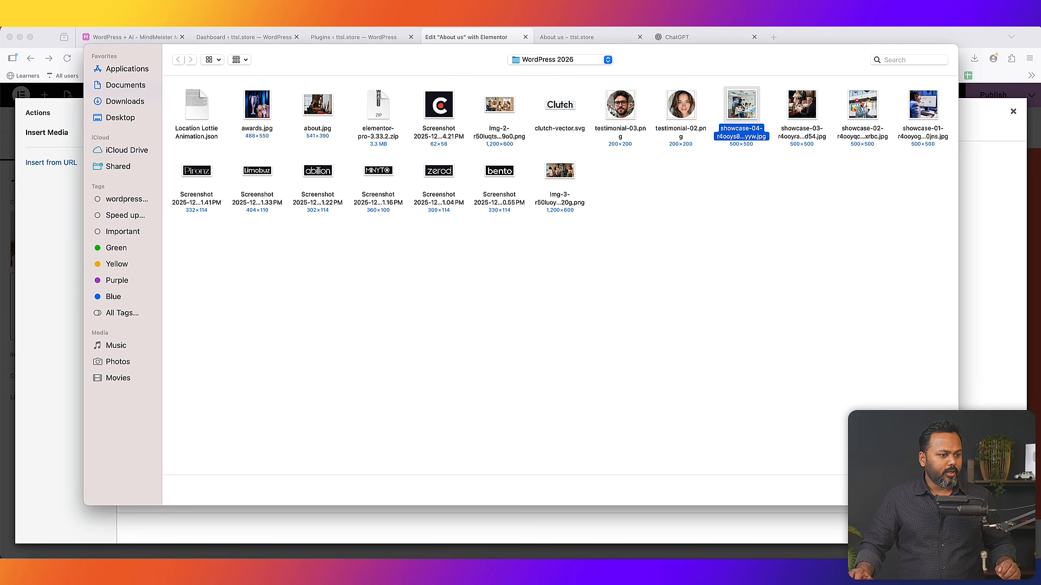
{"action": "left_click", "coordinate": [932, 491]}
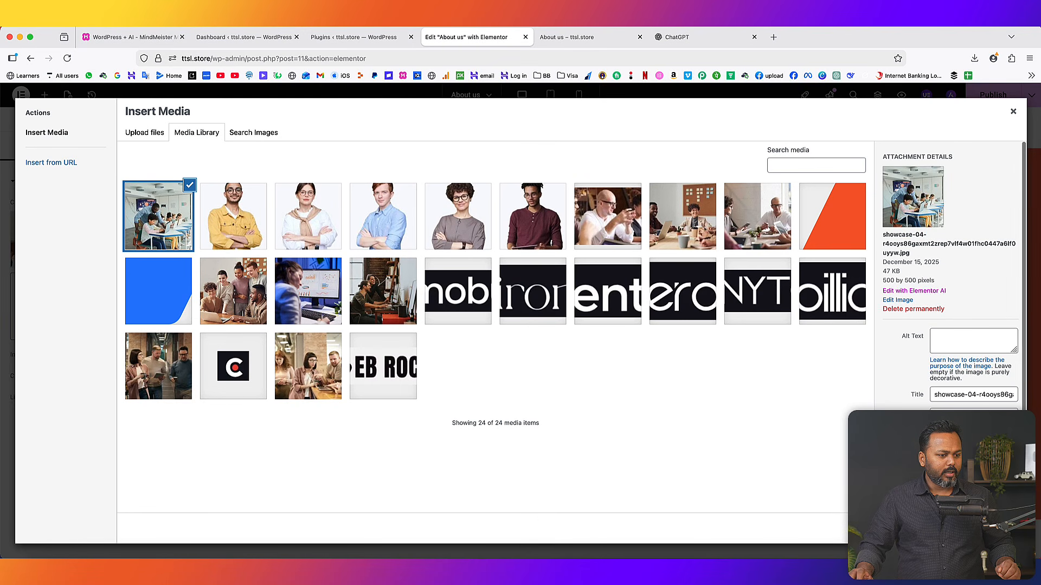
{"action": "left_click", "coordinate": [1002, 528]}
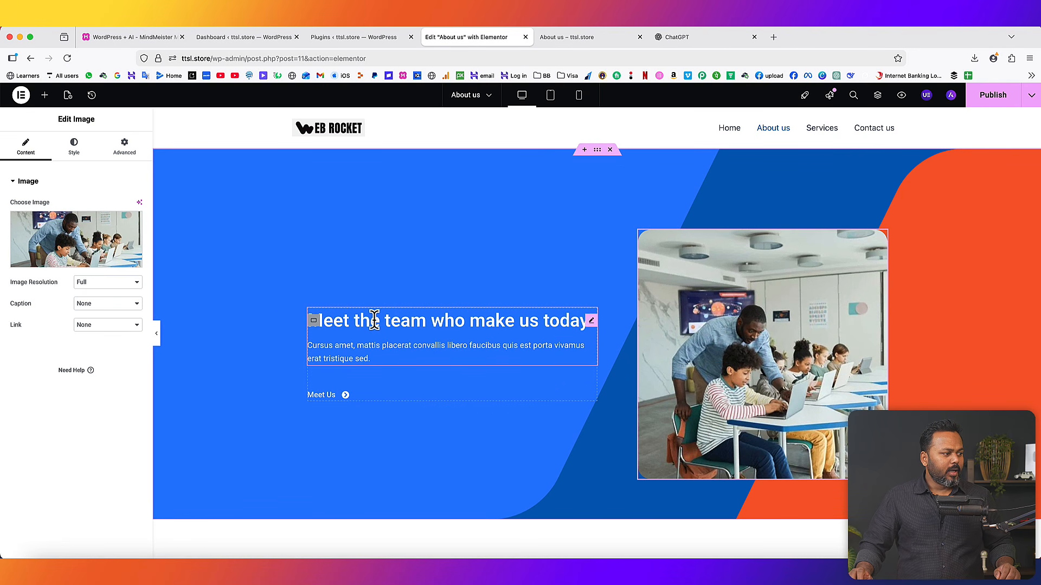
{"action": "left_click", "coordinate": [462, 321]}
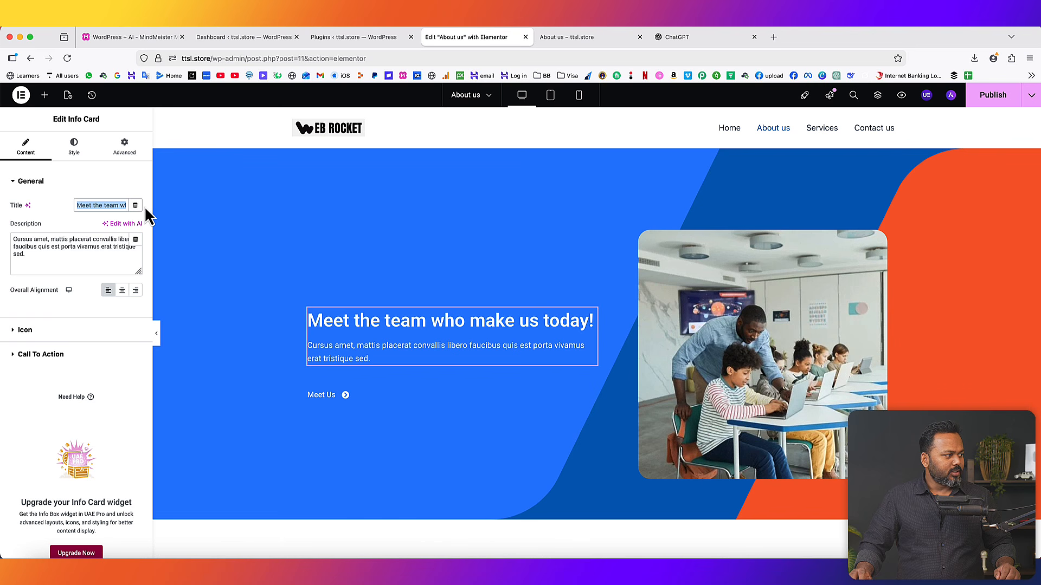
- Select the old hero description, then copy Kodee's first About Us paragraph from the Dashboard tab
{"action": "left_click_drag", "start_coordinate": [34, 255], "coordinate": [9, 235]}
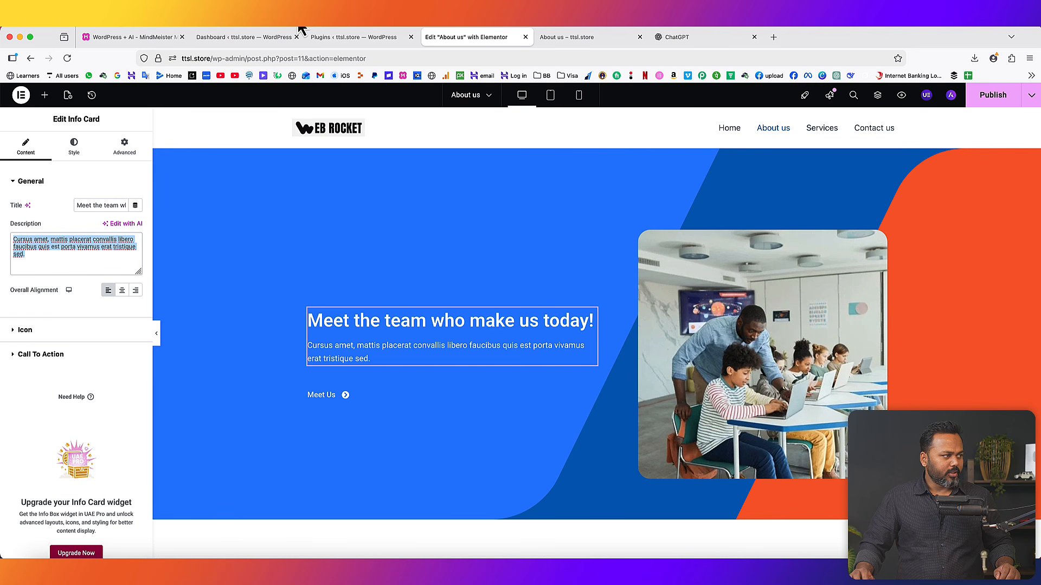
{"action": "left_click", "coordinate": [262, 36]}
{"action": "scroll", "coordinate": [960, 361], "scroll_direction": "up", "scroll_amount": 10}
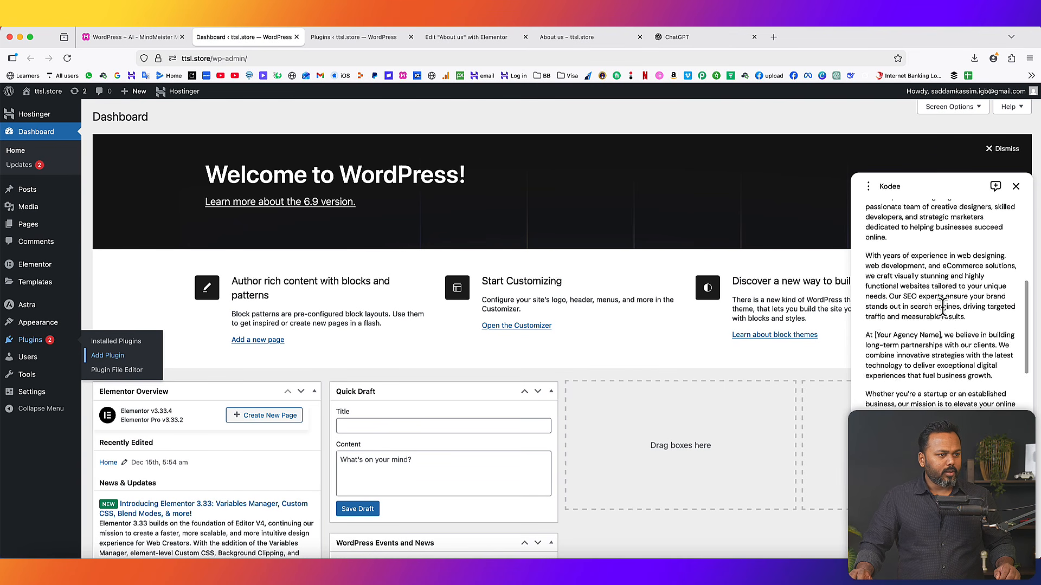
{"action": "scroll", "coordinate": [931, 331], "scroll_direction": "down", "scroll_amount": 5}
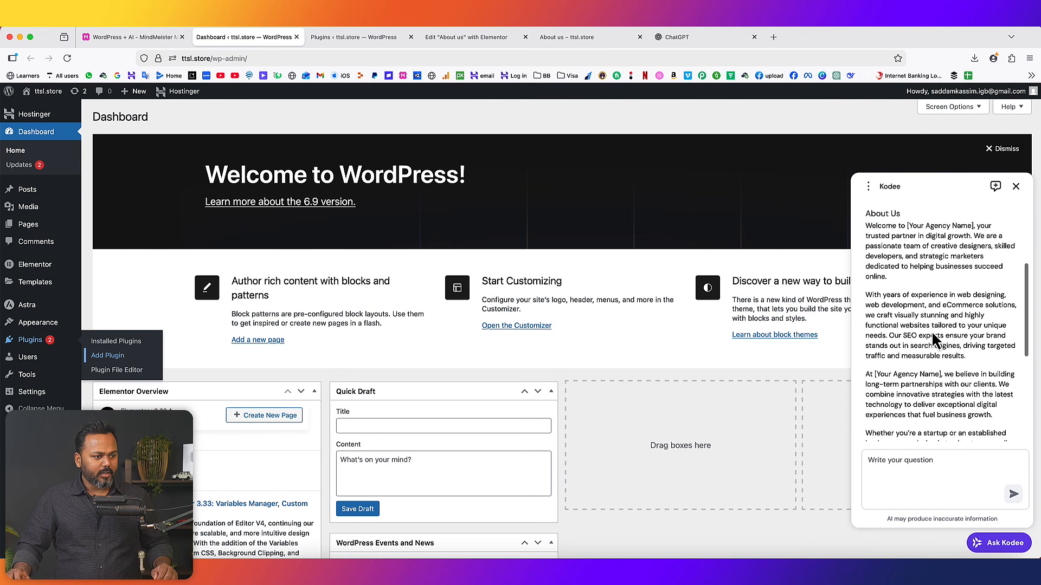
{"action": "scroll", "coordinate": [931, 331], "scroll_direction": "up", "scroll_amount": 3}
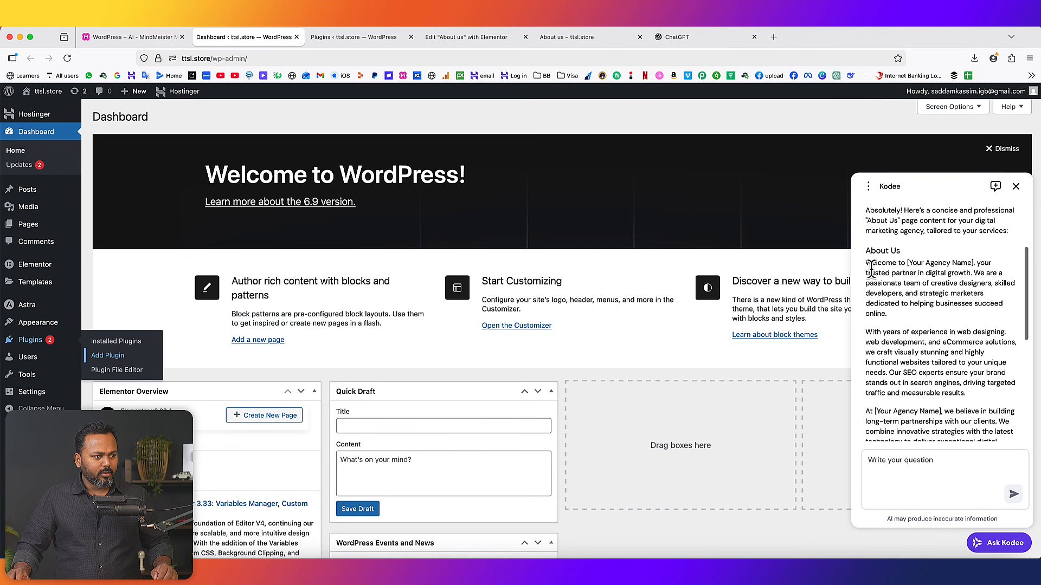
{"action": "left_click_drag", "start_coordinate": [866, 264], "coordinate": [885, 312]}
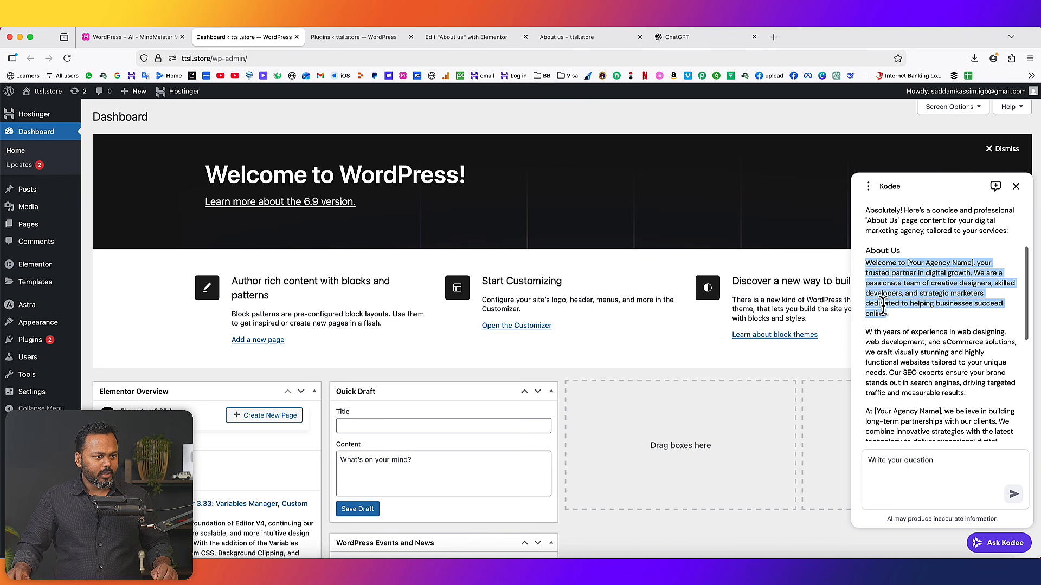
{"action": "right_click", "coordinate": [885, 309]}
{"action": "left_click", "coordinate": [892, 313]}
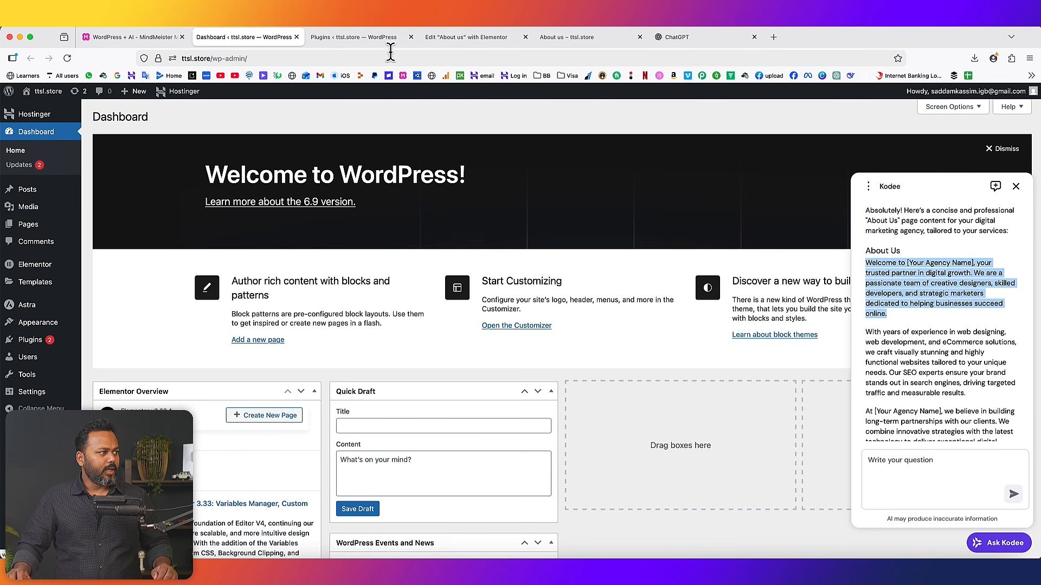
- Paste the paragraph as the hero description and replace [Your Agency Name] with 'Web Rocket'
{"action": "left_click", "coordinate": [469, 38]}
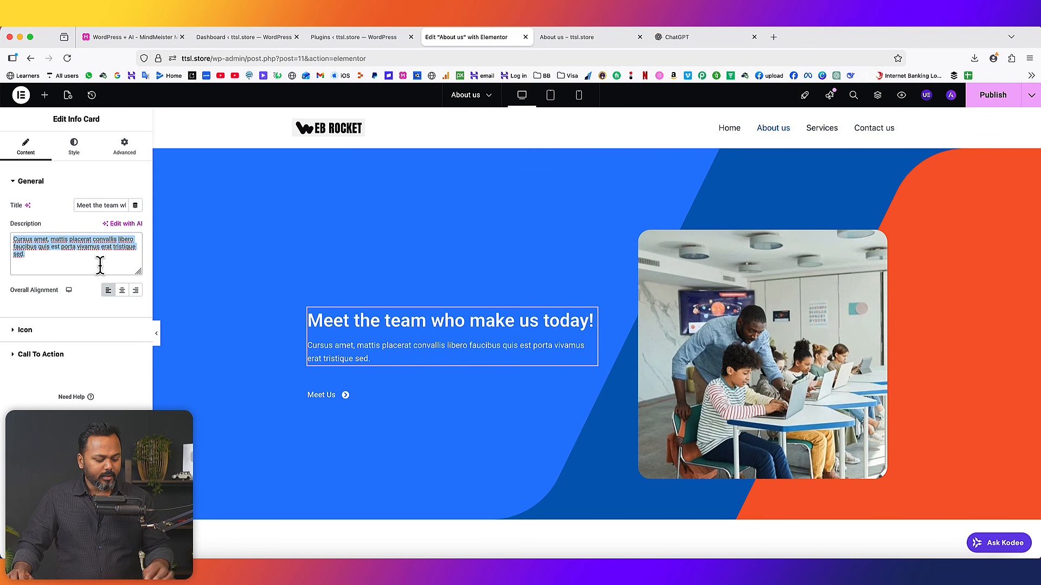
{"action": "key", "text": "super+v"}
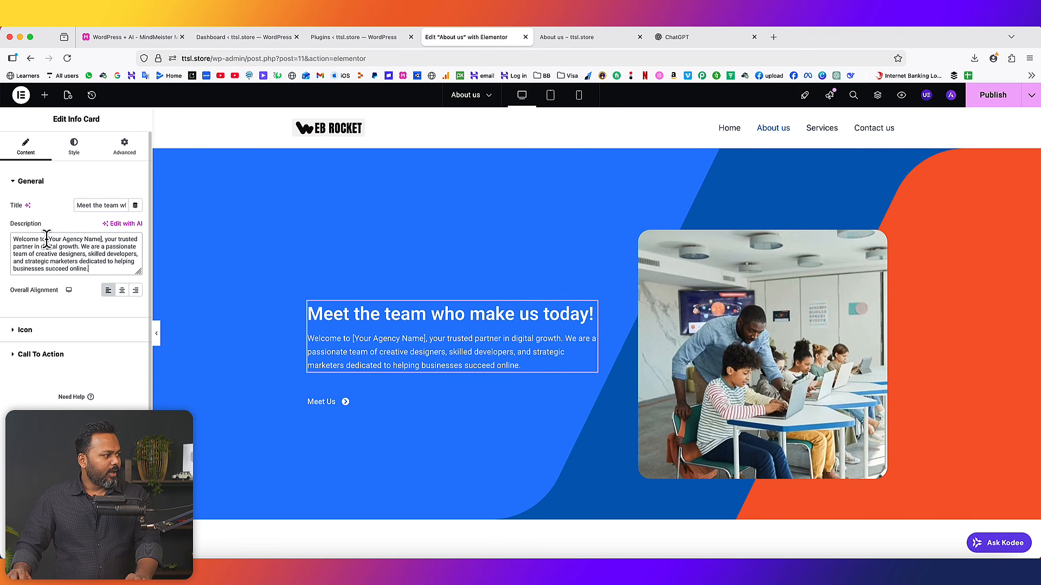
{"action": "left_click_drag", "start_coordinate": [48, 239], "coordinate": [84, 239]}
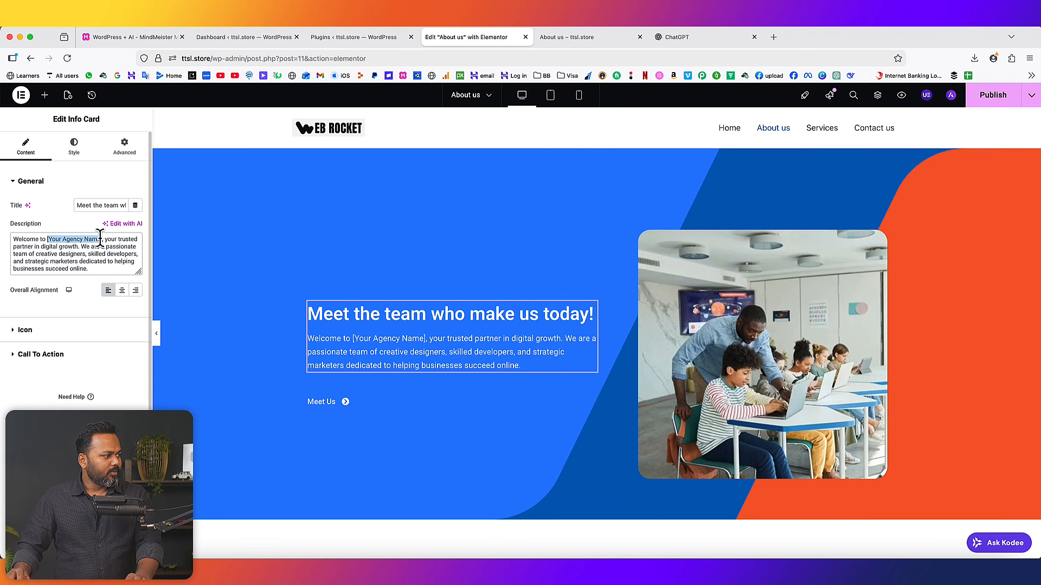
{"action": "type", "text": "Web Rocket"}
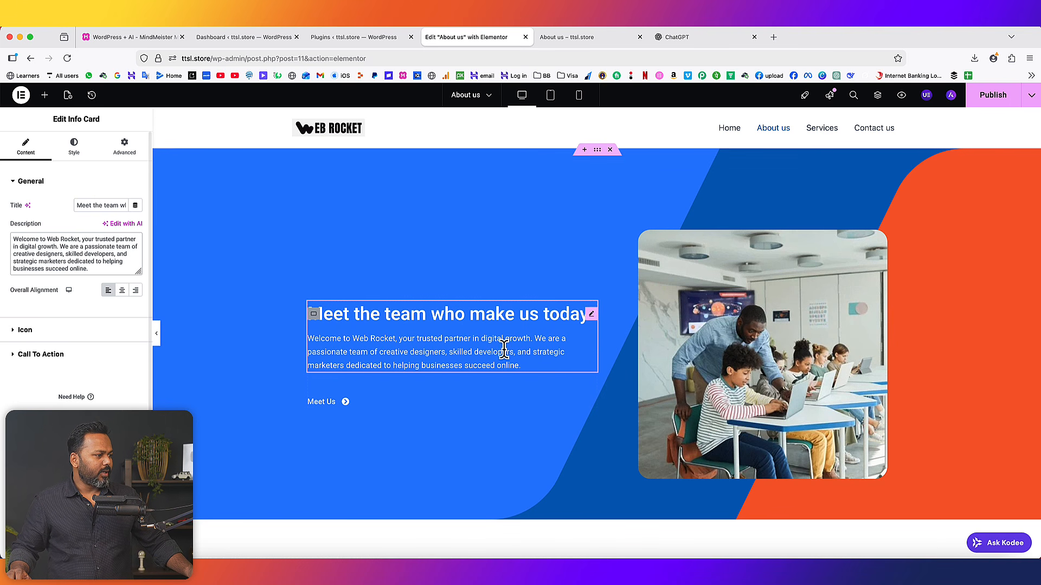
- Publish the changes to the About us page
{"action": "scroll", "coordinate": [622, 390], "scroll_direction": "down", "scroll_amount": 8}
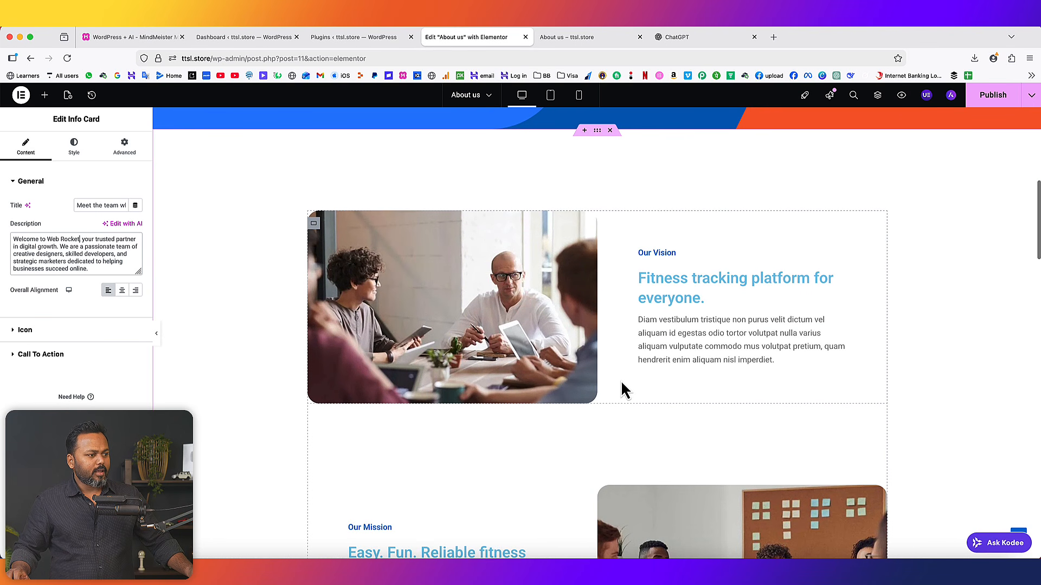
{"action": "scroll", "coordinate": [683, 352], "scroll_direction": "down", "scroll_amount": 3}
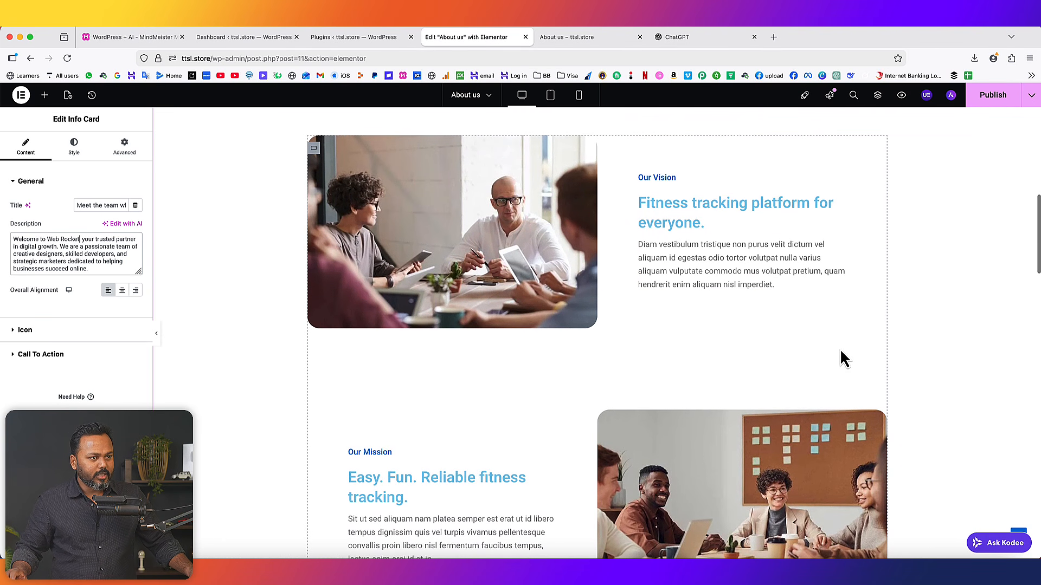
{"action": "left_click", "coordinate": [991, 102]}
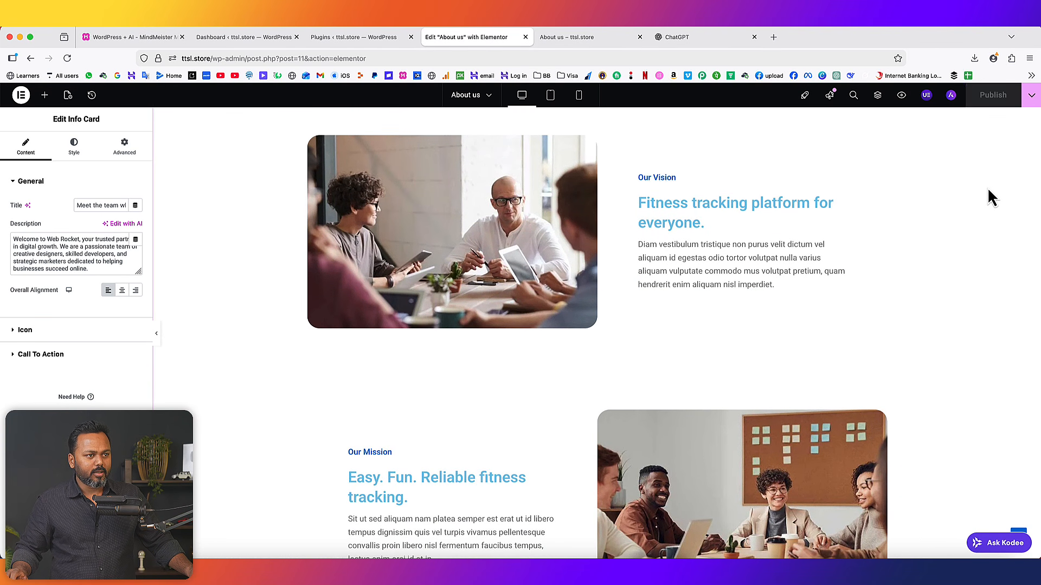
- Reload the live About us page and scroll through to confirm the new design
{"action": "left_click", "coordinate": [582, 37]}
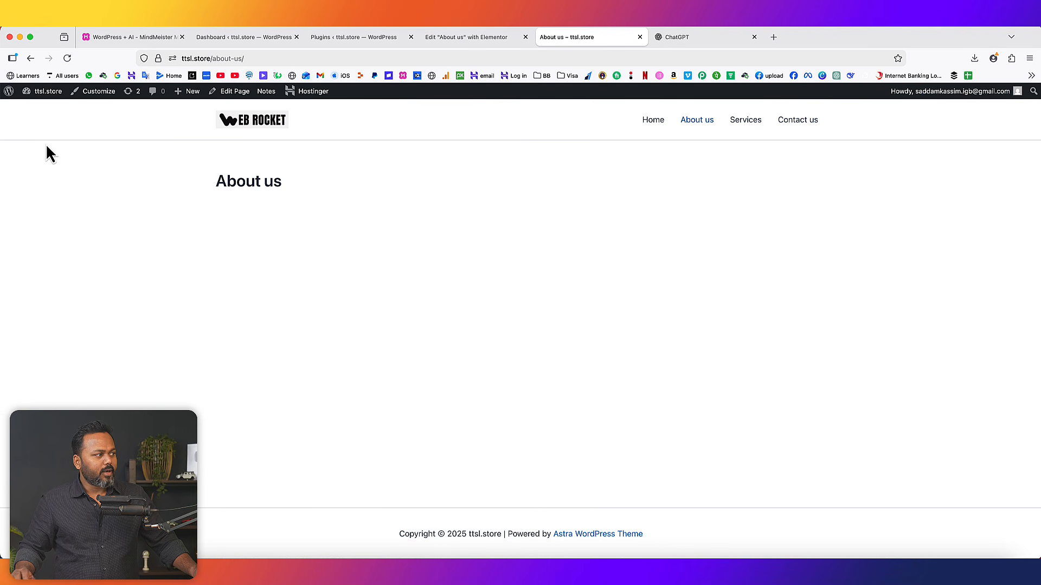
{"action": "left_click", "coordinate": [67, 58]}
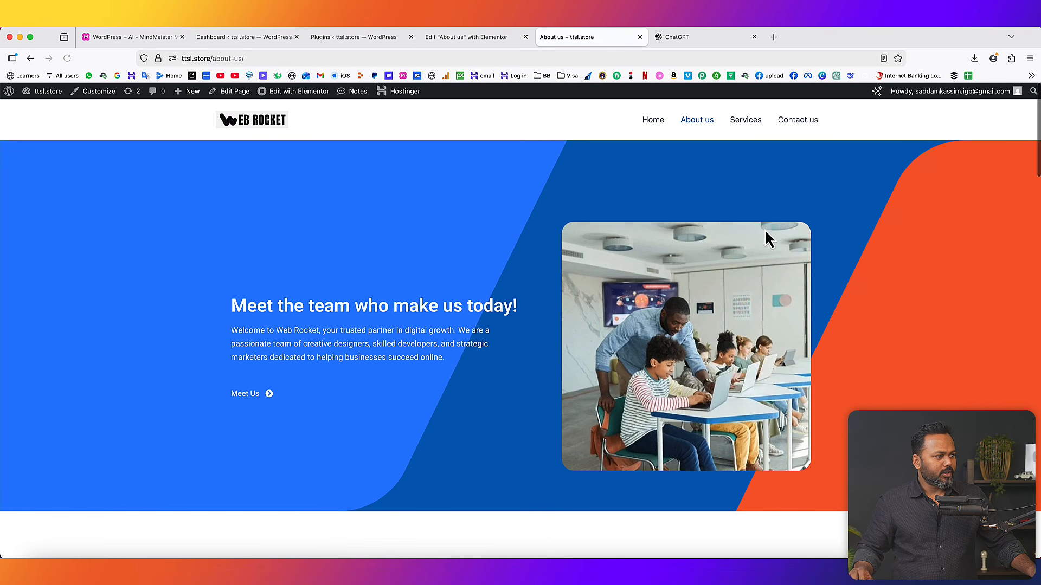
{"action": "scroll", "coordinate": [1031, 317], "scroll_direction": "down", "scroll_amount": 10}
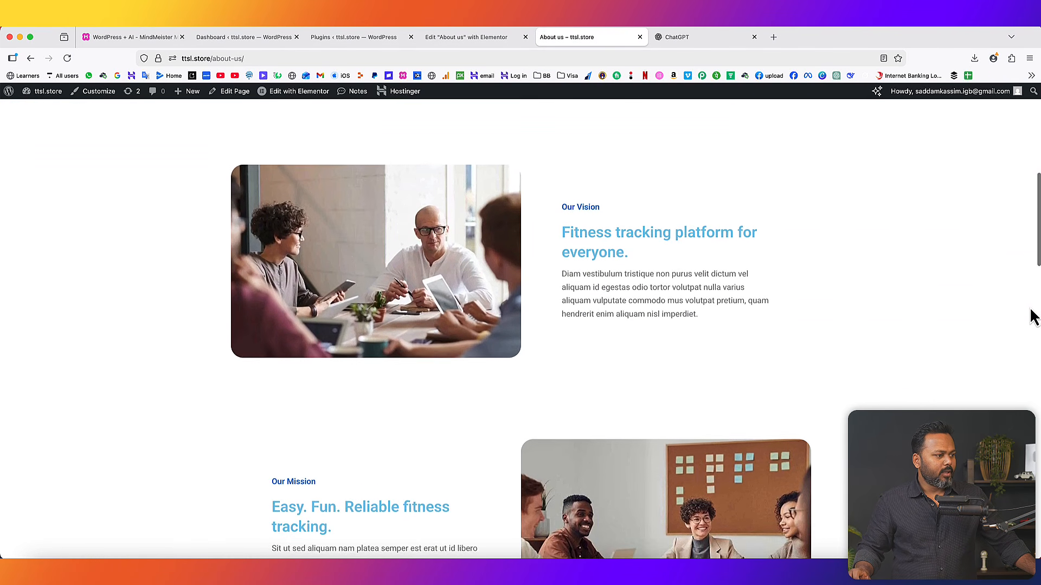
{"action": "scroll", "coordinate": [1031, 317], "scroll_direction": "down", "scroll_amount": 6}
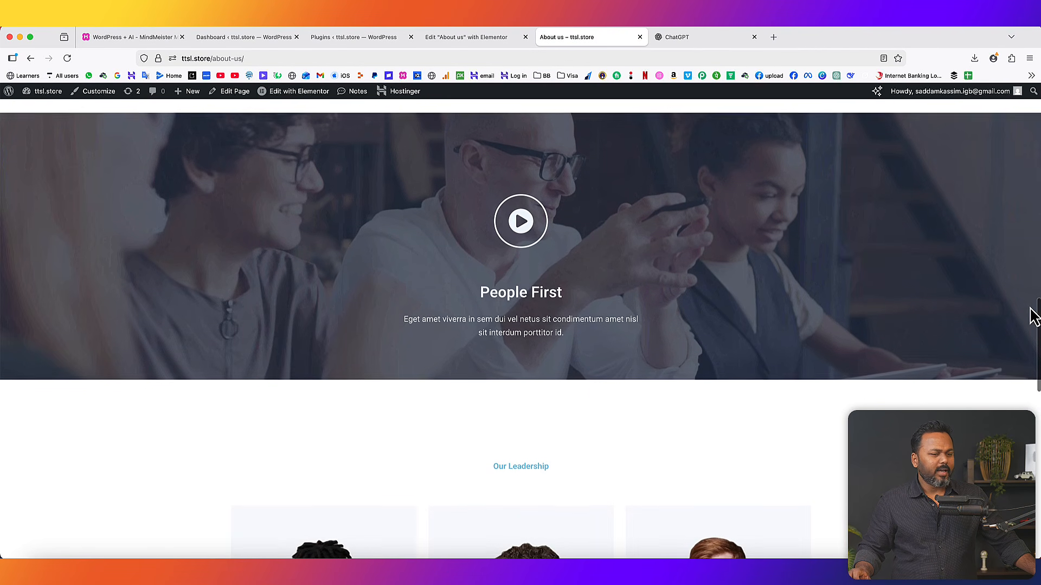
{"action": "scroll", "coordinate": [736, 372], "scroll_direction": "down", "scroll_amount": 6}
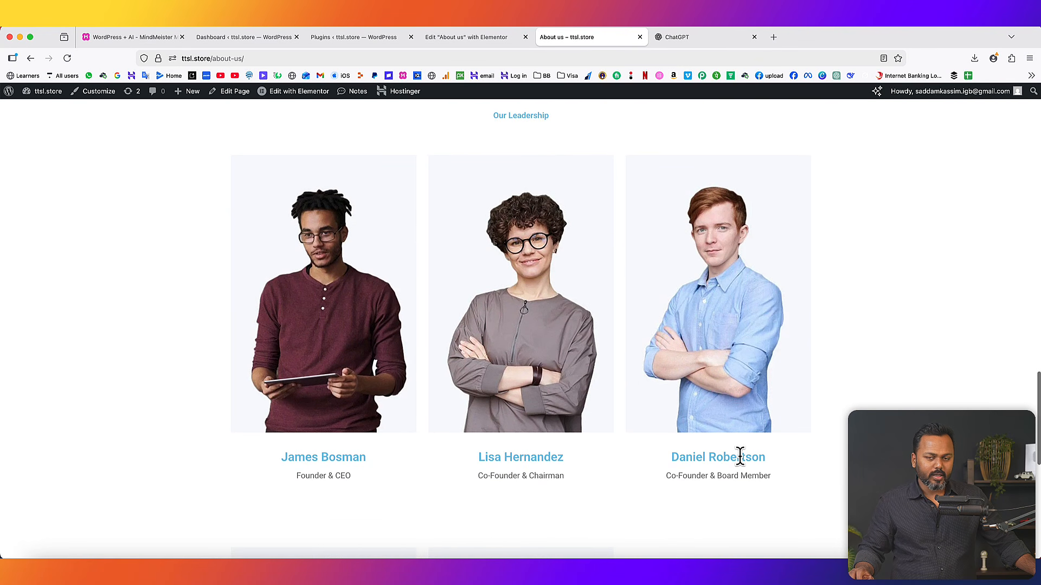
{"action": "scroll", "coordinate": [739, 455], "scroll_direction": "up", "scroll_amount": 20}
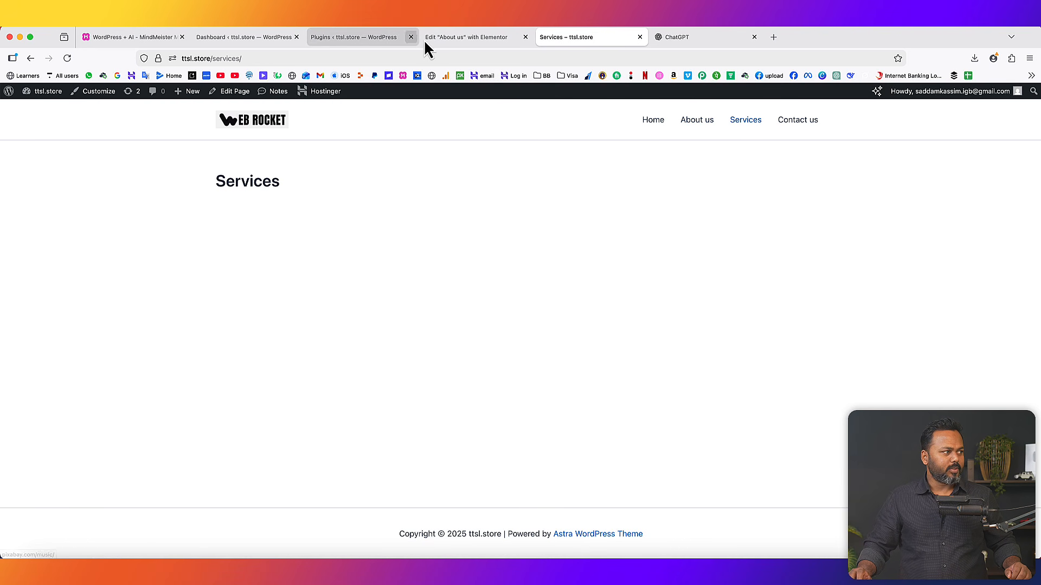
- Close the About us editor, note the Ultimate Addons for Elementor Lite plugin, and open About us from Services
{"action": "left_click", "coordinate": [524, 37]}
{"action": "left_click", "coordinate": [352, 39]}
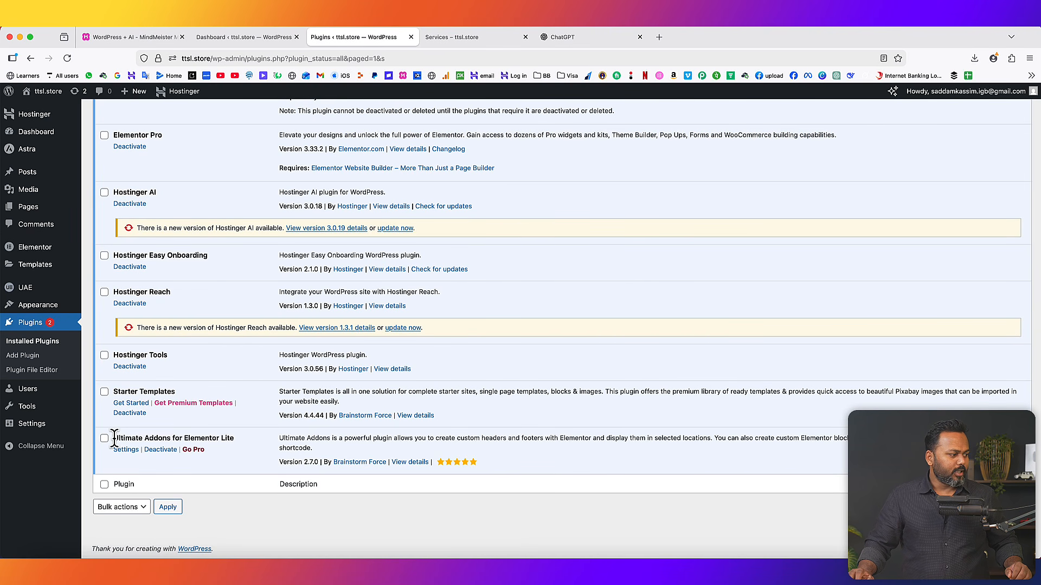
{"action": "left_click_drag", "start_coordinate": [115, 438], "coordinate": [215, 439]}
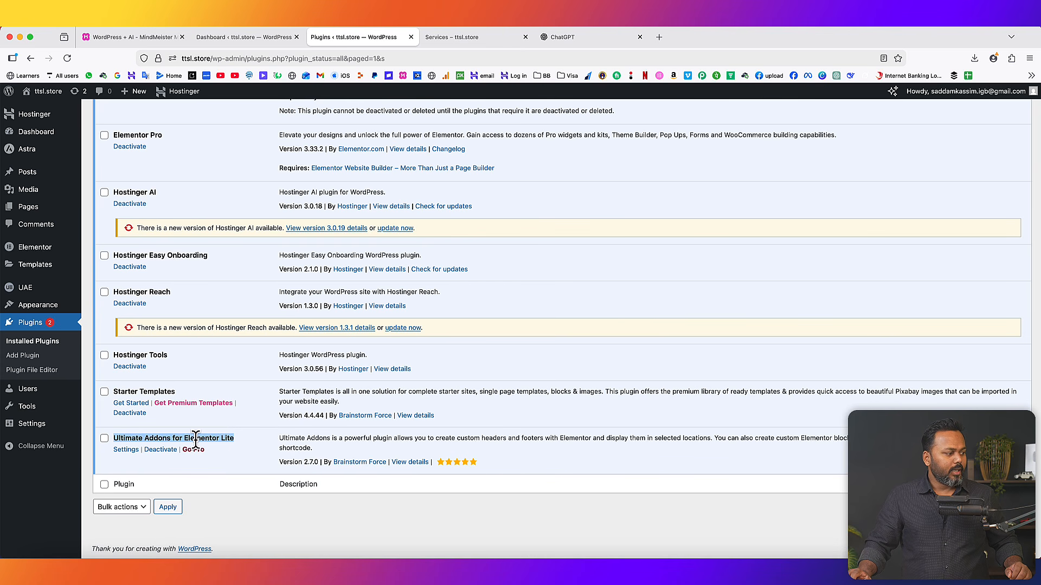
{"action": "left_click", "coordinate": [457, 37]}
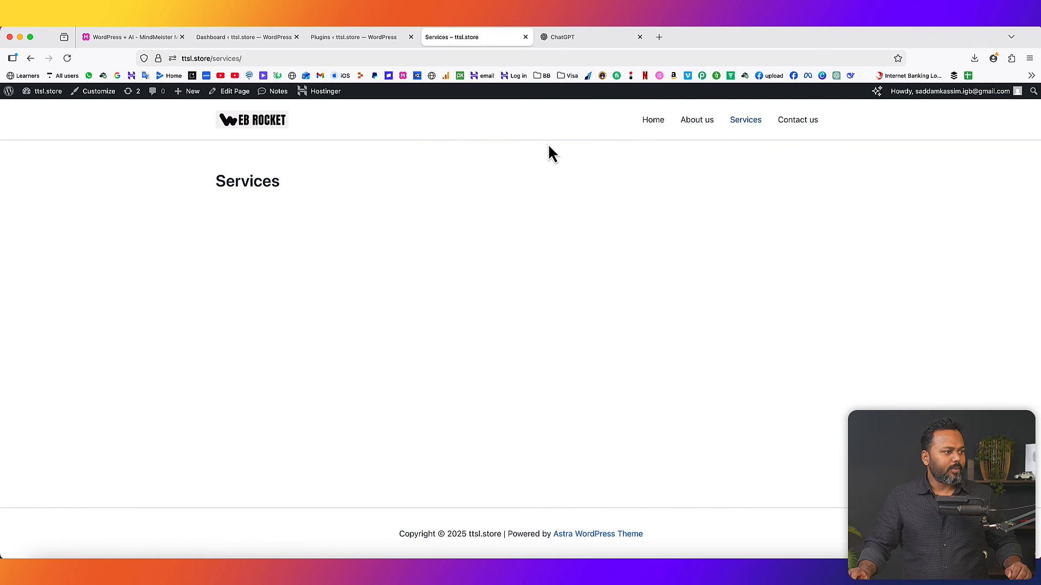
{"action": "left_click", "coordinate": [699, 120]}
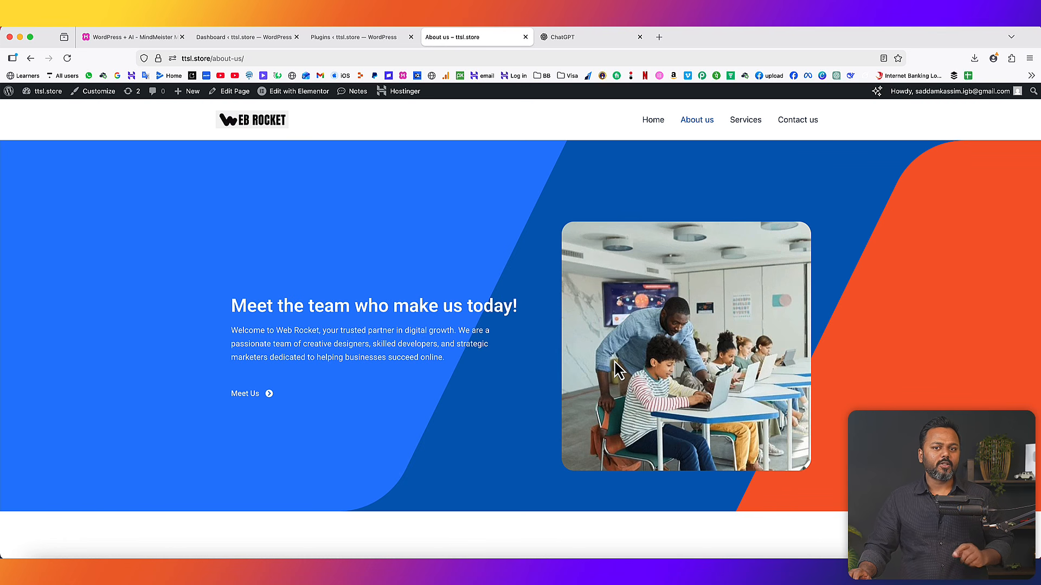
- Open the Services page for editing from the Pages list
{"action": "left_click", "coordinate": [374, 37]}
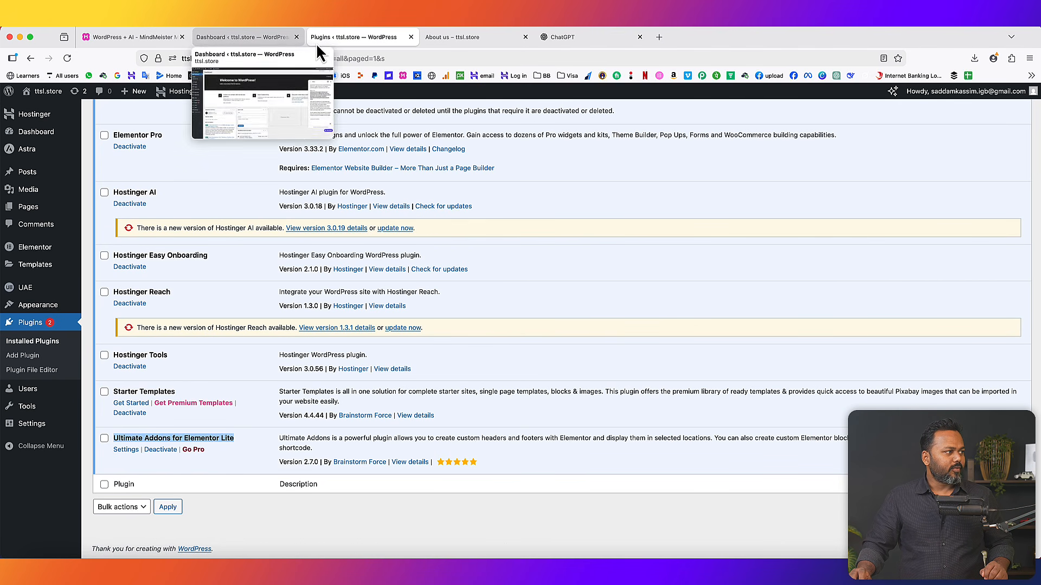
{"action": "left_click", "coordinate": [28, 206]}
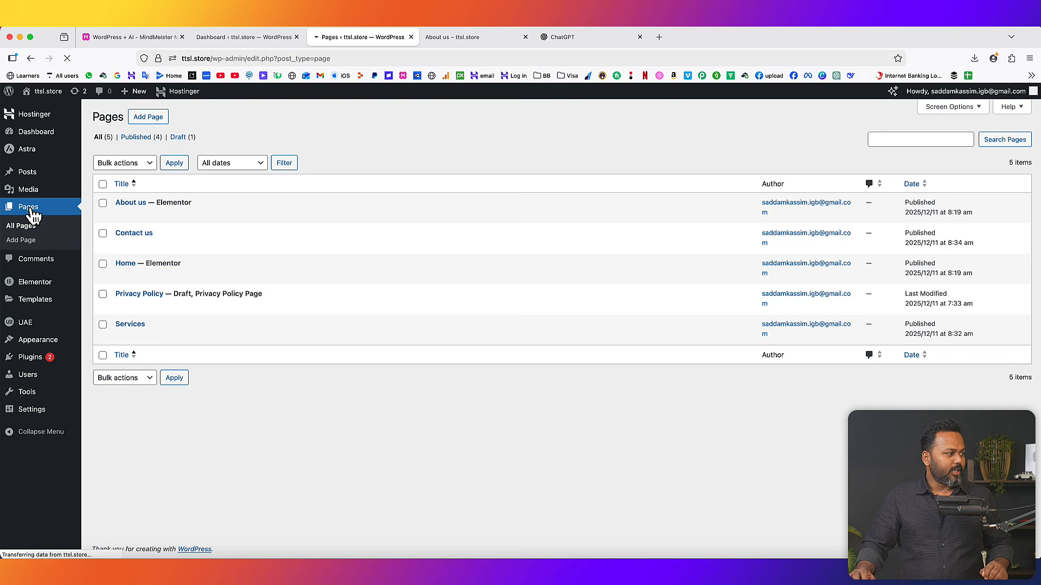
{"action": "left_click", "coordinate": [120, 336]}
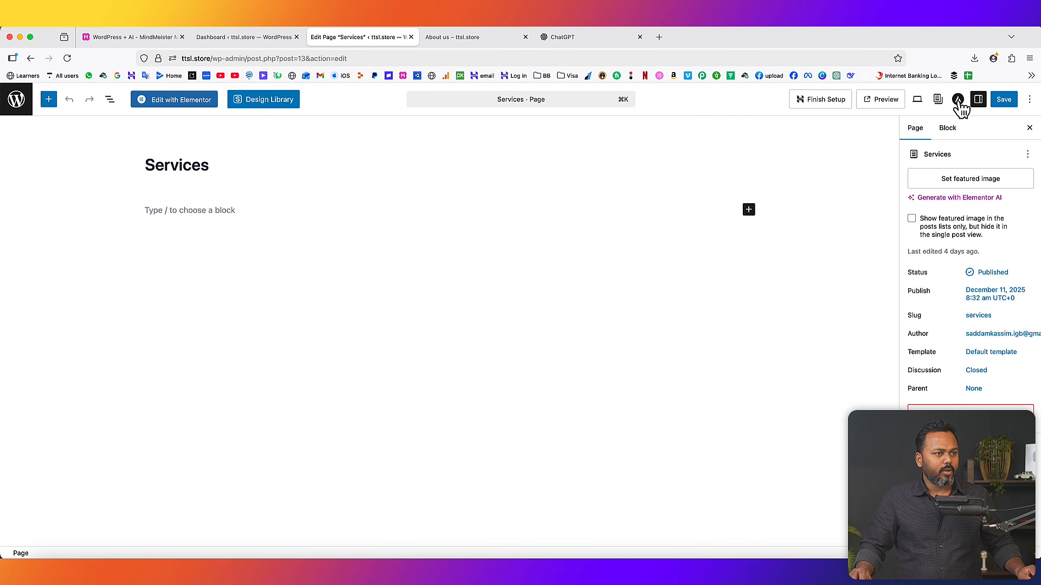
- Give Services a full-width container and no sidebar, disable its banner area, and save
{"action": "left_click", "coordinate": [957, 99]}
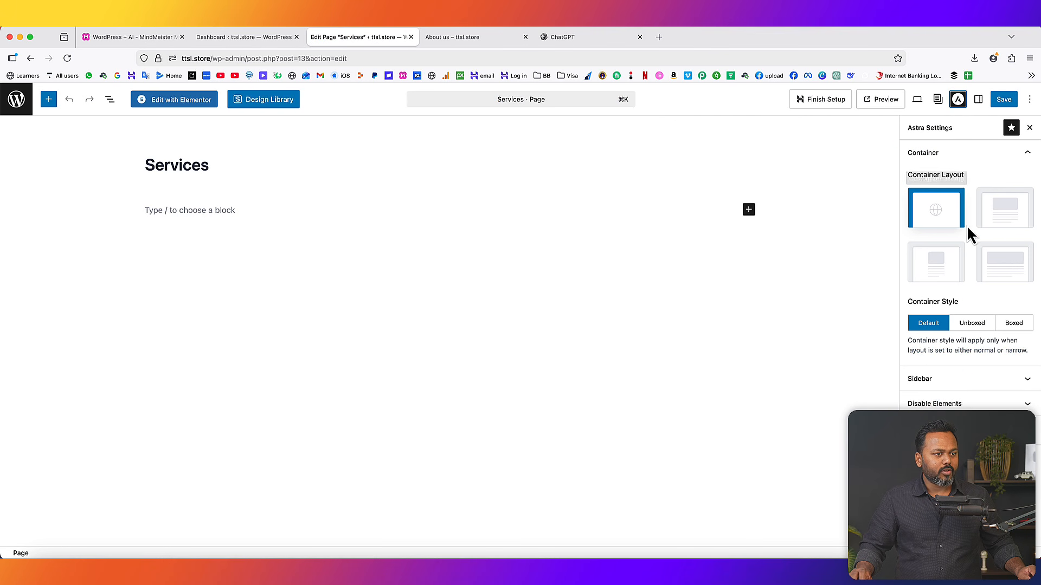
{"action": "left_click", "coordinate": [972, 156]}
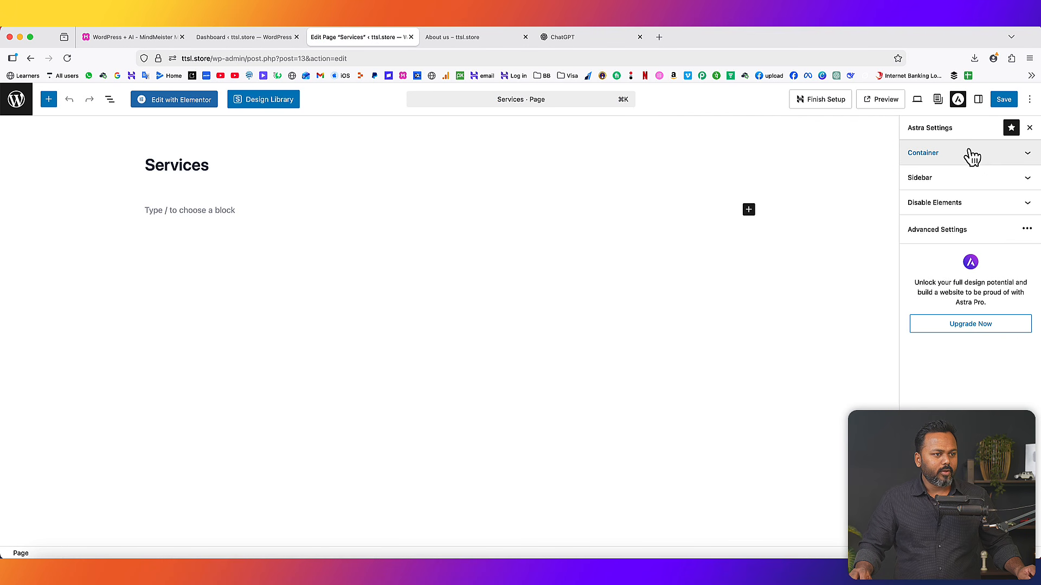
{"action": "left_click", "coordinate": [981, 158]}
{"action": "left_click", "coordinate": [1009, 267]}
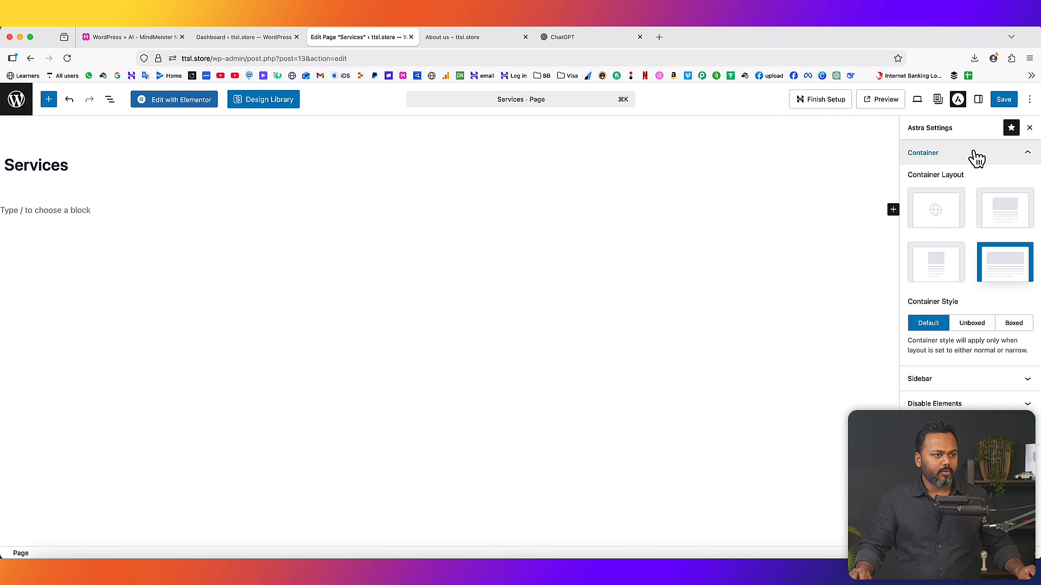
{"action": "left_click", "coordinate": [975, 157]}
{"action": "left_click", "coordinate": [978, 184]}
{"action": "left_click", "coordinate": [1004, 246]}
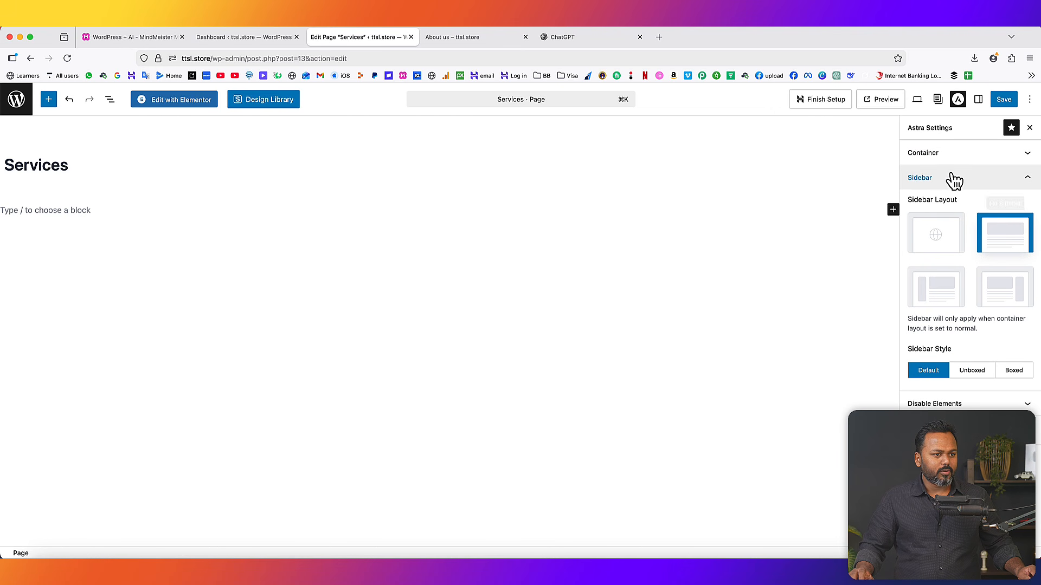
{"action": "left_click", "coordinate": [955, 179]}
{"action": "left_click", "coordinate": [970, 208]}
{"action": "left_click", "coordinate": [1025, 264]}
{"action": "left_click", "coordinate": [1003, 99]}
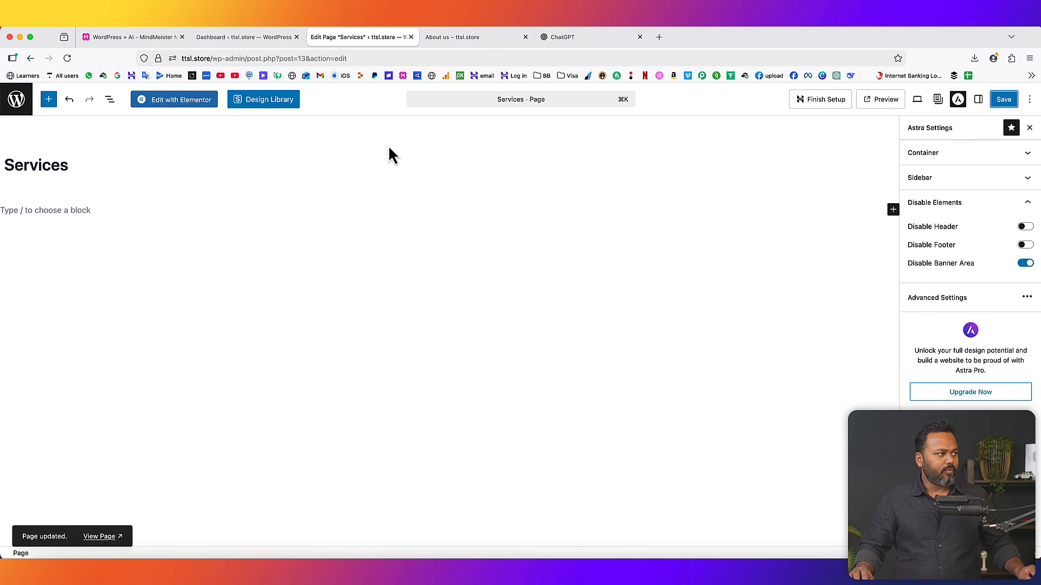
- In Elementor, search the template library for 'service' and preview Digital Agency – Services
{"action": "left_click", "coordinate": [188, 101]}
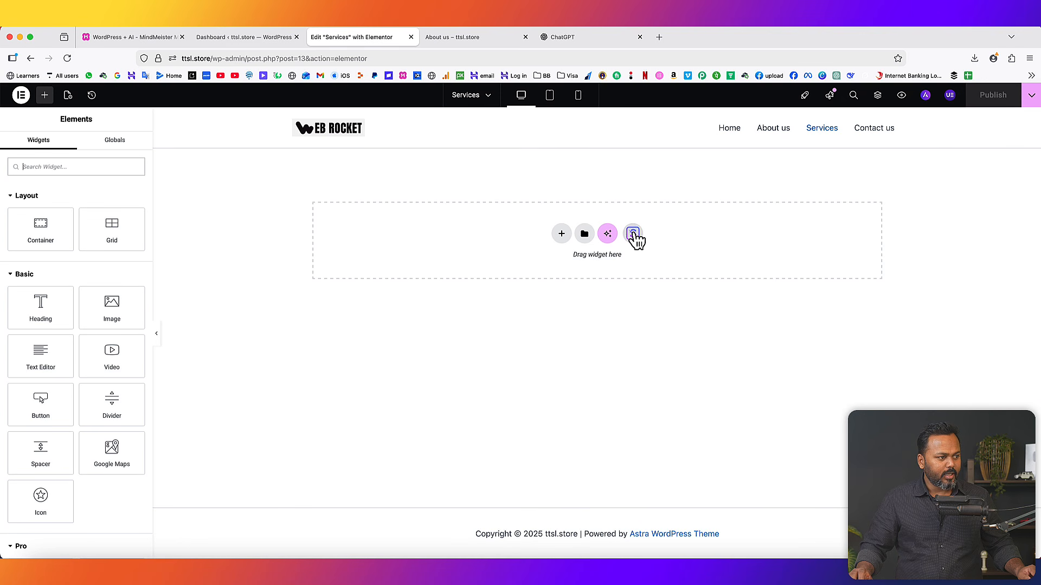
{"action": "left_click", "coordinate": [632, 233]}
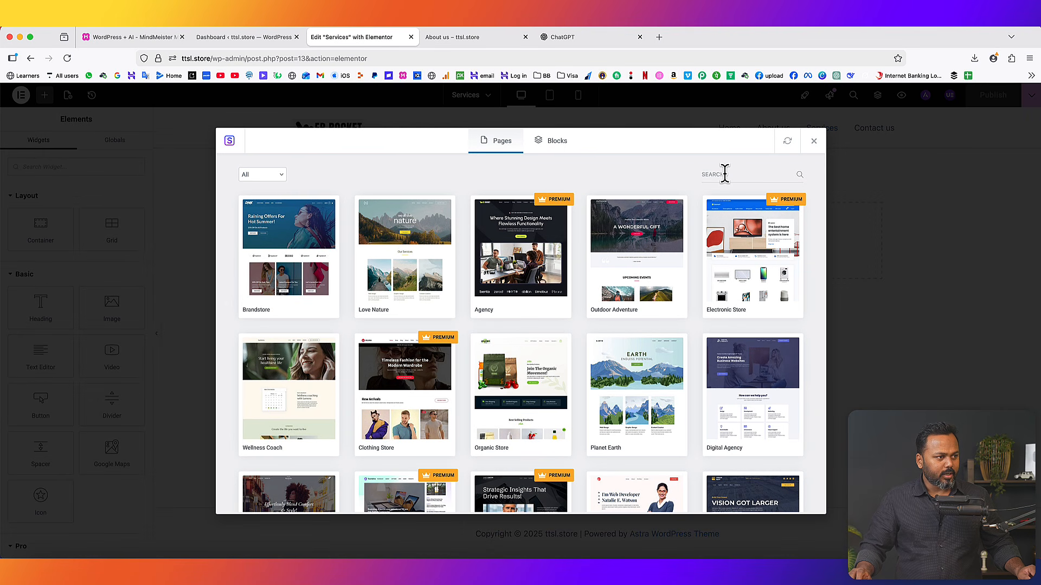
{"action": "type", "text": "service"}
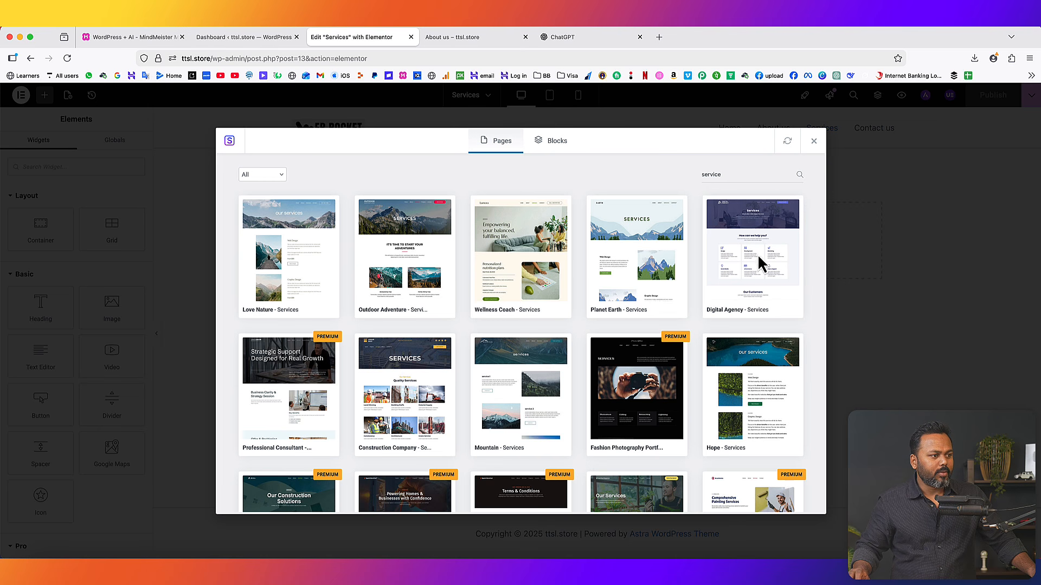
{"action": "left_click", "coordinate": [760, 264]}
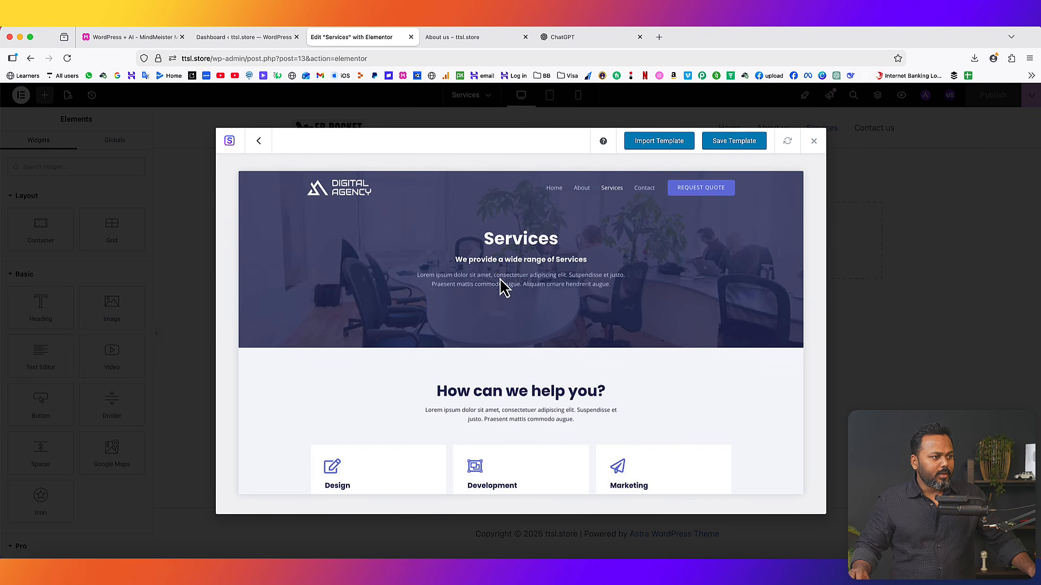
{"action": "scroll", "coordinate": [611, 330], "scroll_direction": "down", "scroll_amount": 10}
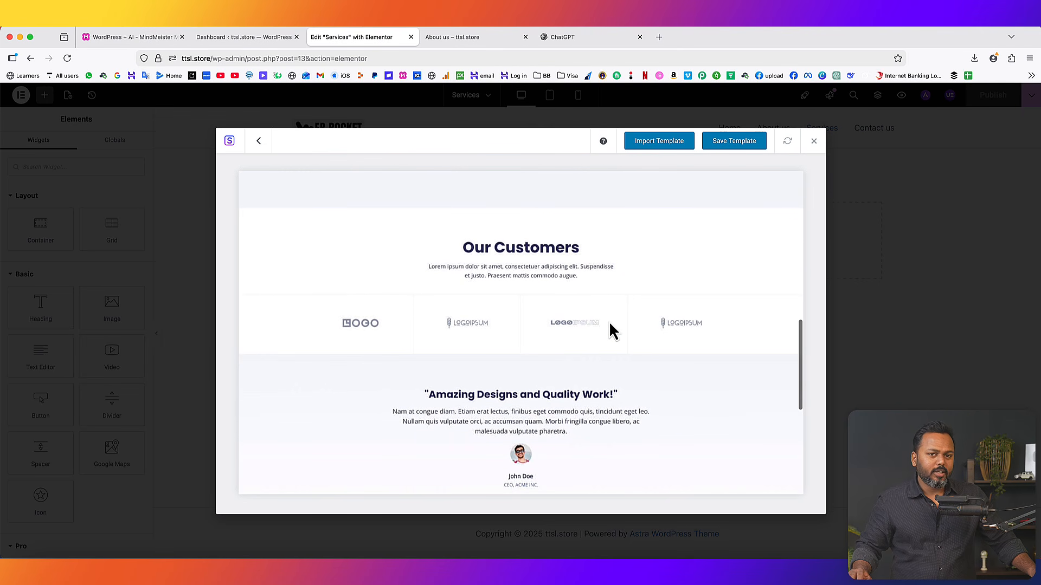
{"action": "scroll", "coordinate": [611, 330], "scroll_direction": "up", "scroll_amount": 10}
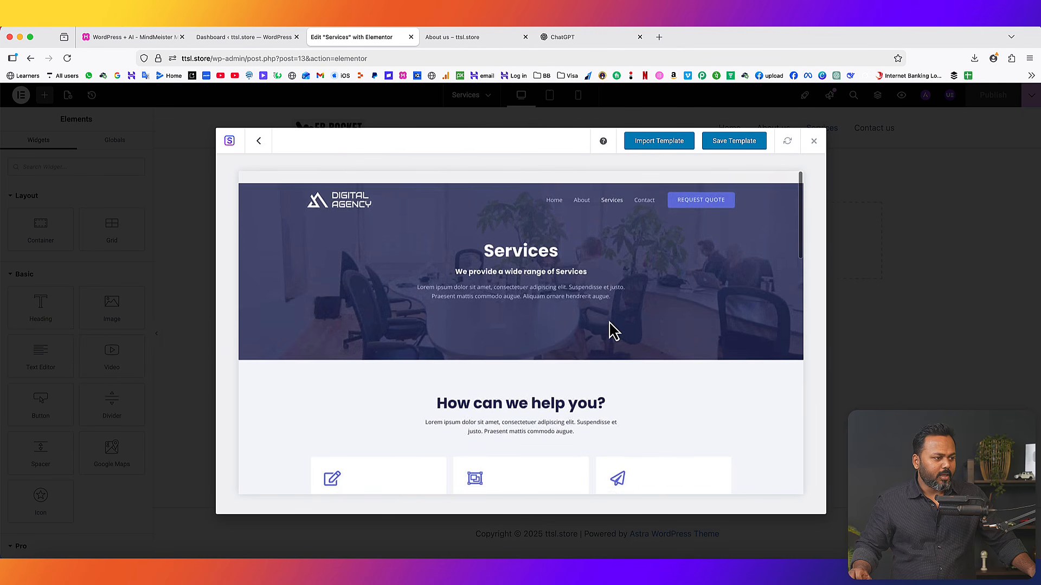
- Import the Digital Agency services template, review the page, and publish Services
{"action": "left_click", "coordinate": [661, 146]}
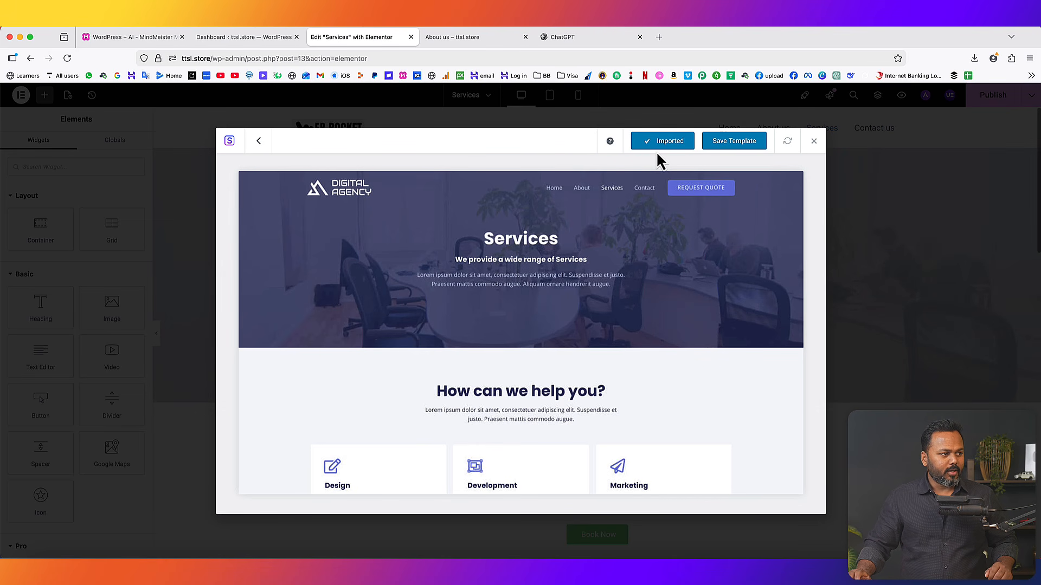
{"action": "left_click", "coordinate": [814, 141]}
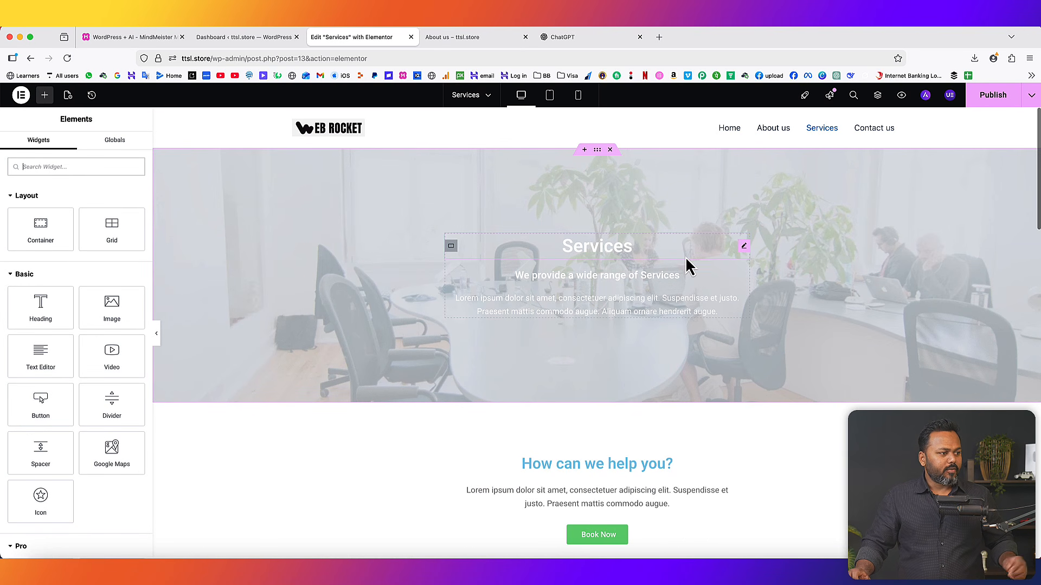
{"action": "scroll", "coordinate": [686, 266], "scroll_direction": "down", "scroll_amount": 5}
{"action": "scroll", "coordinate": [685, 260], "scroll_direction": "down", "scroll_amount": 3}
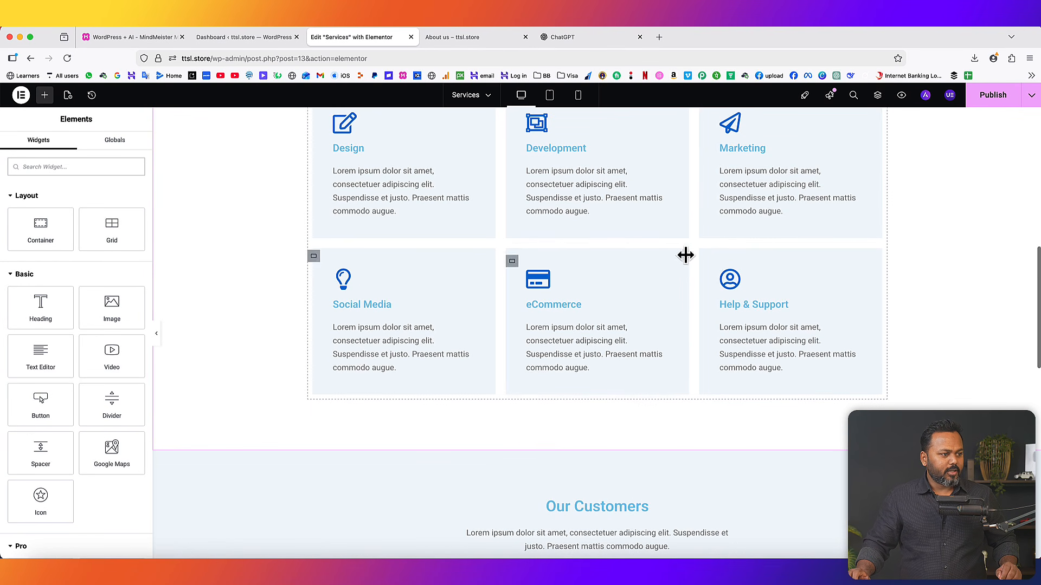
{"action": "left_click", "coordinate": [766, 200]}
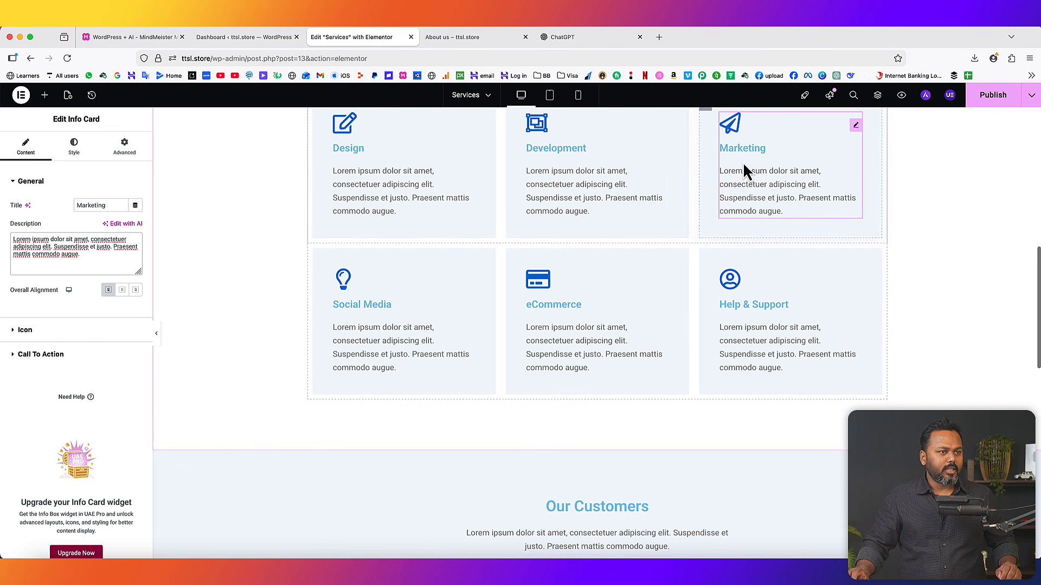
{"action": "left_click", "coordinate": [994, 102]}
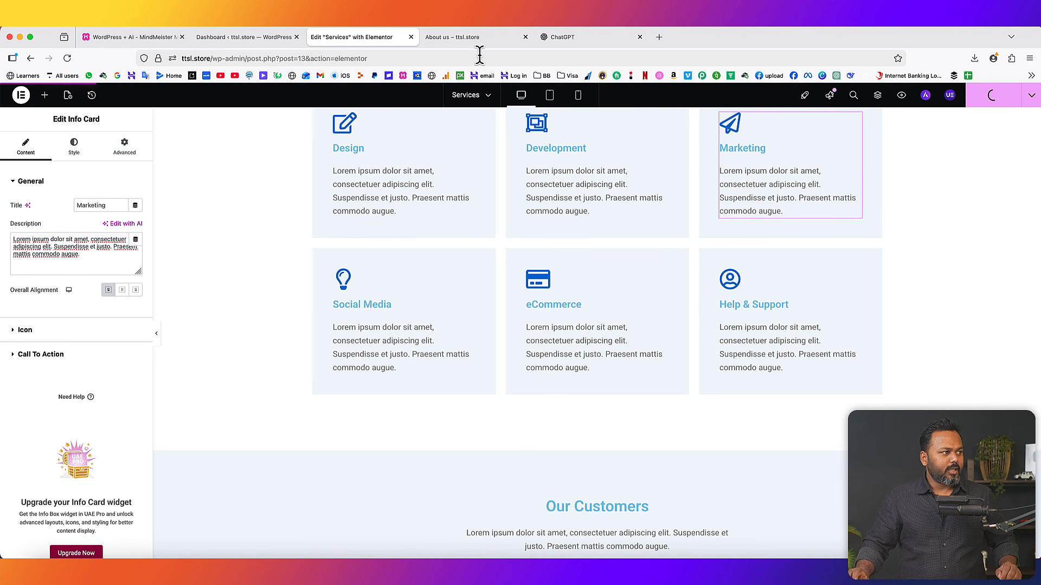
- Review the published Services page on the live site, glance at Contact us, then return to the mind map
{"action": "left_click", "coordinate": [476, 37]}
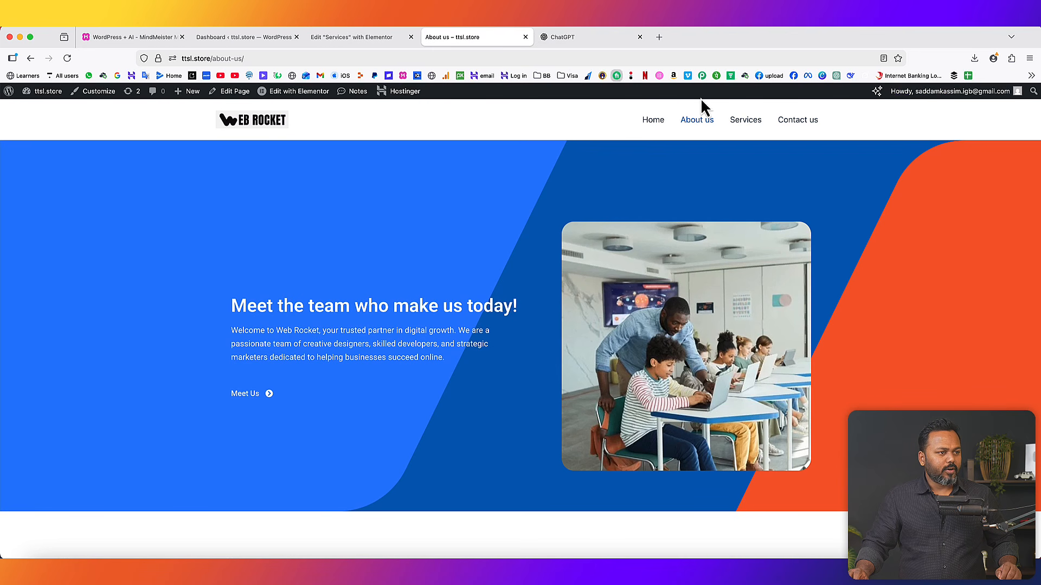
{"action": "left_click", "coordinate": [748, 122]}
{"action": "scroll", "coordinate": [499, 301], "scroll_direction": "down", "scroll_amount": 12}
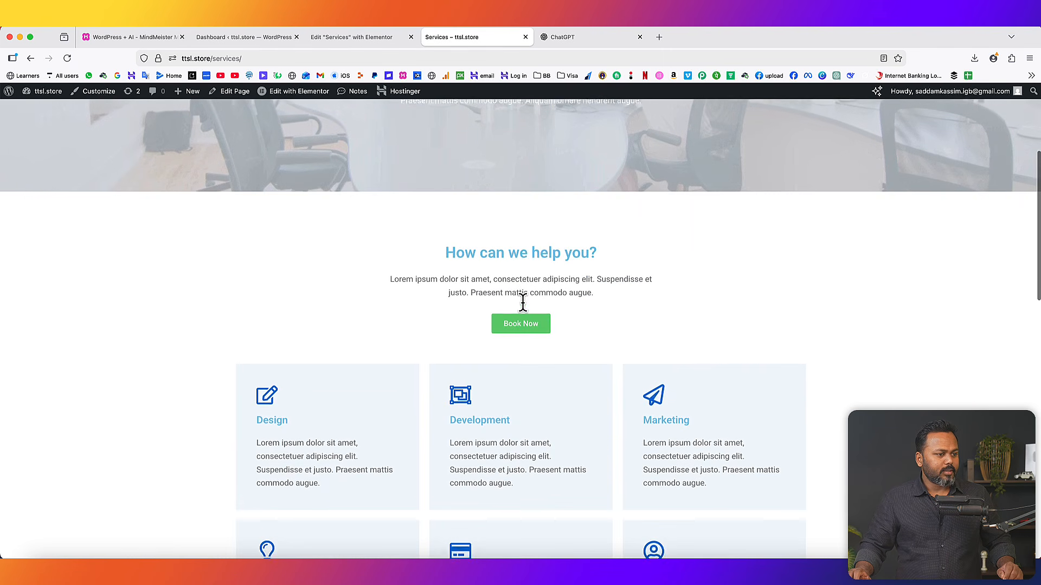
{"action": "scroll", "coordinate": [523, 302], "scroll_direction": "down", "scroll_amount": 5}
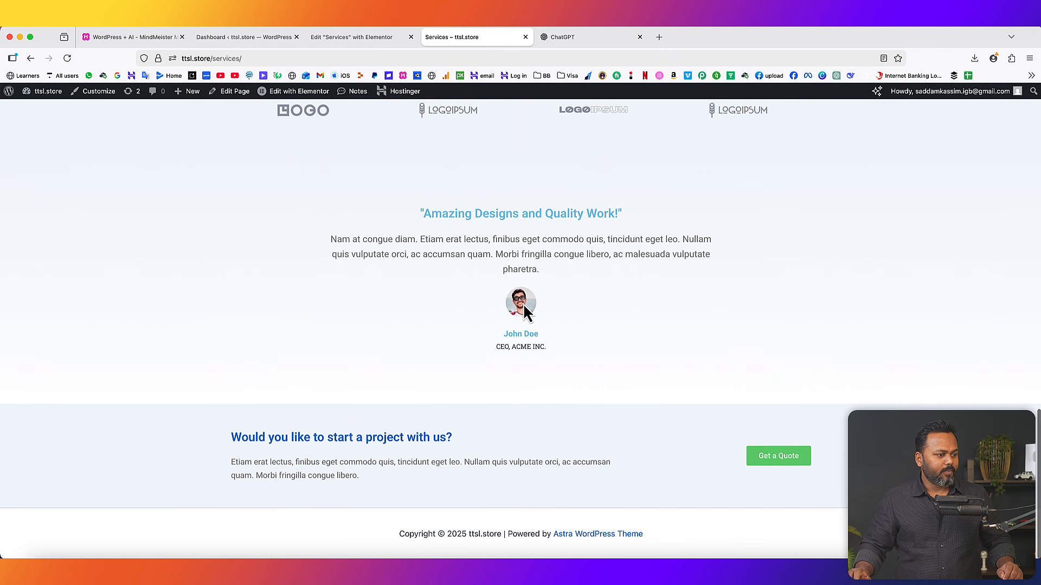
{"action": "scroll", "coordinate": [522, 303], "scroll_direction": "up", "scroll_amount": 15}
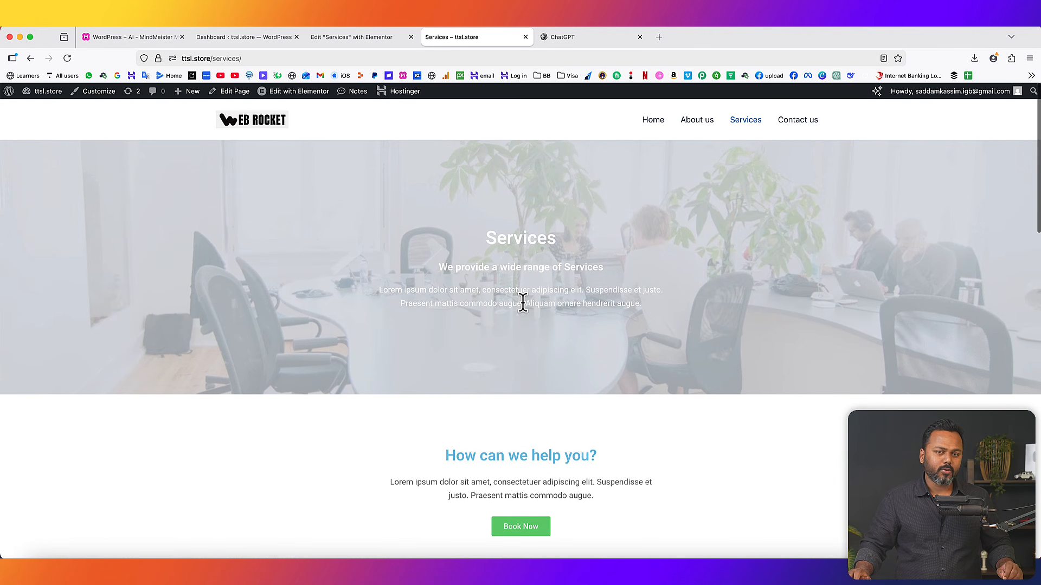
{"action": "left_click", "coordinate": [791, 130]}
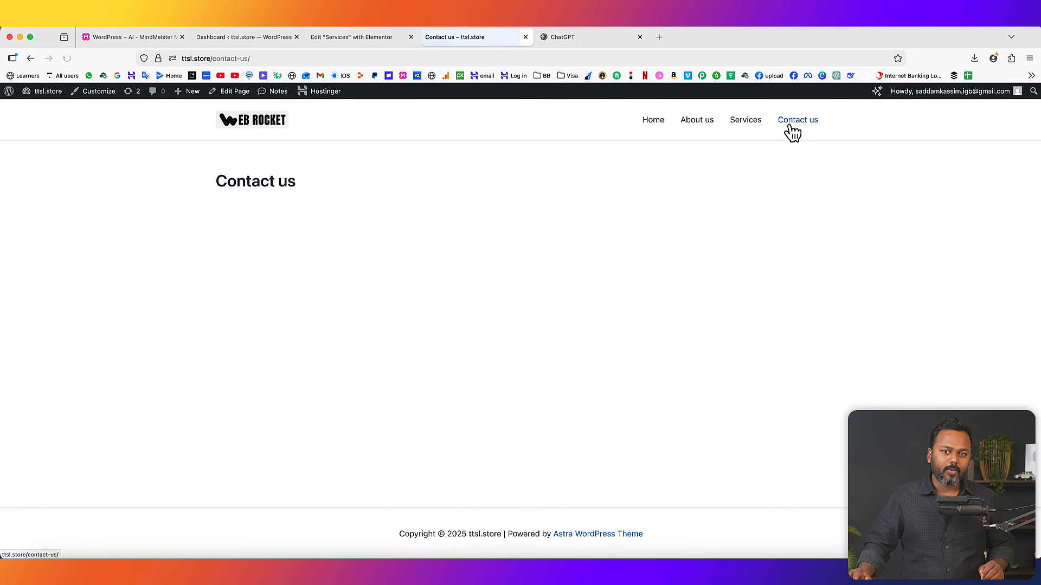
{"action": "left_click", "coordinate": [157, 37]}
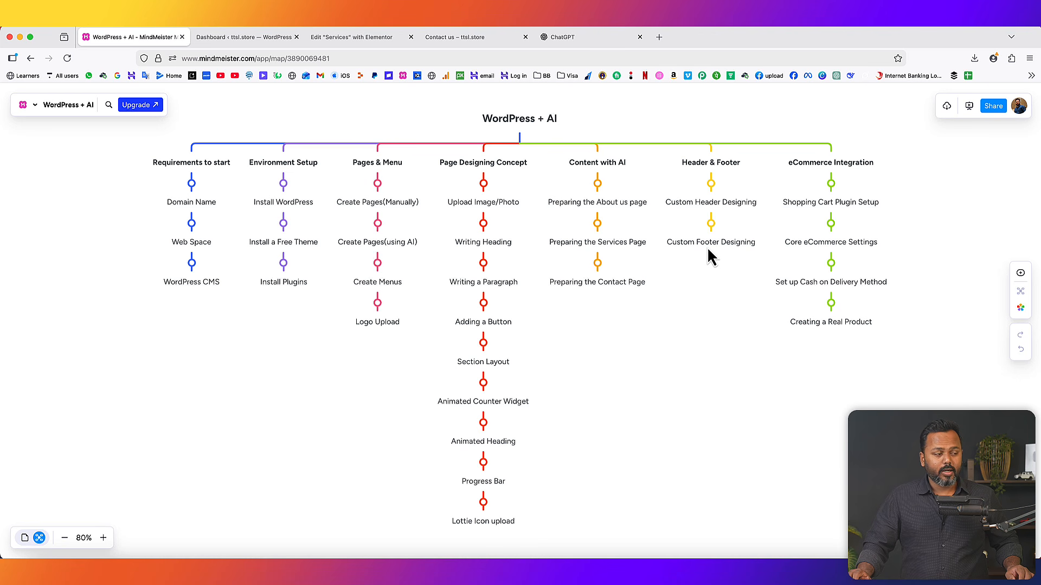
- Return to the live Contact us – ttsl.store page
{"action": "left_click", "coordinate": [460, 38]}
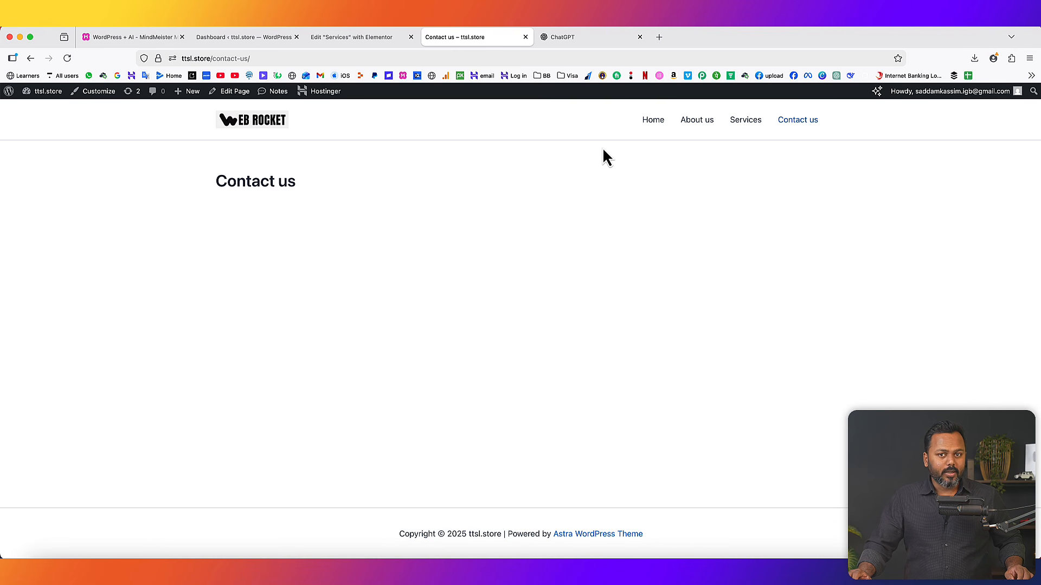
- Close the Services Elementor editor and go to Templates > Theme Builder in the dashboard
{"action": "left_click", "coordinate": [371, 41]}
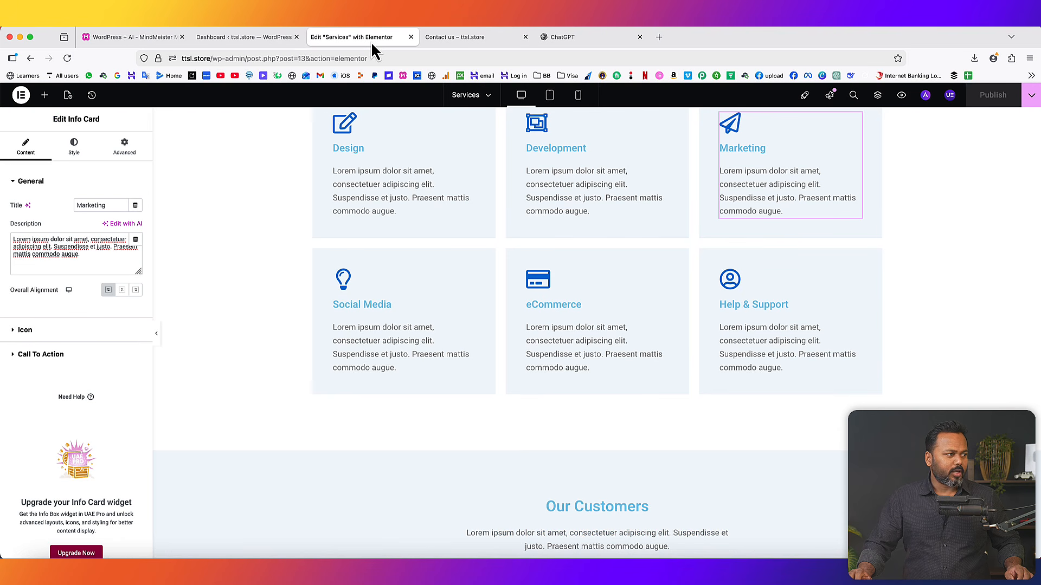
{"action": "left_click", "coordinate": [409, 37]}
{"action": "left_click", "coordinate": [244, 40]}
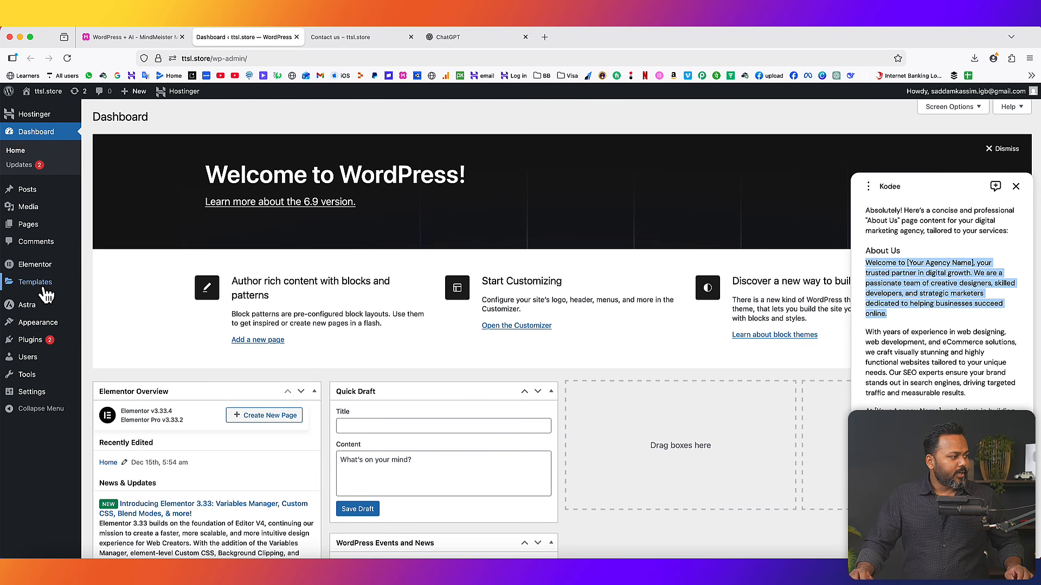
{"action": "mouse_move", "coordinate": [38, 290]}
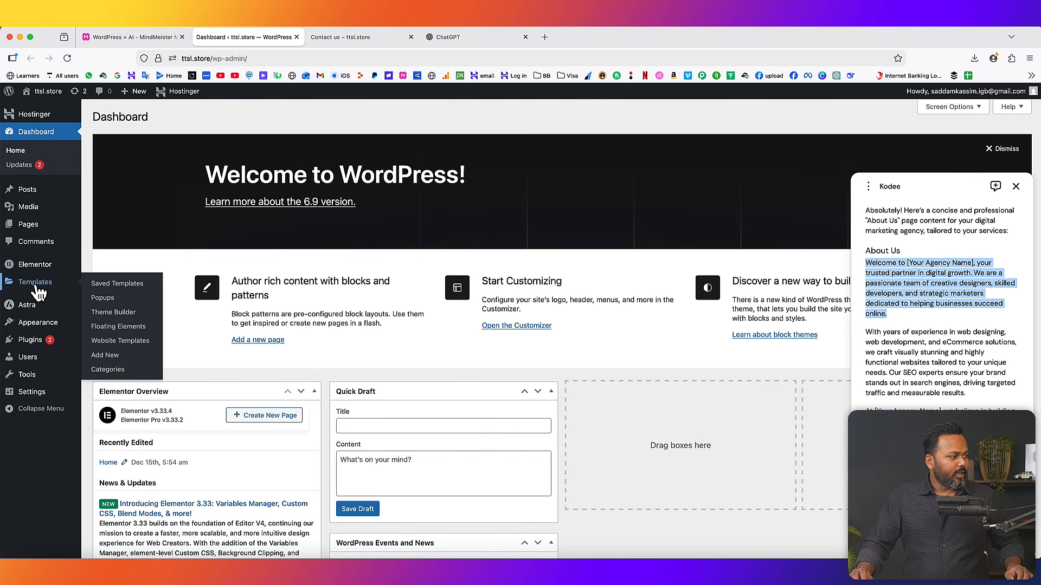
{"action": "left_click", "coordinate": [114, 315]}
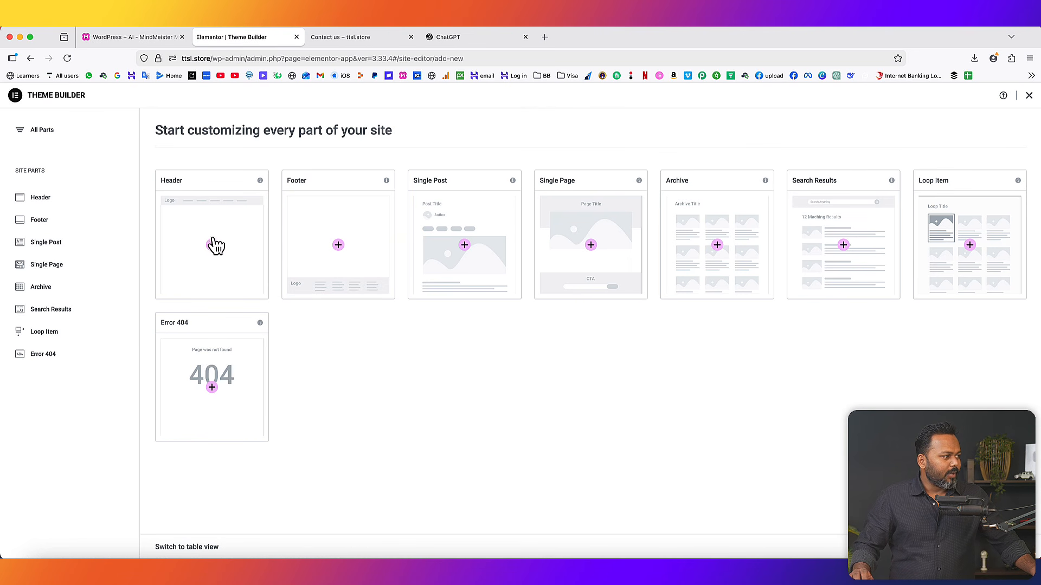
- Create a new header, compare the Kingshead and Okawari blocks, and insert the address/phone header
{"action": "left_click", "coordinate": [213, 246]}
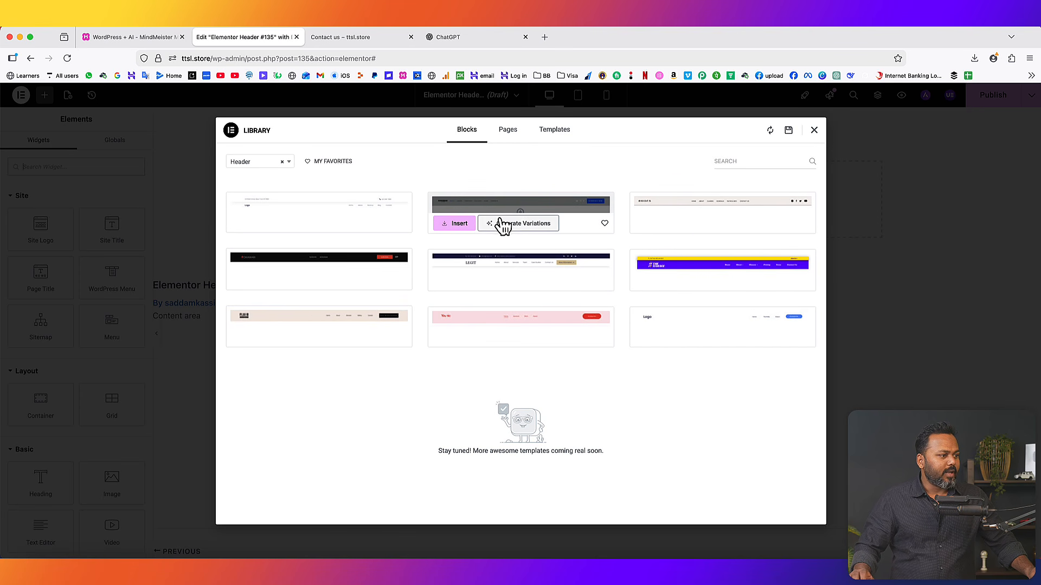
{"action": "left_click", "coordinate": [545, 208]}
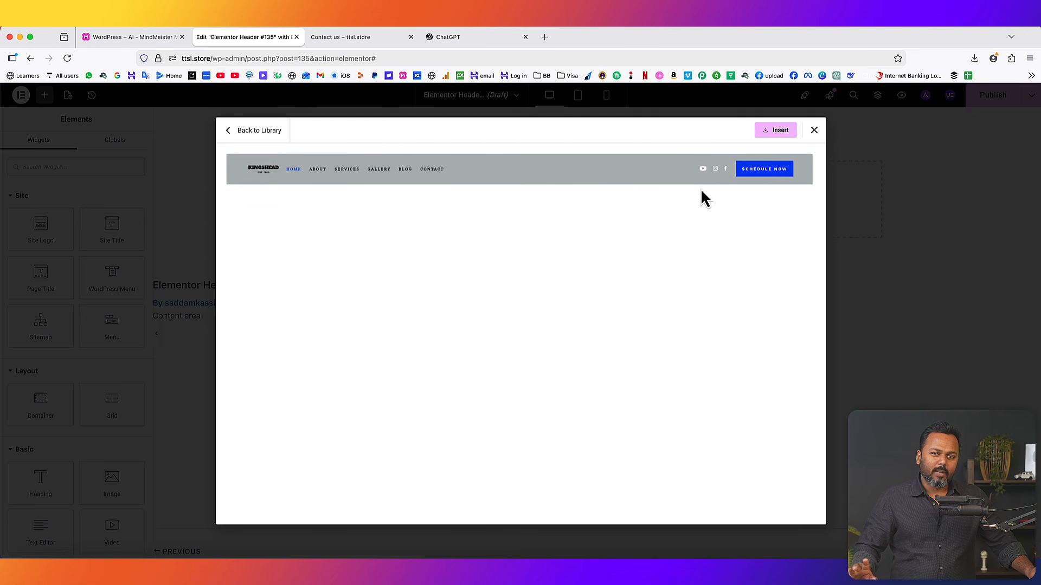
{"action": "left_click", "coordinate": [255, 132]}
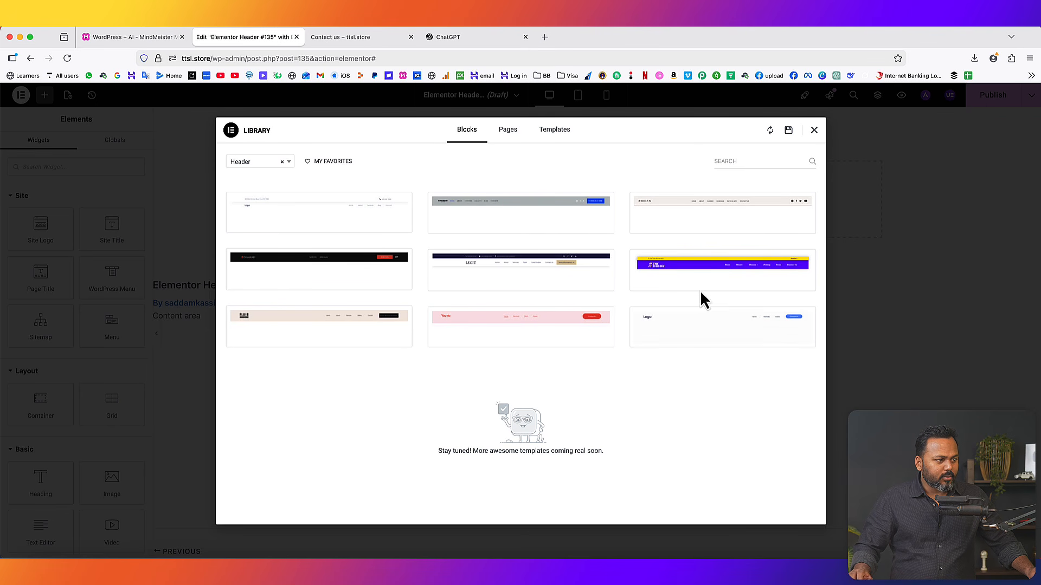
{"action": "left_click", "coordinate": [342, 266]}
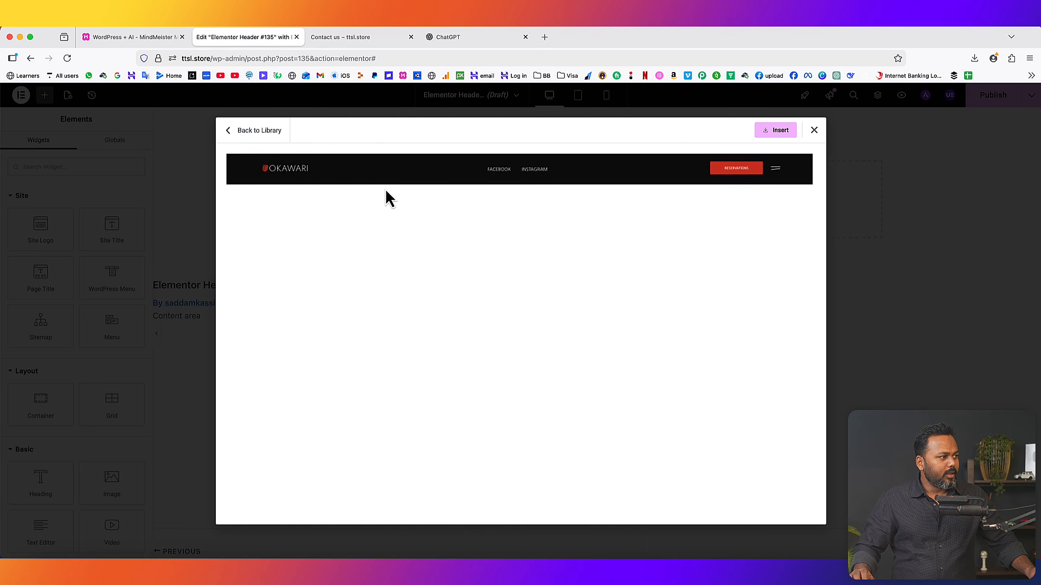
{"action": "left_click", "coordinate": [256, 132]}
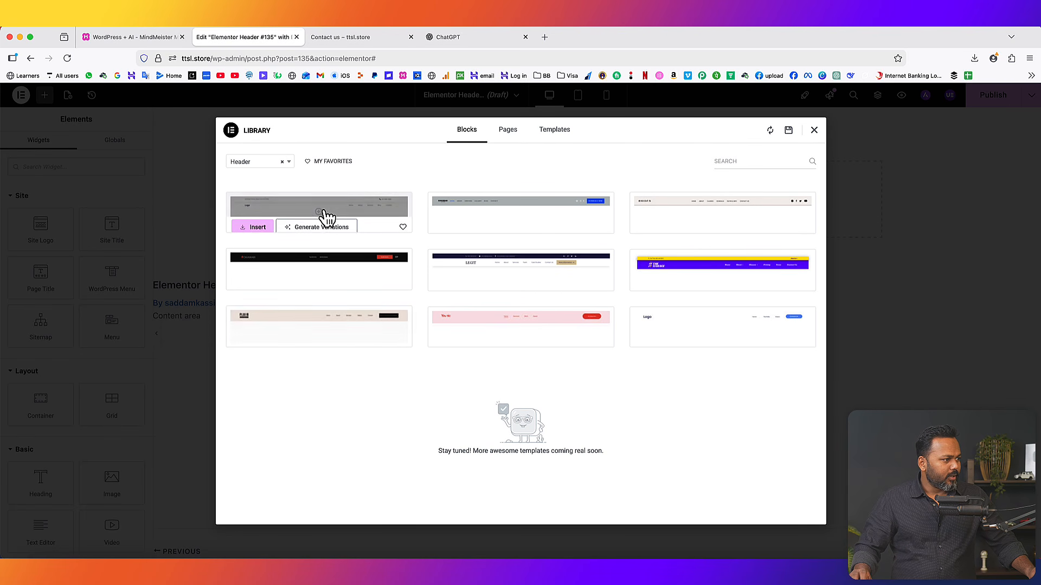
{"action": "left_click", "coordinate": [324, 214]}
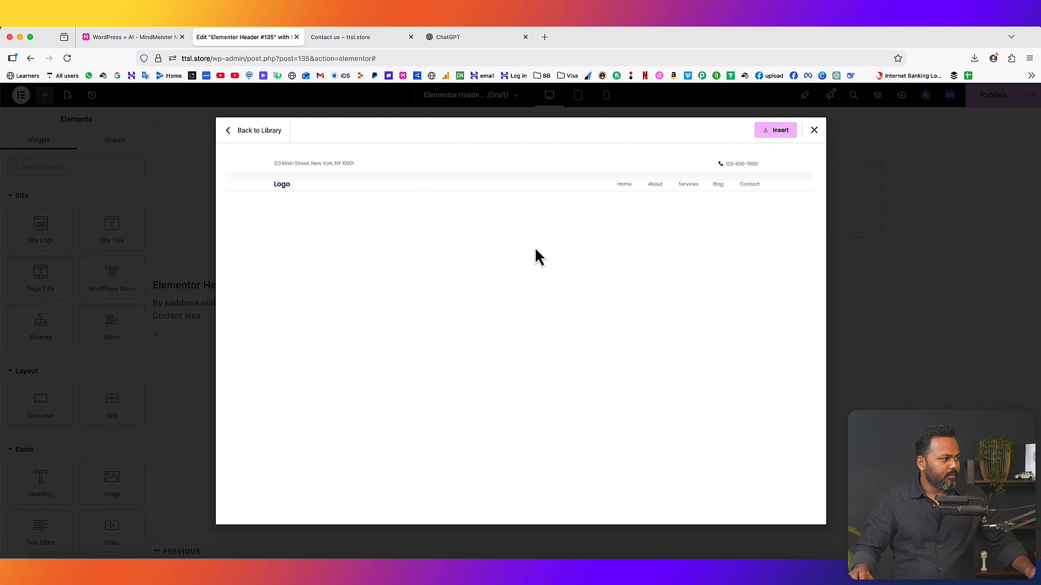
{"action": "left_click", "coordinate": [779, 131]}
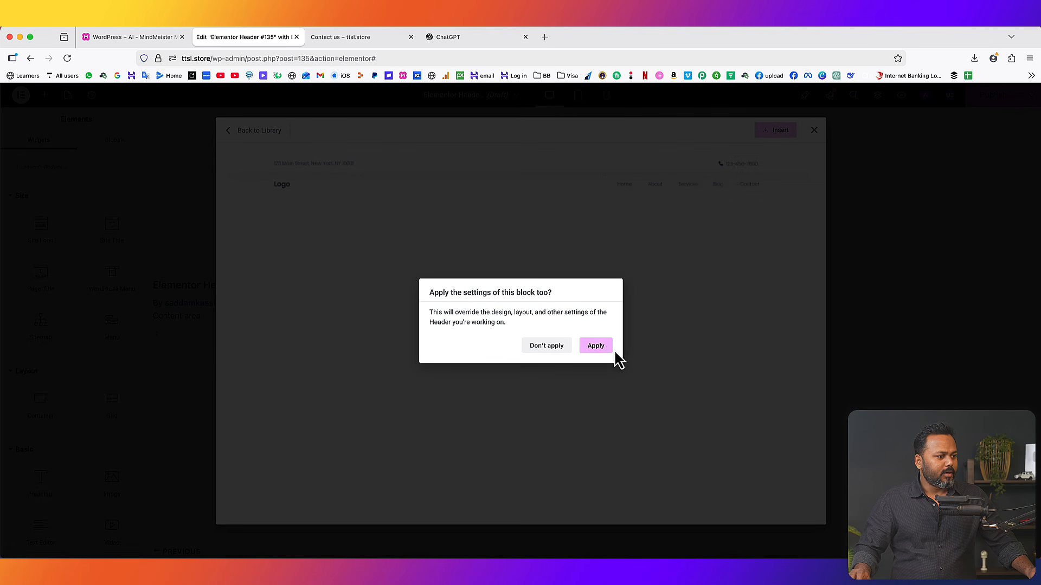
- Apply the inserted block's settings to the header and inspect its address text
{"action": "left_click", "coordinate": [596, 348]}
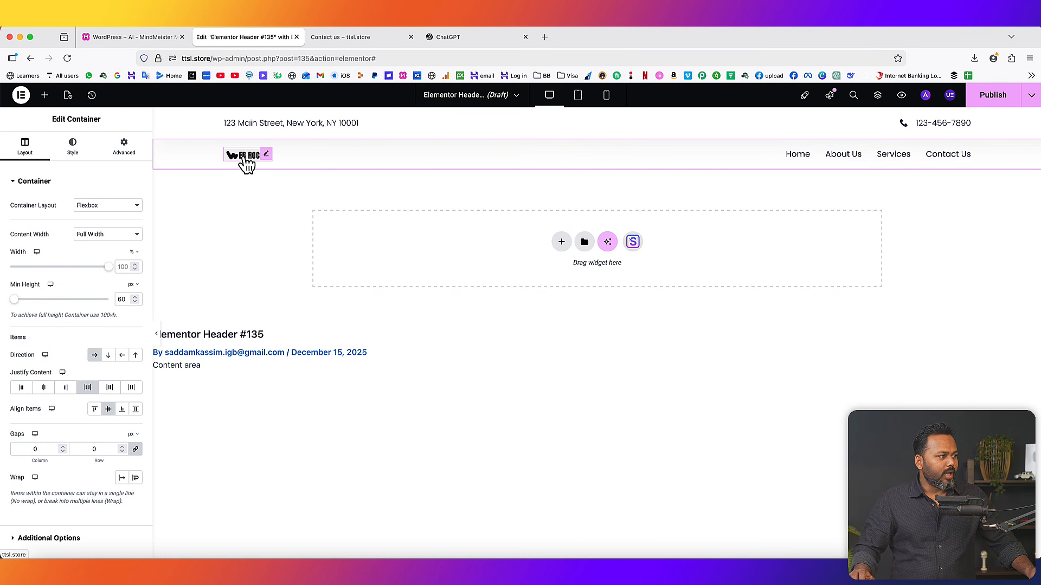
{"action": "left_click", "coordinate": [285, 123]}
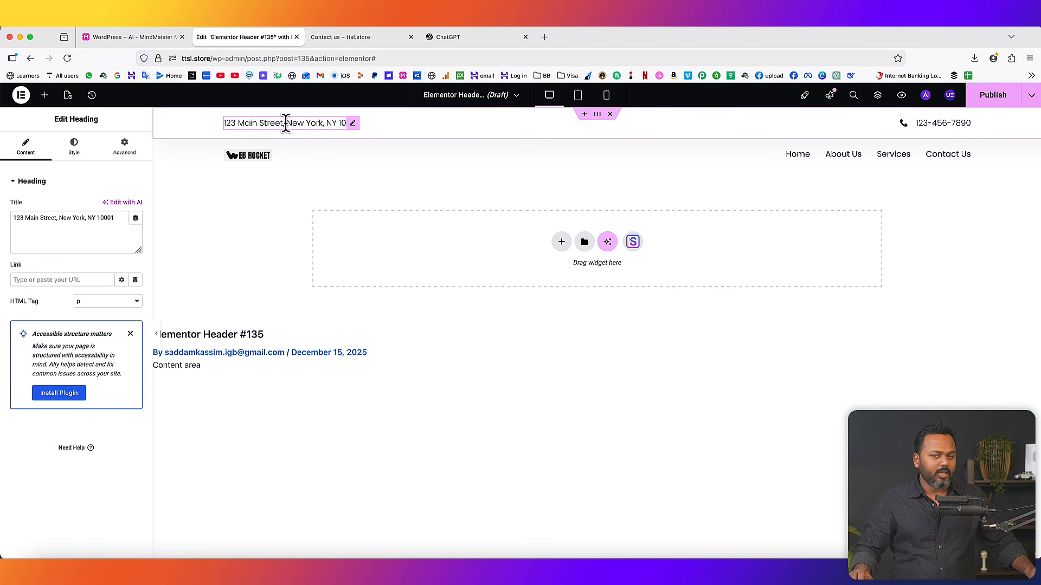
{"action": "left_click_drag", "start_coordinate": [124, 217], "coordinate": [20, 217]}
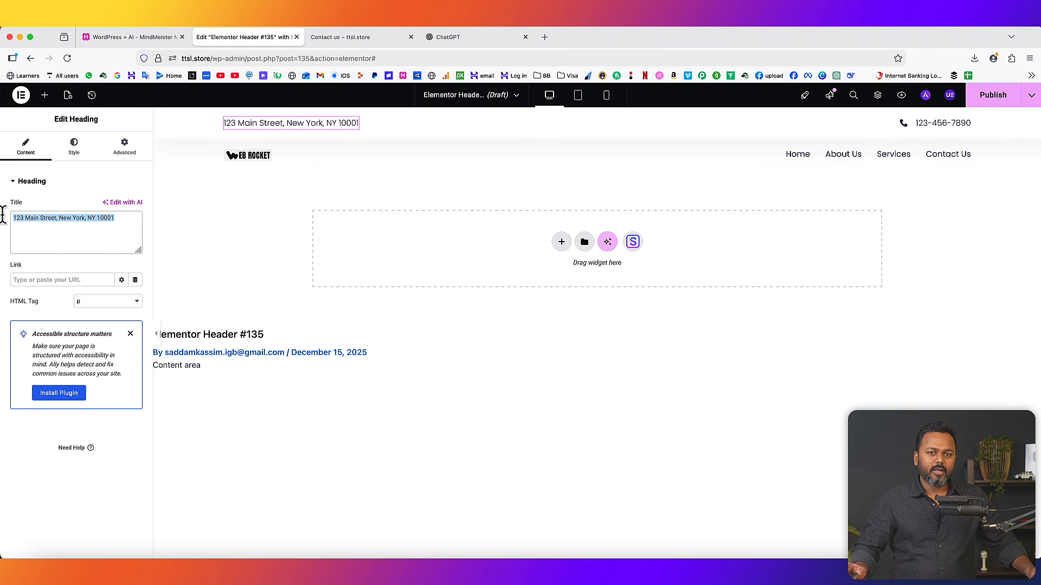
{"action": "left_click", "coordinate": [967, 123]}
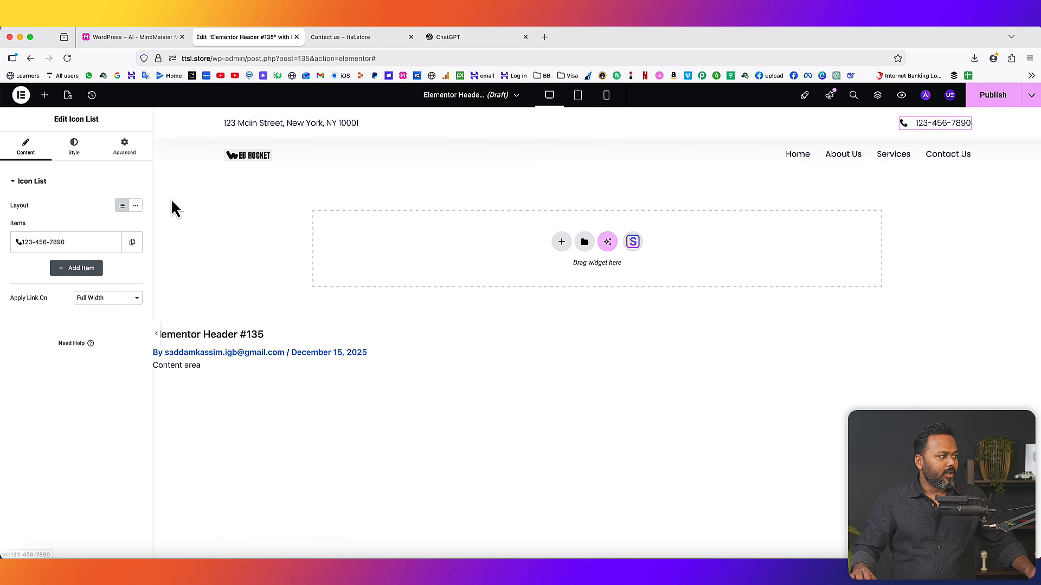
{"action": "left_click", "coordinate": [57, 247]}
{"action": "left_click_drag", "start_coordinate": [22, 280], "coordinate": [101, 283]}
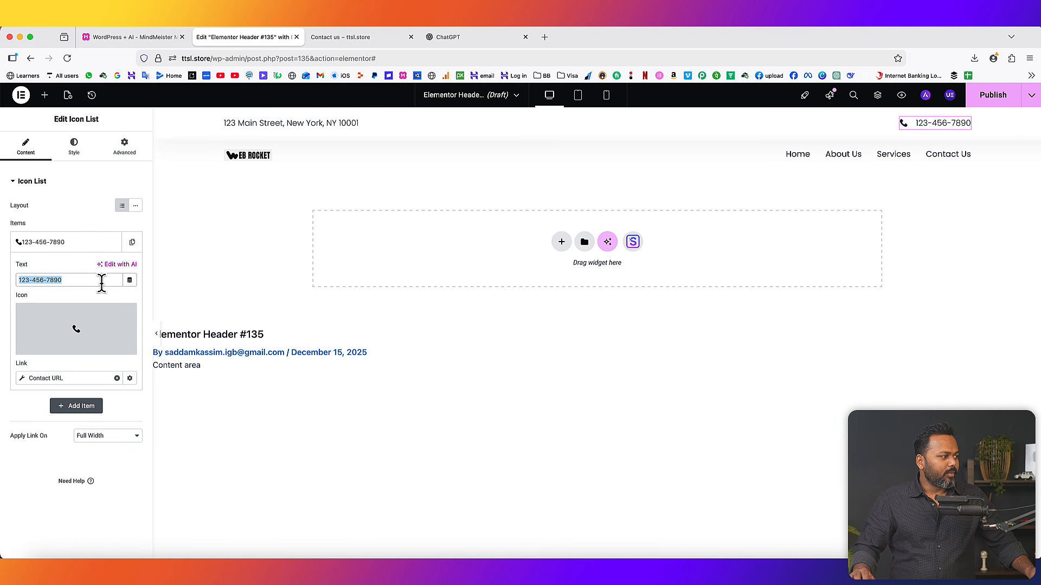
{"action": "type", "text": "99999"}
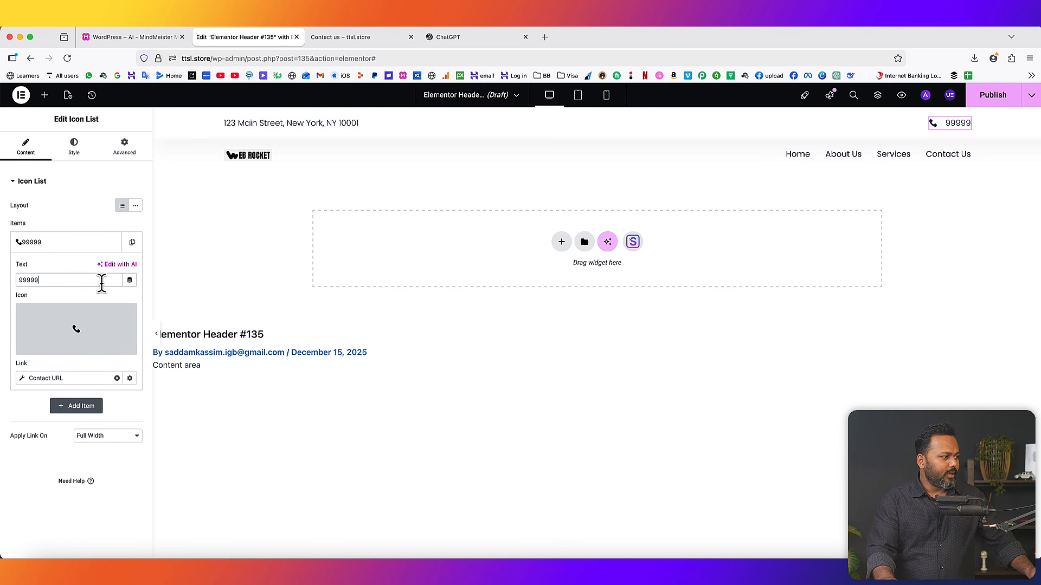
{"action": "type", "text": "88888"}
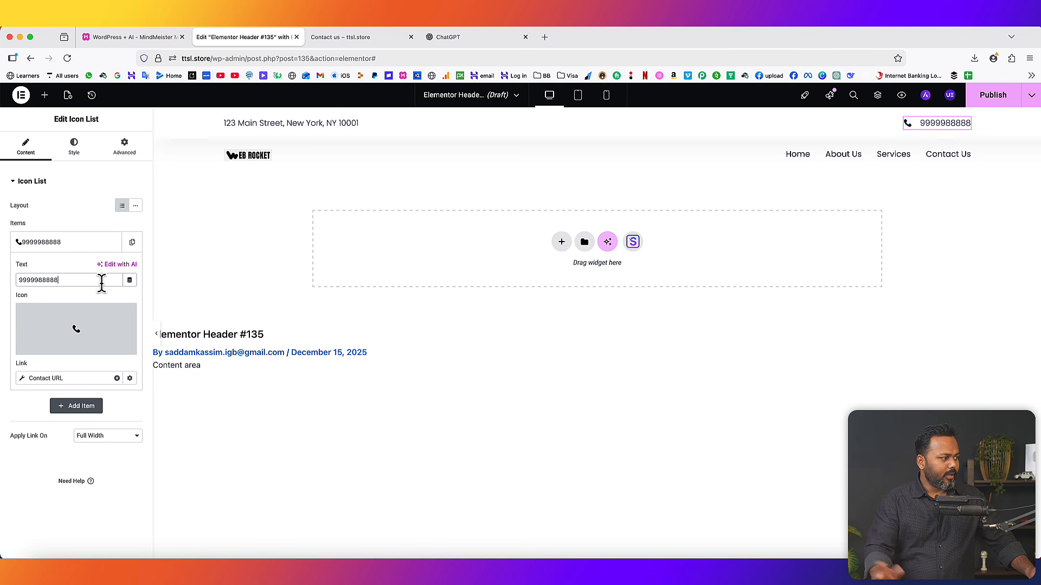
{"action": "left_click", "coordinate": [993, 96]}
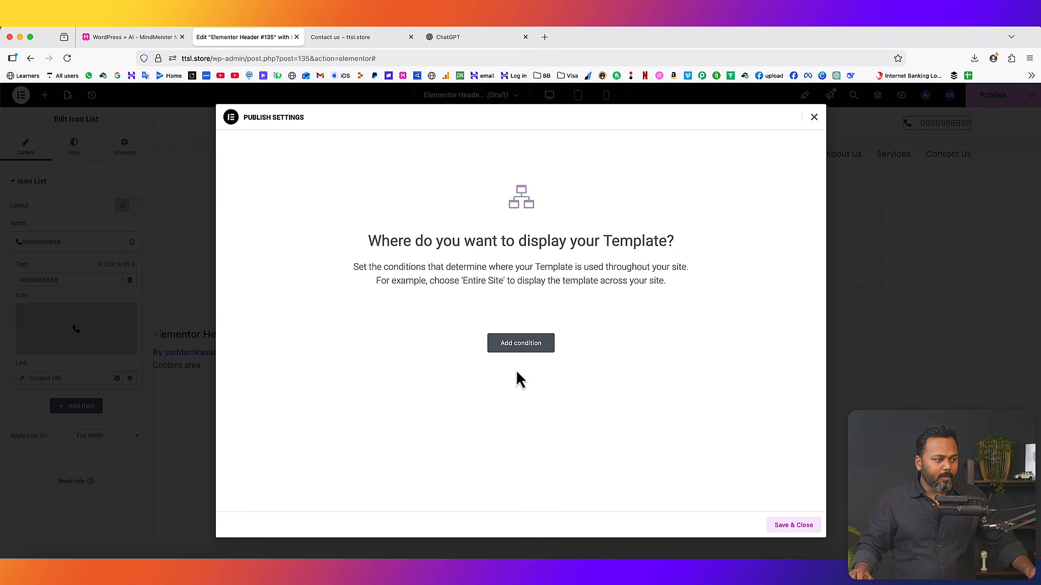
- Publish Header #135 with an Include / Entire site display condition
{"action": "left_click", "coordinate": [521, 348]}
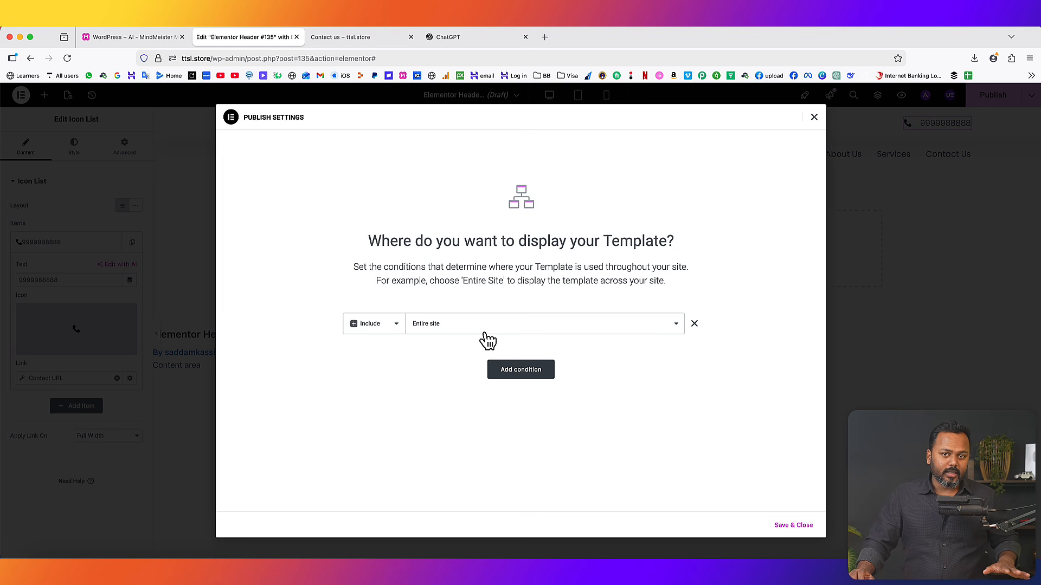
{"action": "left_click", "coordinate": [785, 525]}
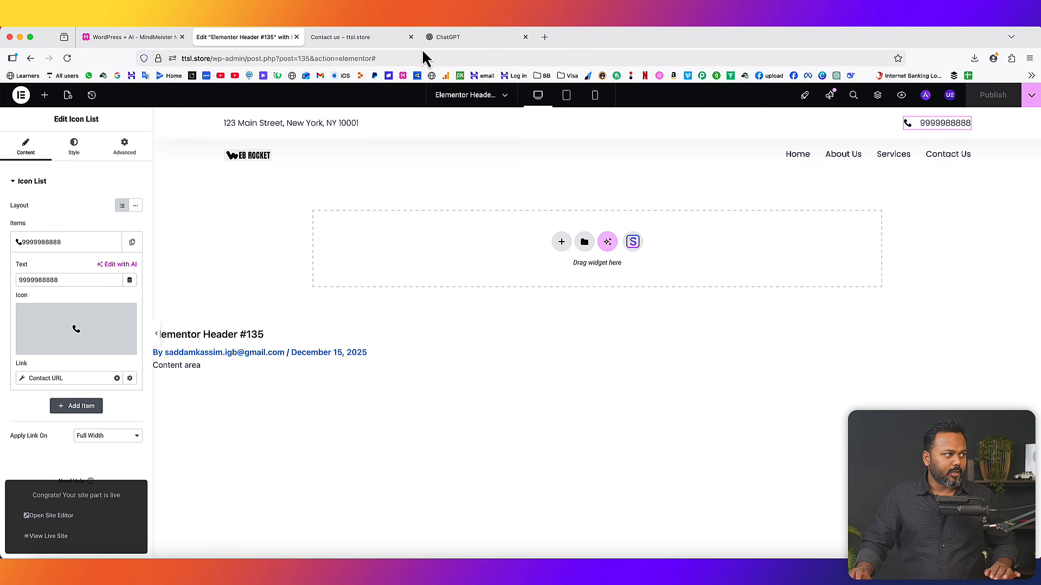
{"action": "left_click", "coordinate": [390, 37]}
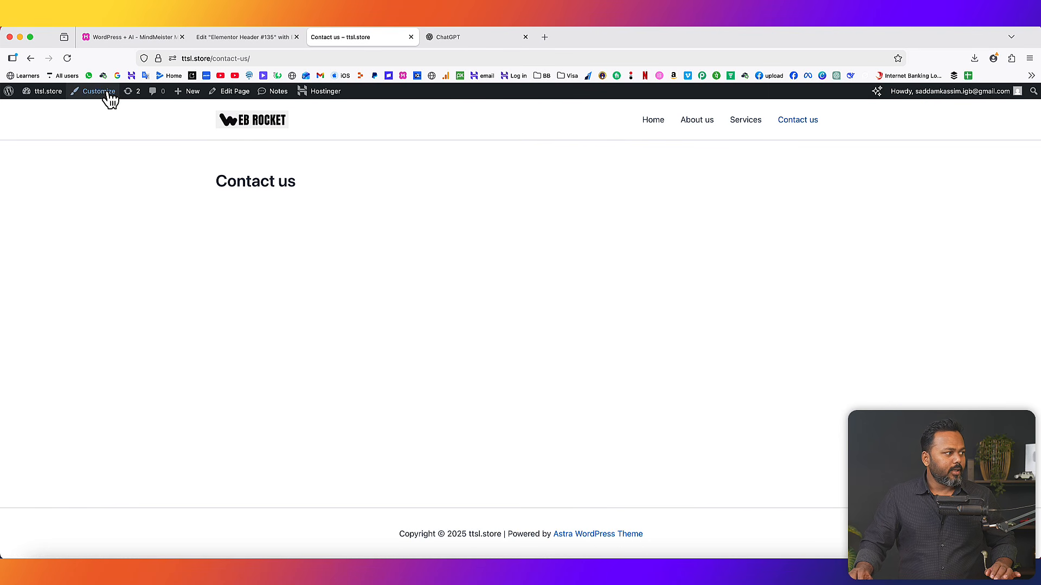
{"action": "left_click", "coordinate": [67, 58]}
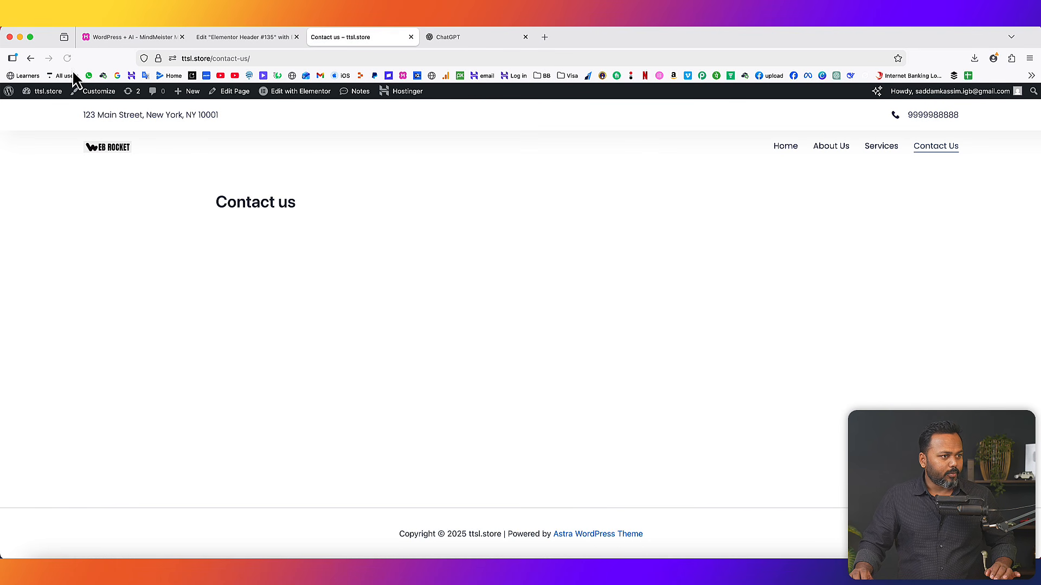
{"action": "left_click", "coordinate": [824, 155]}
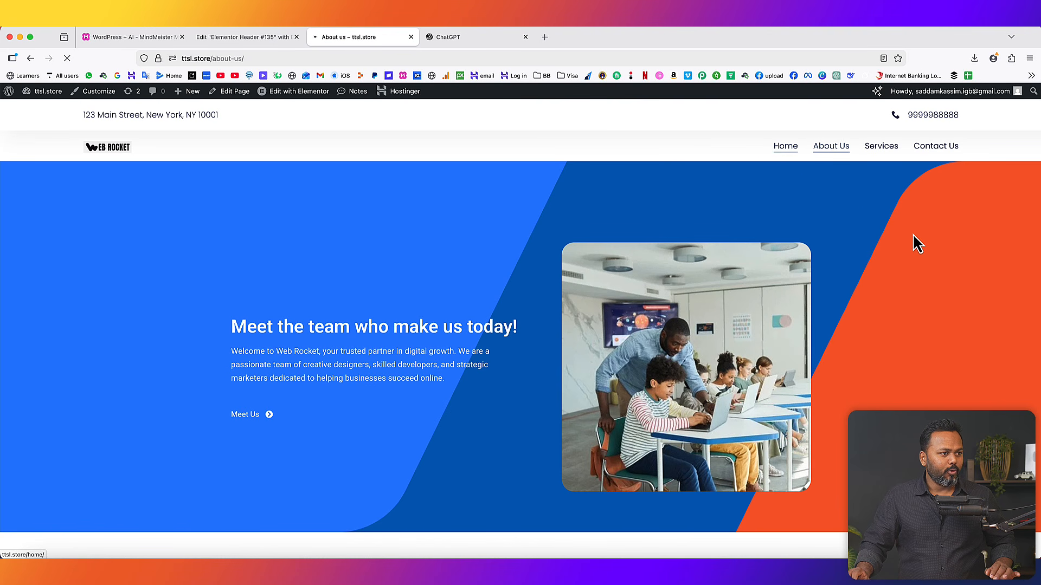
{"action": "scroll", "coordinate": [639, 200], "scroll_direction": "down", "scroll_amount": 2}
{"action": "scroll", "coordinate": [639, 200], "scroll_direction": "up", "scroll_amount": 2}
{"action": "scroll", "coordinate": [639, 200], "scroll_direction": "down", "scroll_amount": 3}
{"action": "scroll", "coordinate": [639, 200], "scroll_direction": "down", "scroll_amount": 2}
{"action": "scroll", "coordinate": [640, 201], "scroll_direction": "up", "scroll_amount": 5}
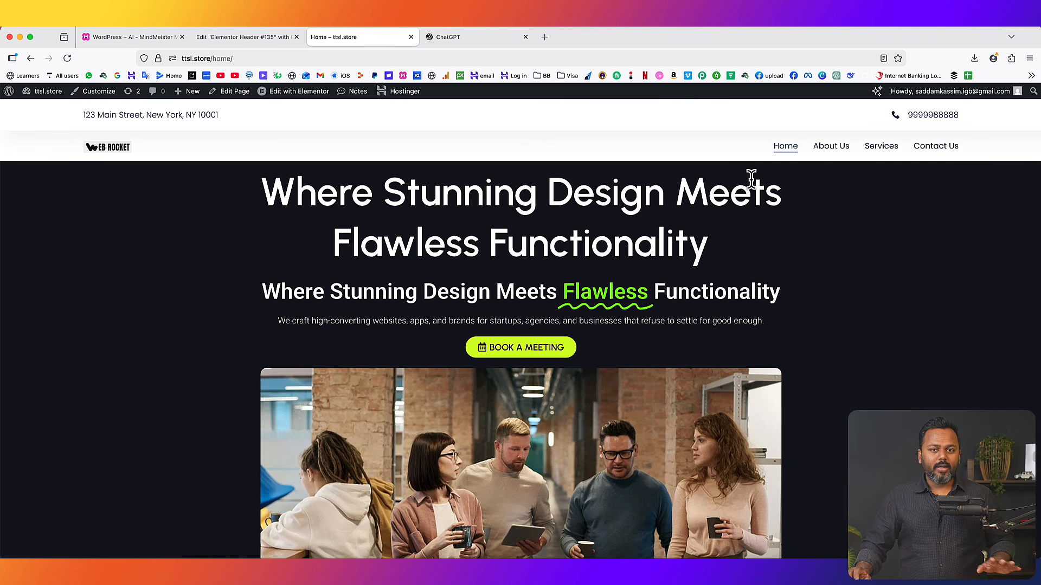
{"action": "scroll", "coordinate": [751, 179], "scroll_direction": "down", "scroll_amount": 15}
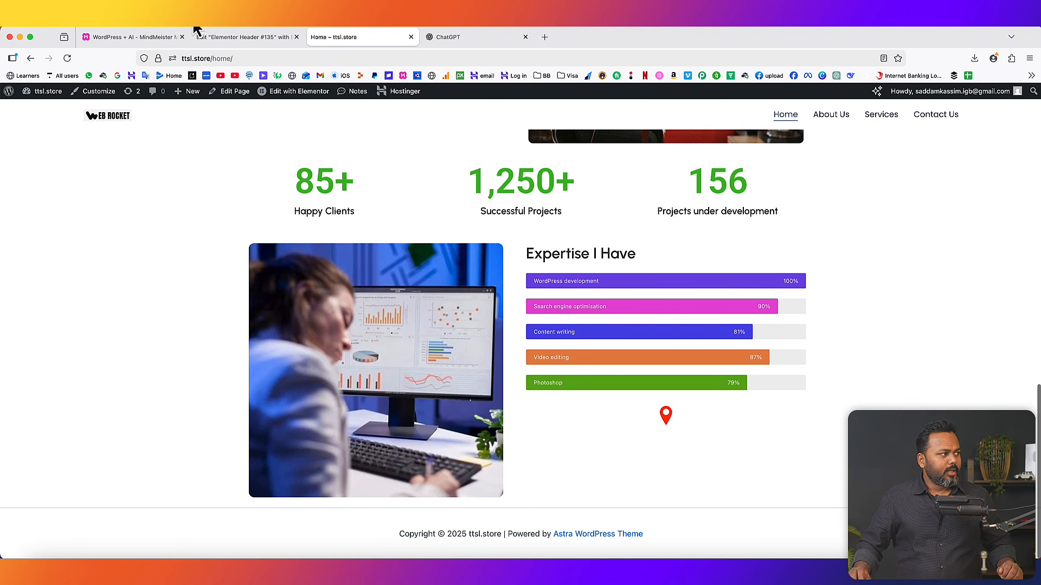
- Exit the header editor to WordPress and start a new Footer template in Theme Builder
{"action": "left_click", "coordinate": [211, 37]}
{"action": "left_click", "coordinate": [20, 95]}
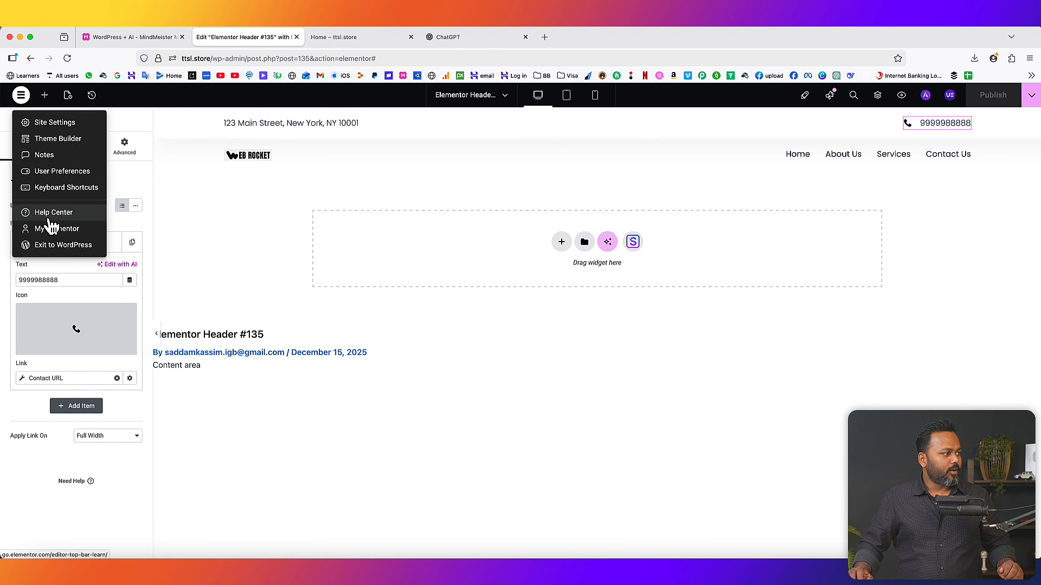
{"action": "left_click", "coordinate": [52, 247]}
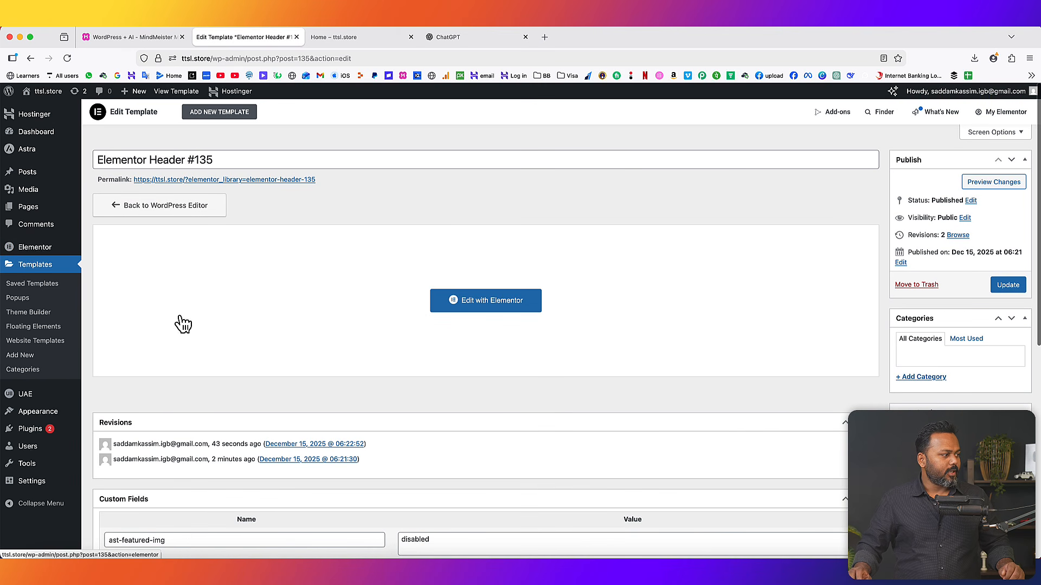
{"action": "left_click", "coordinate": [22, 313]}
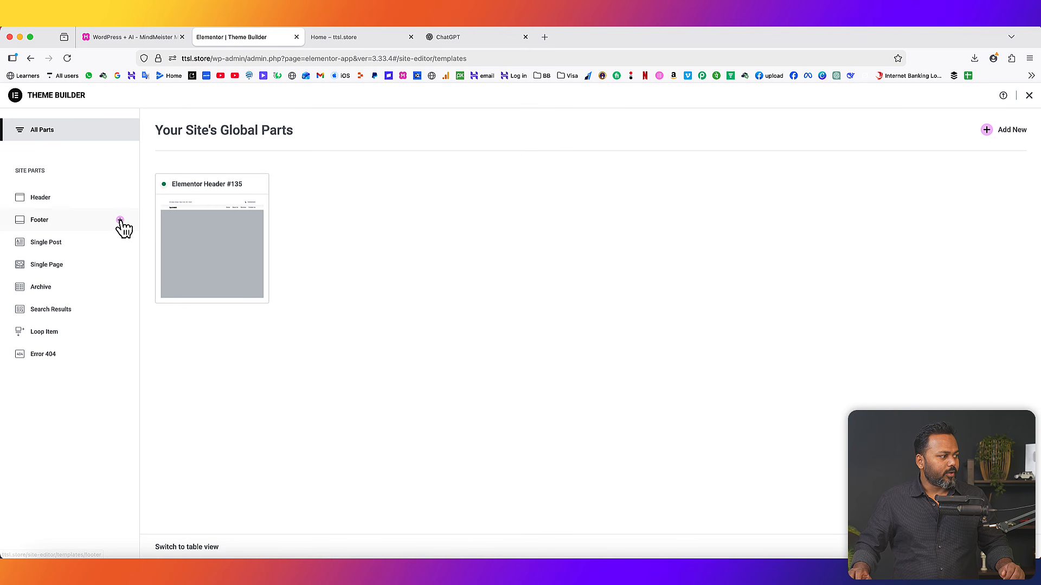
{"action": "left_click", "coordinate": [121, 221]}
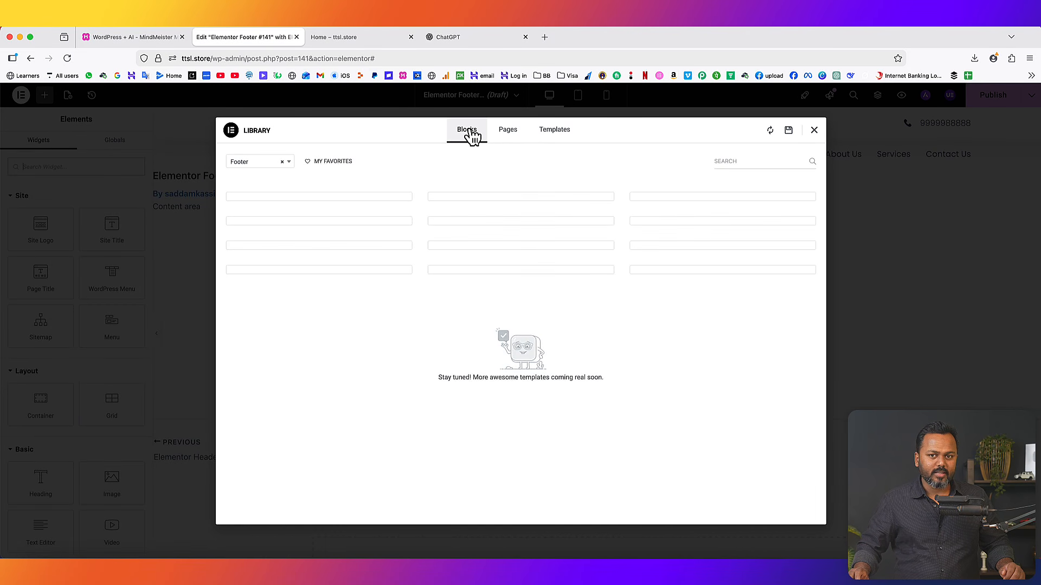
- Insert the light-grey library footer block and apply its settings
{"action": "mouse_move", "coordinate": [512, 233]}
{"action": "scroll", "coordinate": [490, 277], "scroll_direction": "down", "scroll_amount": 5}
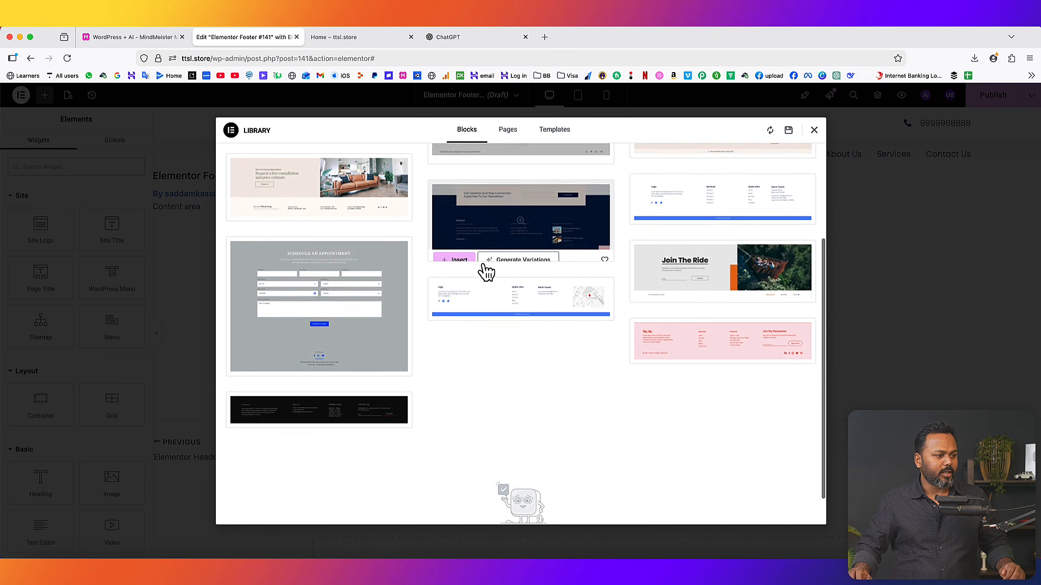
{"action": "scroll", "coordinate": [484, 270], "scroll_direction": "up", "scroll_amount": 5}
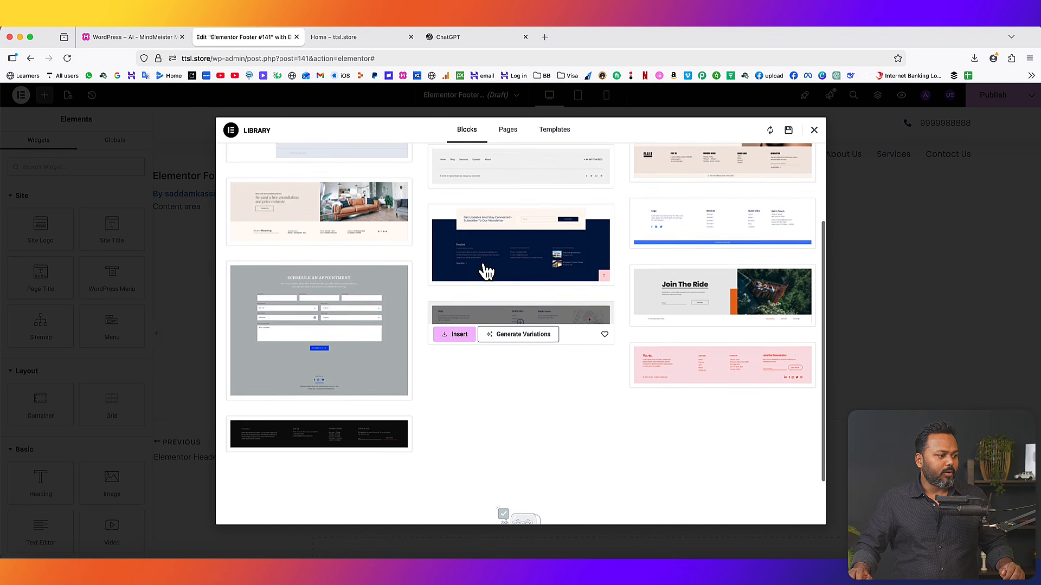
{"action": "mouse_move", "coordinate": [754, 328]}
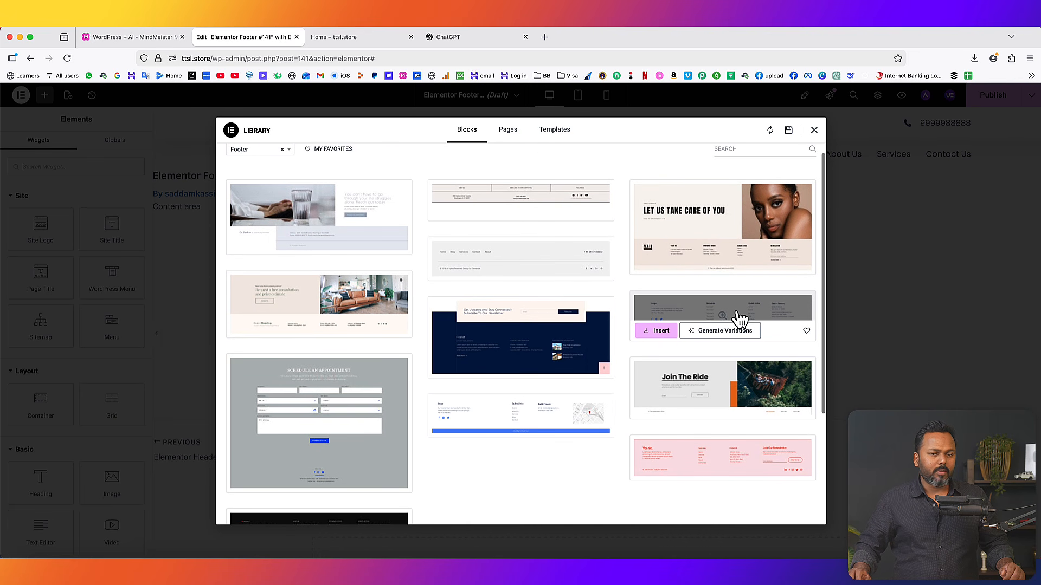
{"action": "left_click", "coordinate": [658, 331]}
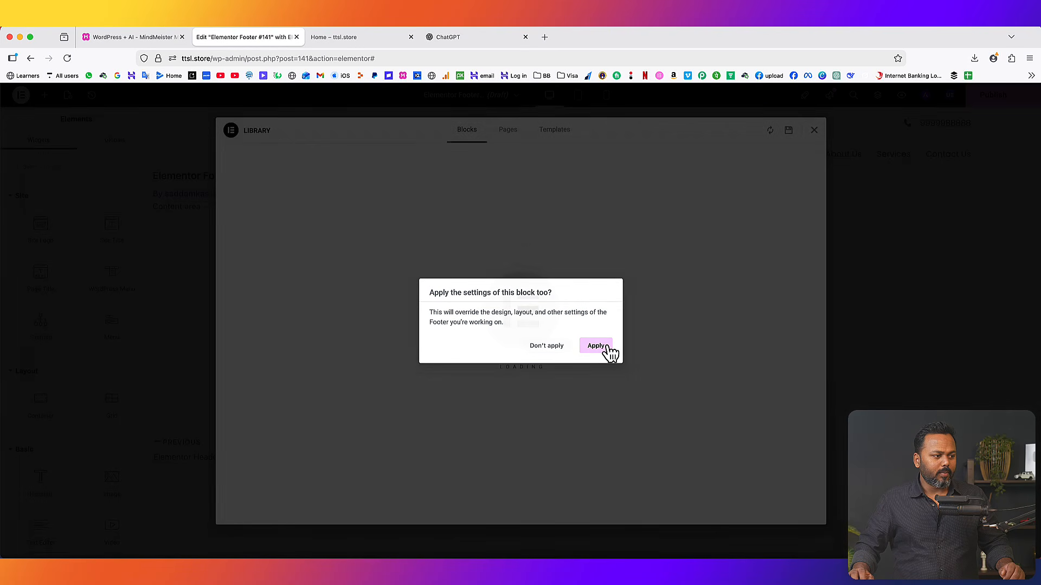
{"action": "left_click", "coordinate": [605, 348]}
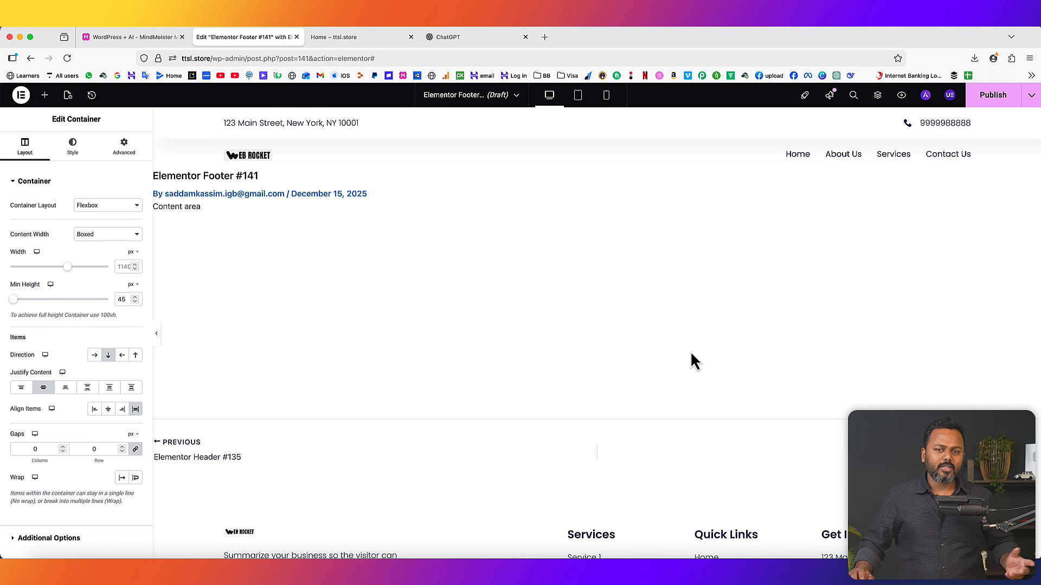
- Enlarge the footer logo image to 39% width
{"action": "scroll", "coordinate": [694, 360], "scroll_direction": "down", "scroll_amount": 5}
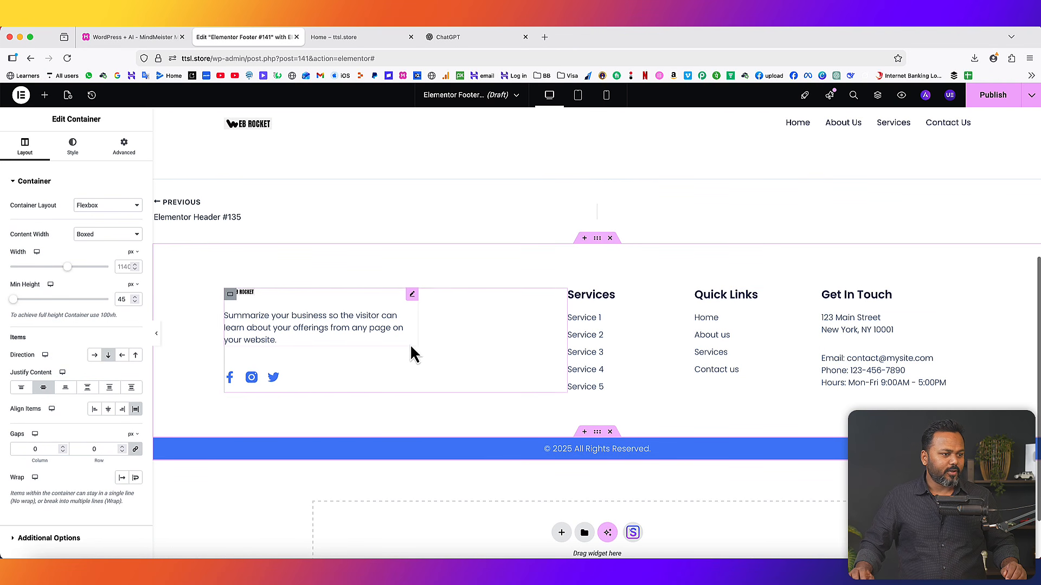
{"action": "left_click", "coordinate": [268, 297]}
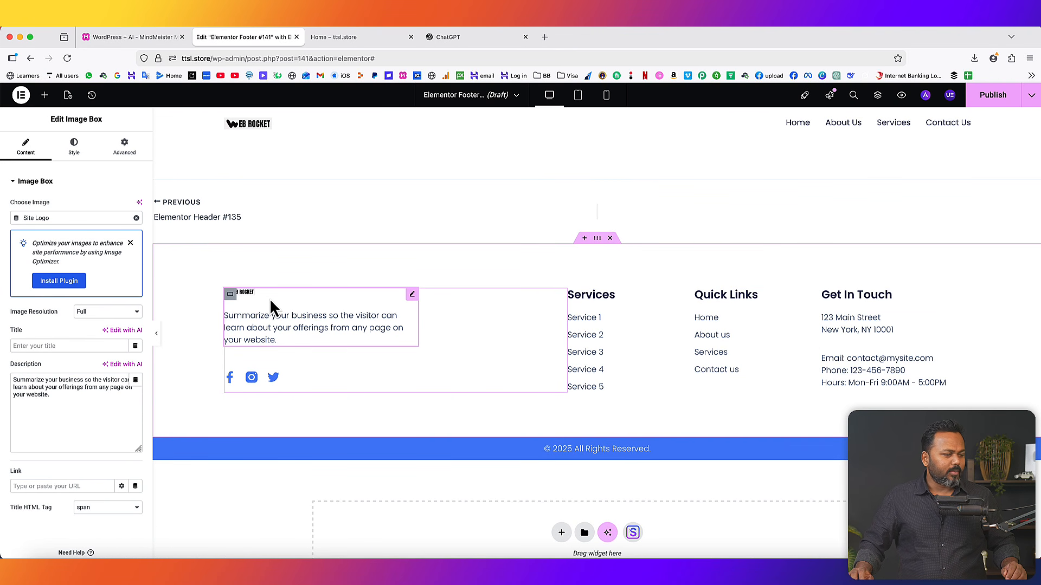
{"action": "left_click", "coordinate": [75, 146]}
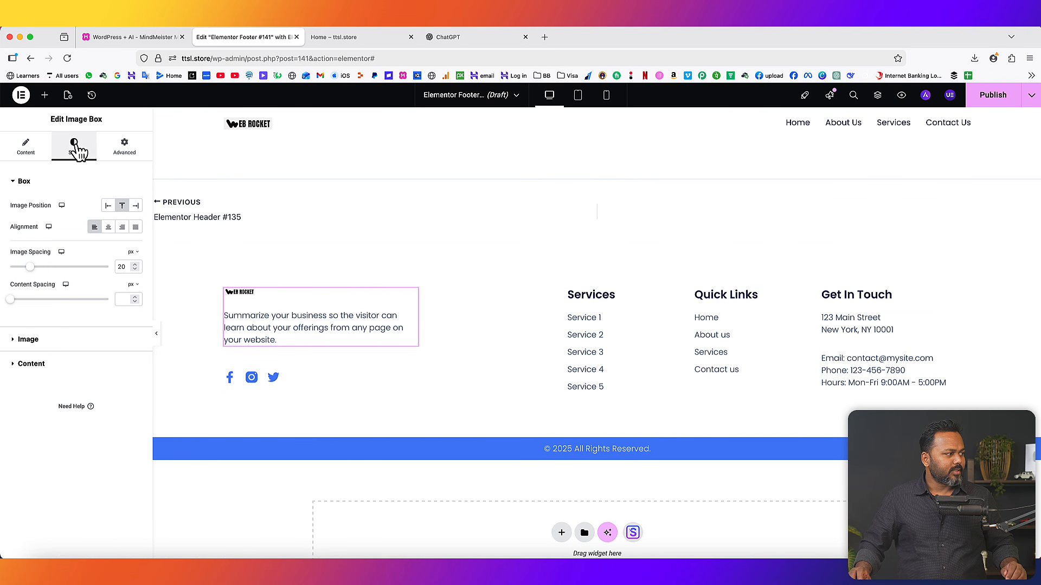
{"action": "left_click", "coordinate": [30, 340]}
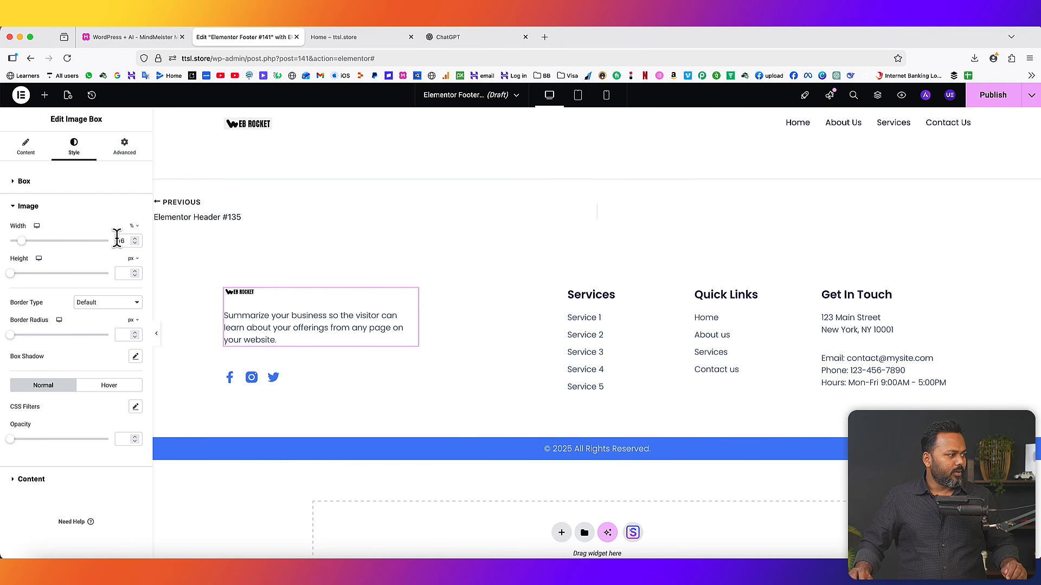
{"action": "left_click_drag", "start_coordinate": [23, 241], "coordinate": [47, 242]}
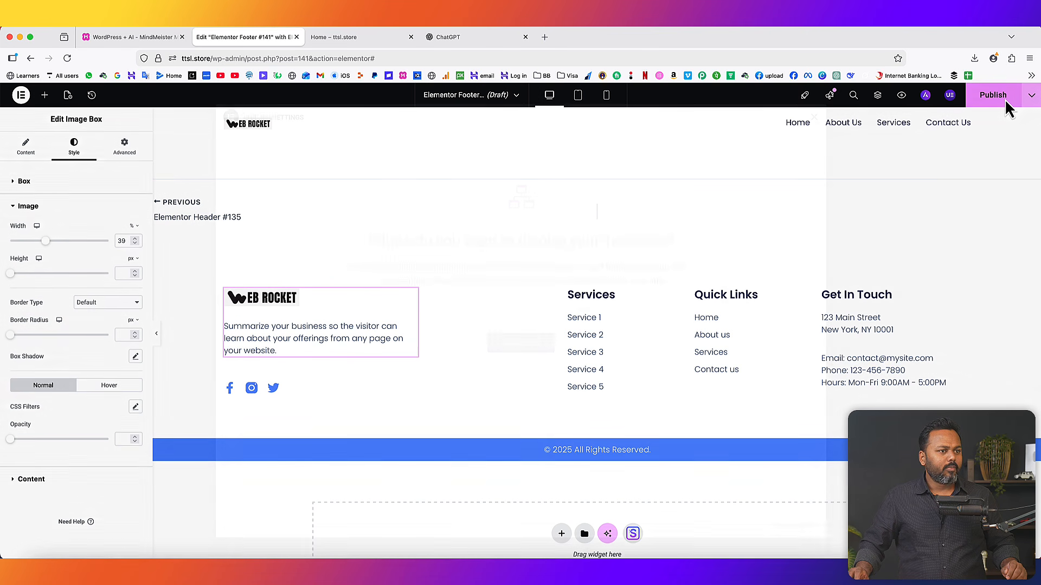
- Publish the footer with an Entire Site condition and reload the live Home page
{"action": "left_click", "coordinate": [1000, 97]}
{"action": "left_click", "coordinate": [528, 346]}
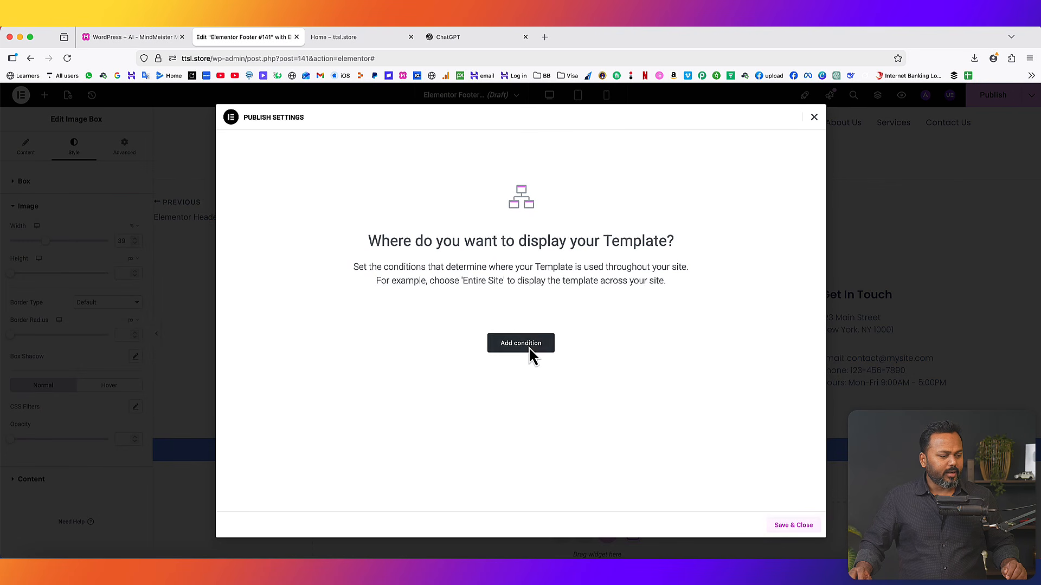
{"action": "left_click", "coordinate": [787, 529]}
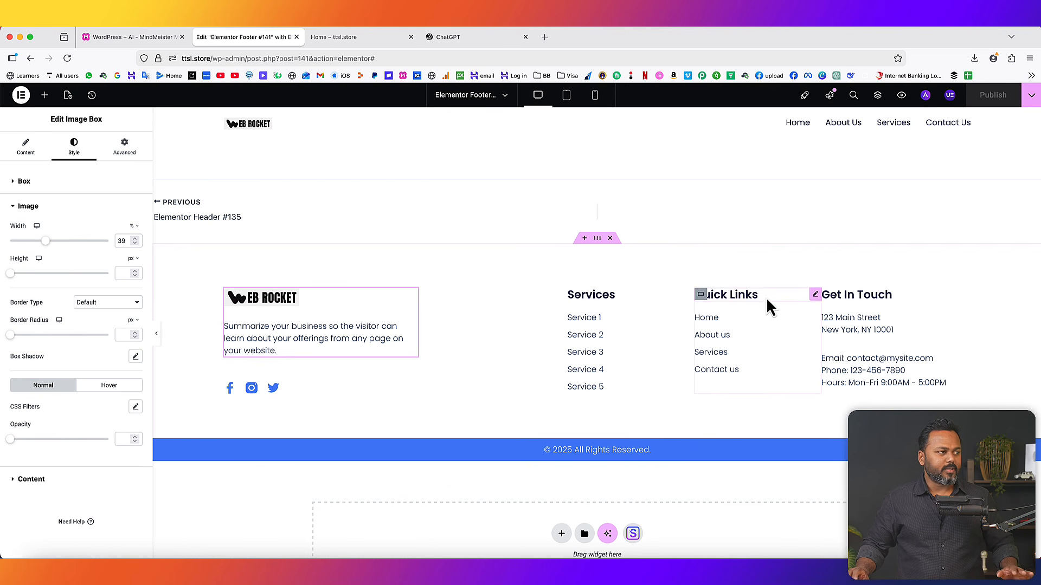
{"action": "left_click", "coordinate": [348, 43]}
{"action": "left_click", "coordinate": [65, 58]}
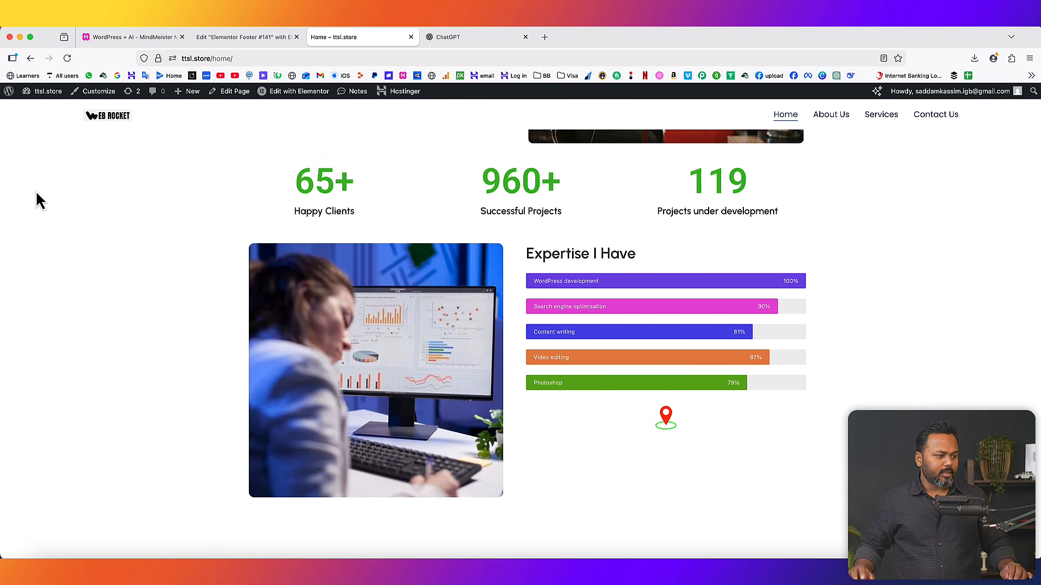
- Give the footer section a light-grey #EEEEEE background colour
{"action": "scroll", "coordinate": [121, 263], "scroll_direction": "down", "scroll_amount": 5}
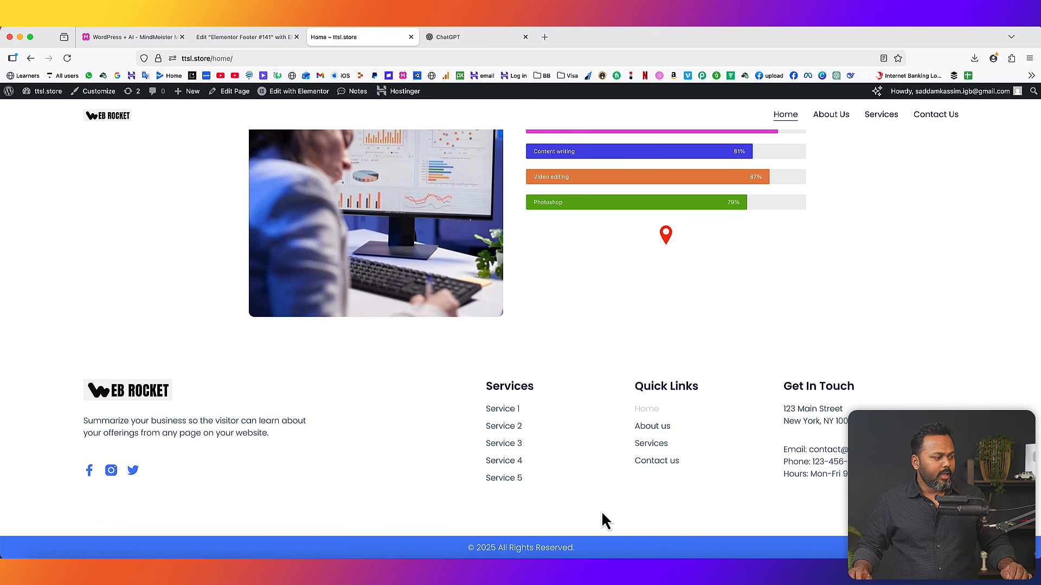
{"action": "scroll", "coordinate": [840, 426], "scroll_direction": "up", "scroll_amount": 5}
{"action": "scroll", "coordinate": [840, 430], "scroll_direction": "down", "scroll_amount": 5}
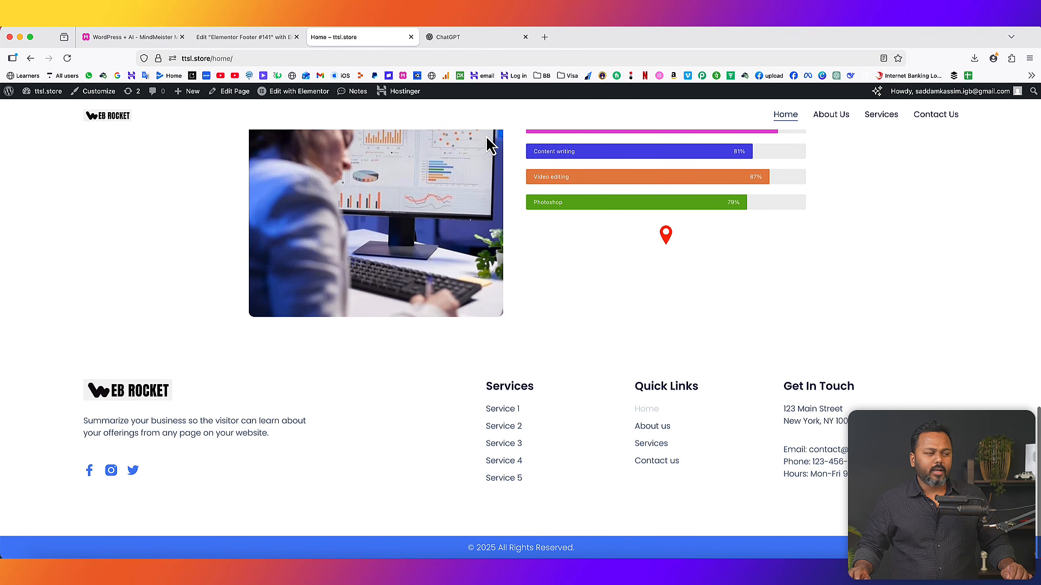
{"action": "left_click", "coordinate": [254, 40]}
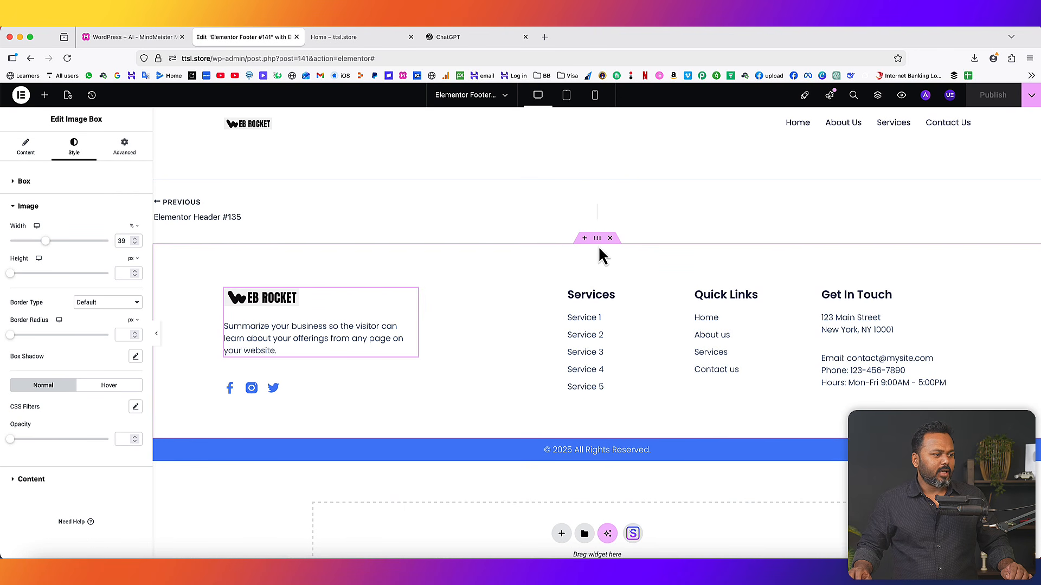
{"action": "left_click", "coordinate": [597, 238]}
{"action": "left_click", "coordinate": [74, 149]}
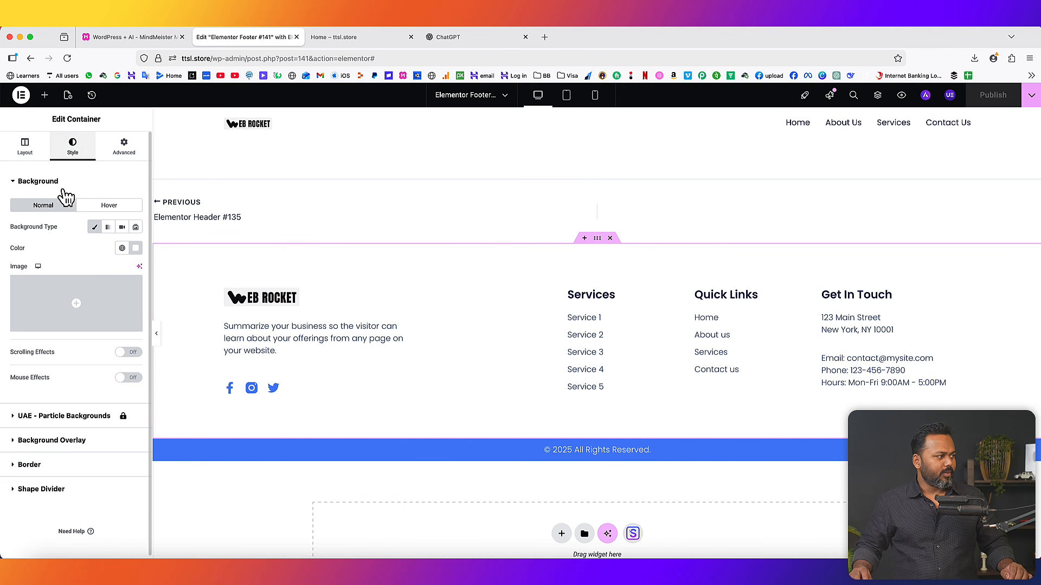
{"action": "left_click", "coordinate": [136, 248]}
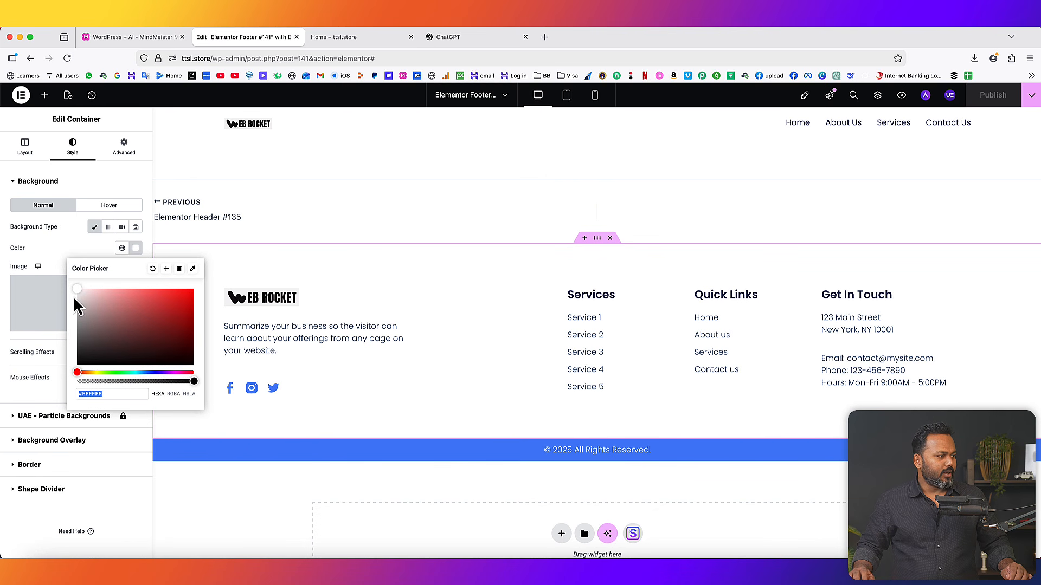
{"action": "type", "text": "#F3F3F3"}
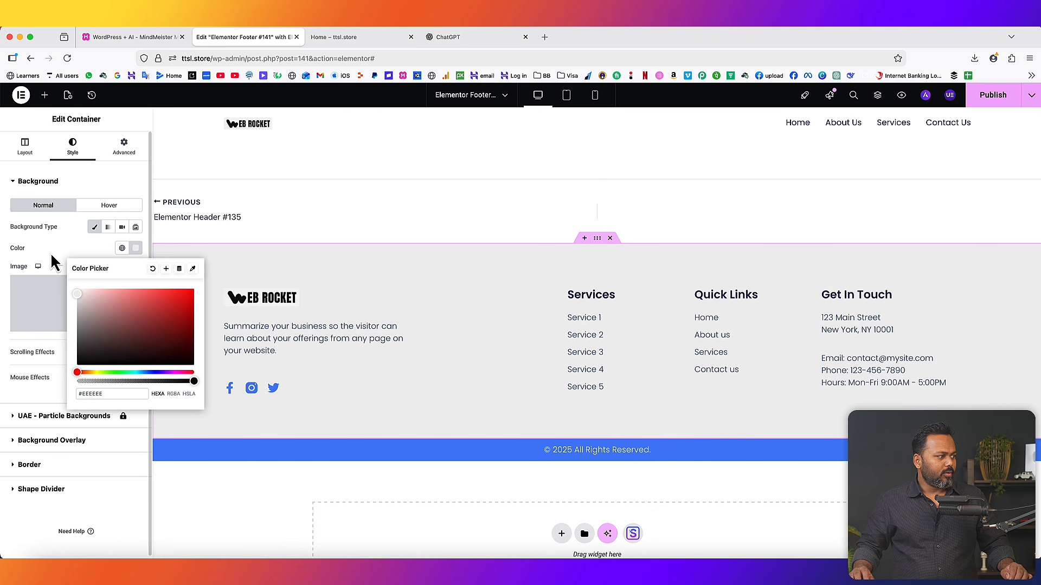
{"action": "left_click", "coordinate": [52, 257]}
- Publish the grey footer and reload the live Home page to see it
{"action": "left_click", "coordinate": [996, 96]}
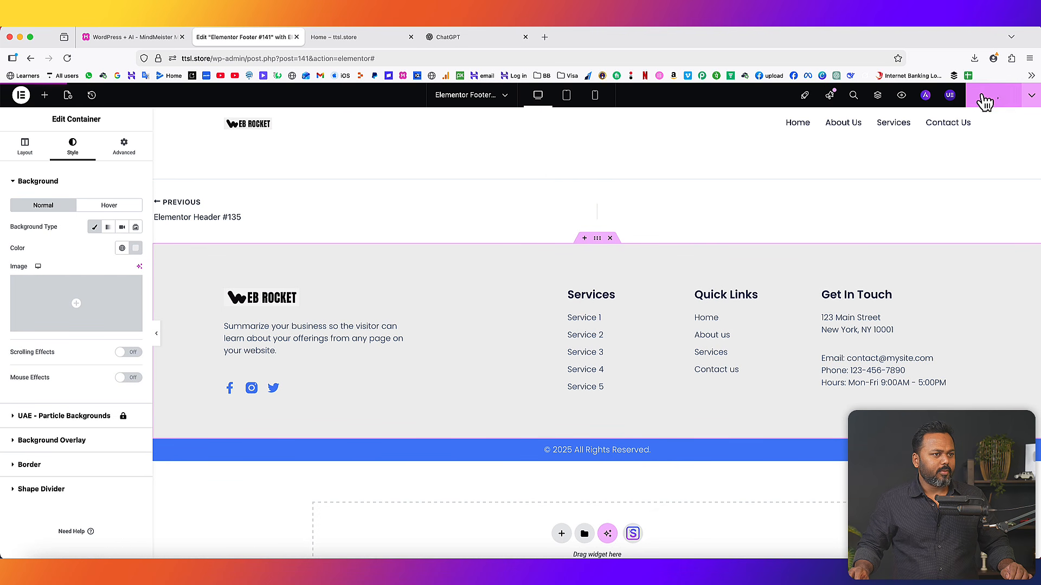
{"action": "left_click", "coordinate": [338, 37]}
{"action": "left_click", "coordinate": [67, 58]}
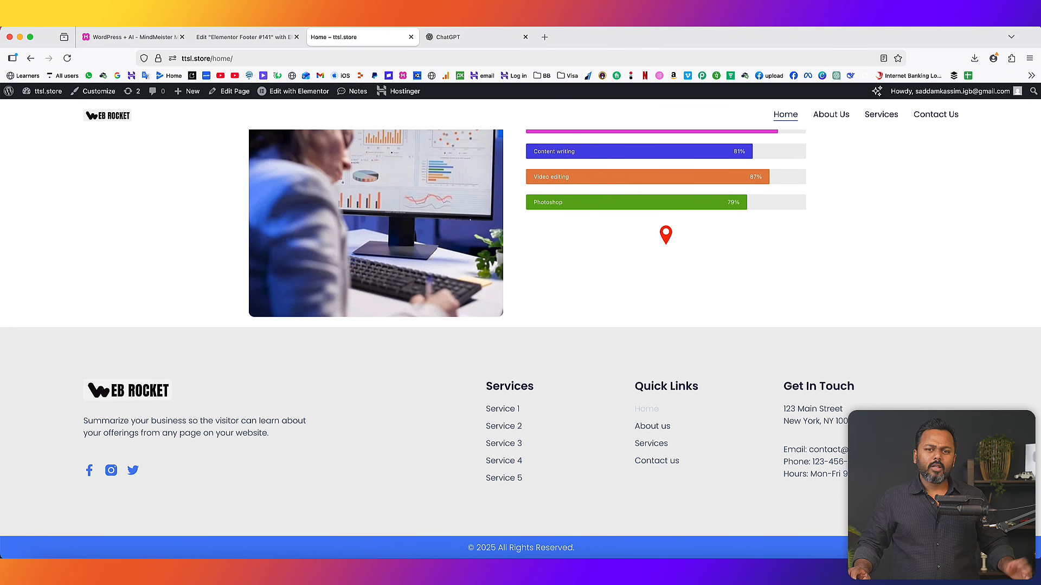
{"action": "scroll", "coordinate": [520, 329], "scroll_direction": "up", "scroll_amount": 20}
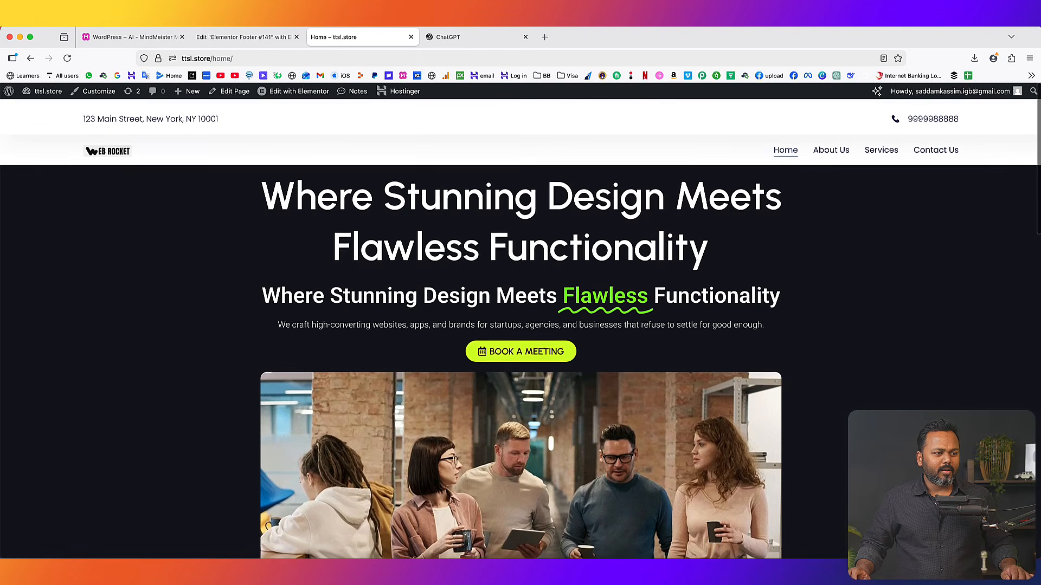
{"action": "scroll", "coordinate": [520, 329], "scroll_direction": "down", "scroll_amount": 5}
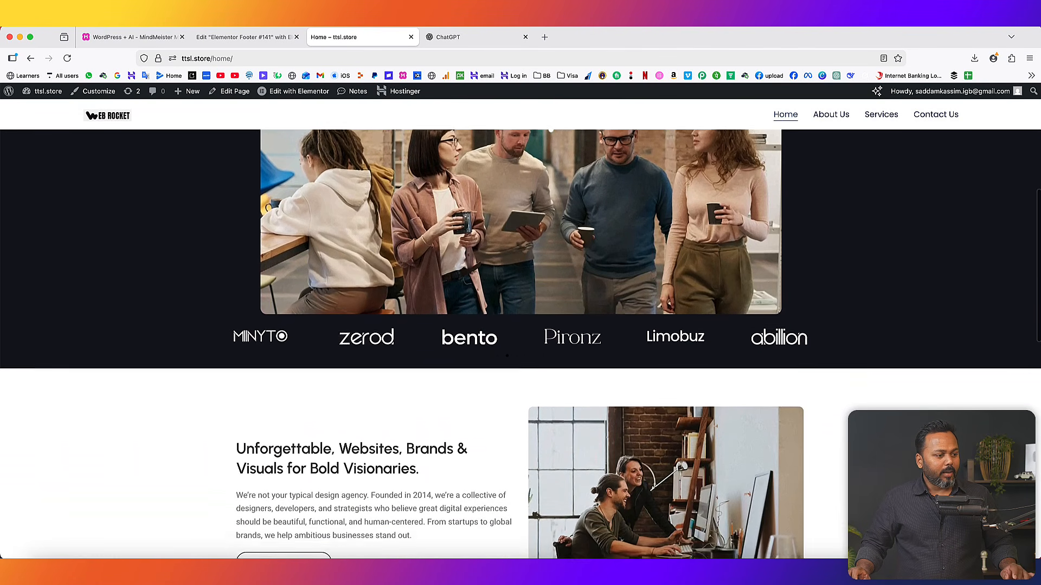
{"action": "scroll", "coordinate": [521, 329], "scroll_direction": "down", "scroll_amount": 8}
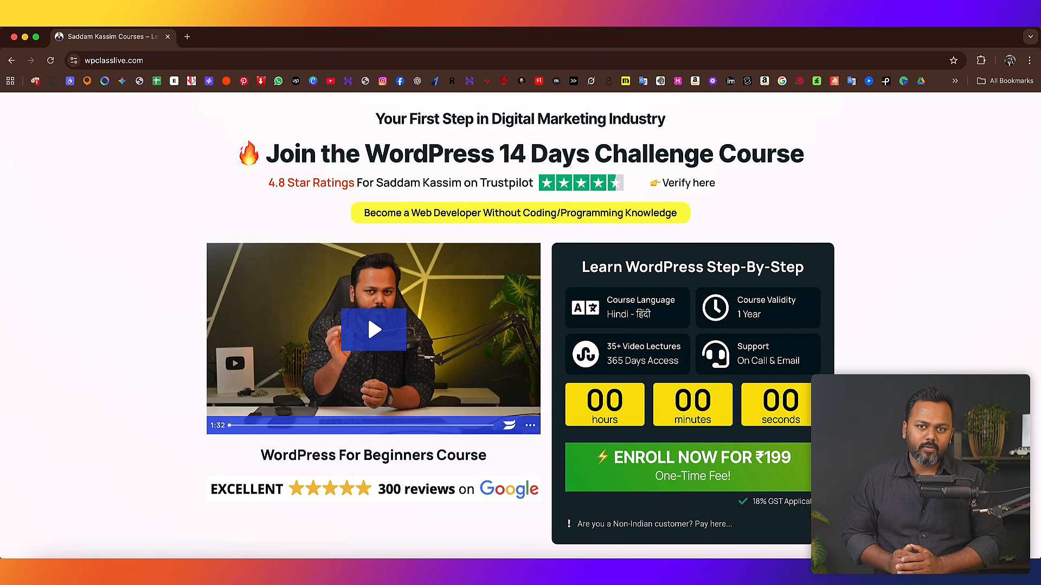
- Review the course title, 4.8 rating and ₹199 offer, then open the Razorpay enrolment page
{"action": "left_click_drag", "start_coordinate": [256, 460], "coordinate": [485, 456]}
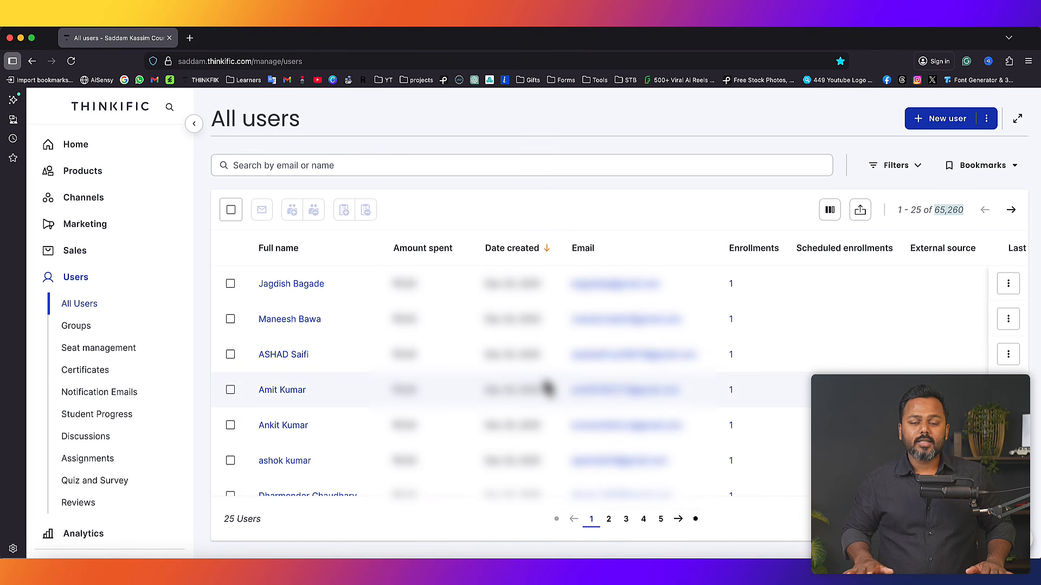
{"action": "left_click_drag", "start_coordinate": [970, 225], "coordinate": [907, 212]}
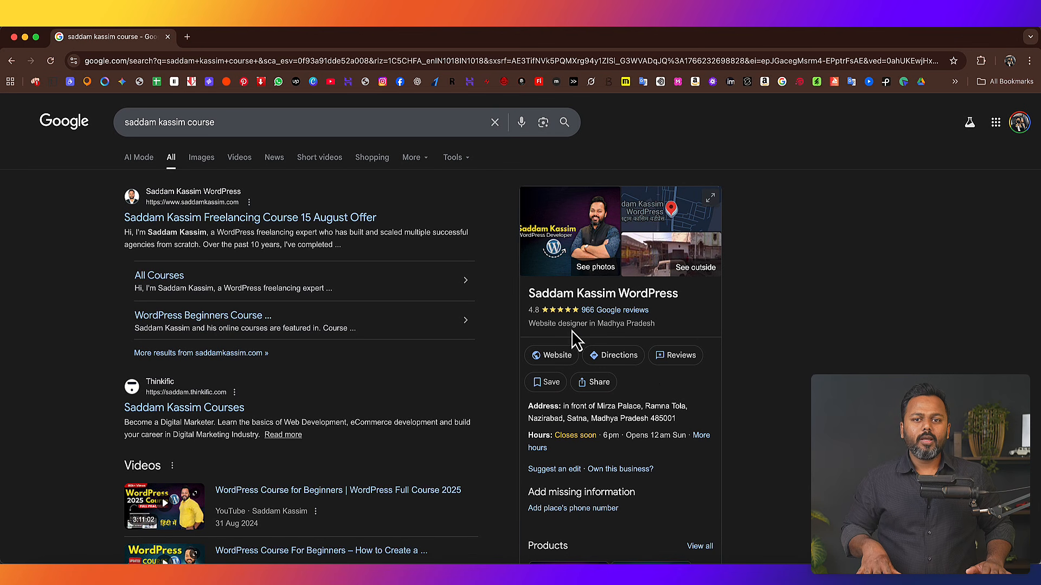
{"action": "double_click", "coordinate": [534, 310]}
{"action": "left_click", "coordinate": [857, 329]}
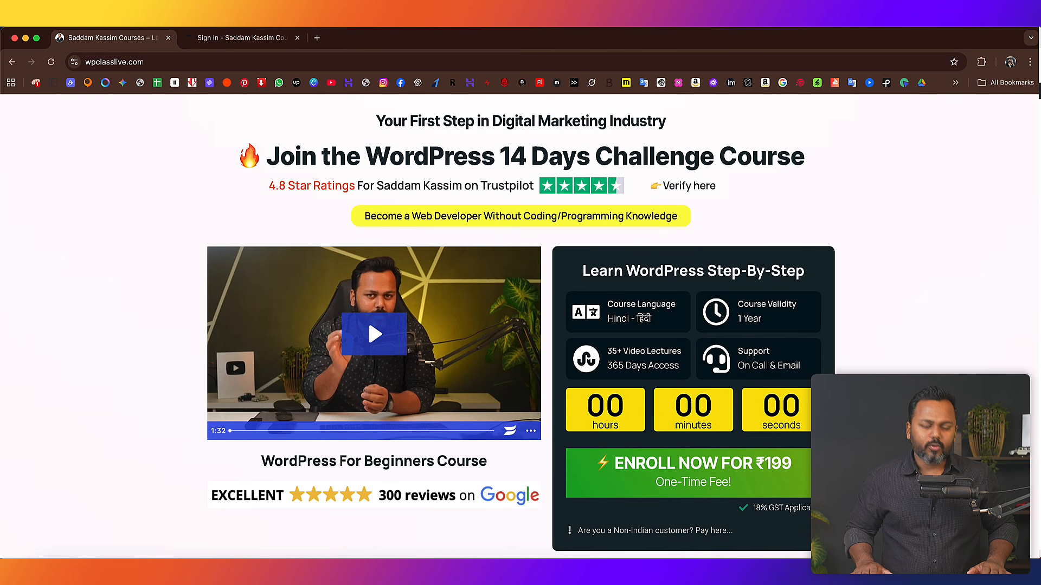
{"action": "scroll", "coordinate": [575, 434], "scroll_direction": "down", "scroll_amount": 1}
{"action": "left_click_drag", "start_coordinate": [558, 434], "coordinate": [732, 449]}
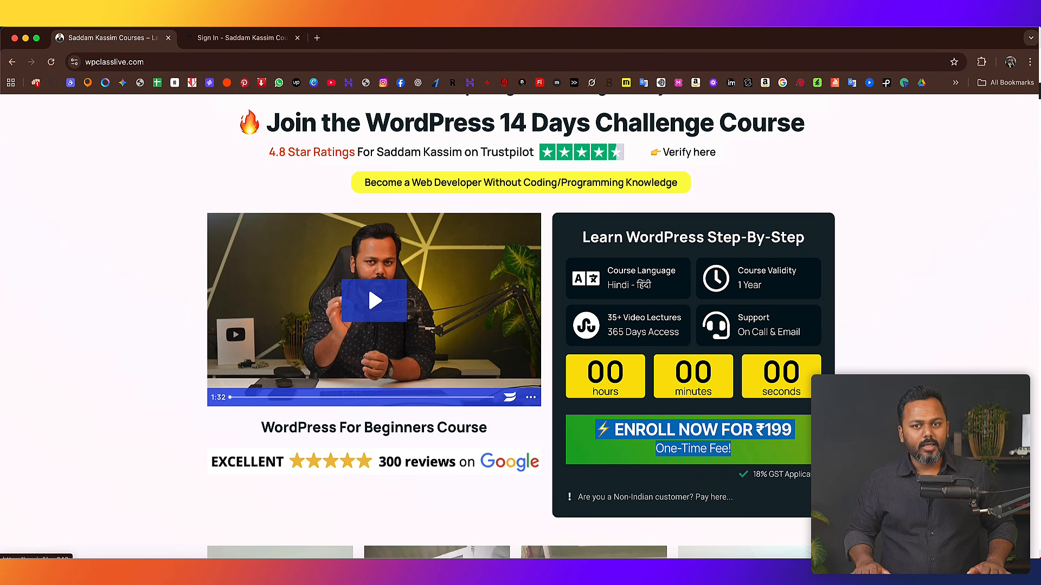
{"action": "left_click", "coordinate": [764, 452]}
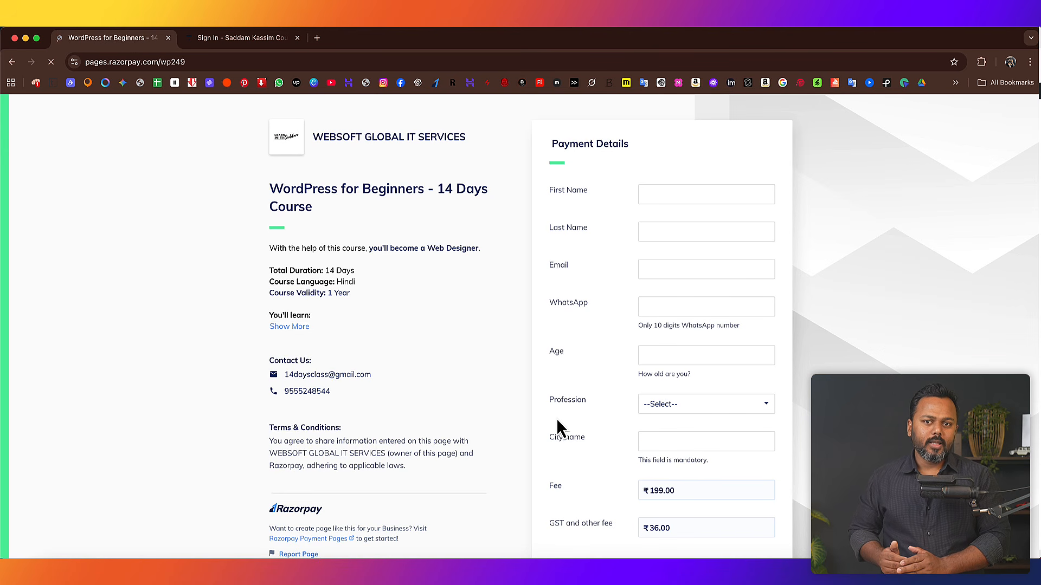
- Sign in to the course site and open the WordPress For Beginners course
{"action": "left_click", "coordinate": [261, 42]}
{"action": "left_click", "coordinate": [398, 389]}
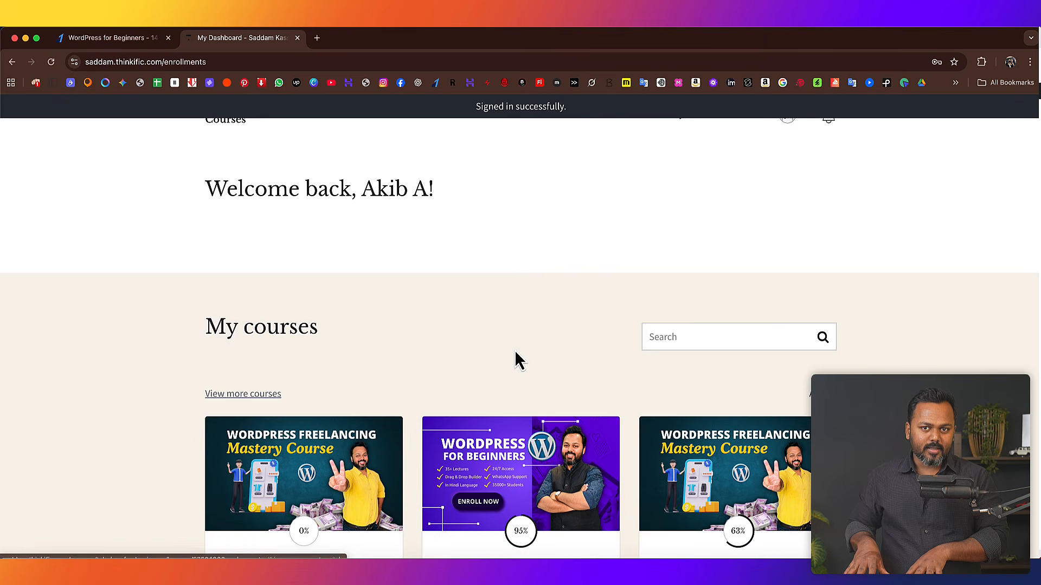
{"action": "scroll", "coordinate": [515, 350], "scroll_direction": "down", "scroll_amount": 5}
{"action": "left_click", "coordinate": [776, 246]}
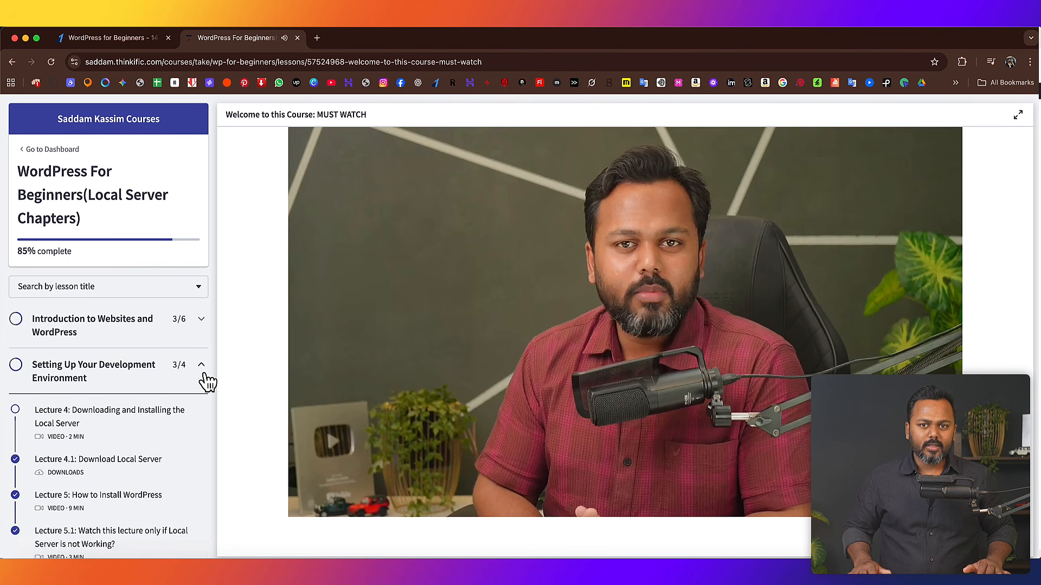
- Browse the setup, Customizing, Designing and Building Key Pages chapter lessons
{"action": "left_click", "coordinate": [201, 373]}
{"action": "scroll", "coordinate": [198, 389], "scroll_direction": "down", "scroll_amount": 1}
{"action": "left_click", "coordinate": [202, 361]}
{"action": "left_click", "coordinate": [203, 360]}
{"action": "scroll", "coordinate": [203, 358], "scroll_direction": "down", "scroll_amount": 1}
{"action": "left_click", "coordinate": [201, 351]}
{"action": "left_click", "coordinate": [201, 351]}
{"action": "scroll", "coordinate": [203, 352], "scroll_direction": "down", "scroll_amount": 1}
{"action": "left_click", "coordinate": [202, 331]}
{"action": "left_click", "coordinate": [202, 334]}
- Browse the Blogging, Finalizing, Essential Elements and going-live chapters, then go to enrolled courses
{"action": "scroll", "coordinate": [202, 333], "scroll_direction": "down", "scroll_amount": 1}
{"action": "left_click", "coordinate": [202, 327]}
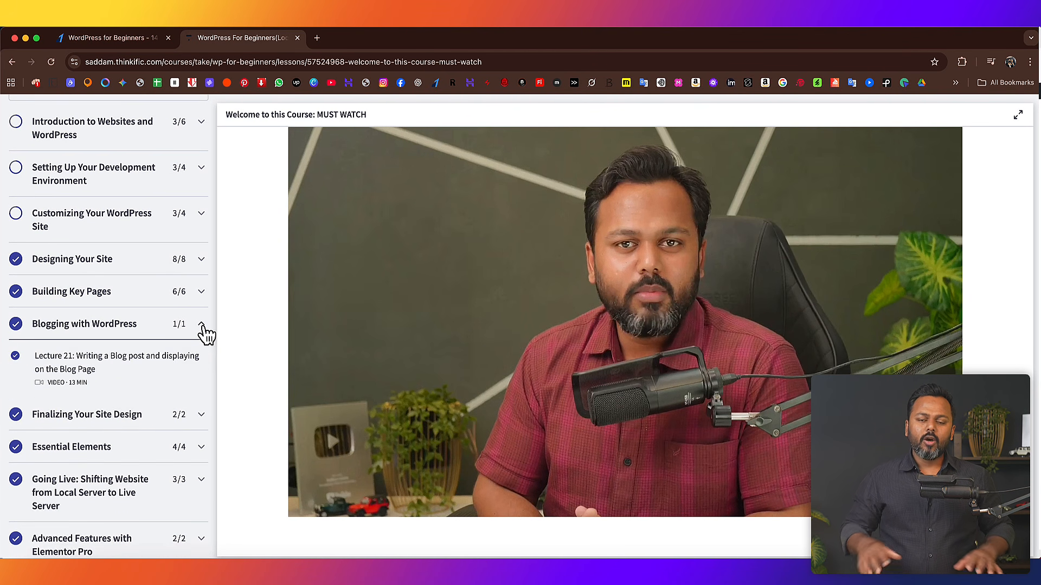
{"action": "left_click", "coordinate": [202, 328]}
{"action": "left_click", "coordinate": [202, 358]}
{"action": "left_click", "coordinate": [201, 357]}
{"action": "left_click", "coordinate": [202, 389]}
{"action": "left_click", "coordinate": [202, 392]}
{"action": "scroll", "coordinate": [202, 394], "scroll_direction": "down", "scroll_amount": 1}
{"action": "left_click", "coordinate": [201, 394]}
{"action": "scroll", "coordinate": [144, 425], "scroll_direction": "down", "scroll_amount": 3}
{"action": "scroll", "coordinate": [143, 426], "scroll_direction": "up", "scroll_amount": 2}
{"action": "left_click", "coordinate": [885, 28]}
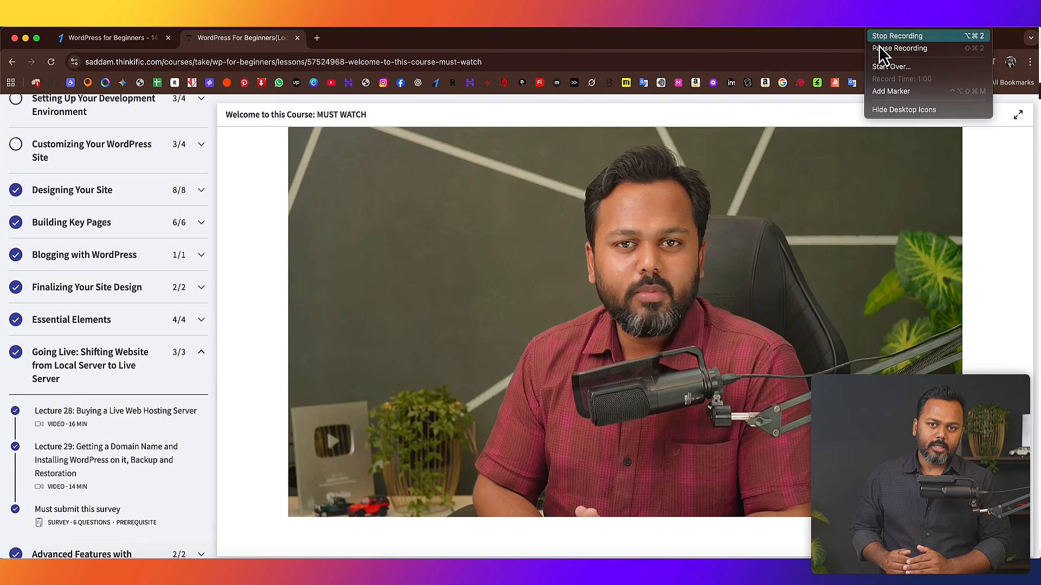
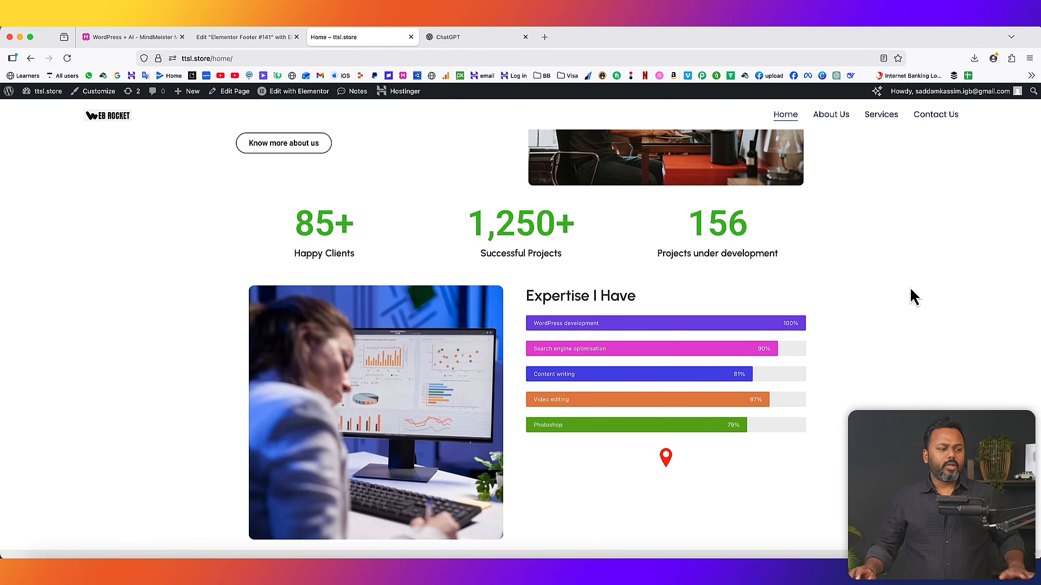
- Scroll back up the live ttsl.store home page and bring up the WordPress + AI mind map
{"action": "scroll", "coordinate": [875, 303], "scroll_direction": "down", "scroll_amount": 4}
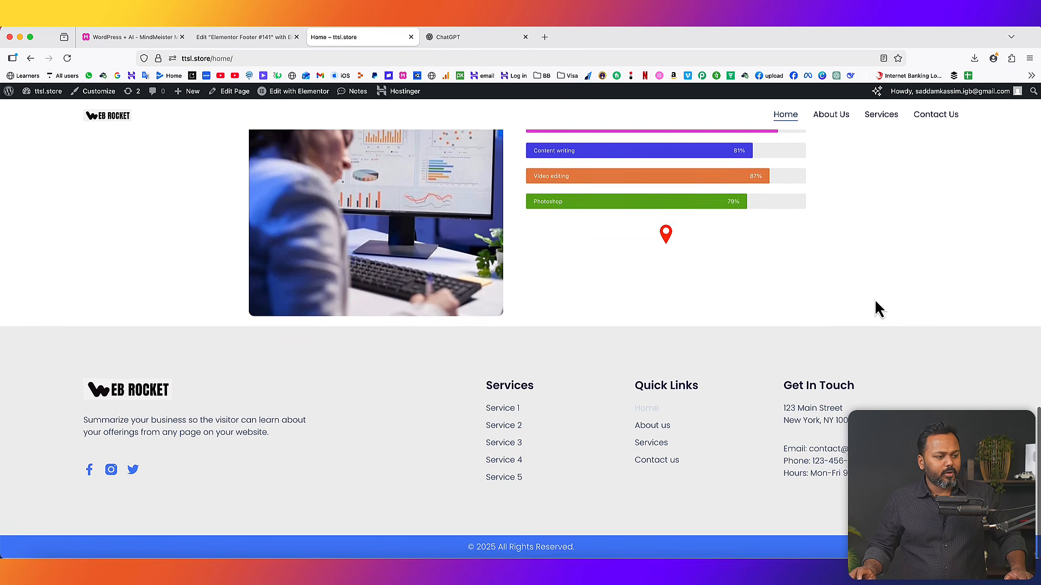
{"action": "scroll", "coordinate": [661, 293], "scroll_direction": "up", "scroll_amount": 5}
{"action": "scroll", "coordinate": [662, 293], "scroll_direction": "up", "scroll_amount": 2}
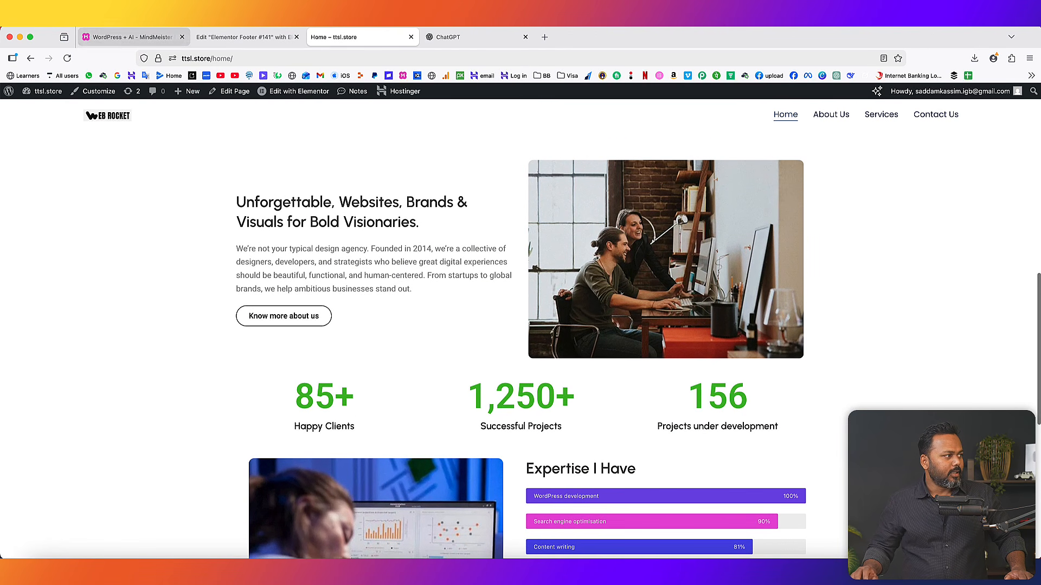
{"action": "left_click", "coordinate": [110, 37]}
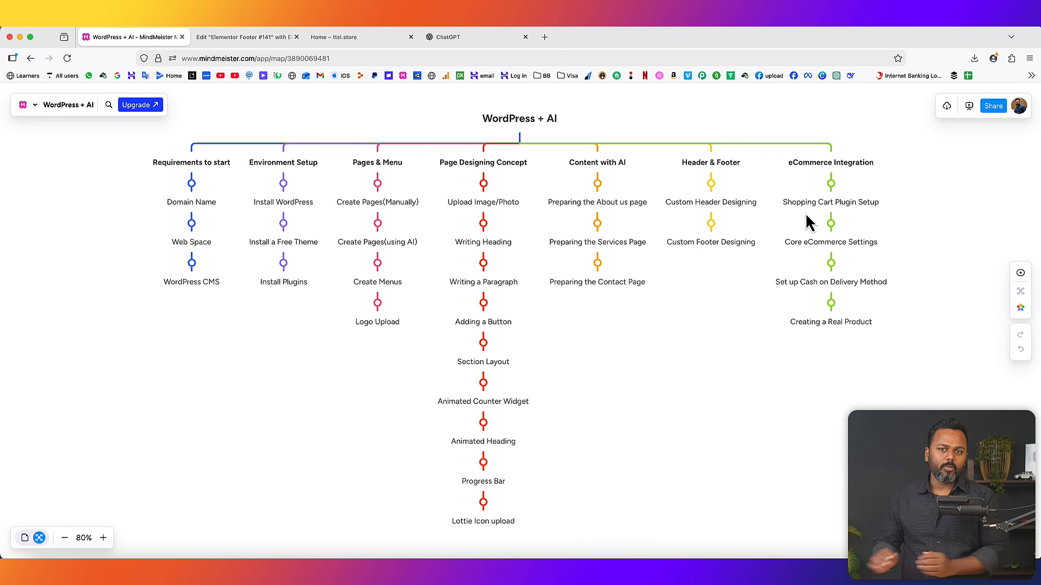
- Review the ttsl.store home page hero, highlighting part of its main heading
{"action": "left_click", "coordinate": [331, 37]}
{"action": "scroll", "coordinate": [784, 284], "scroll_direction": "up", "scroll_amount": 5}
{"action": "scroll", "coordinate": [564, 281], "scroll_direction": "up", "scroll_amount": 5}
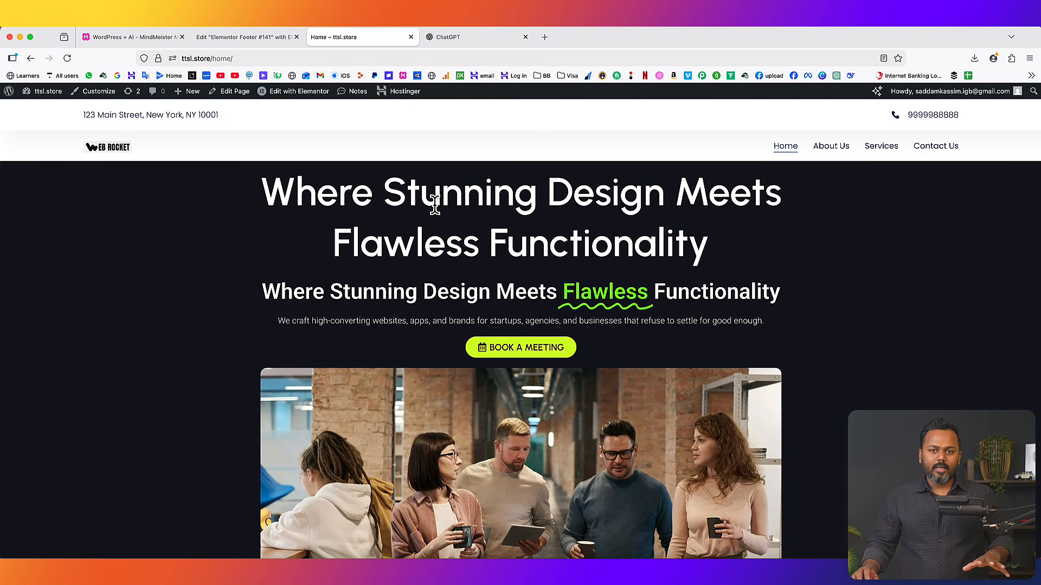
{"action": "left_click_drag", "start_coordinate": [432, 194], "coordinate": [541, 233]}
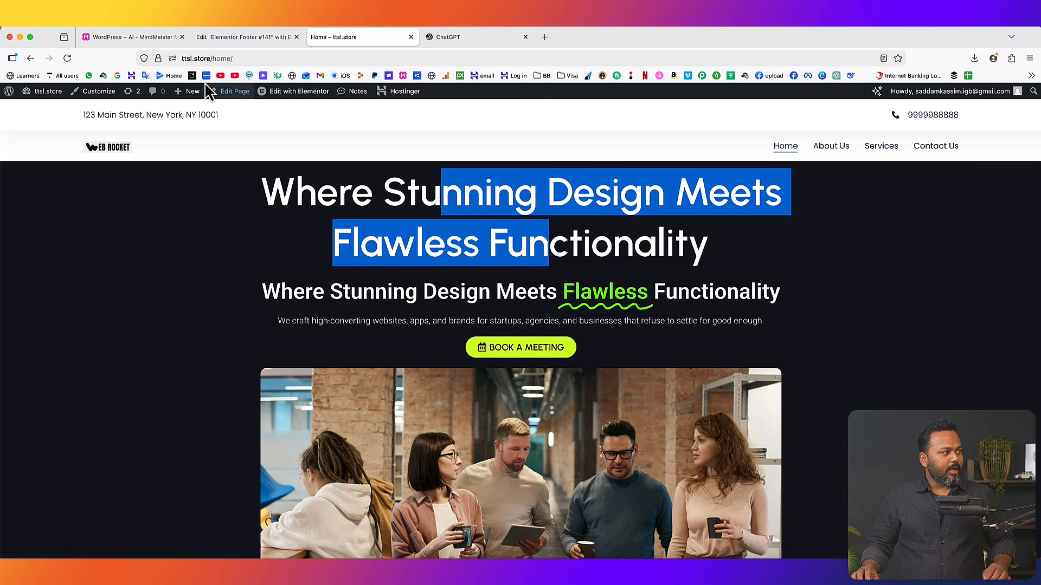
- Check the mind map, close the Edit Elementor Footer tab and return to Home – ttsl.store
{"action": "left_click", "coordinate": [152, 37]}
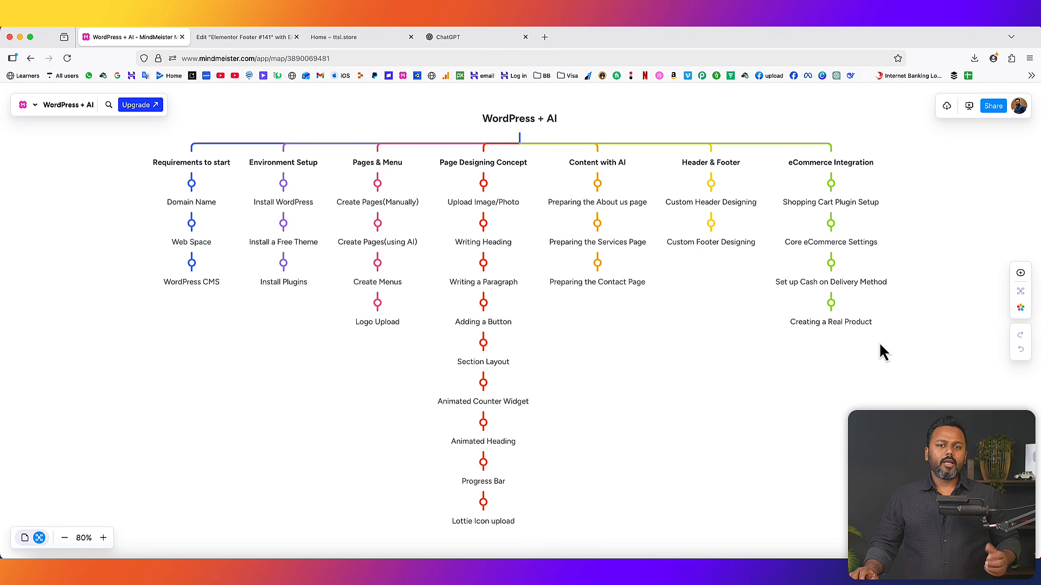
{"action": "left_click", "coordinate": [296, 37]}
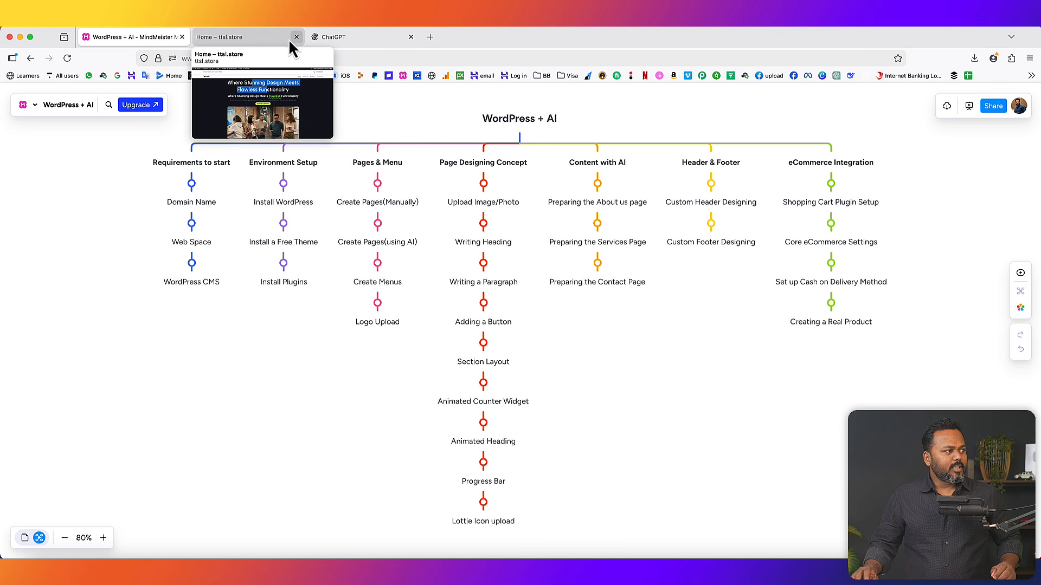
{"action": "left_click", "coordinate": [249, 37]}
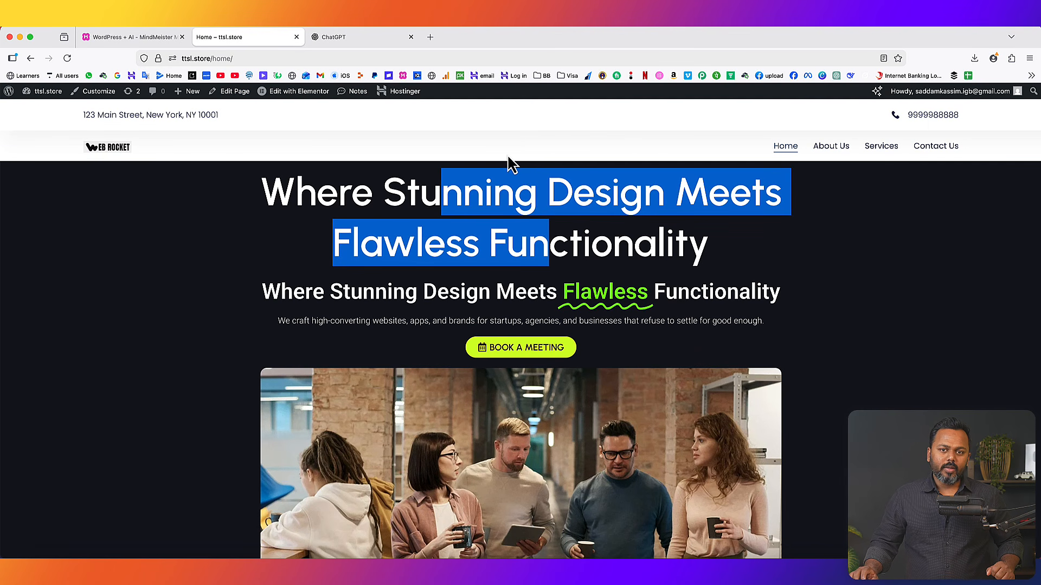
- Open the WordPress dashboard's Add Plugins page, closing the ChatGPT tab
{"action": "left_click", "coordinate": [47, 110]}
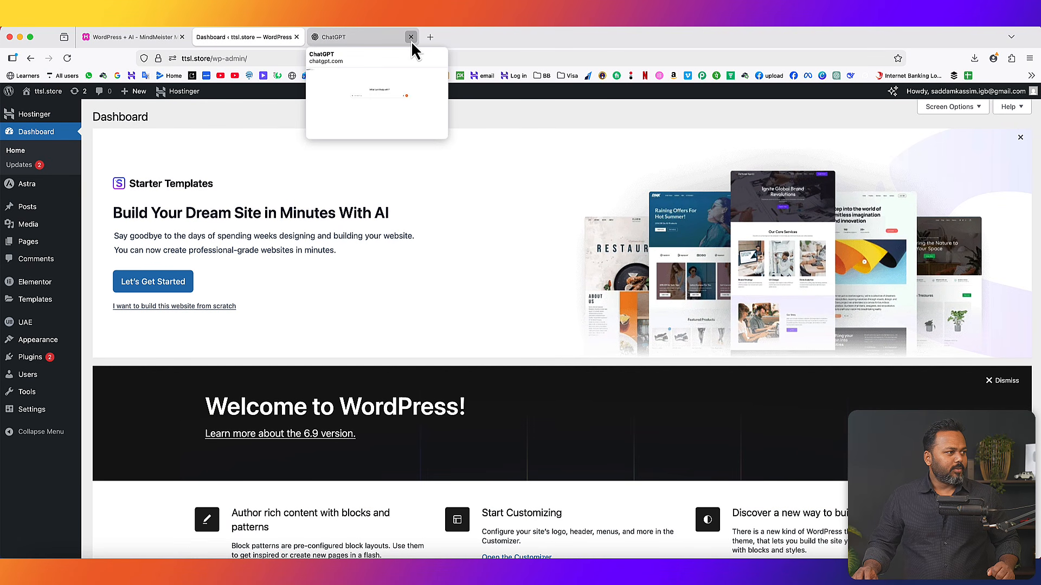
{"action": "left_click", "coordinate": [410, 37]}
{"action": "mouse_move", "coordinate": [49, 362]}
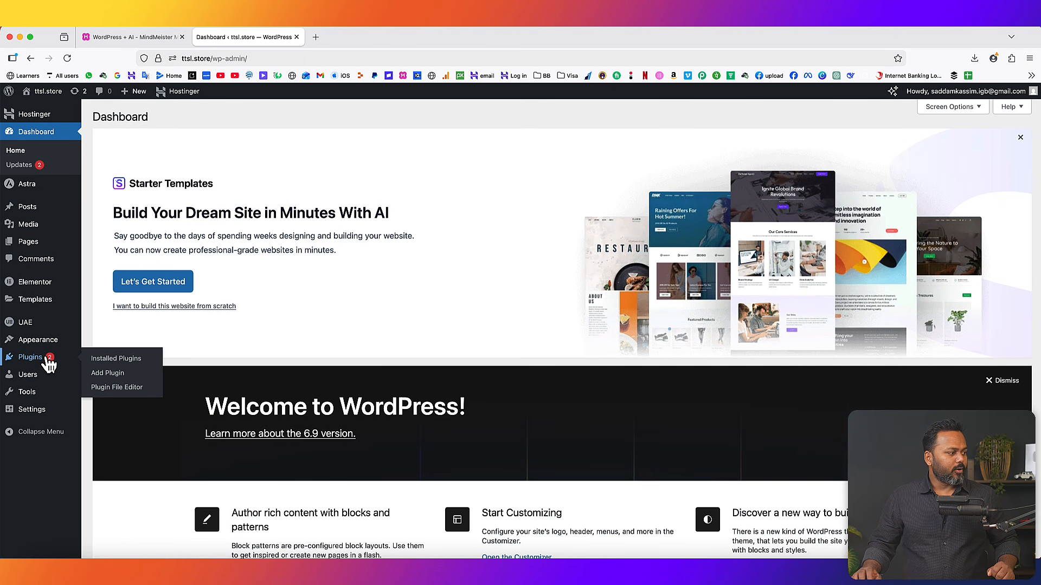
{"action": "left_click", "coordinate": [103, 376]}
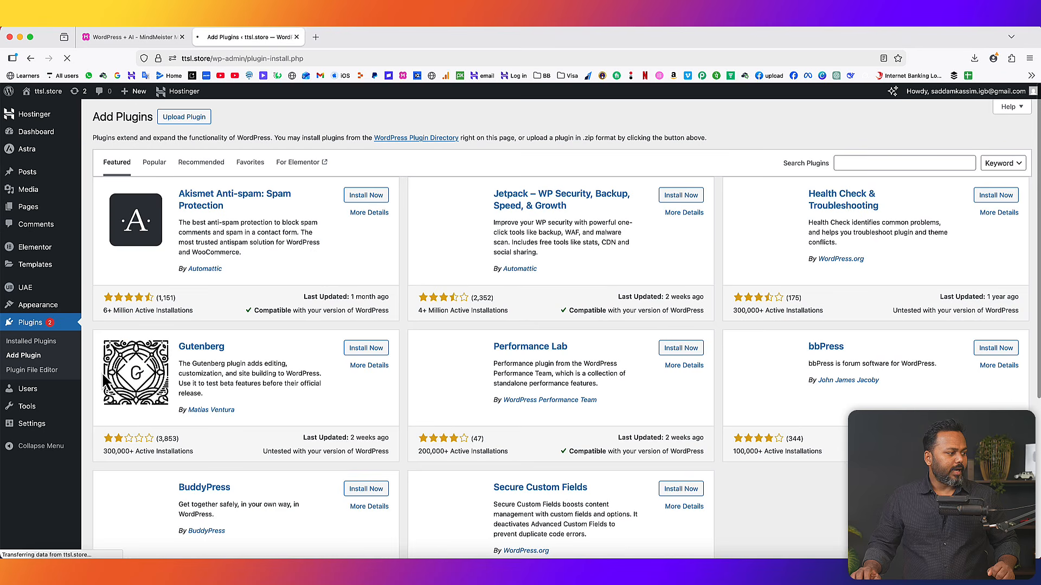
- Search the plugin directory for 'woocommerce', then install and activate WooCommerce
{"action": "left_click", "coordinate": [844, 165]}
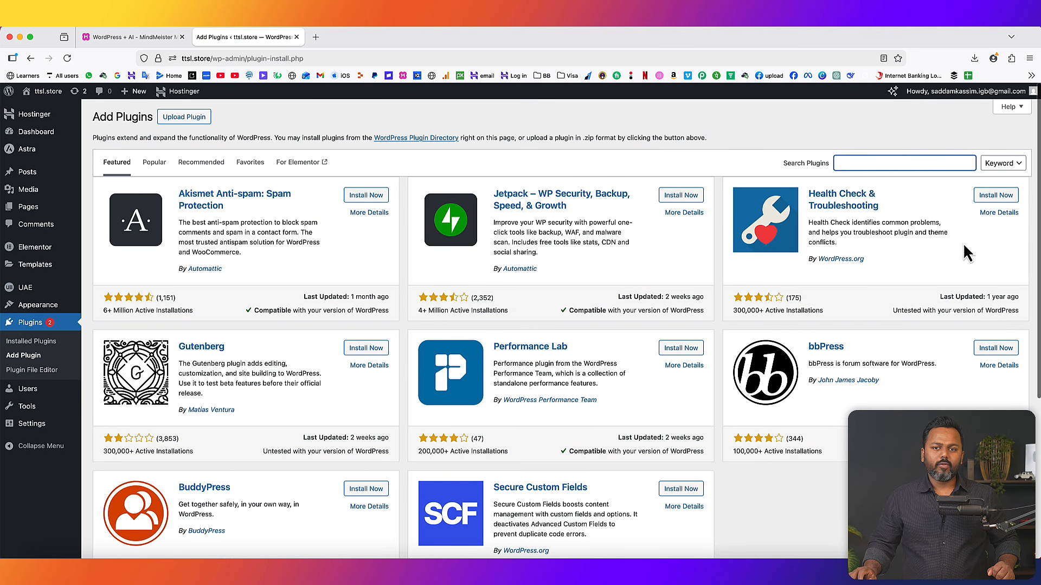
{"action": "type", "text": "woocommerce"}
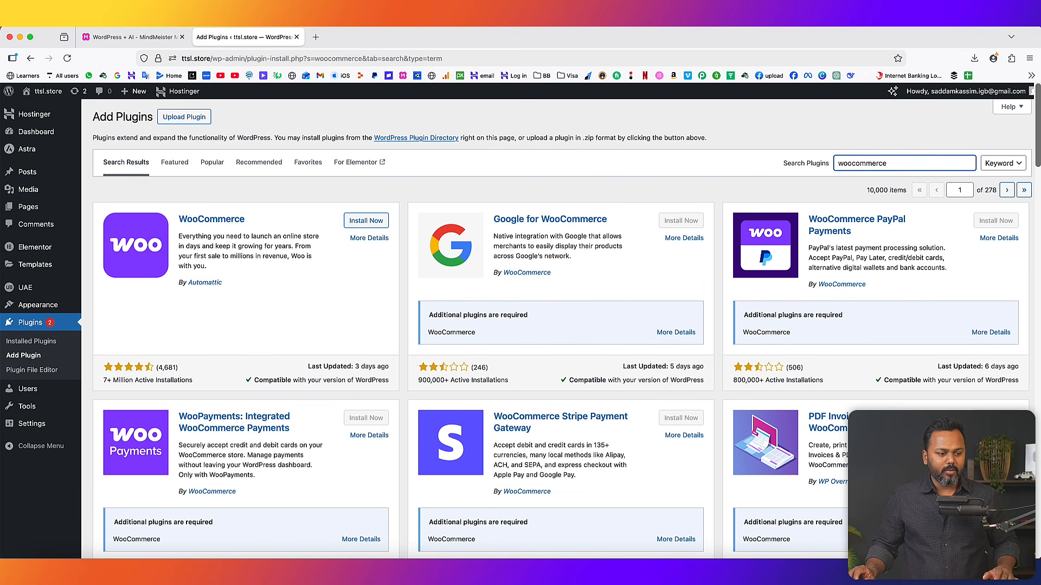
{"action": "left_click", "coordinate": [238, 232]}
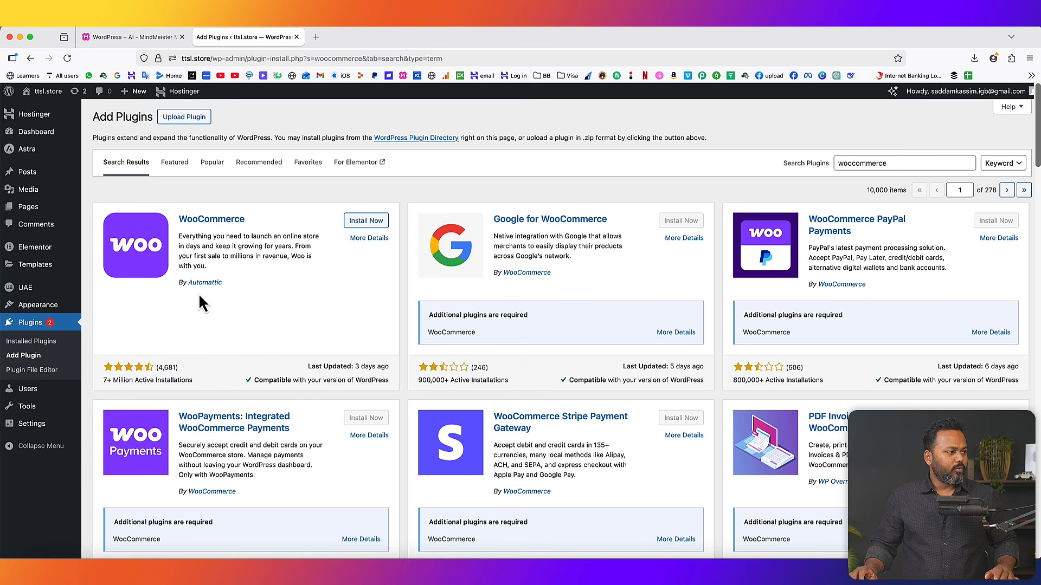
{"action": "left_click", "coordinate": [366, 221]}
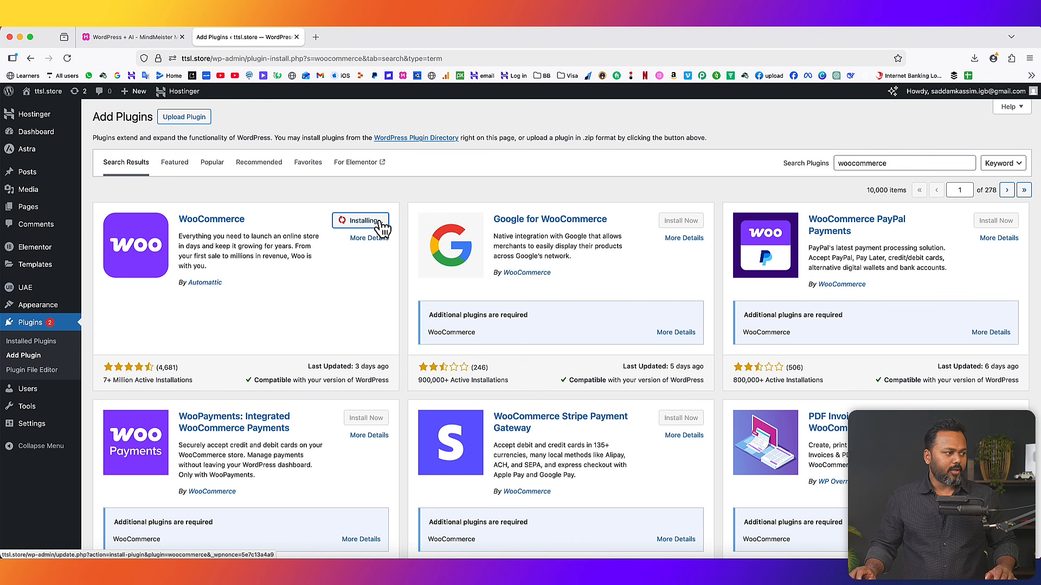
{"action": "left_click", "coordinate": [370, 220]}
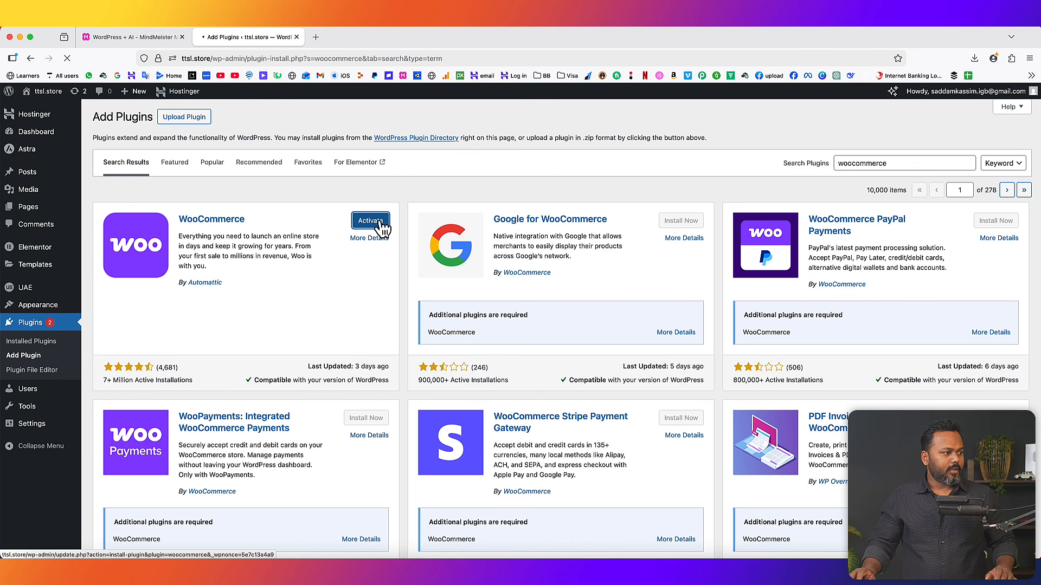
{"action": "scroll", "coordinate": [210, 266], "scroll_direction": "down", "scroll_amount": 10}
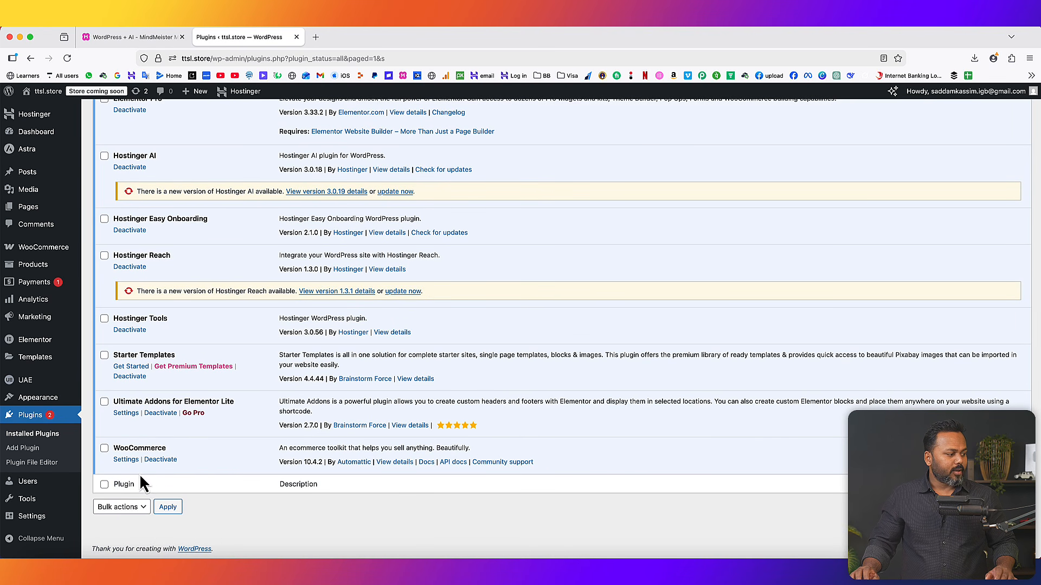
- Scroll the Installed Plugins list and open All Pages to see the new Cart, Checkout, My account and Shop pages
{"action": "scroll", "coordinate": [108, 300], "scroll_direction": "up", "scroll_amount": 5}
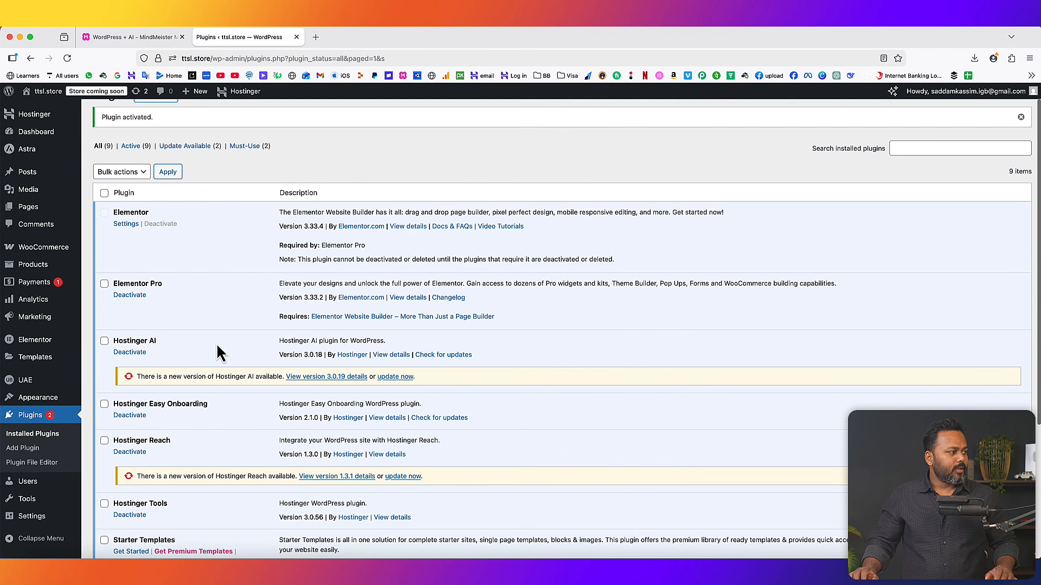
{"action": "scroll", "coordinate": [222, 445], "scroll_direction": "down", "scroll_amount": 5}
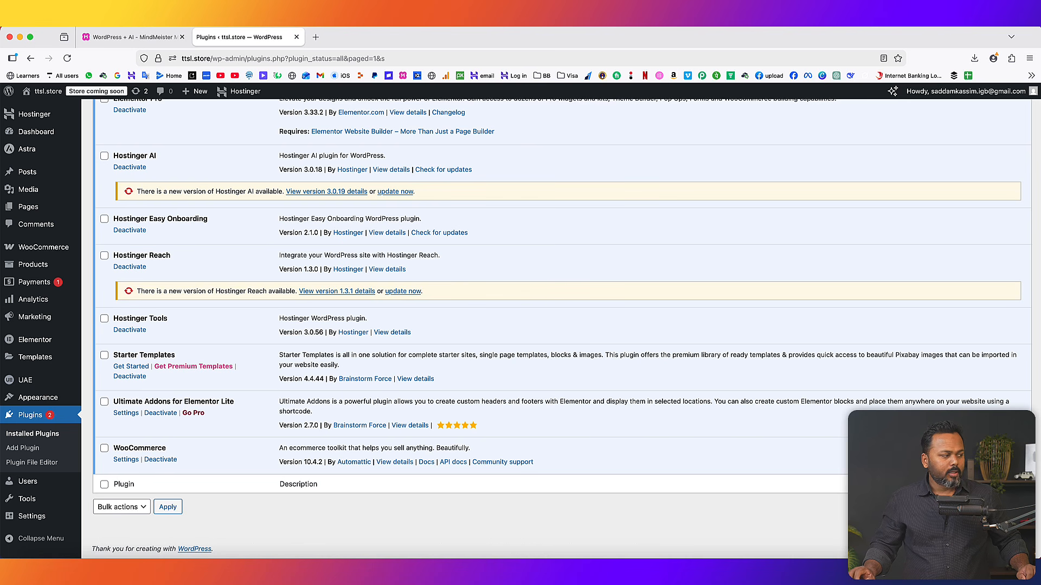
{"action": "left_click", "coordinate": [28, 209]}
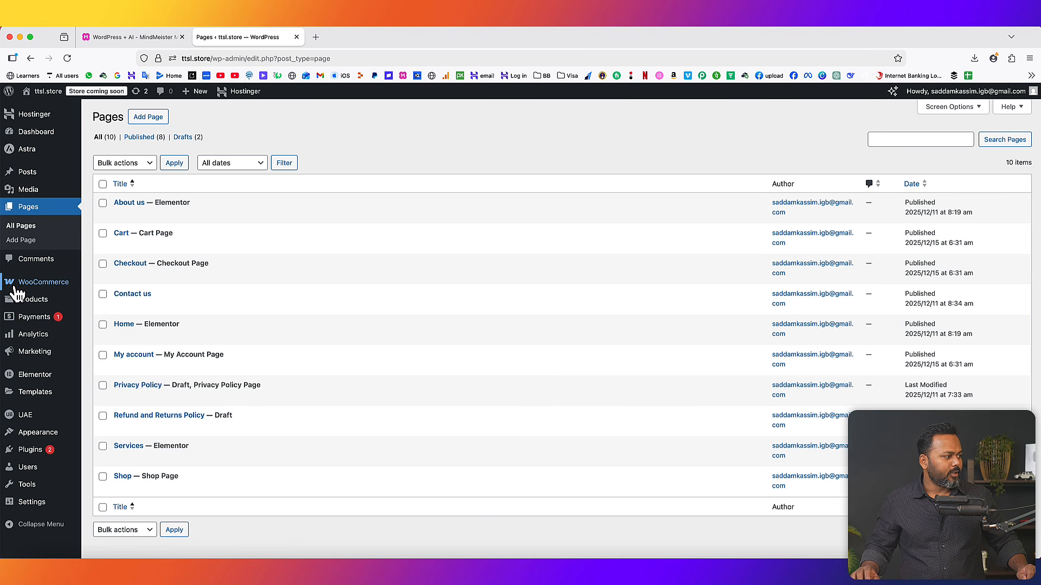
- In WooCommerce General settings, enter the store's address line and the city Delhi
{"action": "mouse_move", "coordinate": [32, 287]}
{"action": "left_click", "coordinate": [104, 356]}
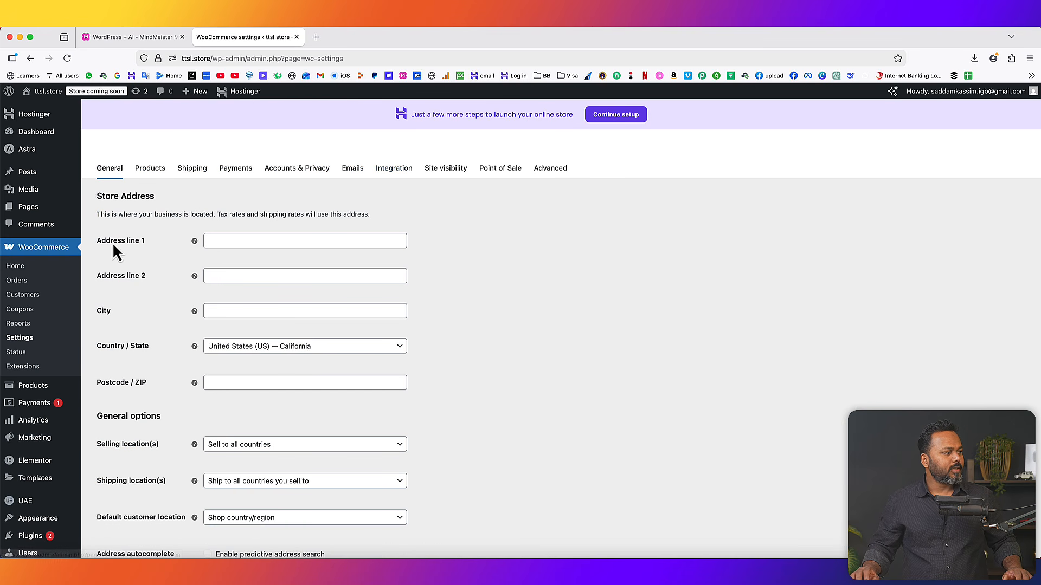
{"action": "left_click", "coordinate": [234, 242]}
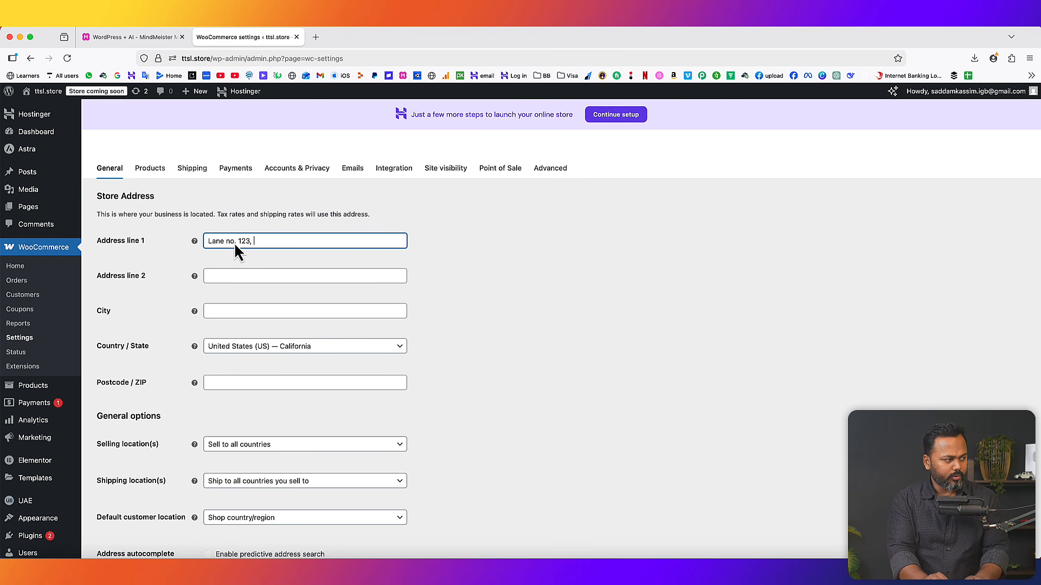
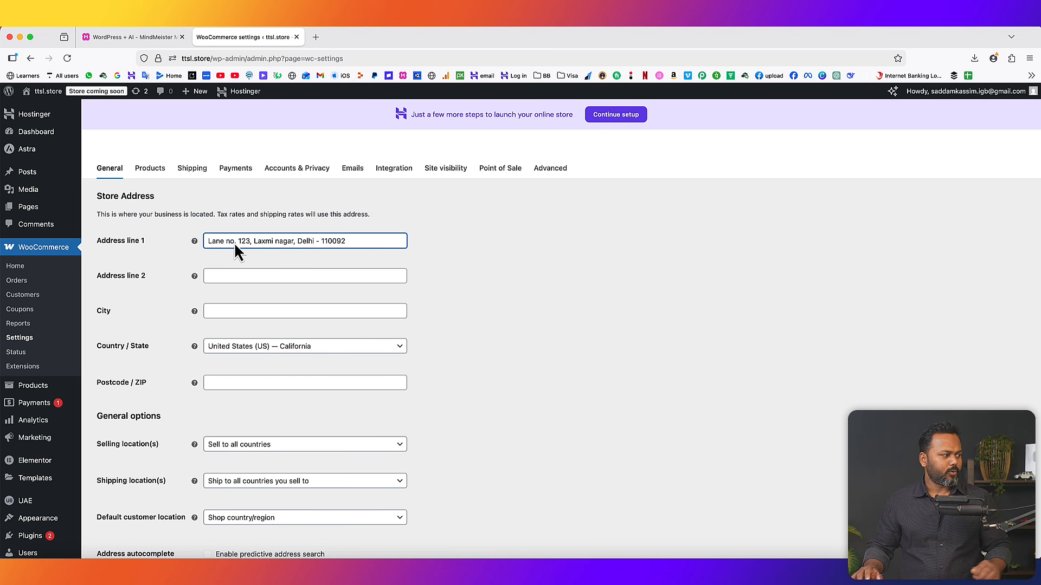
{"action": "left_click", "coordinate": [219, 309]}
{"action": "type", "text": "Del"}
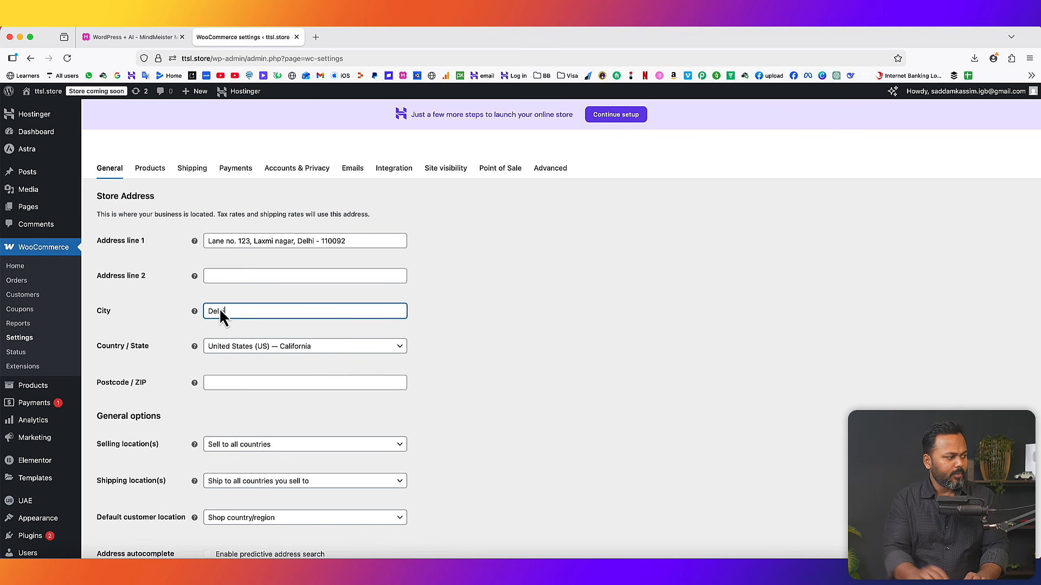
{"action": "type", "text": "hi"}
- Set country/state to India — Delhi, save the settings and decline Firefox's save-address offer
{"action": "left_click", "coordinate": [243, 348]}
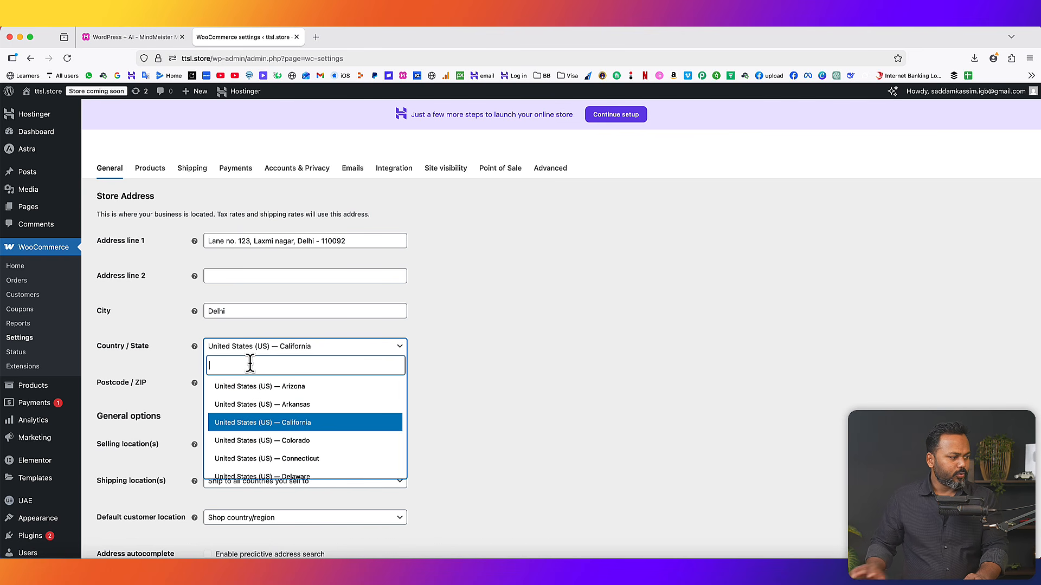
{"action": "type", "text": "uindia"}
{"action": "key", "text": "super+a"}
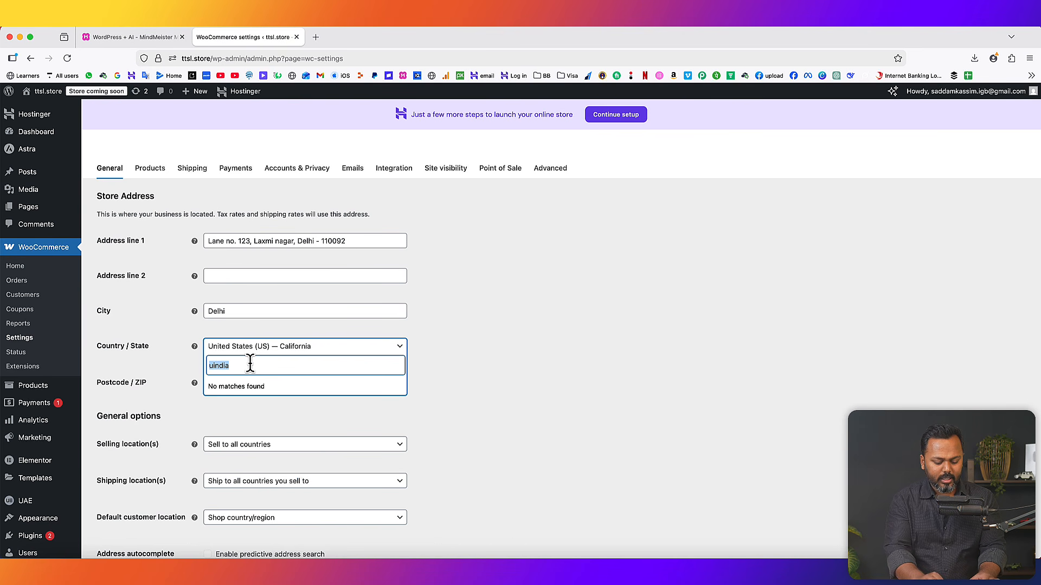
{"action": "type", "text": "indi"}
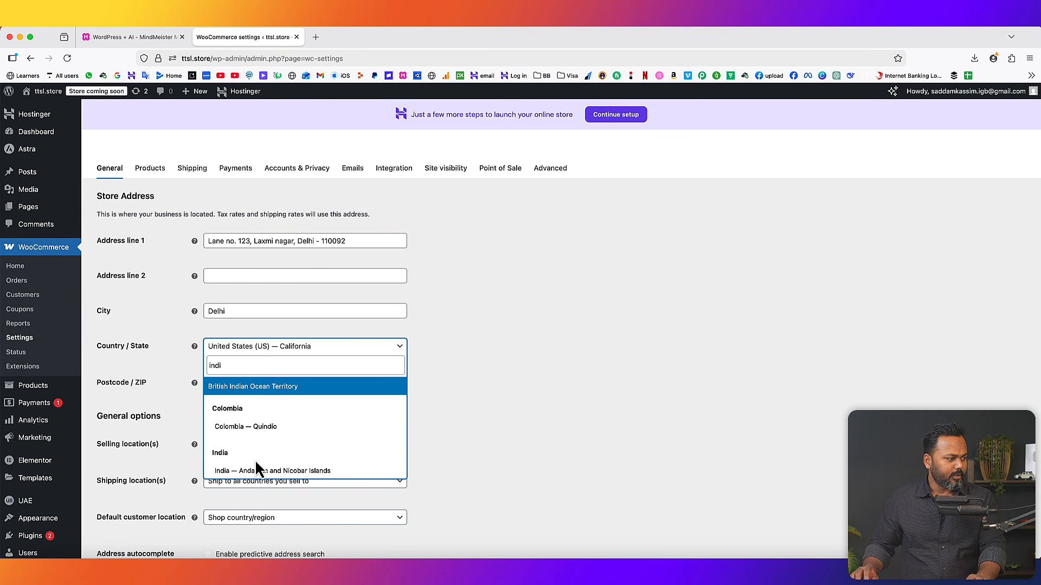
{"action": "scroll", "coordinate": [257, 462], "scroll_direction": "down", "scroll_amount": 10}
{"action": "left_click", "coordinate": [247, 399]}
{"action": "left_click", "coordinate": [387, 382]}
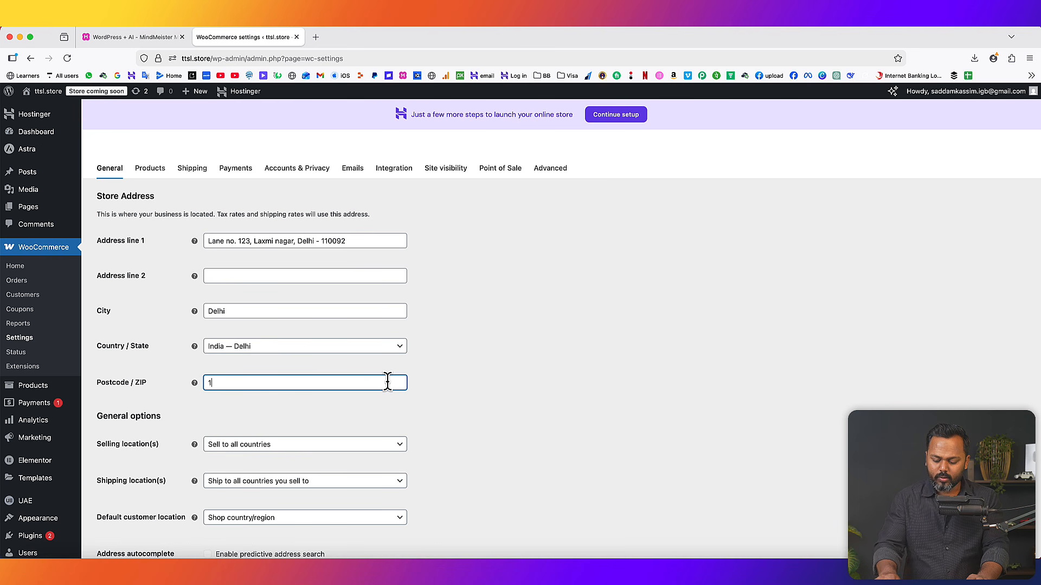
{"action": "scroll", "coordinate": [488, 412], "scroll_direction": "down", "scroll_amount": 10}
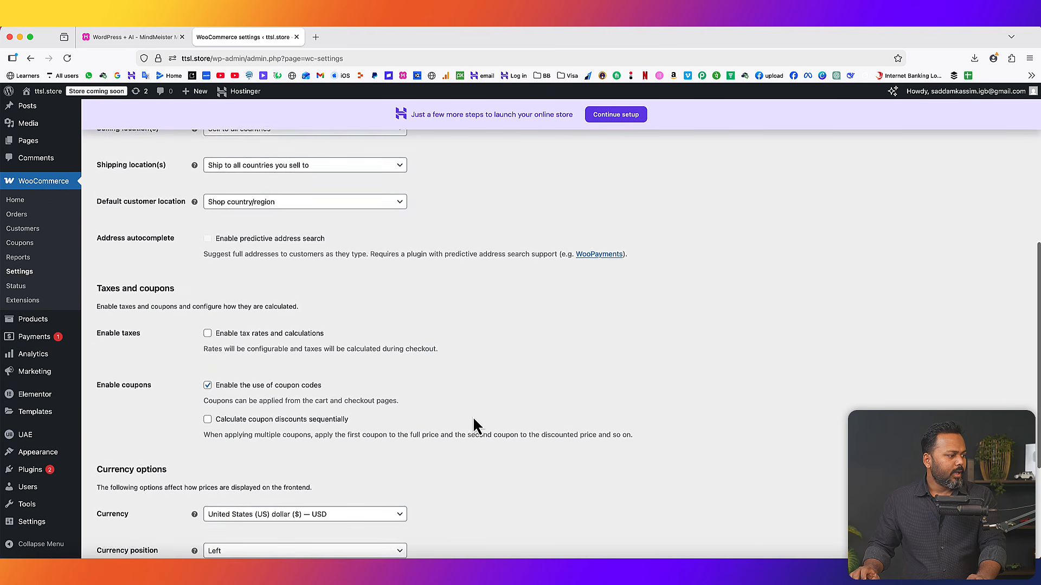
{"action": "left_click", "coordinate": [124, 517]}
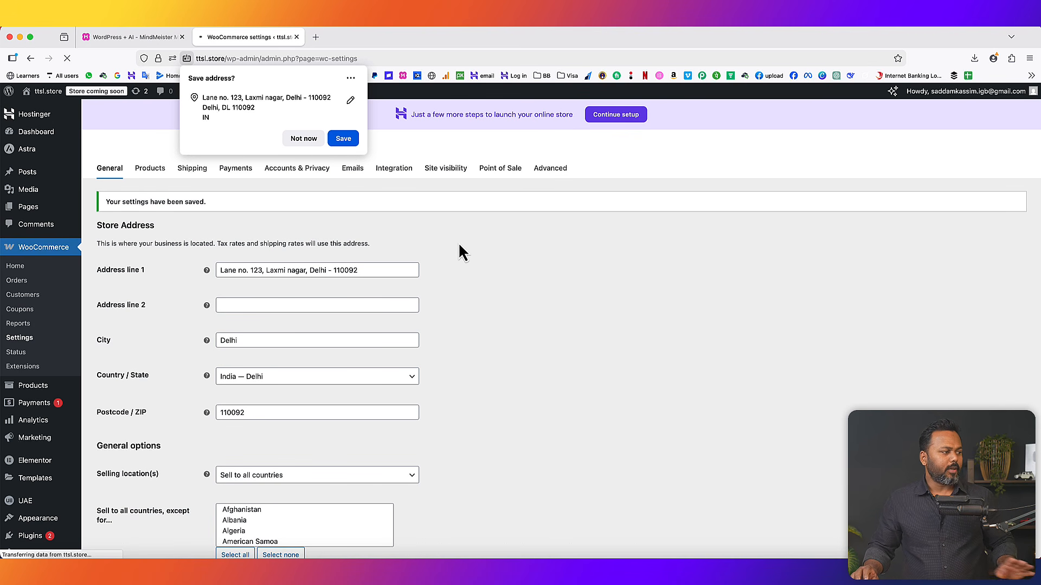
{"action": "left_click", "coordinate": [317, 142]}
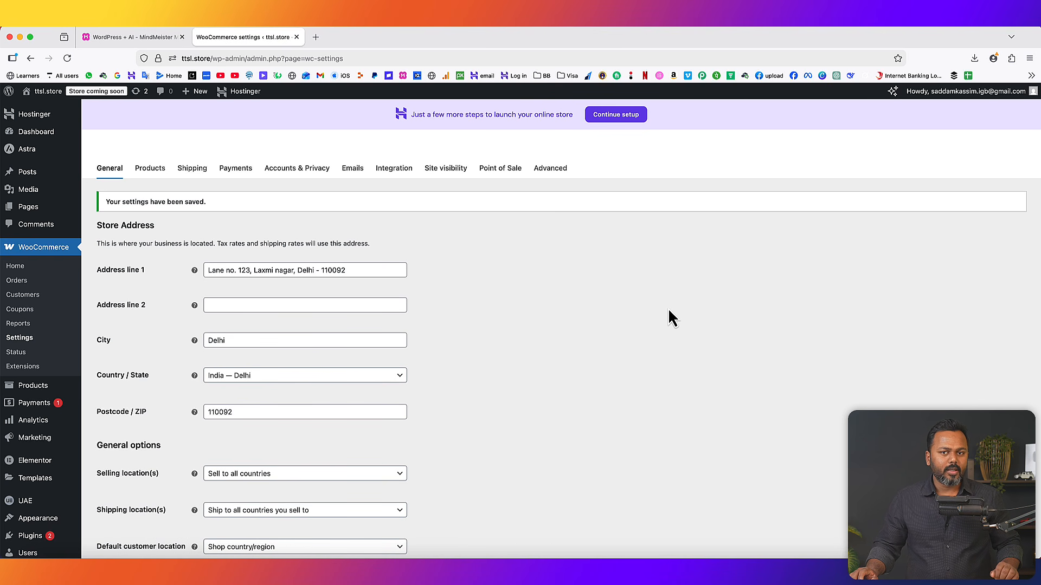
- Enable Cash on delivery among the offline payment methods
{"action": "left_click", "coordinate": [233, 173]}
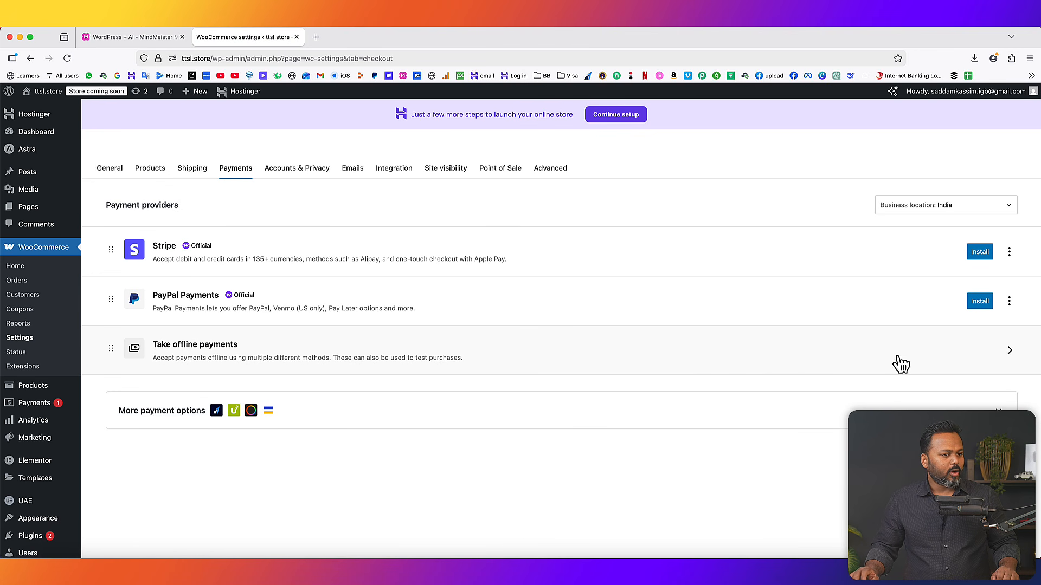
{"action": "left_click", "coordinate": [1008, 351]}
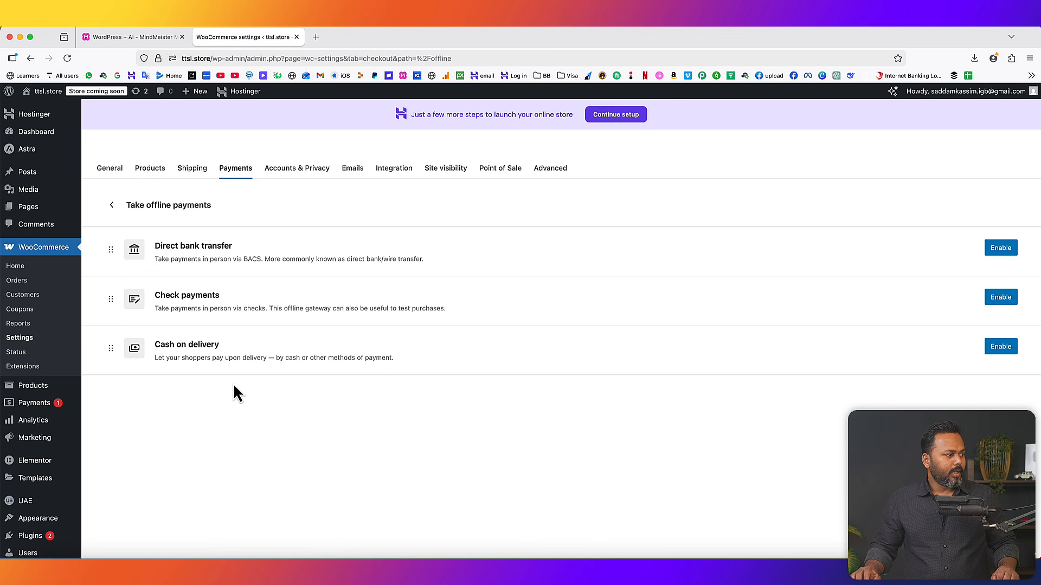
{"action": "left_click_drag", "start_coordinate": [156, 345], "coordinate": [209, 347]}
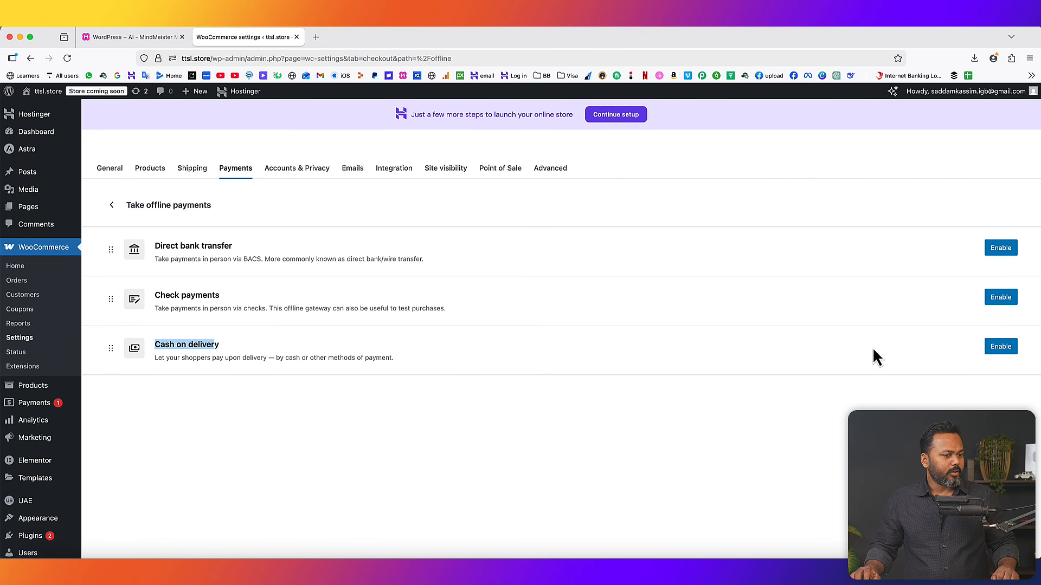
{"action": "left_click", "coordinate": [1007, 350]}
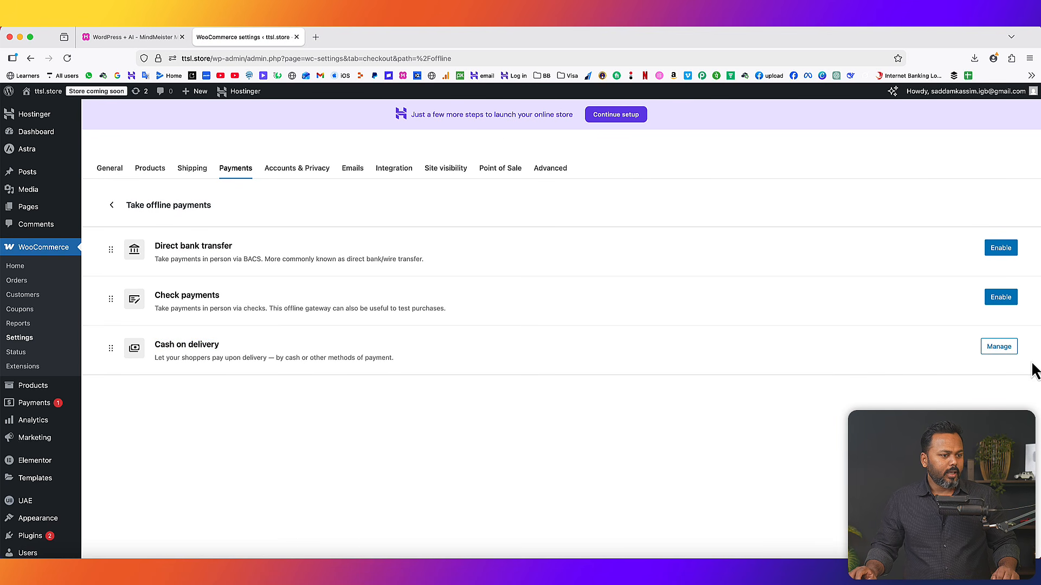
- Rename the Cash on delivery title to 'Pay on delivery' and save the change
{"action": "left_click", "coordinate": [1010, 349]}
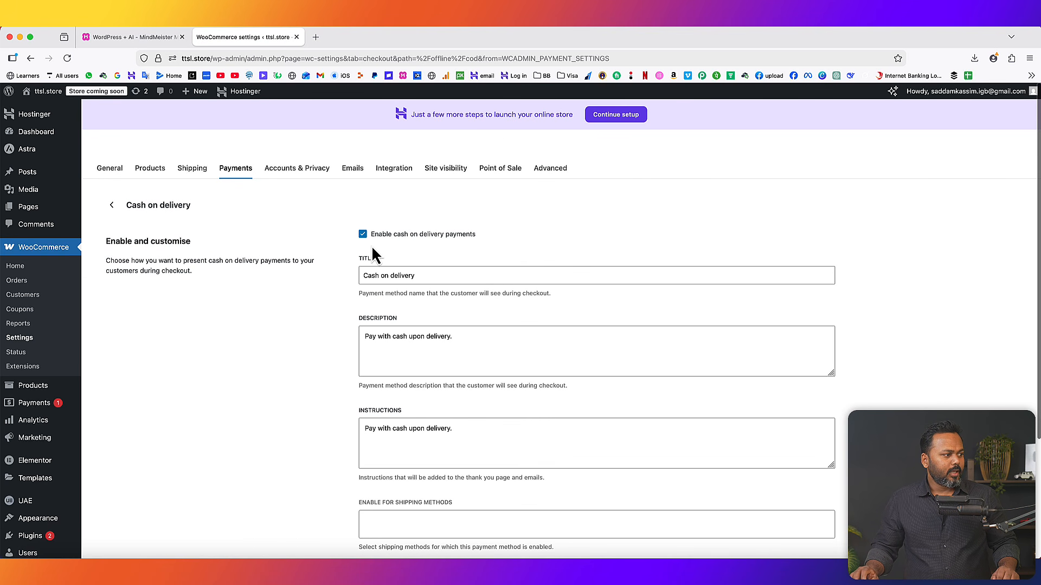
{"action": "double_click", "coordinate": [368, 276]}
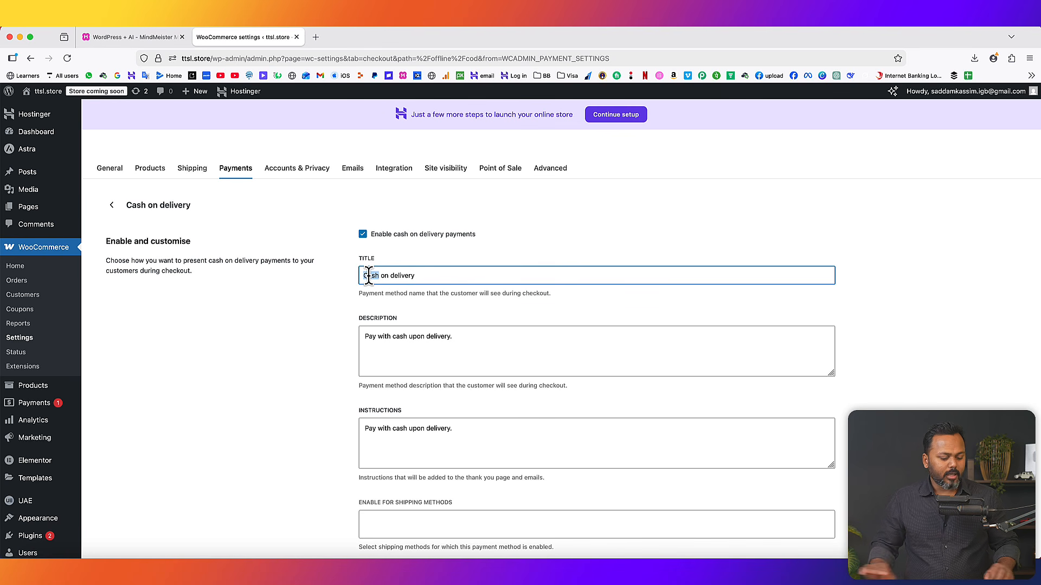
{"action": "type", "text": "Pay"}
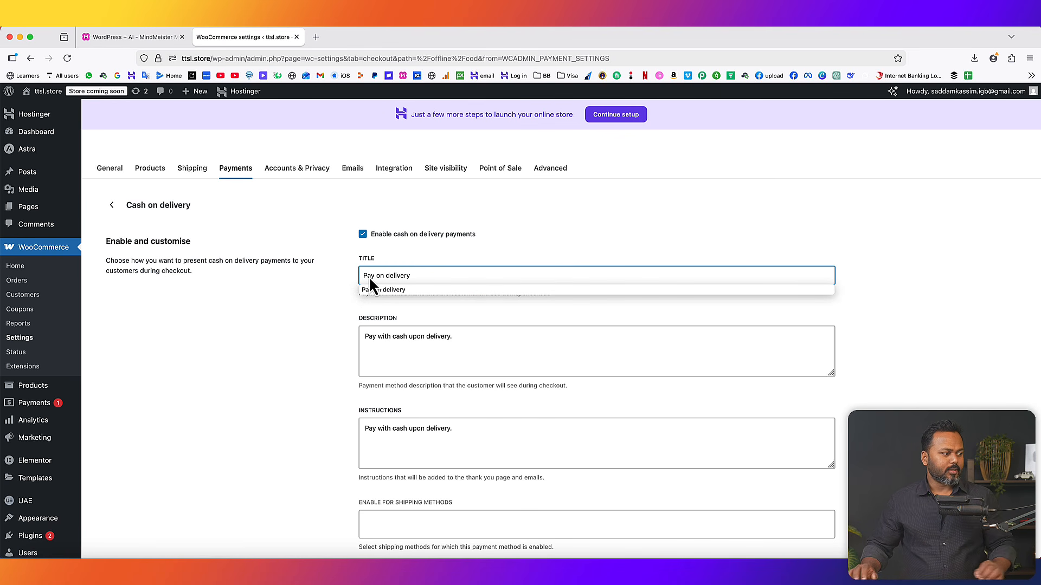
{"action": "left_click", "coordinate": [333, 279]}
{"action": "scroll", "coordinate": [333, 278], "scroll_direction": "down", "scroll_amount": 5}
{"action": "left_click", "coordinate": [795, 483]}
{"action": "scroll", "coordinate": [435, 300], "scroll_direction": "up", "scroll_amount": 5}
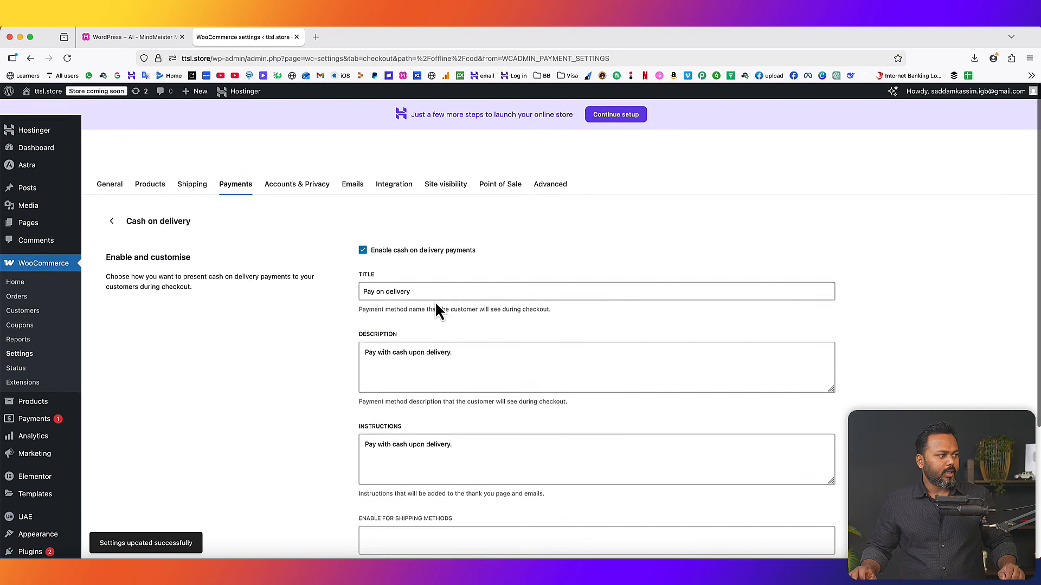
{"action": "left_click", "coordinate": [125, 42]}
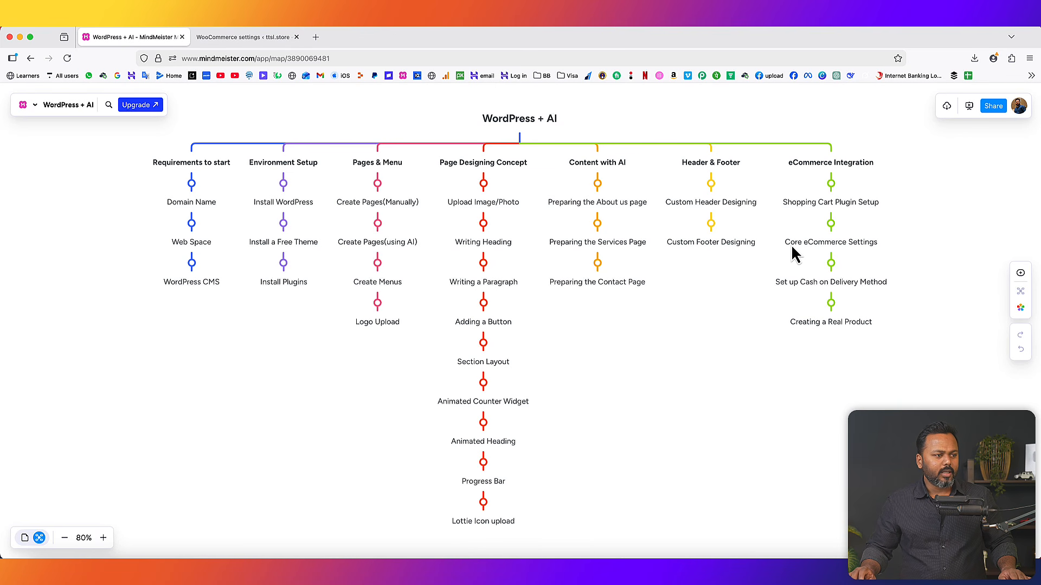
{"action": "left_click", "coordinate": [255, 38]}
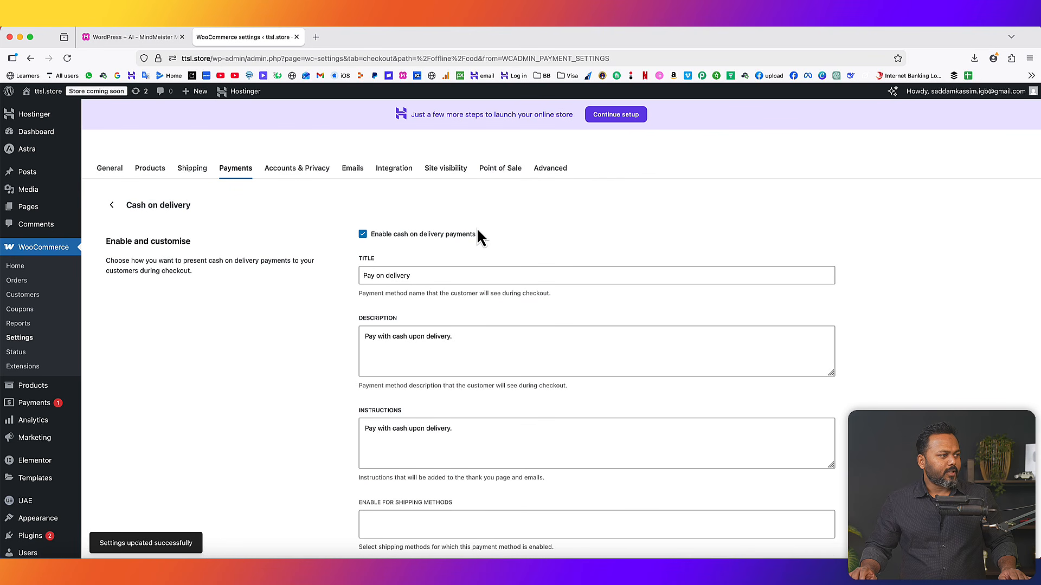
- Start a new shipping zone named India
{"action": "left_click", "coordinate": [195, 170]}
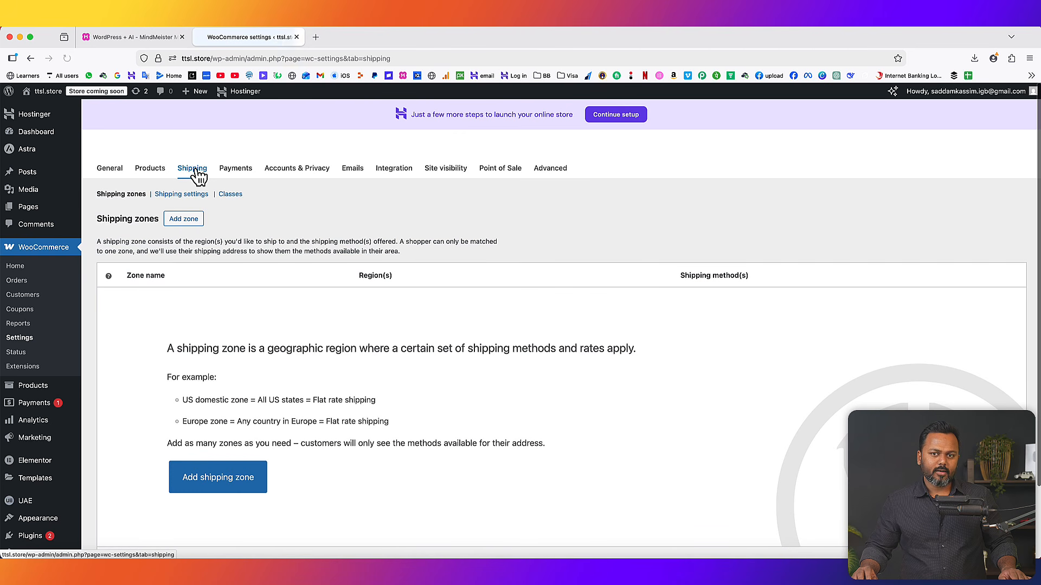
{"action": "scroll", "coordinate": [386, 392], "scroll_direction": "down", "scroll_amount": 2}
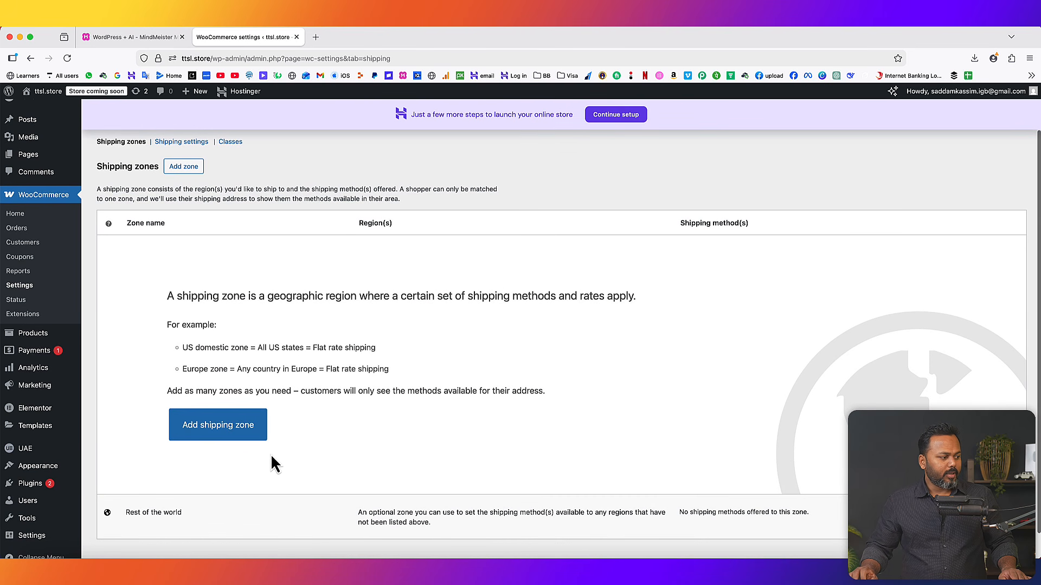
{"action": "left_click", "coordinate": [217, 434]}
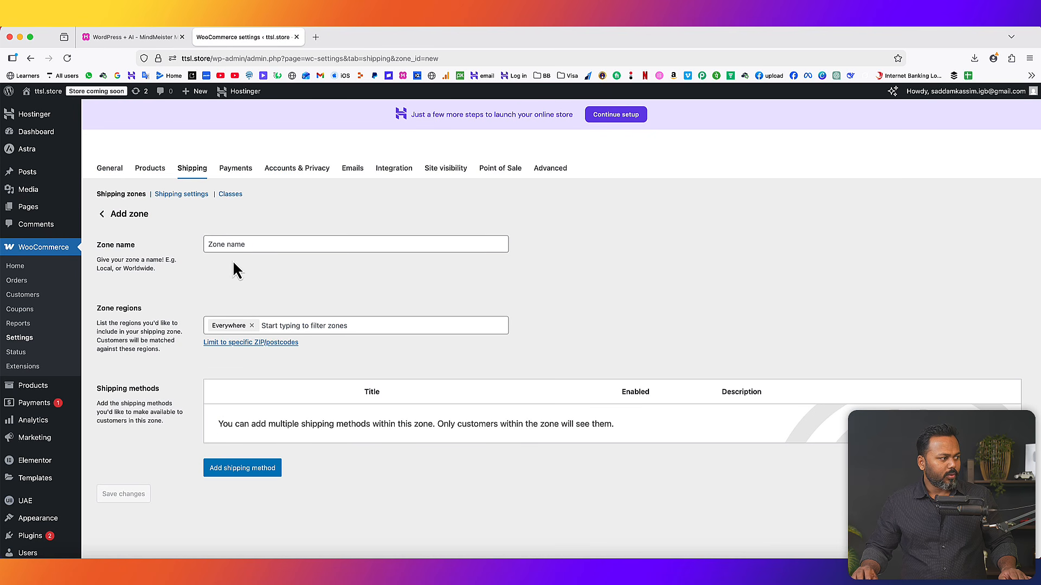
{"action": "left_click", "coordinate": [230, 244]}
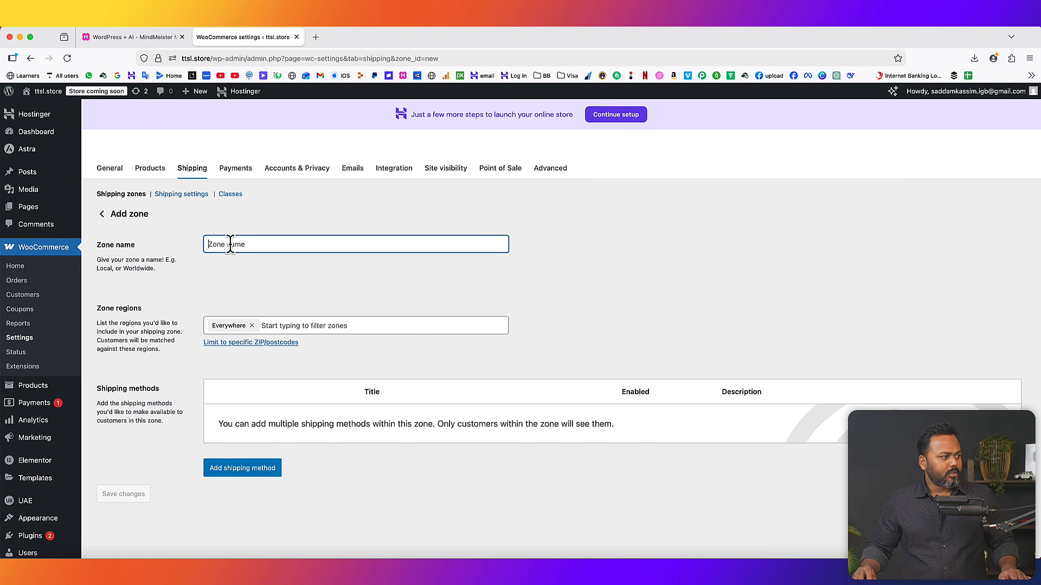
{"action": "type", "text": "India"}
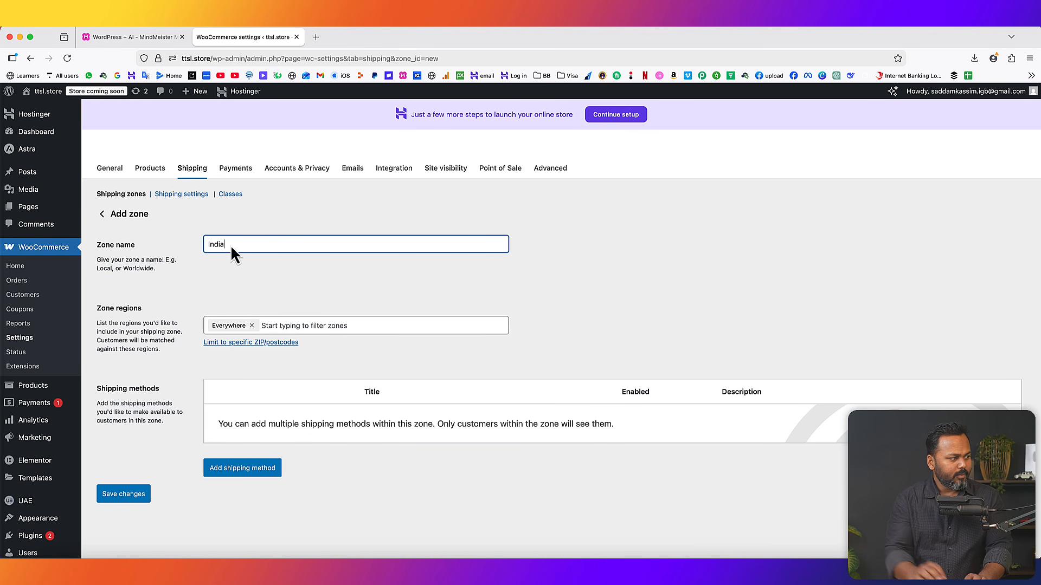
- Add a Flat rate shipping method costing 50 to the India zone and save it
{"action": "left_click", "coordinate": [254, 470]}
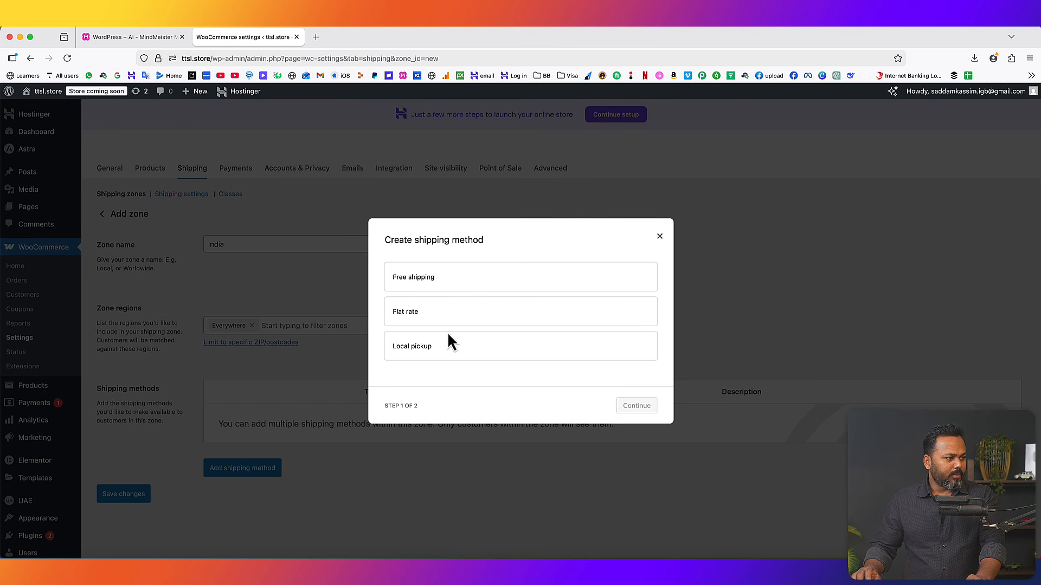
{"action": "left_click", "coordinate": [407, 313]}
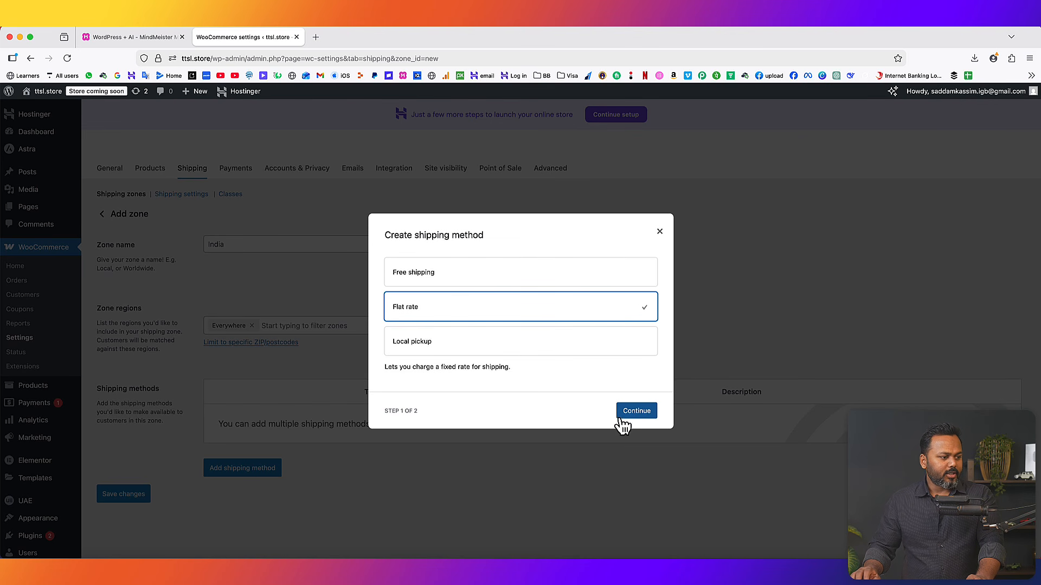
{"action": "left_click", "coordinate": [635, 412]}
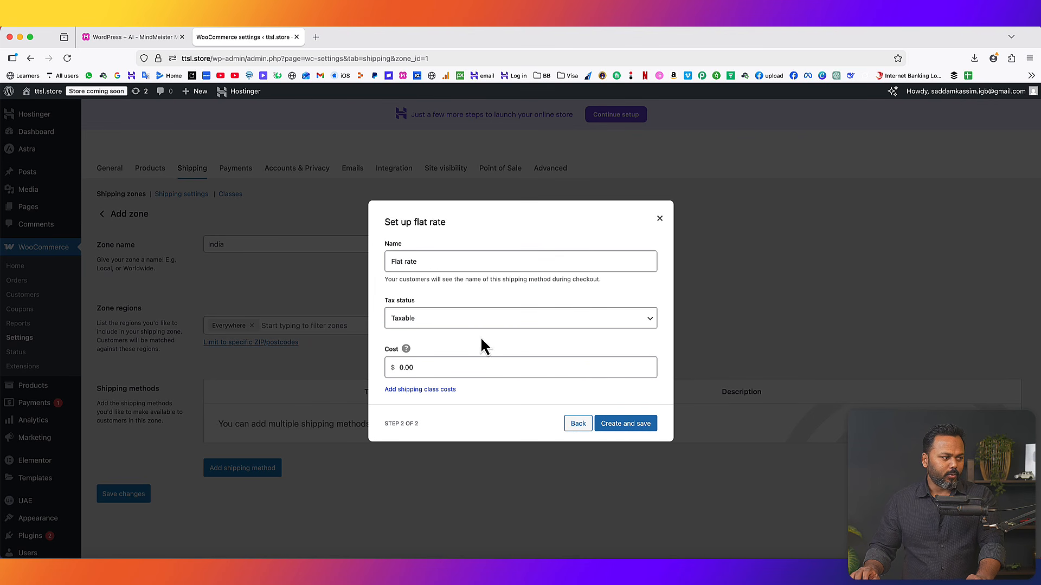
{"action": "left_click", "coordinate": [416, 368]}
{"action": "type", "text": "50"}
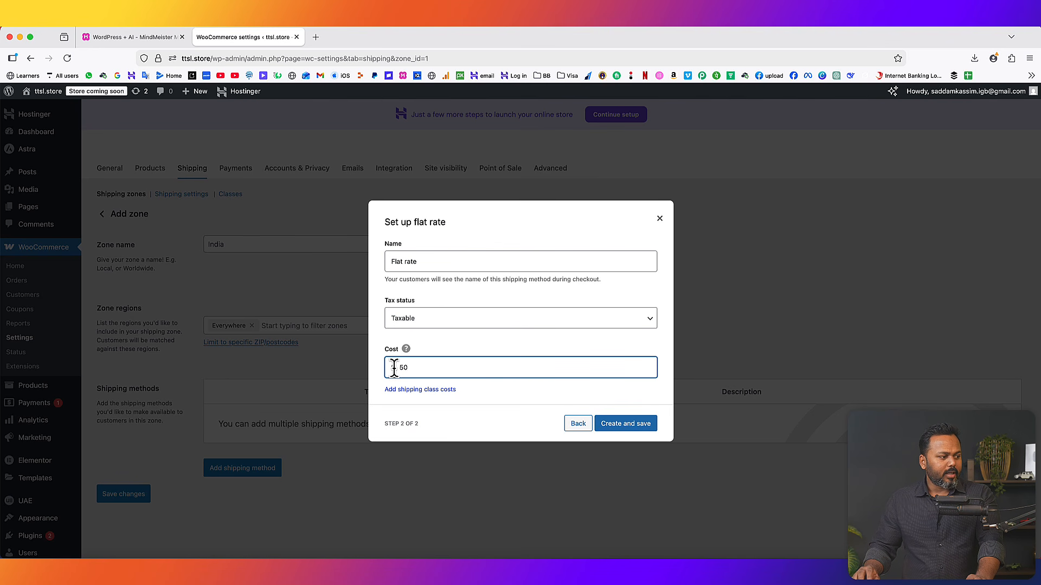
{"action": "left_click", "coordinate": [626, 427]}
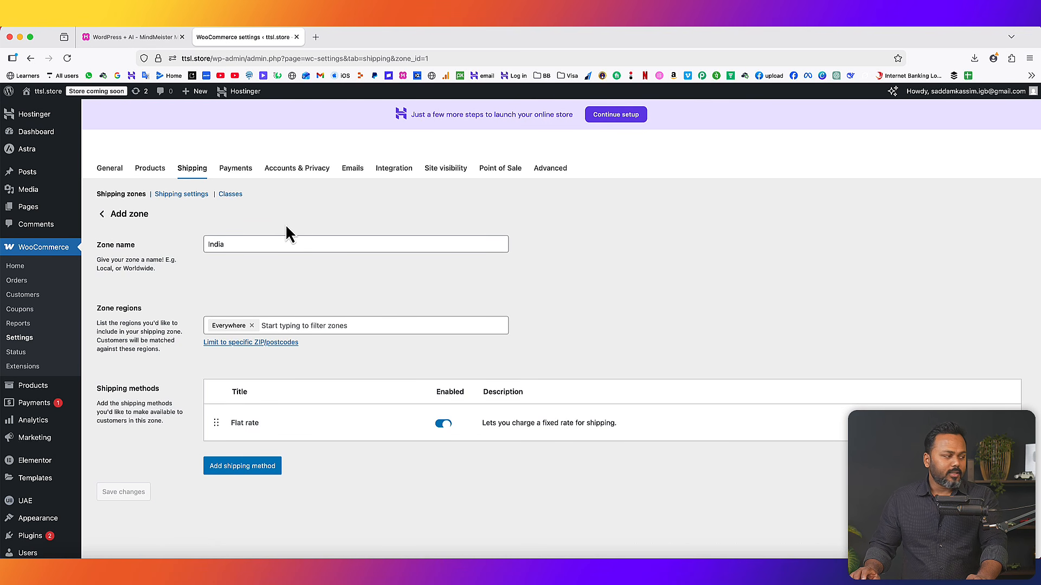
{"action": "left_click", "coordinate": [109, 169]}
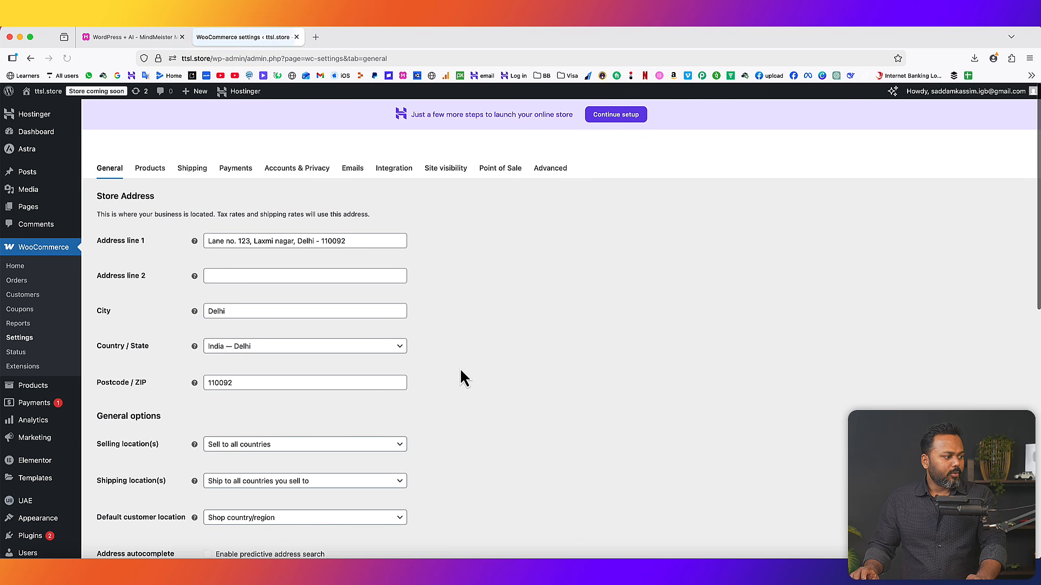
- Choose Indian rupee (₹) — INR from the Currency list and save the General settings
{"action": "scroll", "coordinate": [463, 371], "scroll_direction": "down", "scroll_amount": 10}
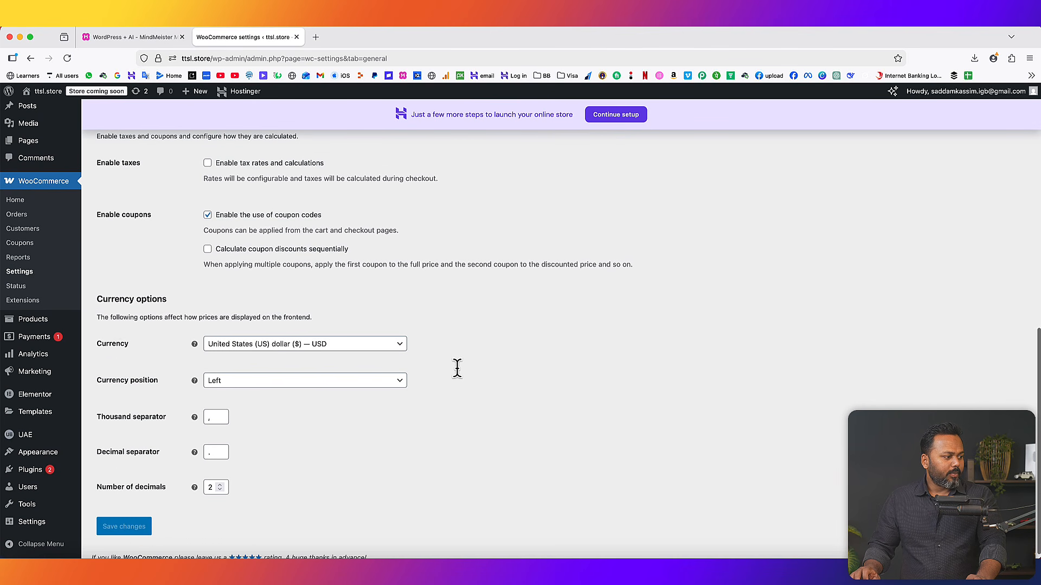
{"action": "left_click", "coordinate": [244, 347]}
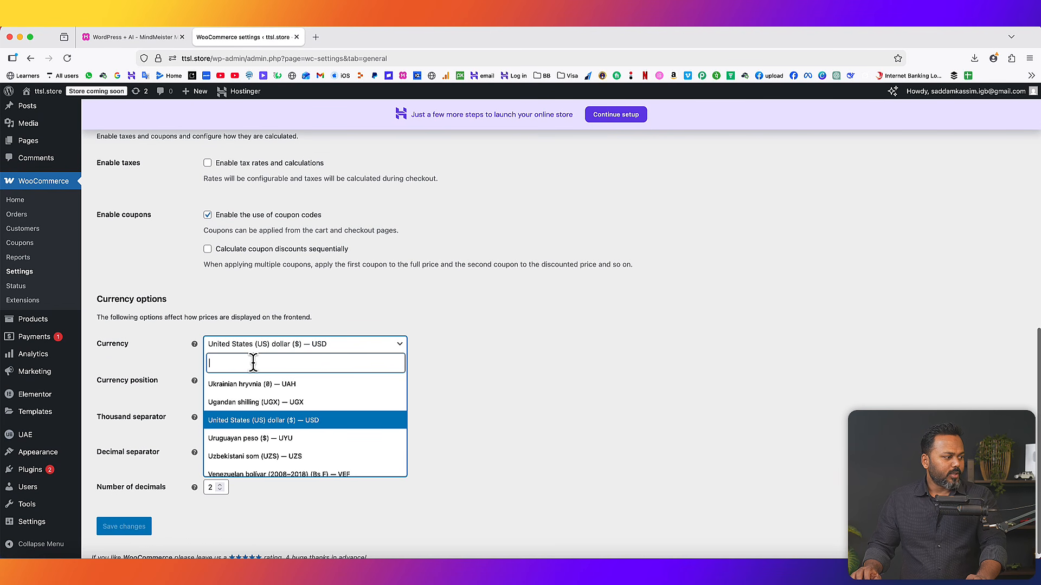
{"action": "type", "text": "india"}
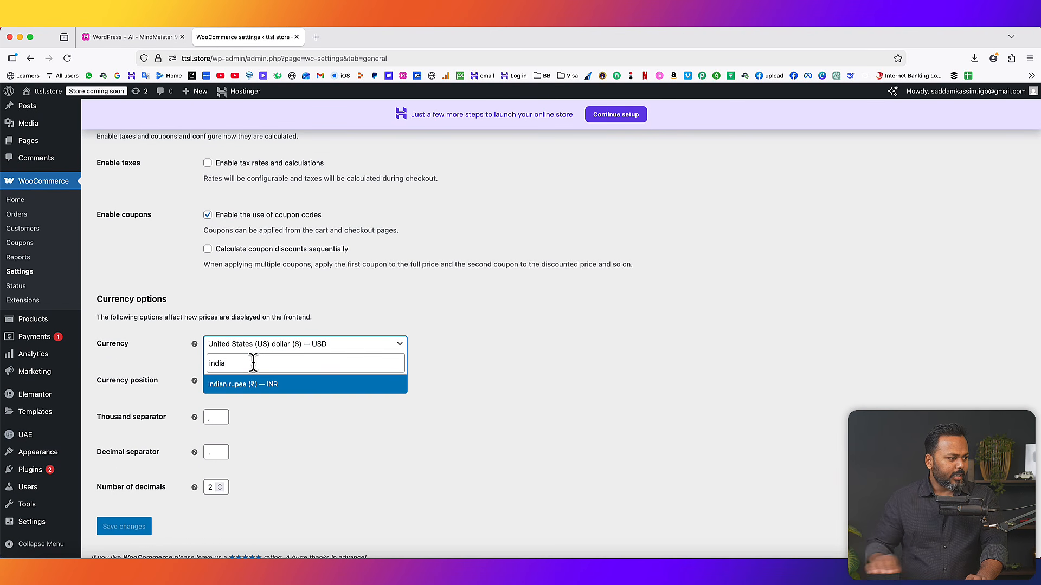
{"action": "left_click", "coordinate": [236, 385]}
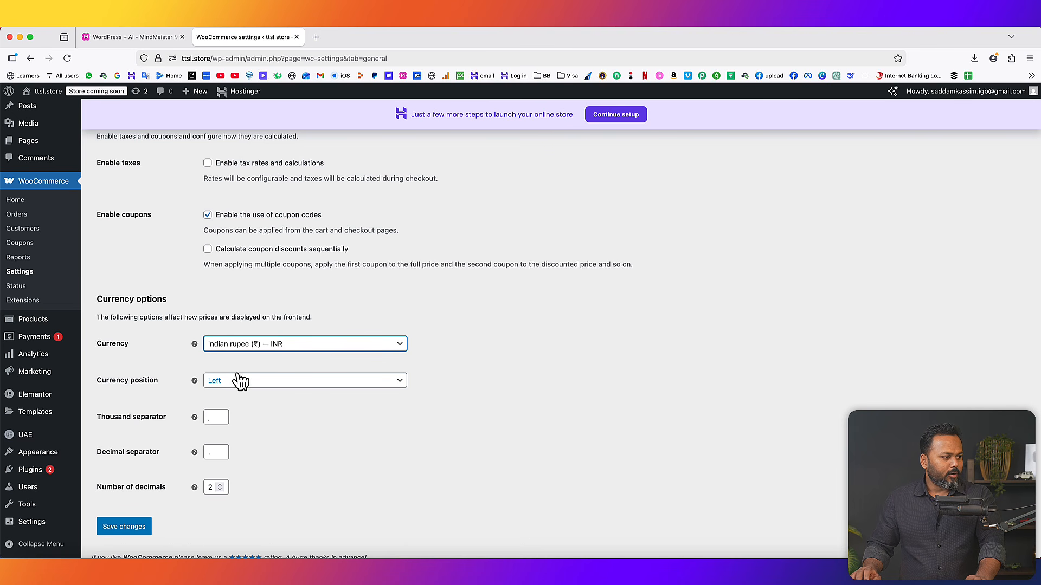
{"action": "left_click", "coordinate": [139, 528]}
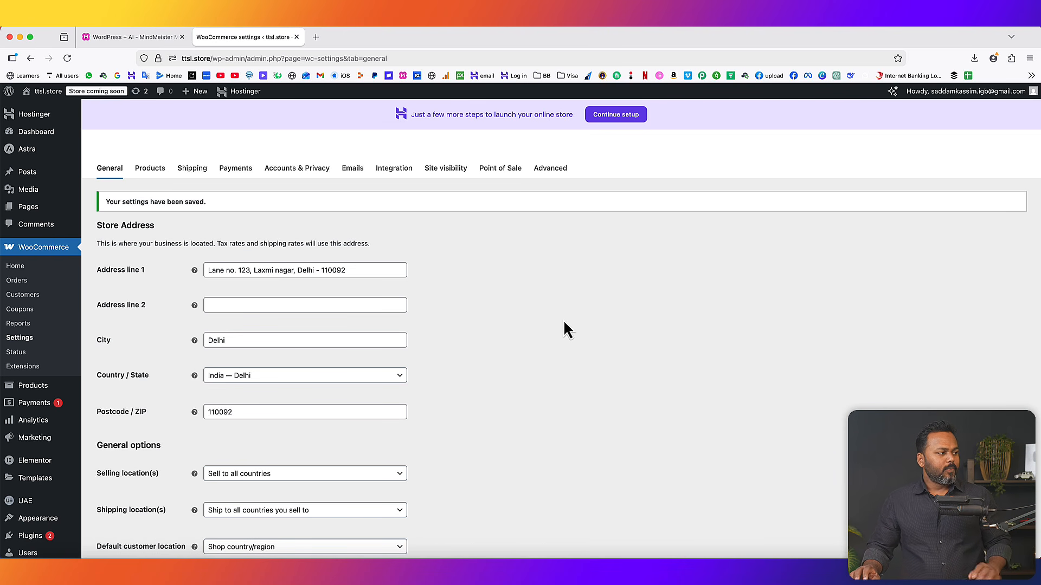
{"action": "left_click", "coordinate": [125, 37]}
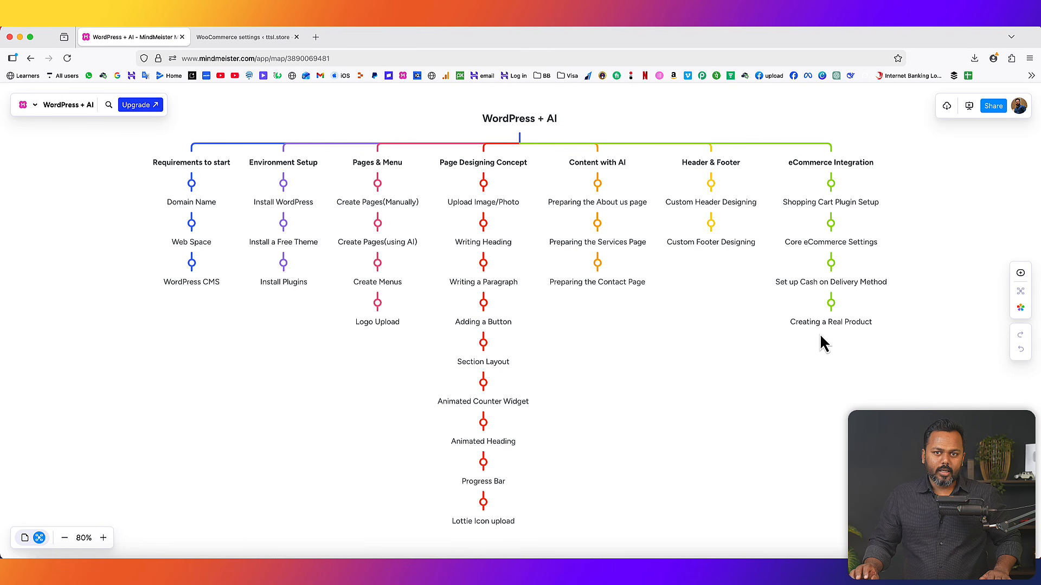
- Add a new product and paste the title 'Men’s Premium Cotton Round Neck T-Shirt – Regular Fit'
{"action": "left_click", "coordinate": [243, 38]}
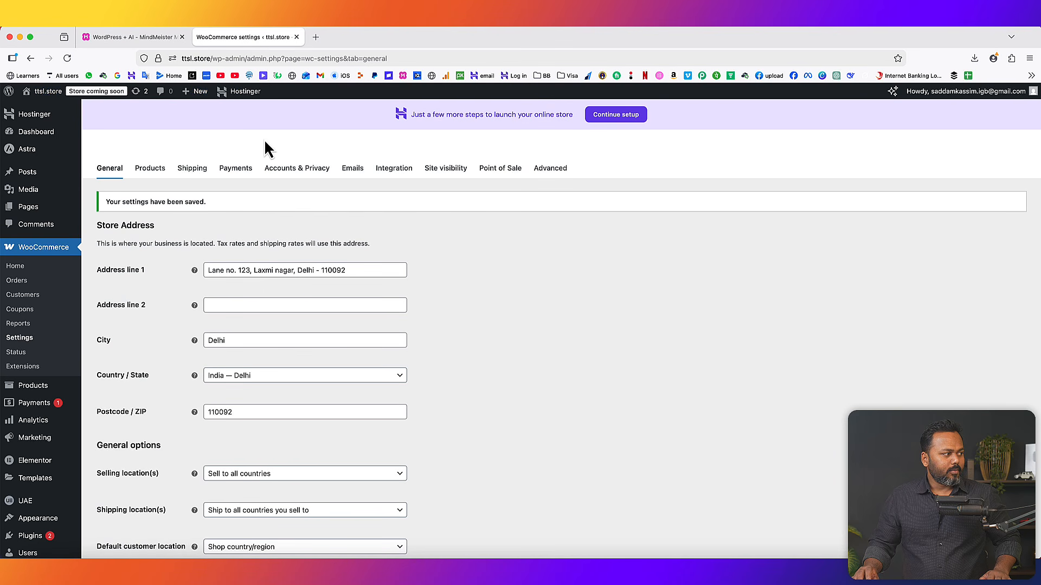
{"action": "scroll", "coordinate": [124, 324], "scroll_direction": "down", "scroll_amount": 2}
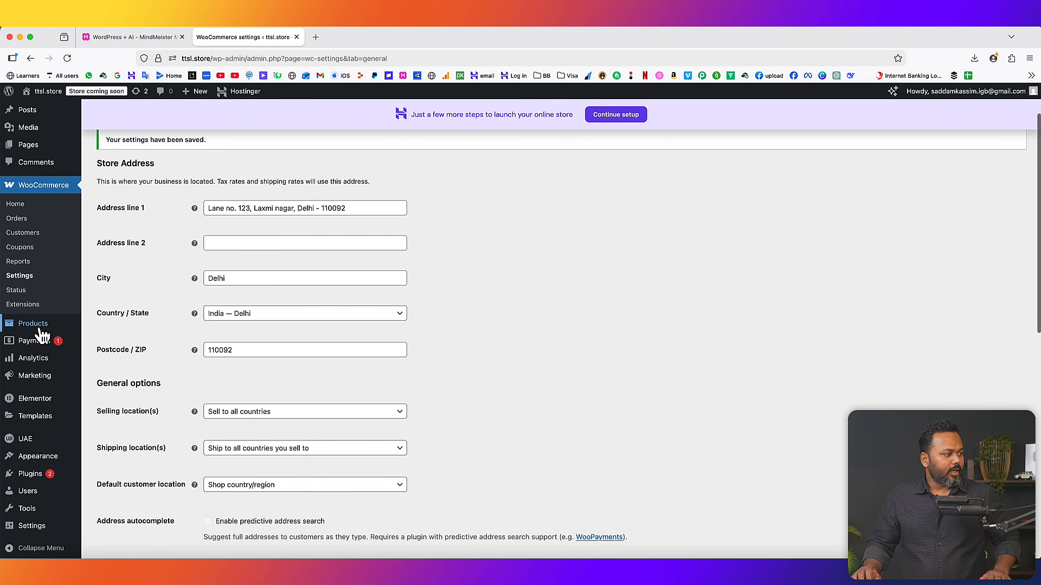
{"action": "mouse_move", "coordinate": [38, 328]}
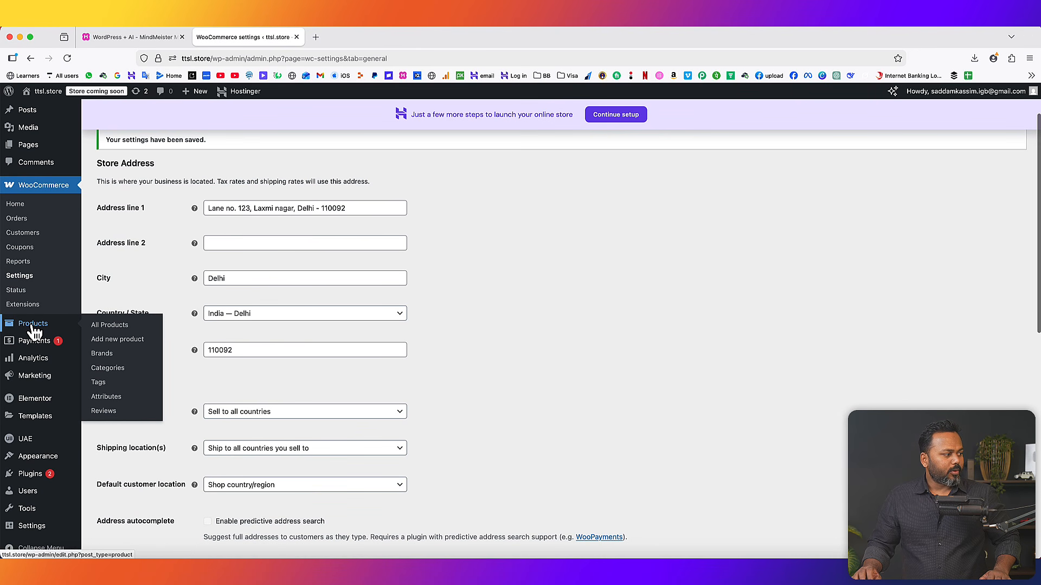
{"action": "left_click", "coordinate": [116, 338]}
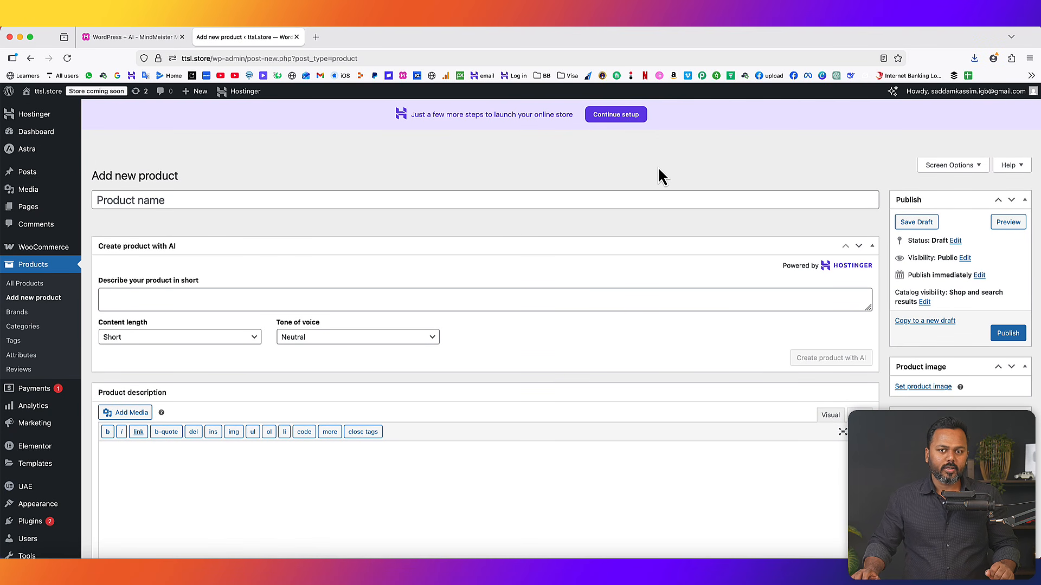
{"action": "left_click", "coordinate": [172, 201]}
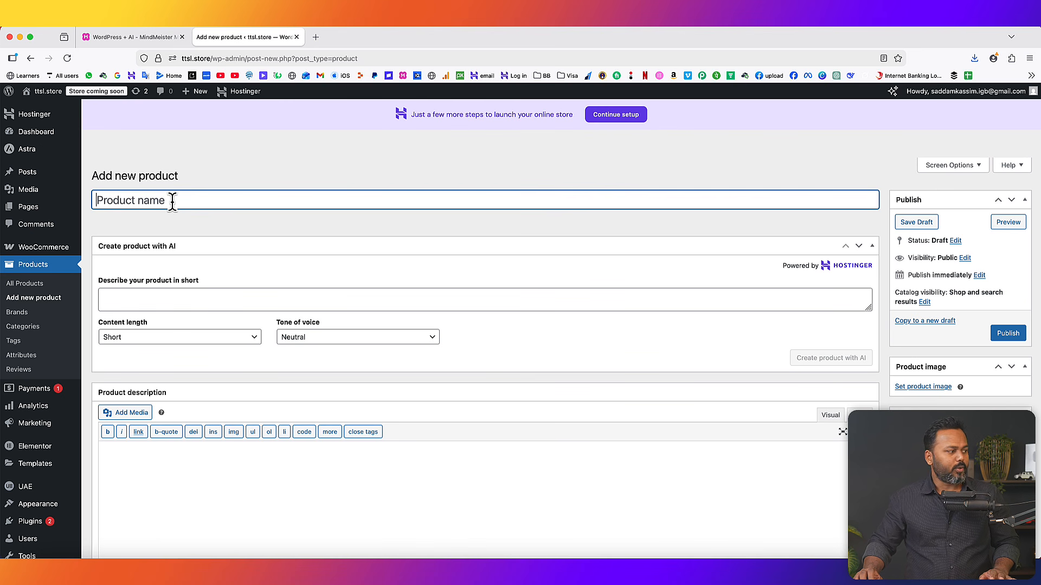
{"action": "type", "text": "Men’s Premium Cotton Round Neck T-Shirt – Regular Fit"}
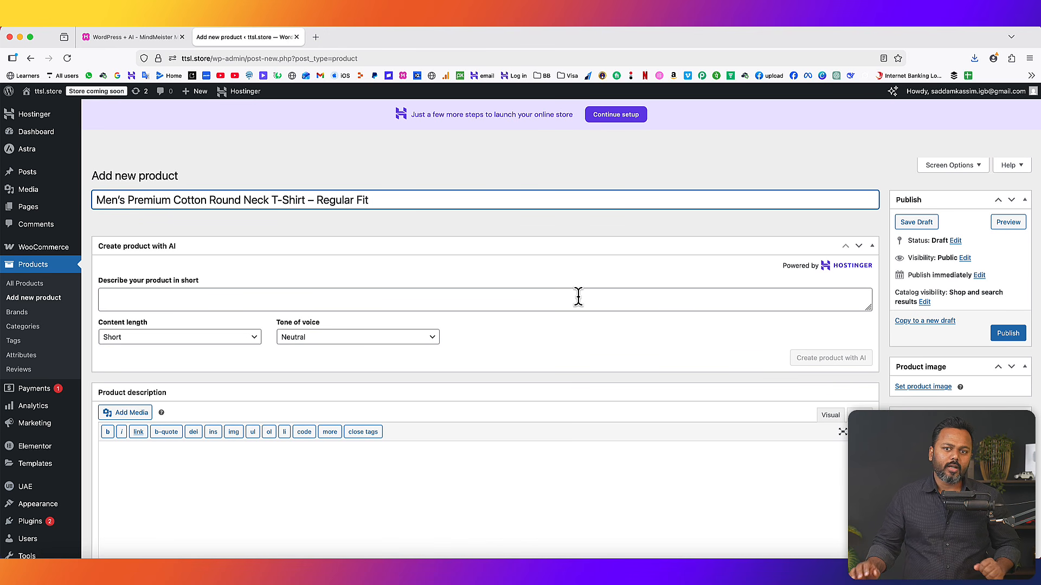
{"action": "left_click", "coordinate": [872, 247]}
- Paste the full T-shirt description into the Visual description editor
{"action": "scroll", "coordinate": [162, 254], "scroll_direction": "down", "scroll_amount": 2}
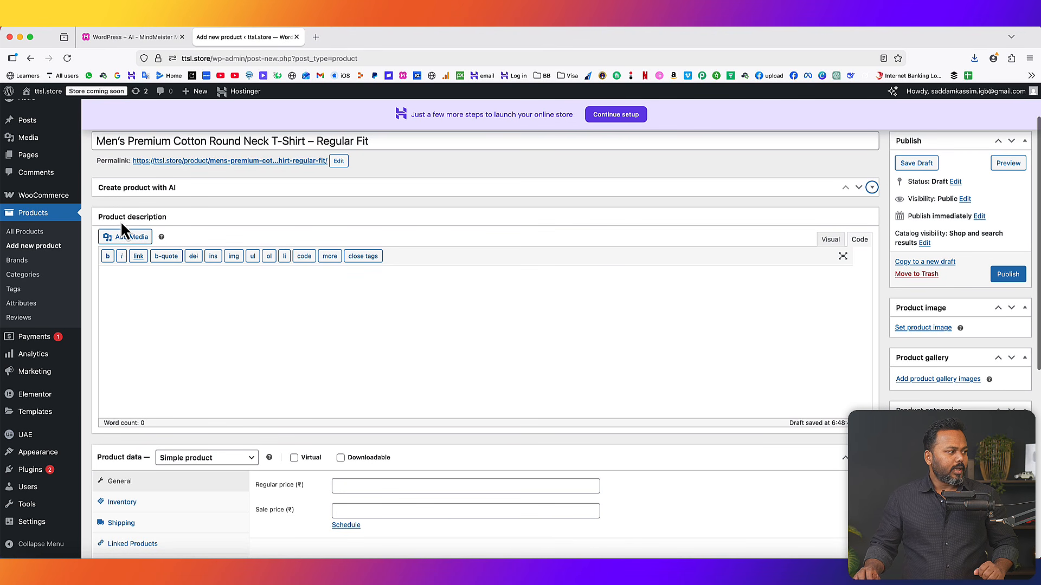
{"action": "left_click", "coordinate": [831, 240]}
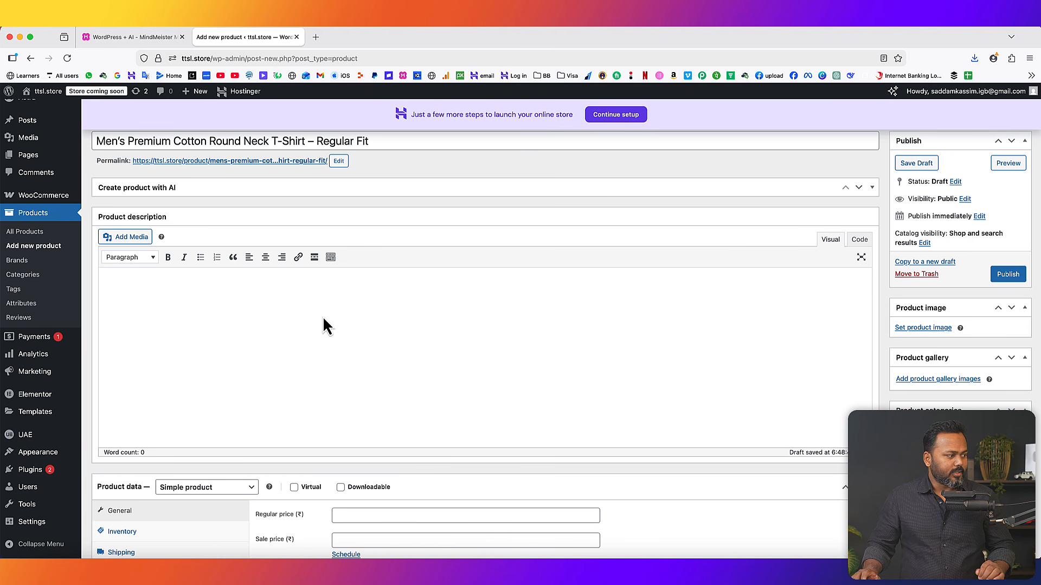
{"action": "type", "text": "Upgrade your daily wardrobe with this Men’s Premium Cotton Round Neck T-Shirt, crafted for comfort, durability, and timeless style. Made from soft, breathable cotton fabric, this t-shirt feels smooth on the skin and keeps you comfortable all day long. The classic round neck and regular fit make it perfect for casual outings, office wear, gym sessions, or lounging at home. Its versatile design pairs easily with jeans, joggers, or shorts, making it a must-have essential for every man. Whether you’re heading out with friends or relaxing indoors, this t-shirt delivers the perfect balance of style, comfort, and quality. 📐 Product Details • Fabric: 100% Cotton • Fit: Regular Fit • Neck Type: Round Neck • Sleeve: Half Sleeve • Pattern: Solid / Printed (edit as needed) • Occasion: Casual, Daily Wear, Gym, Travel • Care Instructions: Machine wash cold, do not bleach 📏 Available Sizes S | M | L | XL | XXL(Please check the size chart before ordering) 🎯 Ideal For • Daily casual wear • College & office casuals • Gym & workouts • Summer comfort wear"}
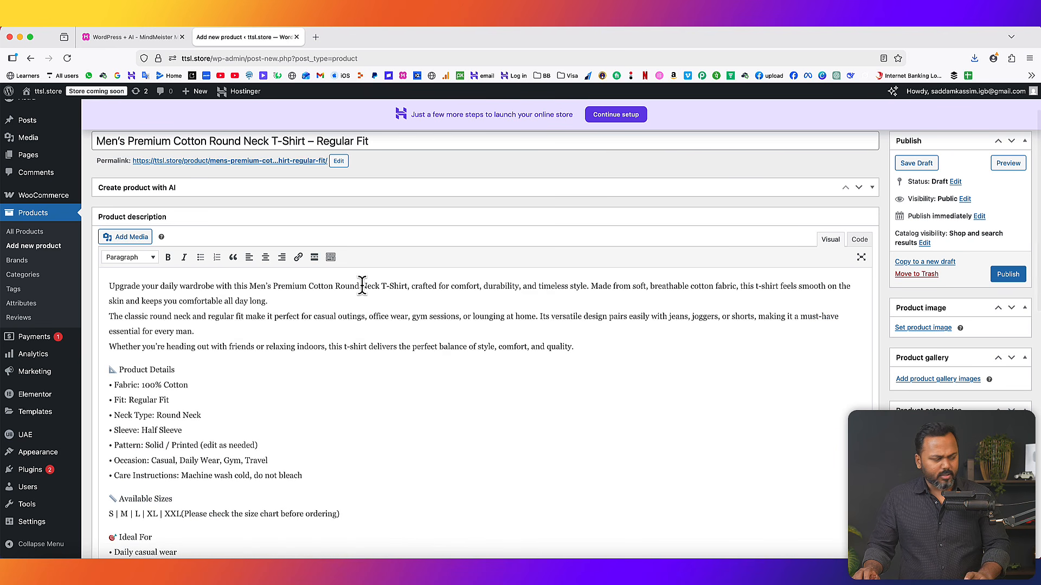
{"action": "scroll", "coordinate": [219, 288], "scroll_direction": "up", "scroll_amount": 1}
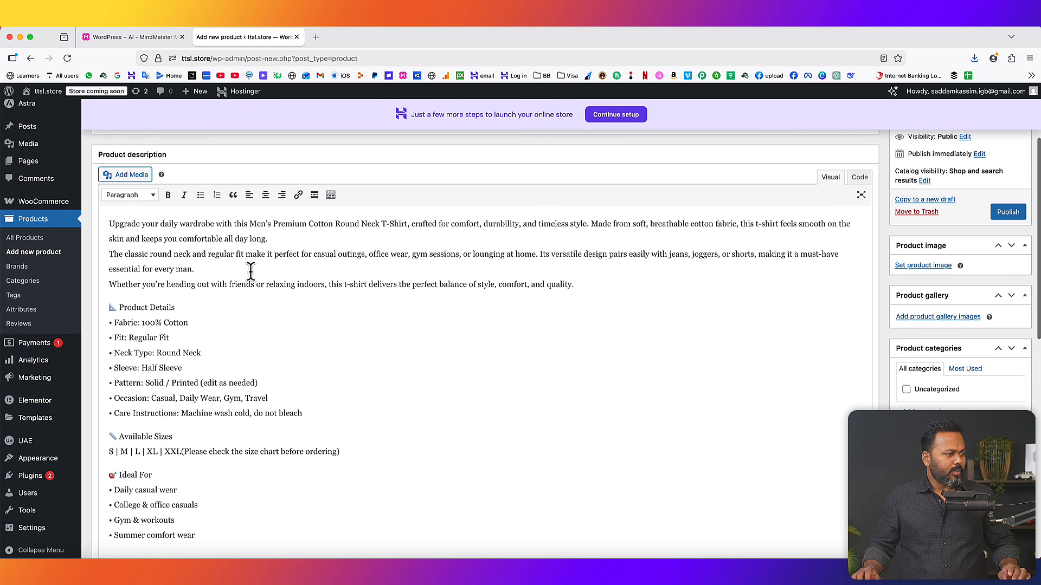
- Bold the Product Details, Available Sizes and Ideal For headings
{"action": "left_click_drag", "start_coordinate": [175, 307], "coordinate": [114, 307]}
{"action": "left_click", "coordinate": [168, 194]}
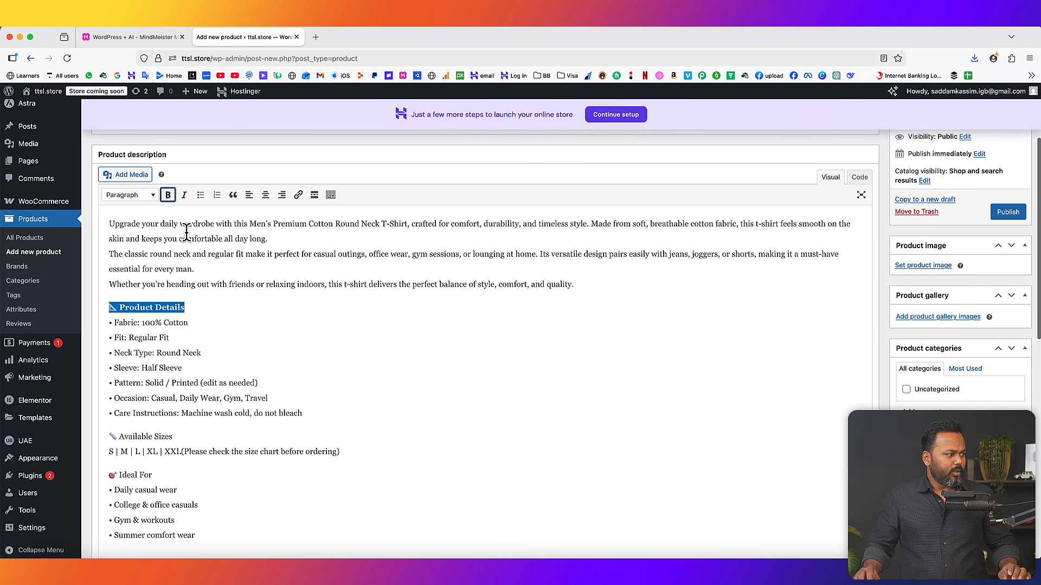
{"action": "scroll", "coordinate": [174, 343], "scroll_direction": "down", "scroll_amount": 3}
{"action": "left_click_drag", "start_coordinate": [174, 343], "coordinate": [100, 342]}
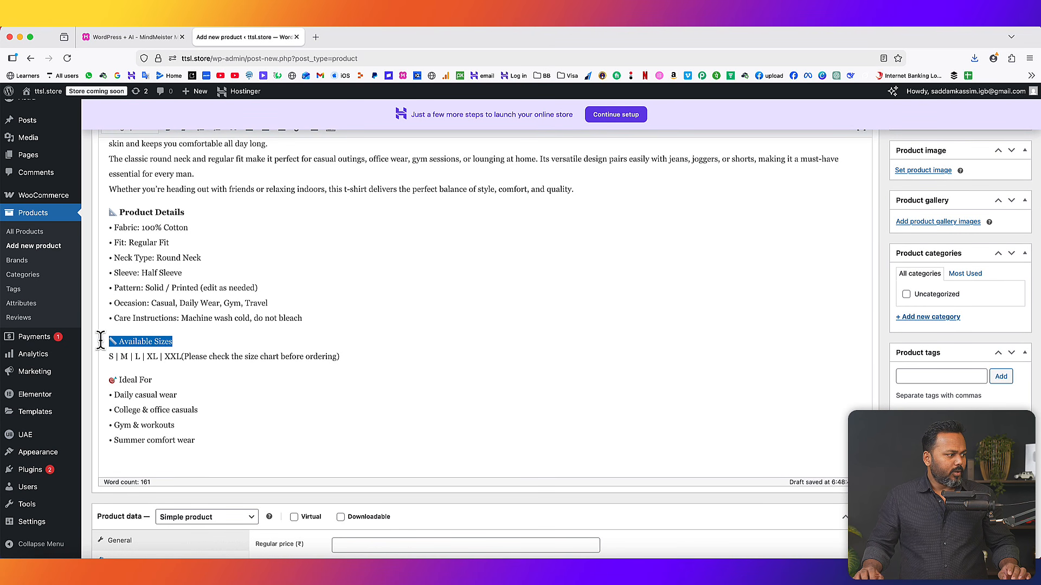
{"action": "scroll", "coordinate": [193, 239], "scroll_direction": "up", "scroll_amount": 2}
{"action": "left_click", "coordinate": [168, 137]}
{"action": "scroll", "coordinate": [166, 374], "scroll_direction": "down", "scroll_amount": 2}
{"action": "left_click_drag", "start_coordinate": [155, 378], "coordinate": [106, 376]}
{"action": "key", "text": "super+b"}
{"action": "left_click", "coordinate": [375, 364]}
{"action": "scroll", "coordinate": [375, 364], "scroll_direction": "up", "scroll_amount": 5}
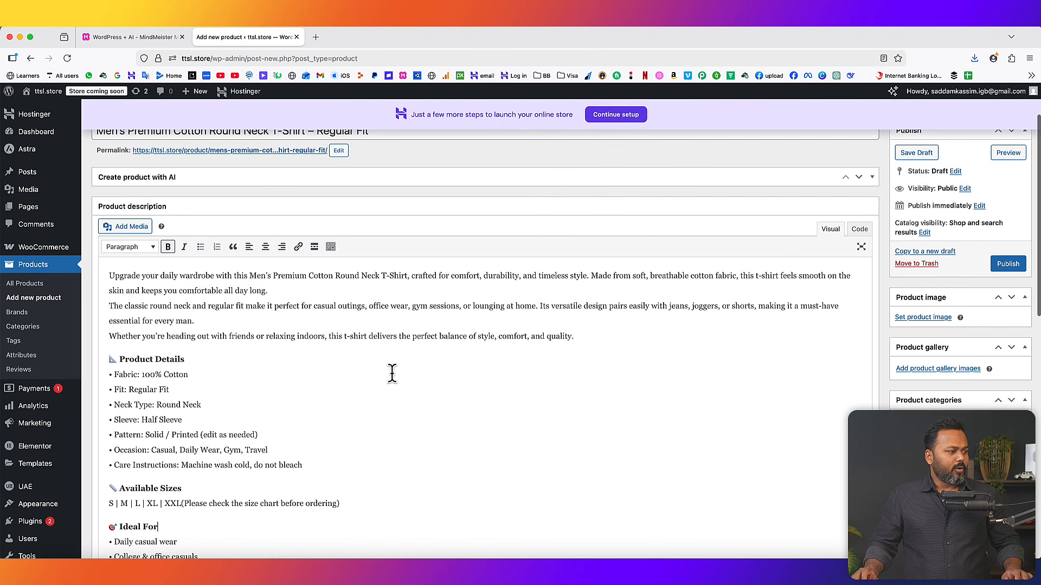
{"action": "scroll", "coordinate": [390, 372], "scroll_direction": "down", "scroll_amount": 8}
{"action": "scroll", "coordinate": [398, 382], "scroll_direction": "down", "scroll_amount": 5}
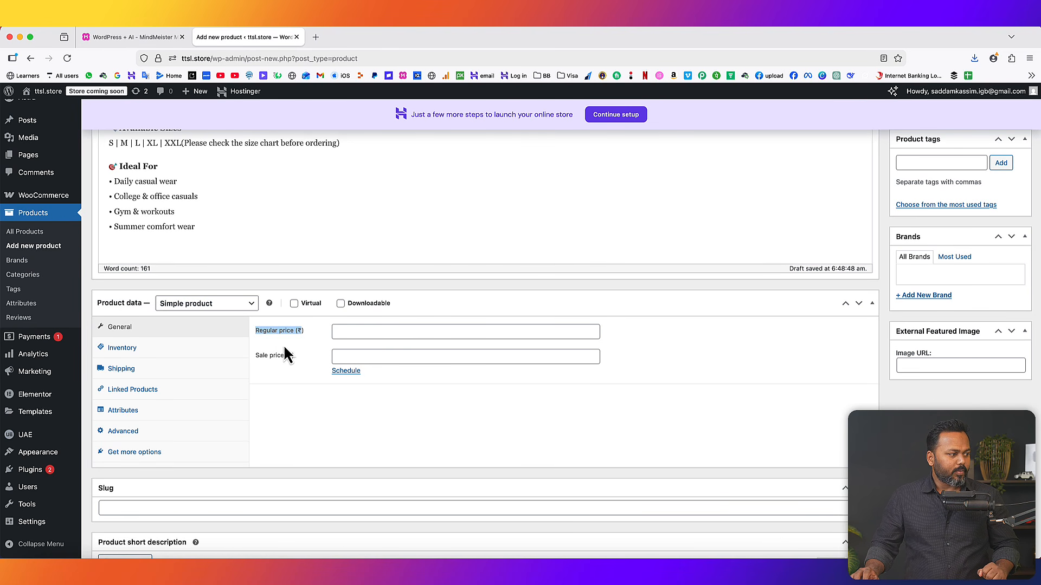
- Set the T-shirt's regular price to 999 and its sale price to 899
{"action": "left_click", "coordinate": [350, 330]}
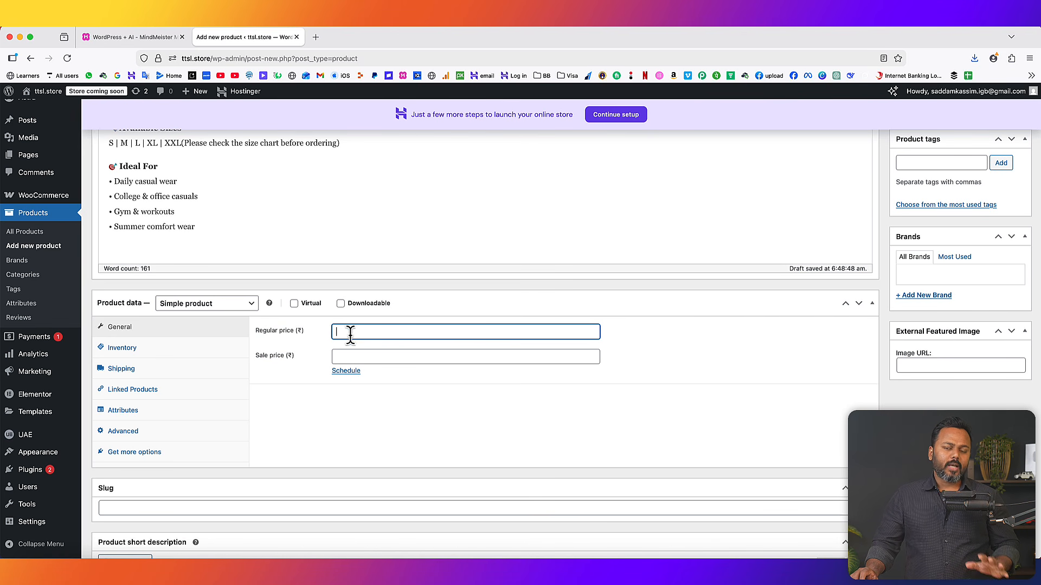
{"action": "type", "text": "9"}
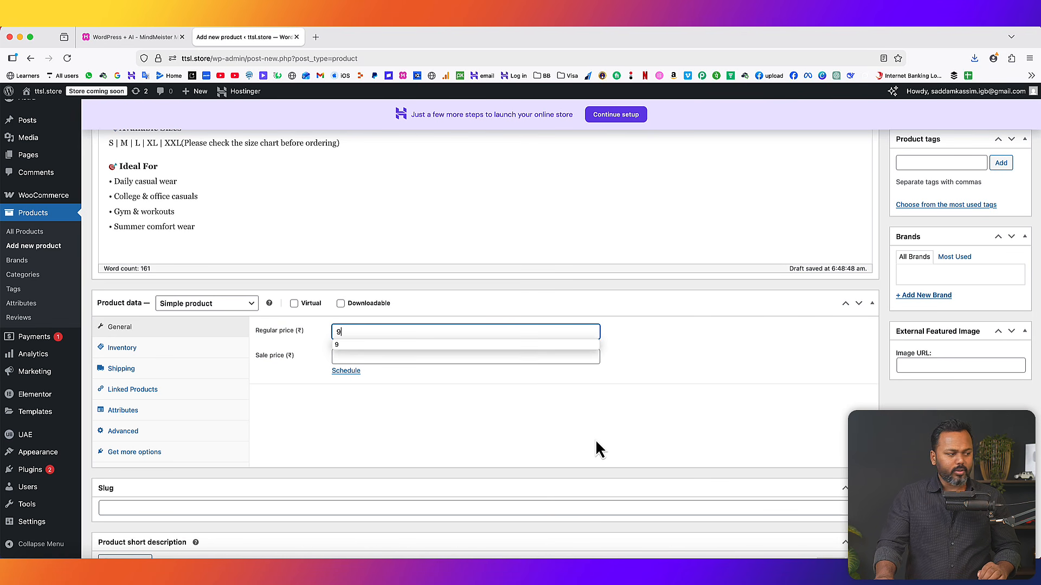
{"action": "type", "text": "99"}
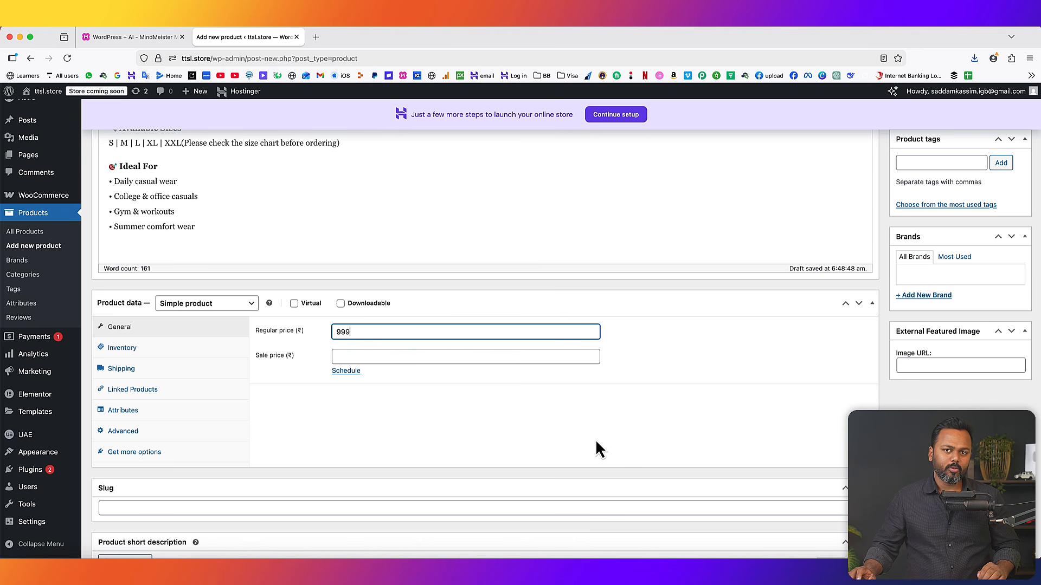
{"action": "left_click", "coordinate": [559, 422]}
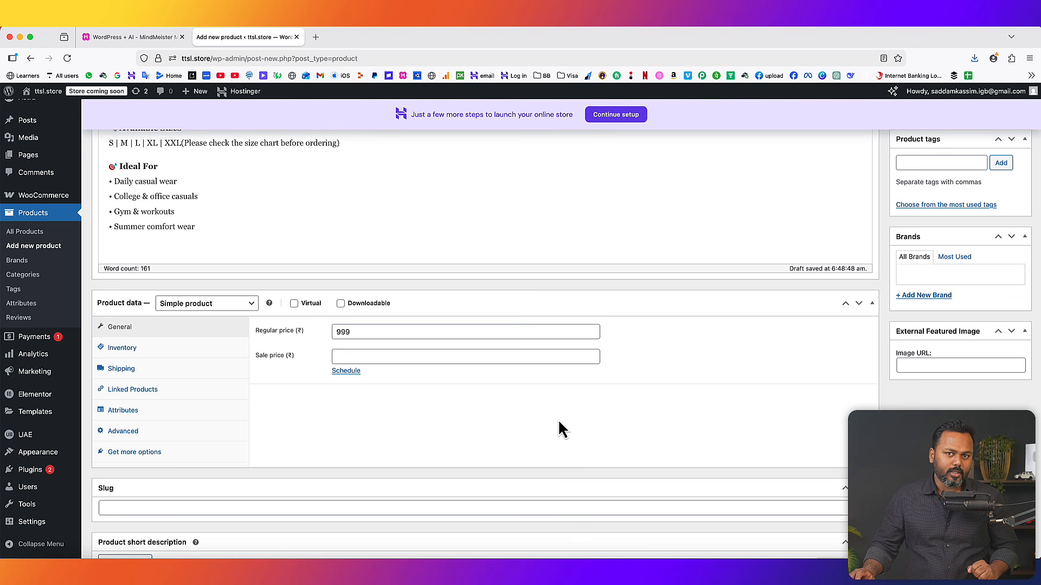
{"action": "left_click", "coordinate": [380, 359]}
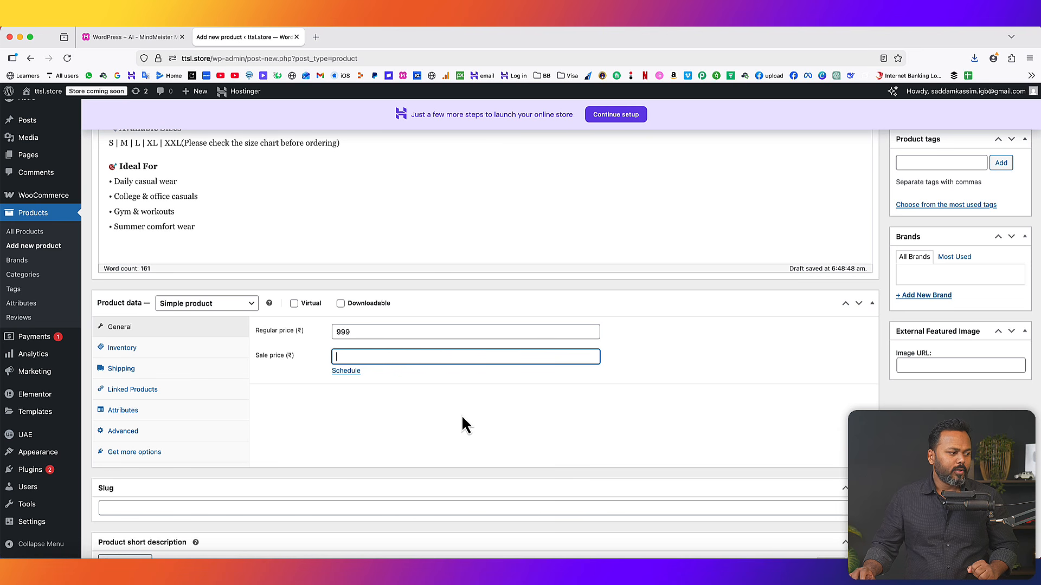
{"action": "type", "text": "899"}
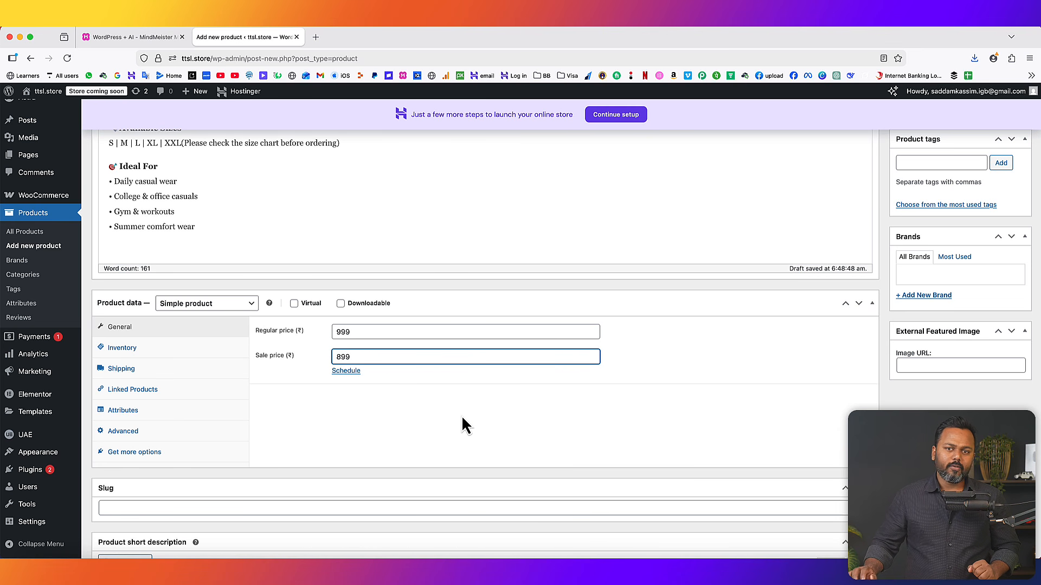
{"action": "left_click", "coordinate": [527, 420]}
- Collapse the Slug box and paste the short description in Visual mode
{"action": "scroll", "coordinate": [526, 418], "scroll_direction": "down", "scroll_amount": 5}
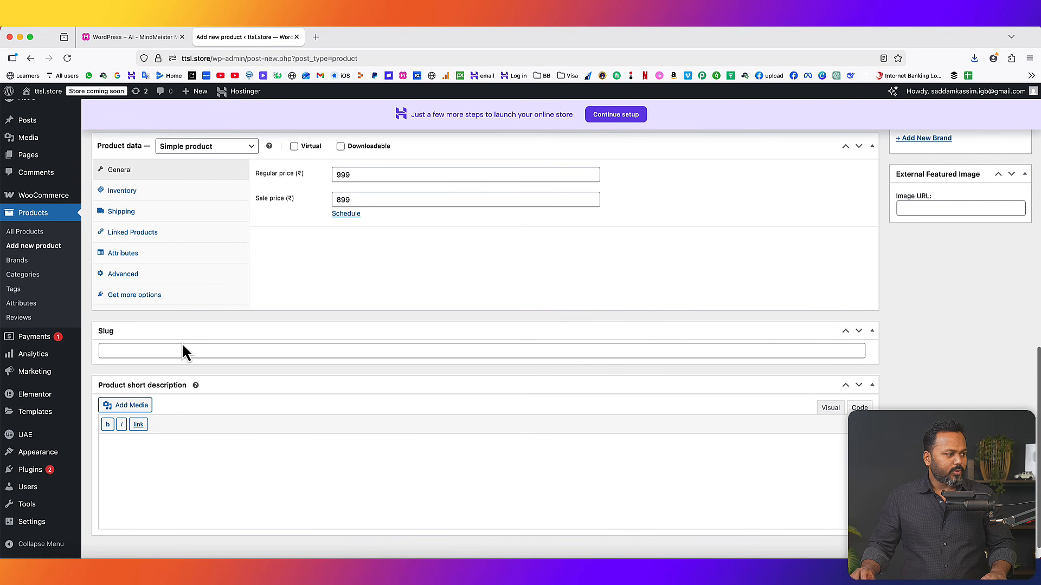
{"action": "left_click", "coordinate": [872, 331]}
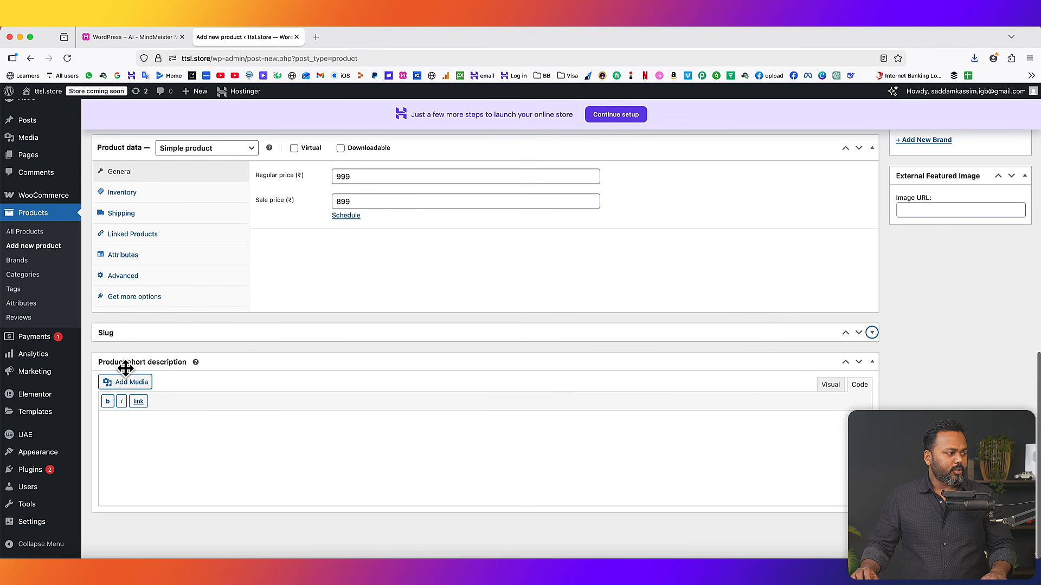
{"action": "left_click", "coordinate": [830, 384]}
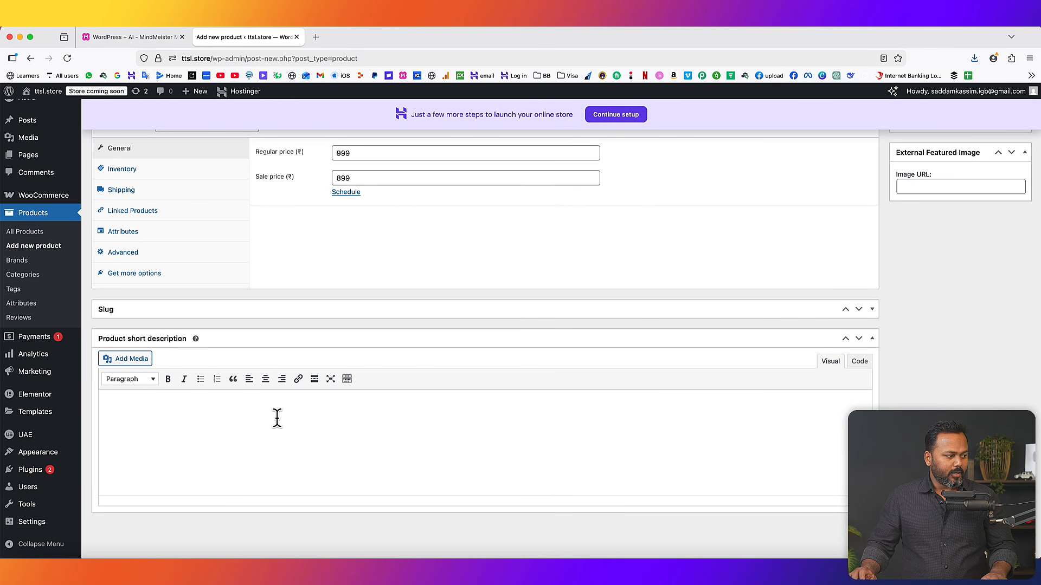
{"action": "key", "text": "super+v"}
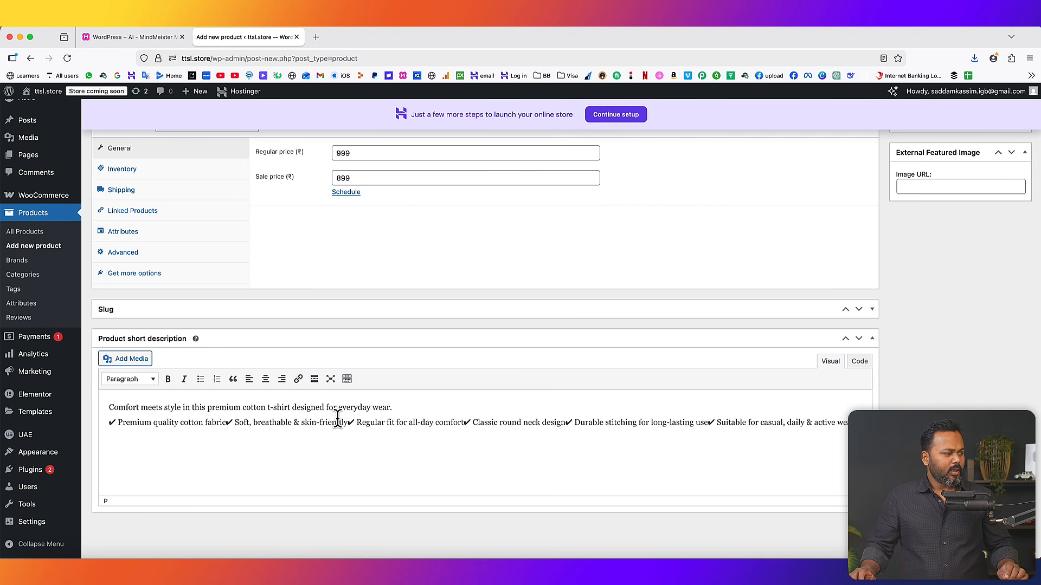
- Split the short description so each ✔ feature, from cotton fabric to active wear, sits on its own line
{"action": "left_click", "coordinate": [226, 423]}
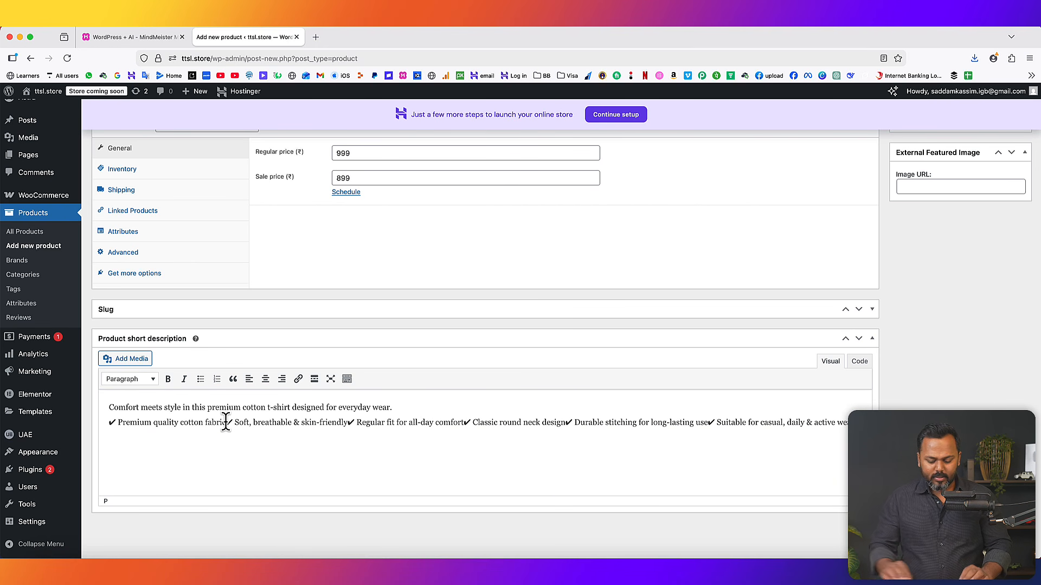
{"action": "key", "text": "Return"}
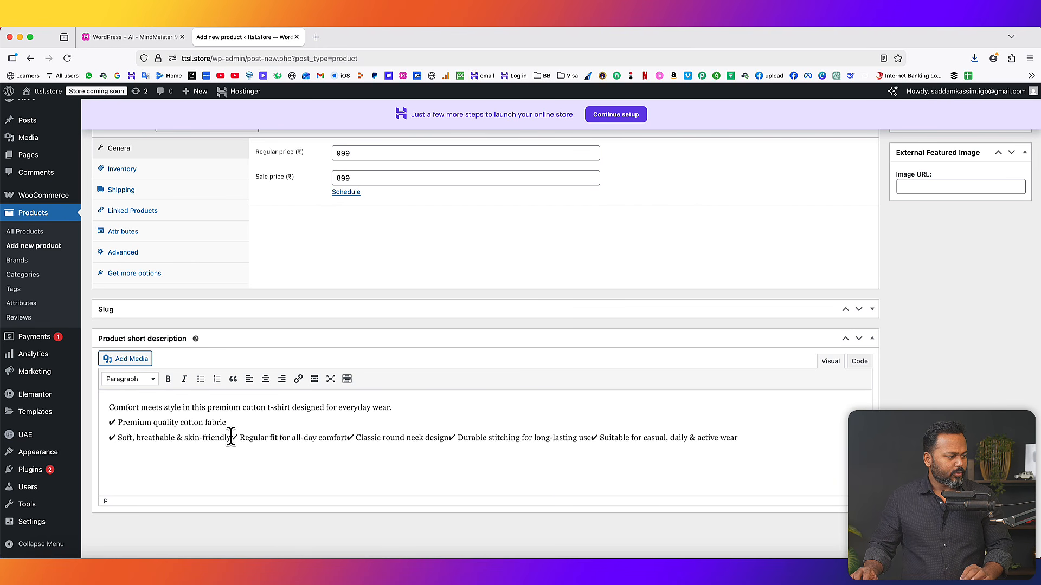
{"action": "left_click", "coordinate": [231, 436]}
{"action": "key", "text": "Return"}
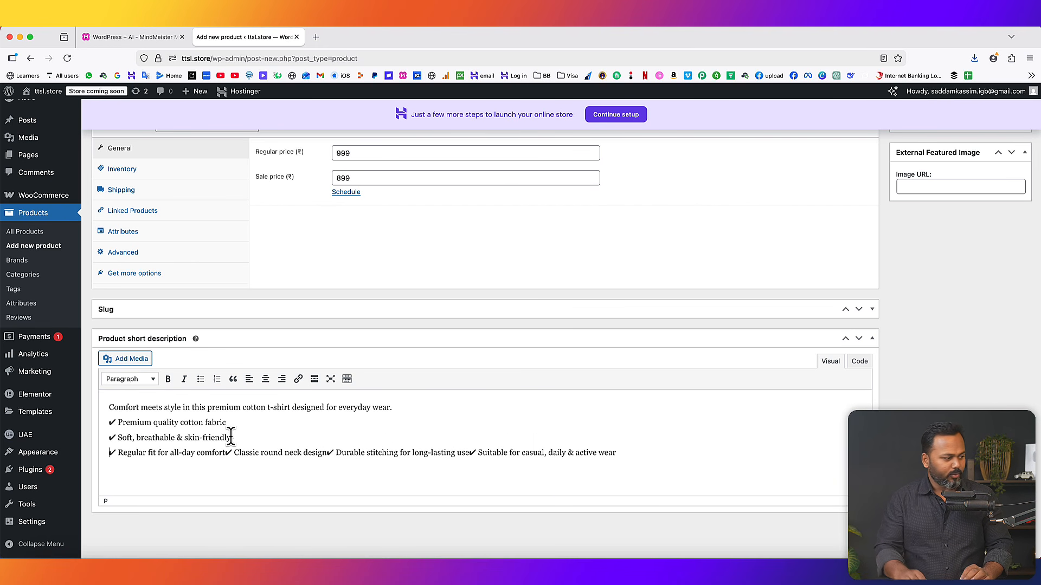
{"action": "left_click", "coordinate": [226, 452]}
{"action": "key", "text": "Return"}
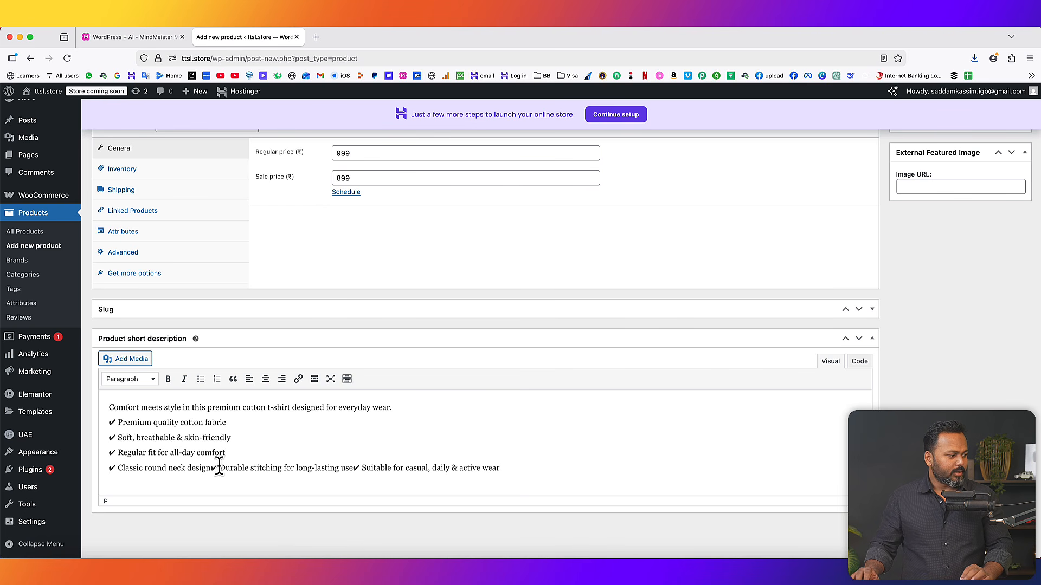
{"action": "left_click", "coordinate": [211, 468]}
{"action": "key", "text": "Return"}
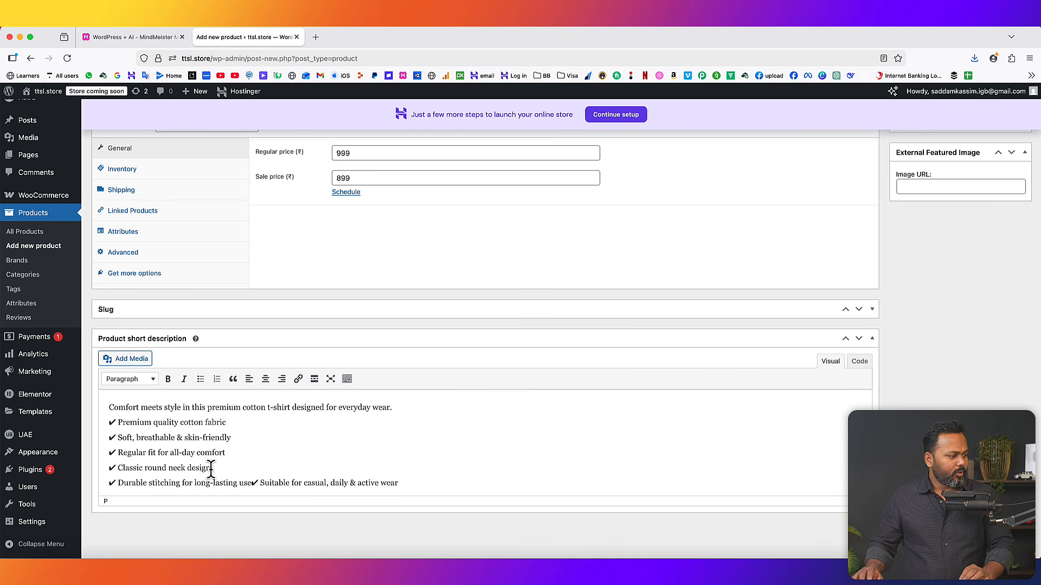
{"action": "left_click", "coordinate": [251, 483]}
{"action": "key", "text": "Return"}
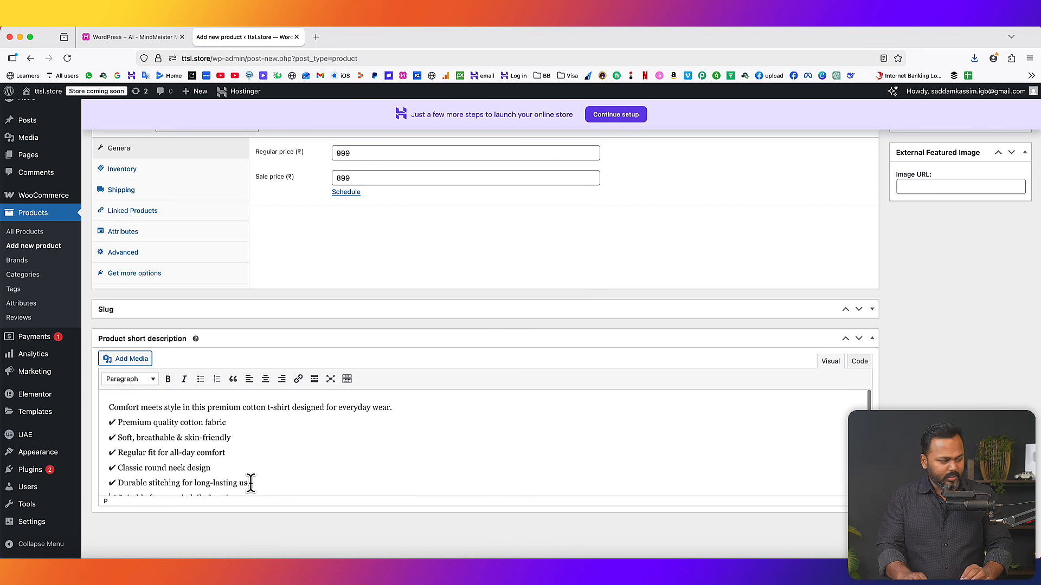
{"action": "scroll", "coordinate": [266, 475], "scroll_direction": "down", "scroll_amount": 2}
{"action": "scroll", "coordinate": [268, 474], "scroll_direction": "up", "scroll_amount": 2}
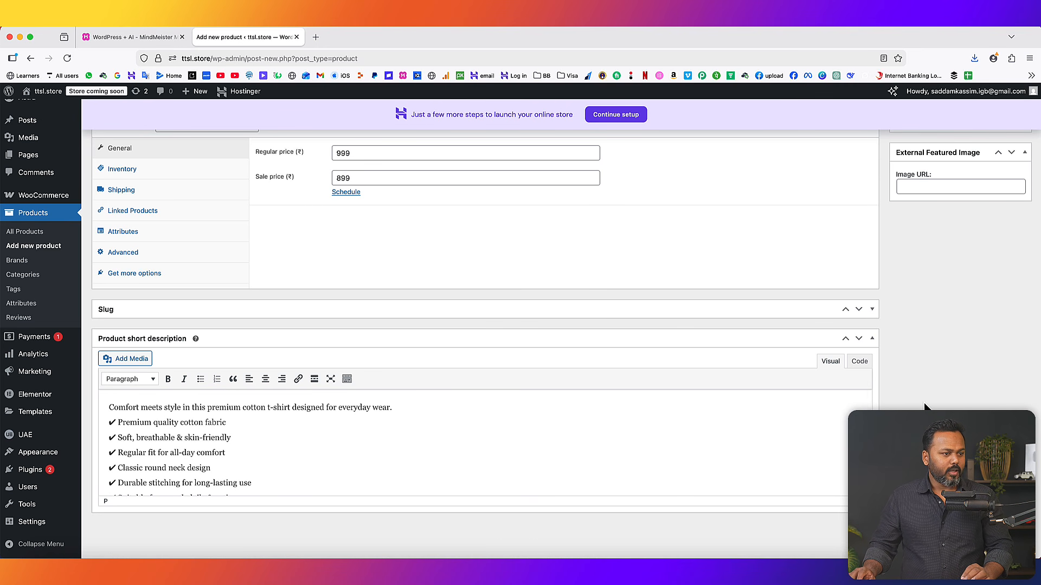
{"action": "scroll", "coordinate": [925, 406], "scroll_direction": "up", "scroll_amount": 10}
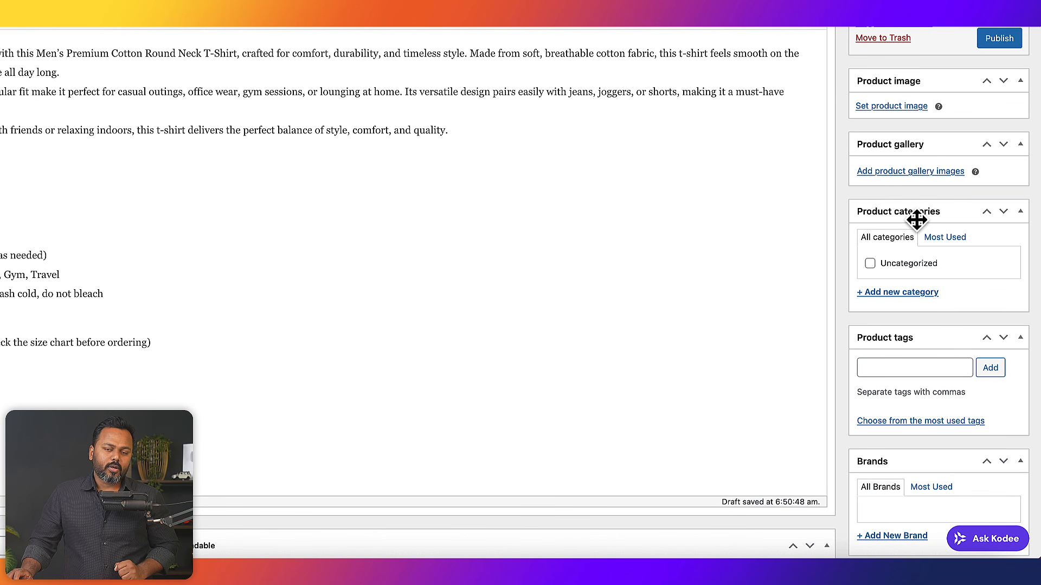
- Add a new 'Men T-shirt' product category and tick it for this T-shirt
{"action": "left_click", "coordinate": [904, 292]}
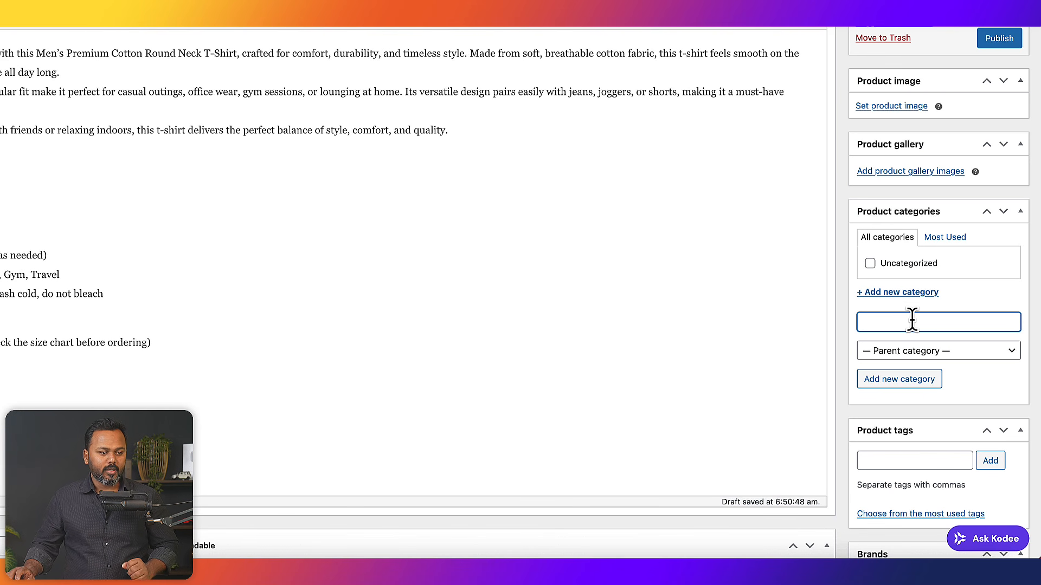
{"action": "type", "text": "Men T"}
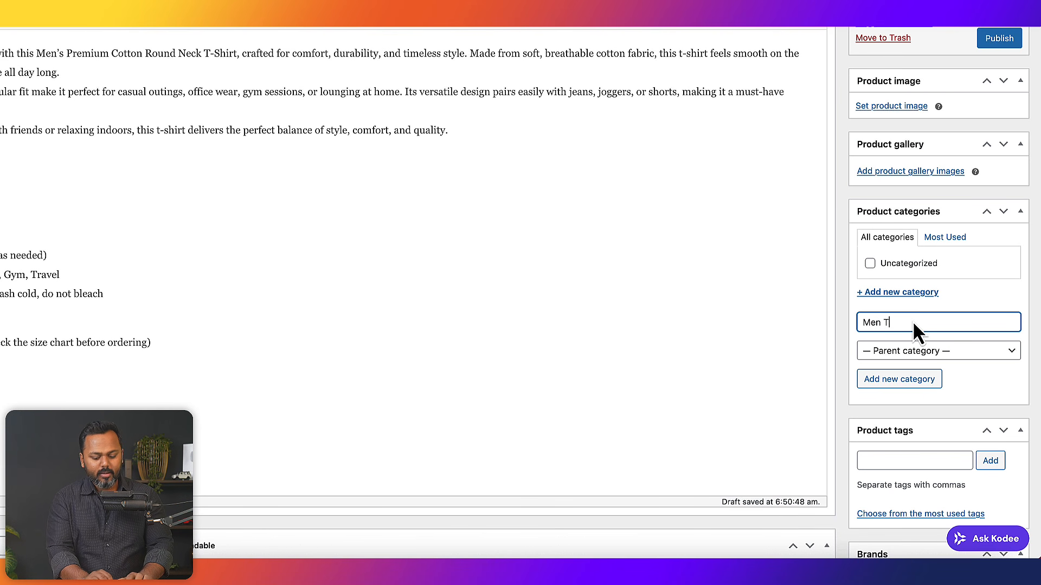
{"action": "type", "text": "-shirt"}
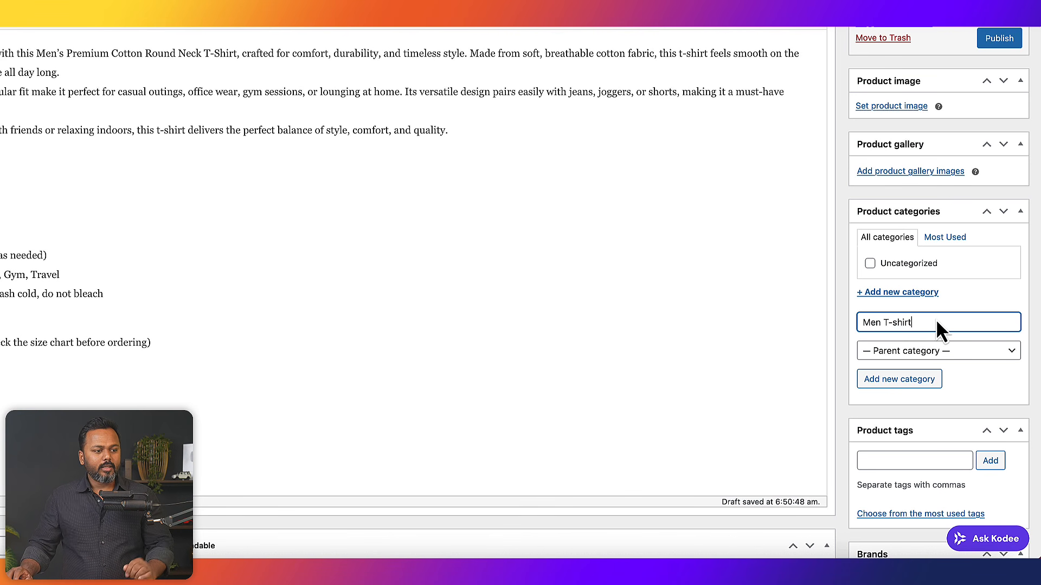
{"action": "left_click", "coordinate": [901, 379]}
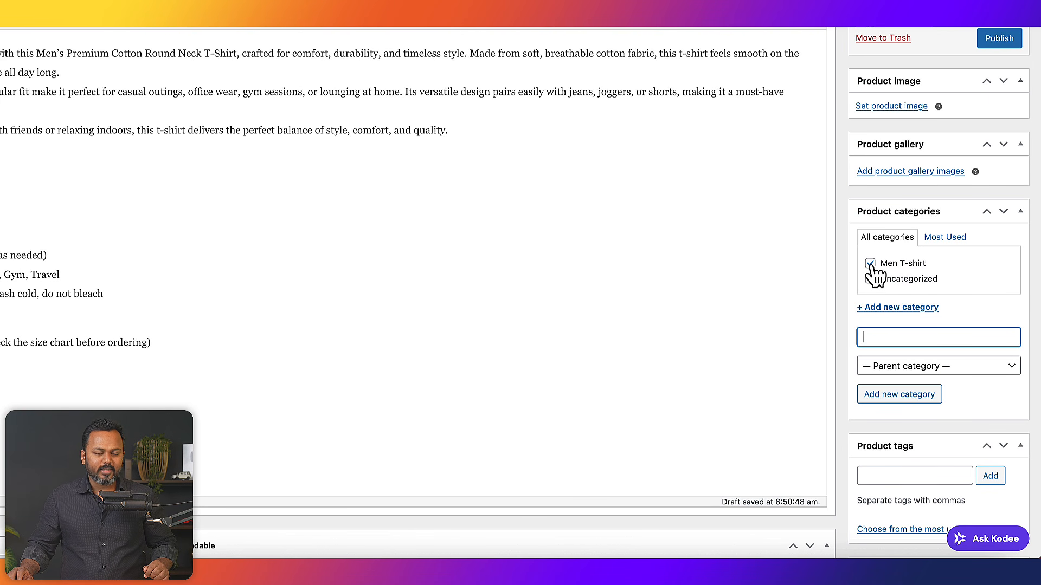
{"action": "scroll", "coordinate": [843, 269], "scroll_direction": "up", "scroll_amount": 3}
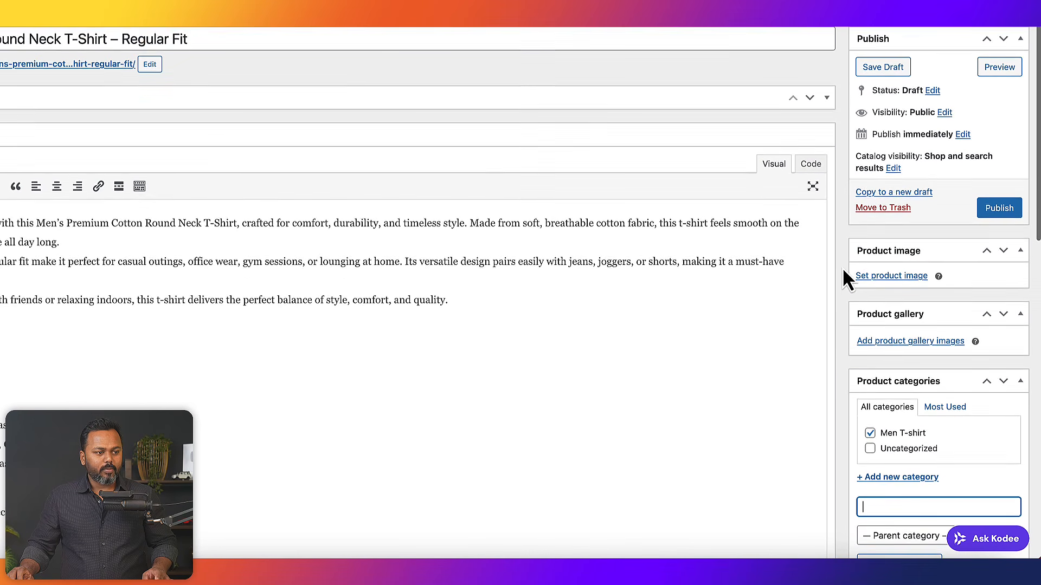
- Upload the black T-shirt PNG, set it as the product image, and publish the product
{"action": "left_click", "coordinate": [892, 274]}
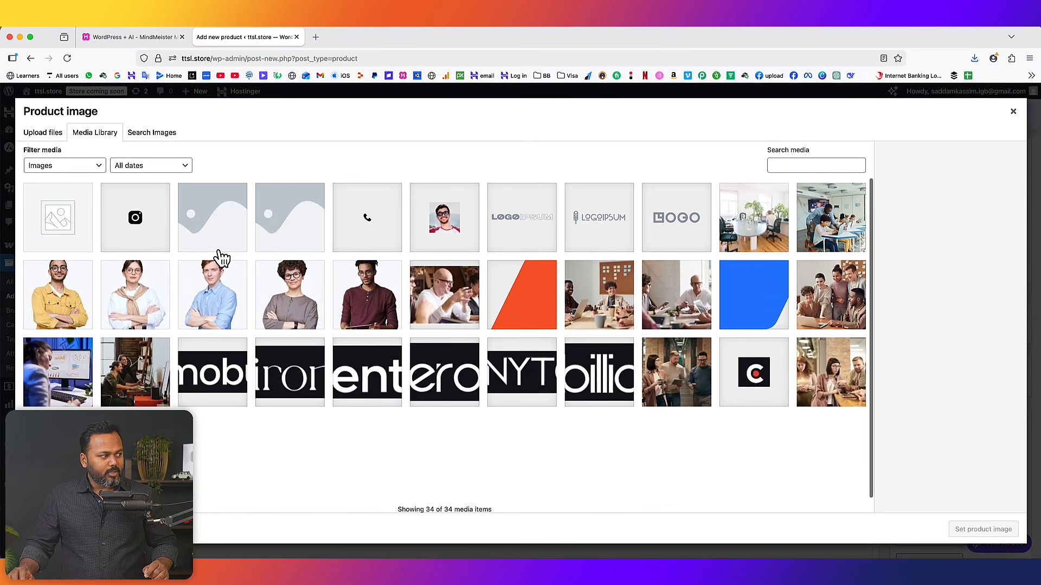
{"action": "left_click", "coordinate": [46, 137]}
{"action": "left_click", "coordinate": [519, 311]}
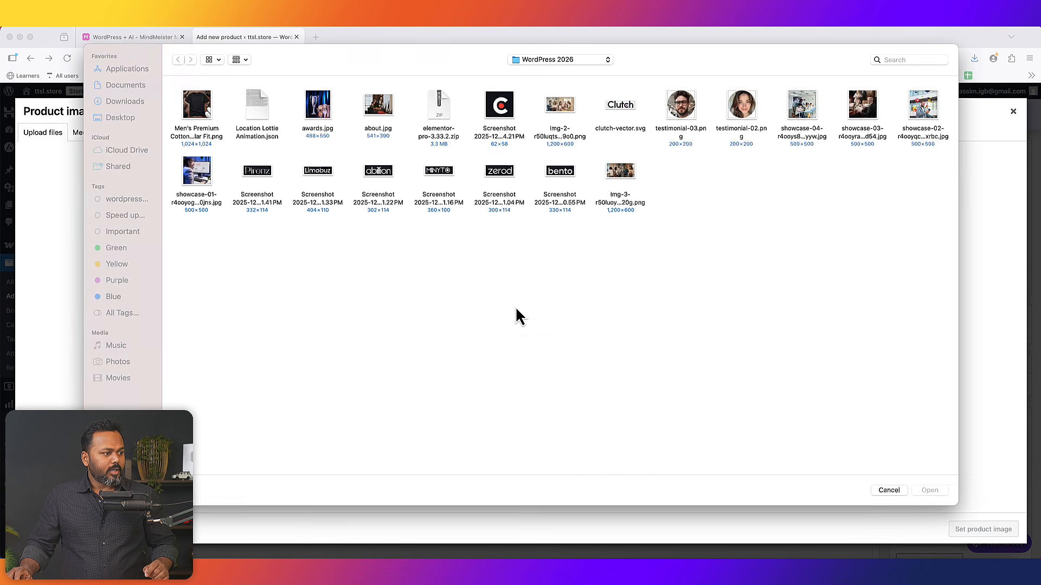
{"action": "left_click", "coordinate": [198, 110]}
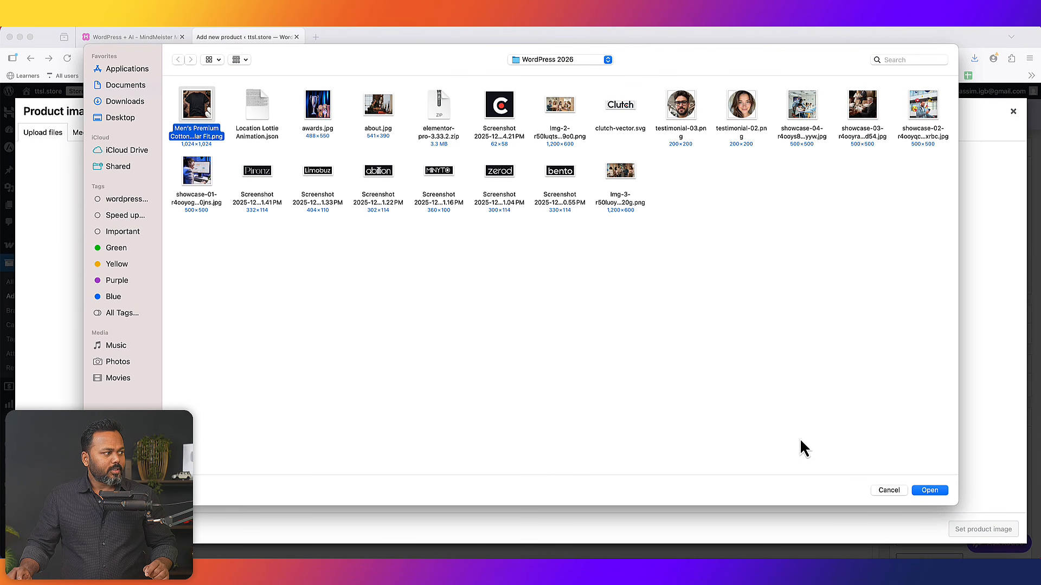
{"action": "left_click", "coordinate": [929, 491]}
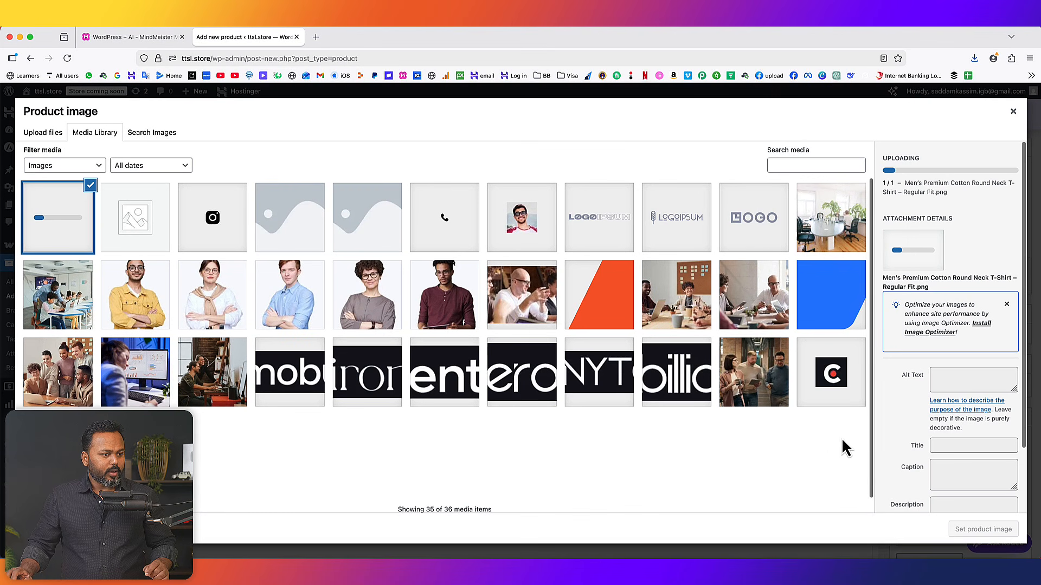
{"action": "left_click", "coordinate": [995, 532]}
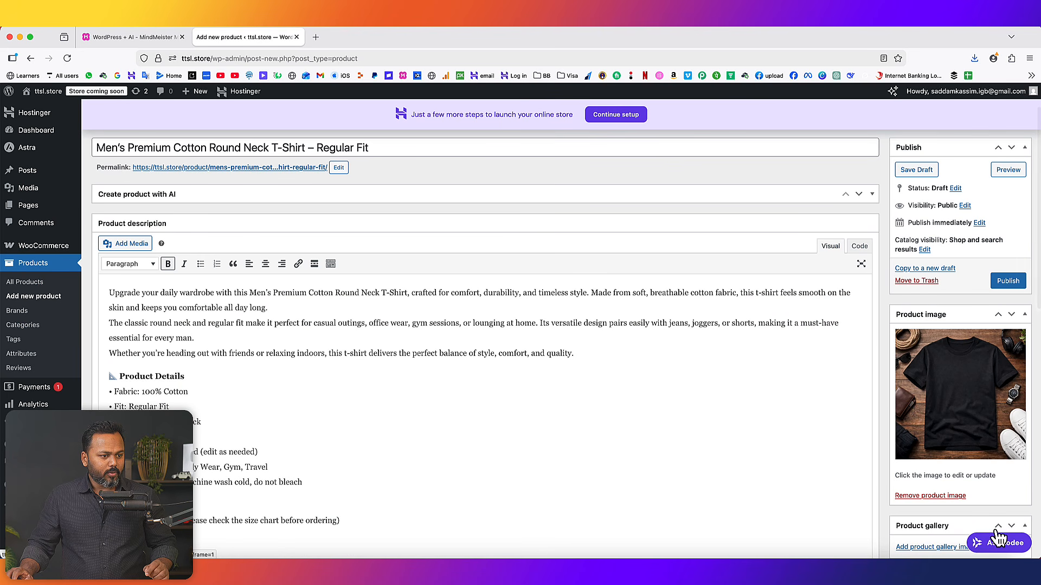
{"action": "left_click", "coordinate": [1013, 285]}
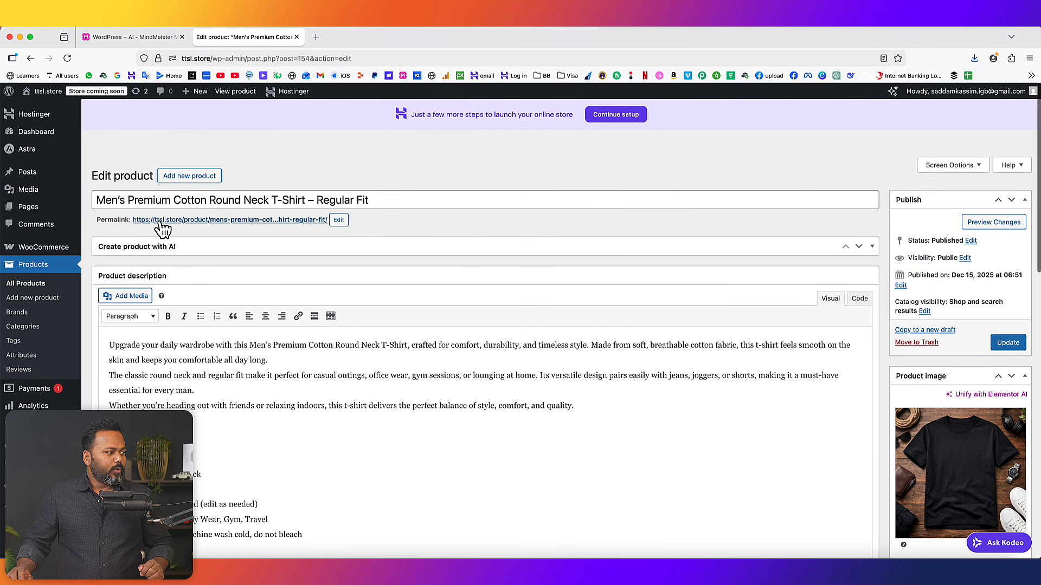
- Copy the product permalink and preview it in a private window, then close that window
{"action": "right_click", "coordinate": [207, 221]}
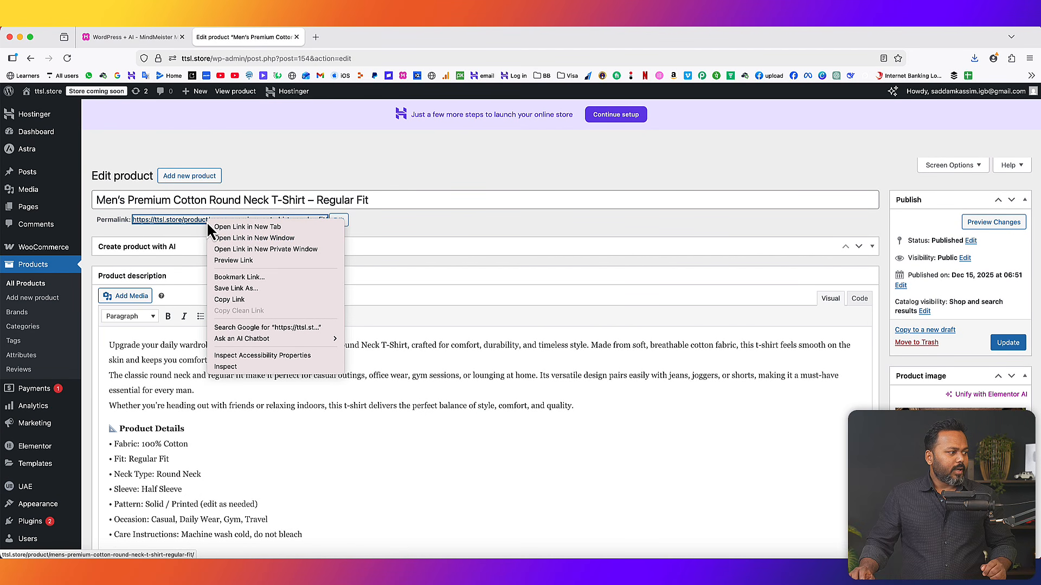
{"action": "left_click", "coordinate": [234, 300]}
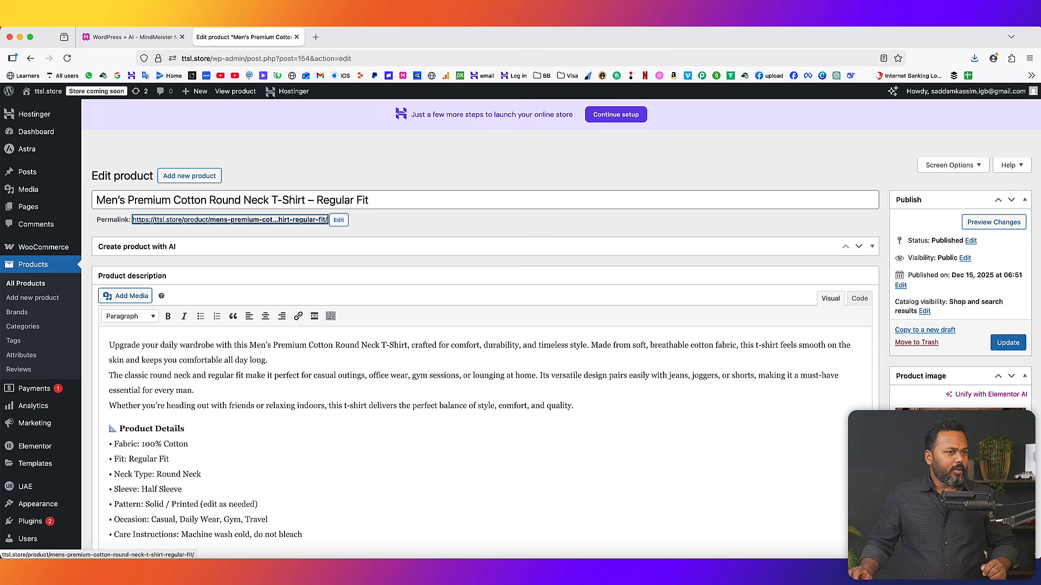
{"action": "left_click", "coordinate": [1030, 60]}
{"action": "left_click", "coordinate": [941, 157]}
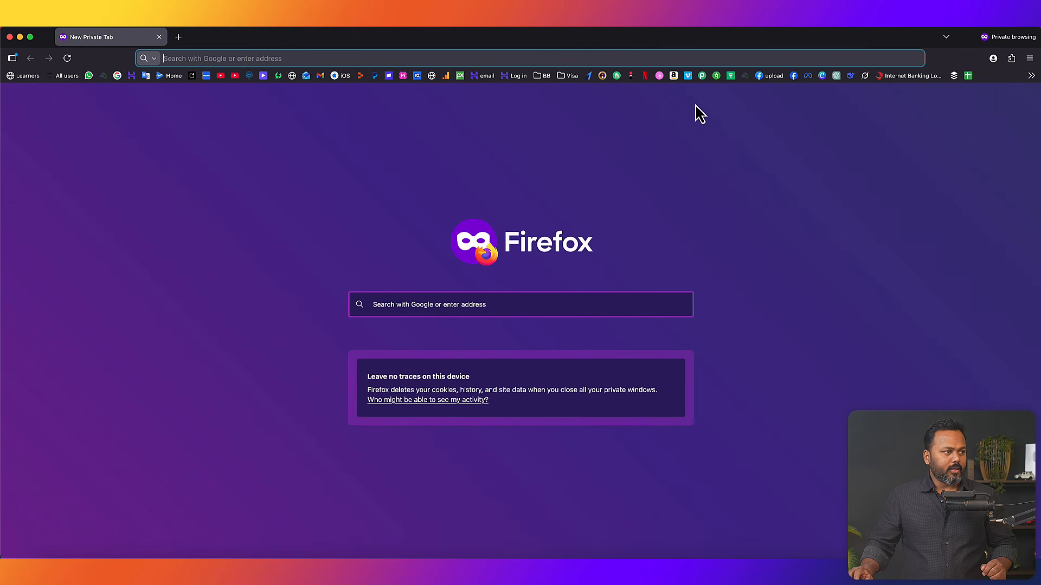
{"action": "key", "text": "super+v"}
{"action": "key", "text": "Return"}
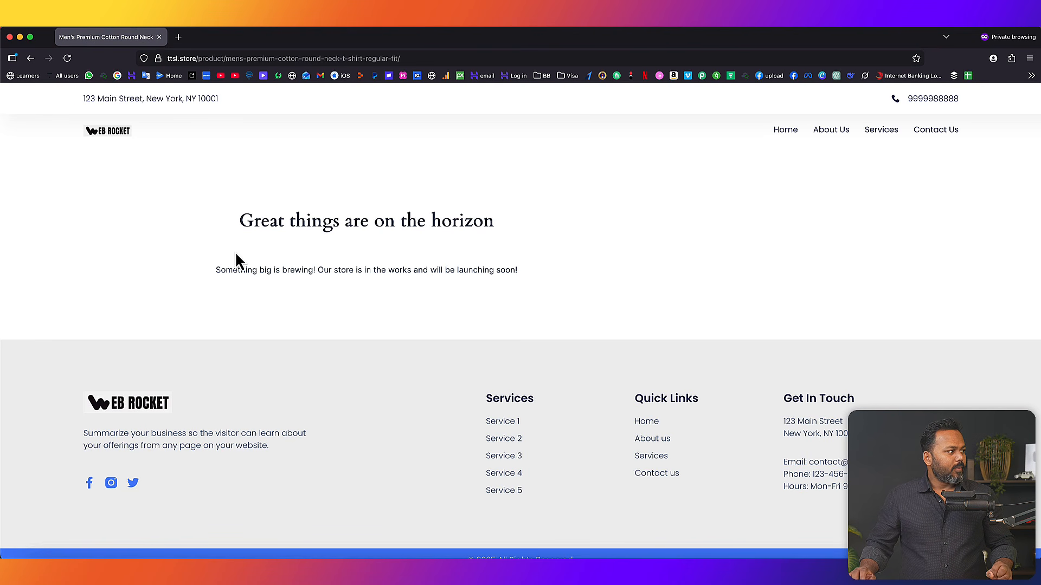
{"action": "left_click", "coordinate": [159, 36]}
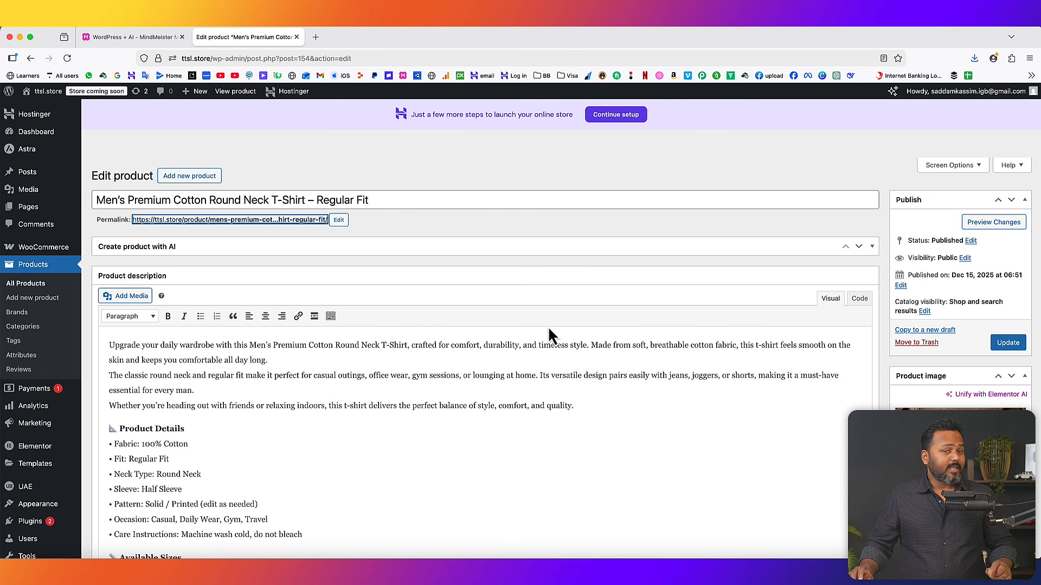
- Set WooCommerce site visibility to Live and save the change
{"action": "mouse_move", "coordinate": [76, 248]}
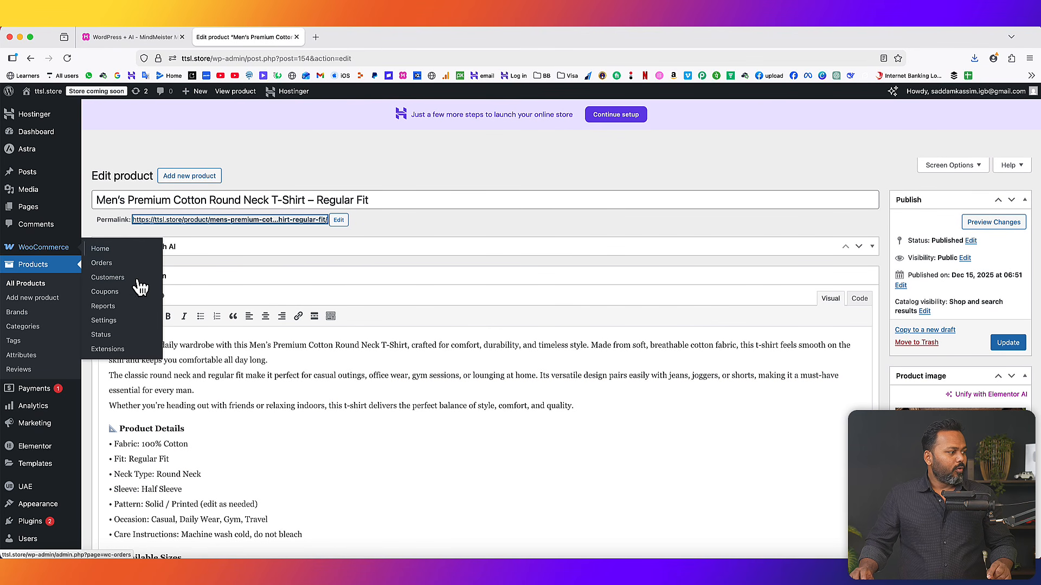
{"action": "right_click", "coordinate": [125, 324]}
{"action": "left_click", "coordinate": [124, 324]}
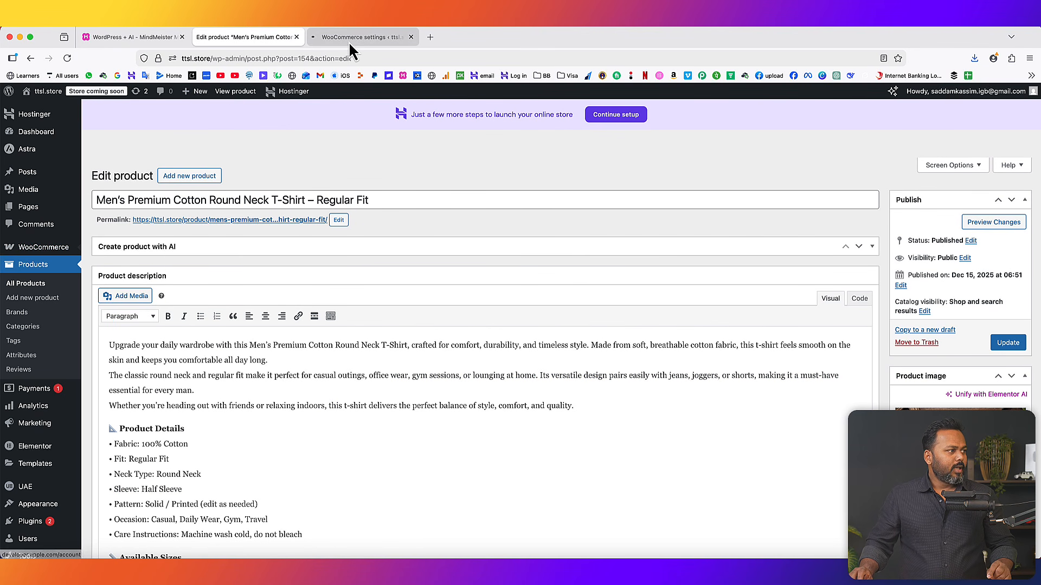
{"action": "left_click", "coordinate": [349, 39]}
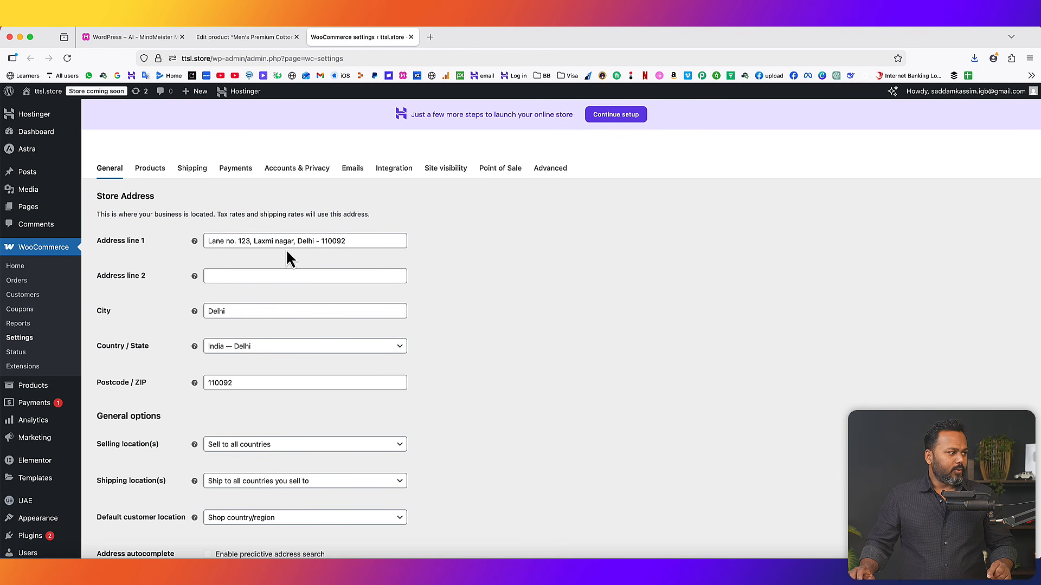
{"action": "left_click", "coordinate": [444, 175]}
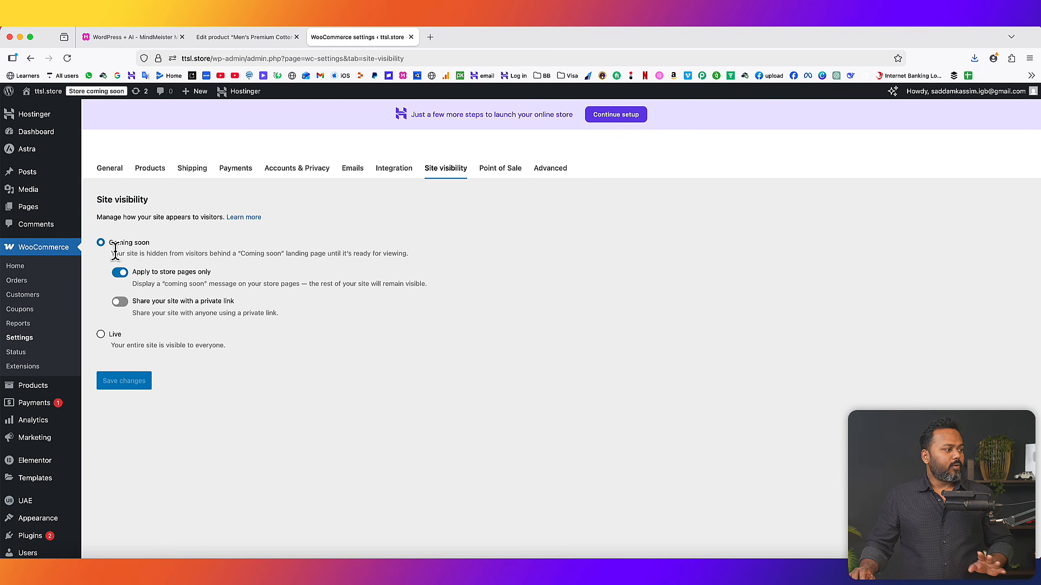
{"action": "left_click", "coordinate": [102, 335]}
{"action": "left_click", "coordinate": [131, 335]}
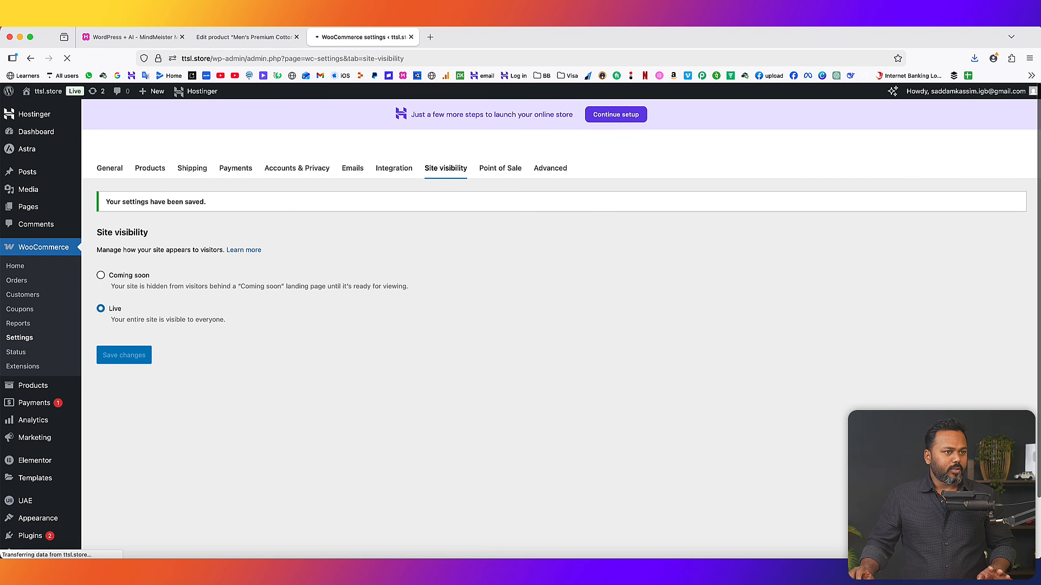
- Load the copied product link in a new private browsing window
{"action": "left_click", "coordinate": [1029, 58]}
{"action": "left_click", "coordinate": [951, 157]}
{"action": "type", "text": "https://ttsl.store/product/mens-premium-cotton-round-neck-t-shirt-regular-fit/"}
{"action": "key", "text": "Return"}
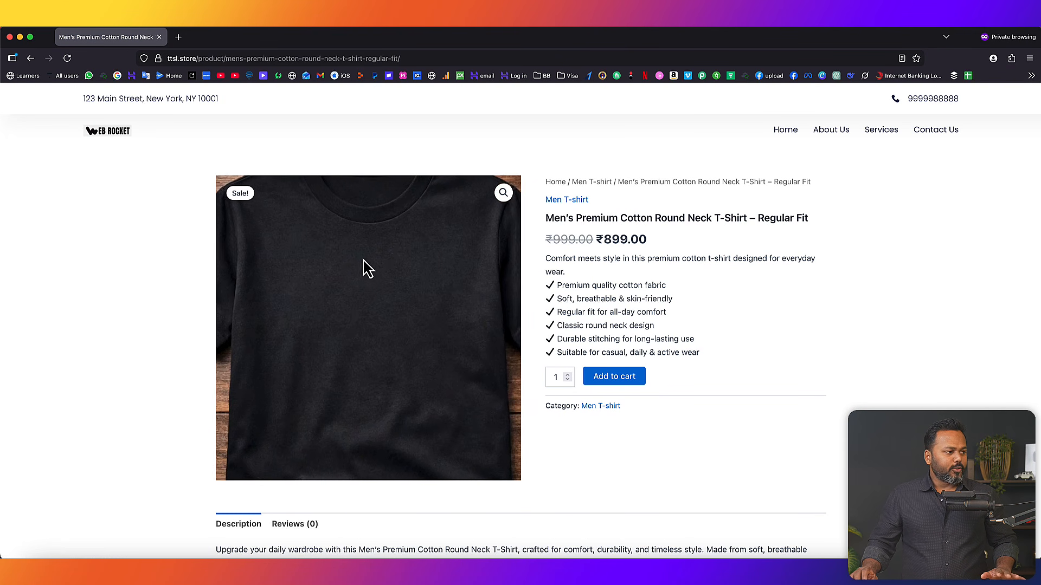
- Review the product title, feature list and ₹899 sale price on the public page
{"action": "left_click_drag", "start_coordinate": [547, 218], "coordinate": [701, 219]}
{"action": "left_click", "coordinate": [602, 203]}
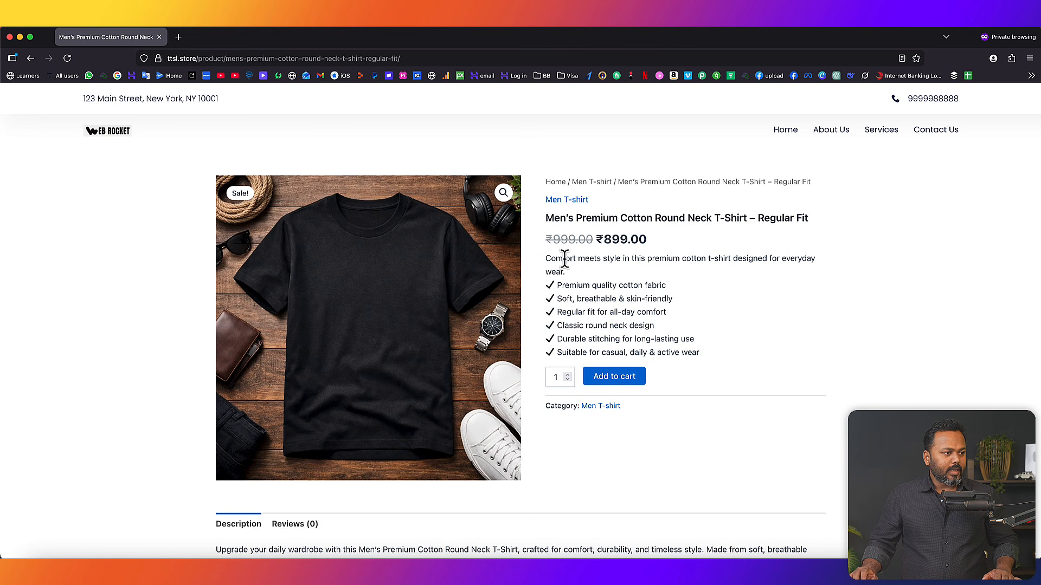
{"action": "left_click_drag", "start_coordinate": [546, 259], "coordinate": [702, 362]}
{"action": "left_click", "coordinate": [703, 311]}
{"action": "left_click_drag", "start_coordinate": [546, 239], "coordinate": [621, 239]}
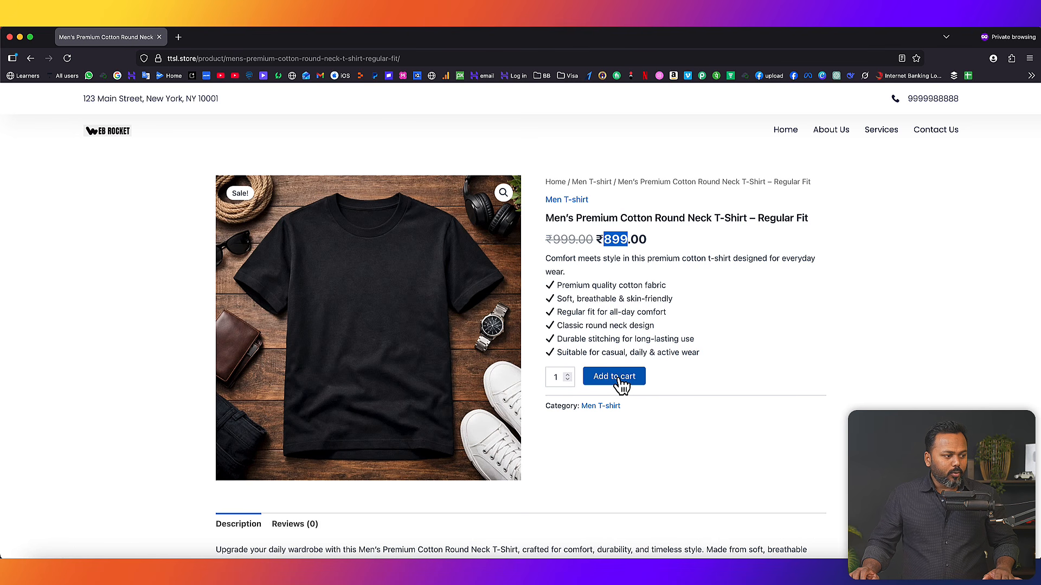
- Set the quantity to 1 and add the T-shirt to the cart
{"action": "left_click", "coordinate": [567, 380]}
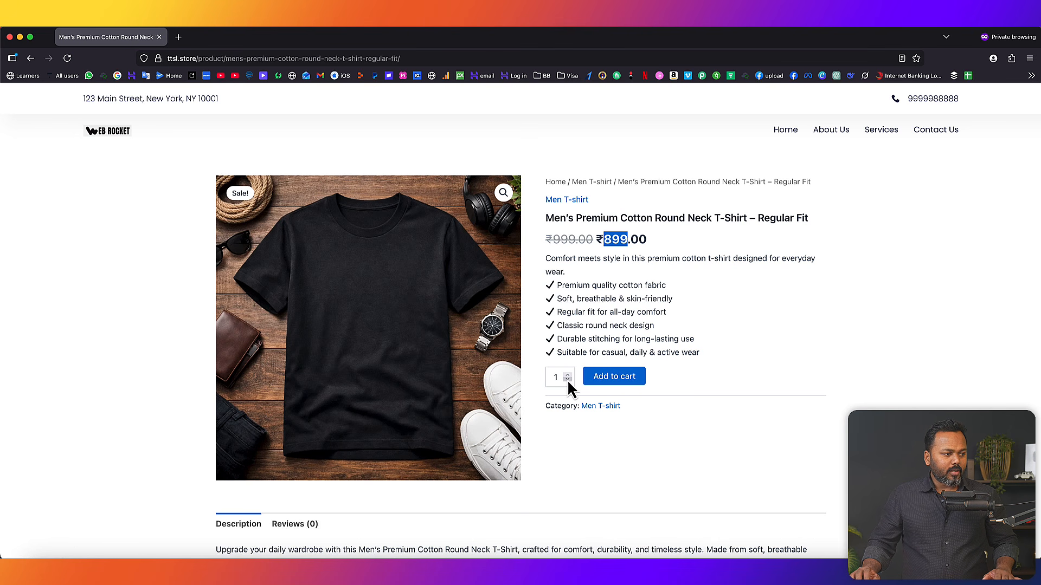
{"action": "scroll", "coordinate": [704, 373], "scroll_direction": "down", "scroll_amount": 10}
{"action": "scroll", "coordinate": [595, 260], "scroll_direction": "up", "scroll_amount": 10}
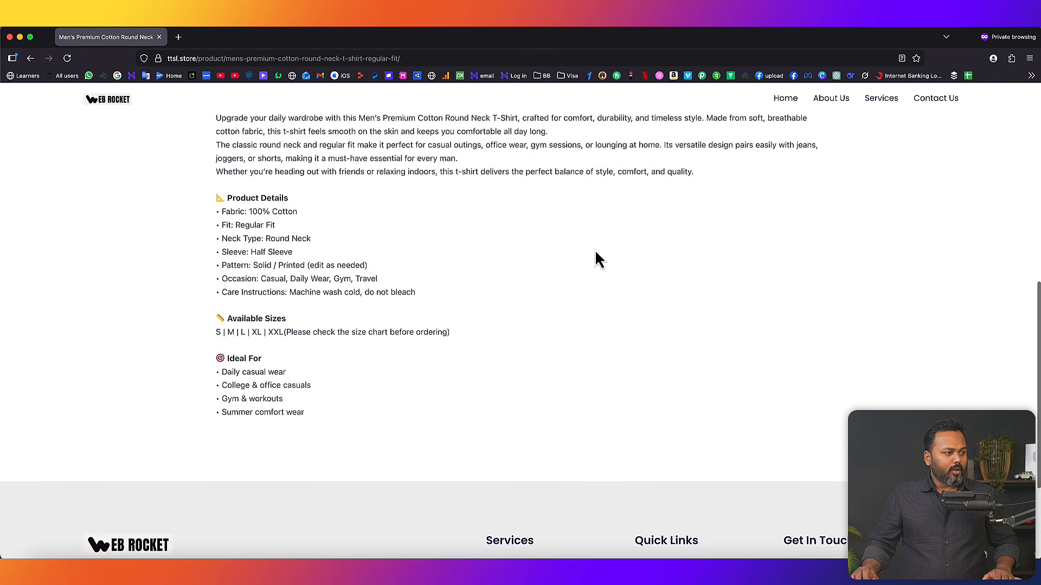
{"action": "left_click", "coordinate": [871, 306]}
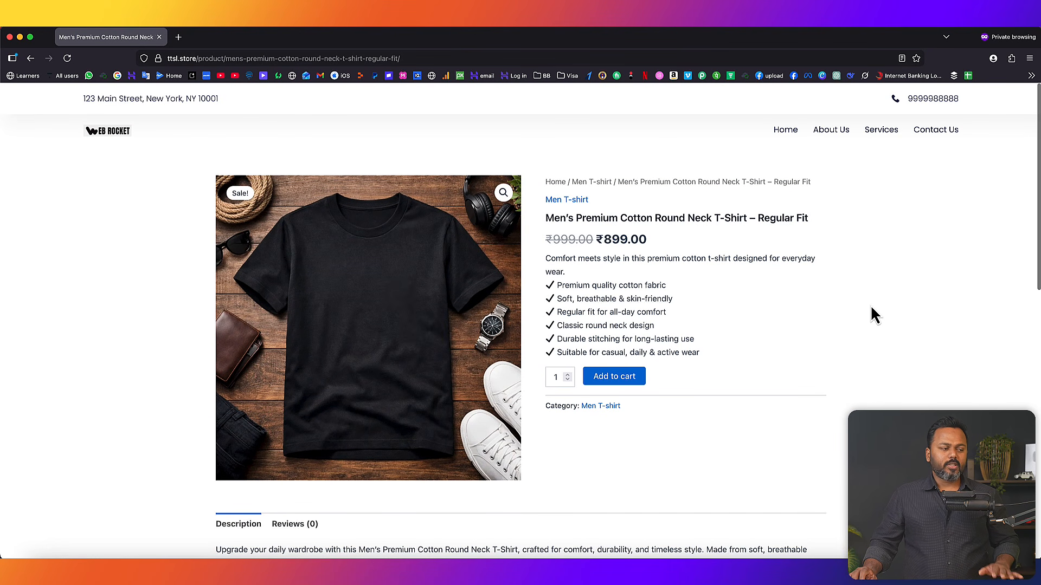
{"action": "left_click", "coordinate": [625, 381]}
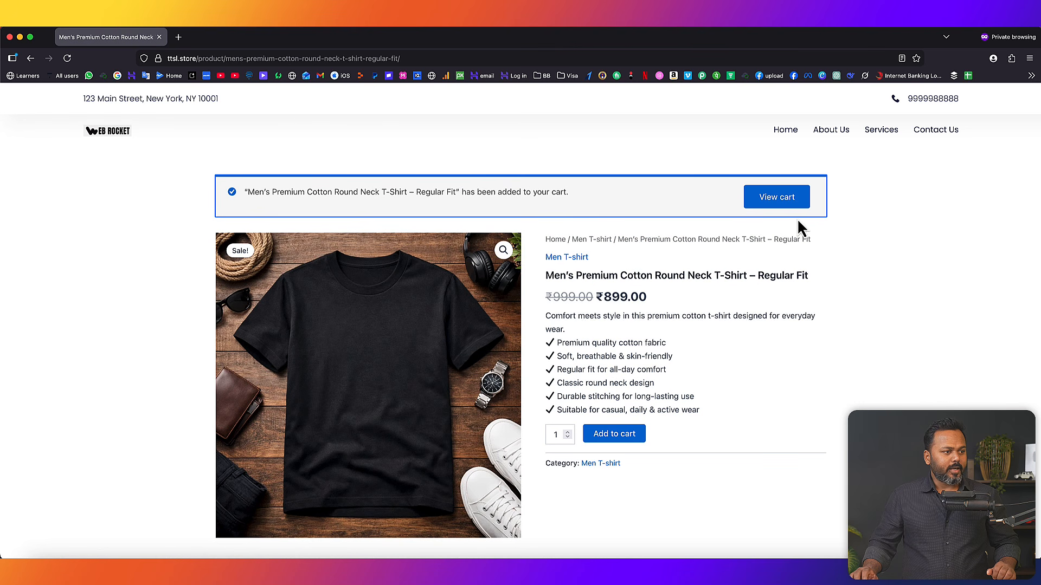
- Open the cart and check the ₹949.00 order total
{"action": "left_click", "coordinate": [782, 200]}
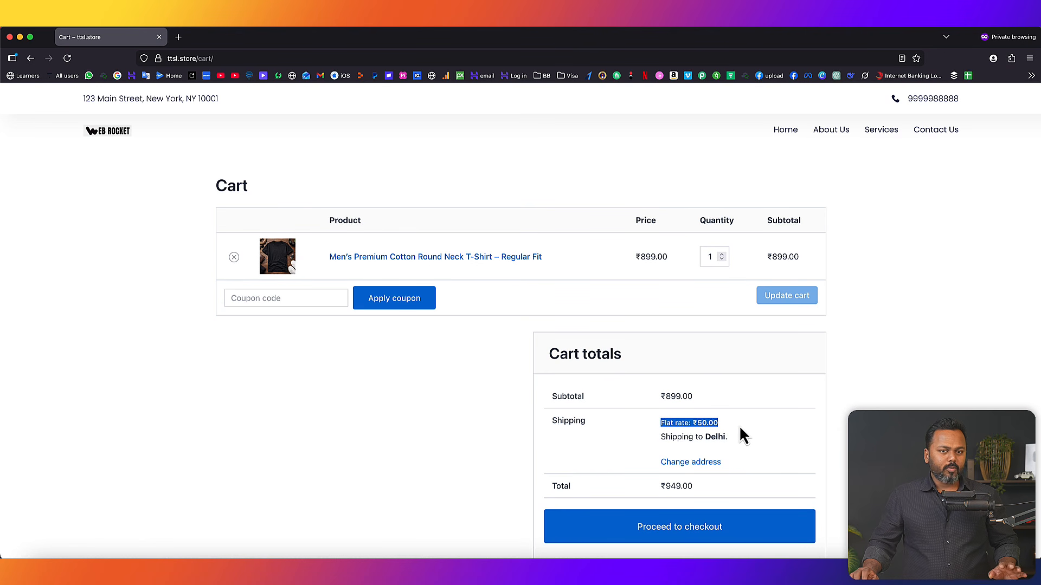
{"action": "scroll", "coordinate": [785, 432], "scroll_direction": "down", "scroll_amount": 2}
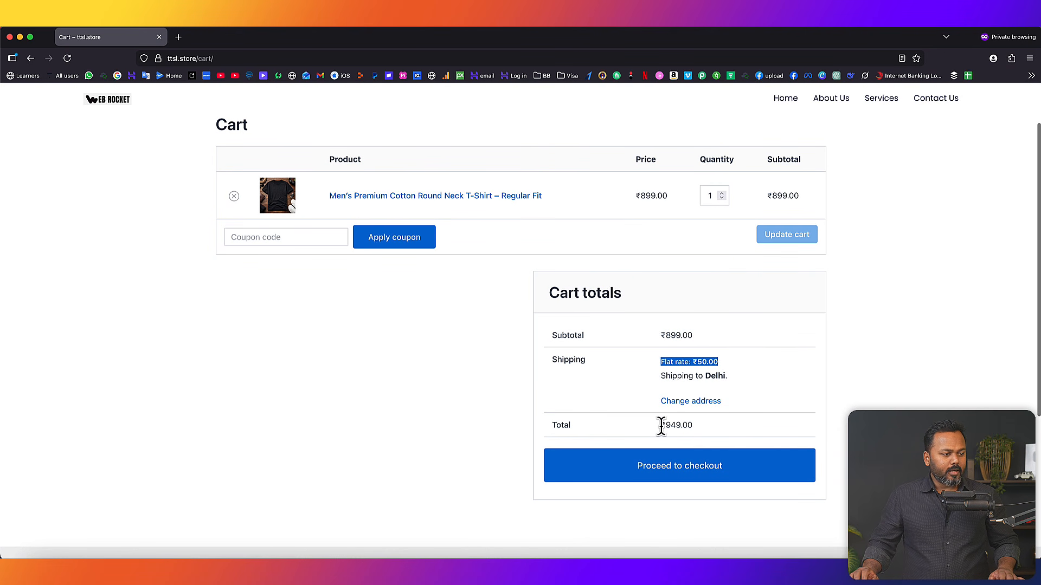
{"action": "left_click_drag", "start_coordinate": [662, 426], "coordinate": [691, 425]}
- Proceed to checkout and review the order summary with pay on delivery
{"action": "left_click", "coordinate": [695, 474]}
{"action": "scroll", "coordinate": [698, 487], "scroll_direction": "down", "scroll_amount": 4}
{"action": "scroll", "coordinate": [428, 216], "scroll_direction": "up", "scroll_amount": 1}
{"action": "scroll", "coordinate": [447, 269], "scroll_direction": "down", "scroll_amount": 4}
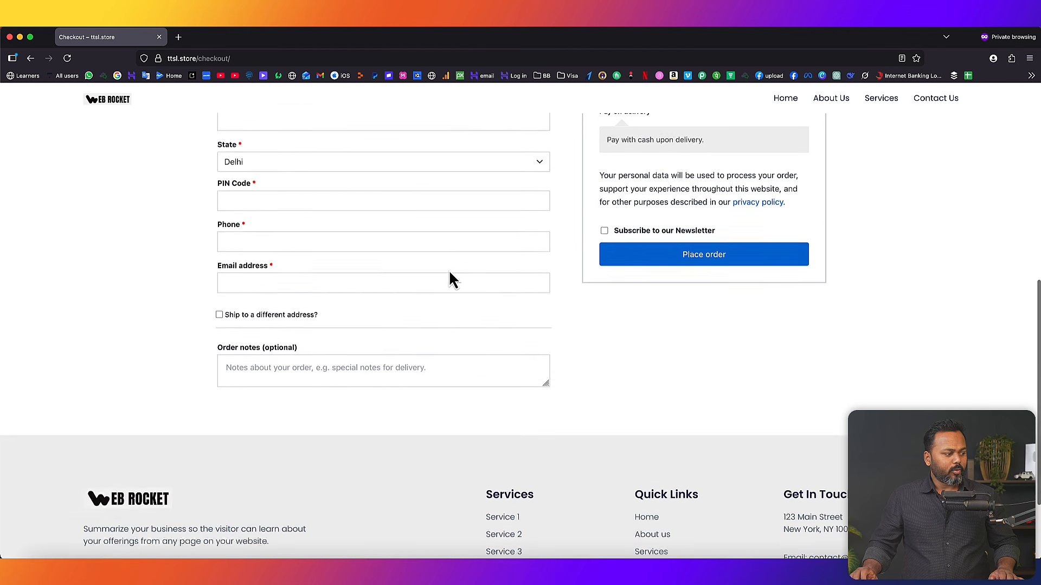
{"action": "scroll", "coordinate": [380, 273], "scroll_direction": "down", "scroll_amount": 5}
{"action": "scroll", "coordinate": [672, 271], "scroll_direction": "up", "scroll_amount": 2}
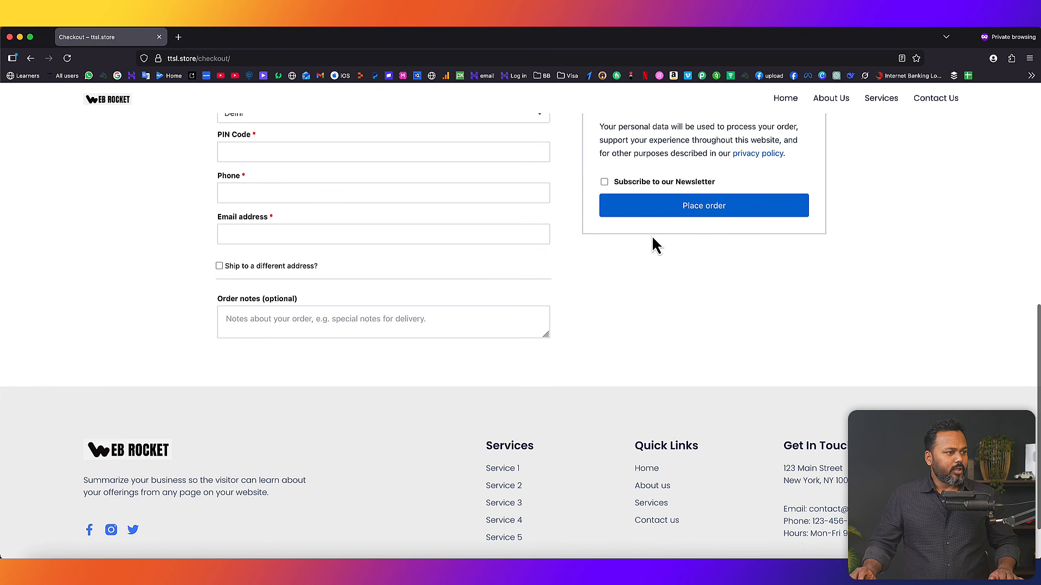
{"action": "scroll", "coordinate": [653, 238], "scroll_direction": "up", "scroll_amount": 8}
{"action": "left_click_drag", "start_coordinate": [608, 322], "coordinate": [707, 326]}
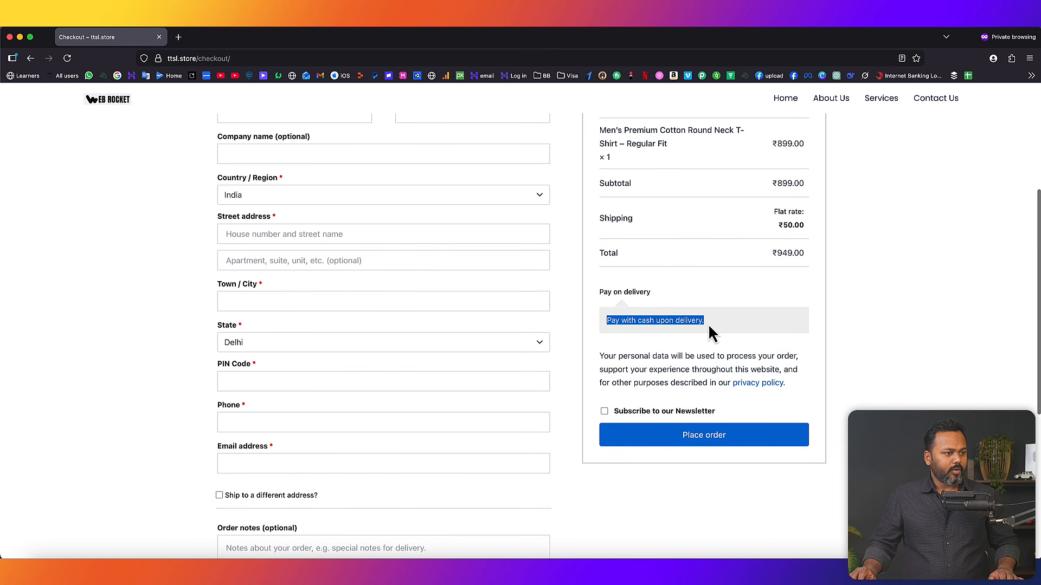
{"action": "scroll", "coordinate": [820, 302], "scroll_direction": "up", "scroll_amount": 4}
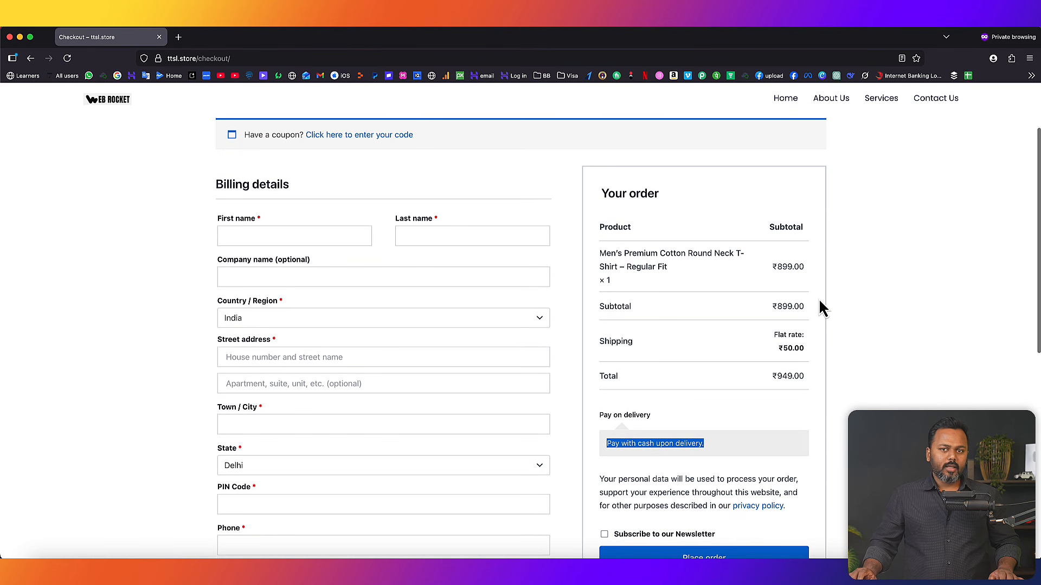
{"action": "scroll", "coordinate": [820, 303], "scroll_direction": "up", "scroll_amount": 3}
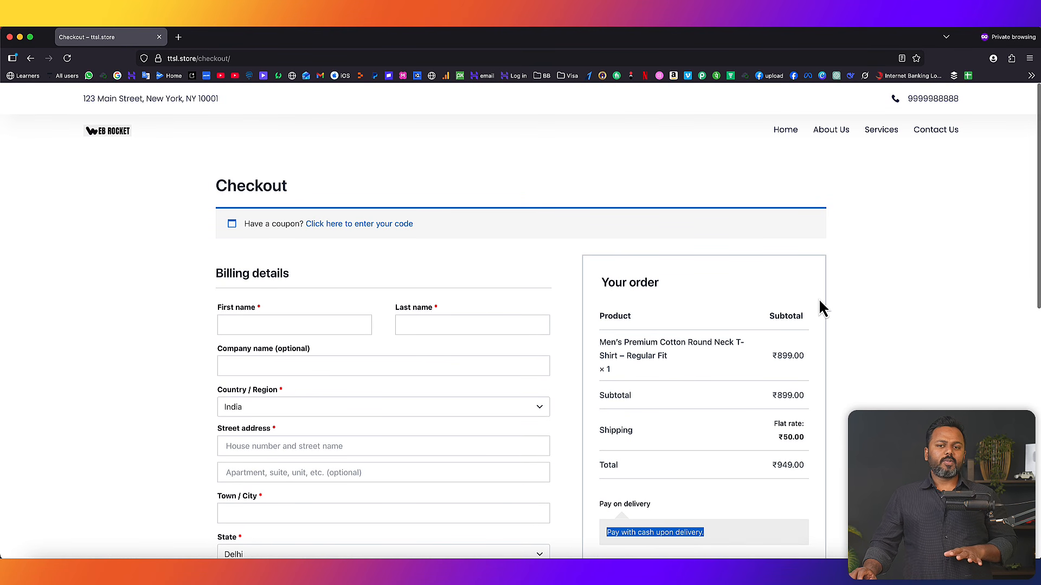